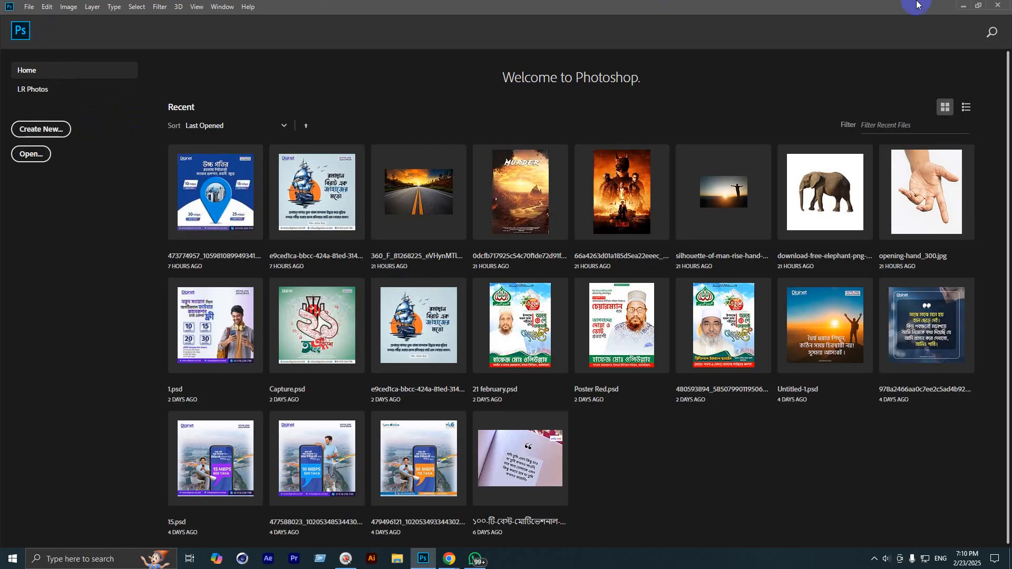
Step: Reverse the Home screen's recent-files sort order, then sort the list by Name
left_click(42, 132)
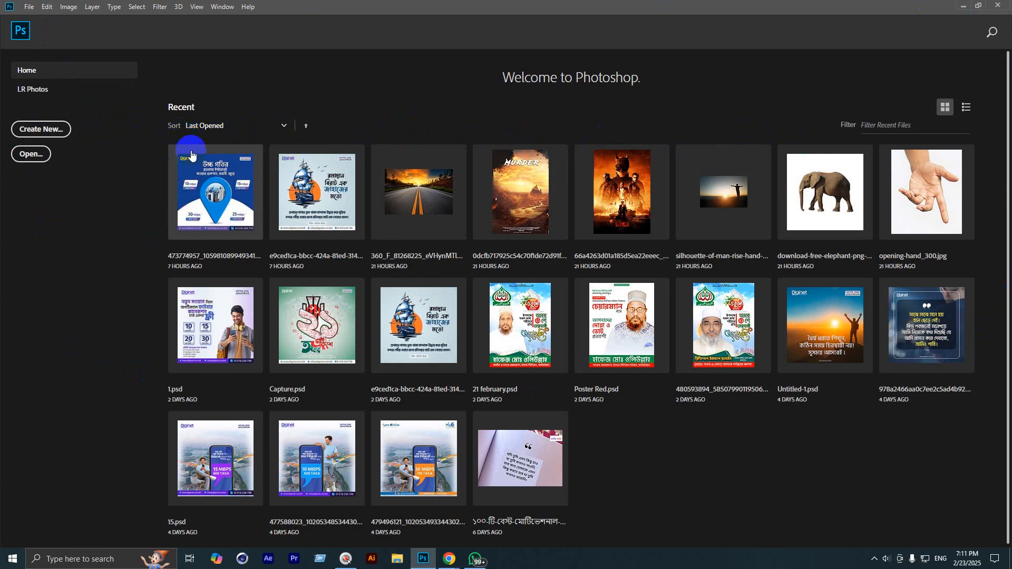
left_click(282, 125)
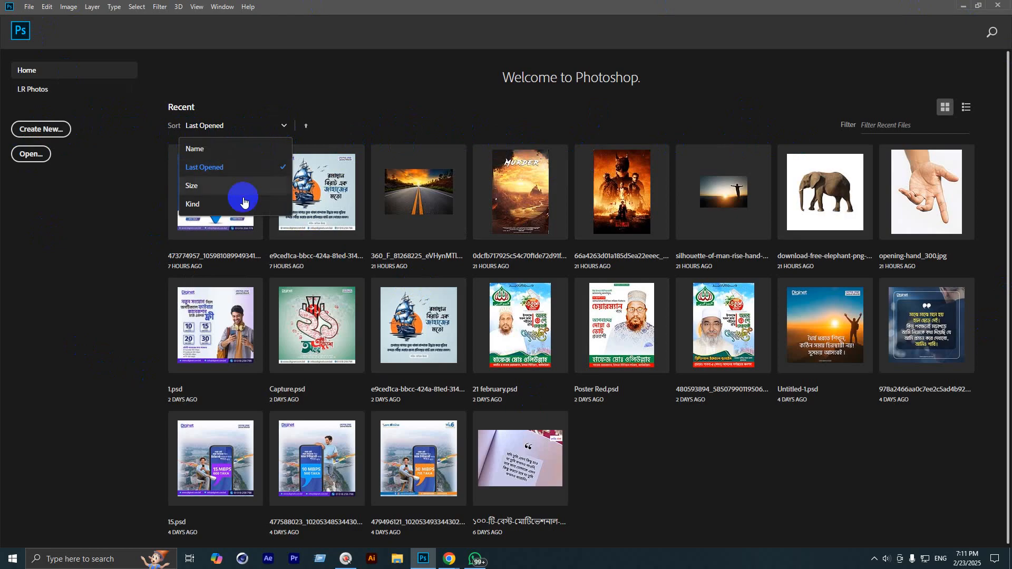
left_click(307, 127)
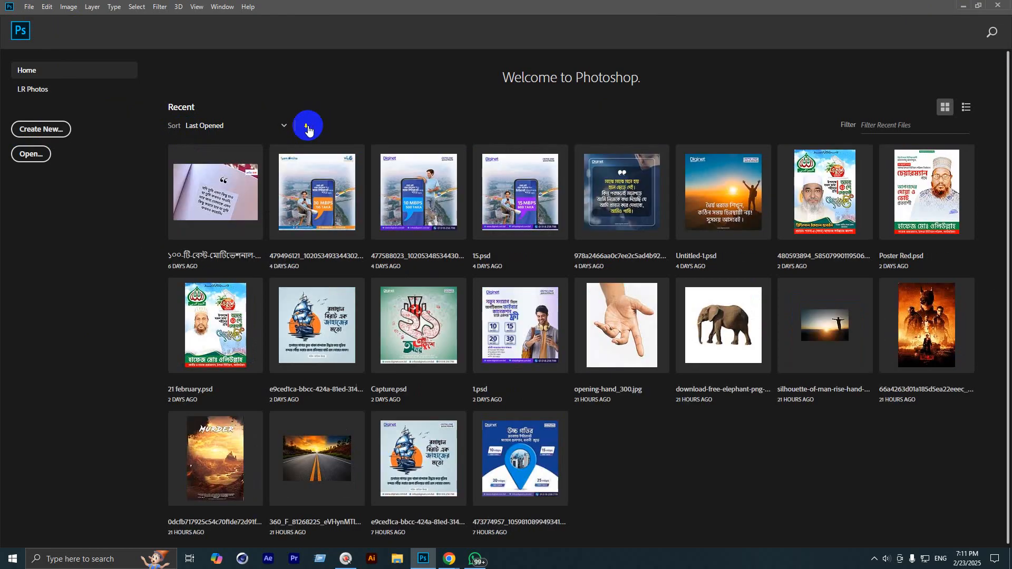
left_click(285, 127)
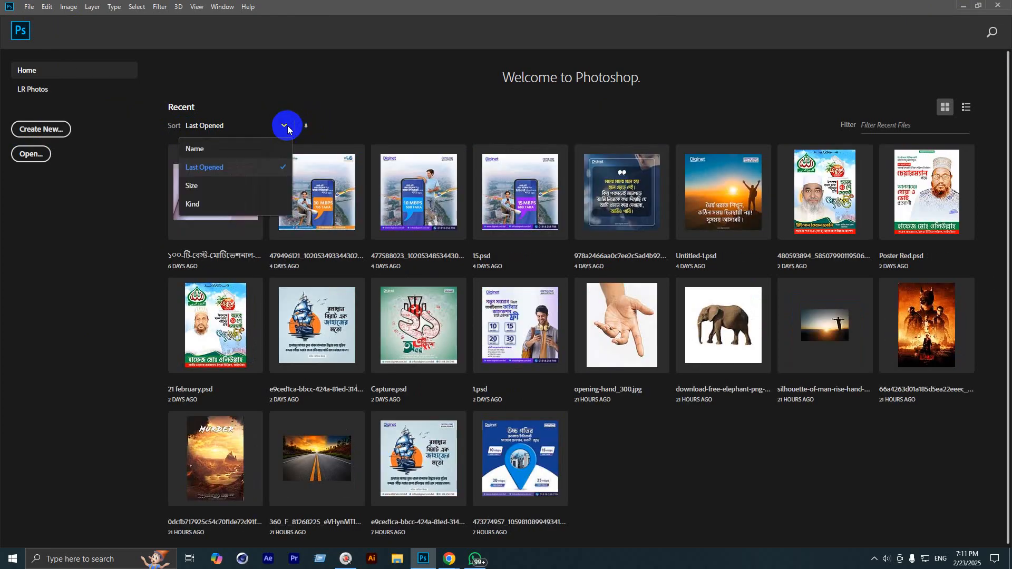
left_click(193, 147)
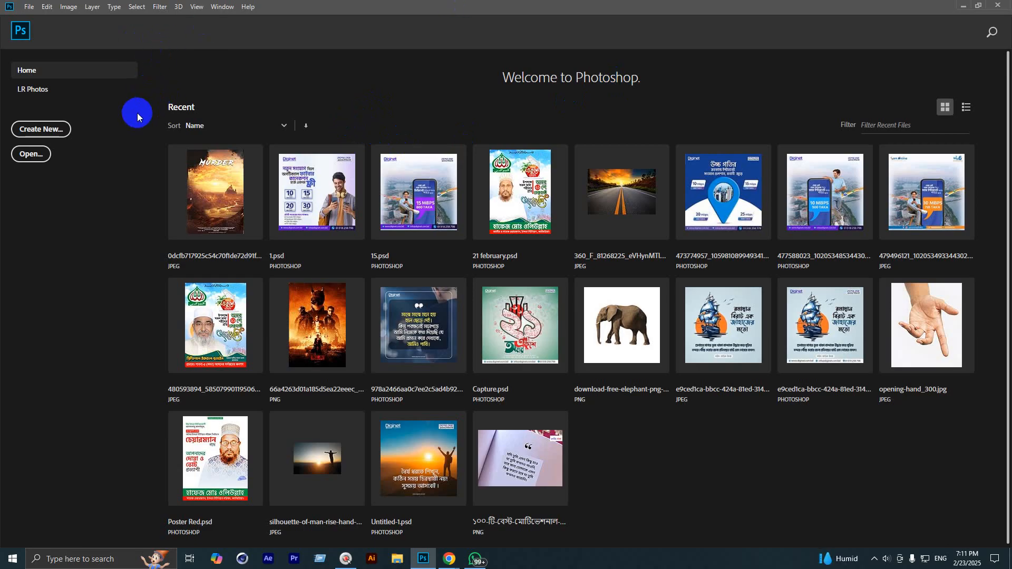
Step: Open and dismiss the New Document dialog twice, then reopen it with Ctrl+N
left_click(27, 7)
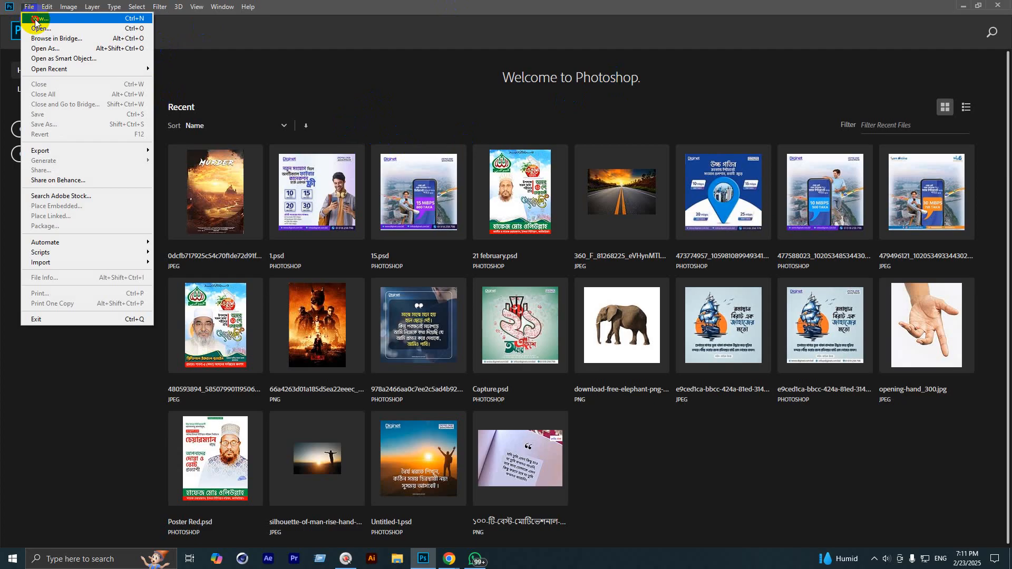
left_click(35, 19)
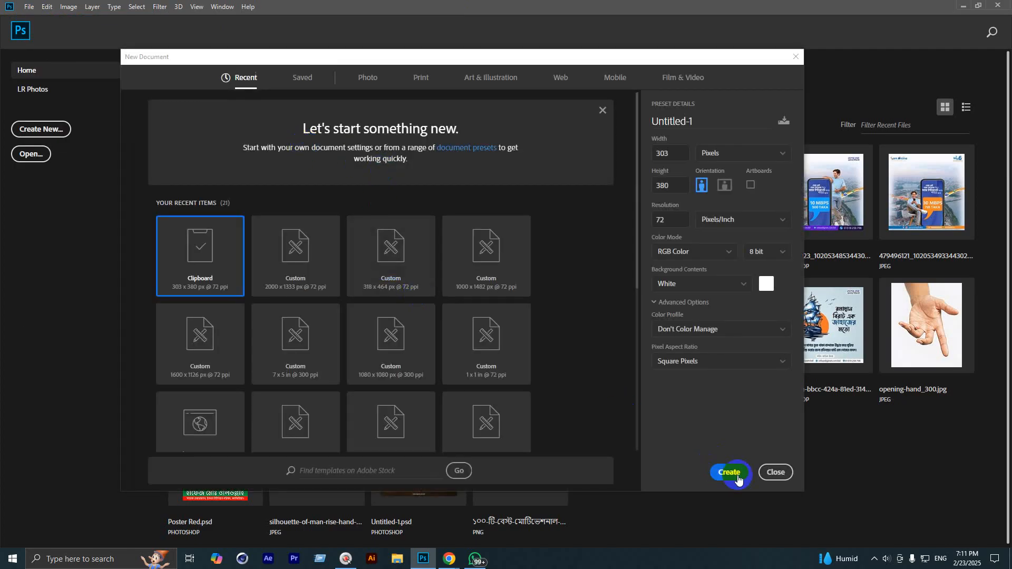
left_click(739, 480)
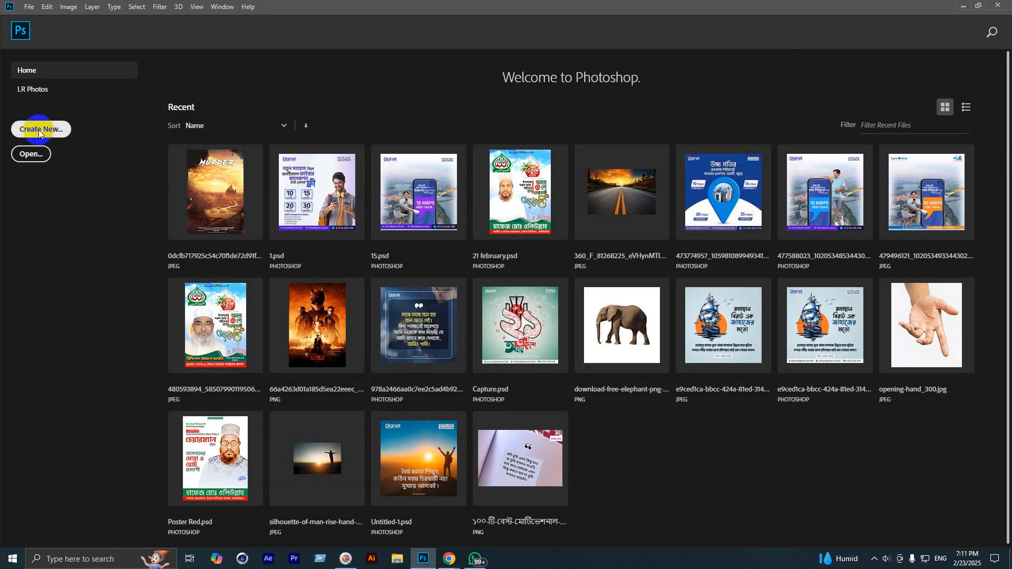
left_click(39, 130)
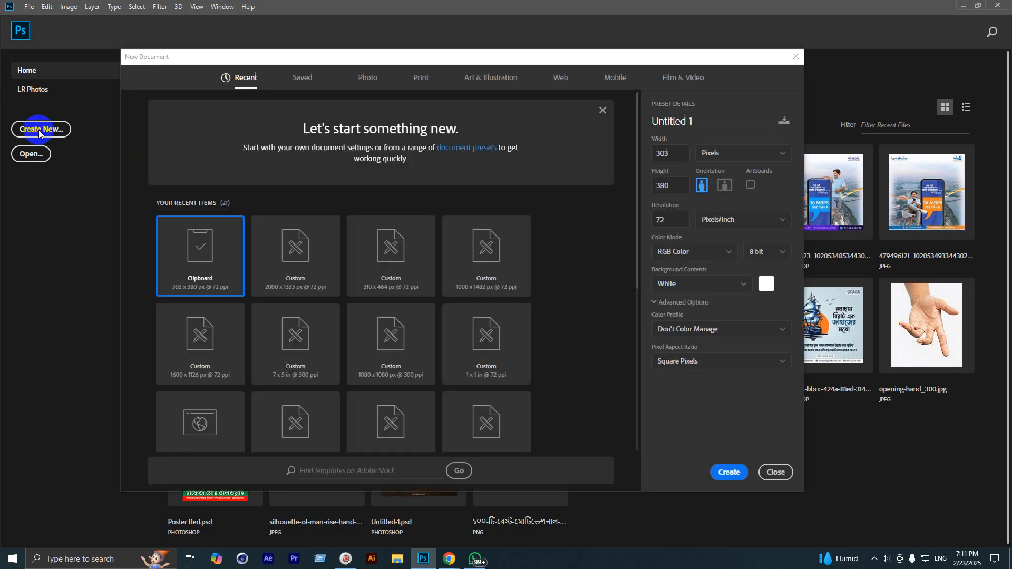
left_click(783, 472)
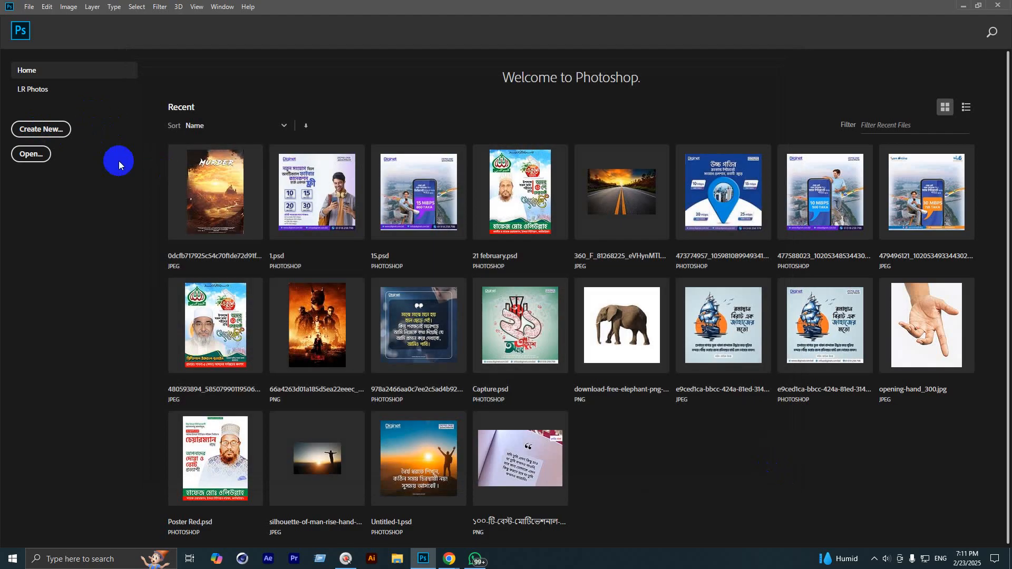
key("ctrl+n")
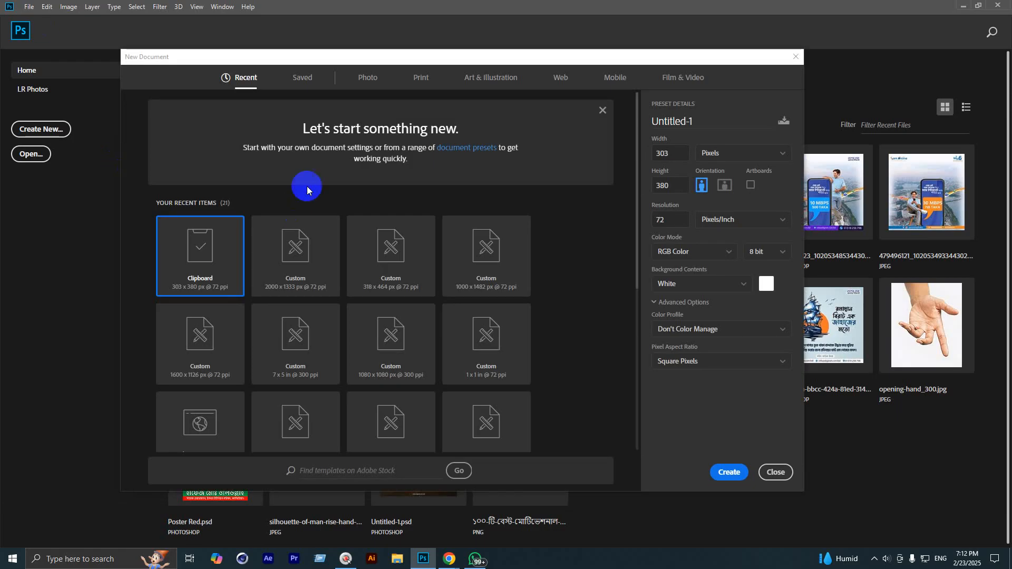
Step: Shift the New Document dialog left and settle on the Print presets, Letter 8.5 × 11 in at 300 ppi
left_click_drag(382, 58, 332, 61)
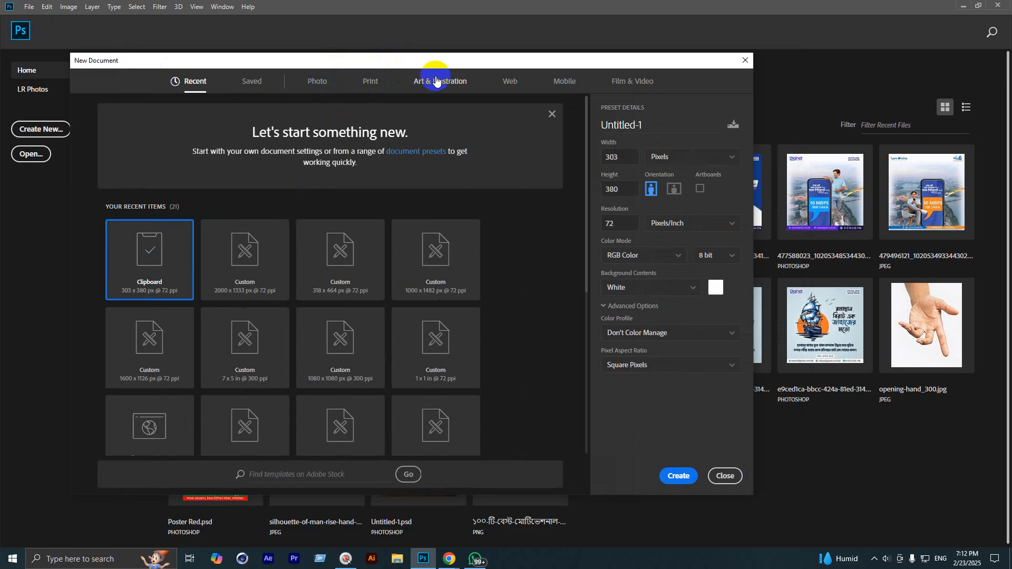
left_click(364, 83)
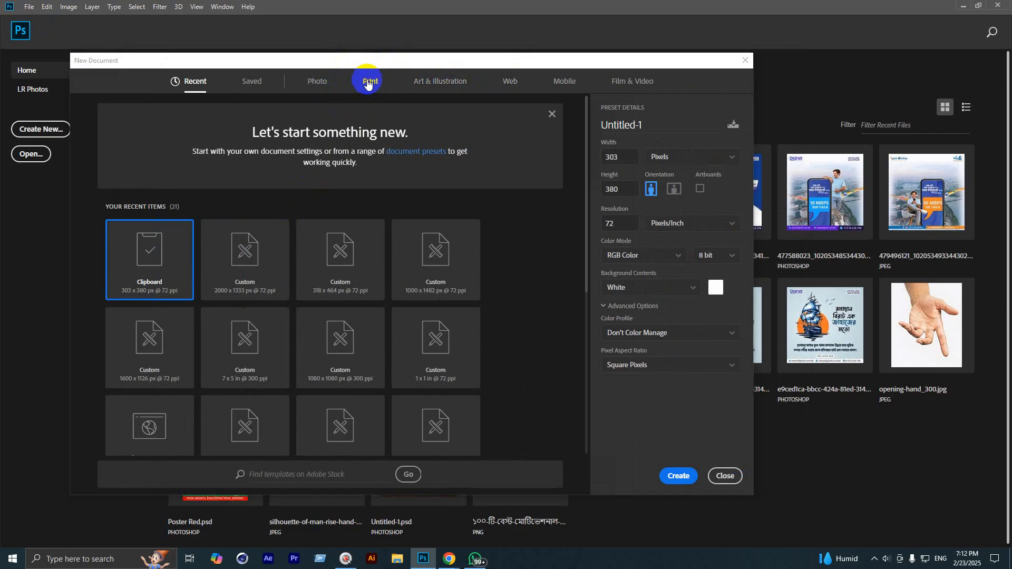
left_click(511, 81)
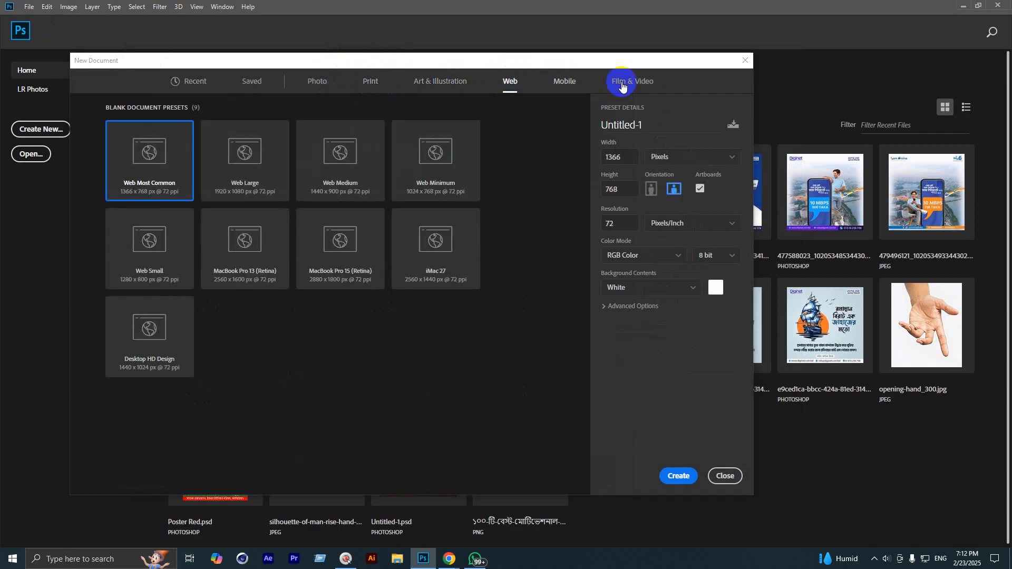
left_click(370, 84)
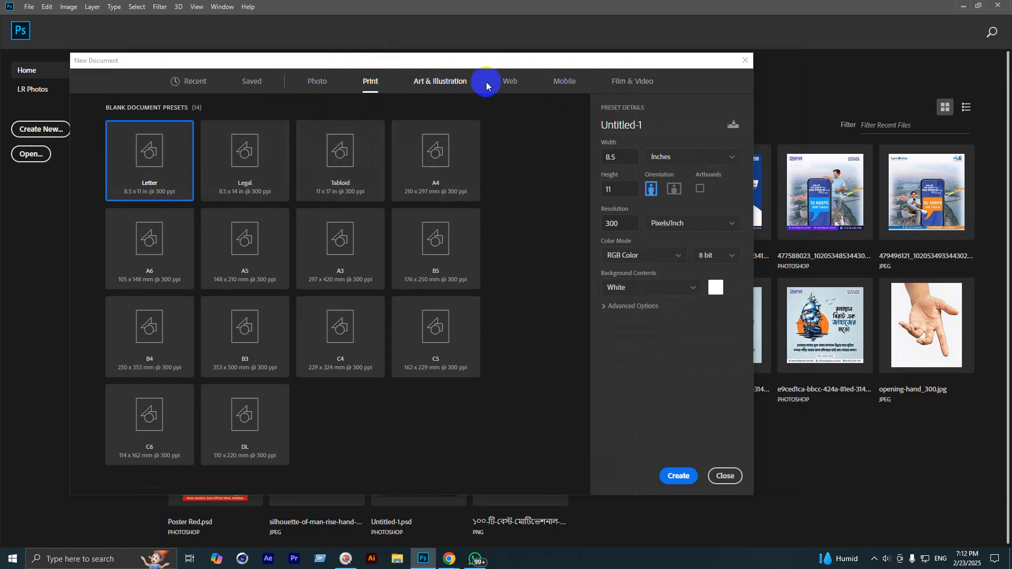
left_click(509, 84)
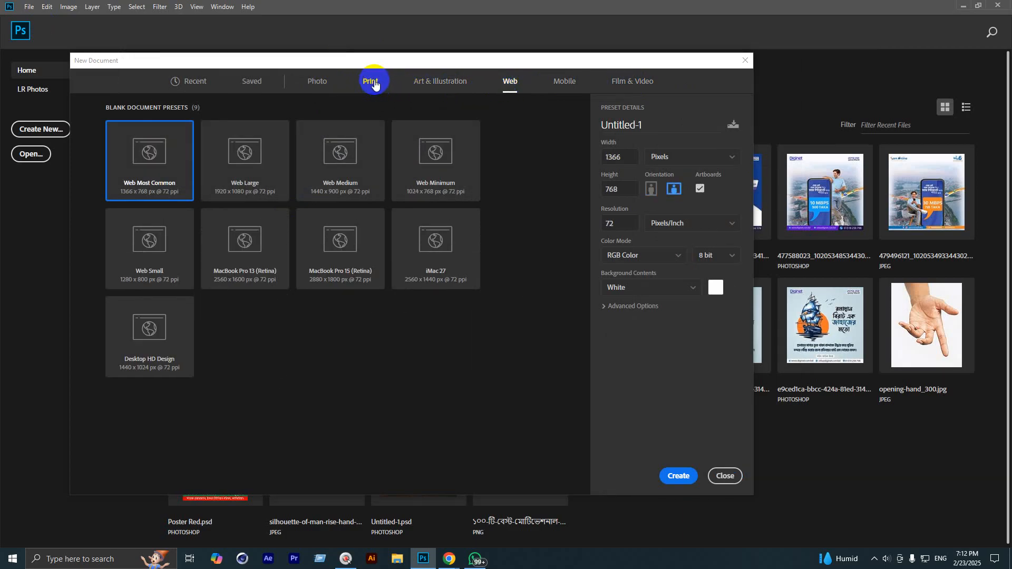
left_click(372, 85)
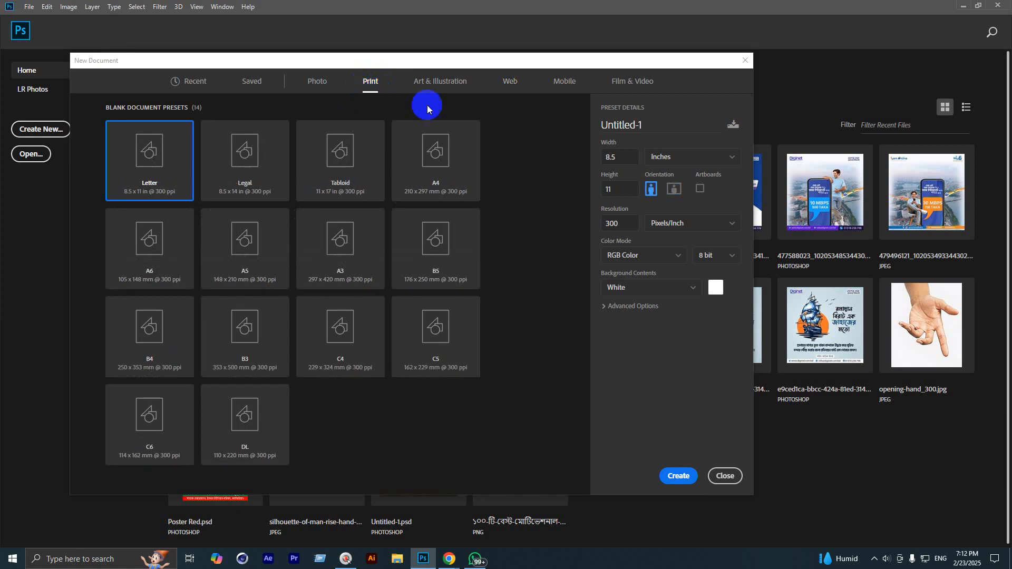
left_click(515, 86)
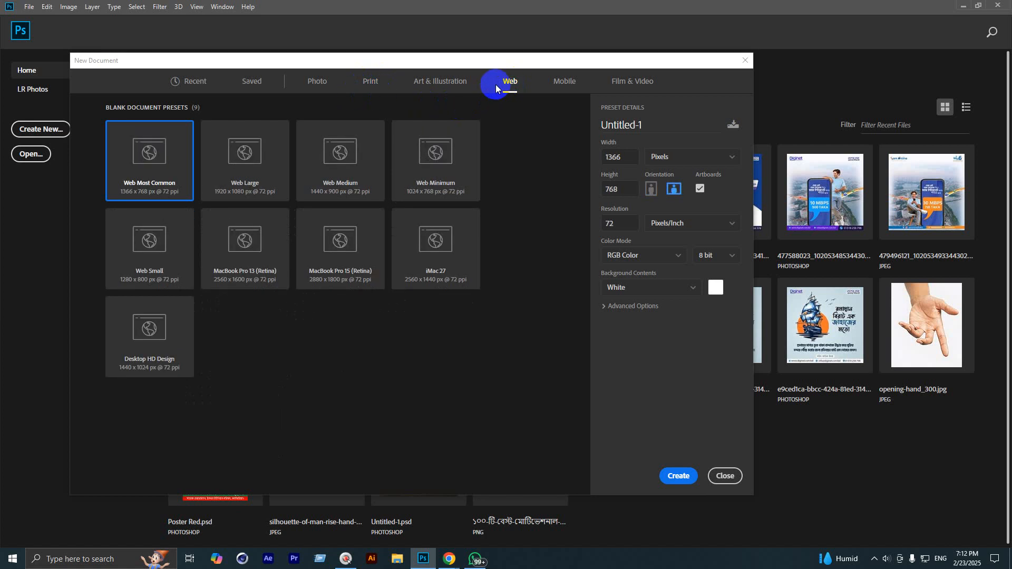
left_click(373, 83)
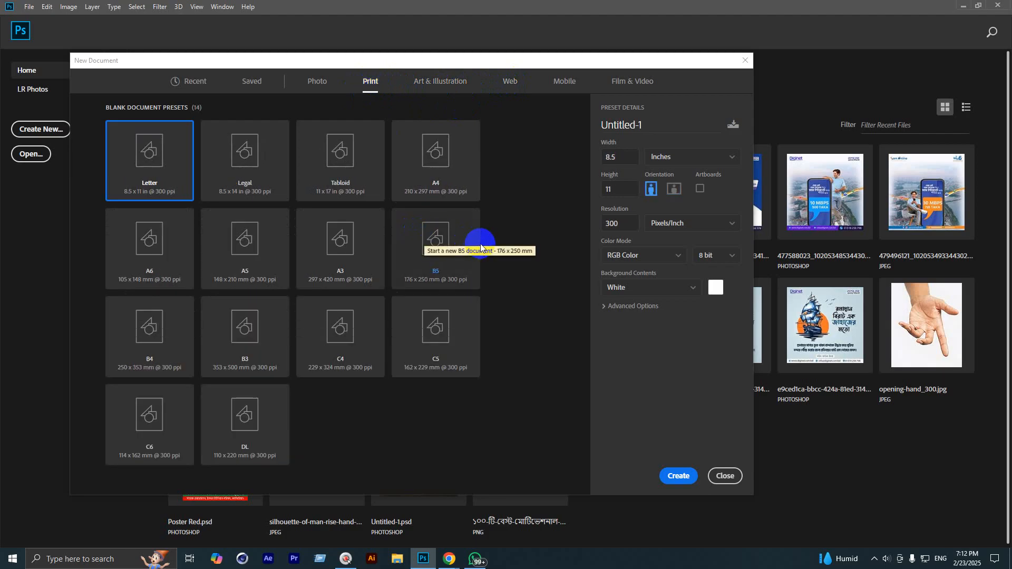
left_click(408, 515)
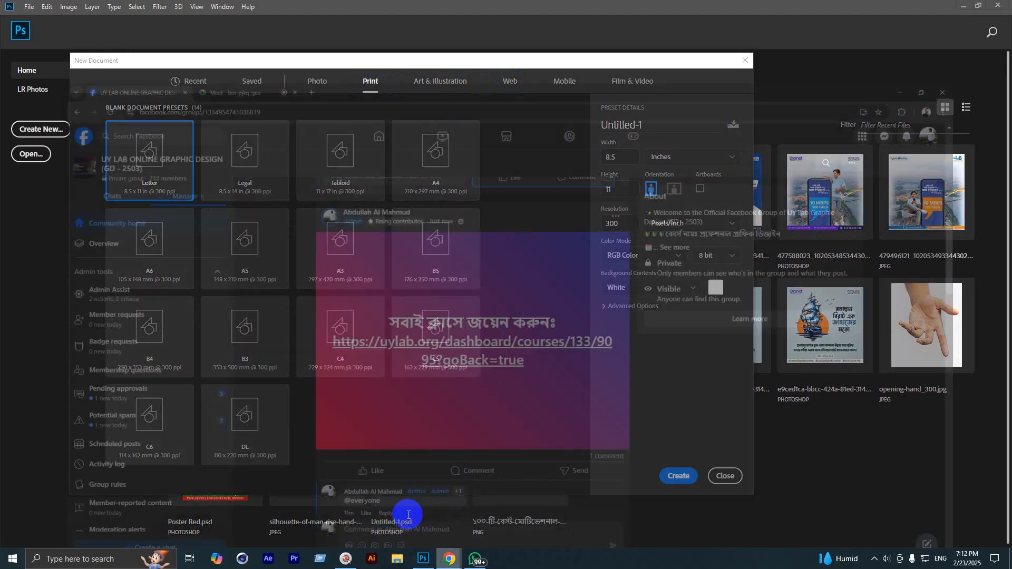
Step: In a new browser tab, search Google Images for 'Print Media Design'
left_click(184, 10)
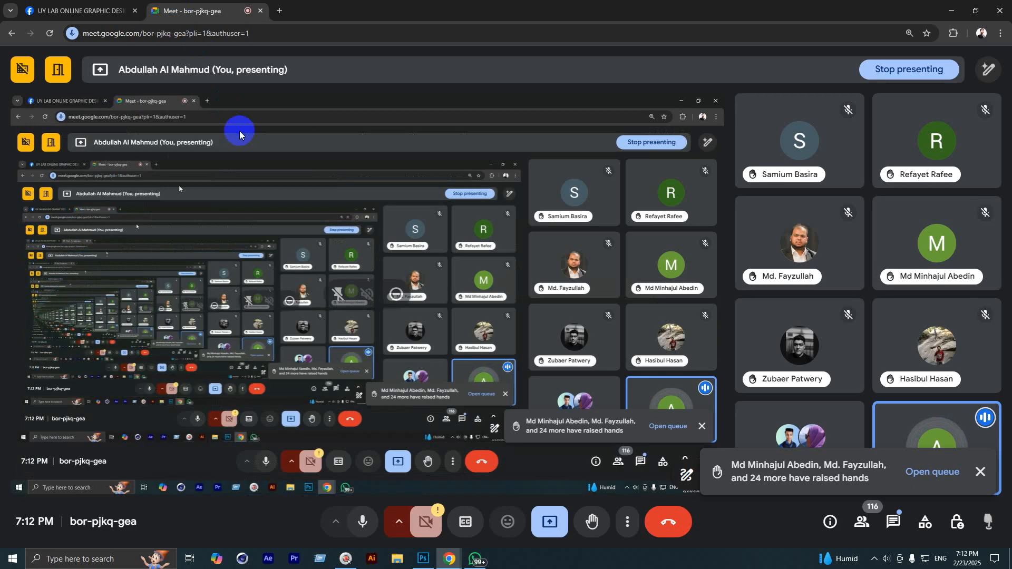
left_click(278, 11)
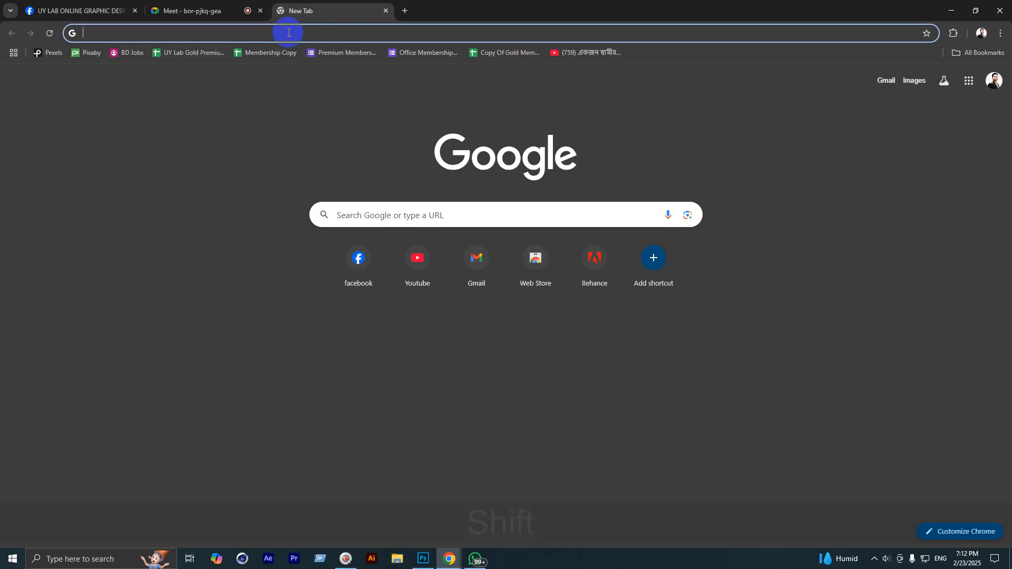
type("Prin")
key("BackSpace")
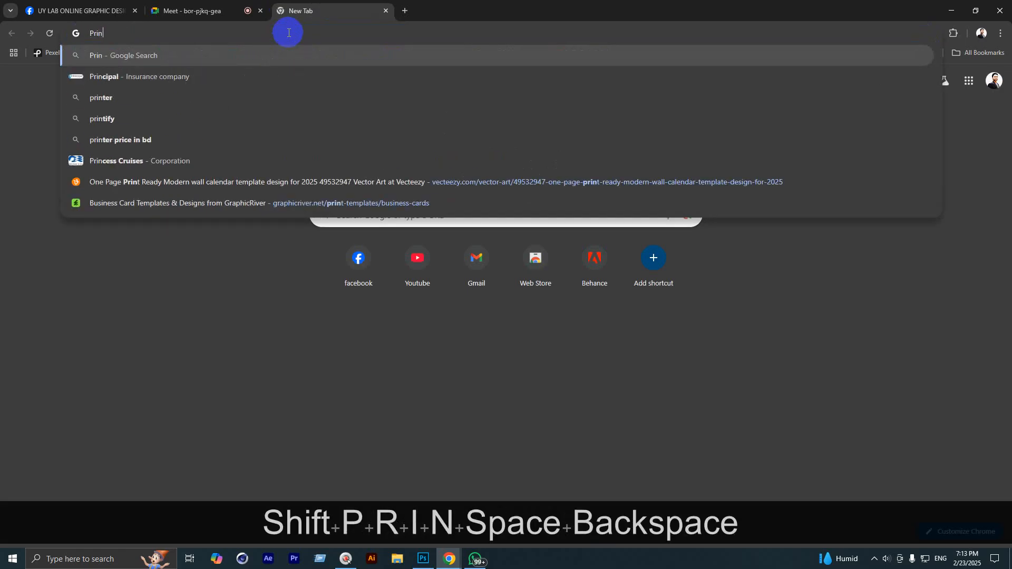
type("t Media ")
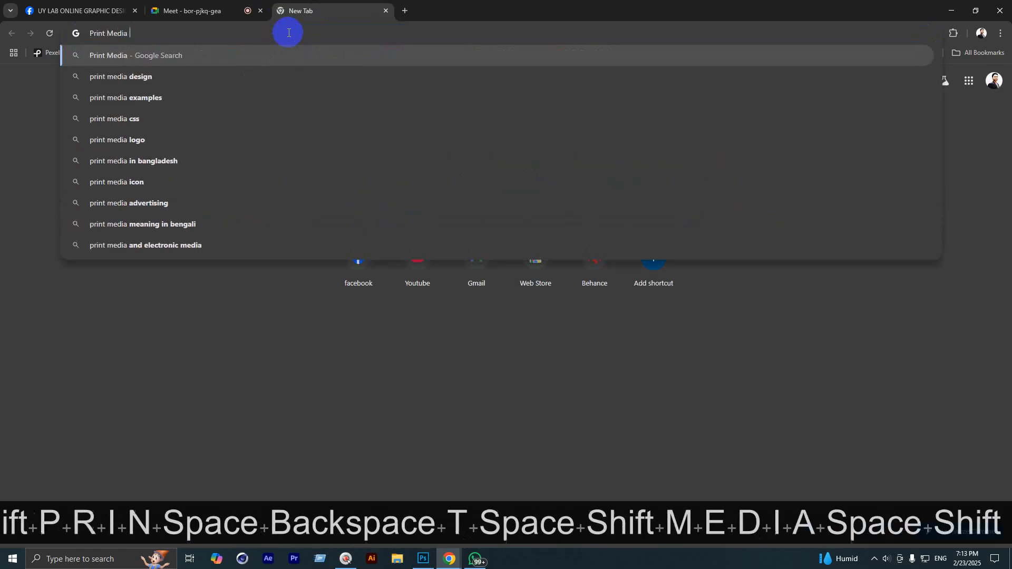
type("Design")
key("Return")
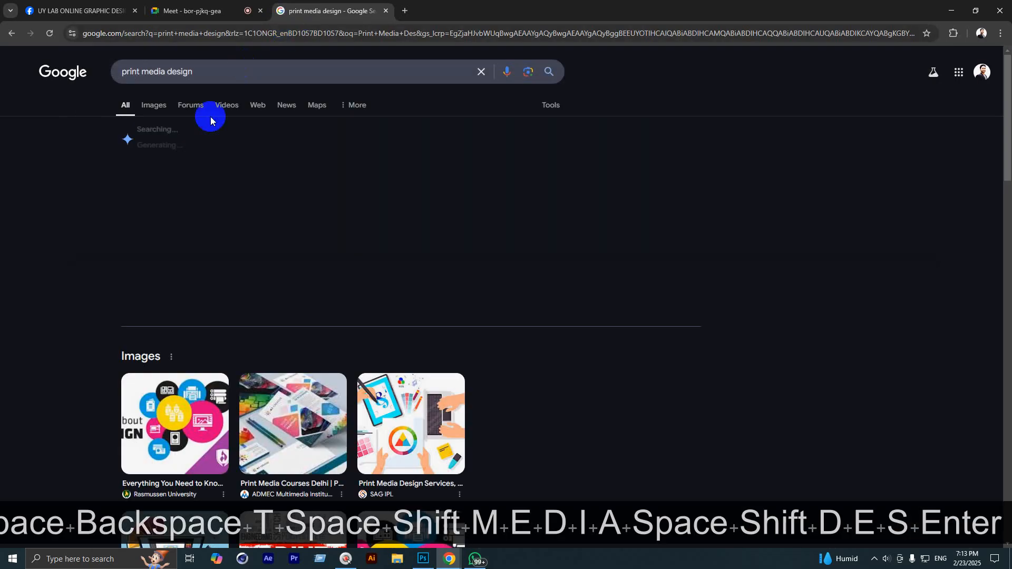
left_click(153, 103)
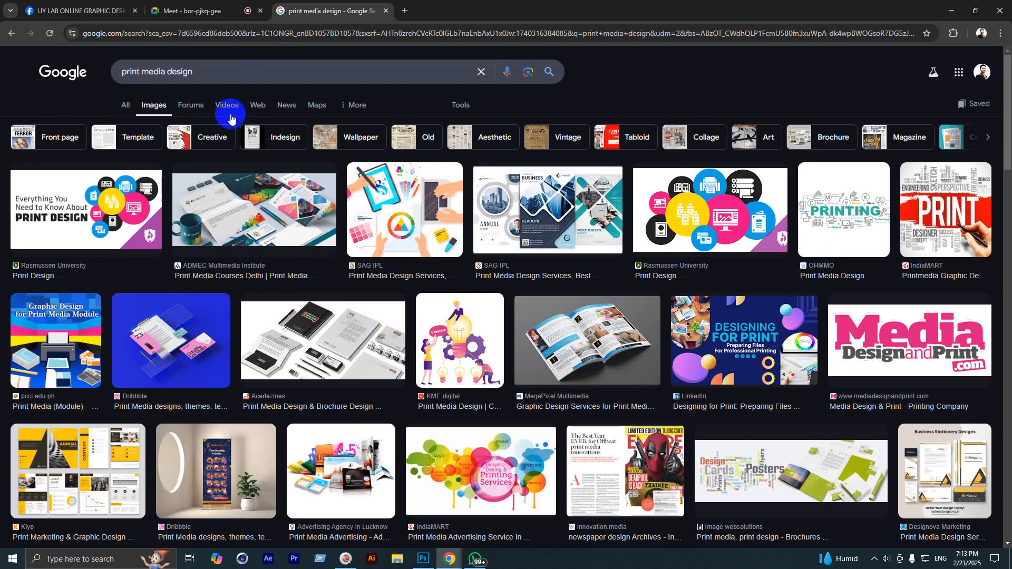
Step: Refine the search to 'Print Media Design example' and browse the image results
left_click(235, 72)
type("e")
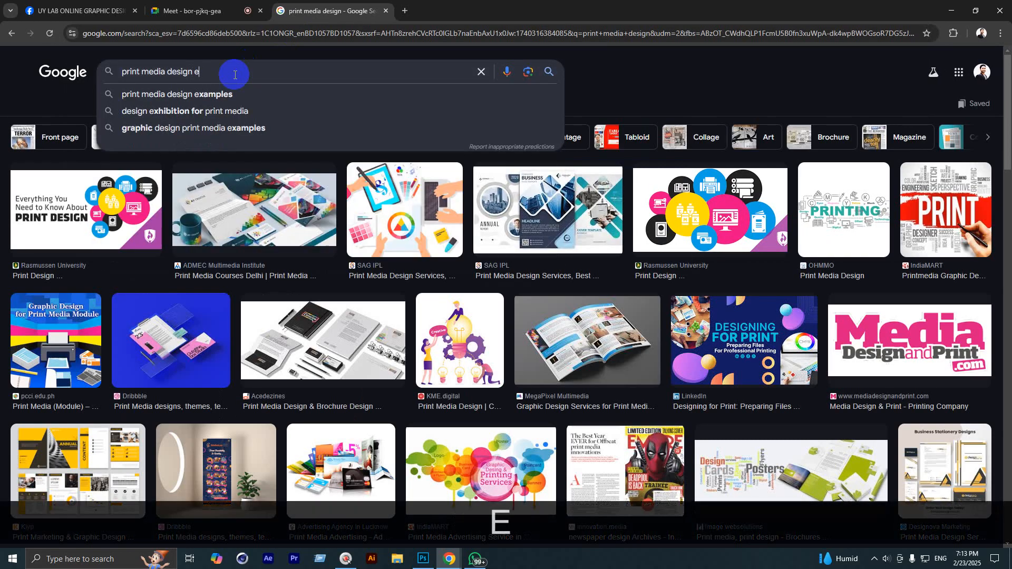
type("xampel")
key("BackSpace")
key("BackSpace")
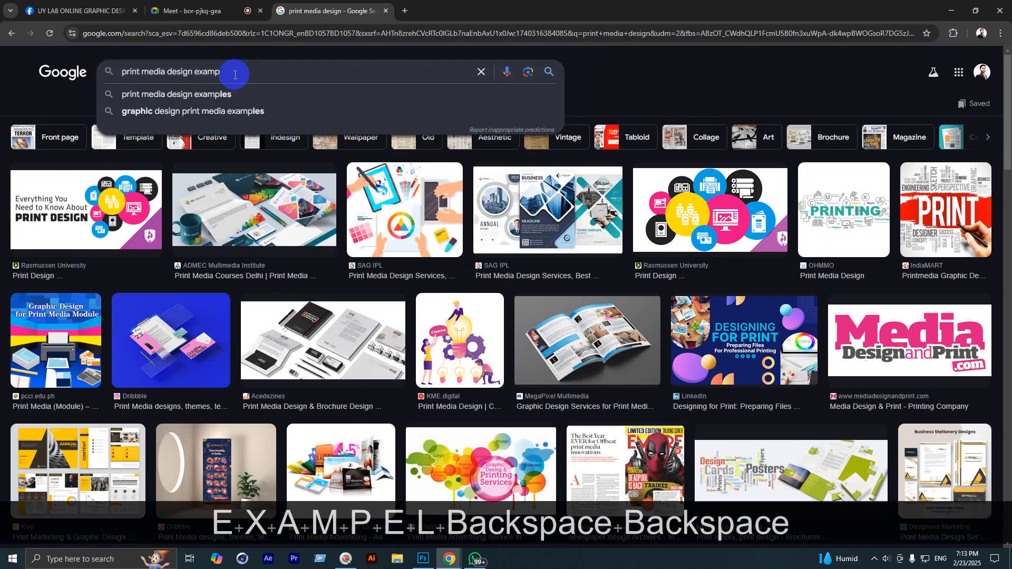
type("le")
key("Return")
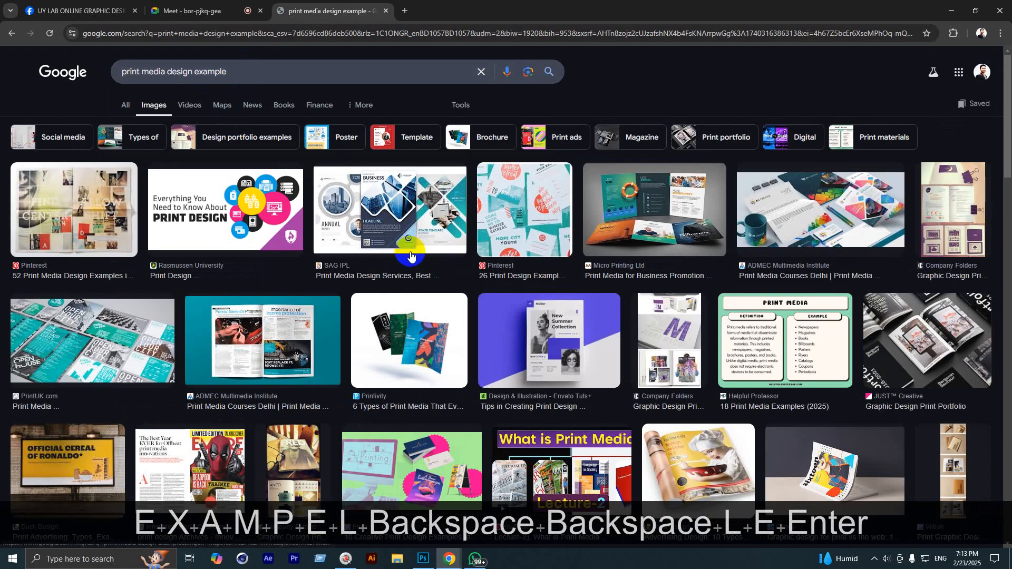
scroll(412, 256, "down", 2)
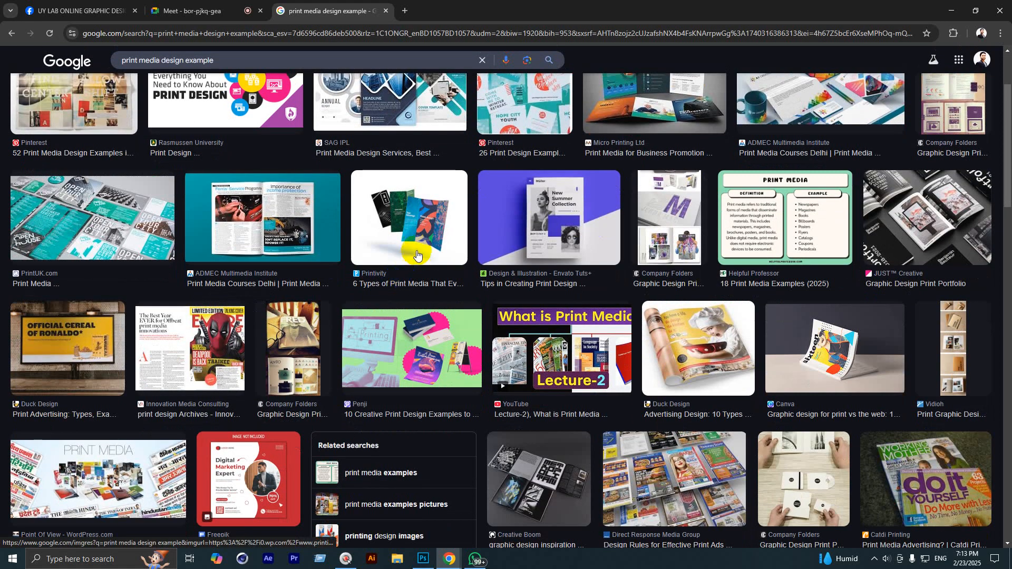
scroll(622, 201, "down", 4)
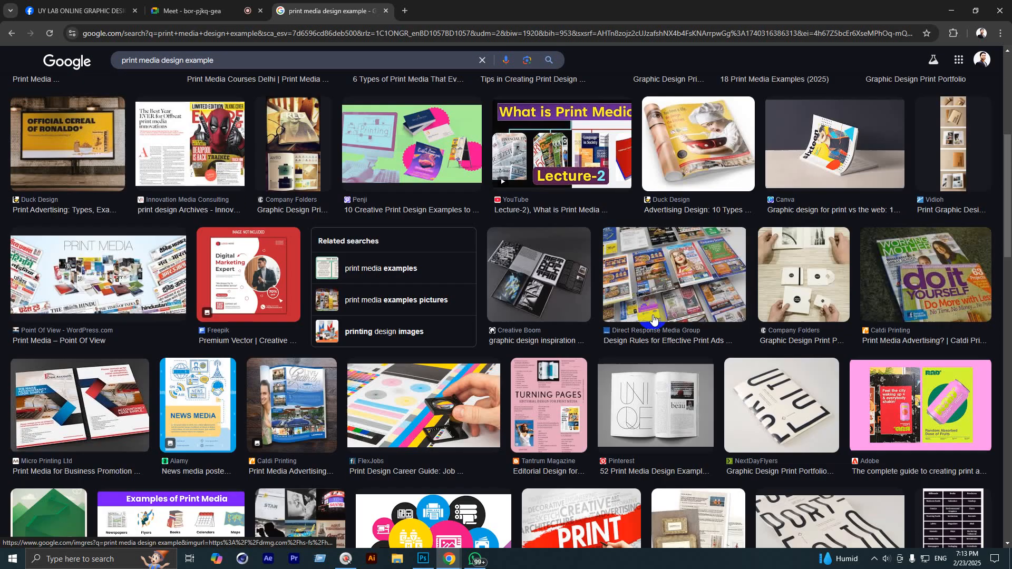
scroll(652, 318, "down", 1)
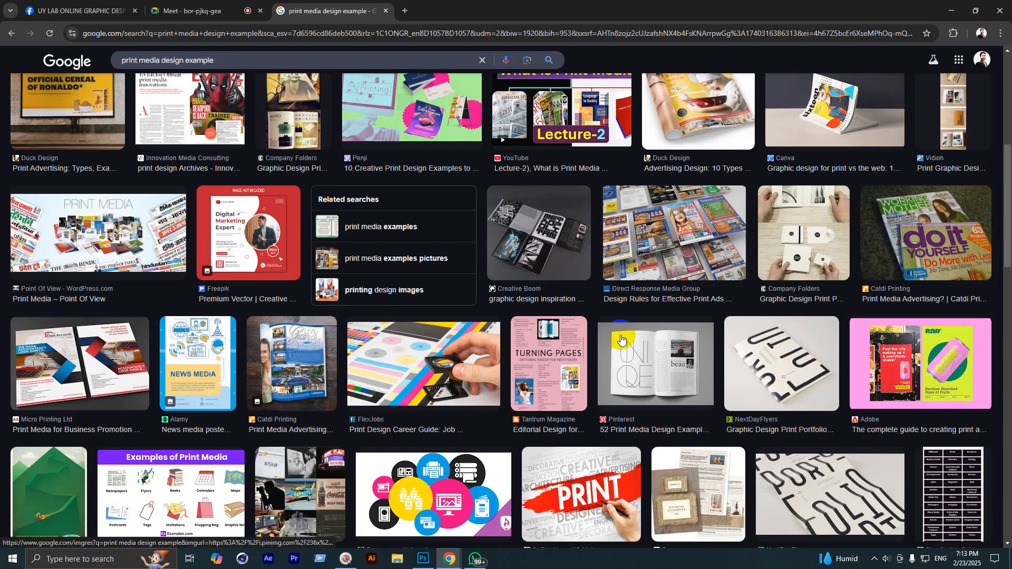
scroll(621, 340, "down", 2)
scroll(252, 354, "up", 5)
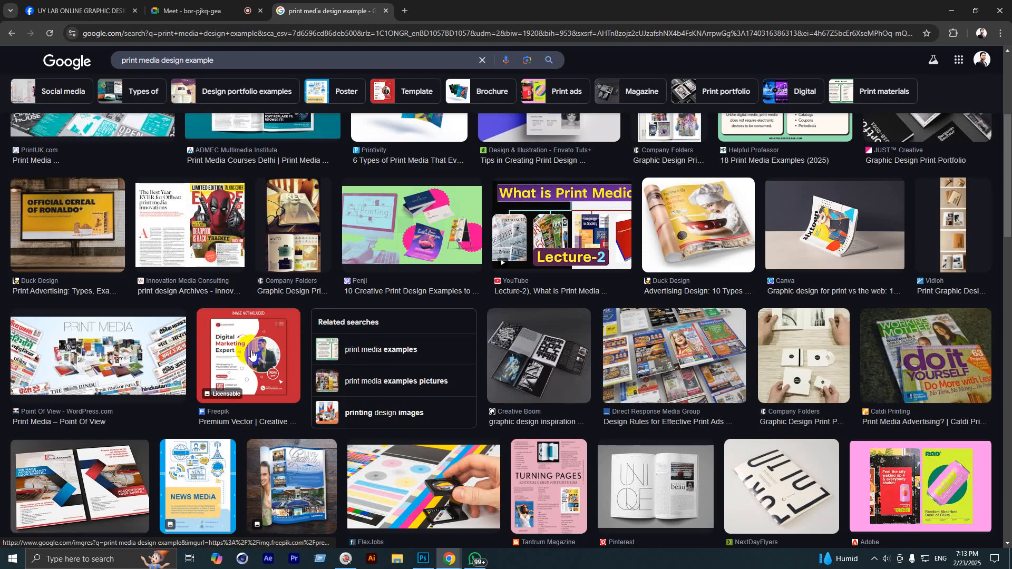
scroll(252, 354, "up", 5)
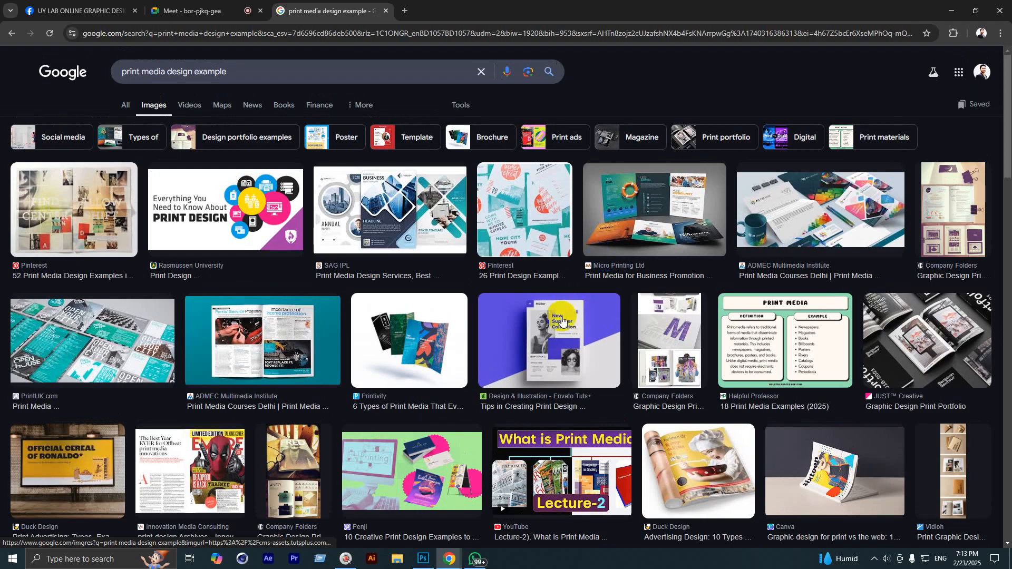
scroll(351, 268, "down", 5)
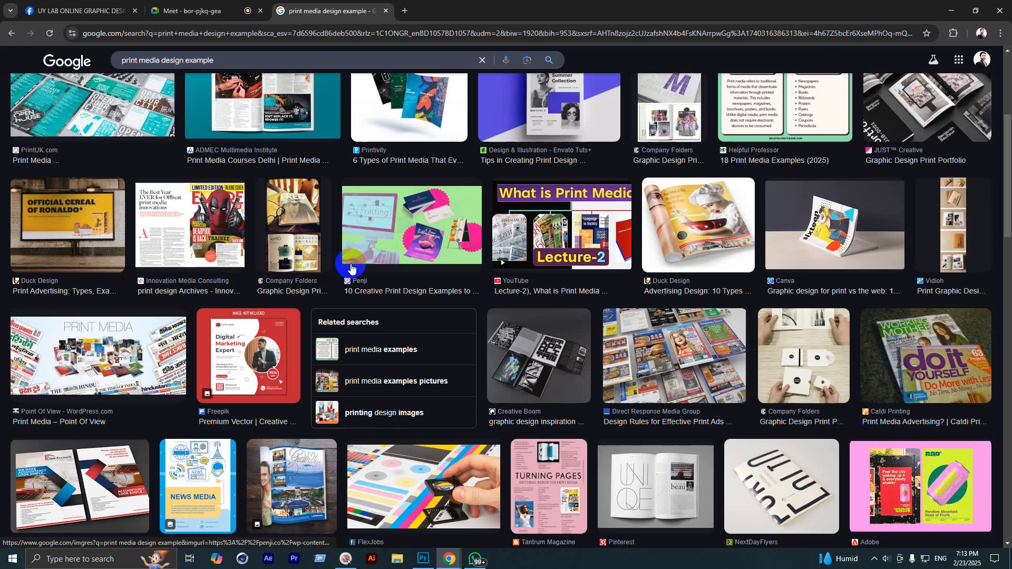
scroll(352, 269, "down", 5)
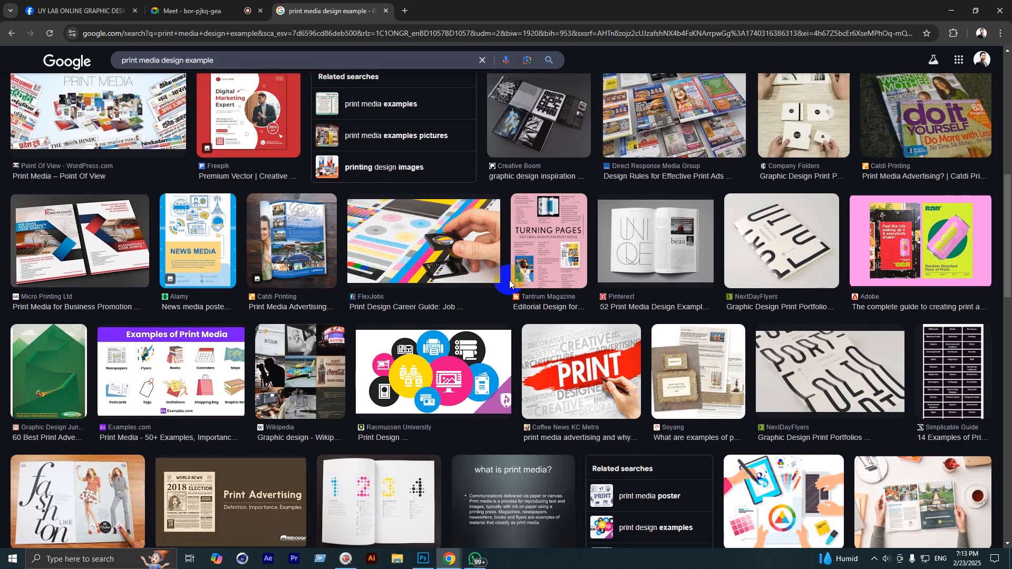
scroll(522, 295, "down", 5)
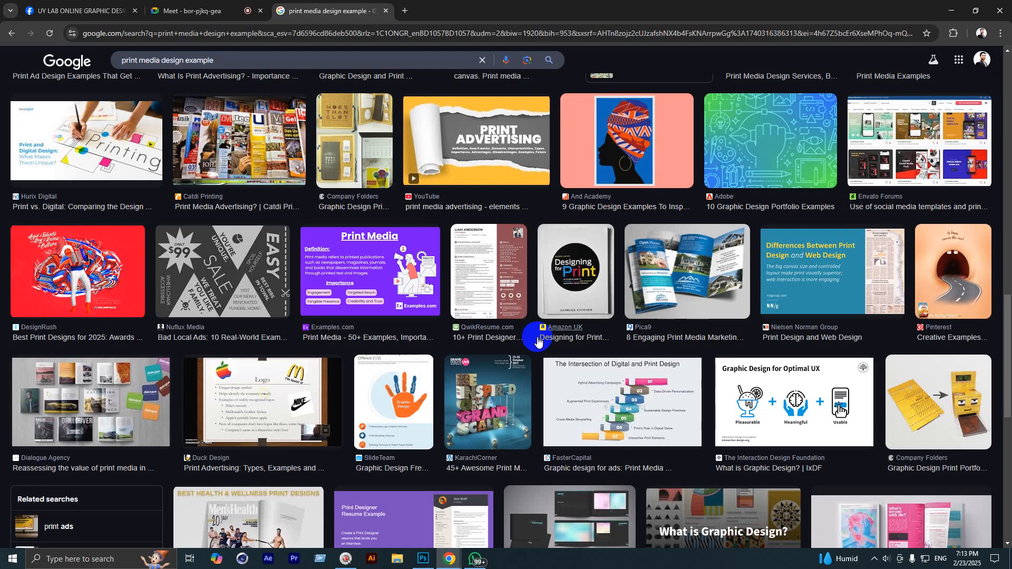
scroll(528, 375, "up", 15)
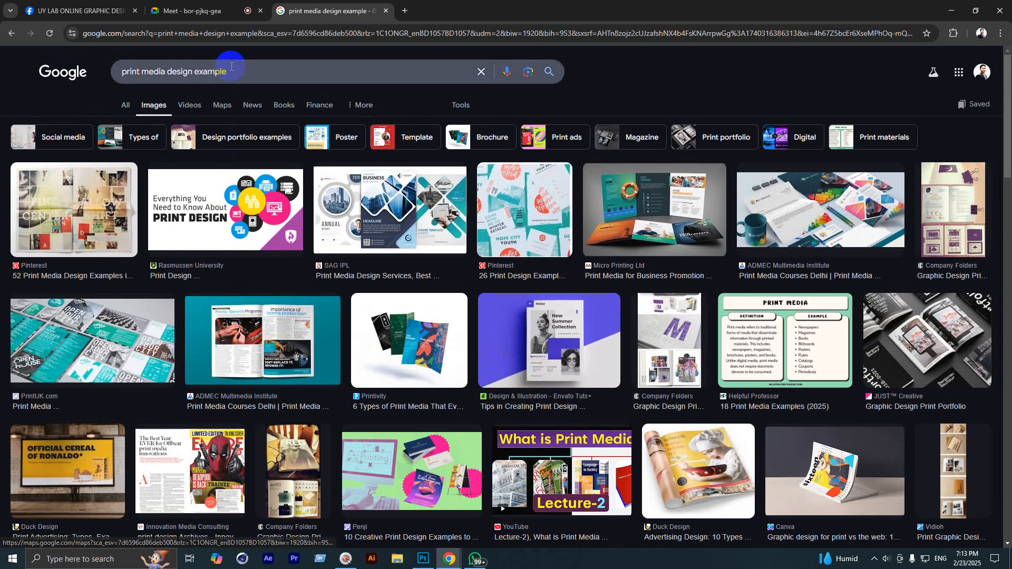
Step: Replace the search query with 'Web Media Design example'
left_click_drag(231, 70, 21, 98)
key("BackSpace")
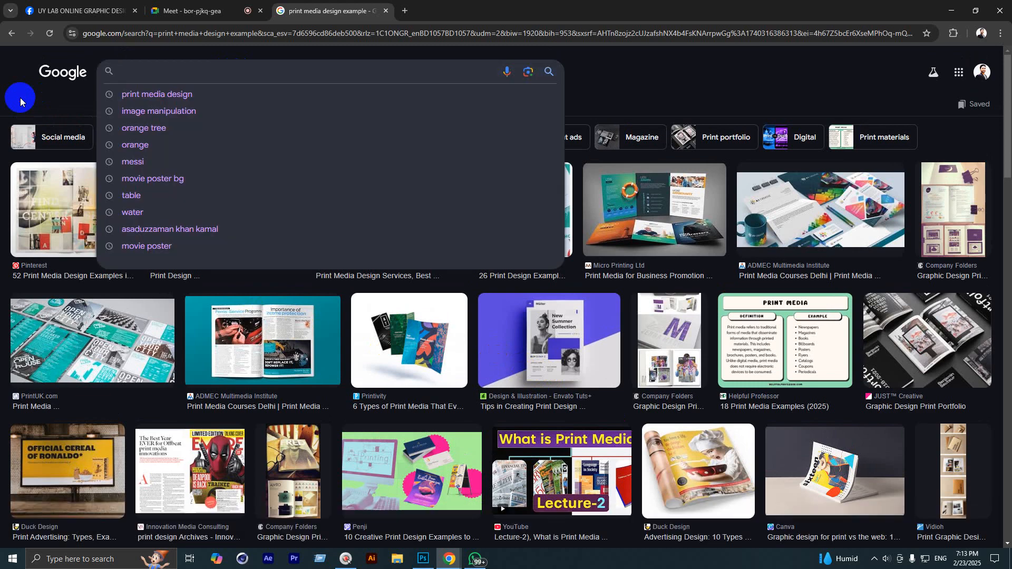
type("Web")
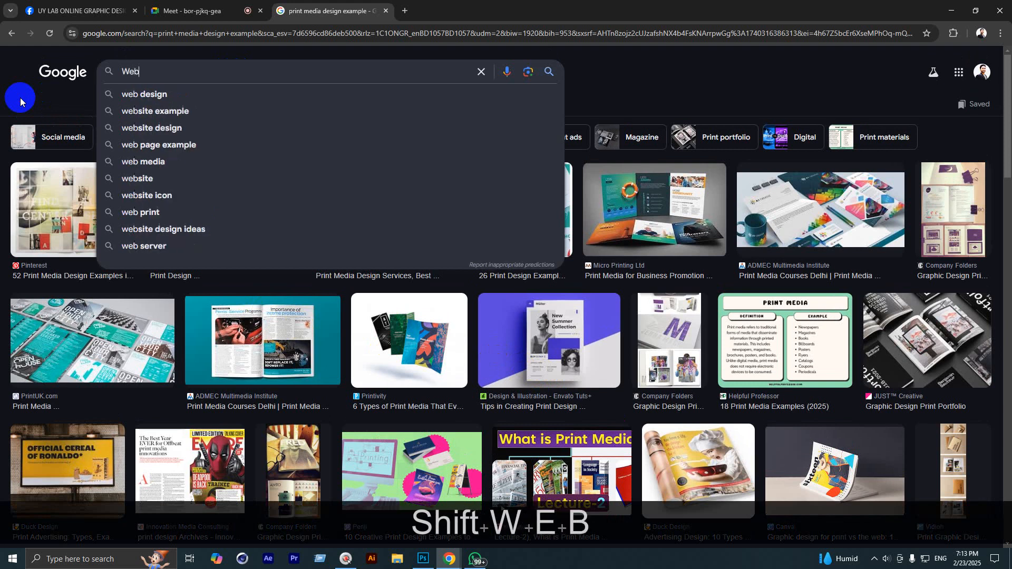
type(" Media De")
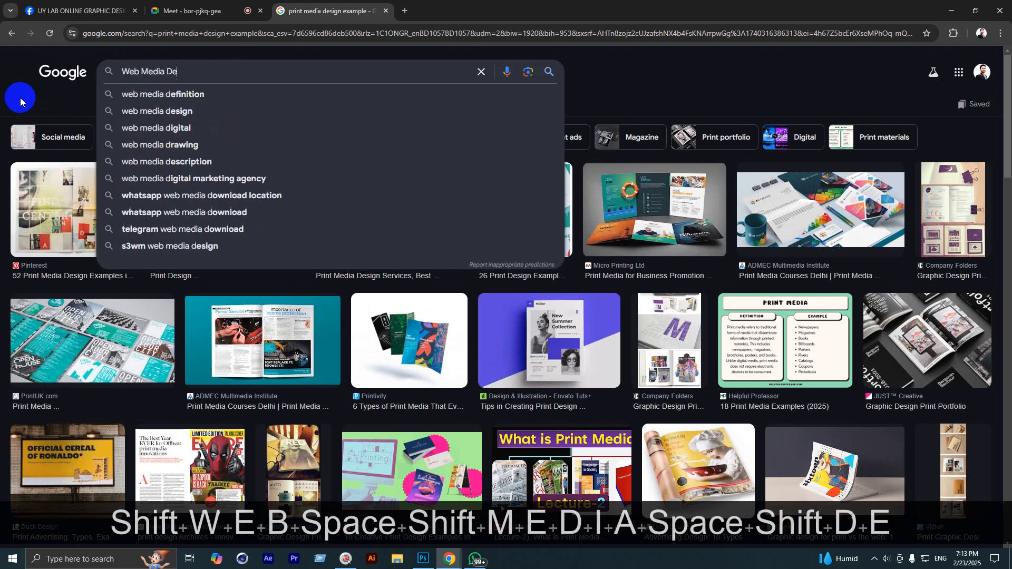
type("sign e")
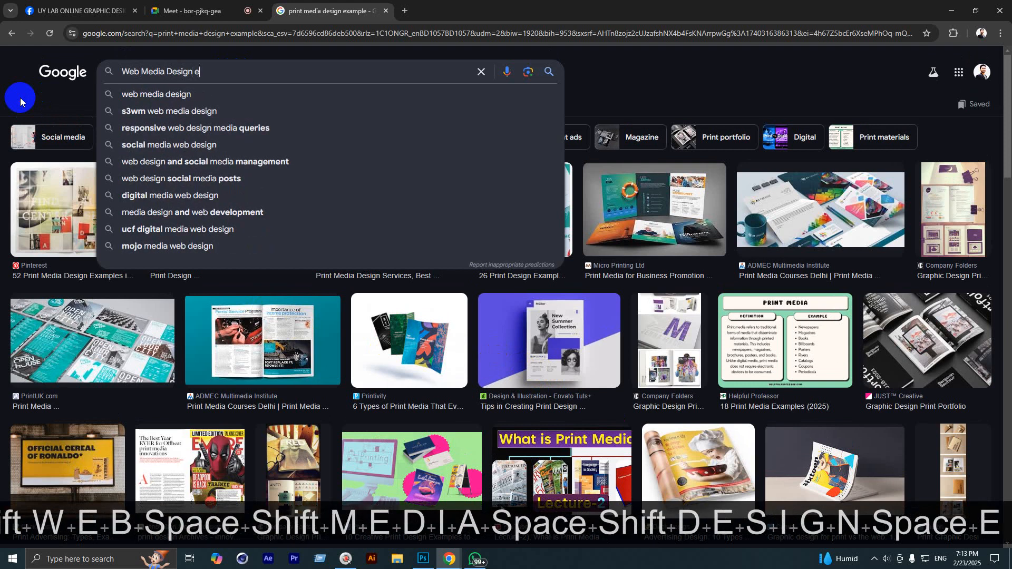
type("xa")
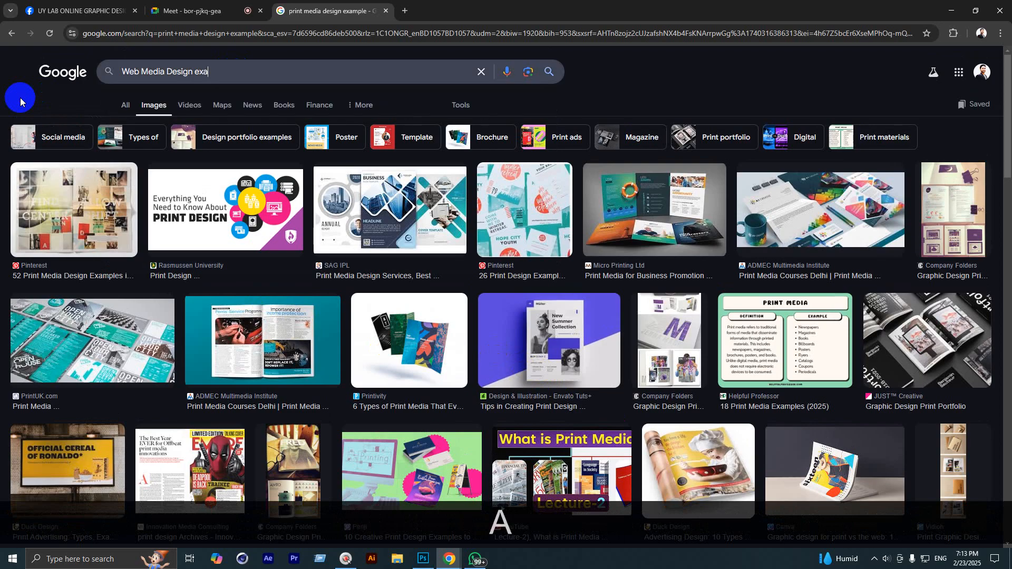
type("mple")
Step: Run the 'Web Media Design example' search and scroll the image results before switching to Facebook
key("Return")
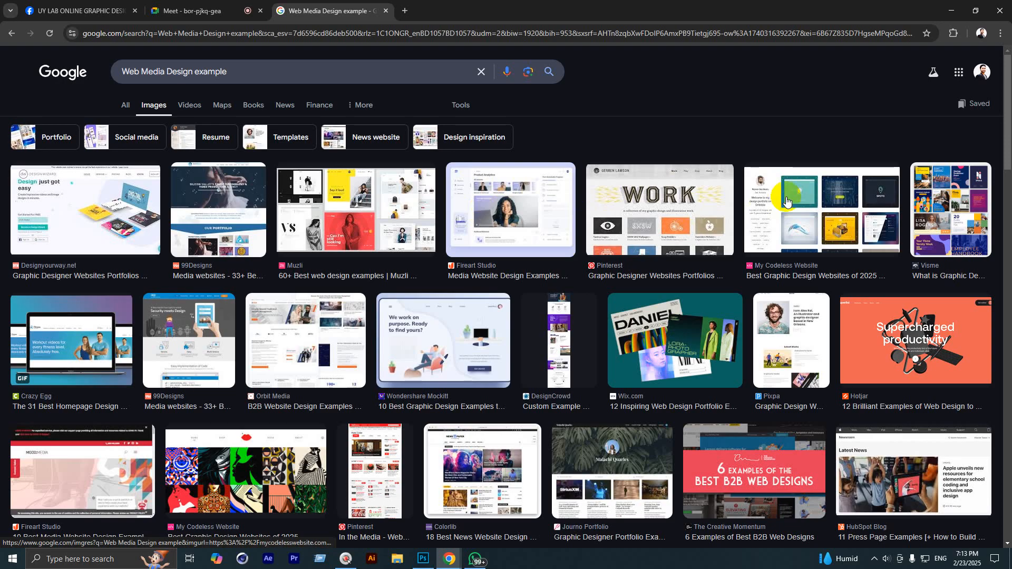
scroll(416, 331, "down", 2)
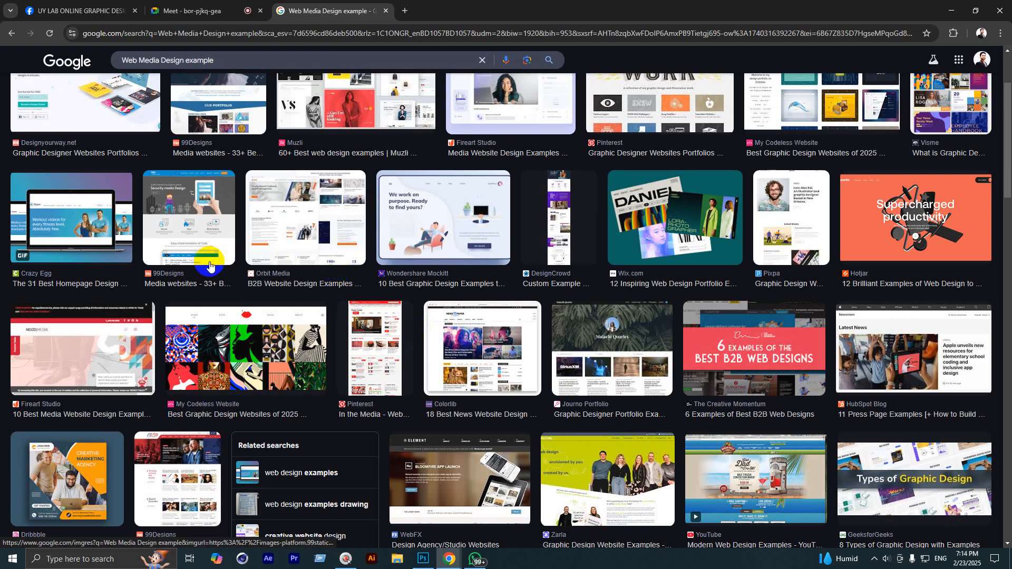
scroll(211, 285, "down", 2)
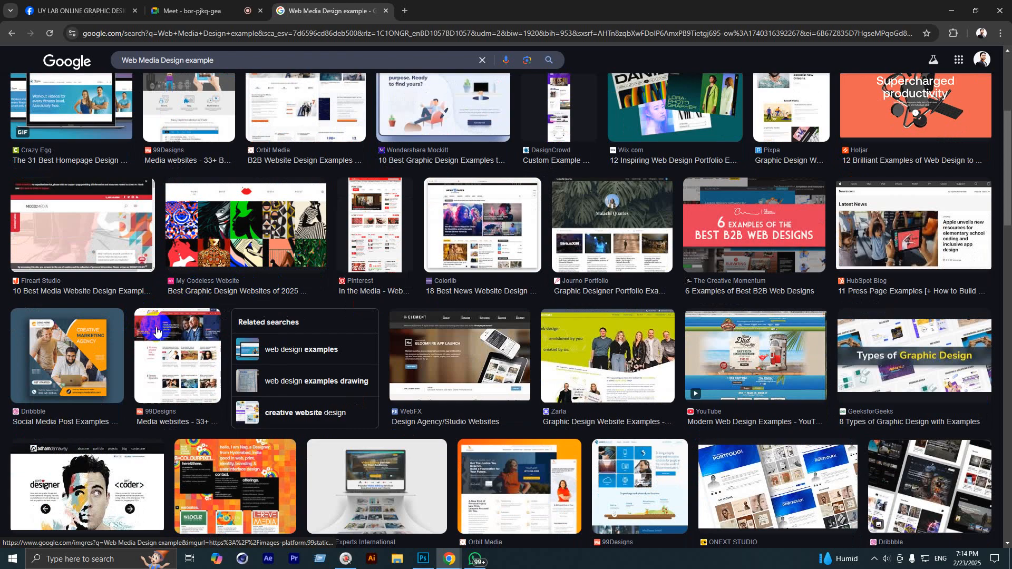
scroll(158, 327, "down", 2)
scroll(608, 358, "down", 10)
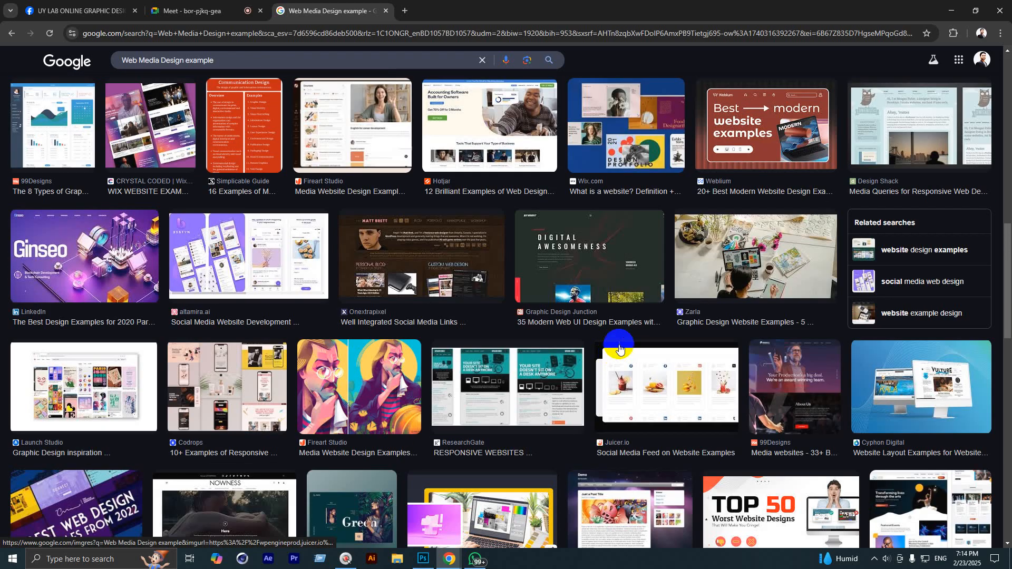
scroll(628, 353, "down", 9)
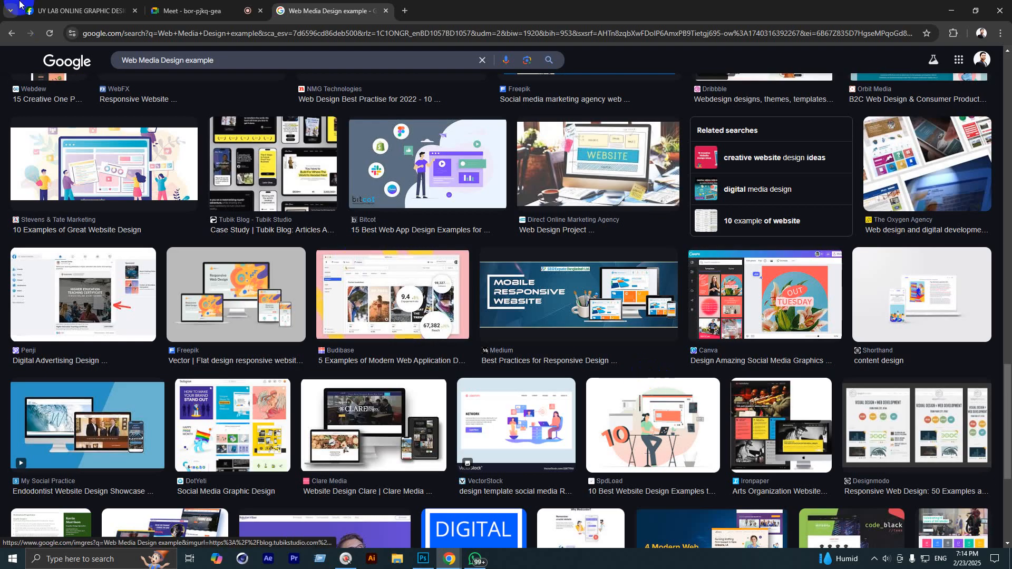
left_click(21, 6)
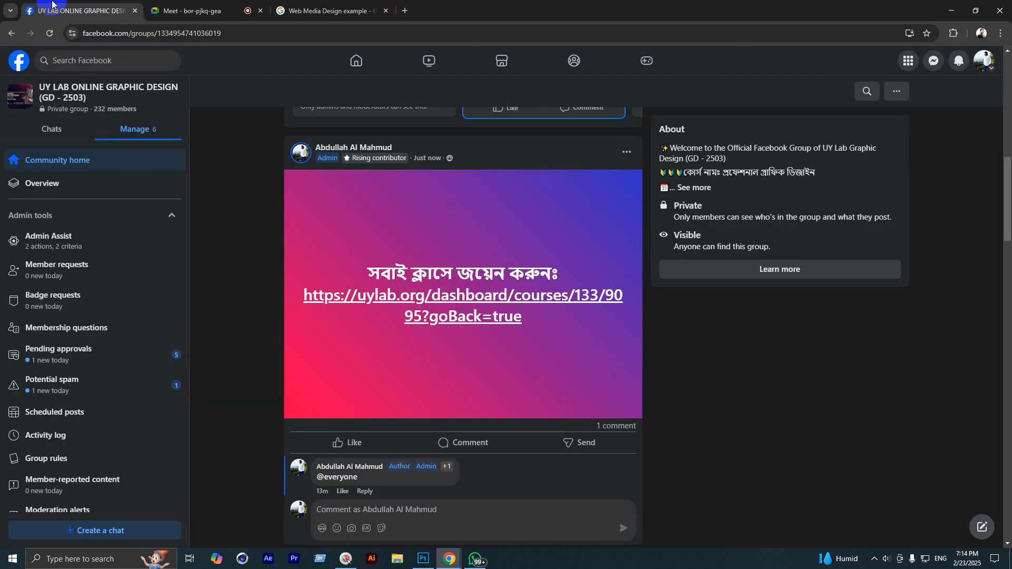
Step: Search Facebook for 'UY Lab', filter to Pages, and open the UY Lab page
left_click(83, 56)
type("UY Lab")
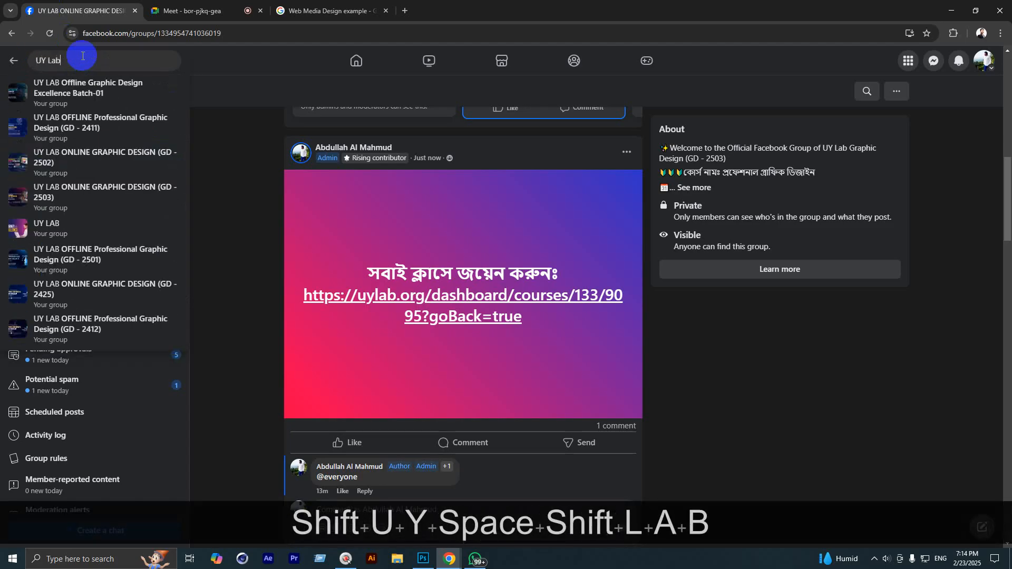
key("Return")
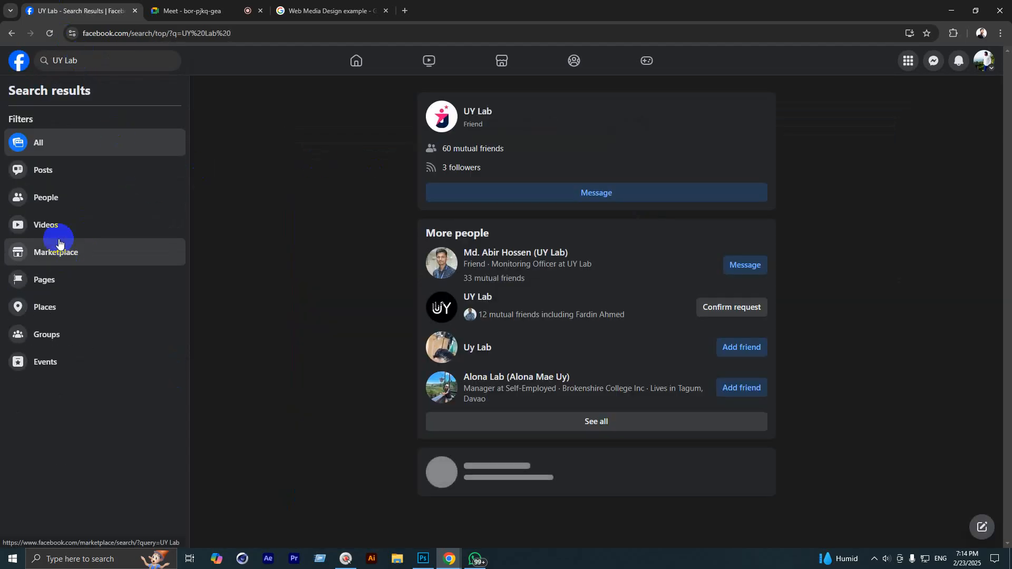
left_click(46, 281)
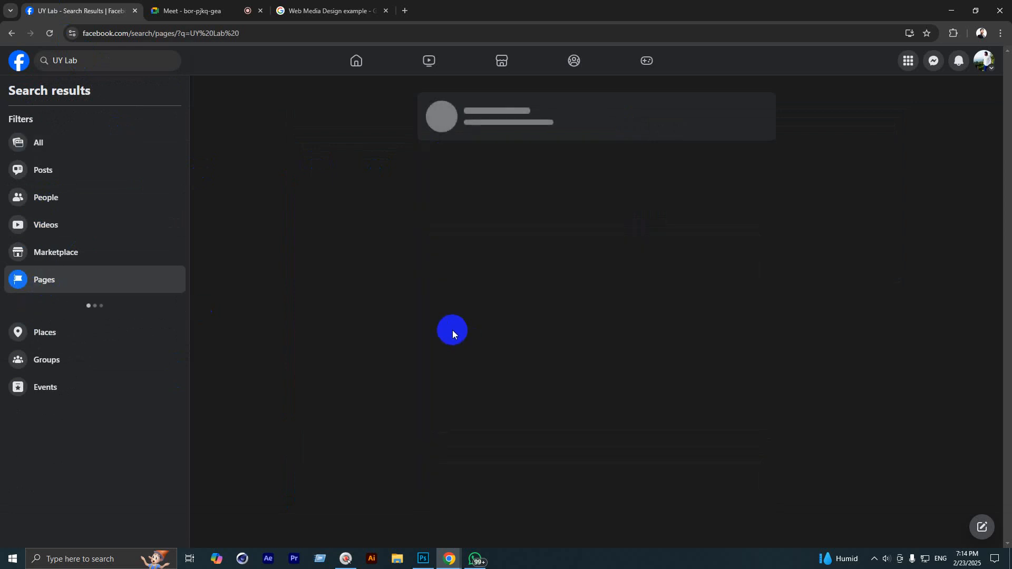
left_click(477, 107)
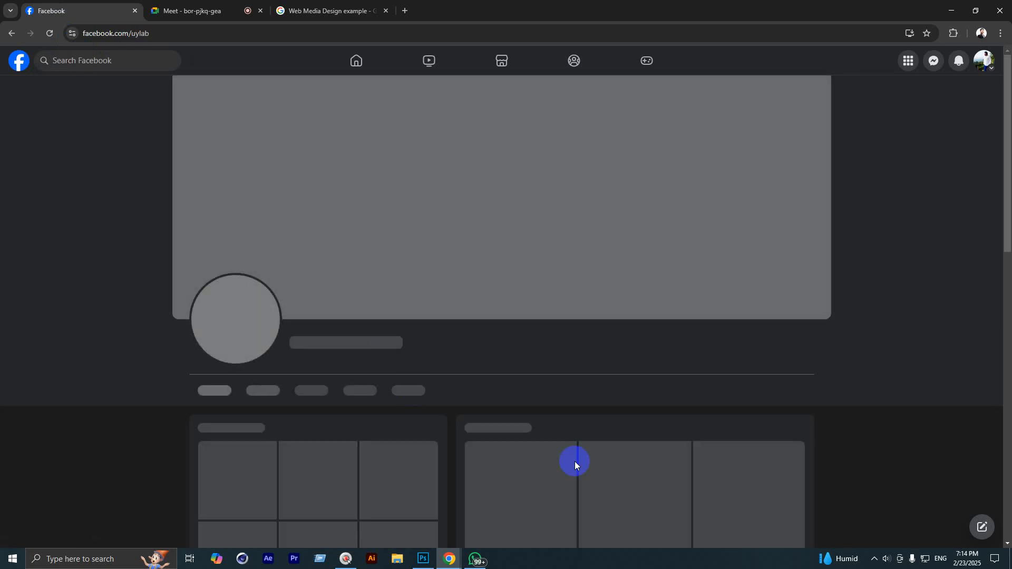
Step: Scroll through the UY Lab page feed, closing the chat window along the way
scroll(580, 466, "down", 7)
scroll(726, 337, "down", 20)
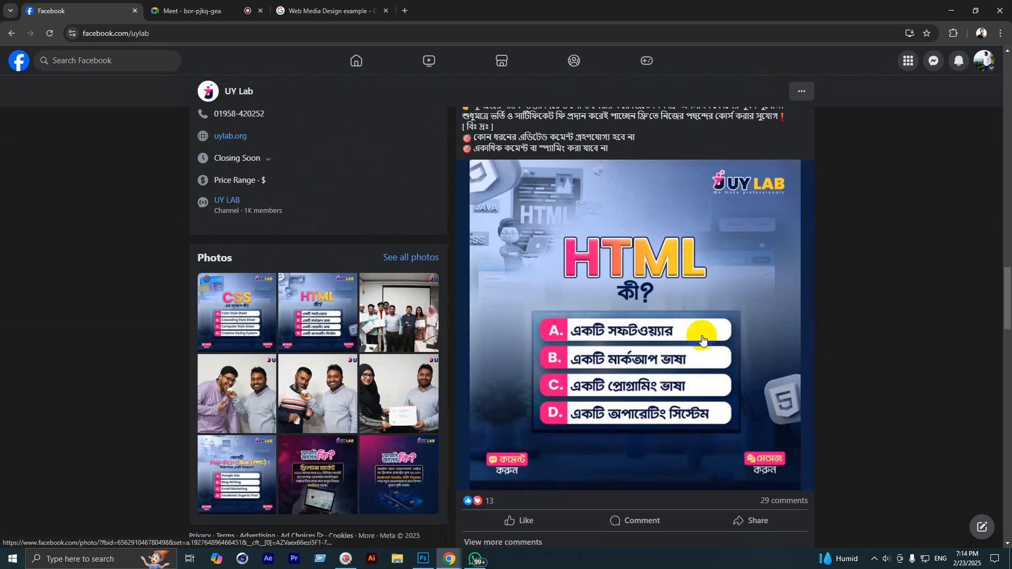
scroll(718, 340, "down", 2)
scroll(719, 336, "down", 2)
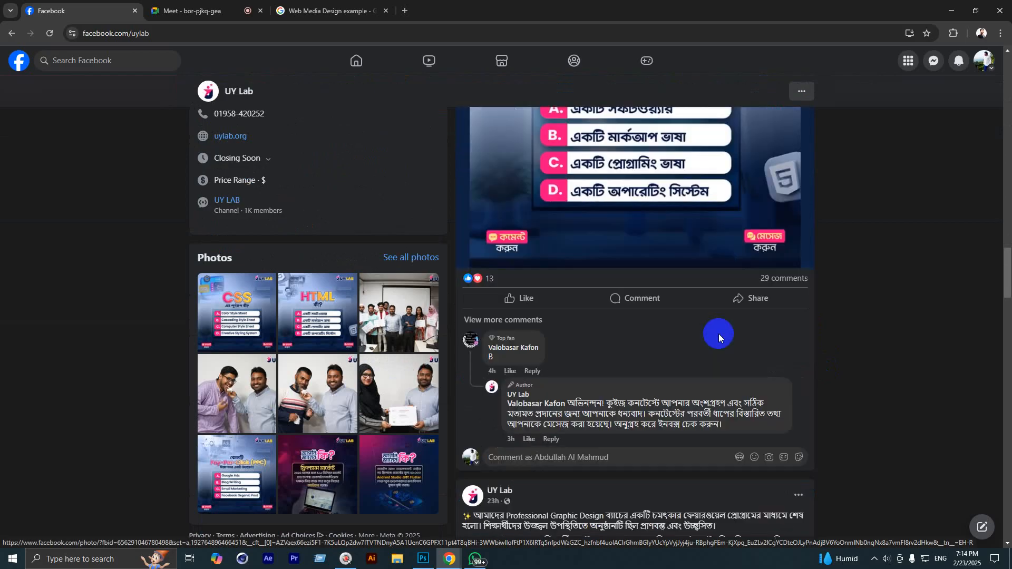
scroll(723, 330, "down", 2)
scroll(721, 321, "down", 4)
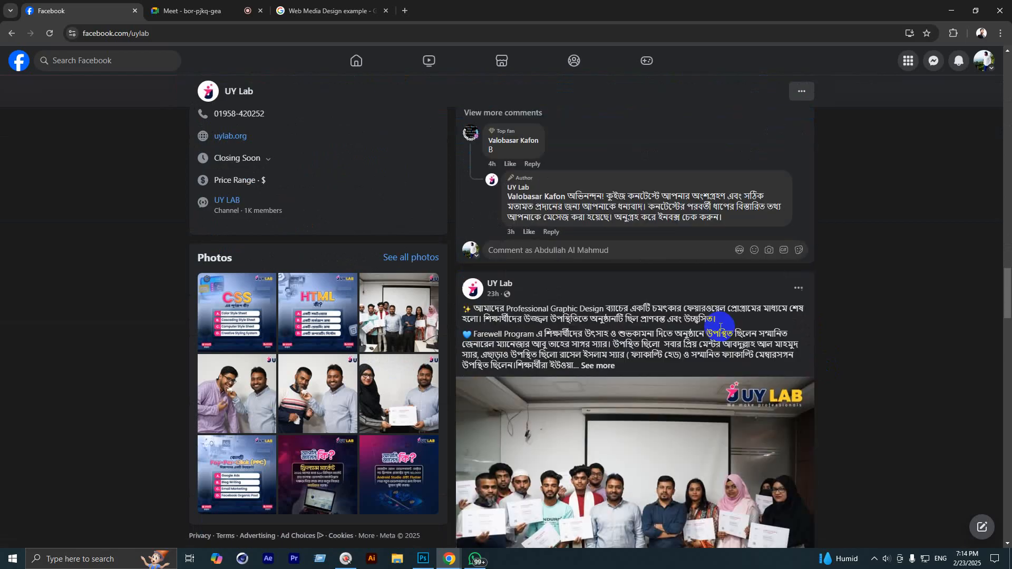
scroll(698, 344, "down", 2)
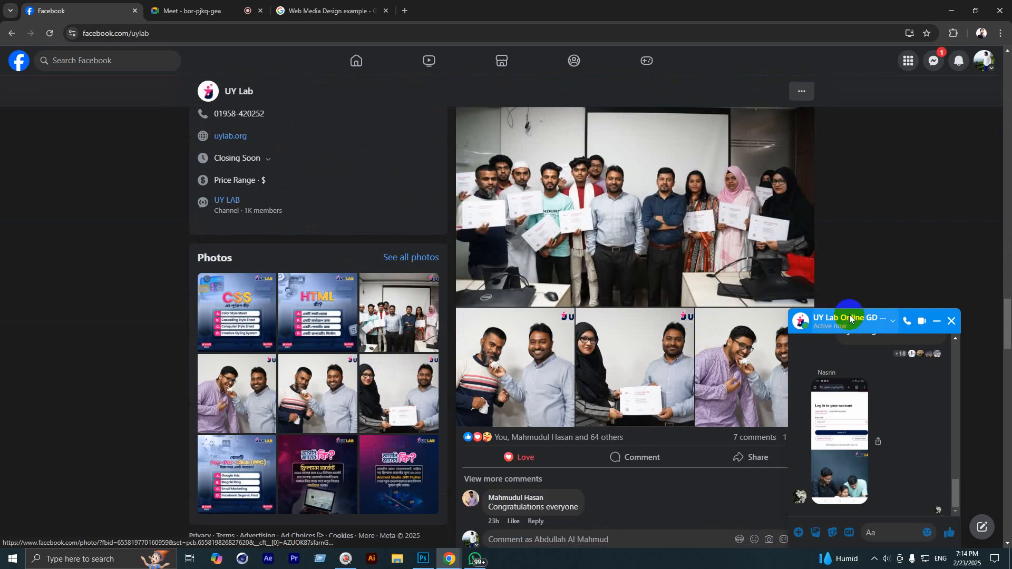
left_click(953, 324)
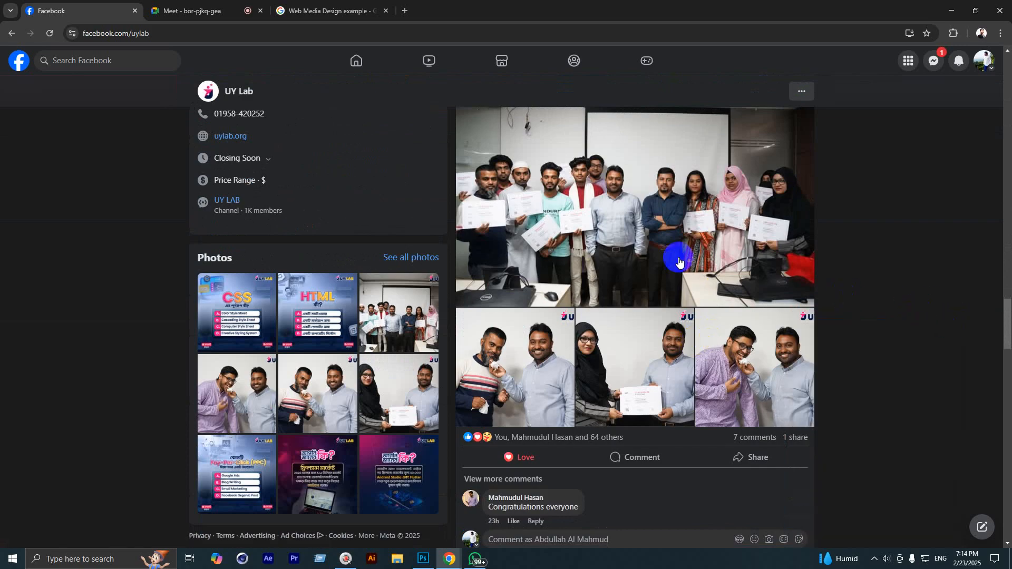
scroll(639, 273, "down", 2)
scroll(610, 281, "up", 2)
scroll(643, 290, "down", 10)
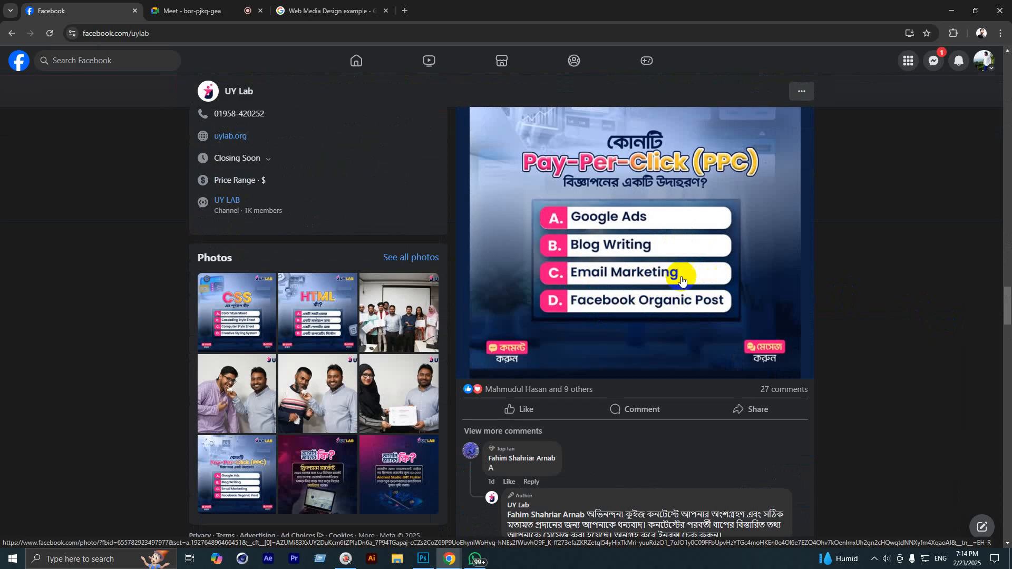
scroll(807, 301, "down", 6)
scroll(806, 327, "down", 6)
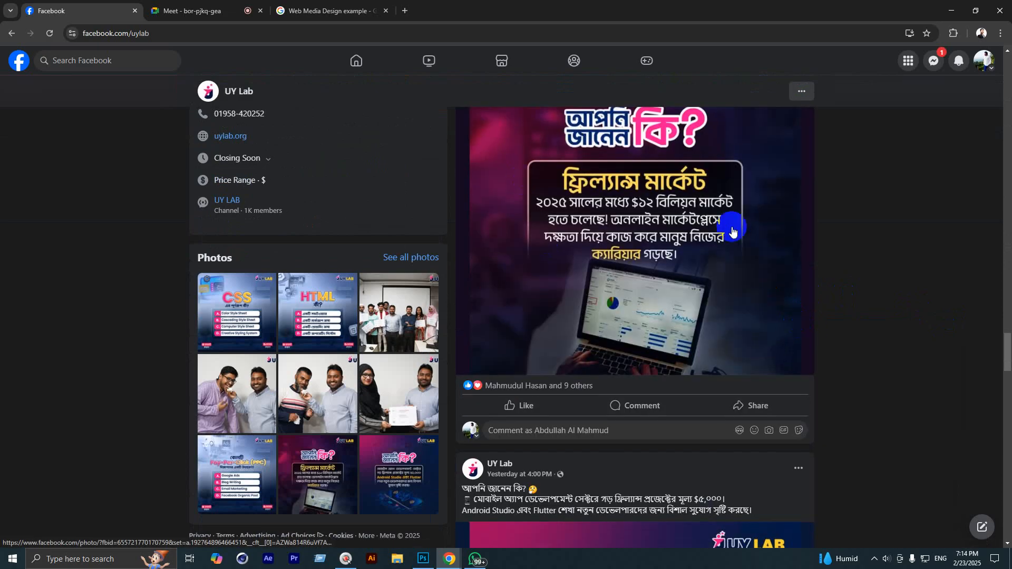
scroll(870, 340, "down", 4)
scroll(944, 343, "up", 18)
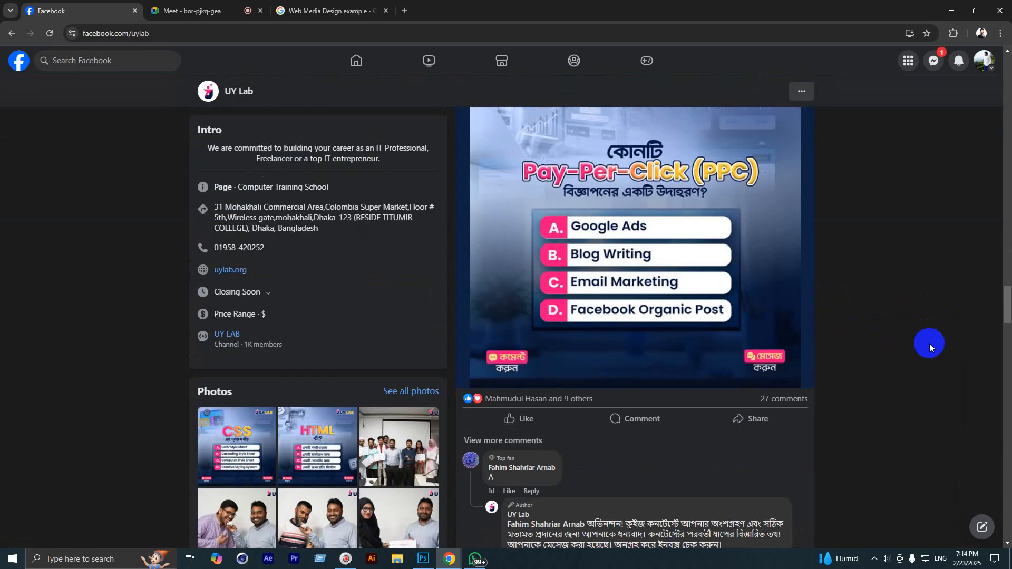
scroll(933, 323, "up", 2)
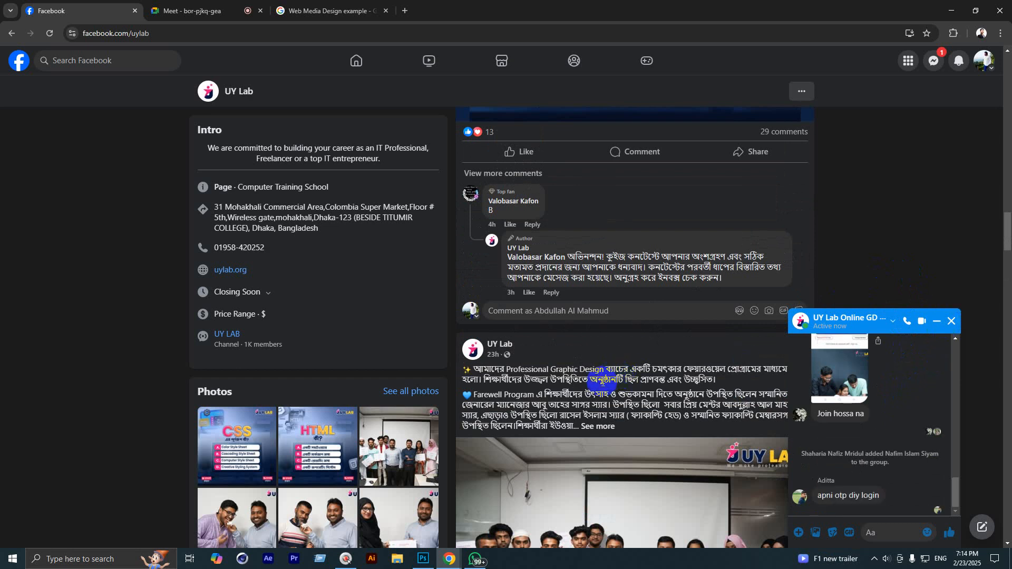
Step: Close the UY Lab group chat and the Web Media Design example search tab
left_click(951, 321)
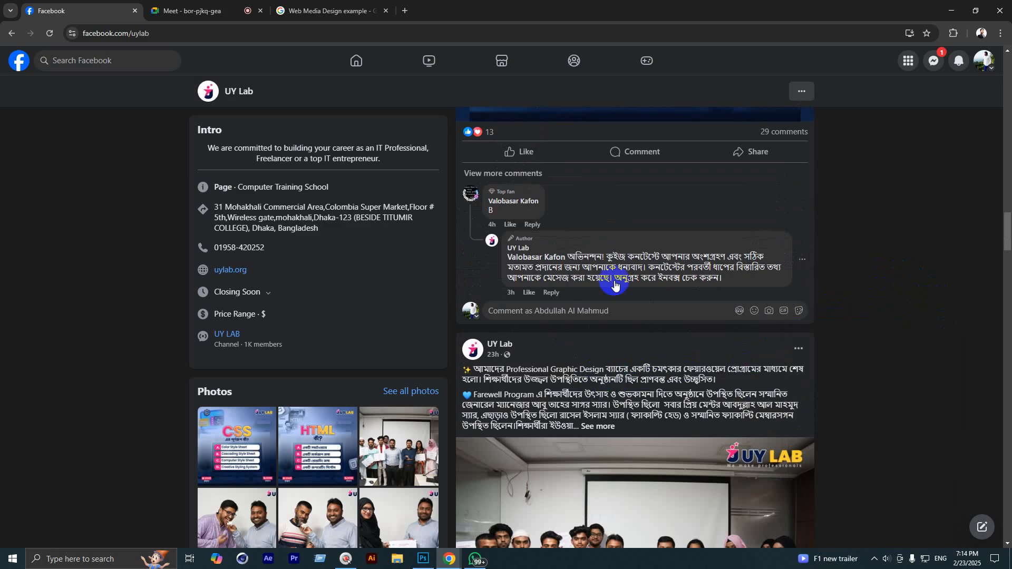
left_click(244, 6)
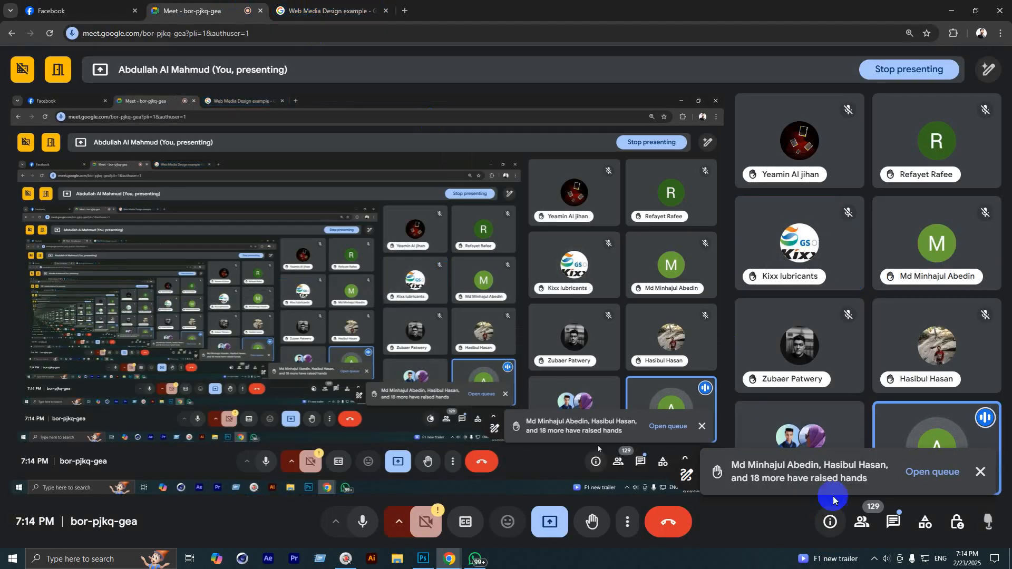
left_click(384, 5)
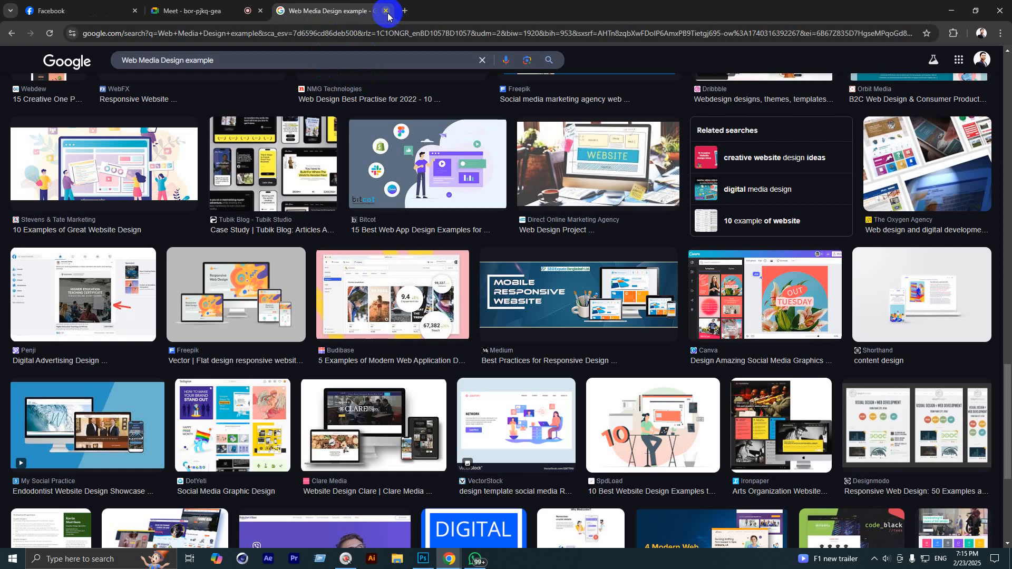
left_click(387, 11)
Step: Show the Web presets in Photoshop's New Document dialog, then return to Google Meet
left_click(425, 560)
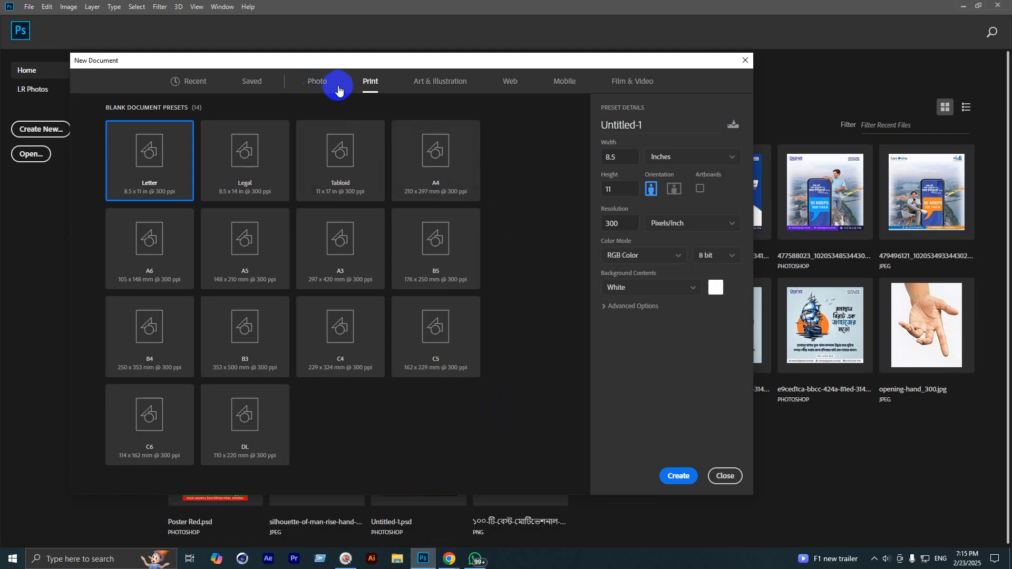
left_click(499, 81)
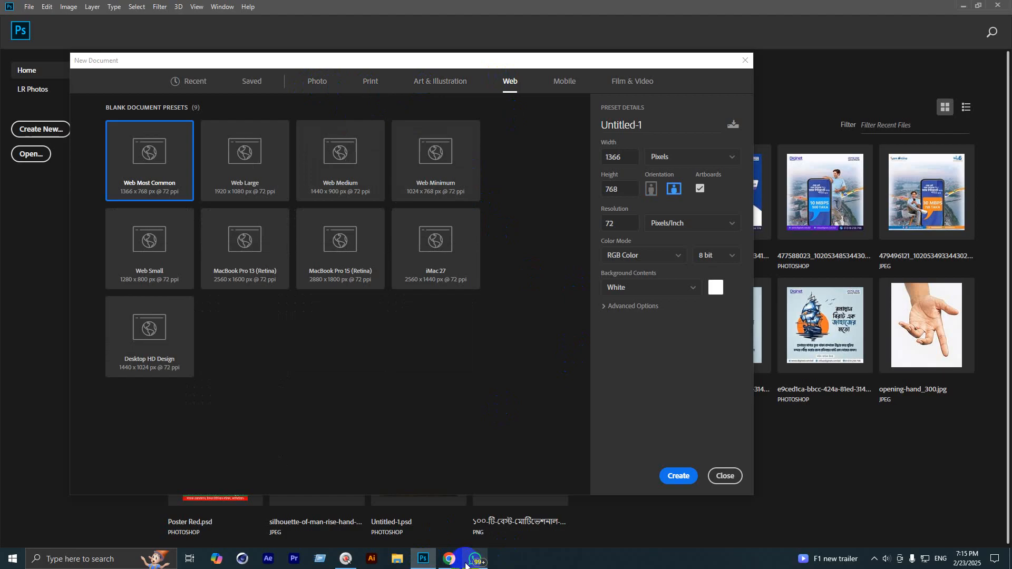
mouse_move(464, 562)
left_click(402, 509)
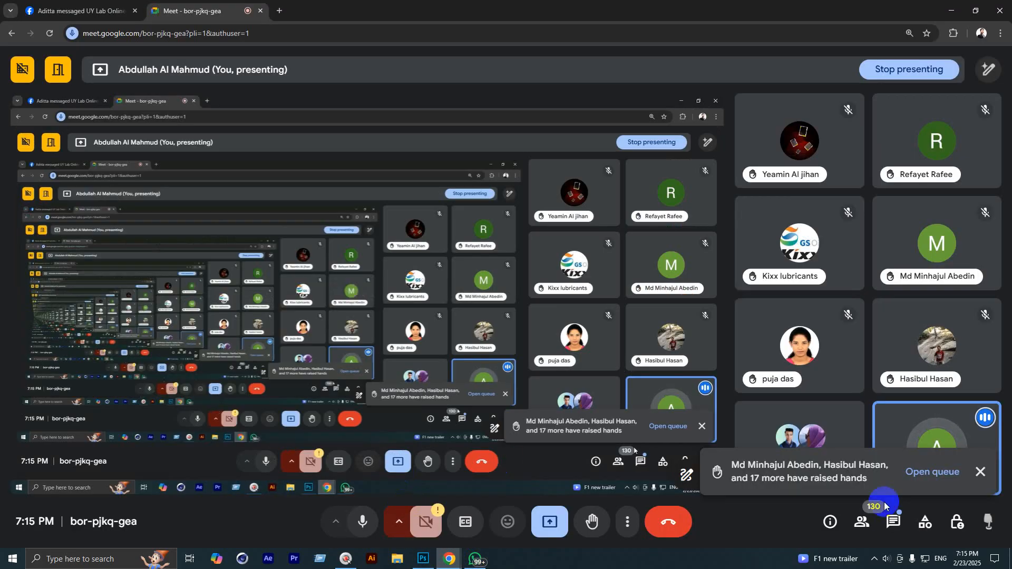
Step: Read the Meet in-call messages, close them and the raised-hands notice, then go to Facebook
left_click(892, 521)
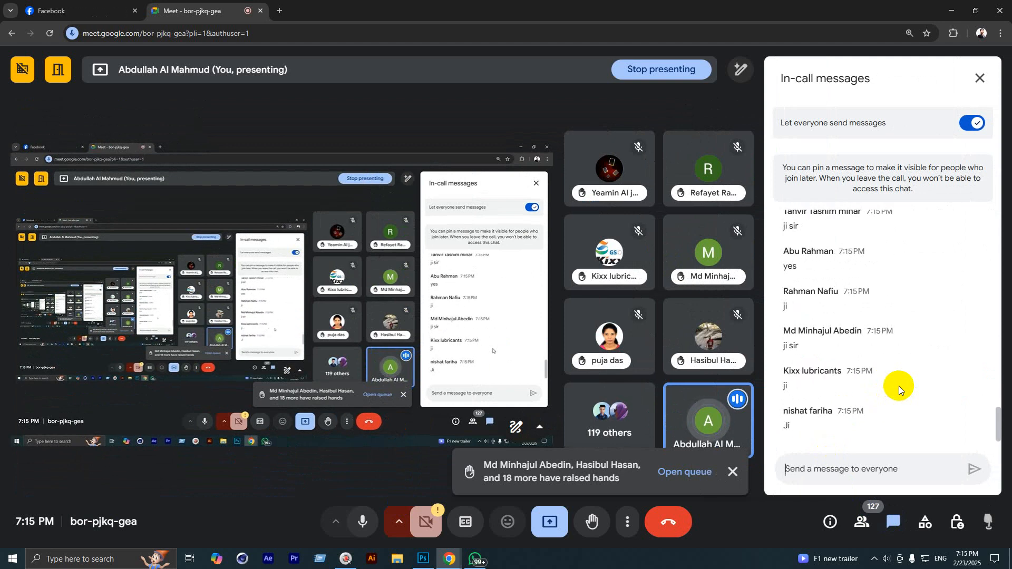
left_click(915, 1)
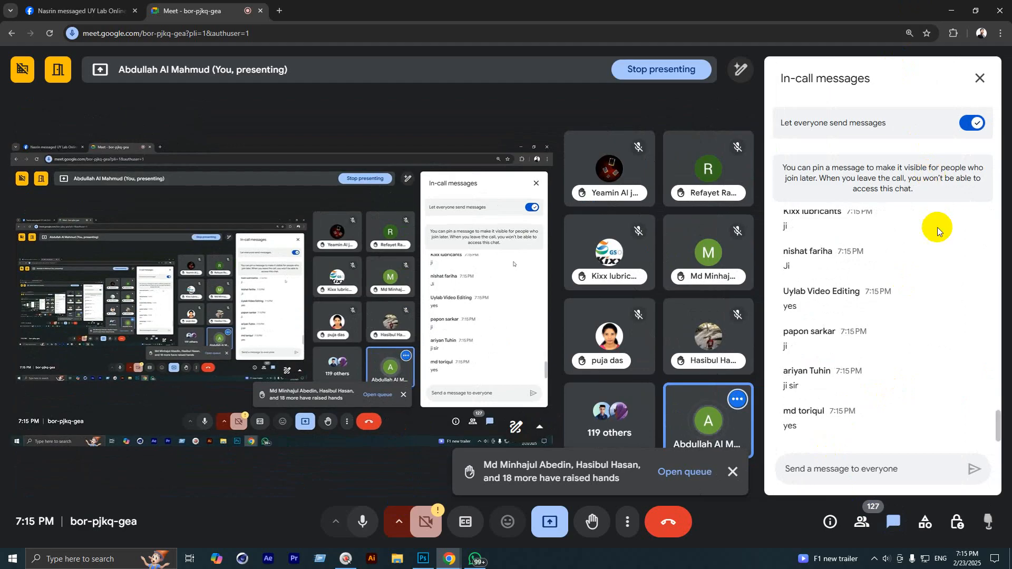
left_click(976, 79)
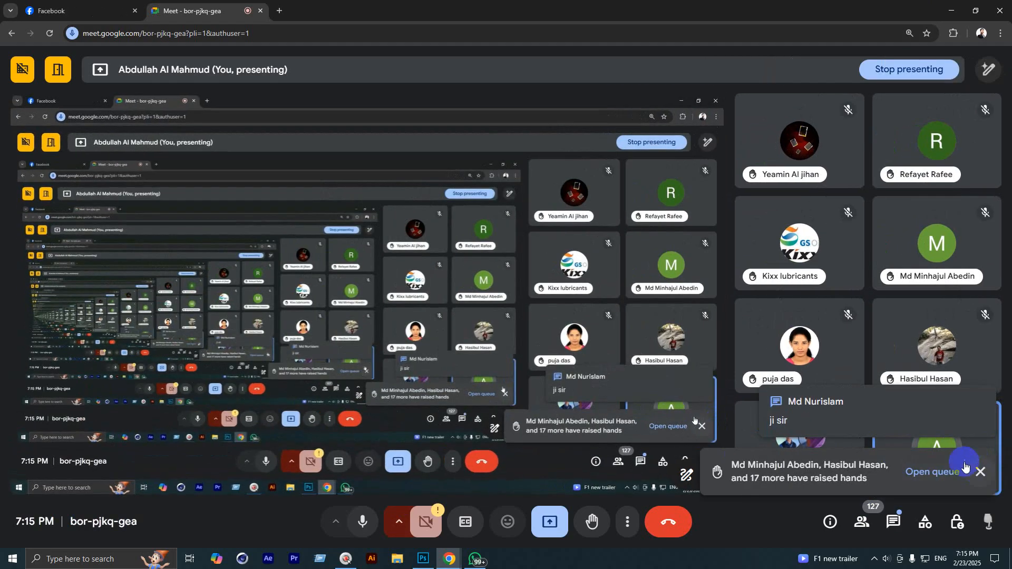
left_click(980, 473)
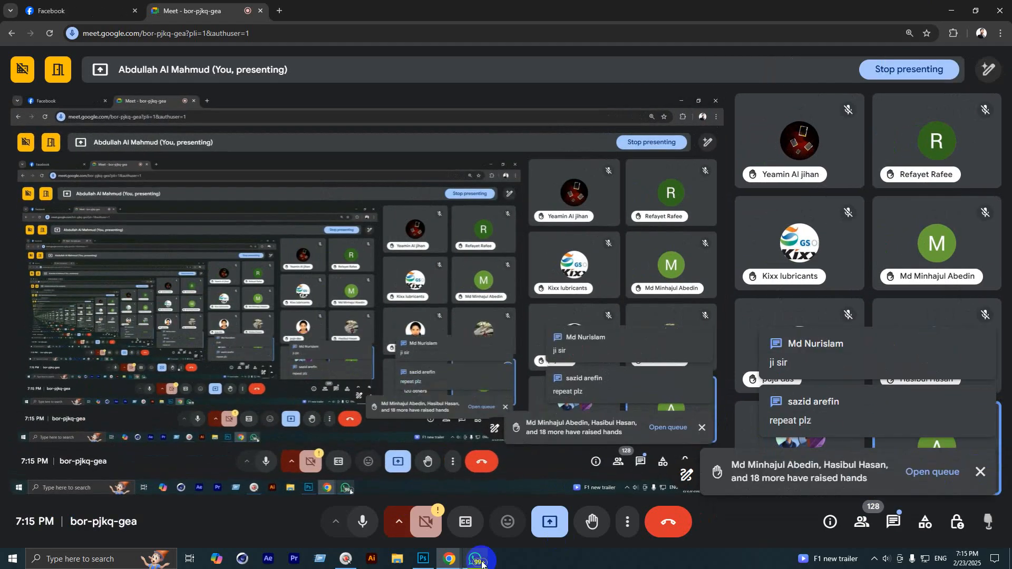
left_click(422, 560)
left_click(417, 508)
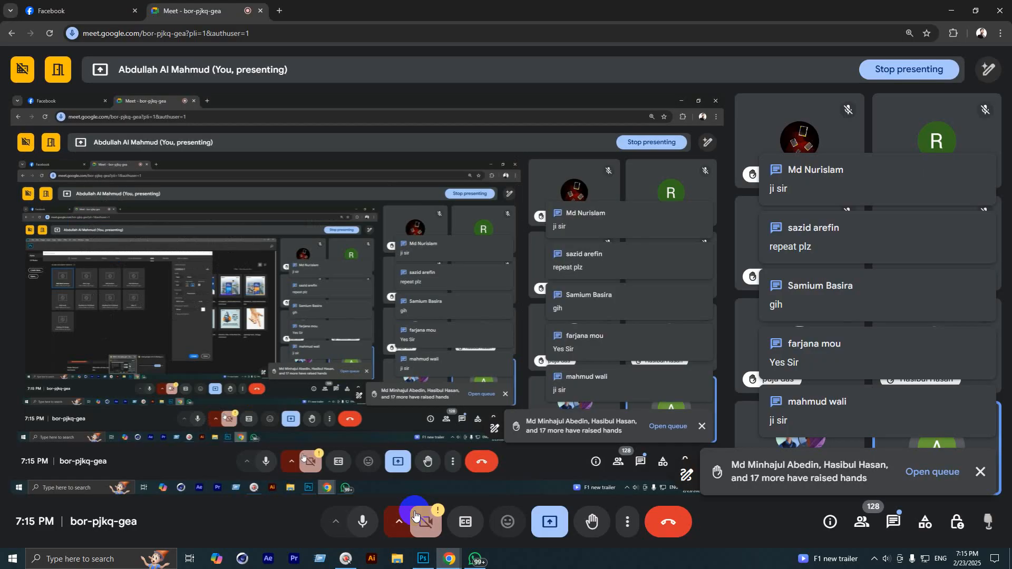
left_click(115, 4)
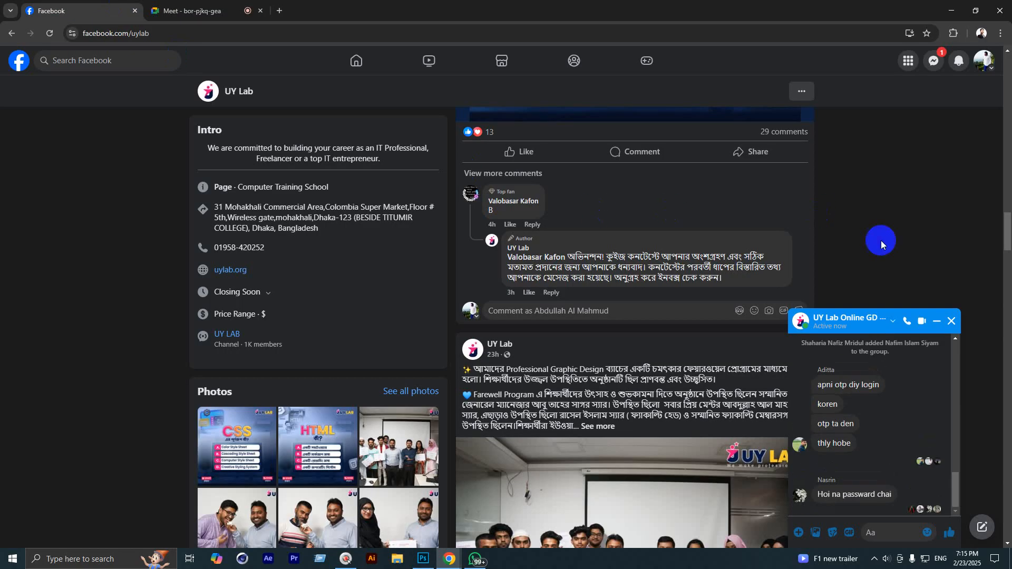
Step: Close the chat and open the UY LAB ONLINE GRAPHIC DESIGN (GD - 2503) group from recent searches
left_click(951, 321)
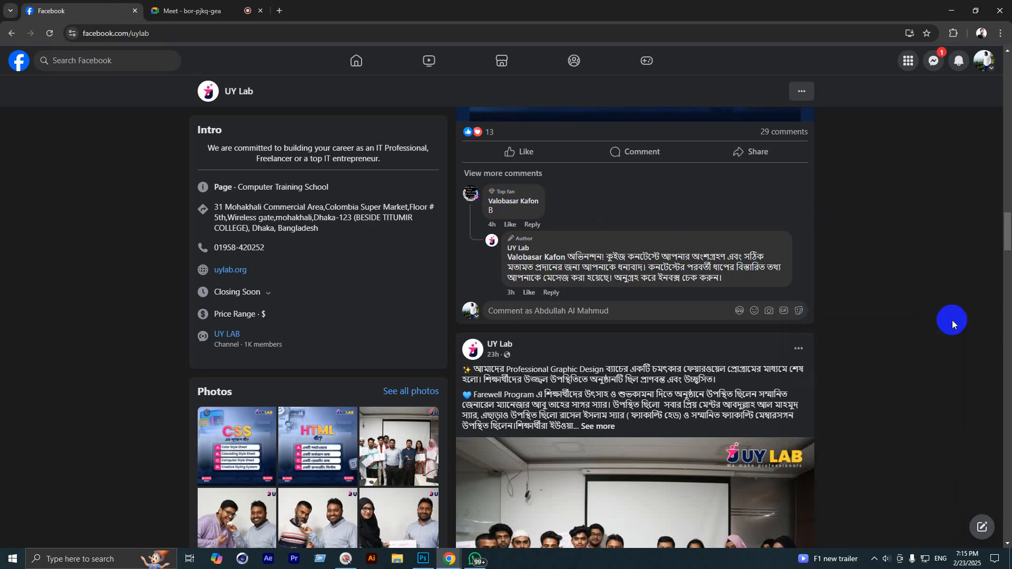
left_click(932, 61)
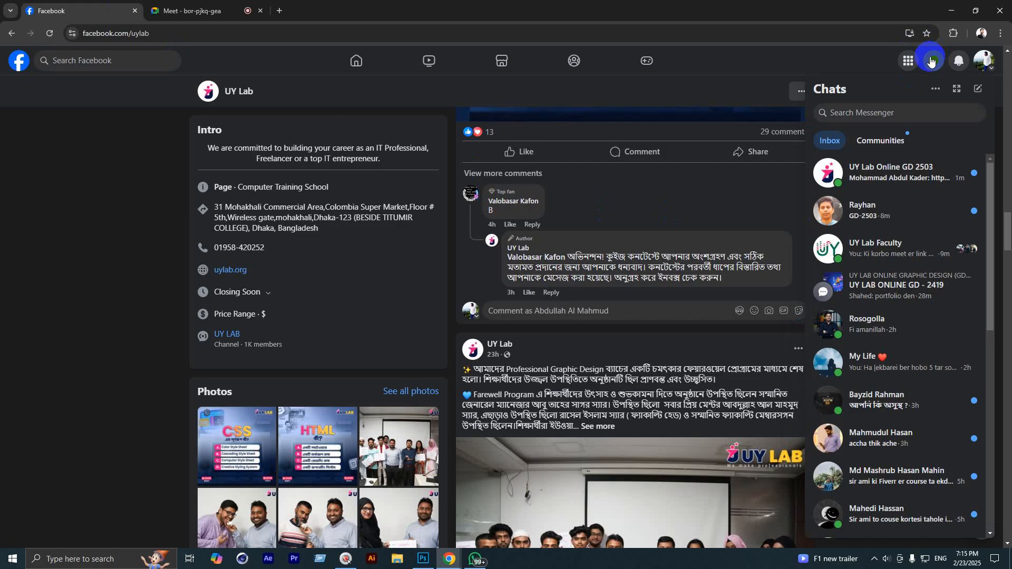
left_click(931, 61)
left_click(99, 75)
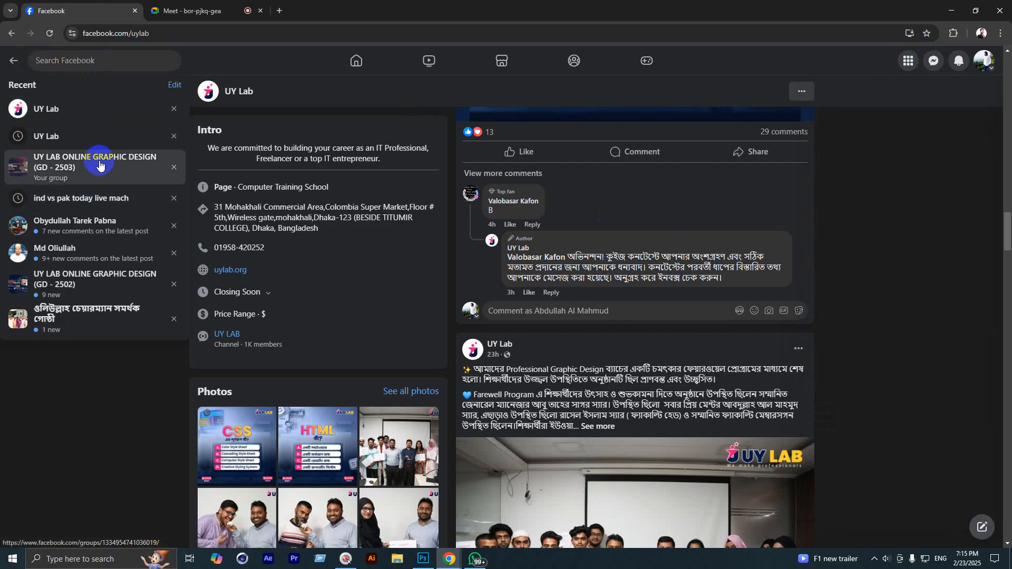
left_click(100, 165)
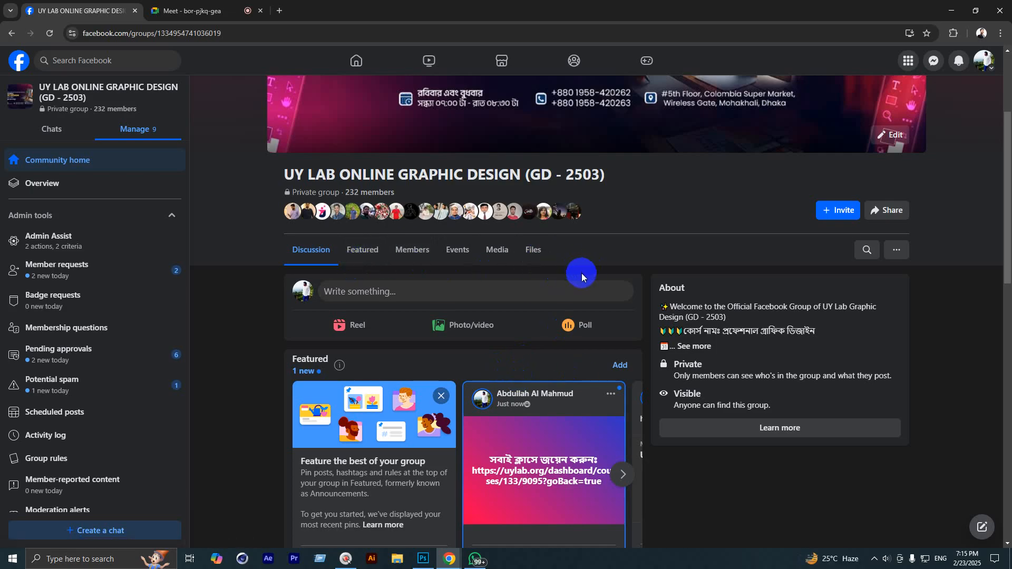
Step: Download the course outline PDF from the group's Files and open it
left_click(540, 257)
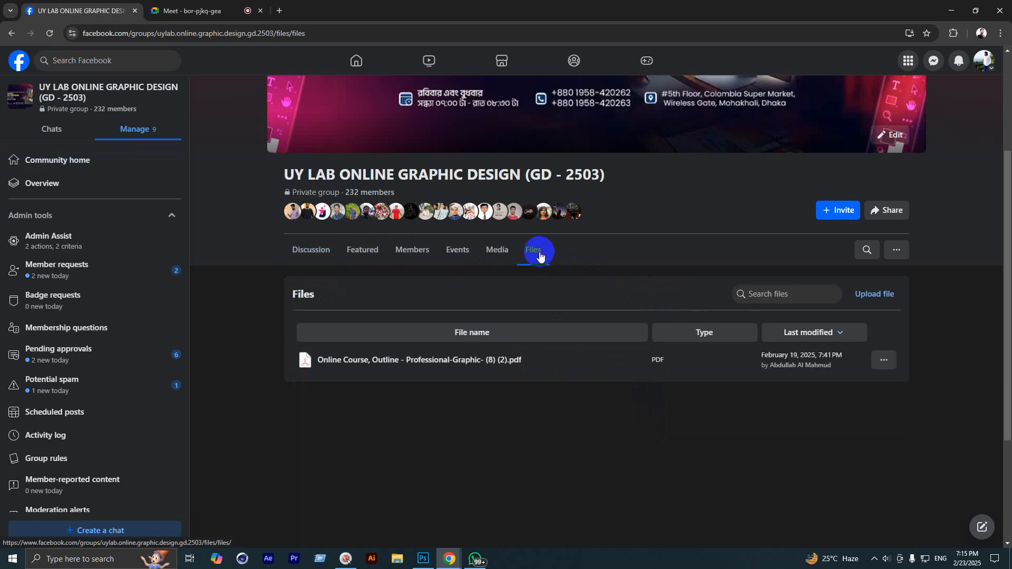
left_click(388, 363)
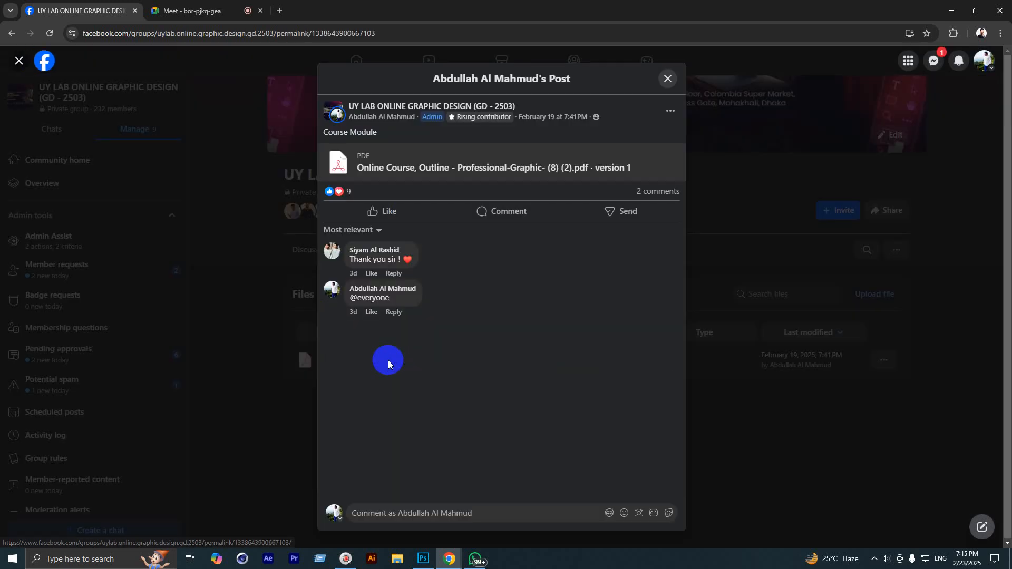
left_click(458, 173)
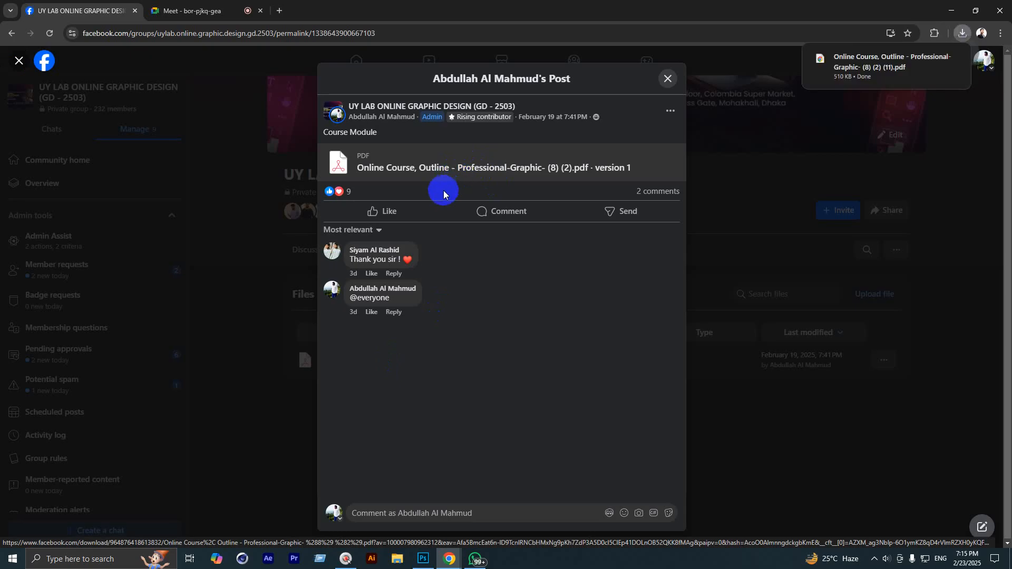
left_click(888, 76)
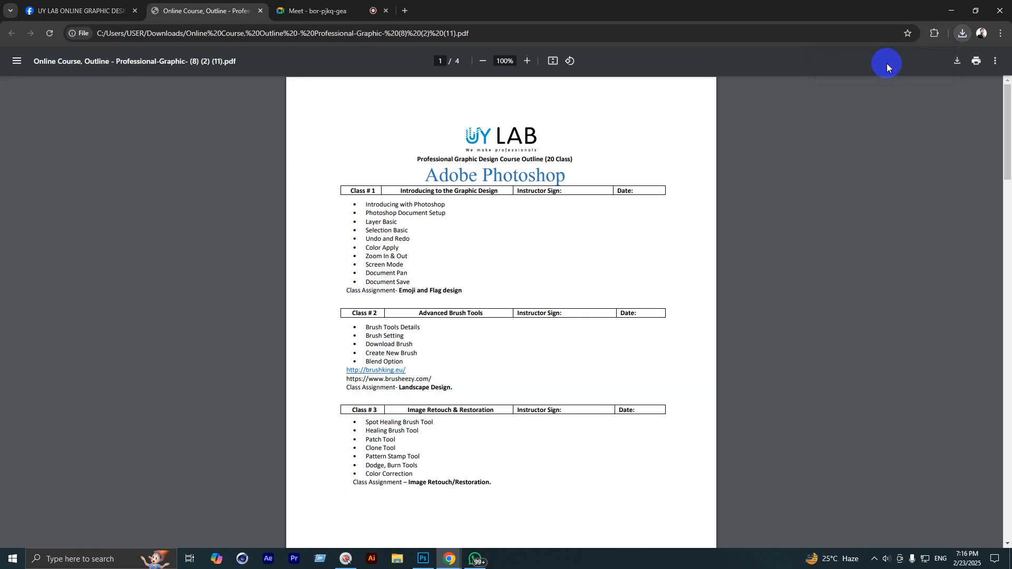
Step: Move the course outline PDF tab after the Meet tab, zoom the PDF, then return to the Facebook post
left_click_drag(293, 1, 347, 10)
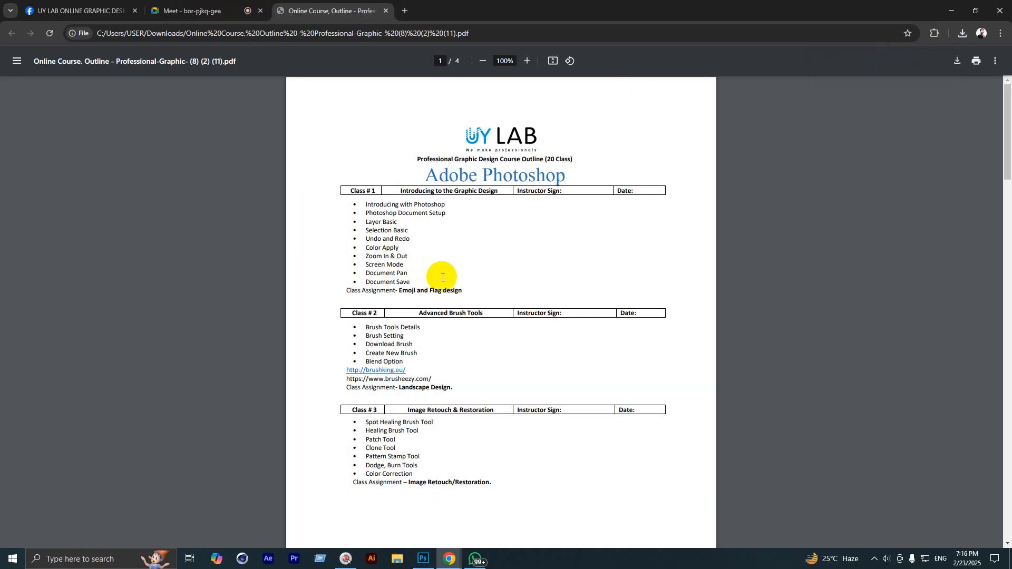
scroll(475, 250, "up", 5, "ctrl")
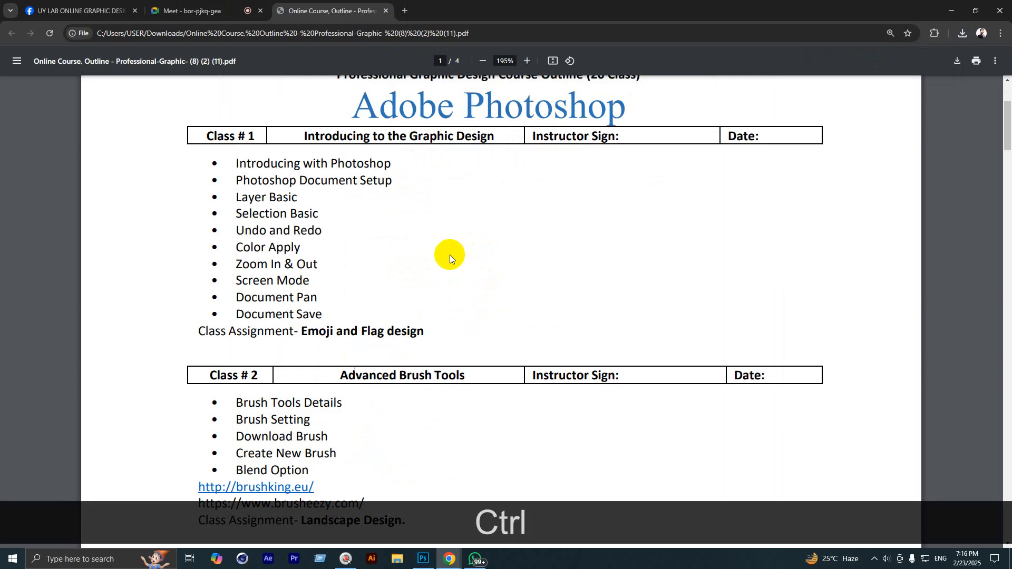
scroll(450, 259, "up", 3)
scroll(450, 263, "down", 3)
scroll(451, 259, "down", 5)
scroll(453, 261, "up", 8)
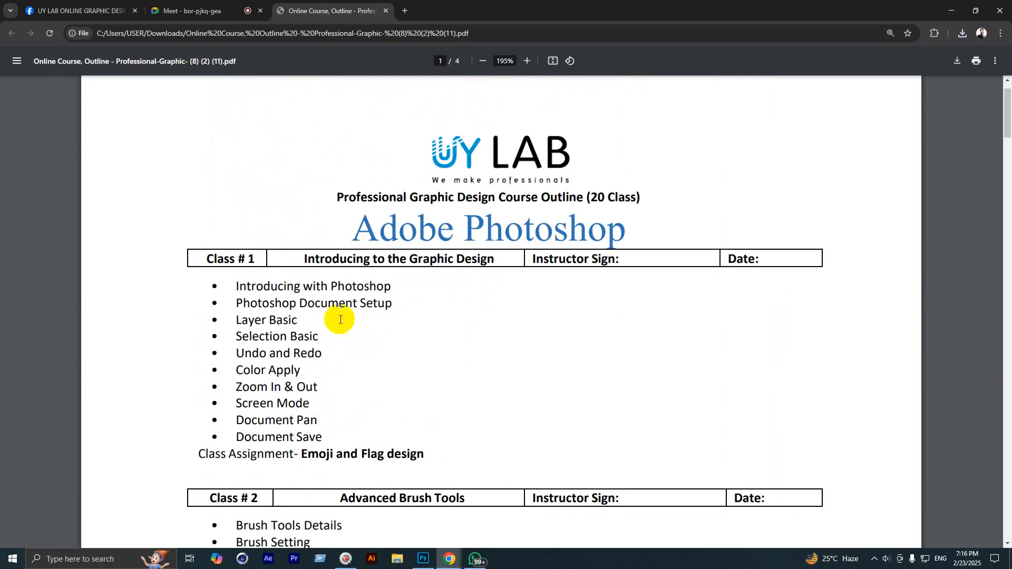
left_click(114, 9)
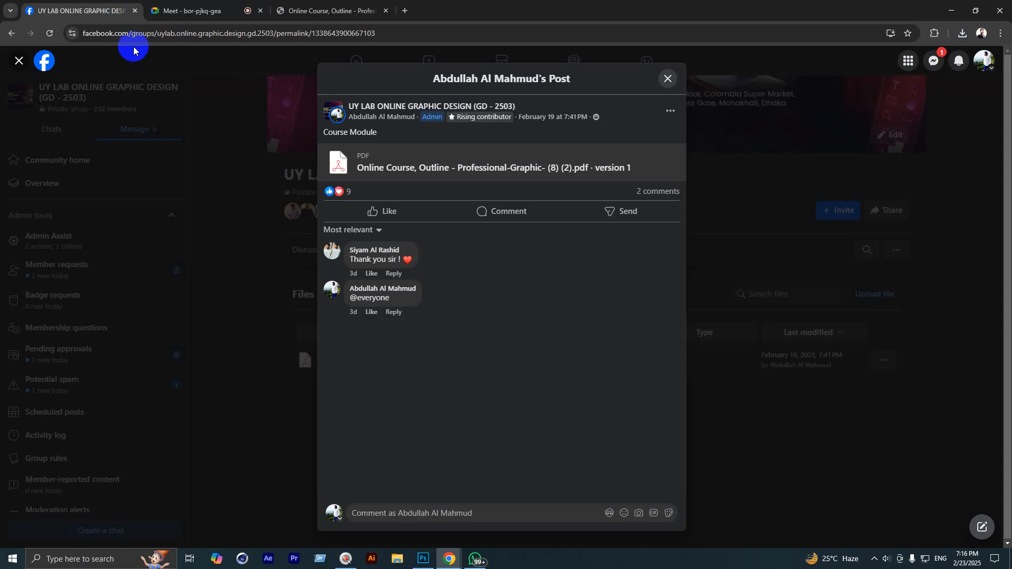
Step: Close the open post and switch the group view from Discussion to its Featured posts
left_click(667, 78)
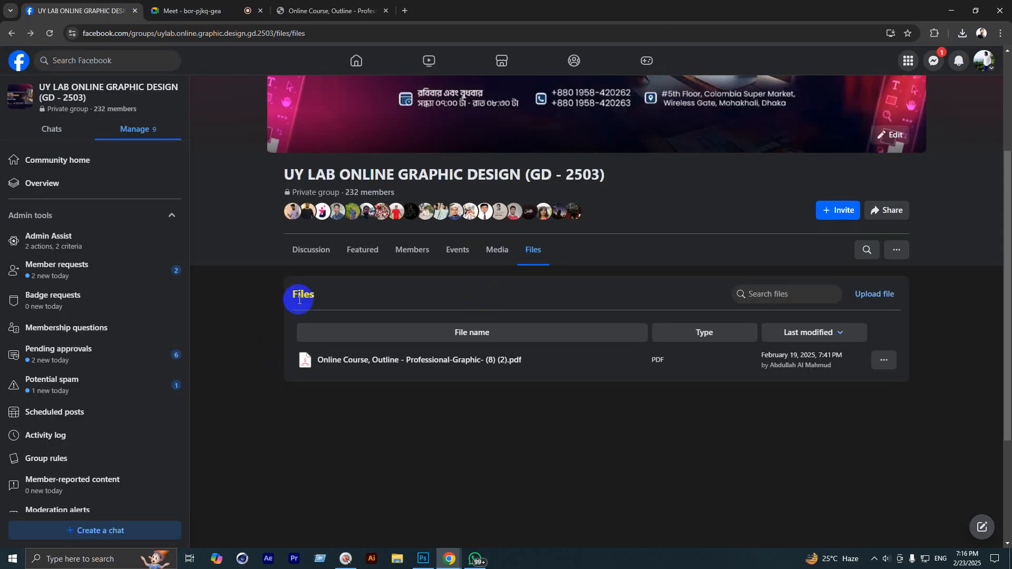
left_click(311, 249)
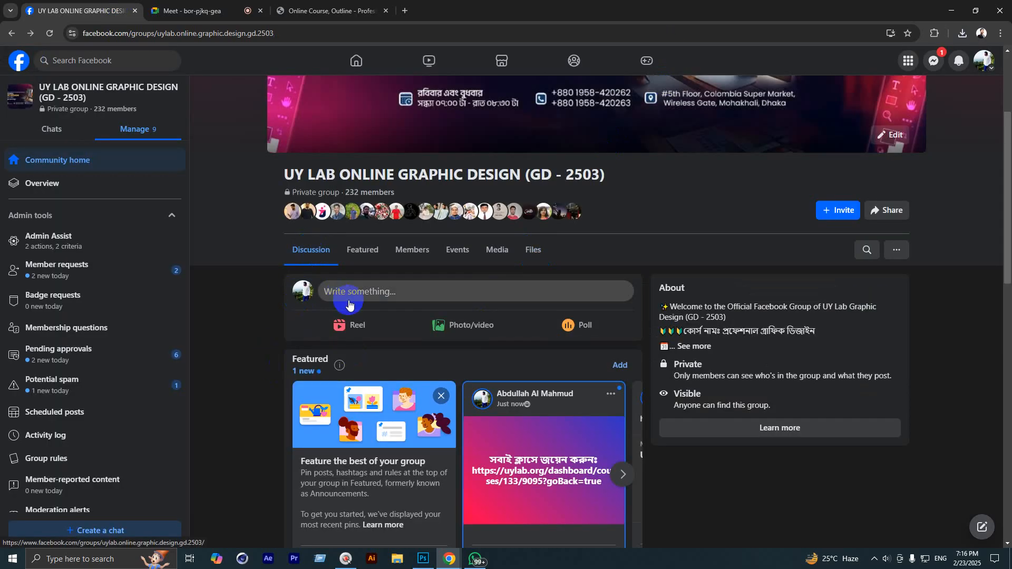
left_click(367, 255)
scroll(403, 343, "down", 7)
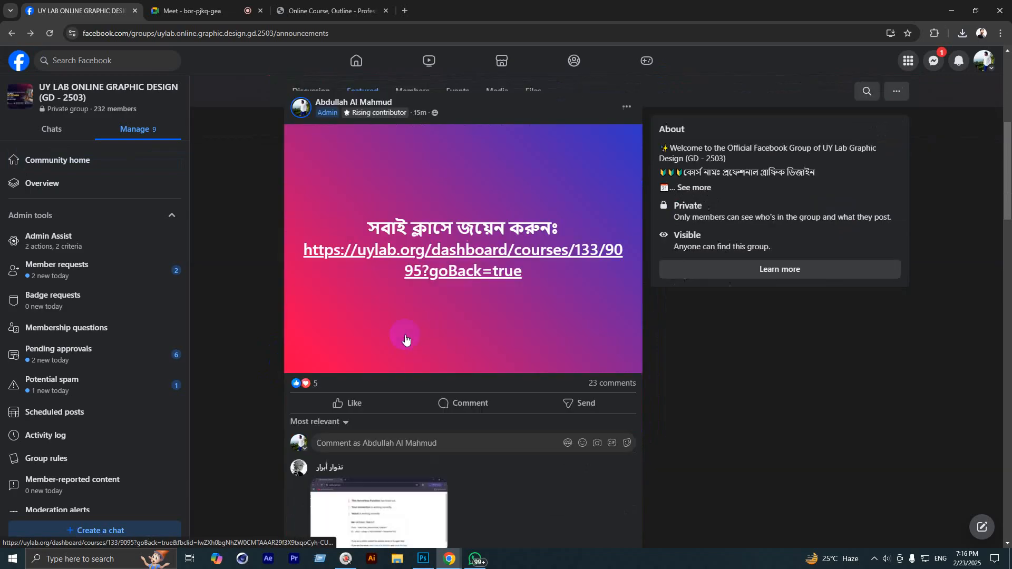
Step: Find the UY Lab Online GD 2503 Messenger chat post and select its m.me link
left_click(404, 321)
scroll(403, 322, "up", 2)
scroll(403, 321, "up", 3)
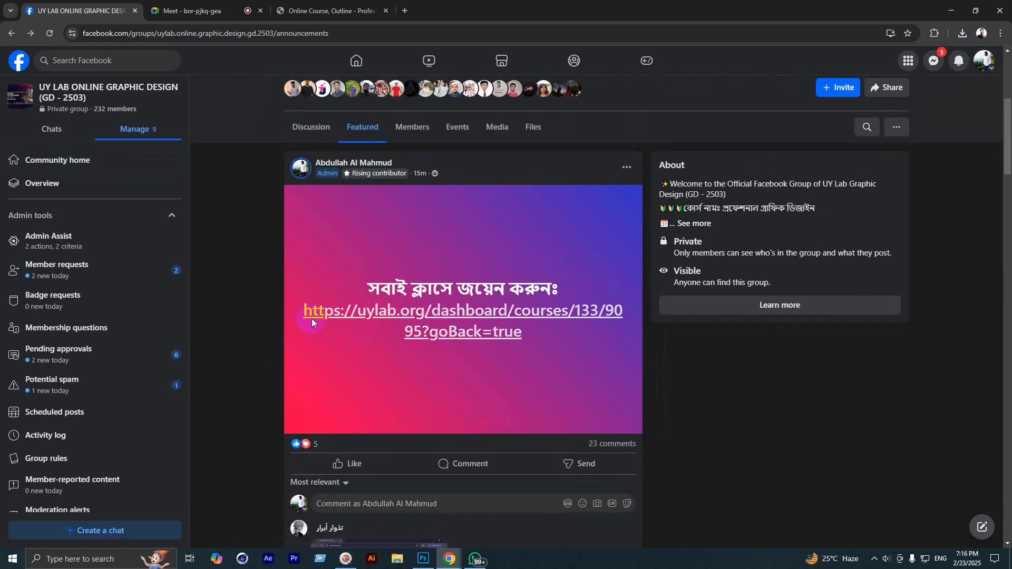
scroll(306, 318, "down", 5)
scroll(303, 326, "down", 15)
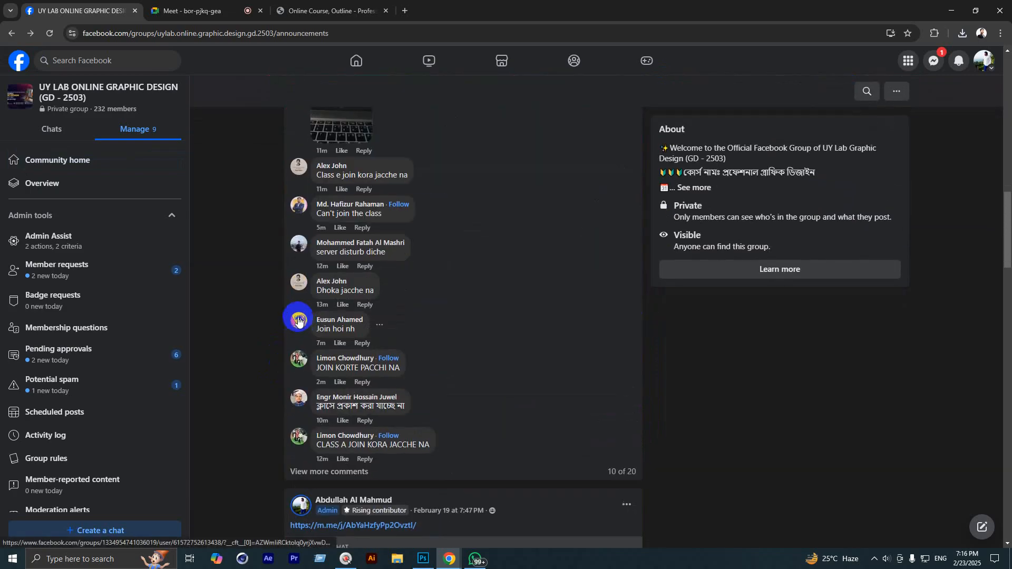
scroll(294, 327, "up", 4)
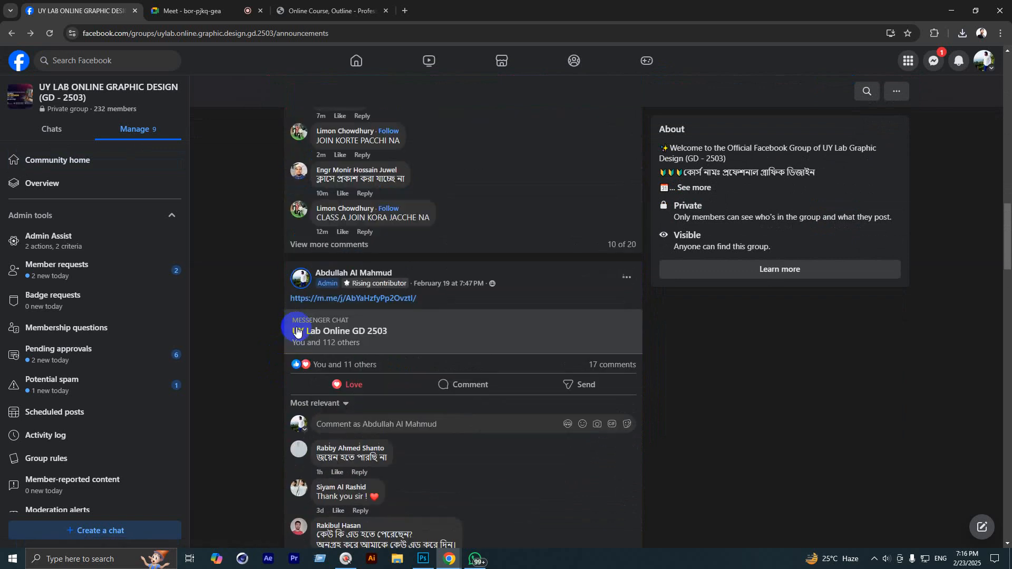
scroll(285, 331, "down", 2)
scroll(279, 335, "down", 2)
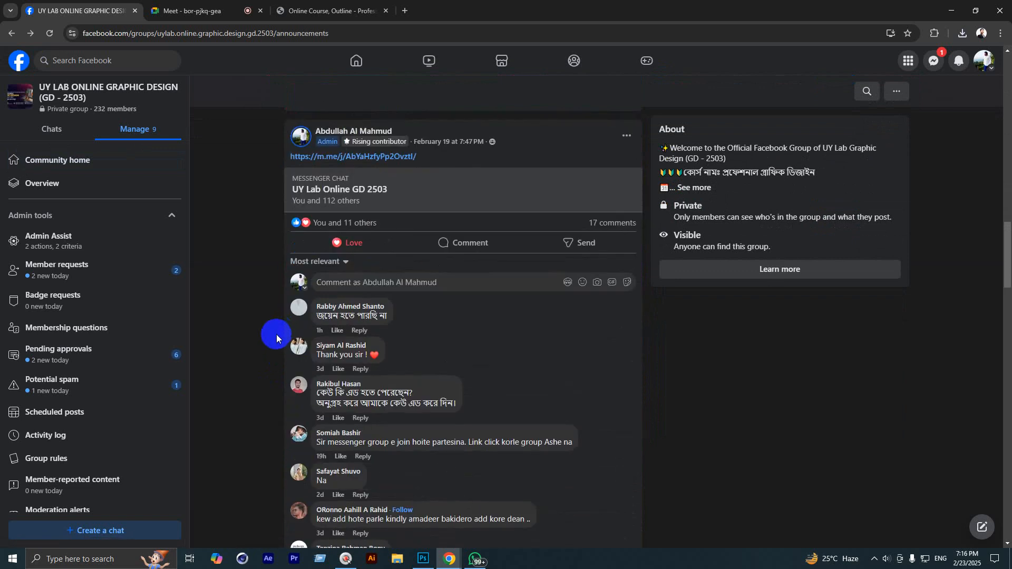
scroll(237, 333, "up", 7)
scroll(295, 316, "down", 4)
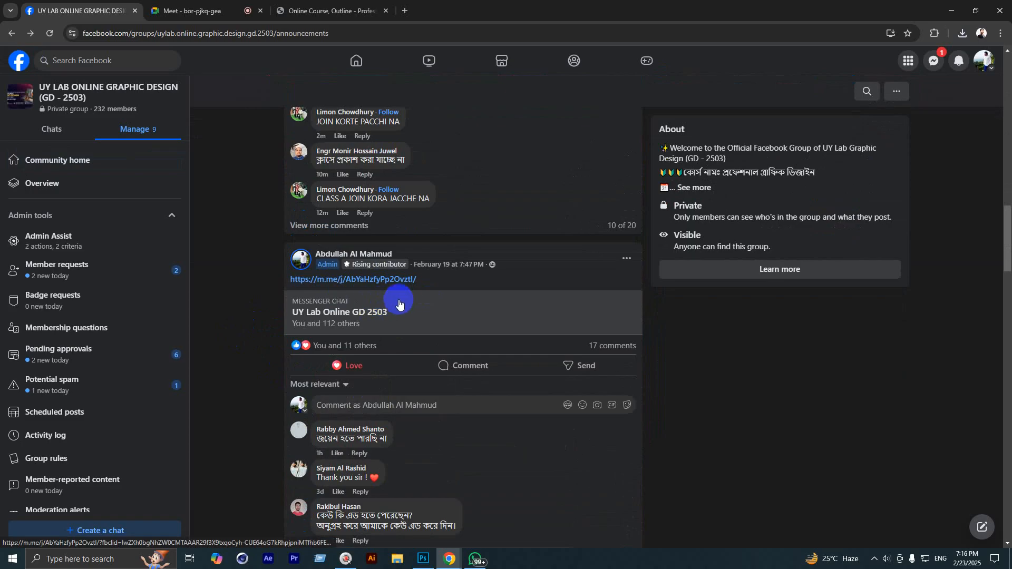
scroll(400, 304, "down", 2)
scroll(398, 280, "up", 2)
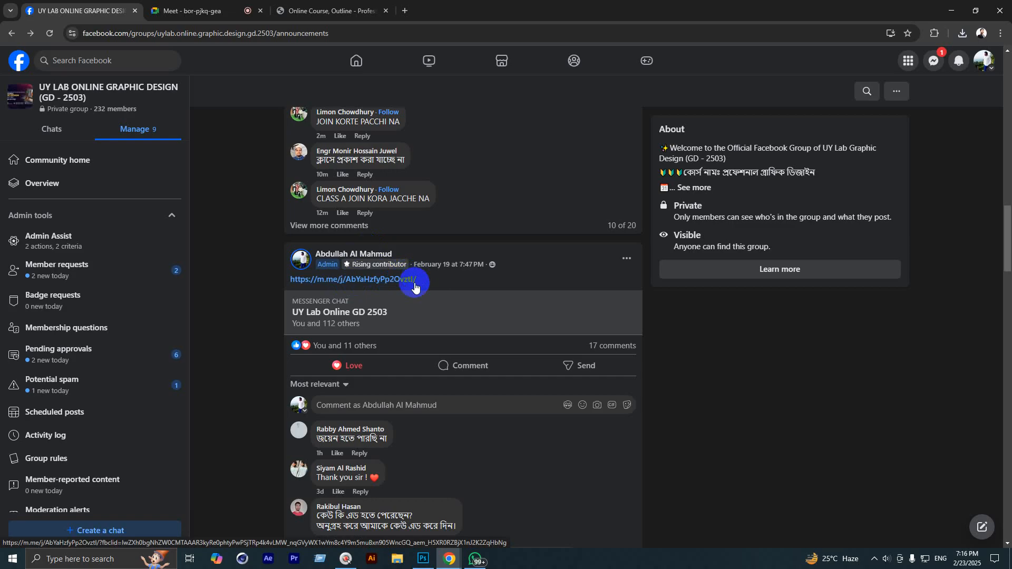
left_click_drag(419, 282, 262, 283)
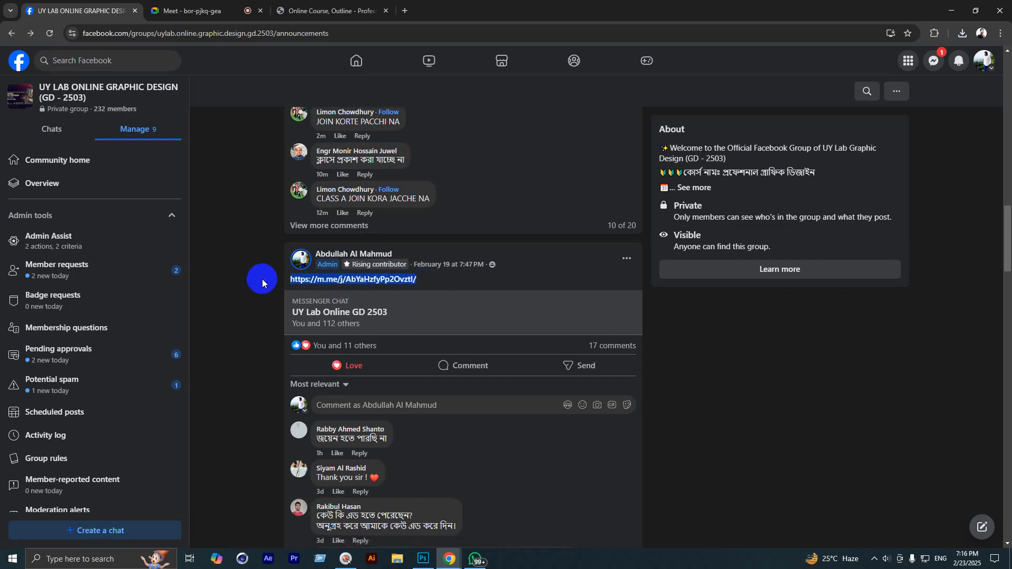
Step: Copy the m.me chat link and go back to the group's Discussion page
key("ctrl+c")
scroll(335, 374, "down", 2)
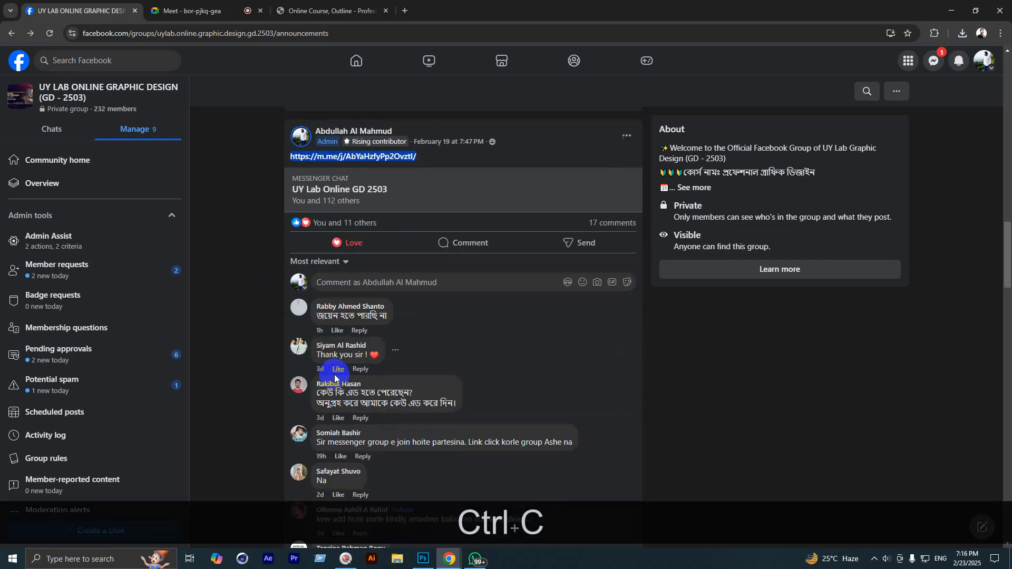
scroll(335, 374, "down", 6)
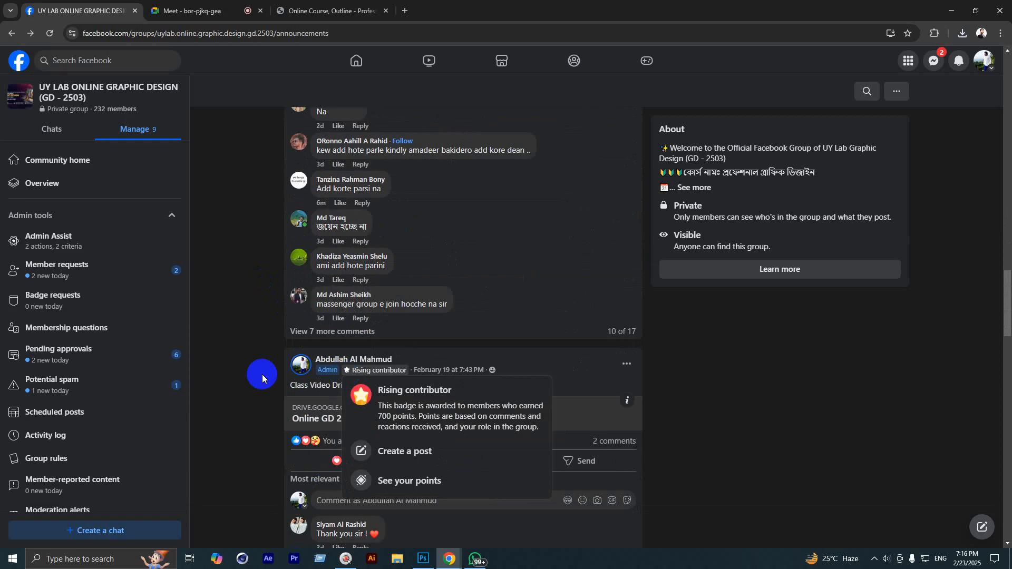
scroll(350, 346, "down", 2)
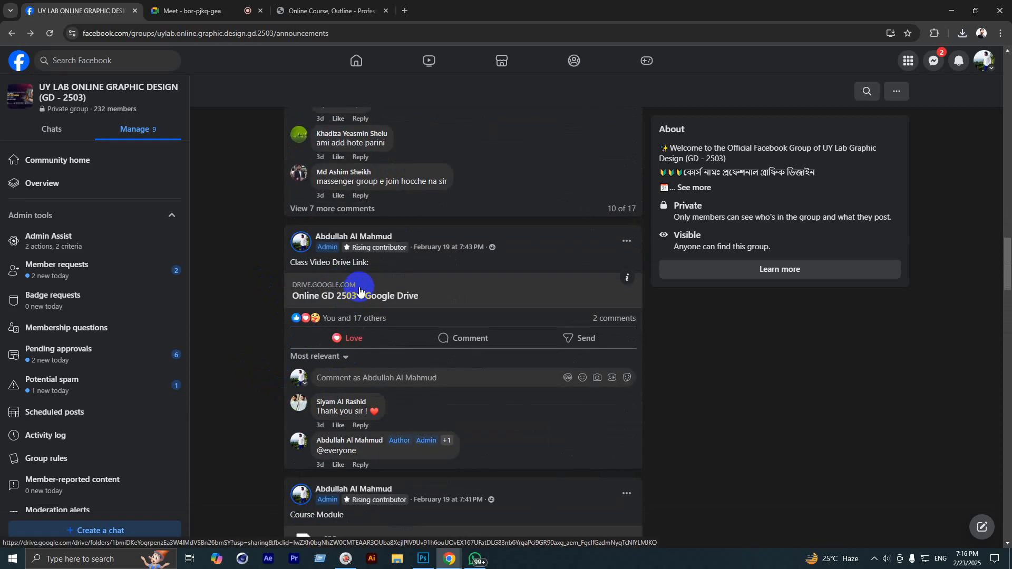
scroll(362, 289, "down", 4)
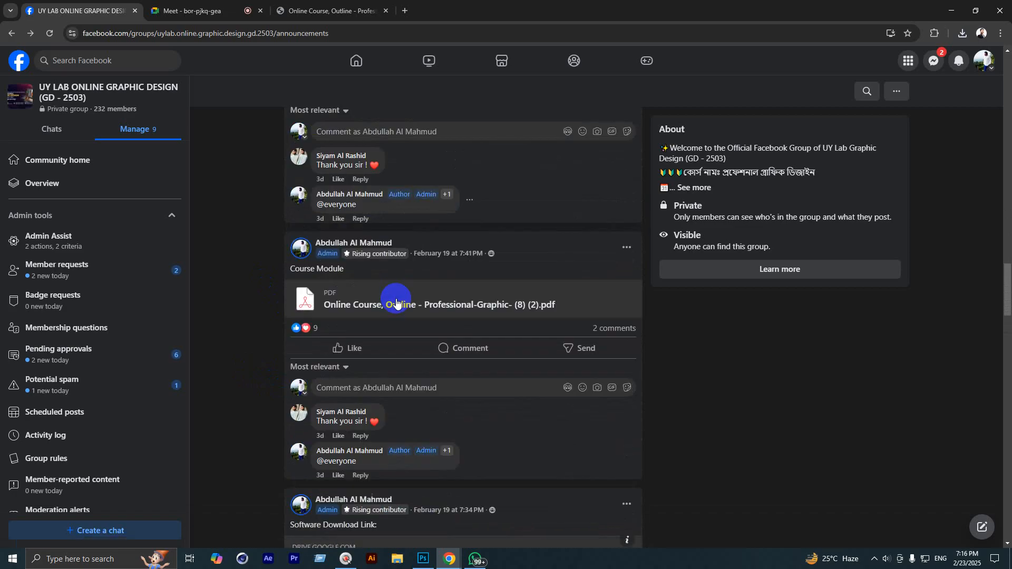
scroll(418, 301, "down", 4)
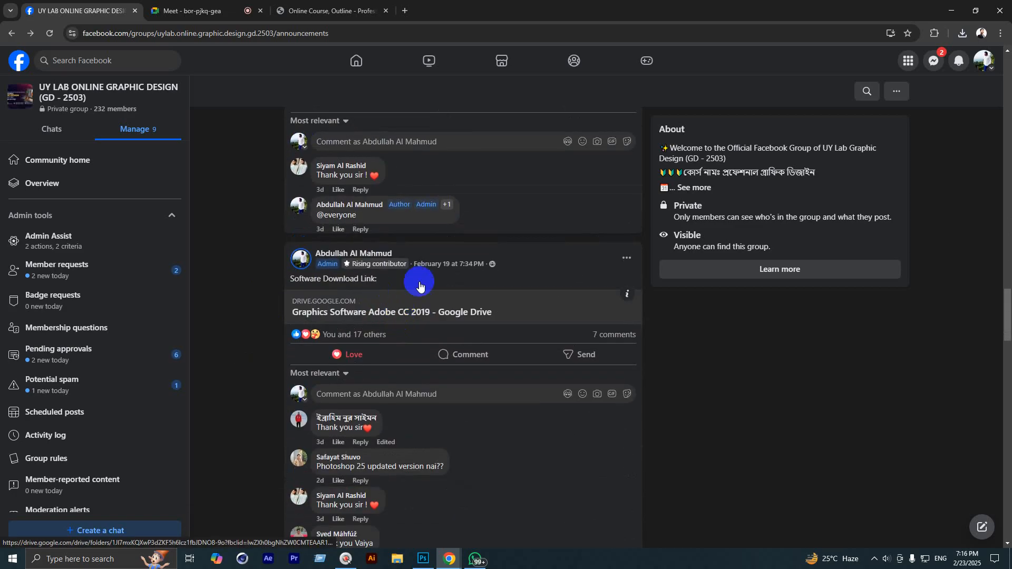
scroll(406, 316, "down", 2)
scroll(406, 316, "down", 15)
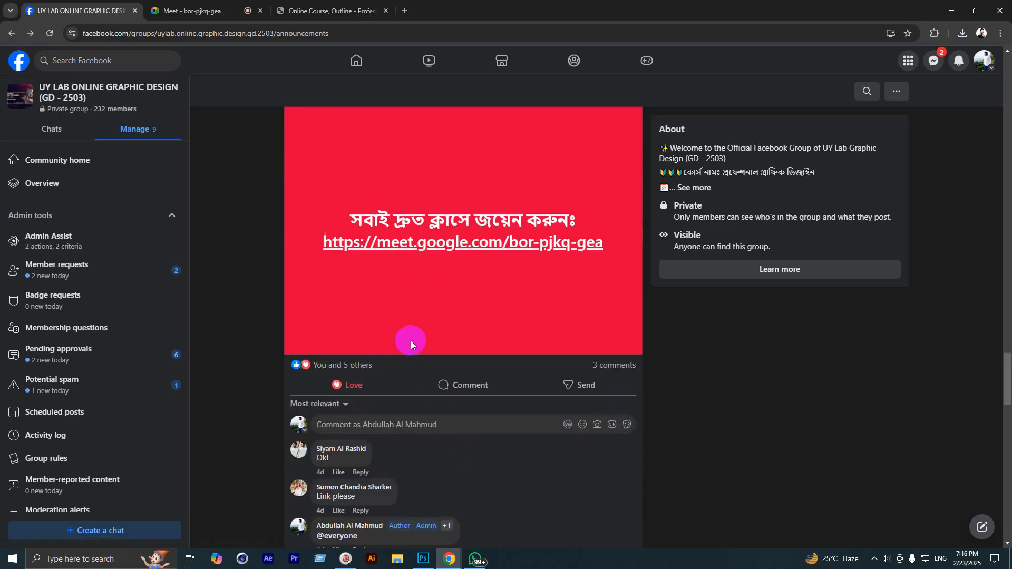
scroll(416, 334, "down", 6)
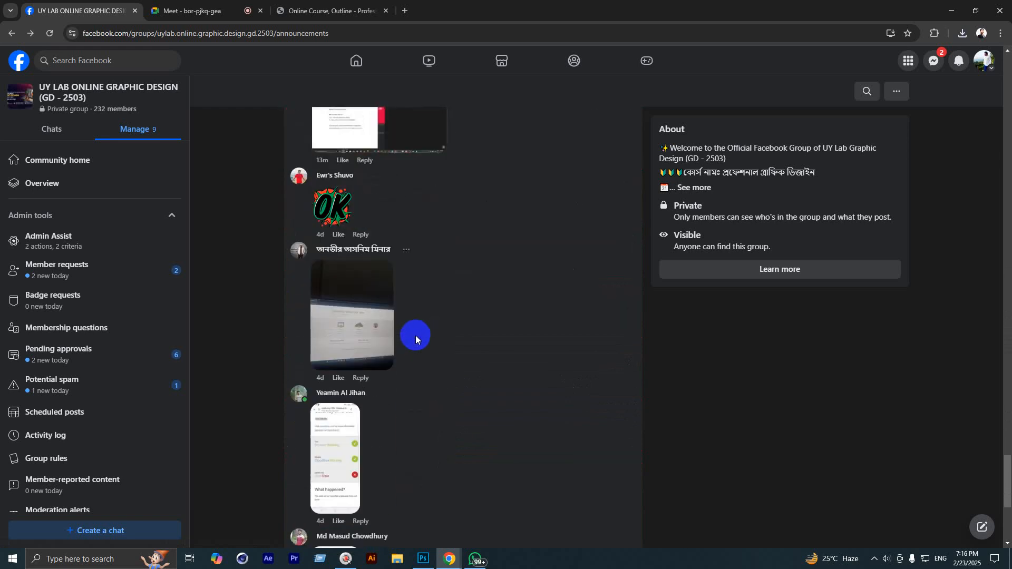
scroll(415, 336, "up", 15)
scroll(437, 345, "up", 20)
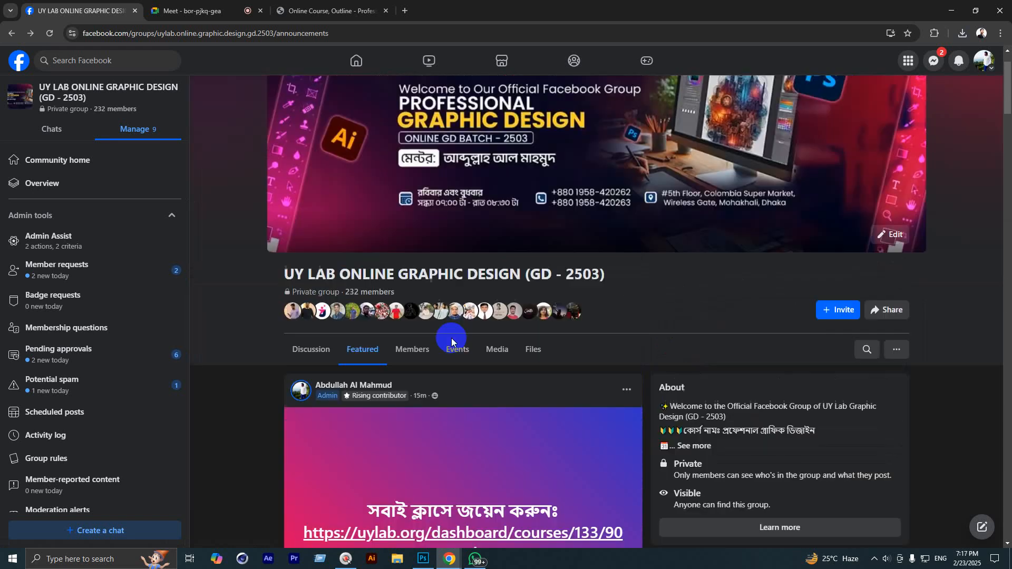
scroll(451, 340, "up", 1)
left_click(326, 377)
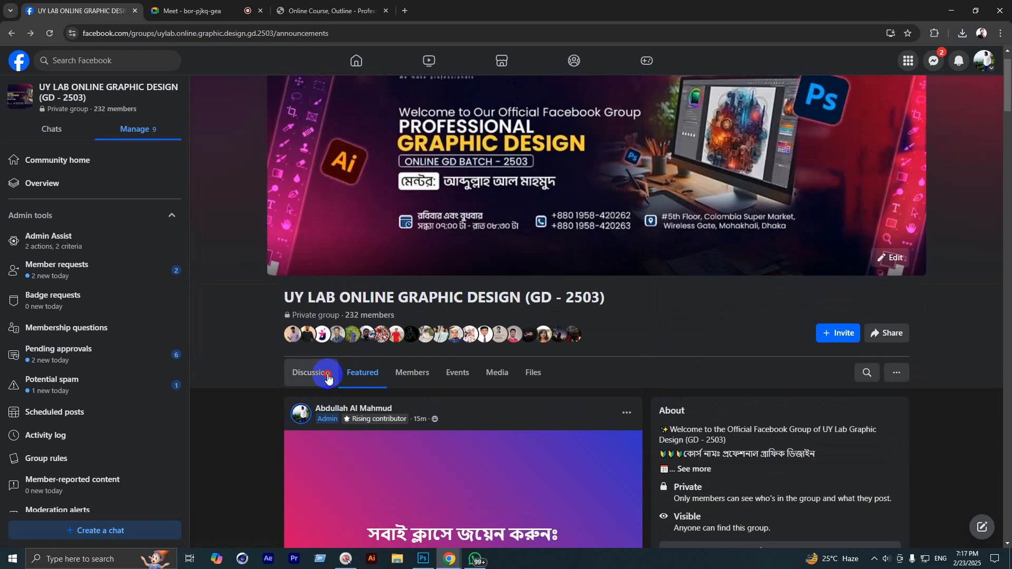
Step: Publish a new group post containing the pasted Messenger chat link
left_click(327, 414)
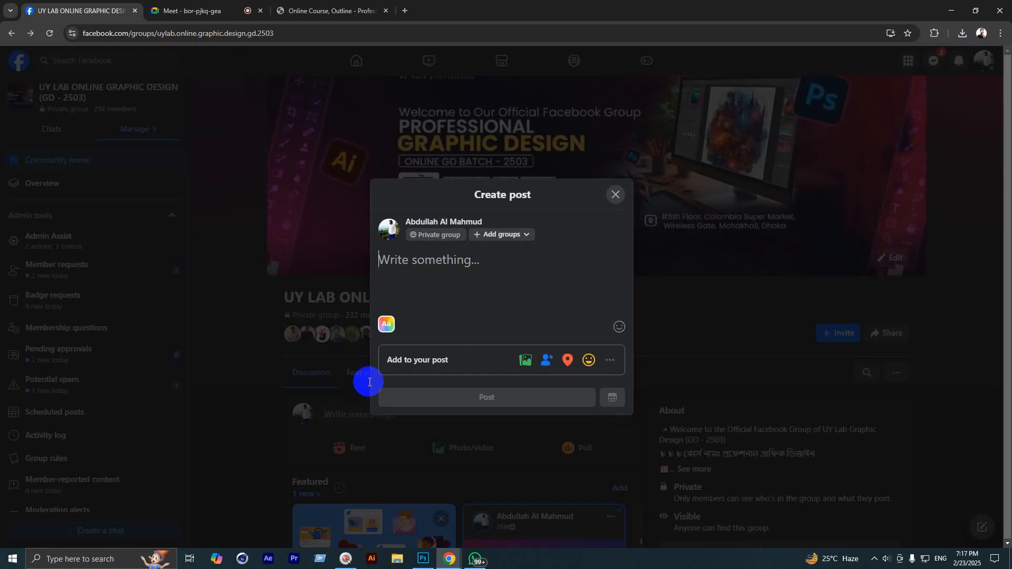
key("ctrl+v")
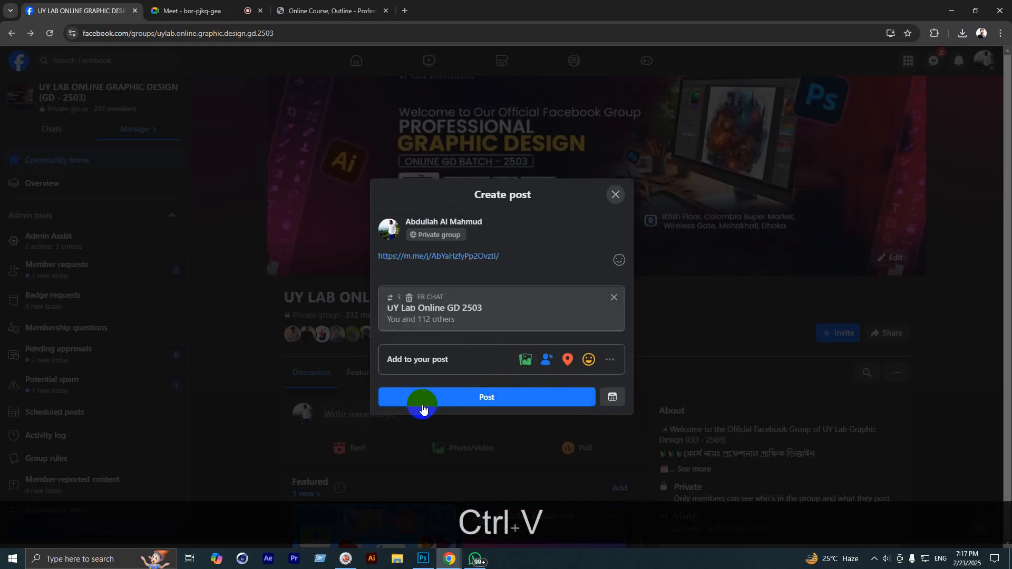
left_click(457, 398)
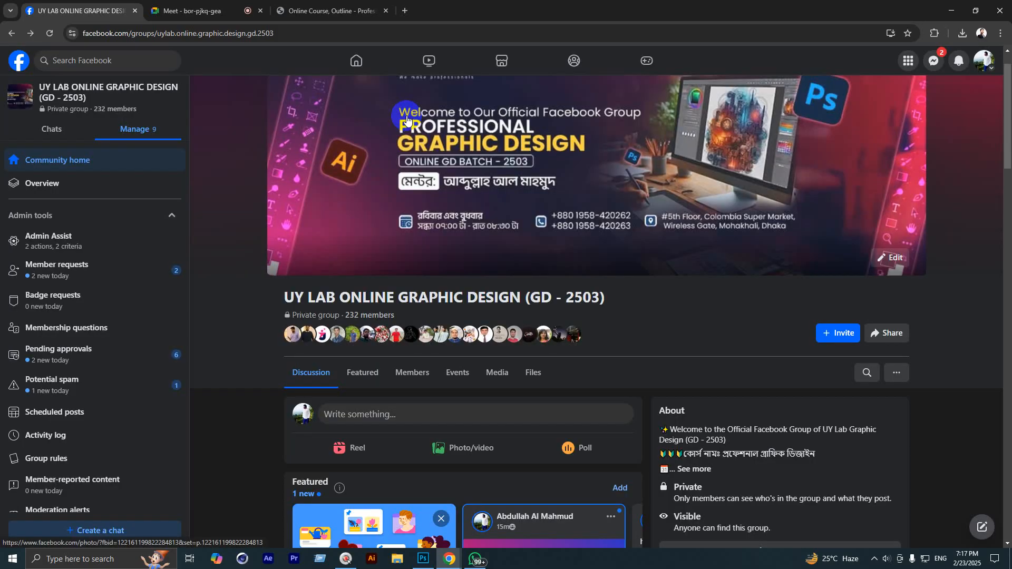
scroll(406, 213, "down", 10)
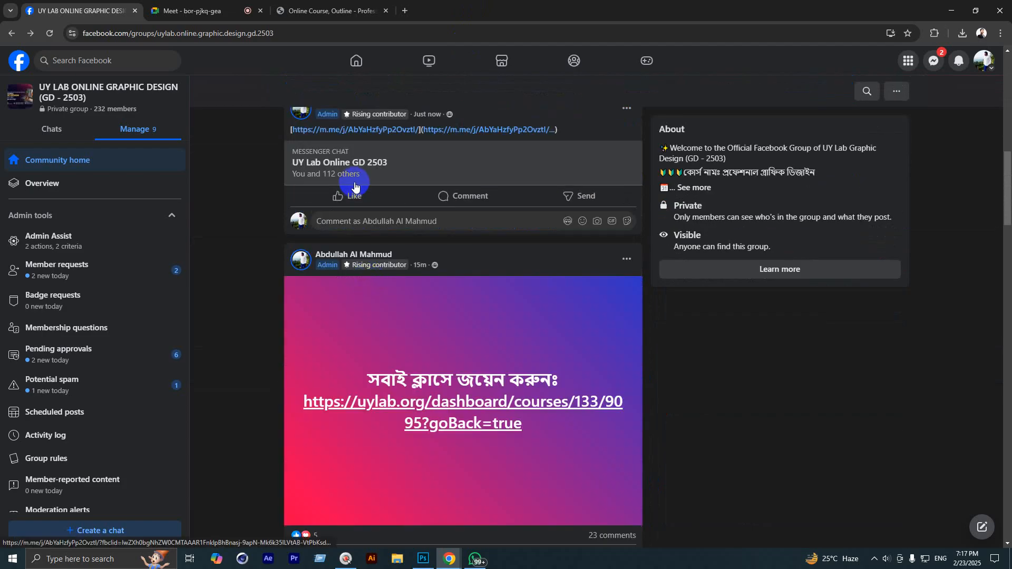
left_click(343, 222)
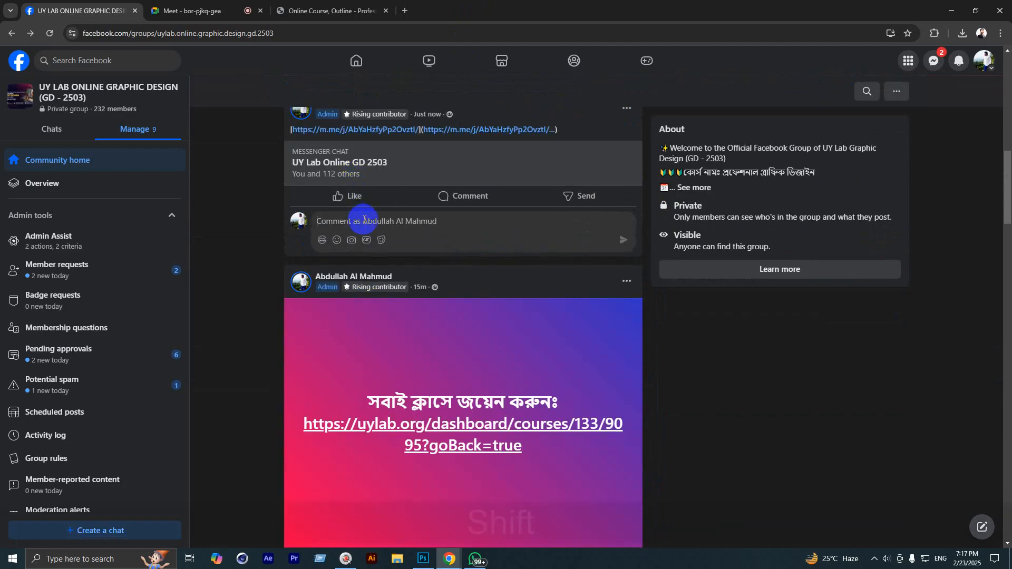
type("@")
left_click(361, 238)
key("Return")
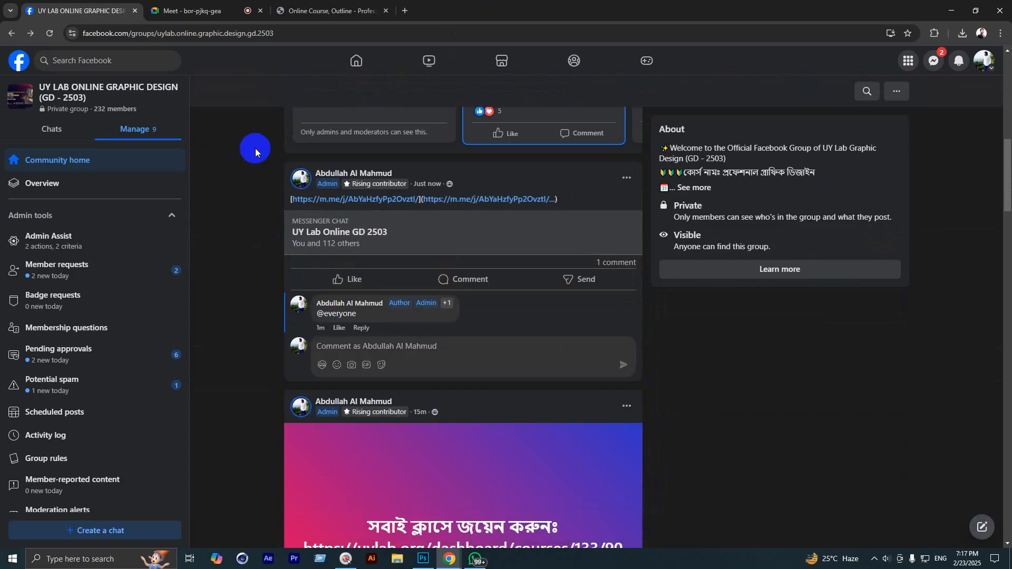
Step: Check the new post's chat link in a new tab, then permanently delete that post
left_click(331, 220)
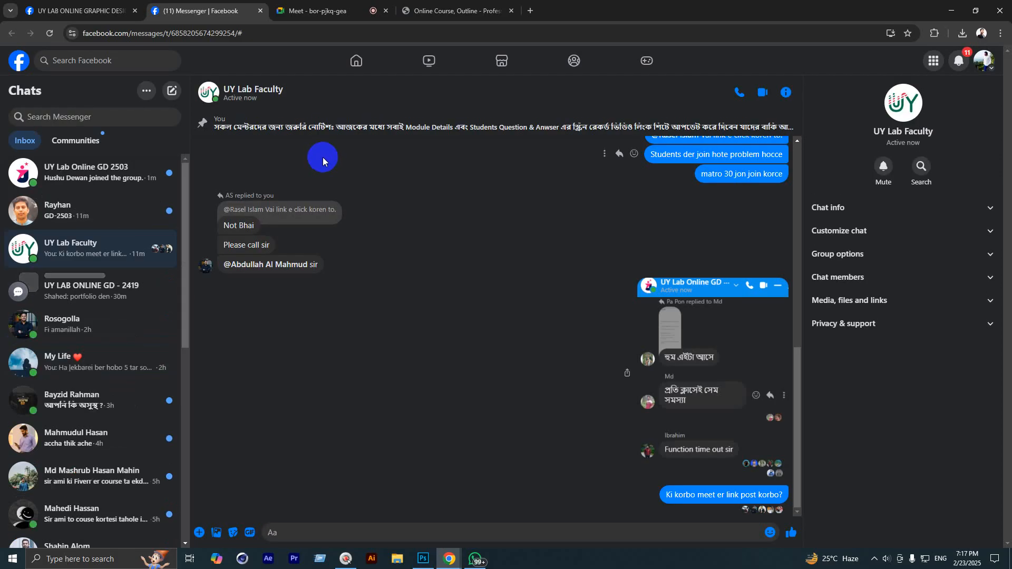
left_click(259, 11)
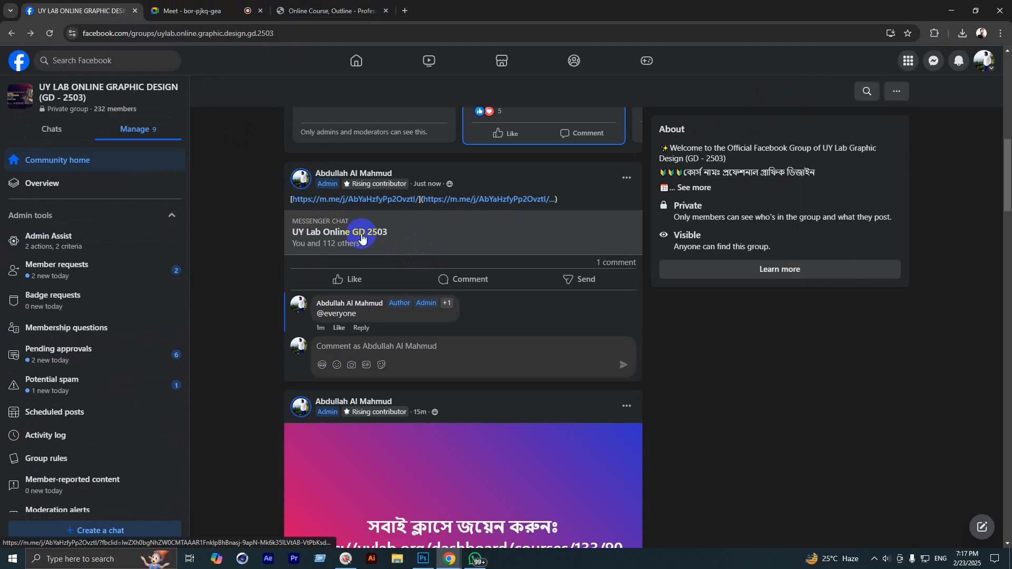
left_click(634, 184)
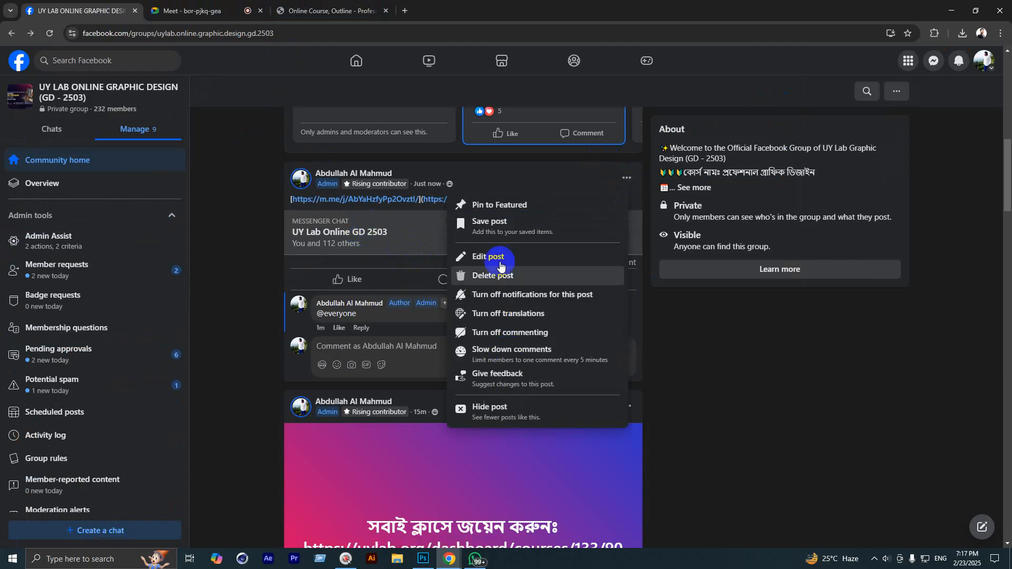
left_click(492, 276)
left_click(584, 334)
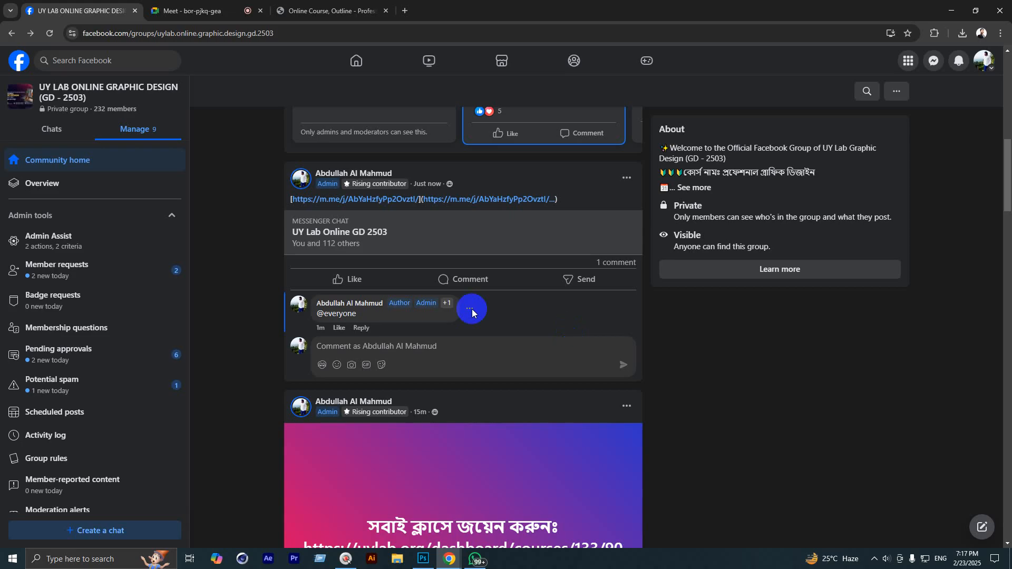
Step: Find the original Messenger chat post among the Featured cards and open its link
scroll(467, 307, "up", 7)
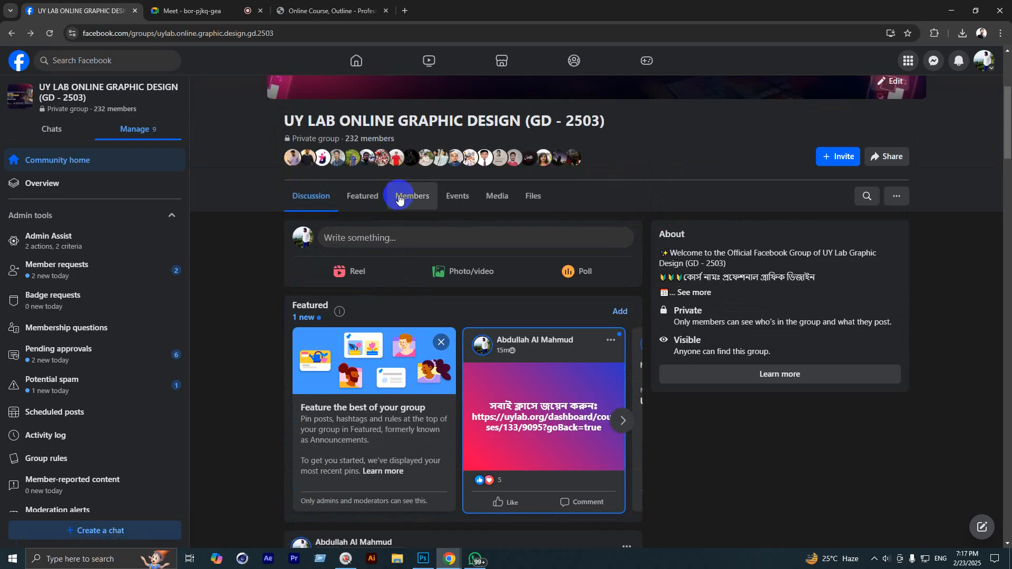
left_click(625, 420)
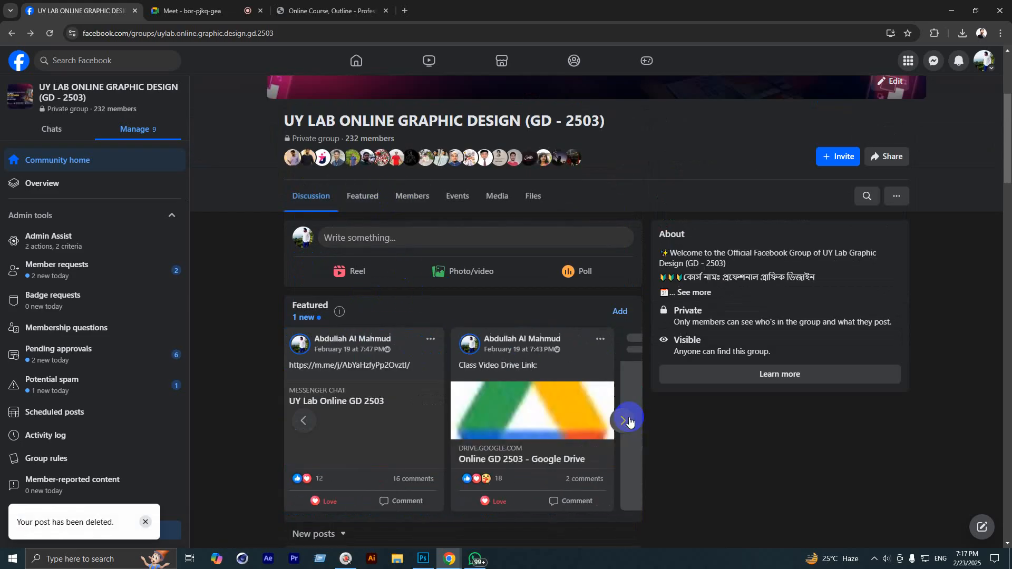
left_click(630, 420)
left_click(297, 420)
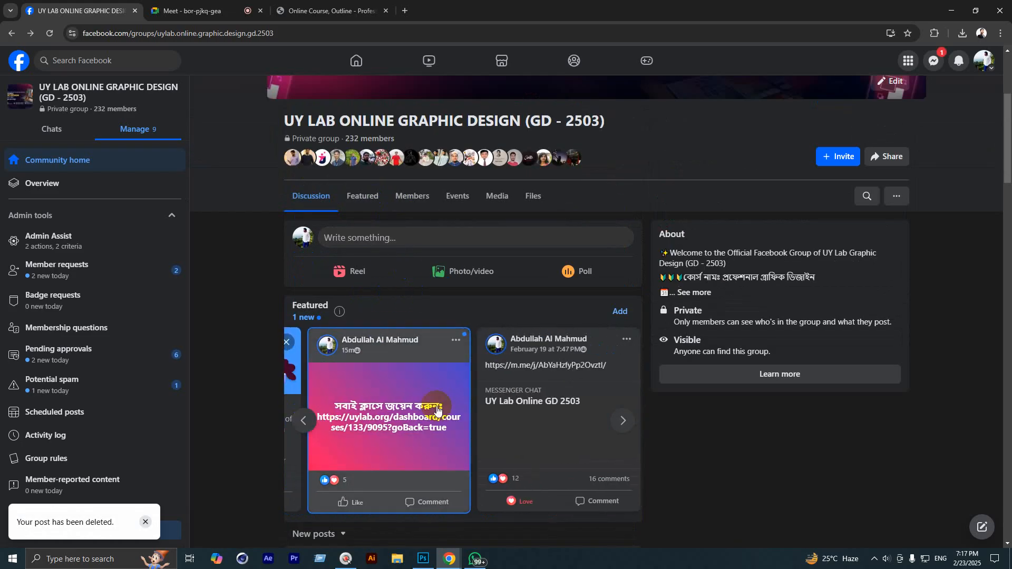
left_click(511, 396)
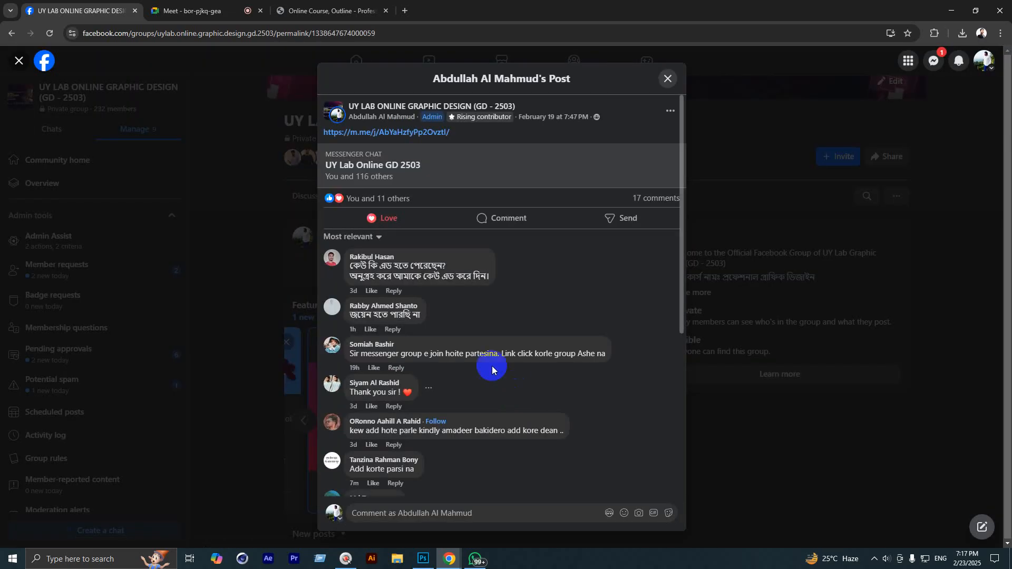
left_click(391, 163)
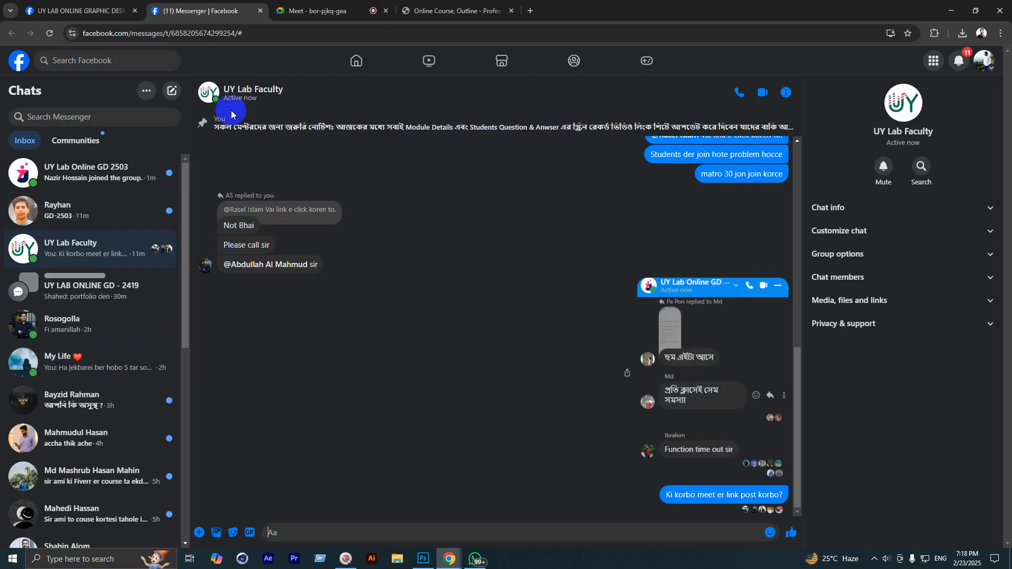
Step: Open the UY Lab Online GD 2503 chat, then close the Messenger tab and chat popup
left_click(158, 169)
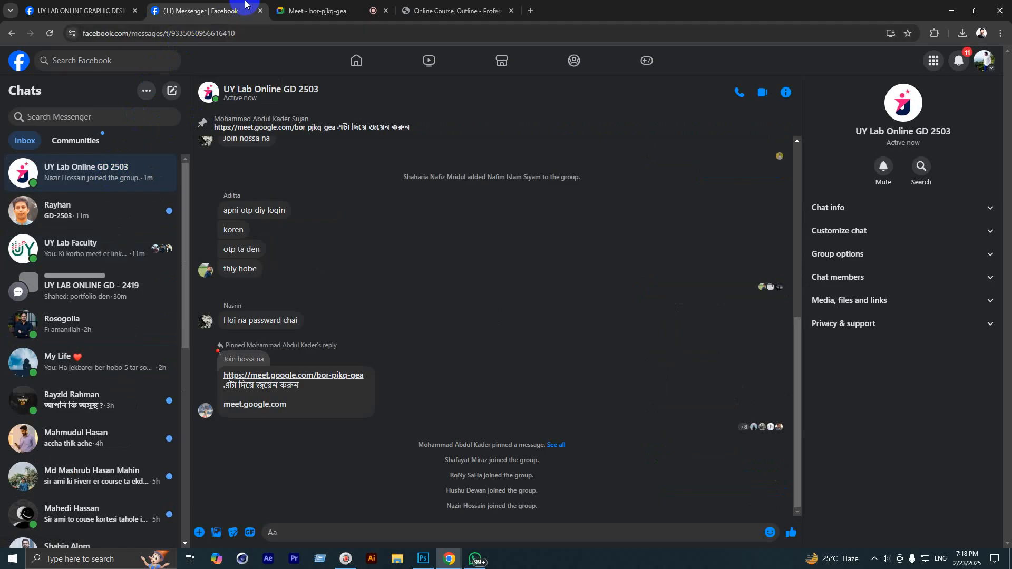
left_click(258, 11)
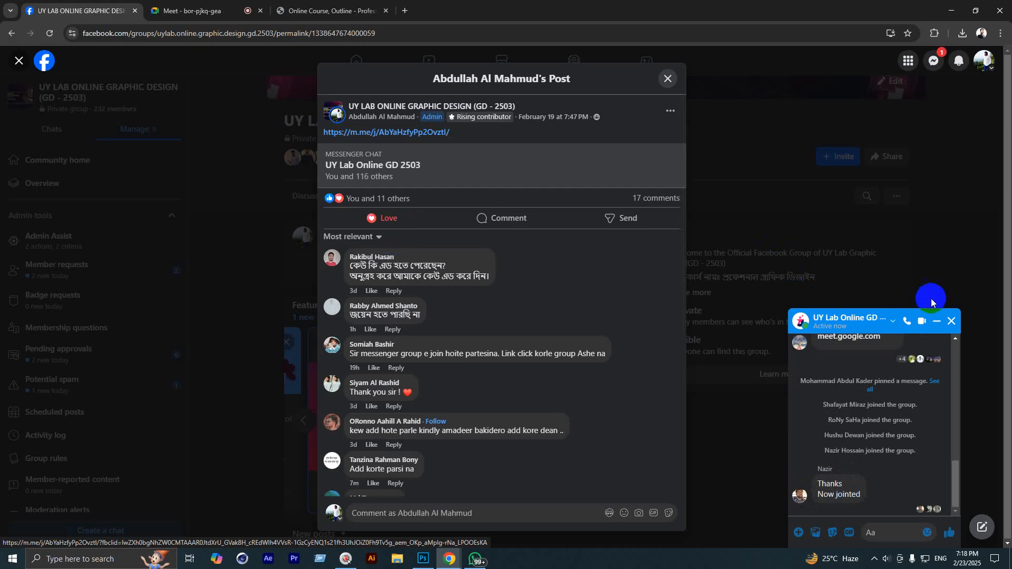
left_click(952, 321)
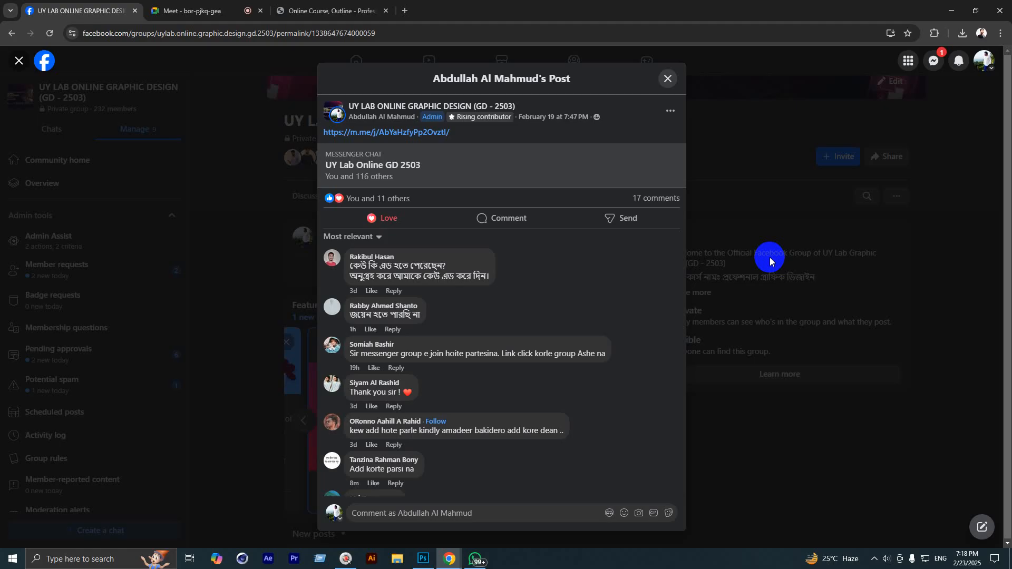
Step: Close the chat-link post viewer and reload the UY LAB ONLINE GRAPHIC DESIGN group page
left_click(667, 79)
scroll(337, 369, "down", 2)
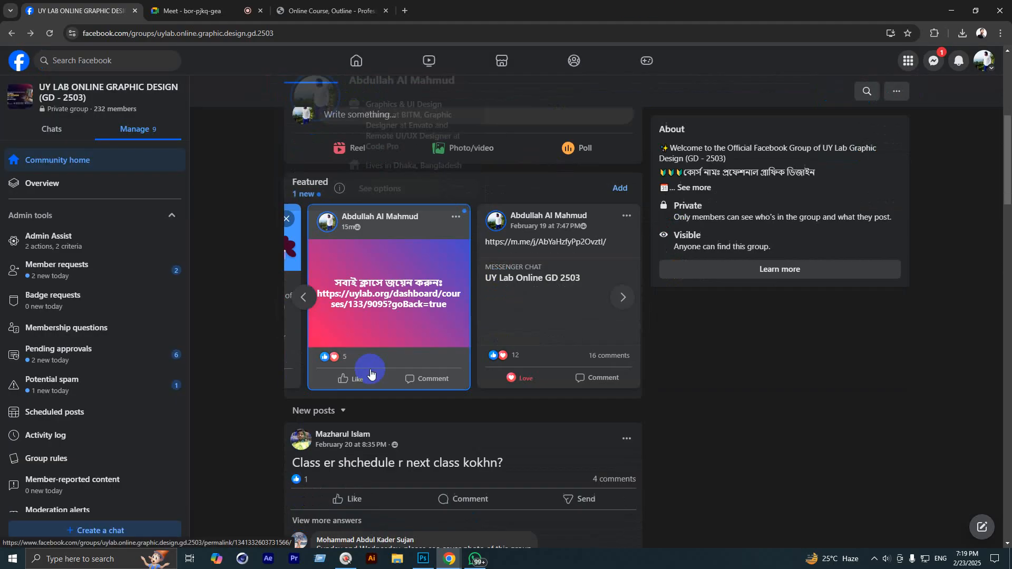
scroll(295, 353, "up", 3)
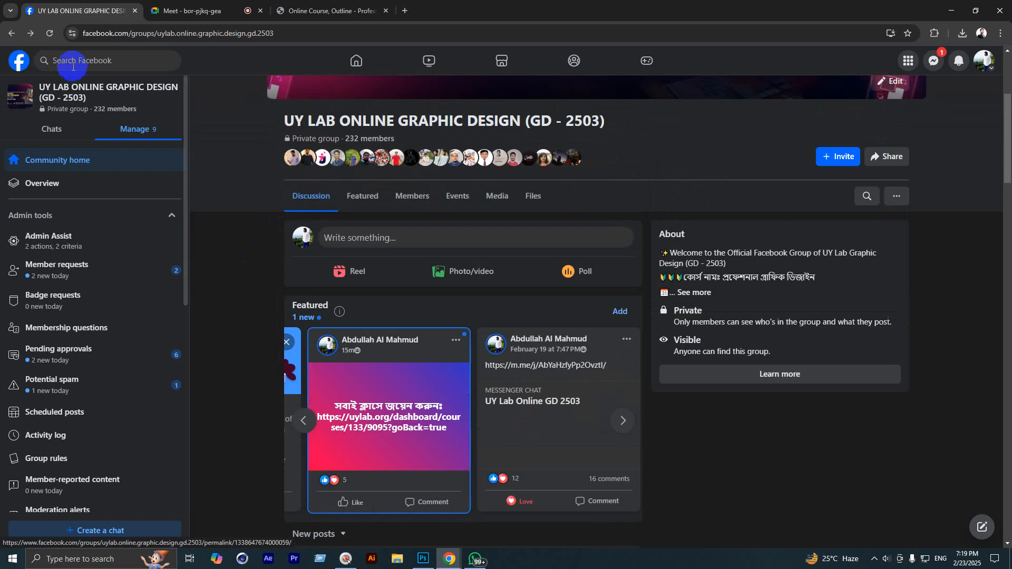
left_click(45, 39)
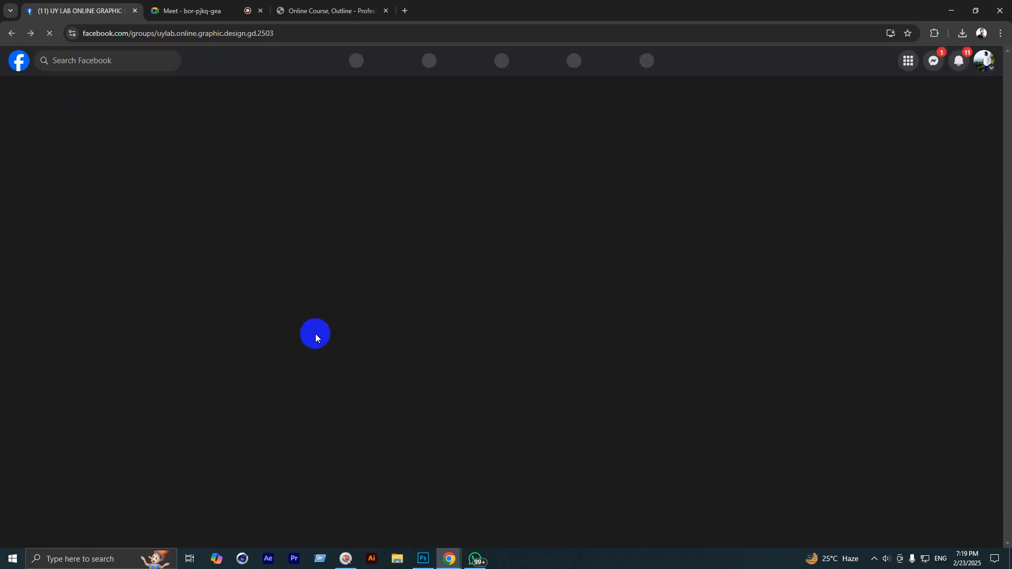
Step: Revisit the Messenger chat link, view the Online Course Outline PDF, then switch to Photoshop
scroll(457, 395, "down", 4)
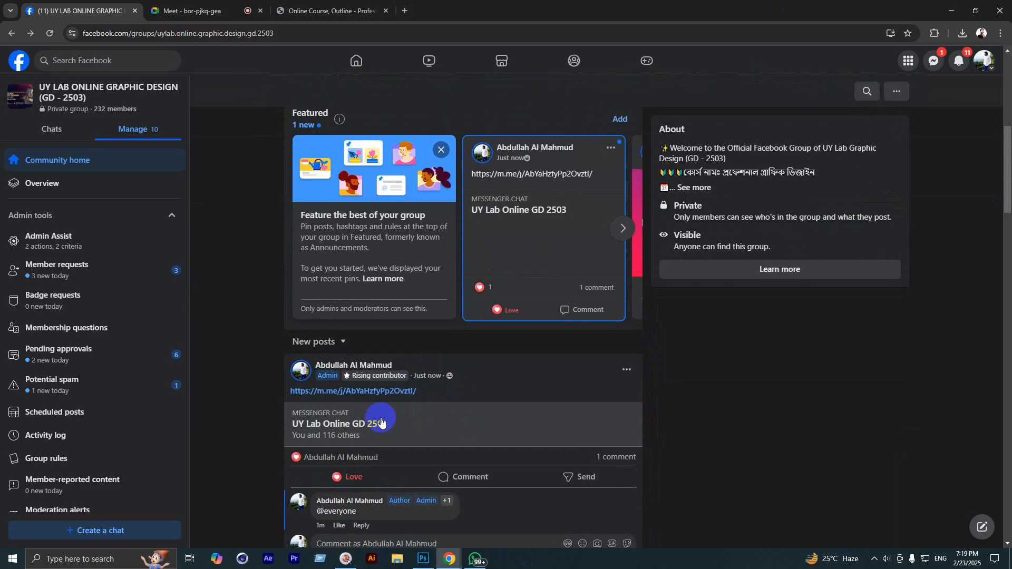
left_click(380, 421)
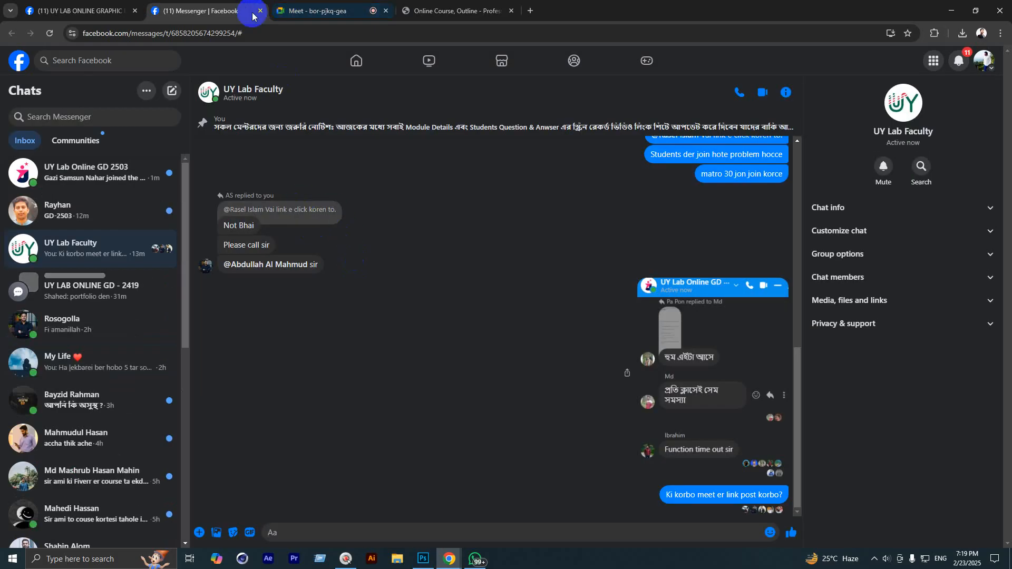
left_click(260, 10)
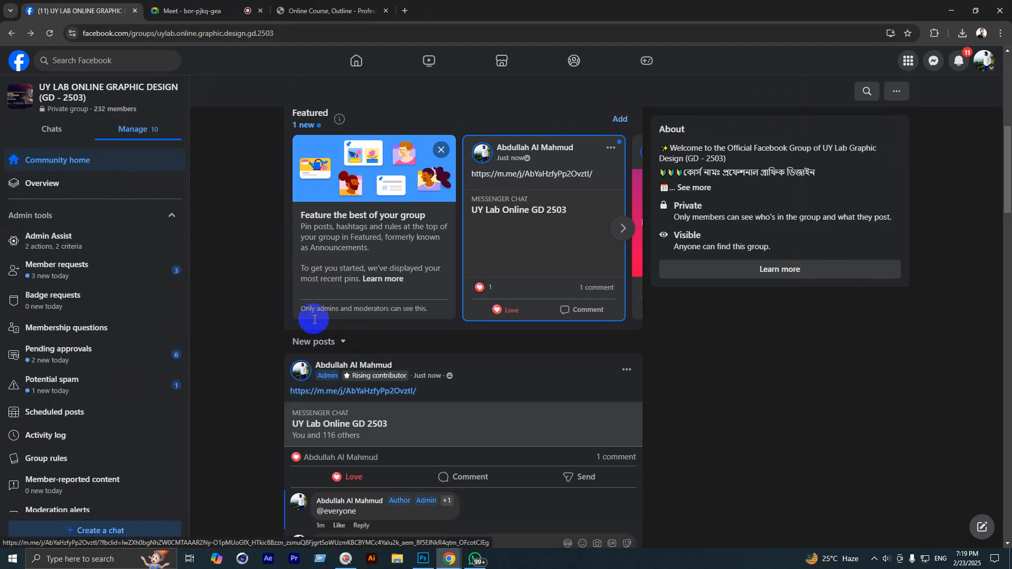
left_click(364, 4)
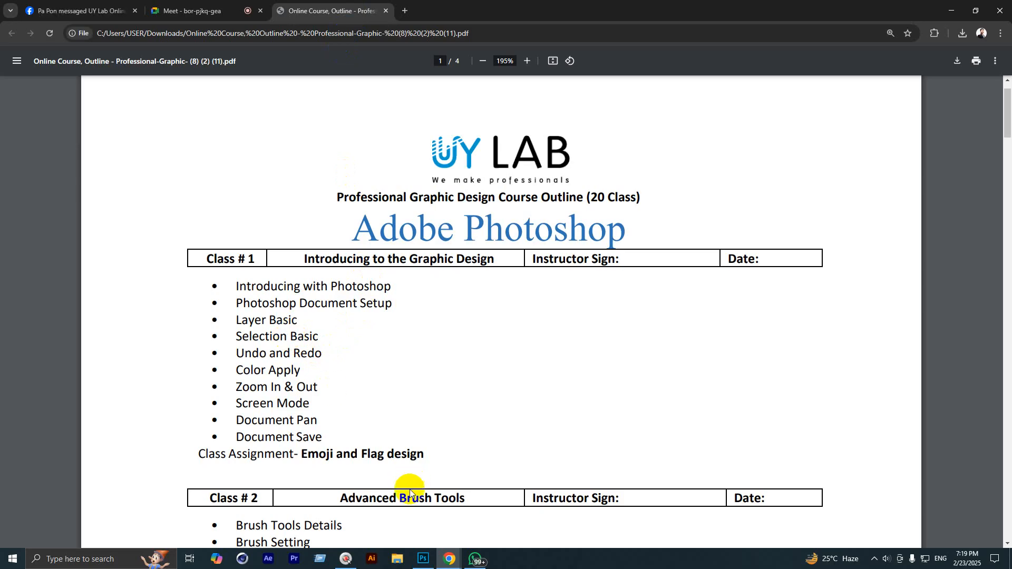
left_click(422, 559)
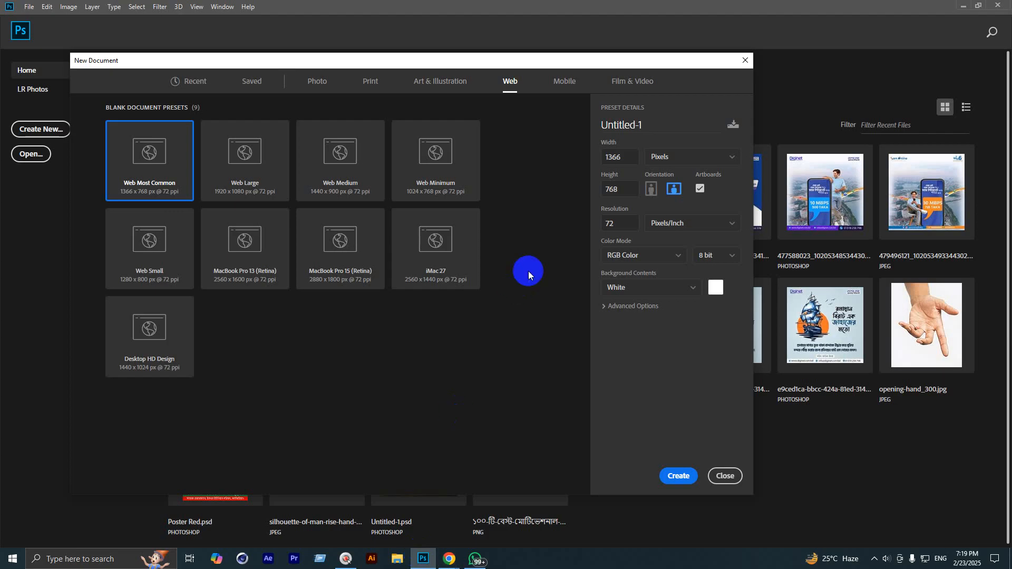
Step: Show the Print presets in New Document and select the 8.5-inch width value for replacing
left_click(369, 84)
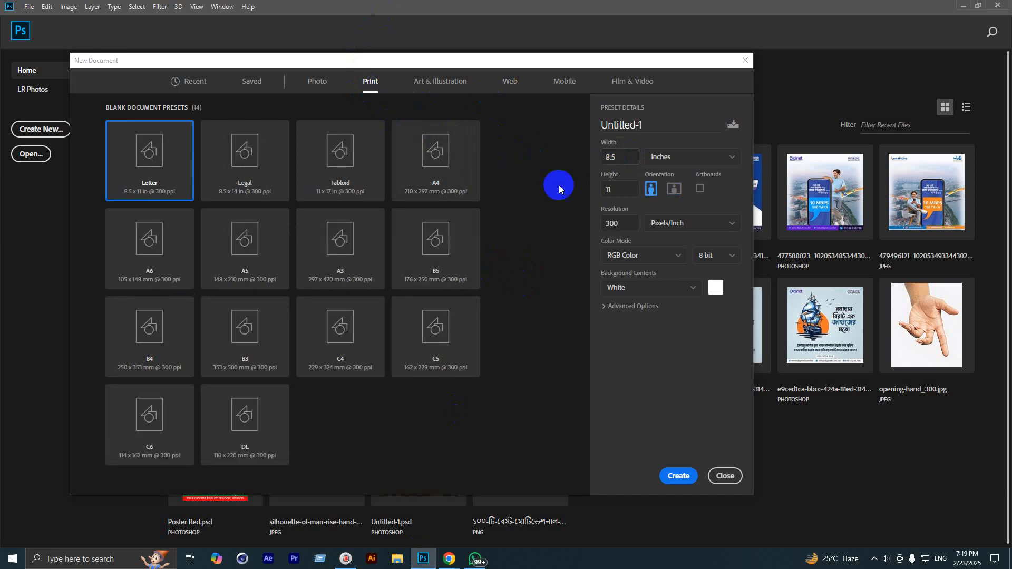
left_click(526, 83)
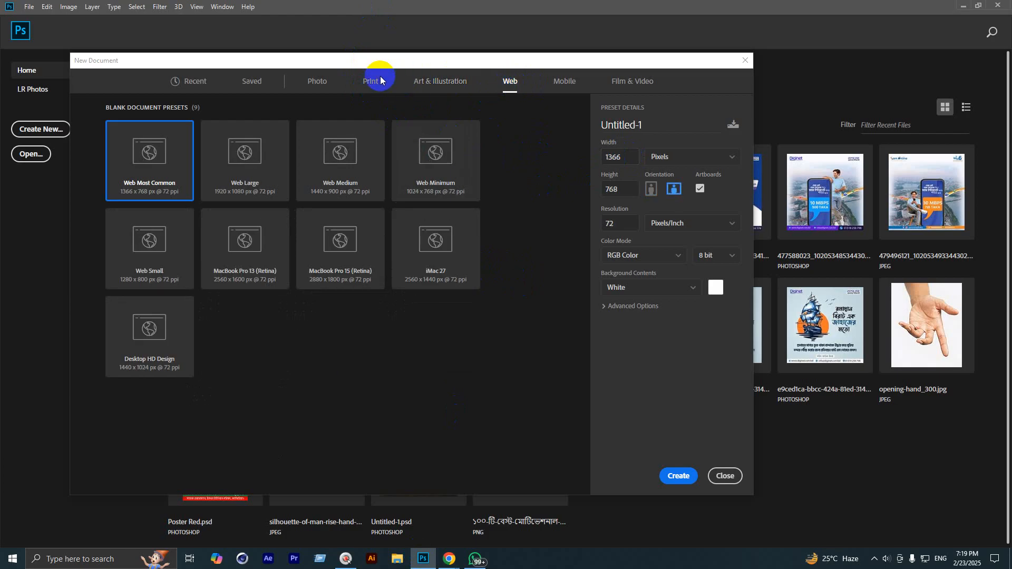
left_click(377, 83)
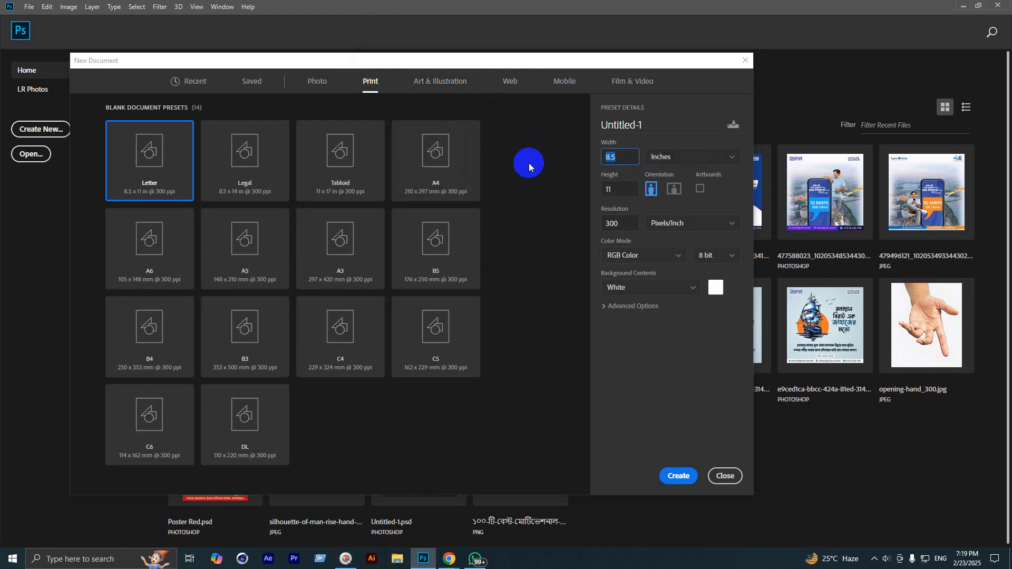
left_click(602, 158)
left_click_drag(601, 158, 626, 158)
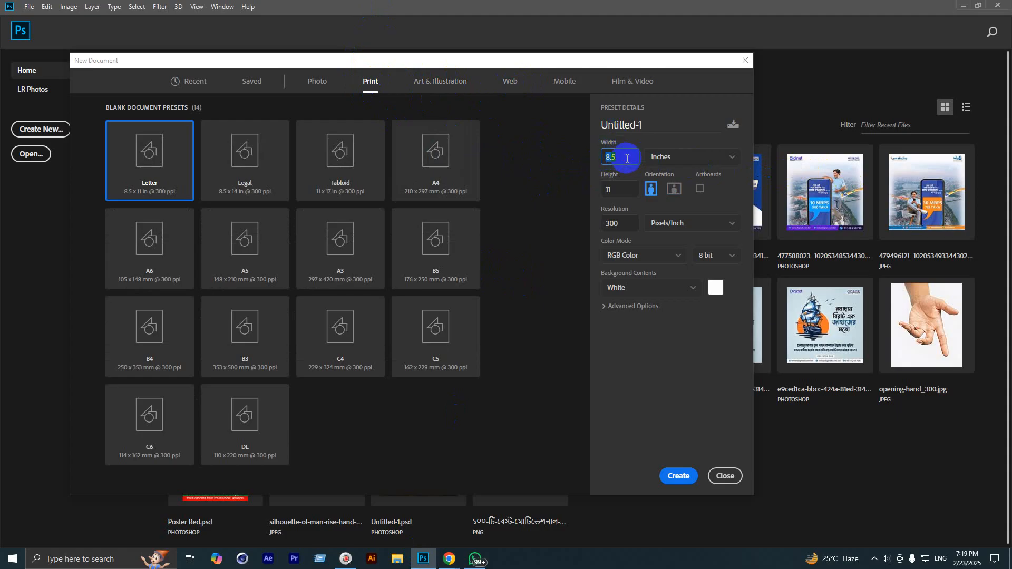
left_click(625, 185)
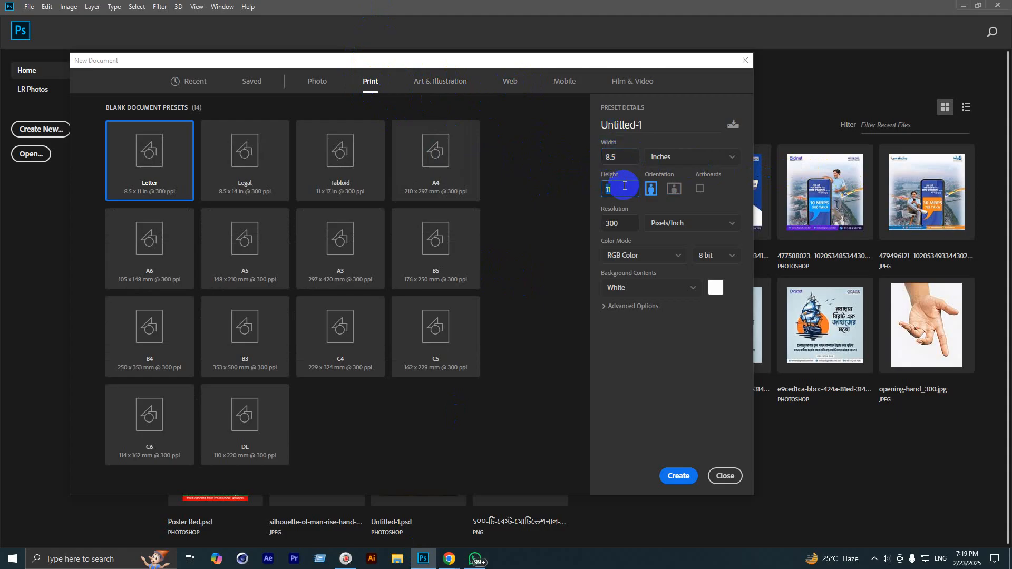
left_click(632, 157)
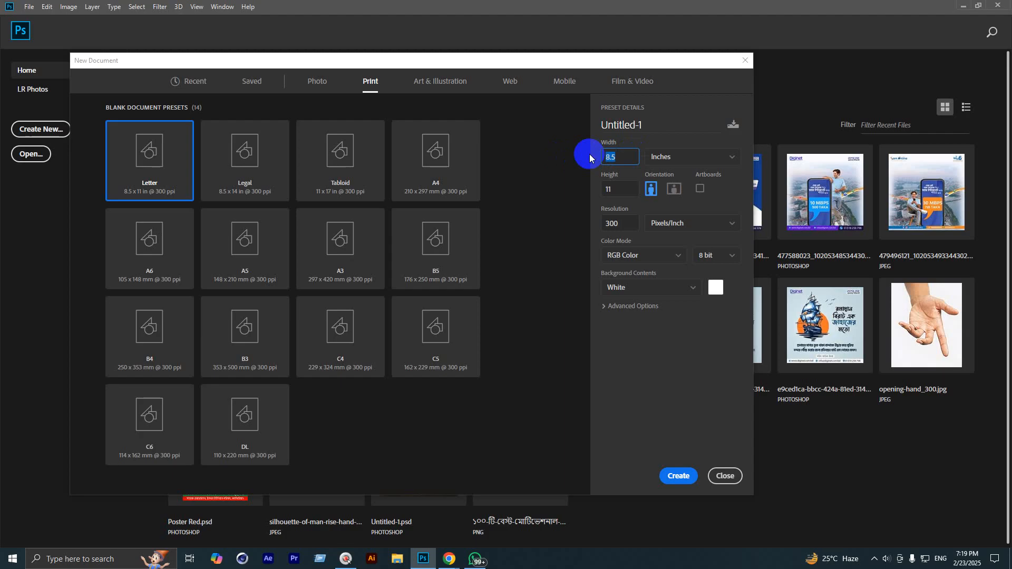
Step: Enter width 7 and height 5, keeping units in inches at 300 ppi resolution
type("7")
left_click(618, 191)
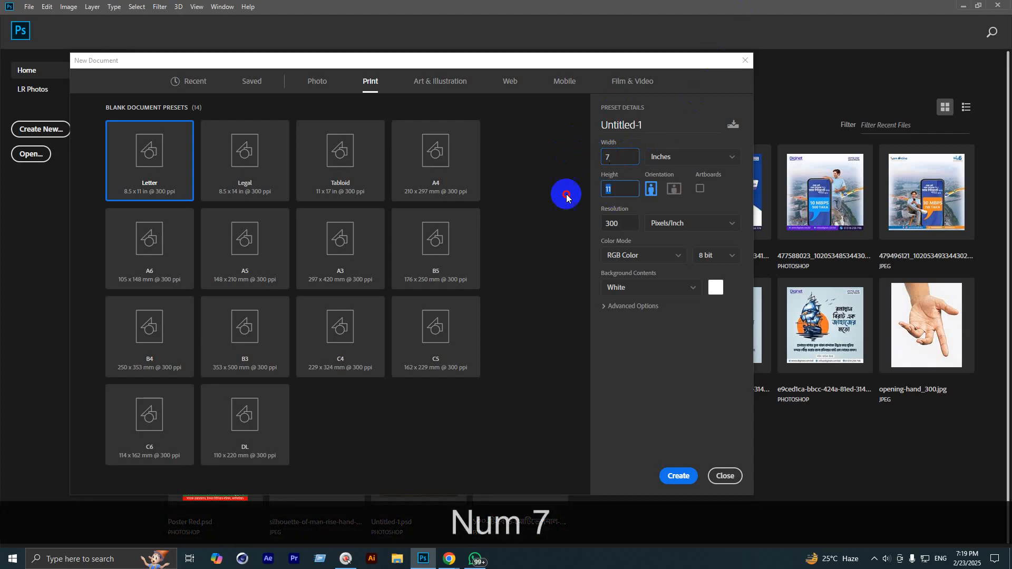
type("5")
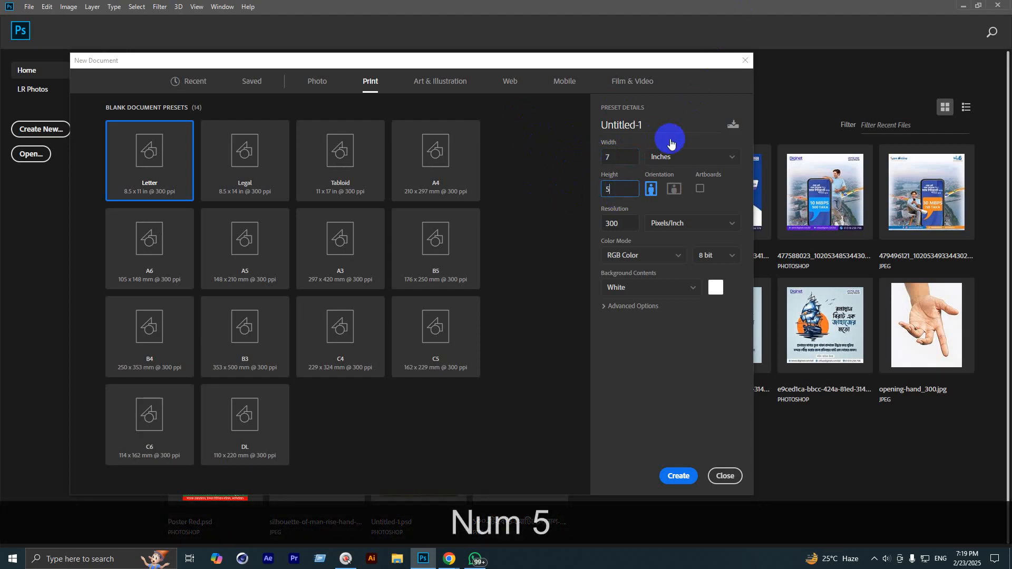
left_click(700, 156)
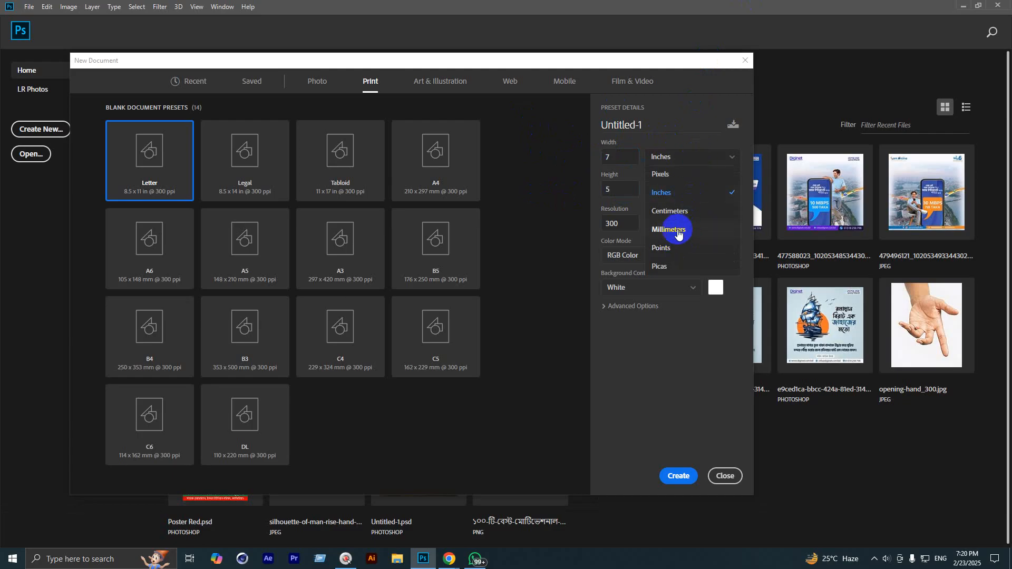
left_click(673, 355)
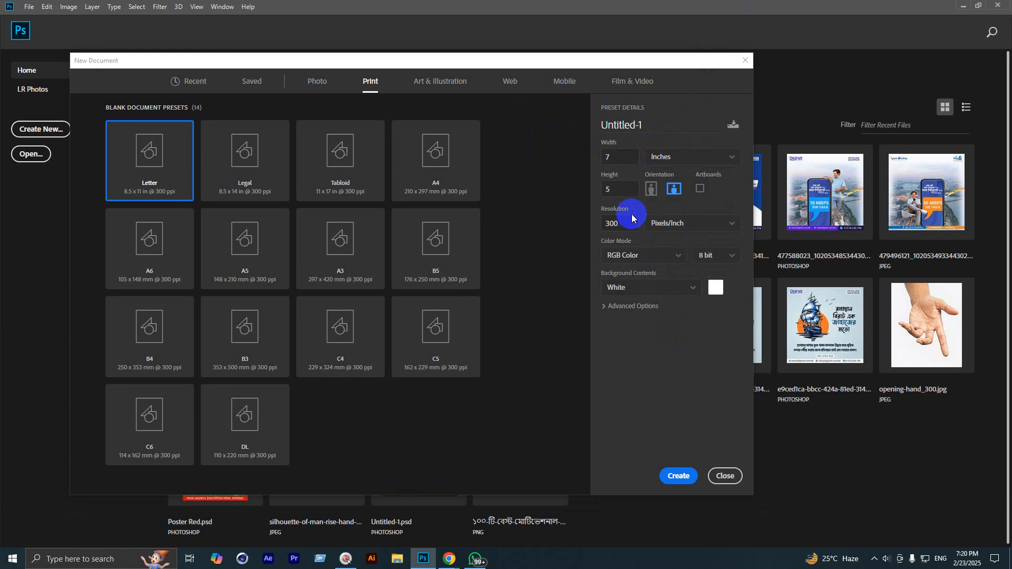
left_click(622, 156)
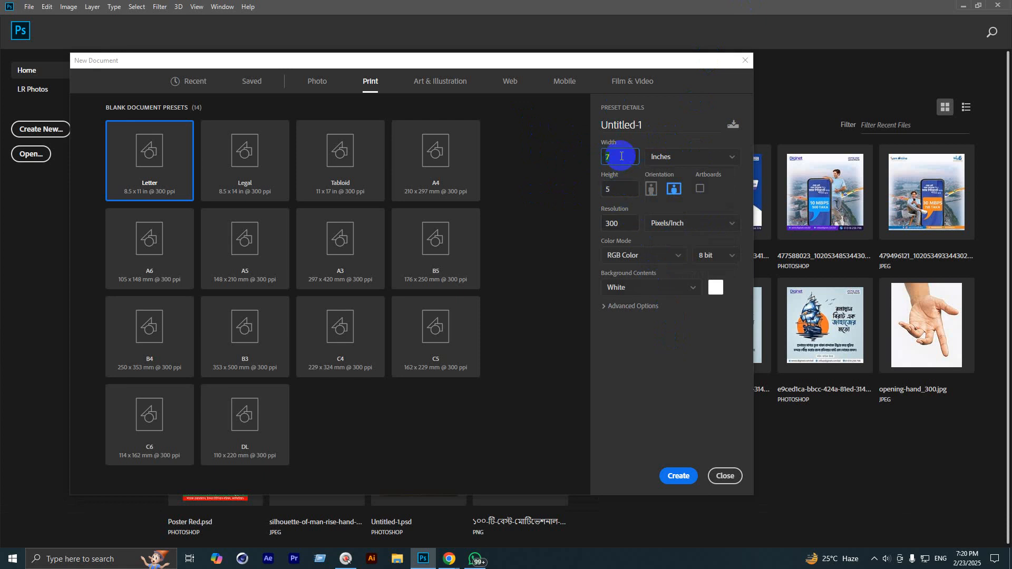
left_click(620, 193)
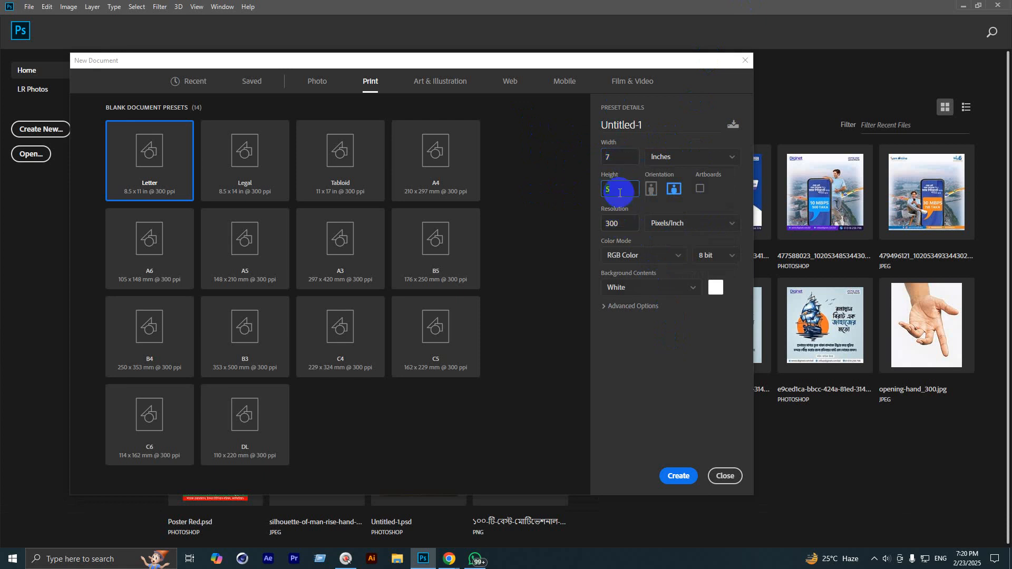
left_click(624, 224)
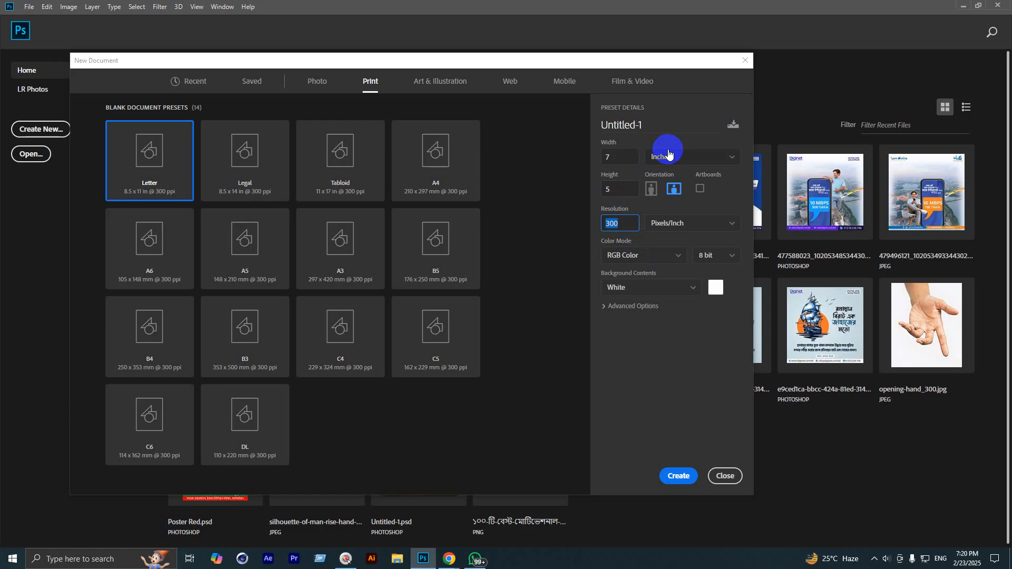
Step: Set Color Mode to CMYK Color, magnify the screen, and select the 300 resolution value
left_click(674, 255)
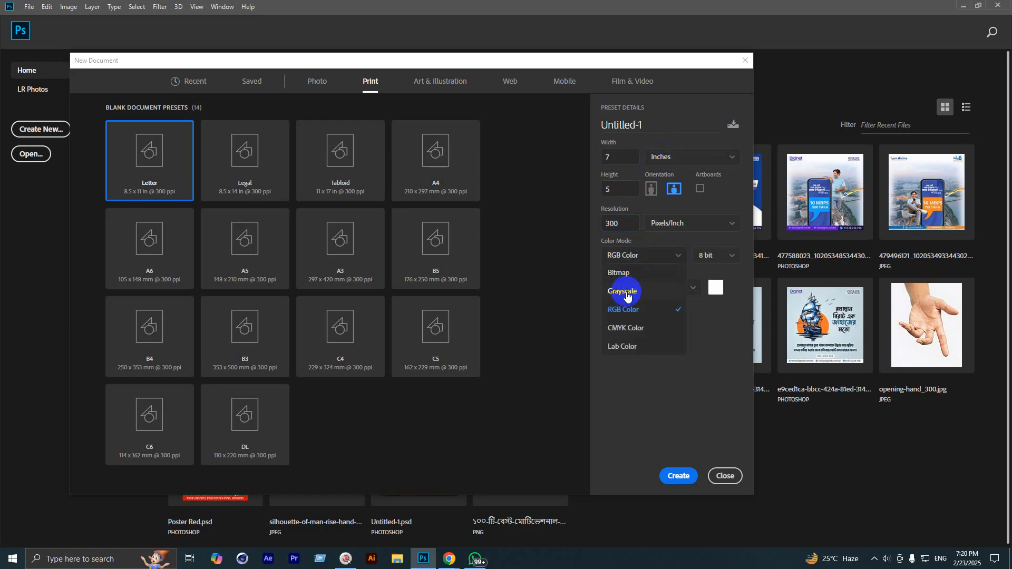
left_click(626, 327)
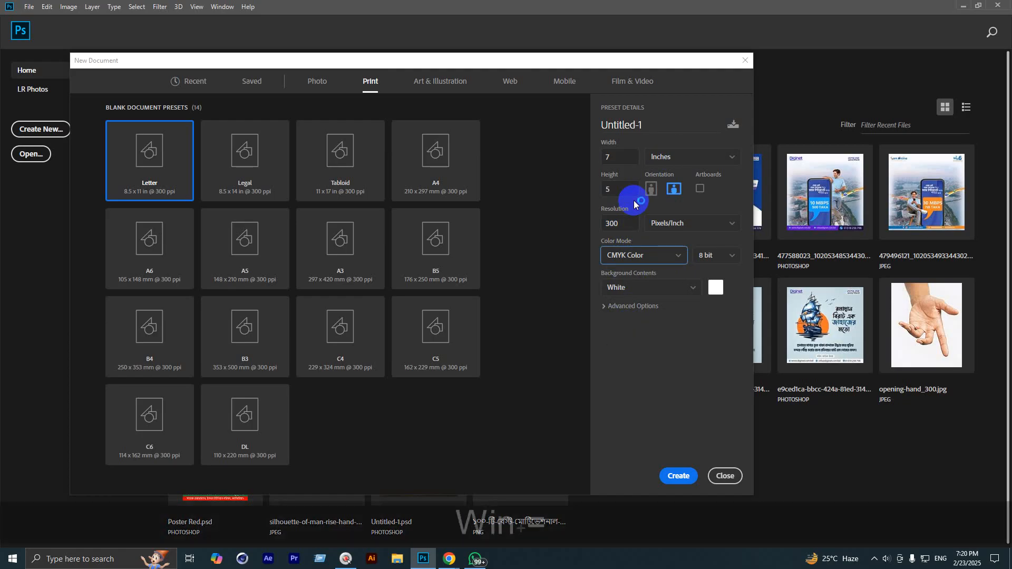
key("super+equal")
key("super+equal")
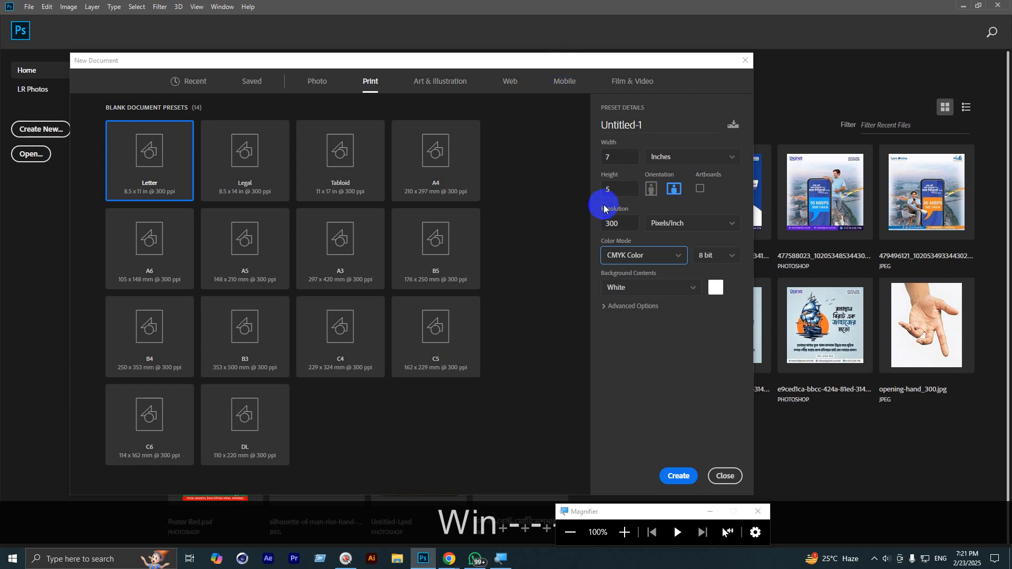
double_click(618, 223)
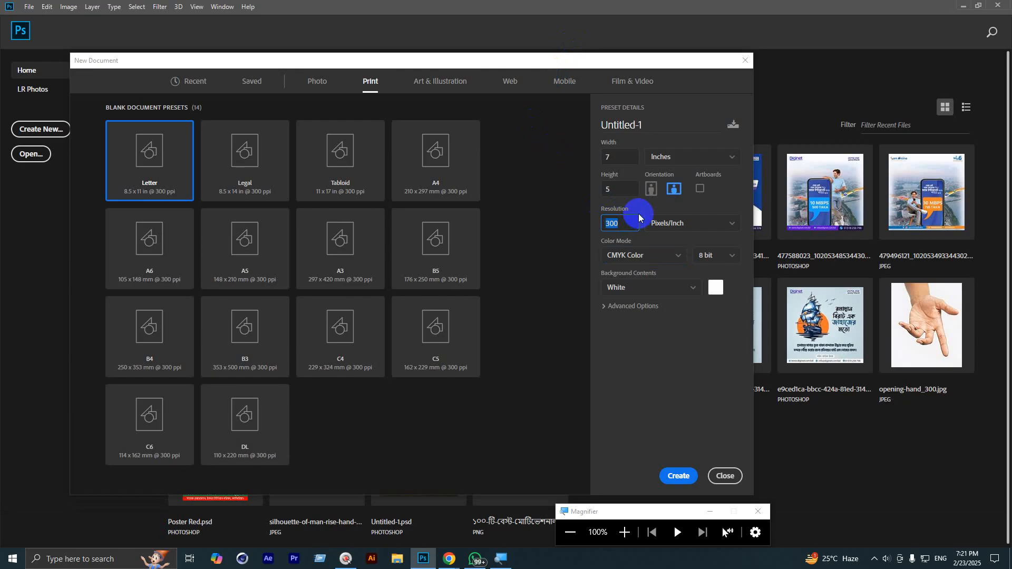
Step: Keep inches as the unit, try RGB Color, then settle the Color Mode back on CMYK Color
left_click(667, 158)
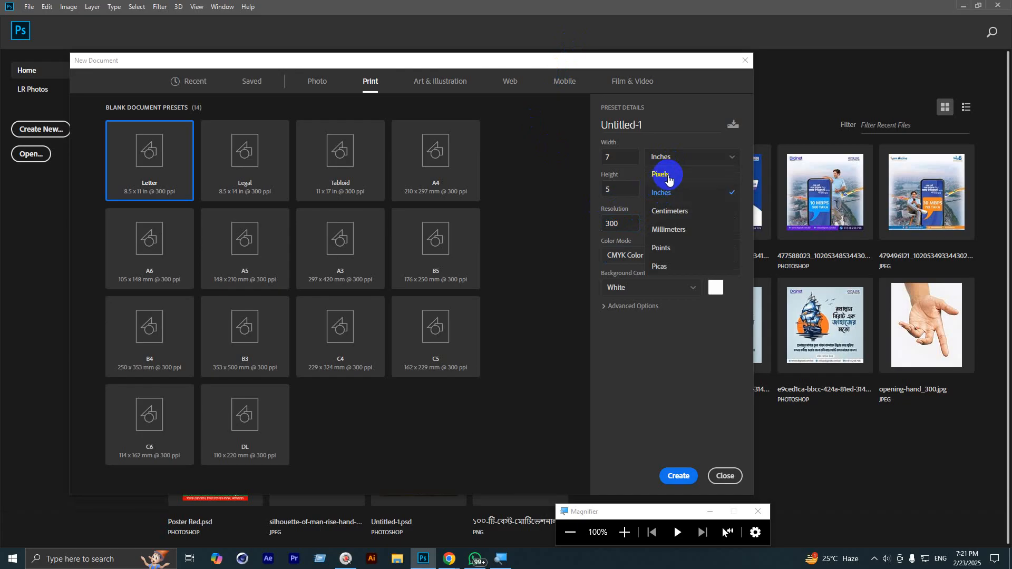
left_click(620, 222)
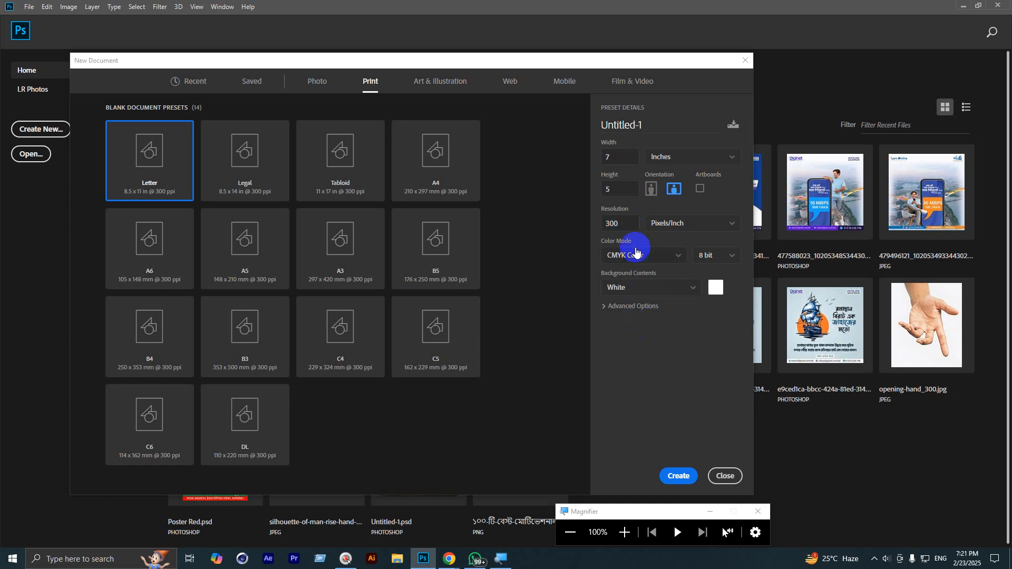
left_click(637, 256)
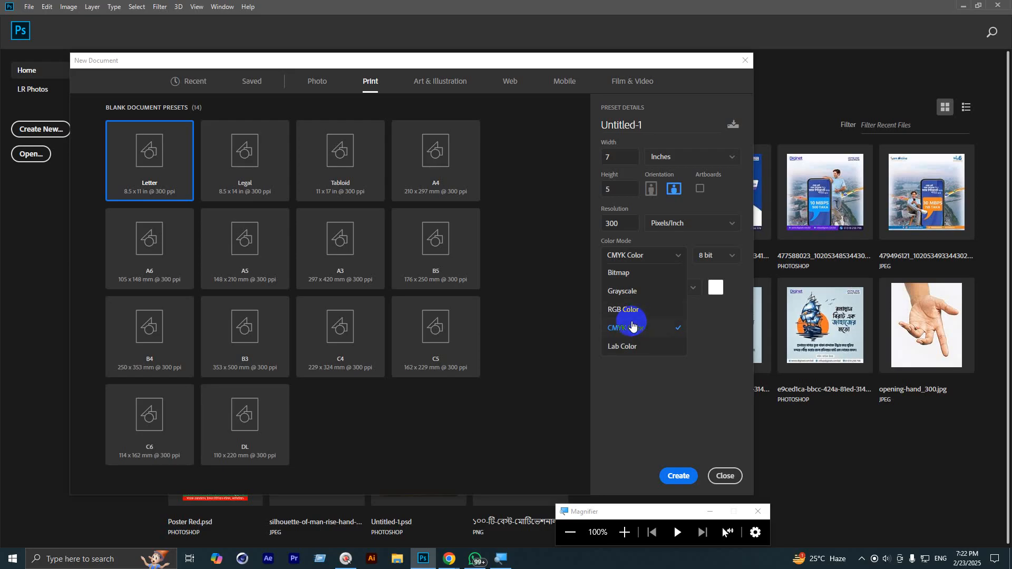
left_click(632, 309)
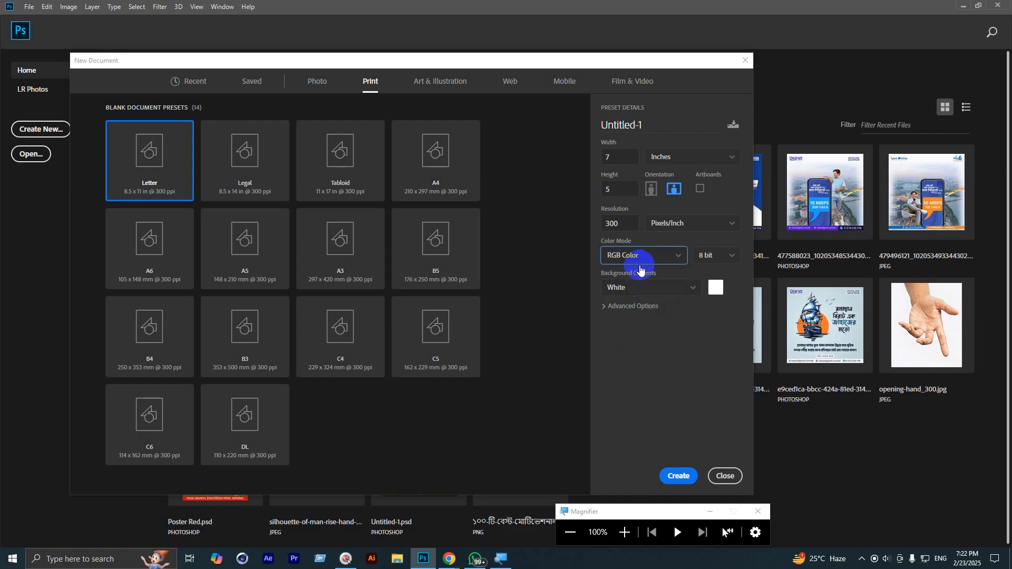
left_click(642, 259)
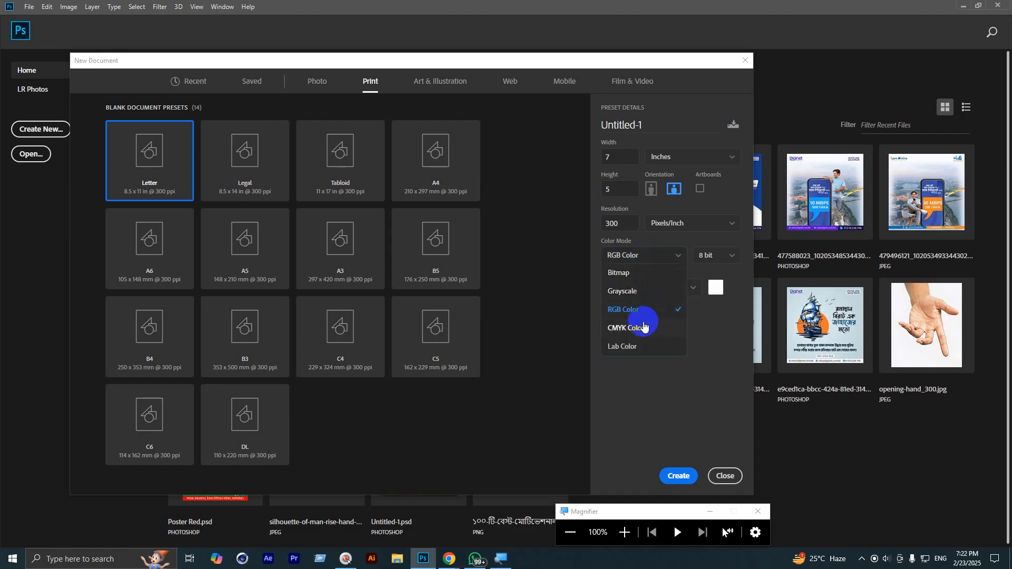
left_click(644, 325)
left_click(657, 261)
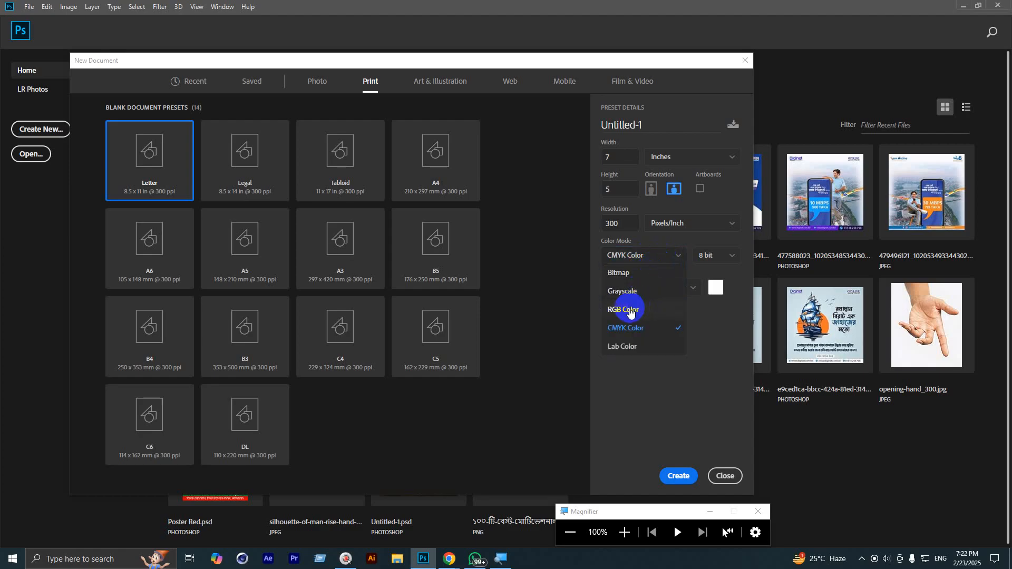
left_click(656, 383)
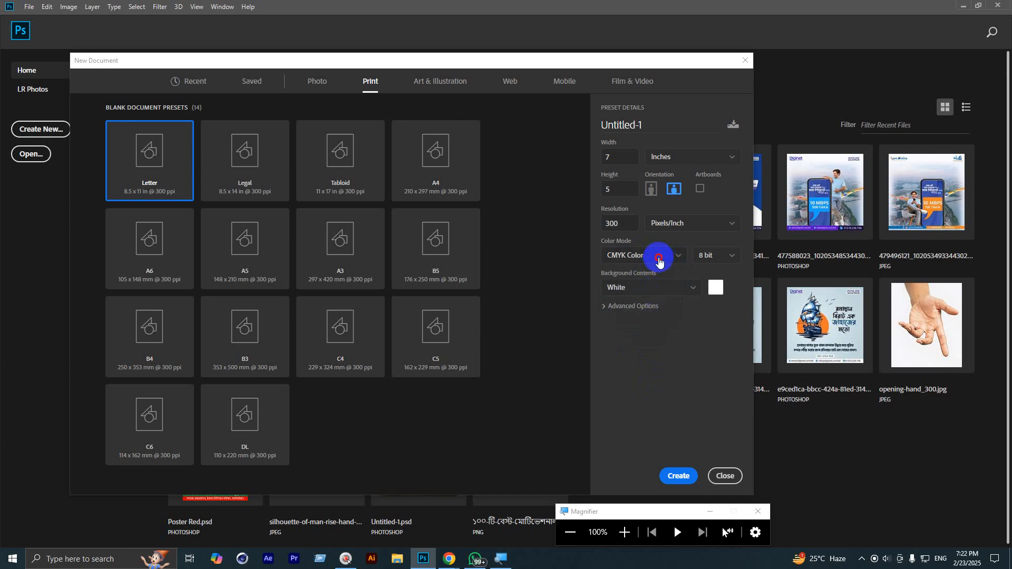
left_click(656, 255)
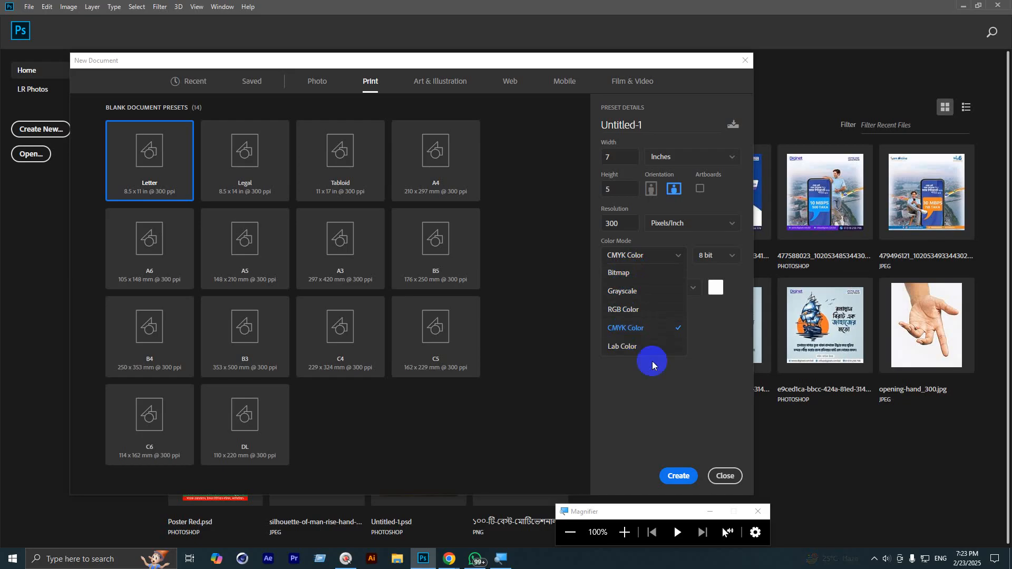
left_click(686, 398)
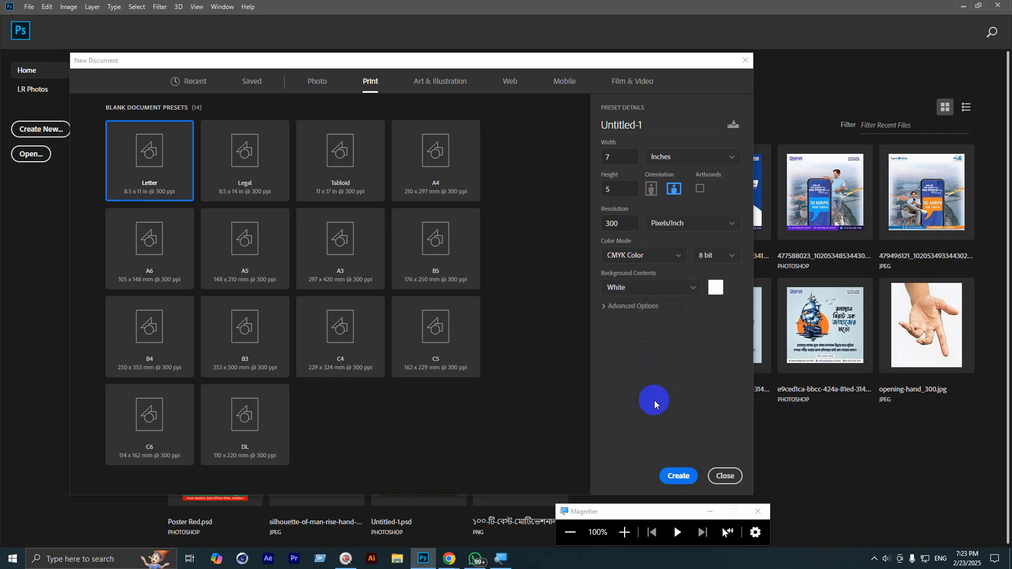
Step: Close the Magnifier and show the Web presets (1366 × 768 px, 72 ppi, RGB)
left_click(762, 511)
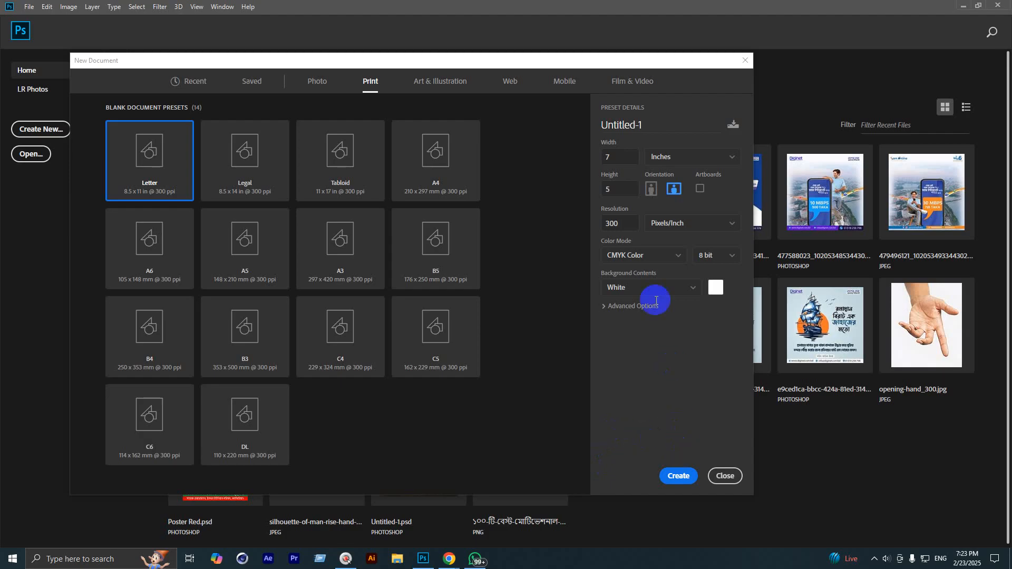
left_click(524, 84)
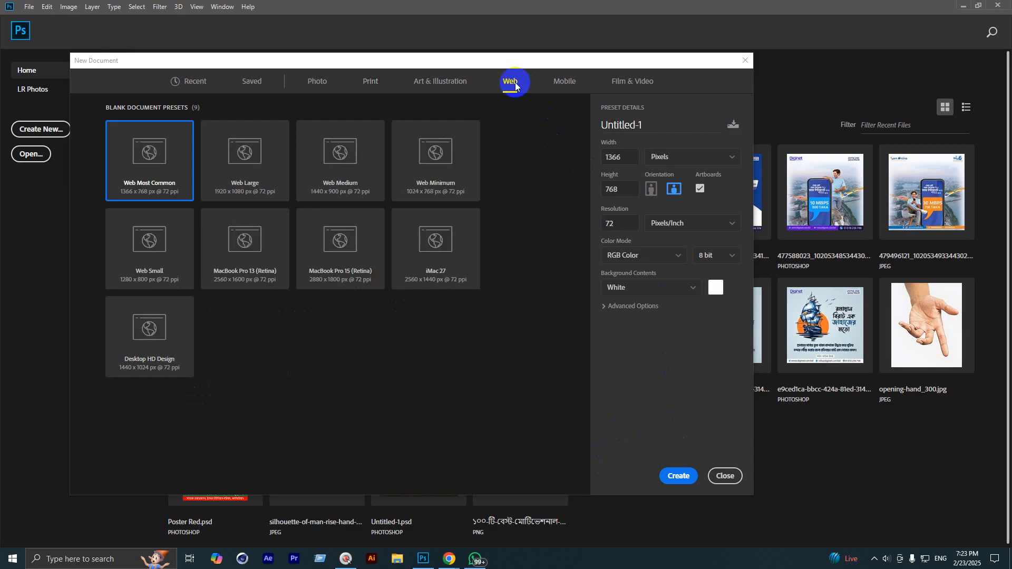
Step: Return to Print presets and review Inches, 300 ppi, RGB Color and White background
left_click(373, 85)
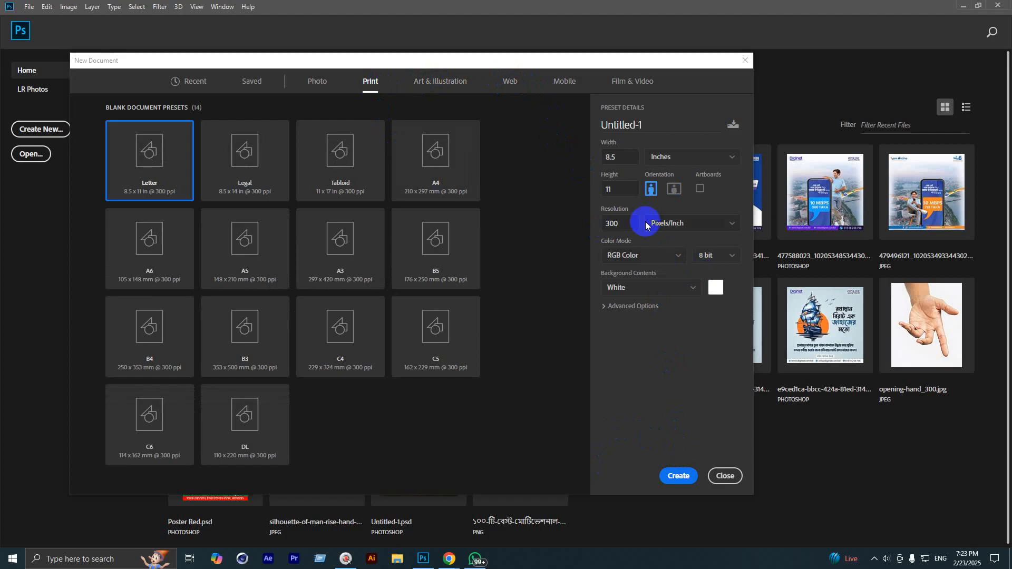
left_click(677, 169)
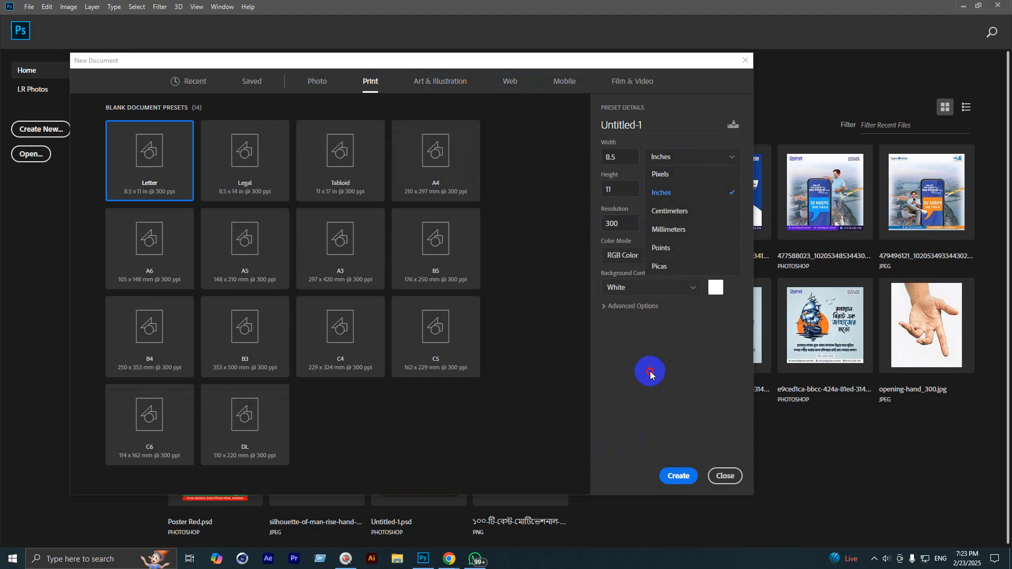
left_click(633, 226)
left_click_drag(622, 225, 593, 224)
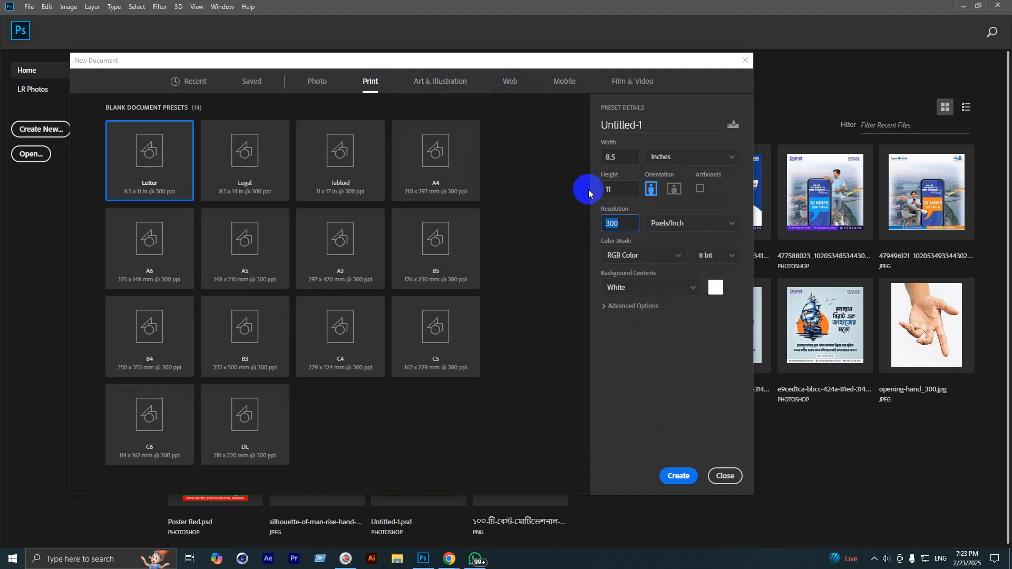
left_click(652, 257)
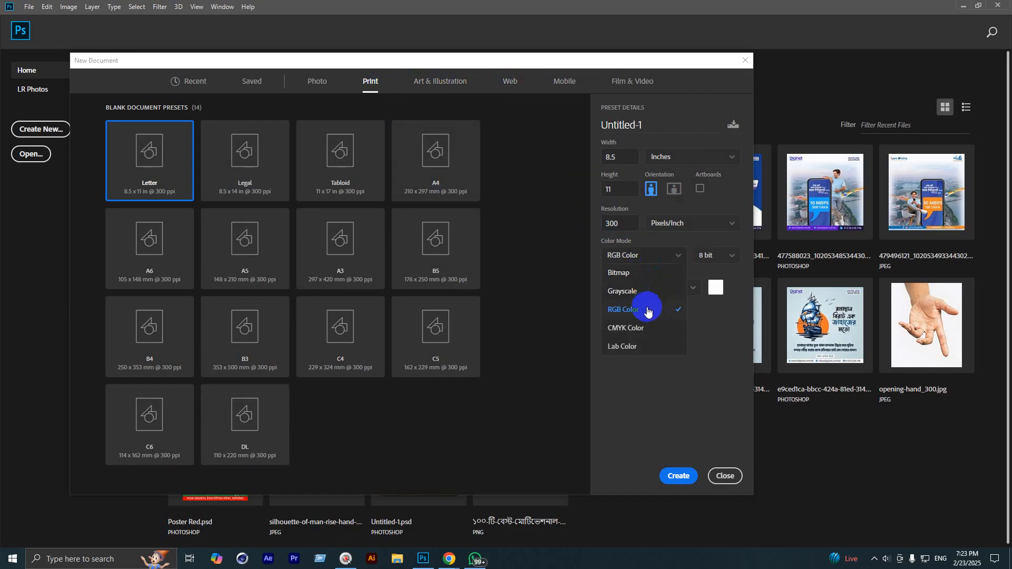
left_click(694, 311)
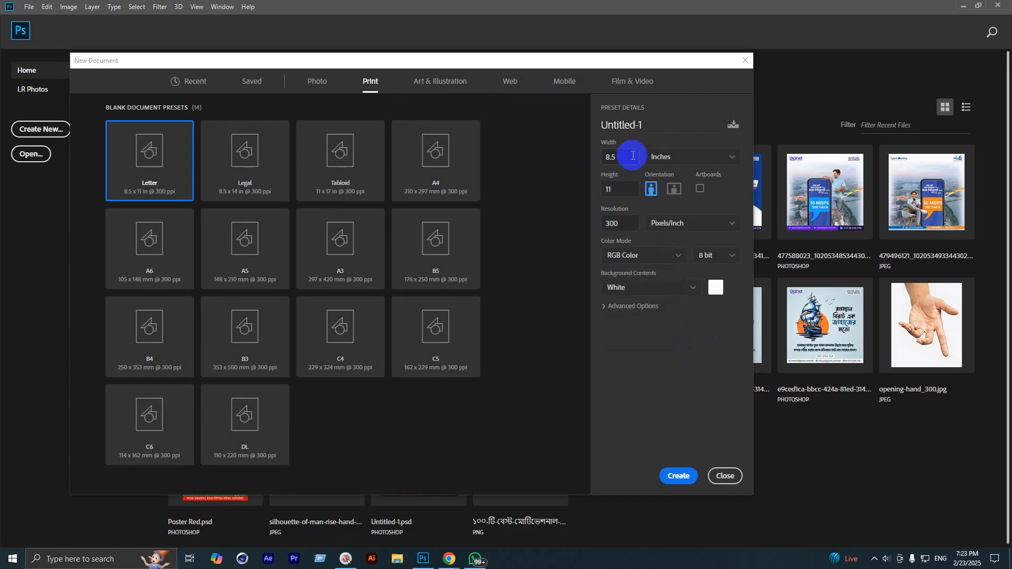
left_click(647, 291)
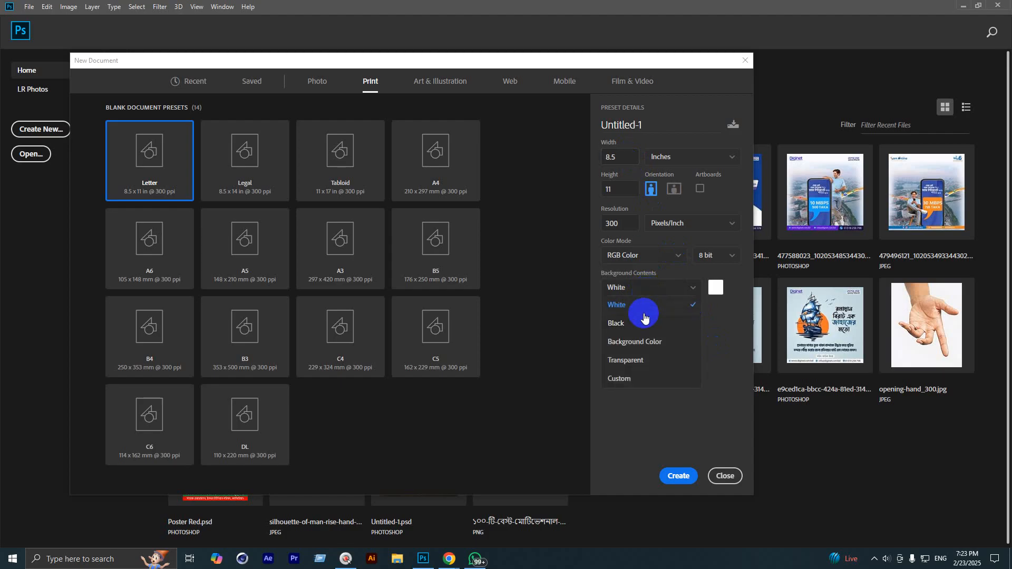
left_click(644, 302)
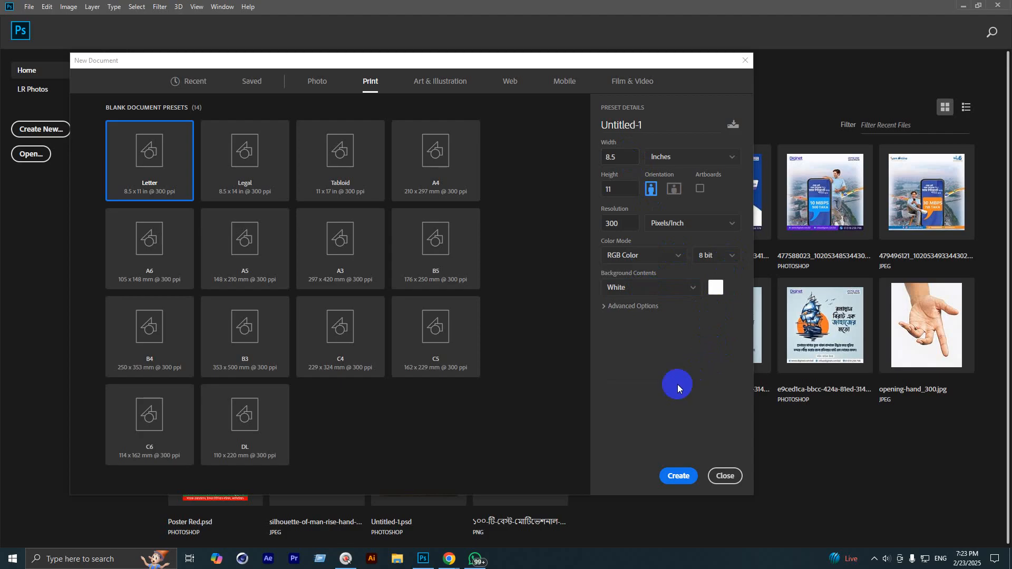
Step: Change the document width from 8.5 to 7 inches
double_click(620, 157)
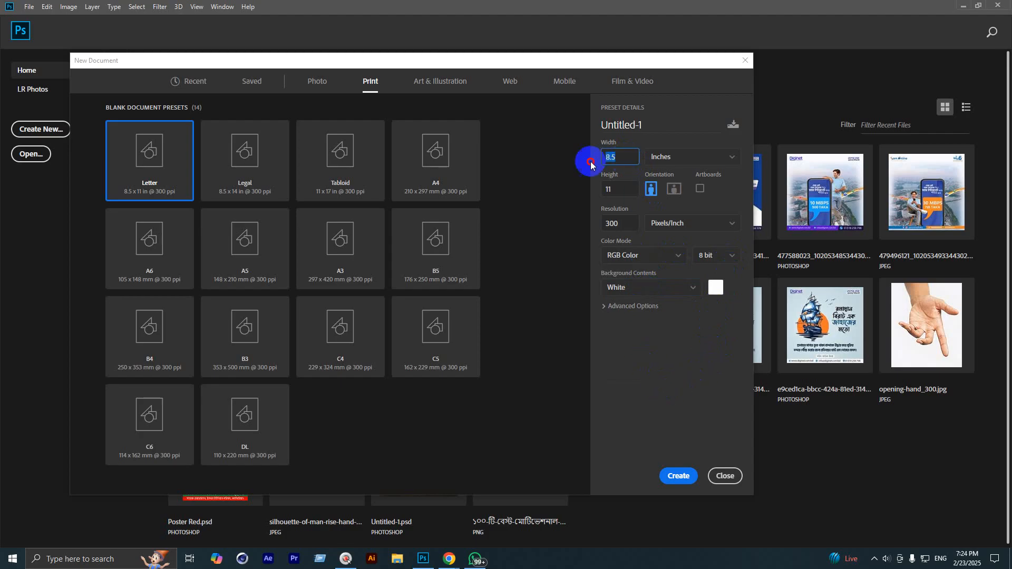
type("7")
key("Tab")
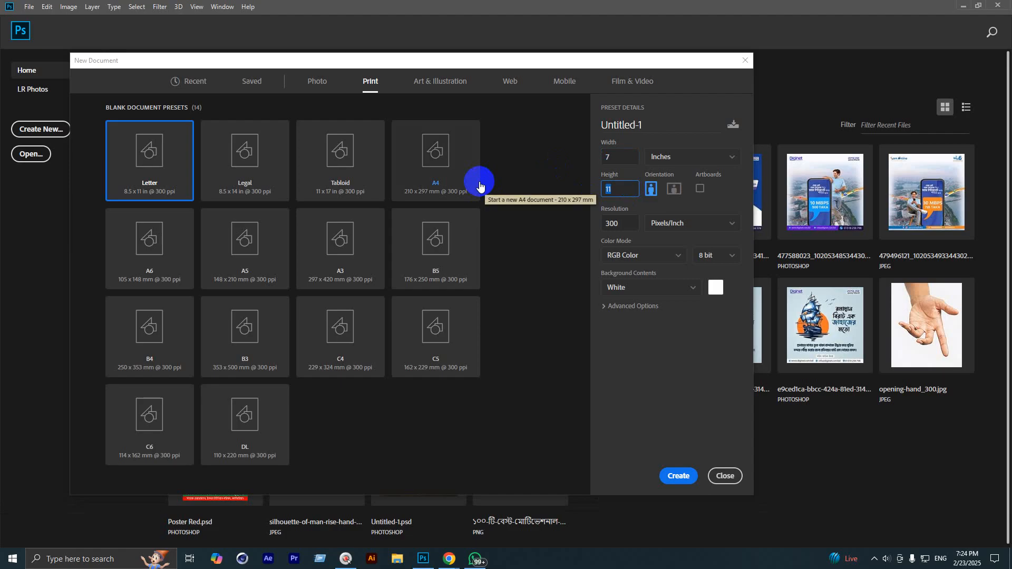
Step: Set the height to 5 inches and the color mode to CMYK Color
type("5")
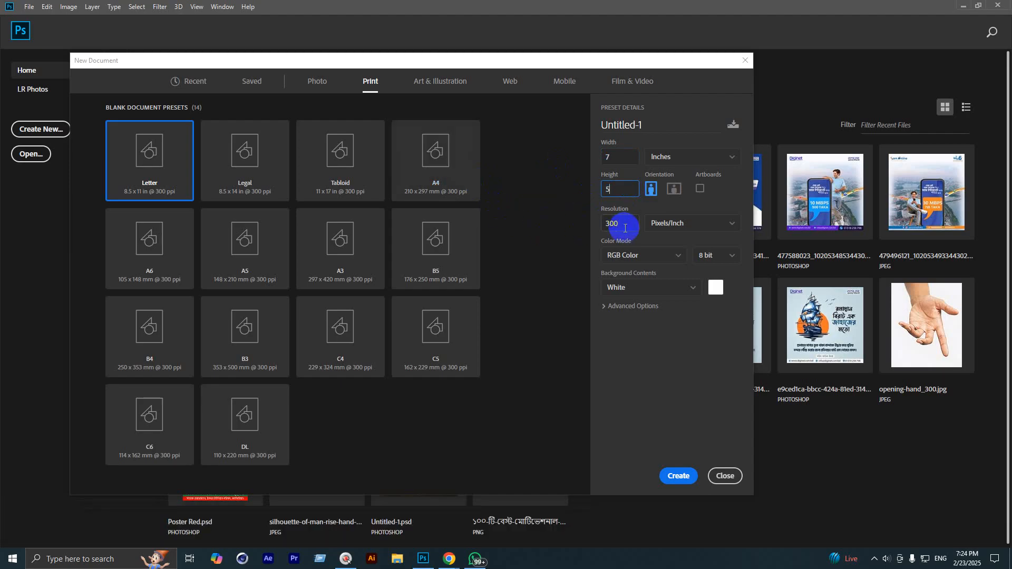
left_click(639, 255)
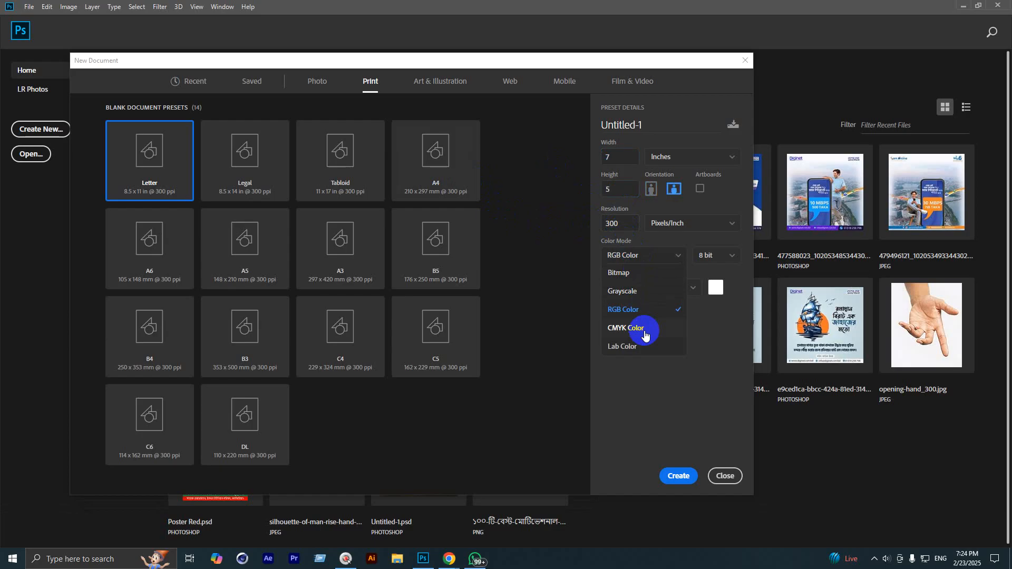
left_click(646, 332)
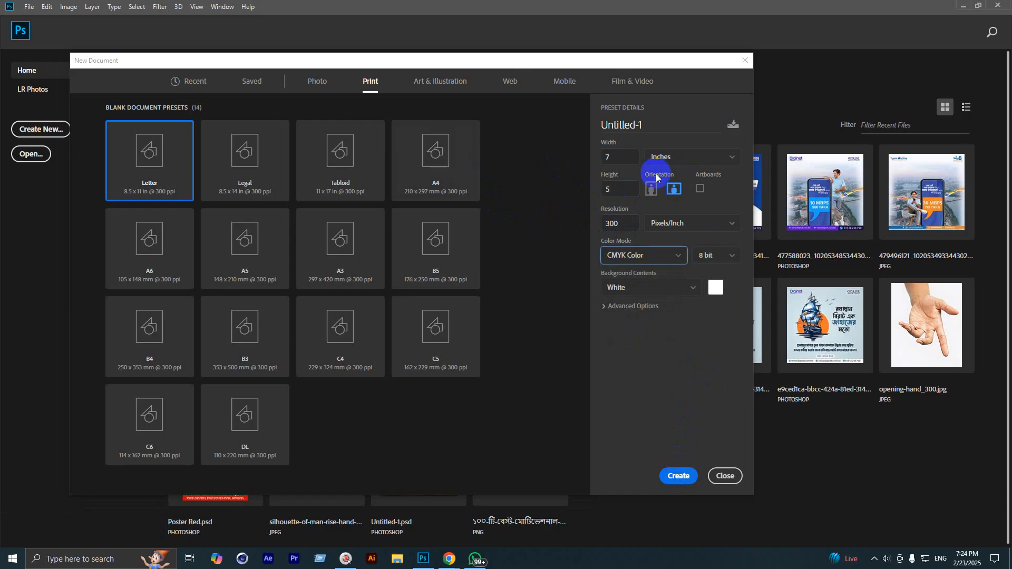
Step: Toggle orientation to finish on landscape 7 × 5 inches and create the document
left_click(669, 193)
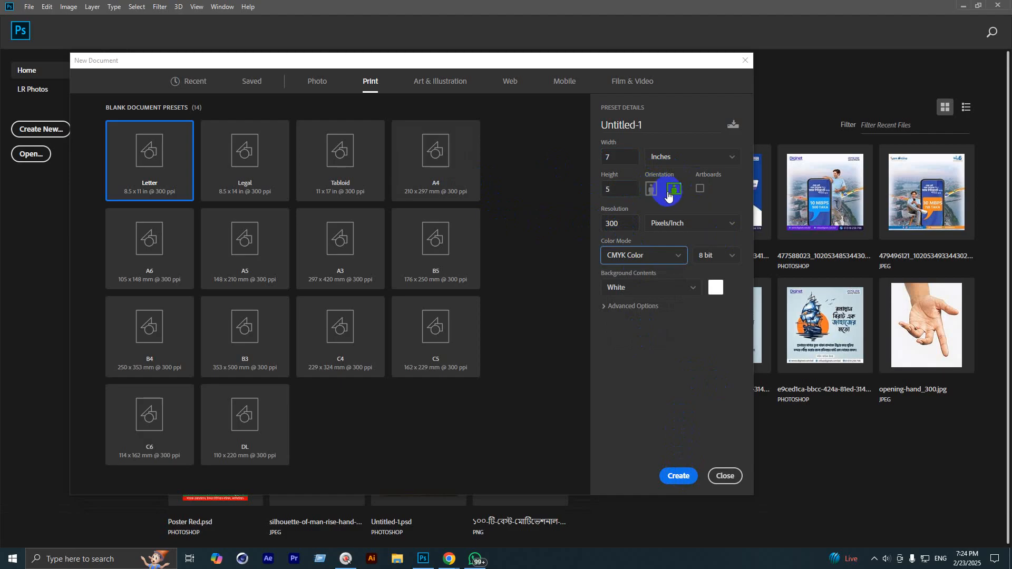
left_click(653, 191)
left_click(673, 190)
left_click(654, 191)
left_click(673, 191)
left_click(652, 191)
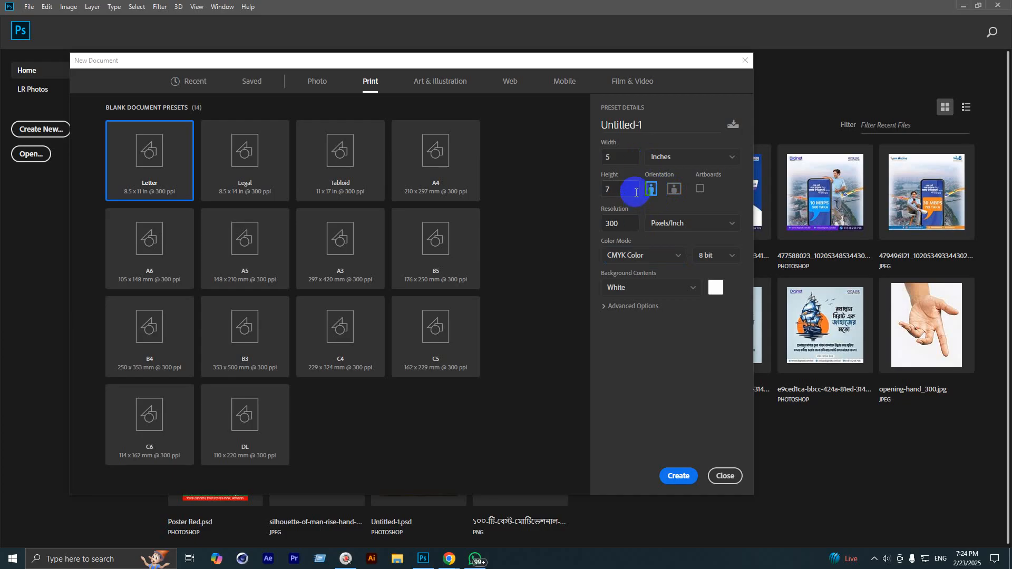
left_click(673, 190)
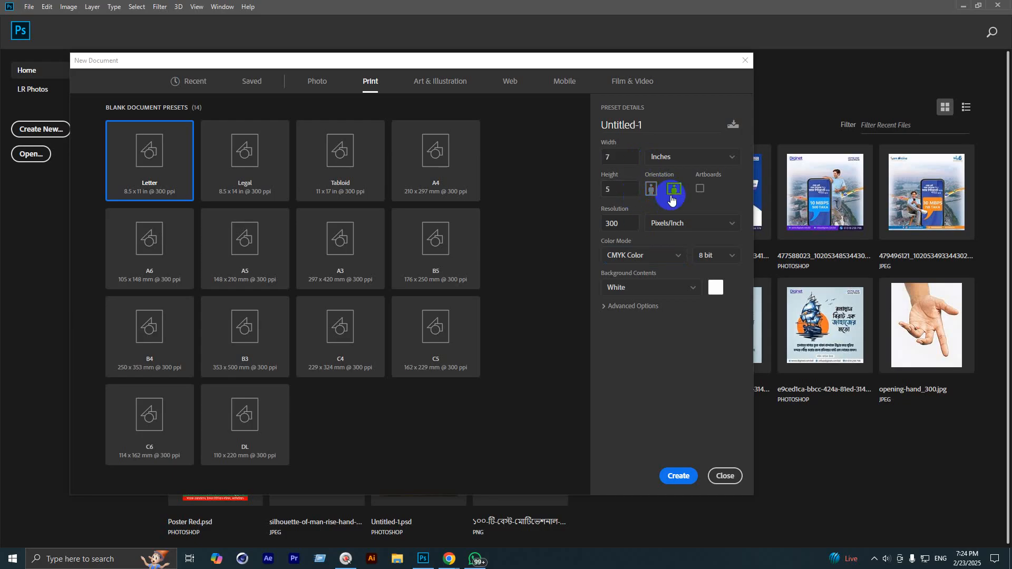
left_click(663, 475)
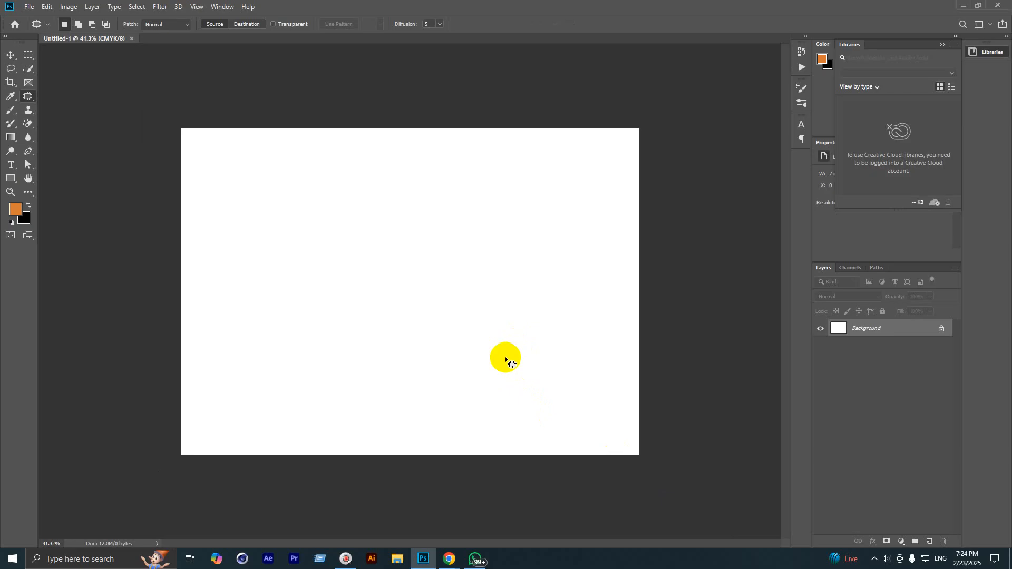
Step: Zoom out and back in on the blank canvas and select the Move tool
scroll(399, 329, "down", 1)
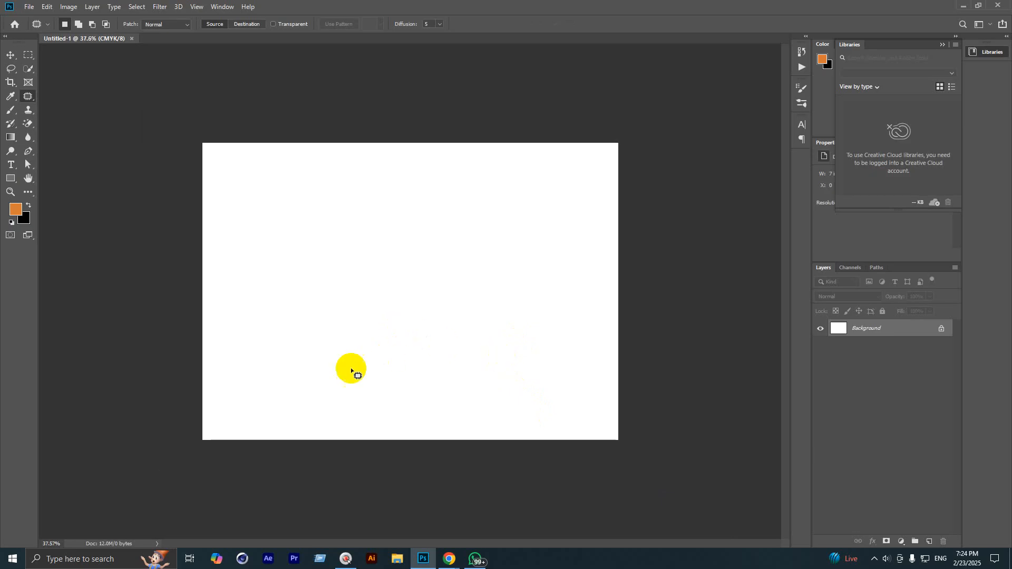
left_click(10, 54)
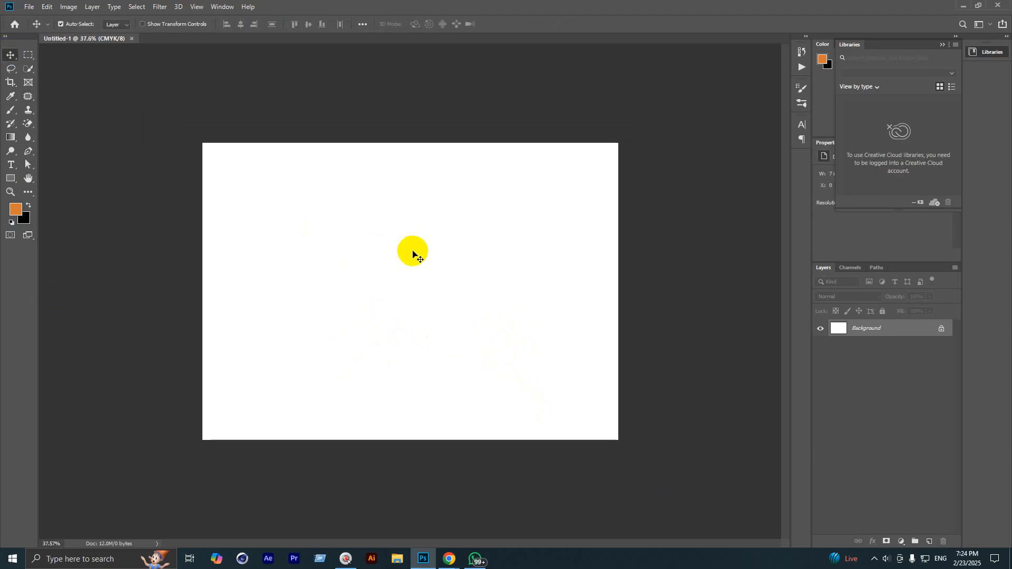
scroll(413, 253, "up", 1)
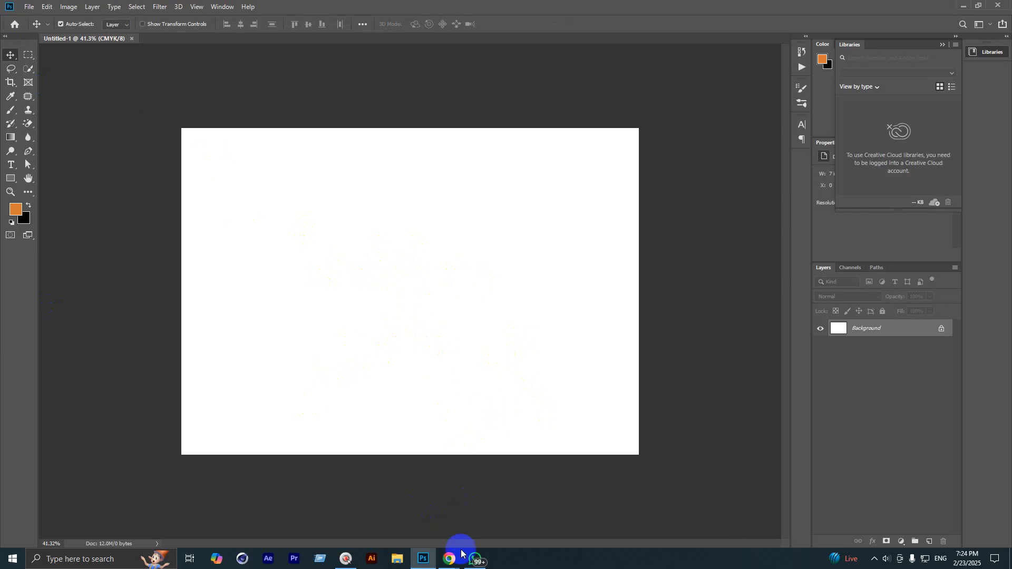
mouse_move(451, 558)
left_click(421, 505)
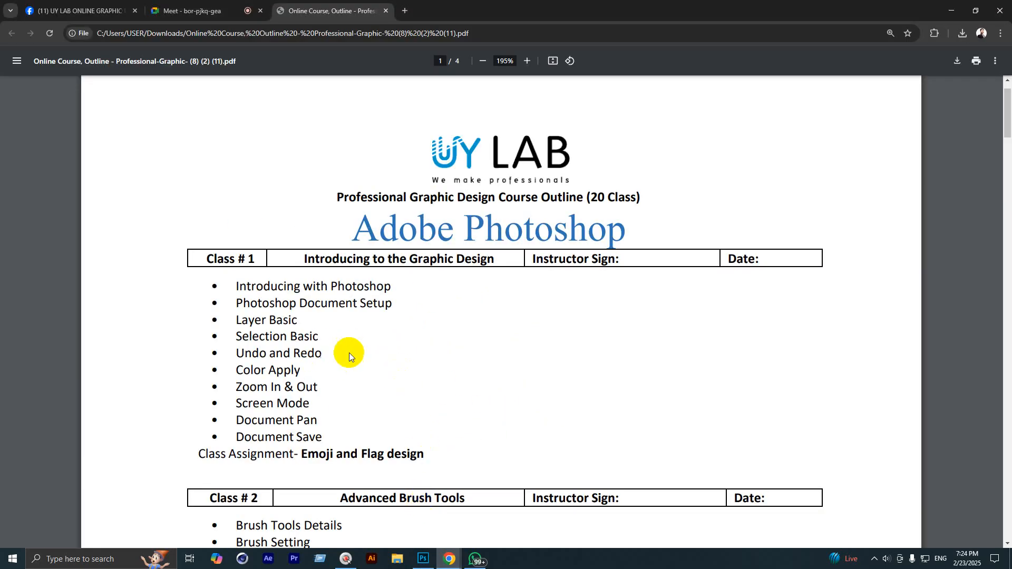
left_click_drag(236, 323, 288, 324)
left_click_drag(320, 354, 302, 354)
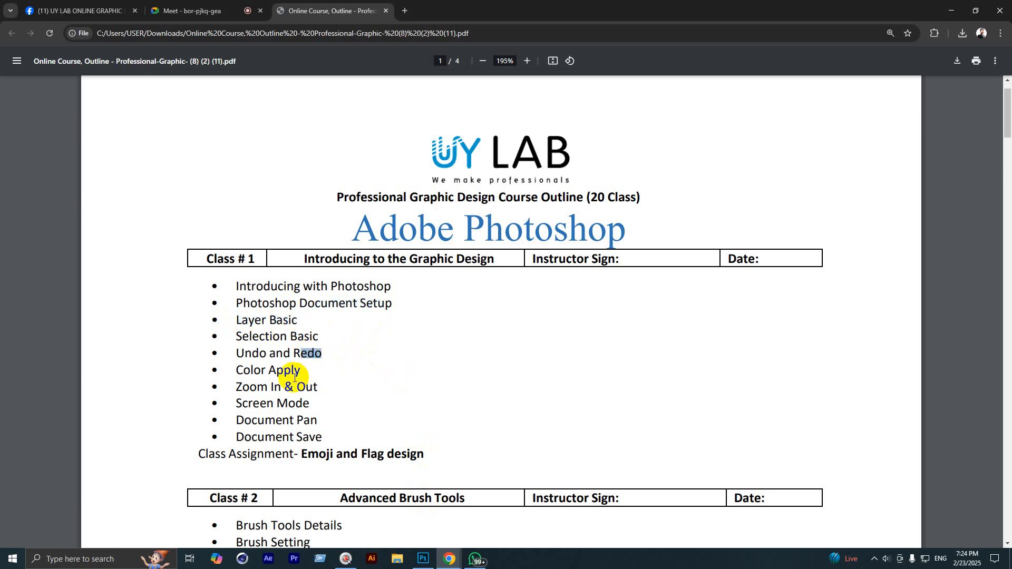
left_click(243, 378)
left_click_drag(238, 365, 288, 372)
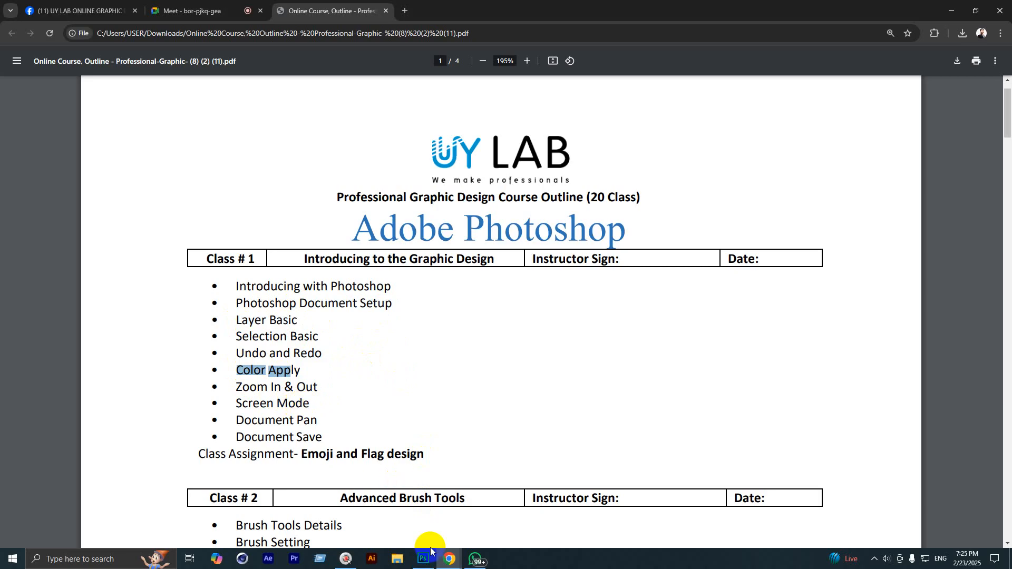
mouse_move(429, 567)
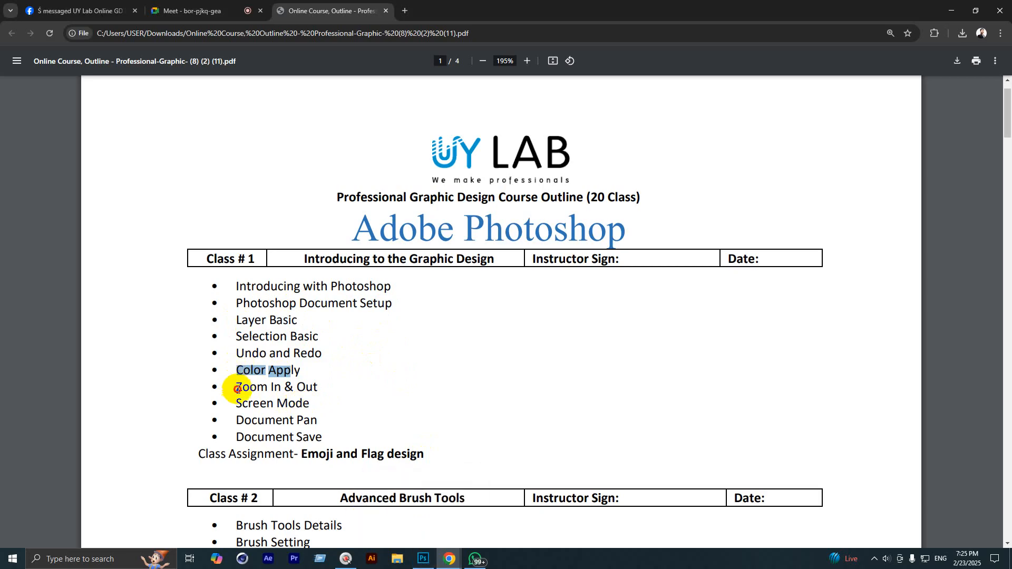
left_click_drag(233, 417, 321, 415)
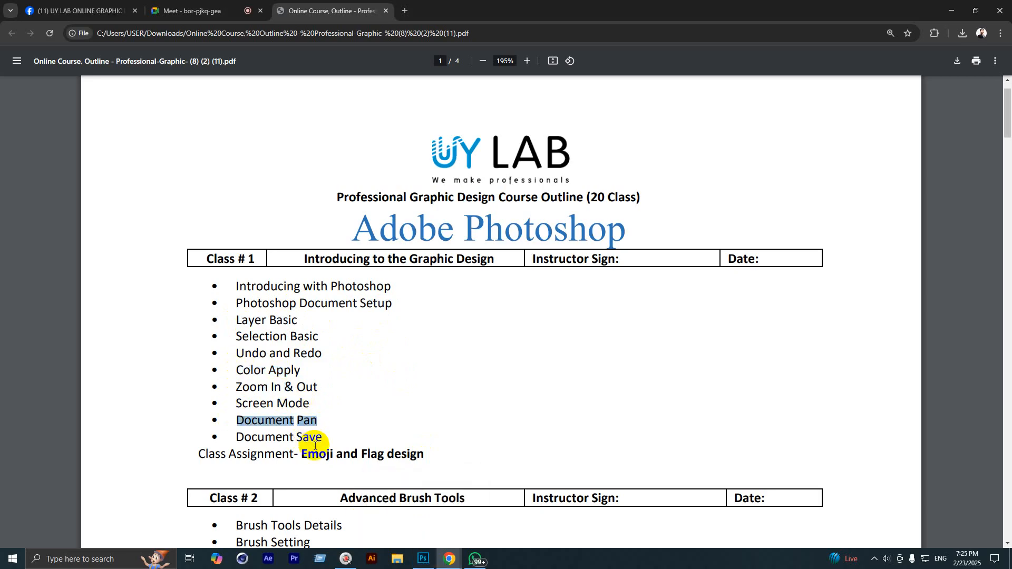
left_click(422, 555)
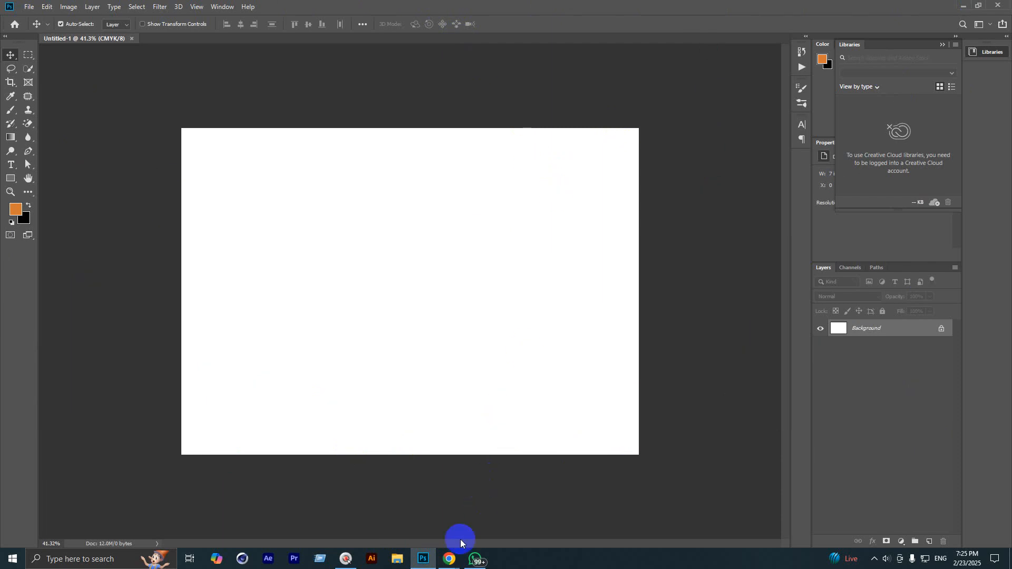
Step: In the Meet call, open and close the in-call messages, then return to Photoshop's Untitled-1
left_click(389, 514)
left_click(193, 11)
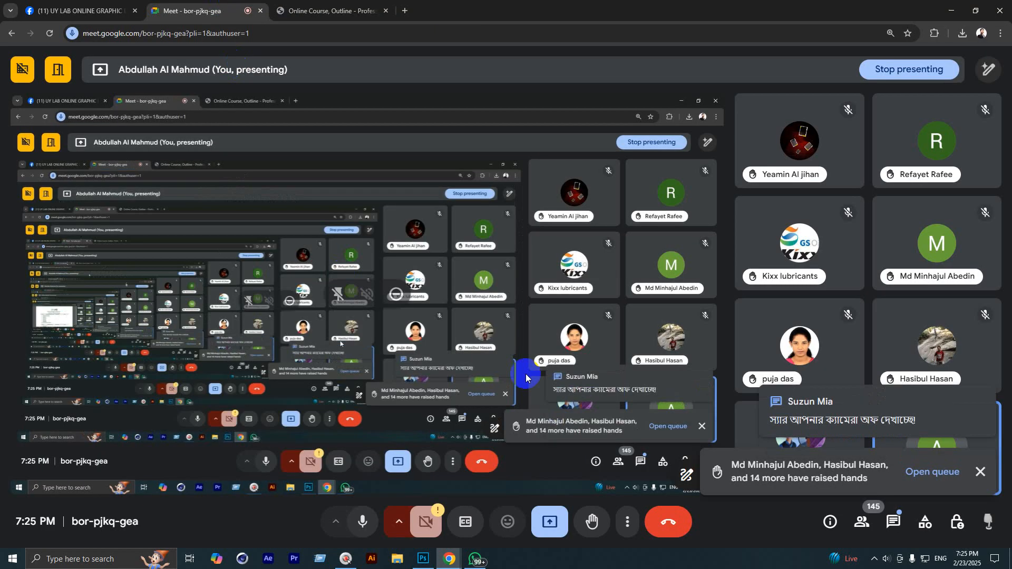
left_click(893, 522)
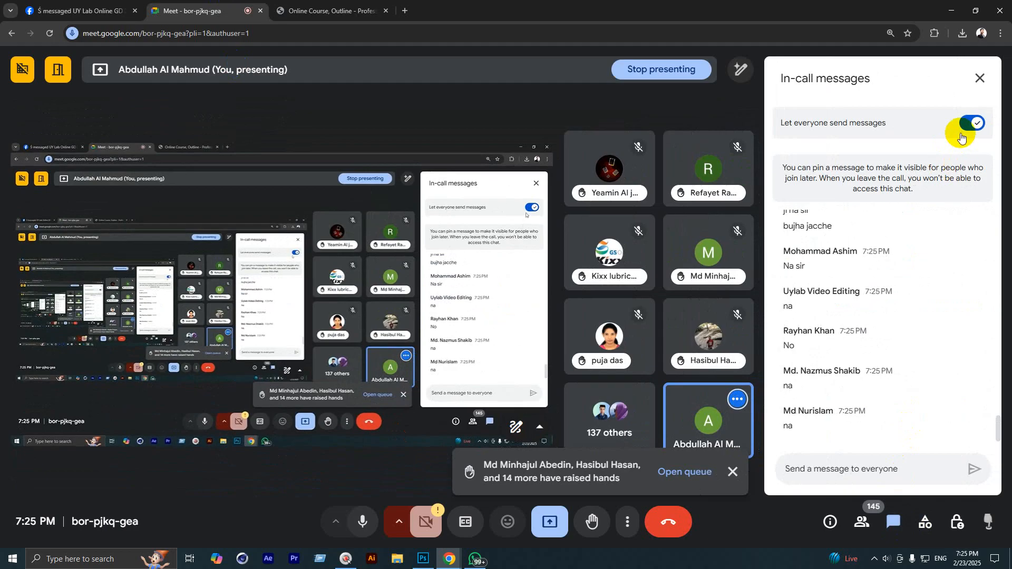
left_click(980, 78)
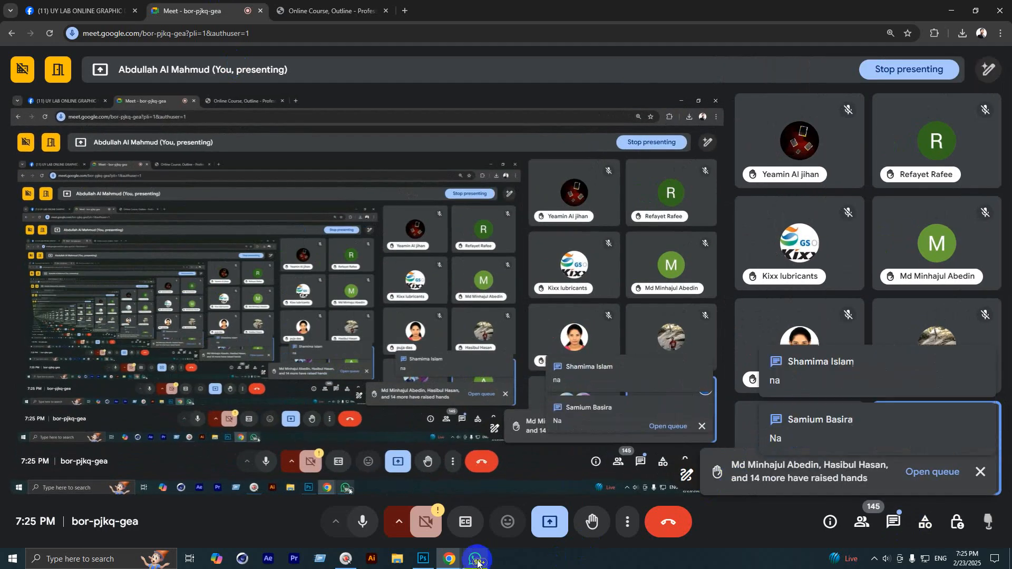
left_click(427, 561)
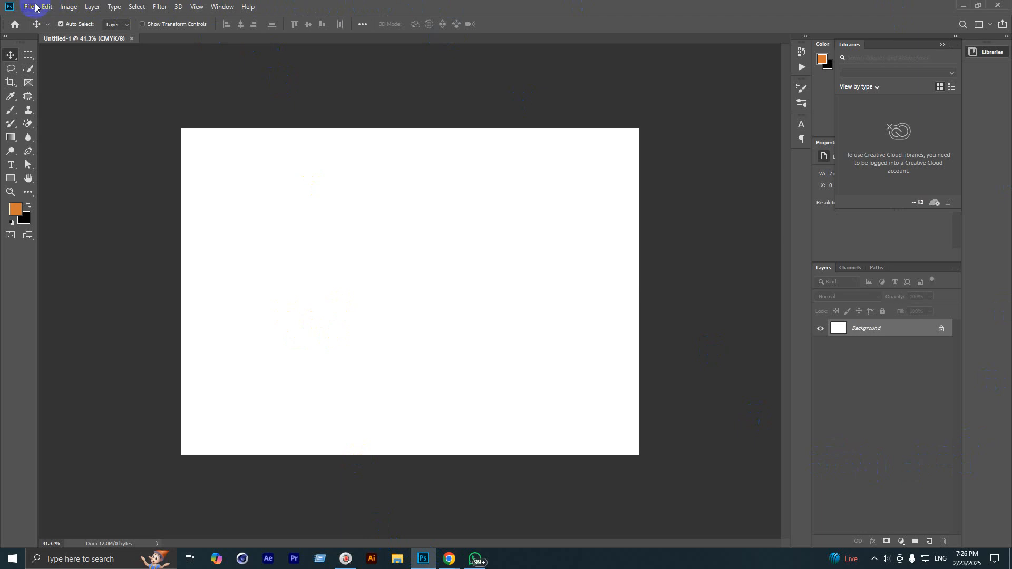
left_click(78, 5)
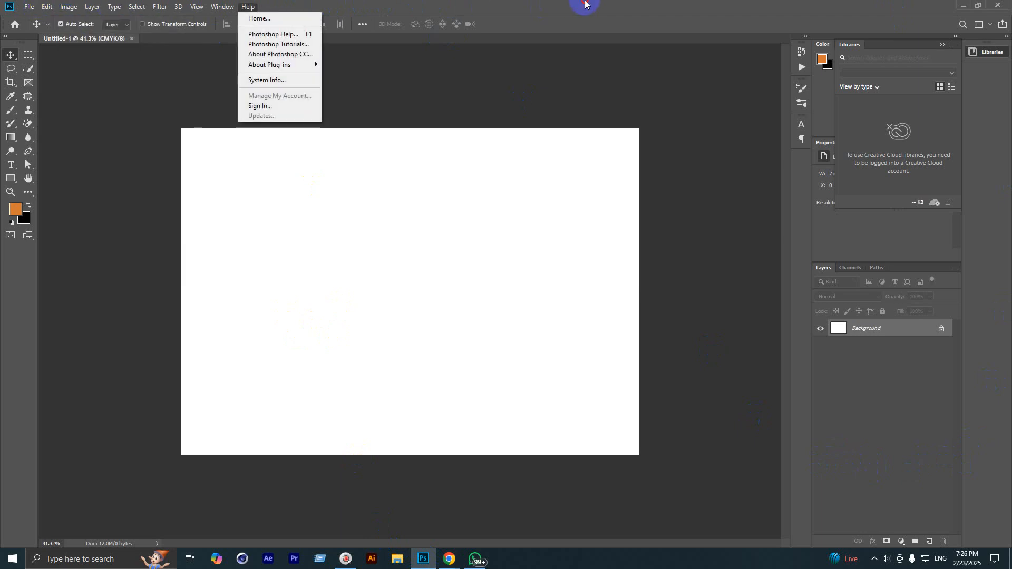
left_click(586, 2)
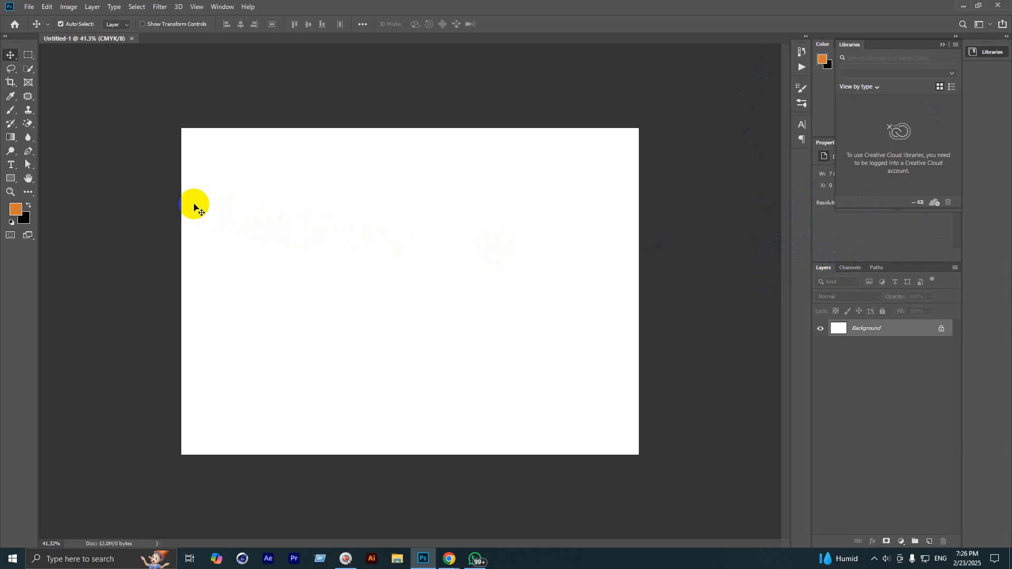
scroll(247, 245, "down", 1)
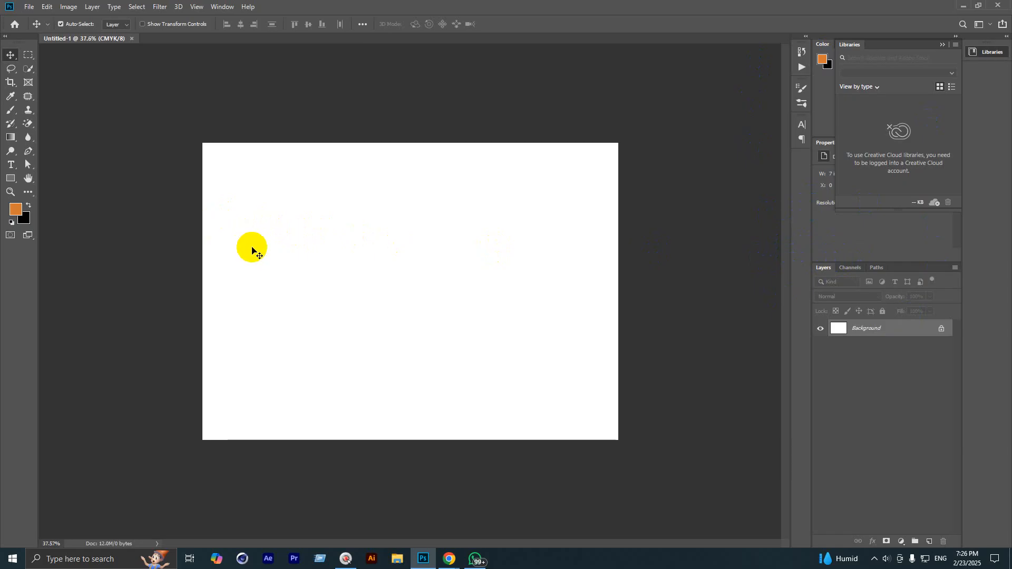
scroll(254, 253, "up", 1)
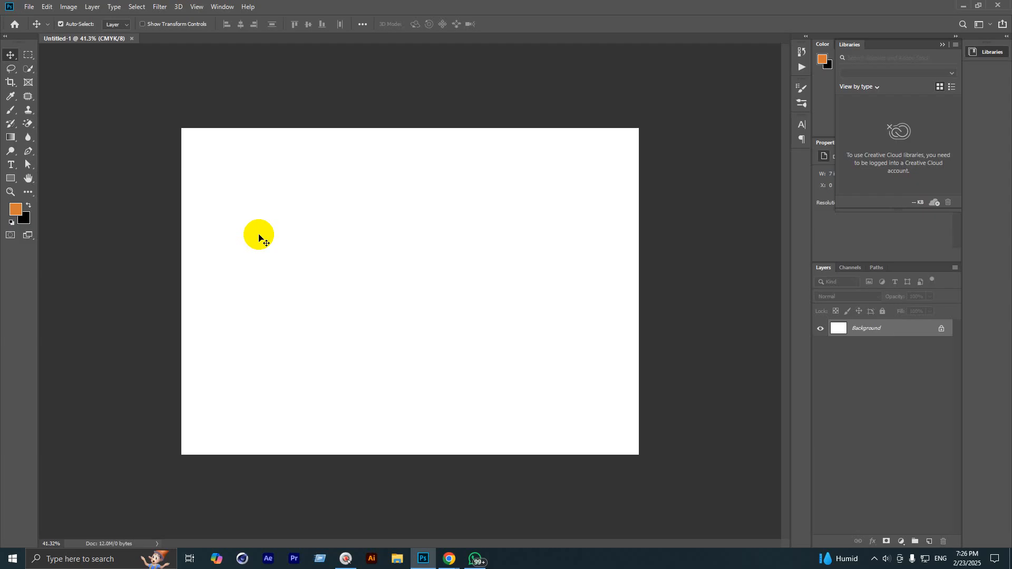
left_click_drag(257, 232, 68, 39)
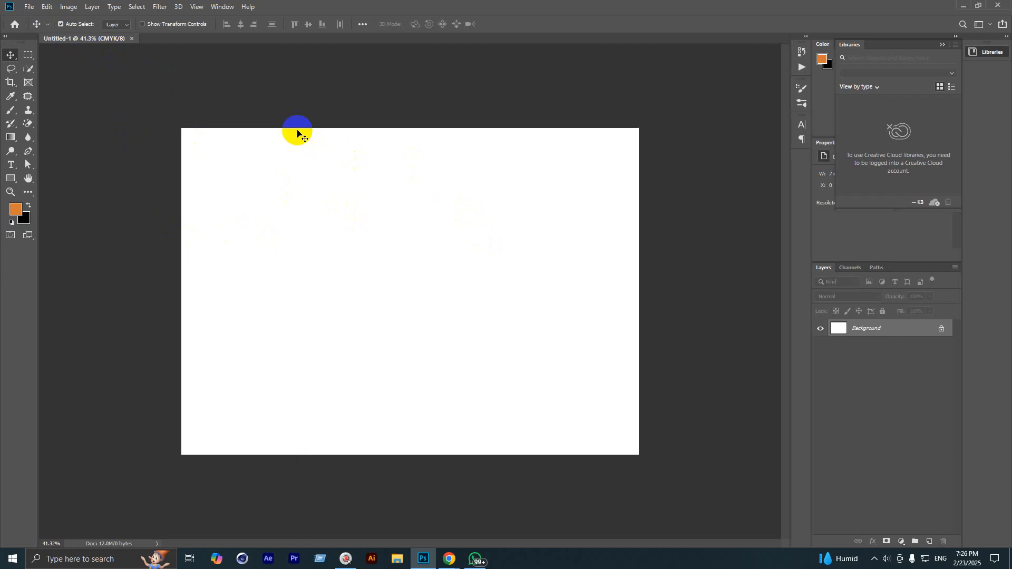
Step: Magnify View > Screen Mode and step through its Standard, Menu Bar and Full Screen options
left_click(197, 6)
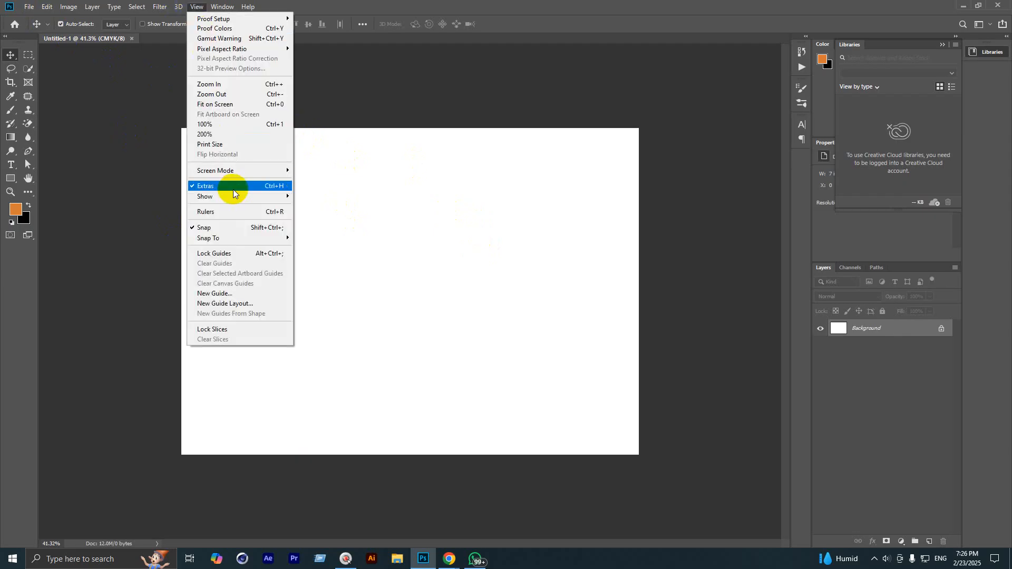
mouse_move(247, 175)
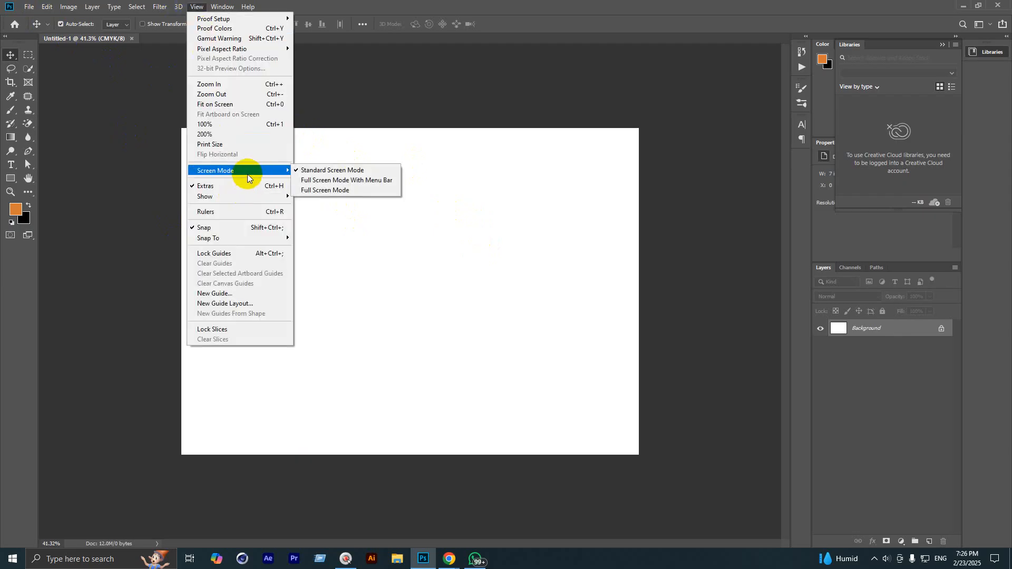
key("super+equal")
key("super+equal")
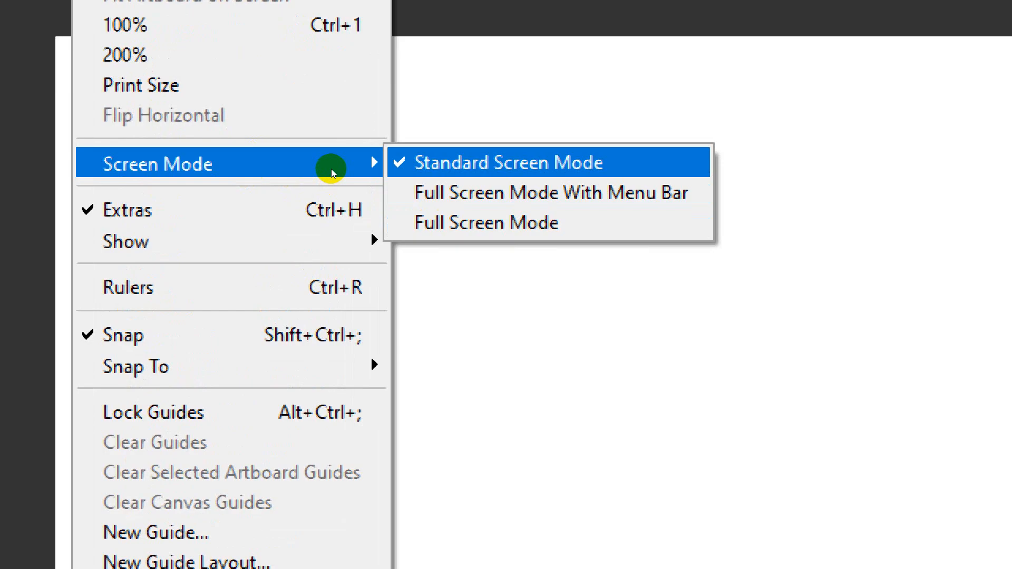
key("Down")
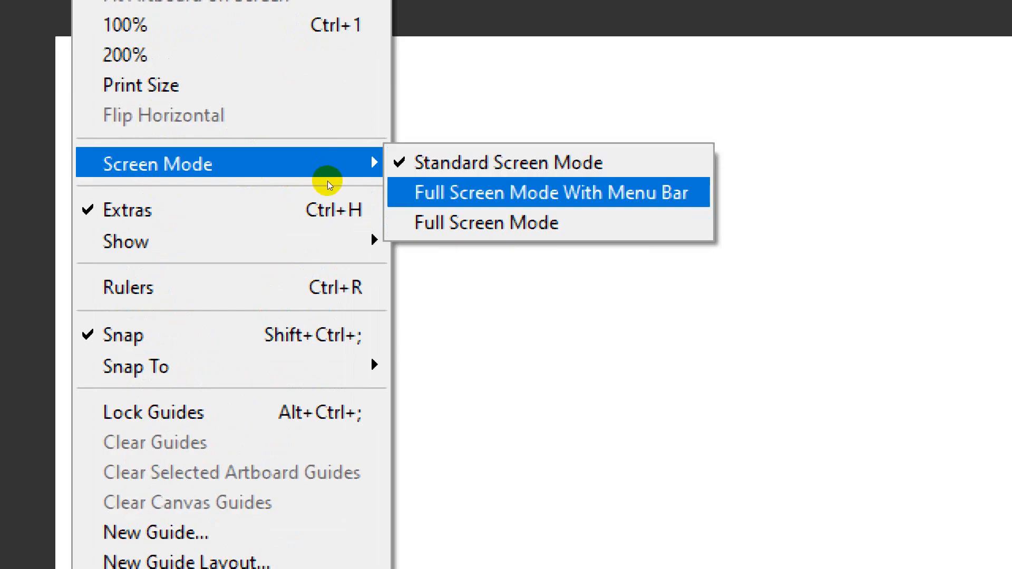
key("Down")
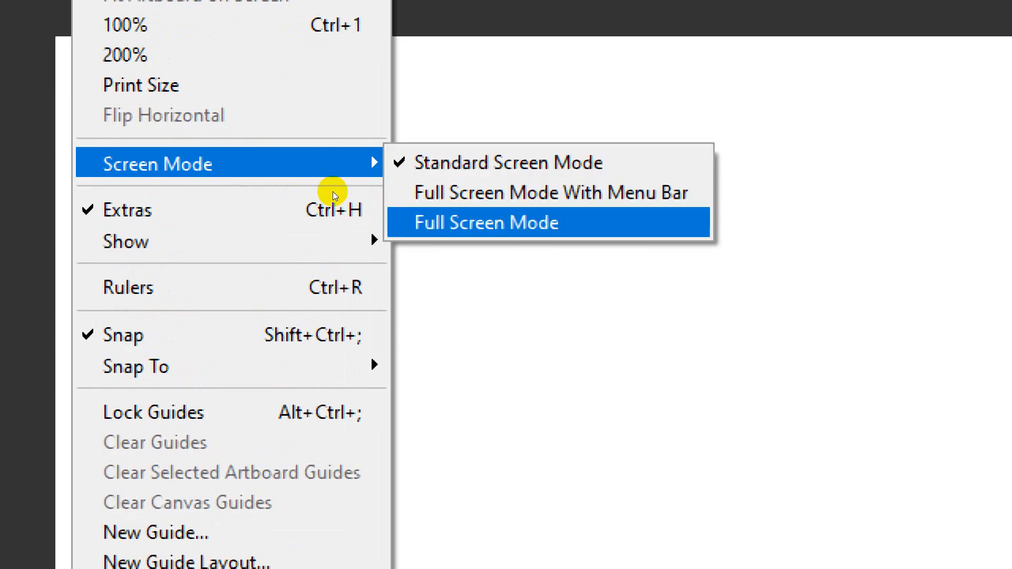
key("super+minus")
key("super+minus")
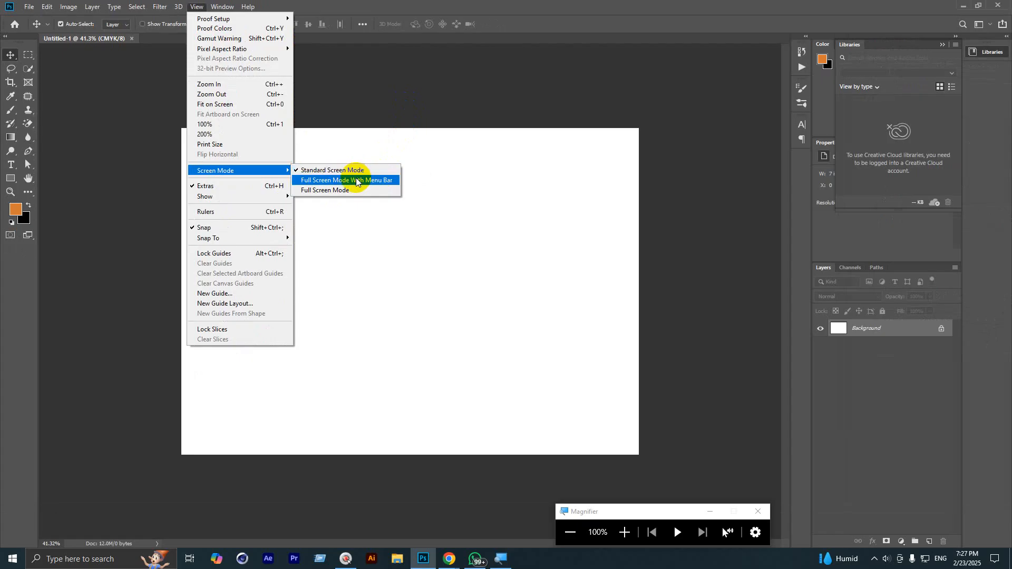
Step: Switch to Full Screen Mode With Menu Bar, turn off Magnifier, then choose Full Screen Mode
left_click(356, 180)
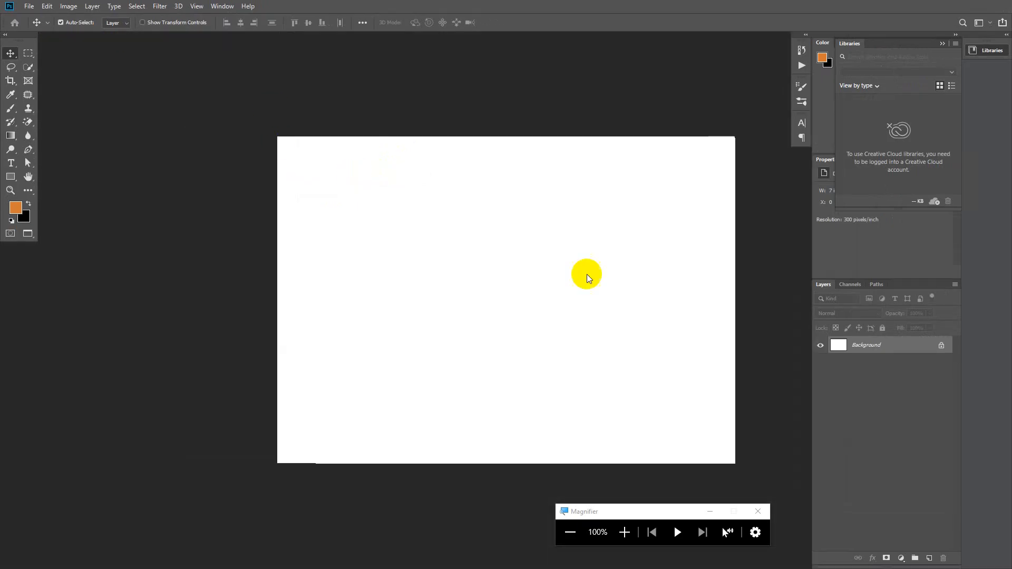
left_click(757, 511)
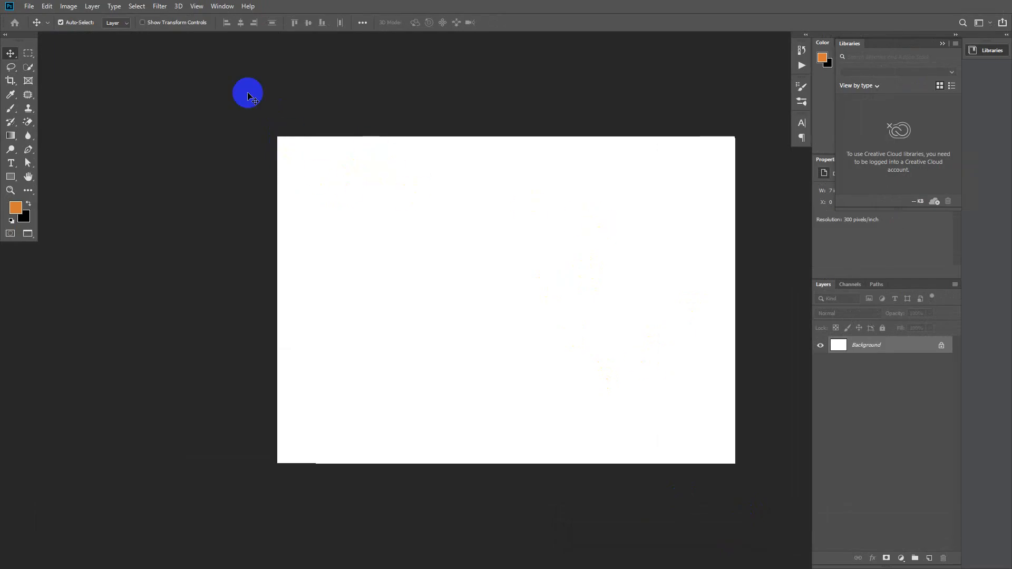
left_click(196, 5)
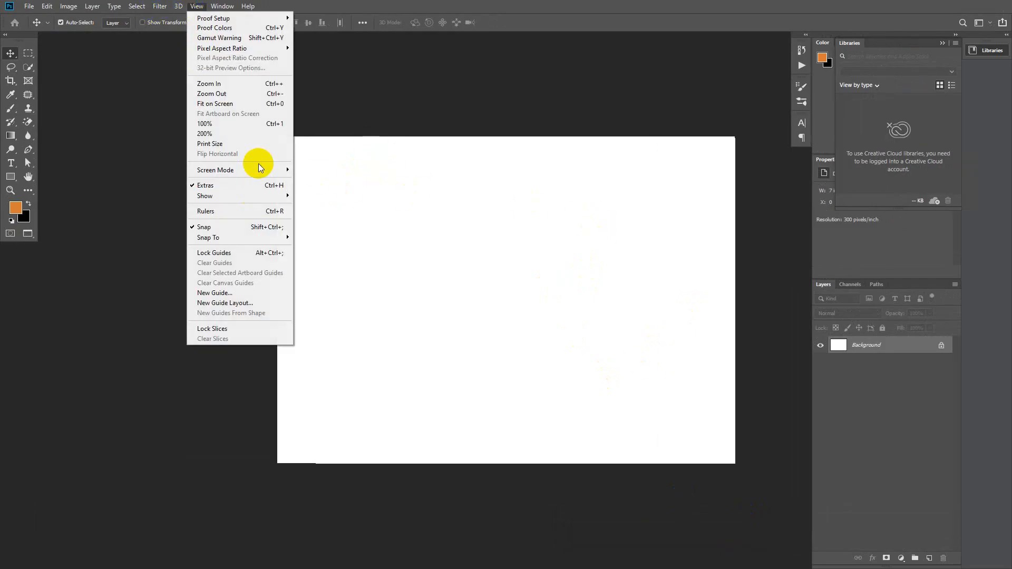
mouse_move(259, 172)
left_click(328, 189)
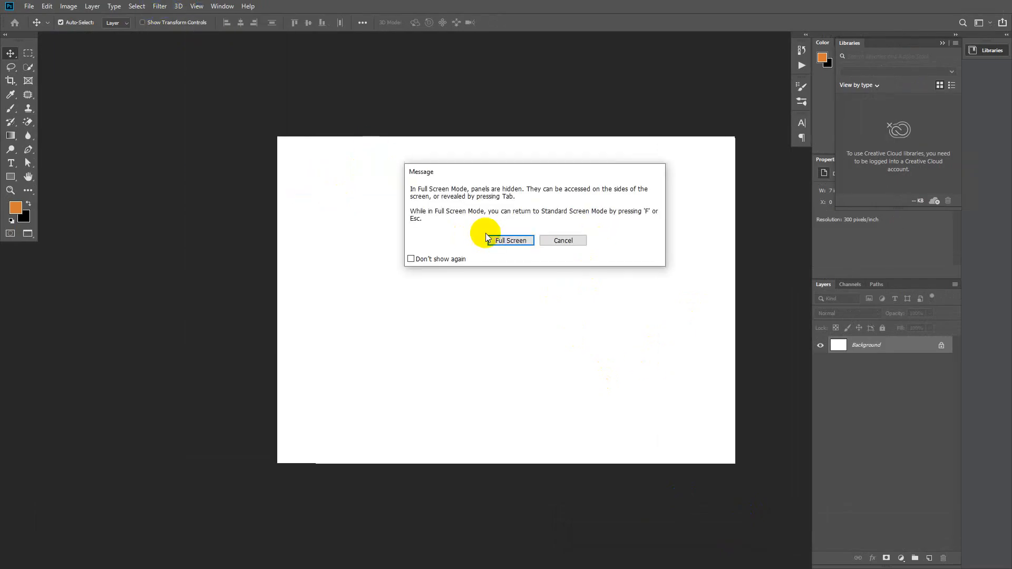
left_click_drag(564, 175, 524, 210)
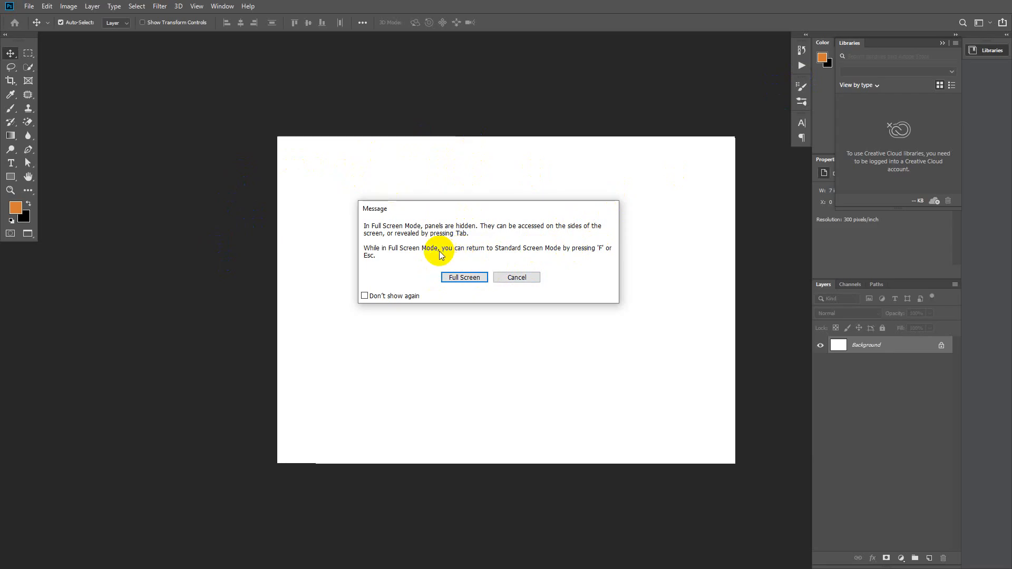
Step: Enter Full Screen, exit with Esc, then cycle screen modes with F, ending in Full Screen
left_click(456, 277)
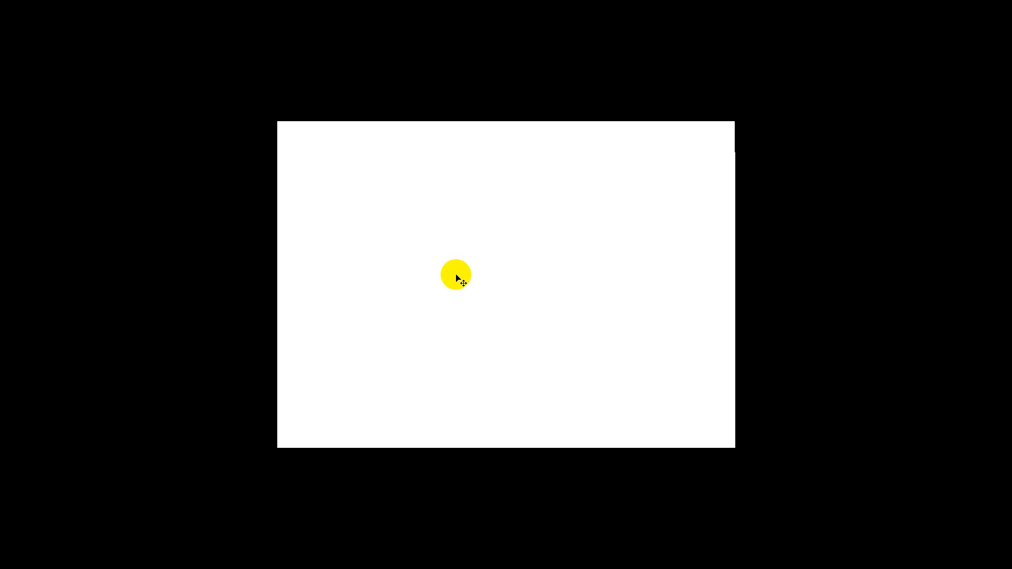
key("Escape")
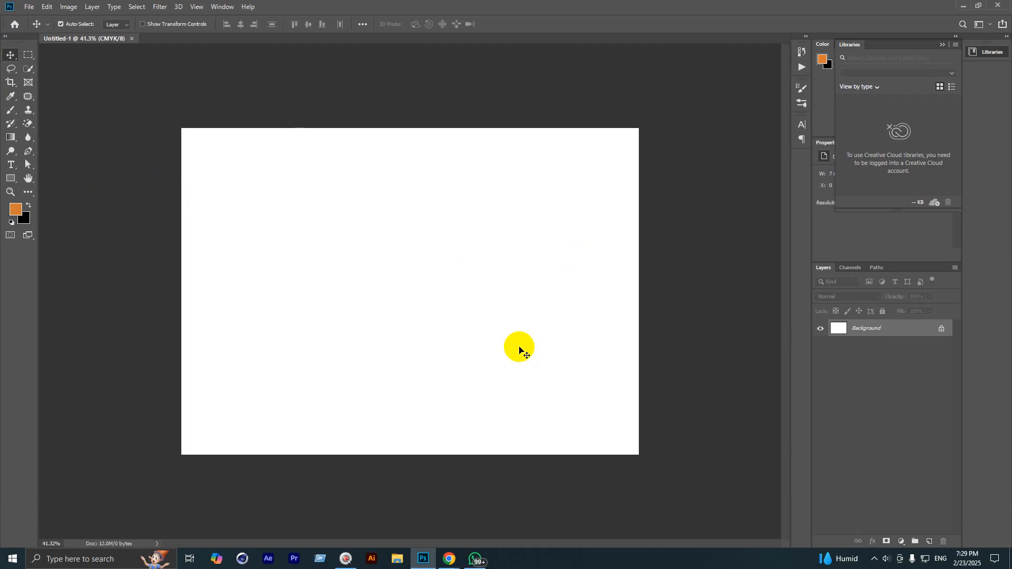
key("f")
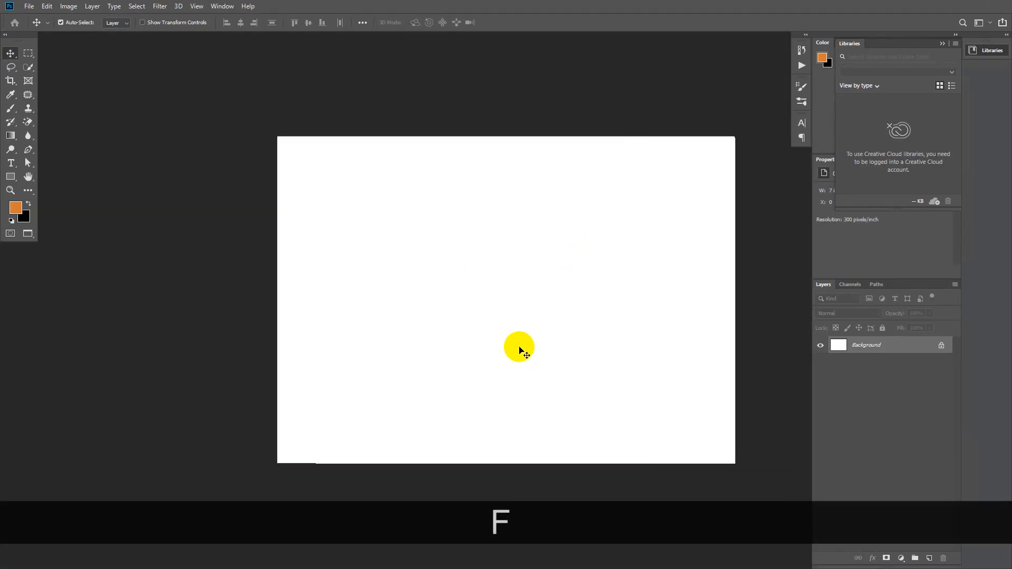
key("f")
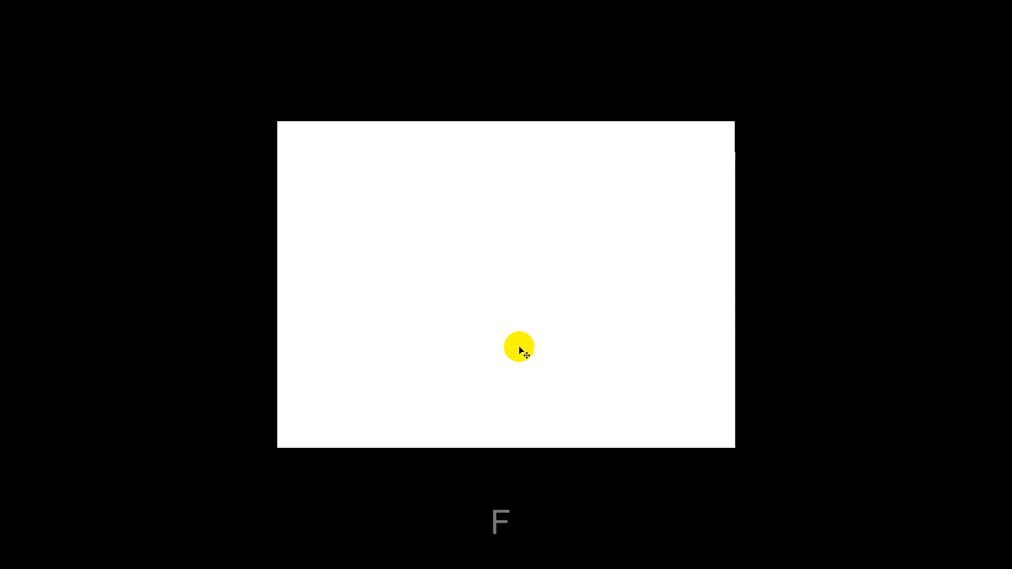
key("f")
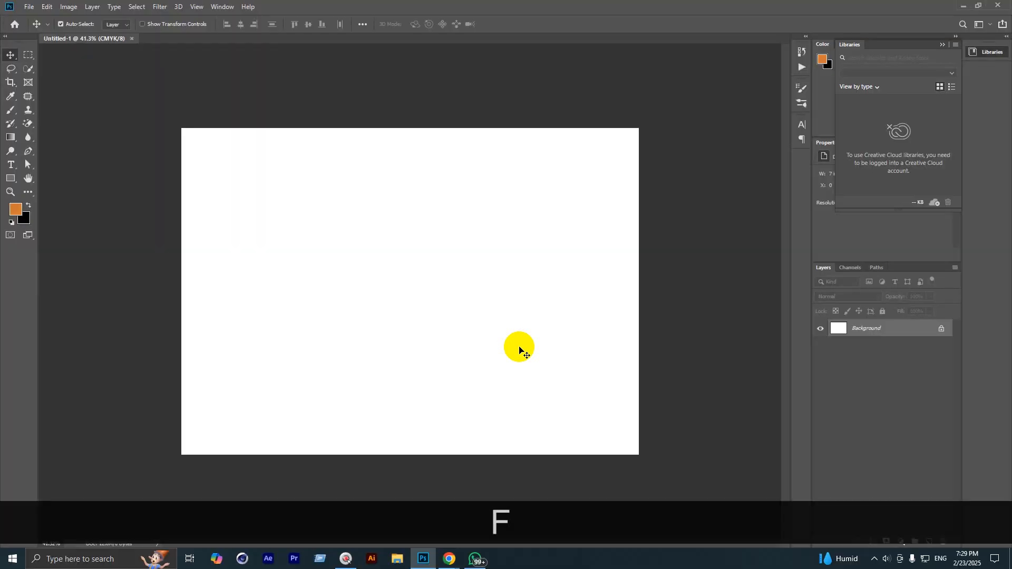
key("f")
key("f")
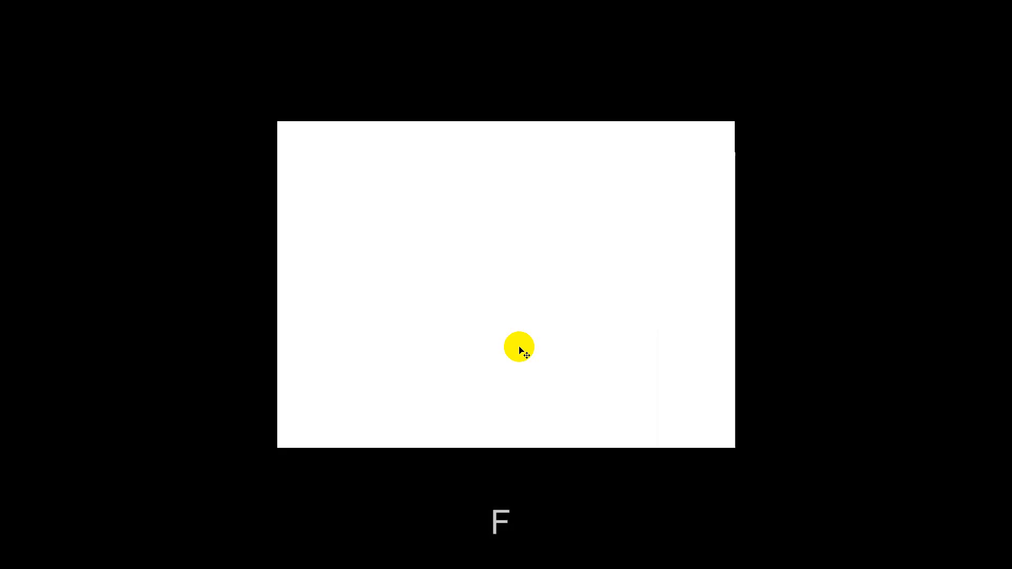
key("f")
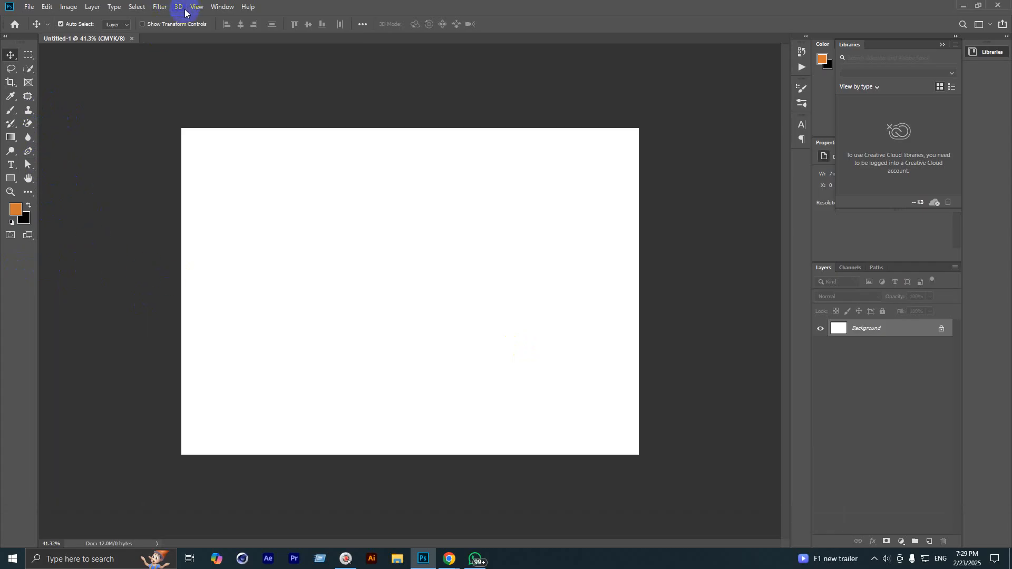
Step: Zoom and pan the blank page by dragging and with the Hand tool, then reselect Move
scroll(249, 264, "up", 3)
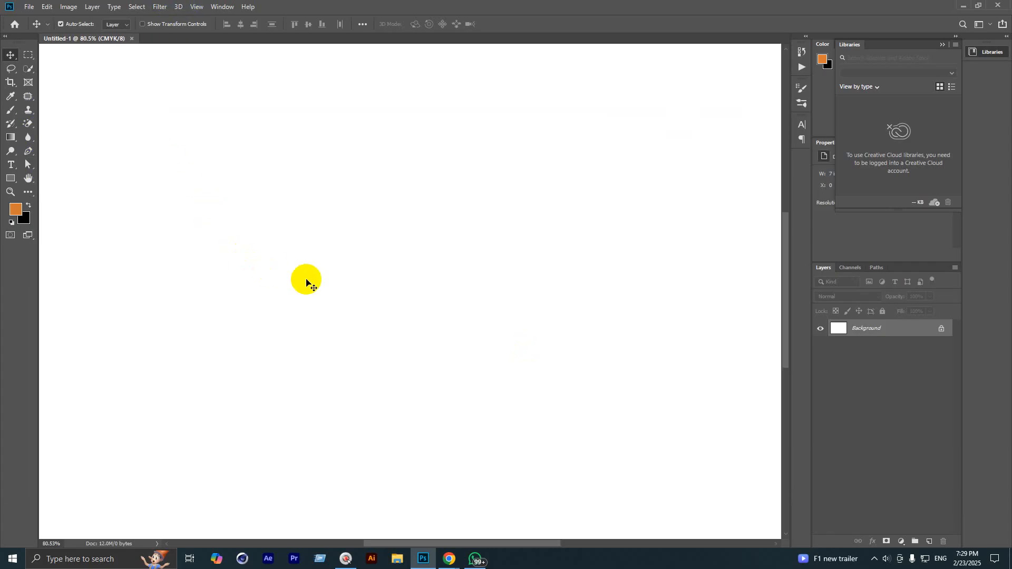
scroll(315, 298, "down", 2)
scroll(315, 296, "up", 3)
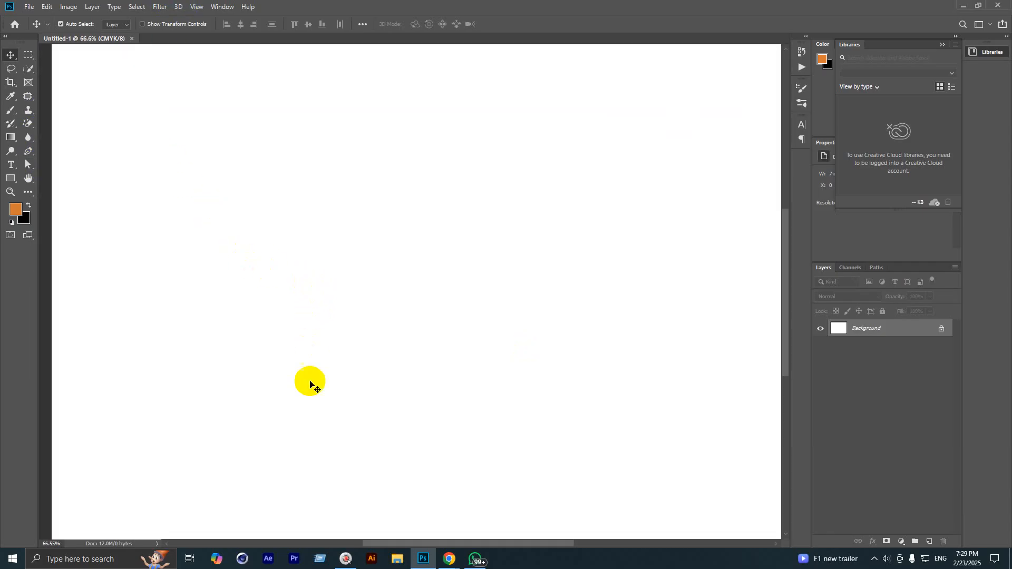
left_click_drag(276, 468, 477, 172)
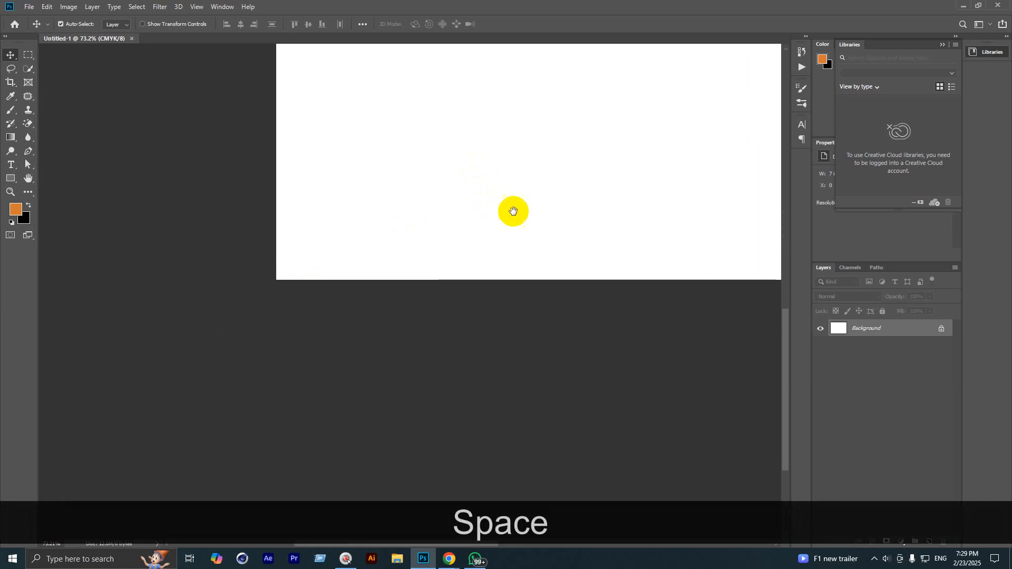
left_click_drag(598, 216, 310, 201)
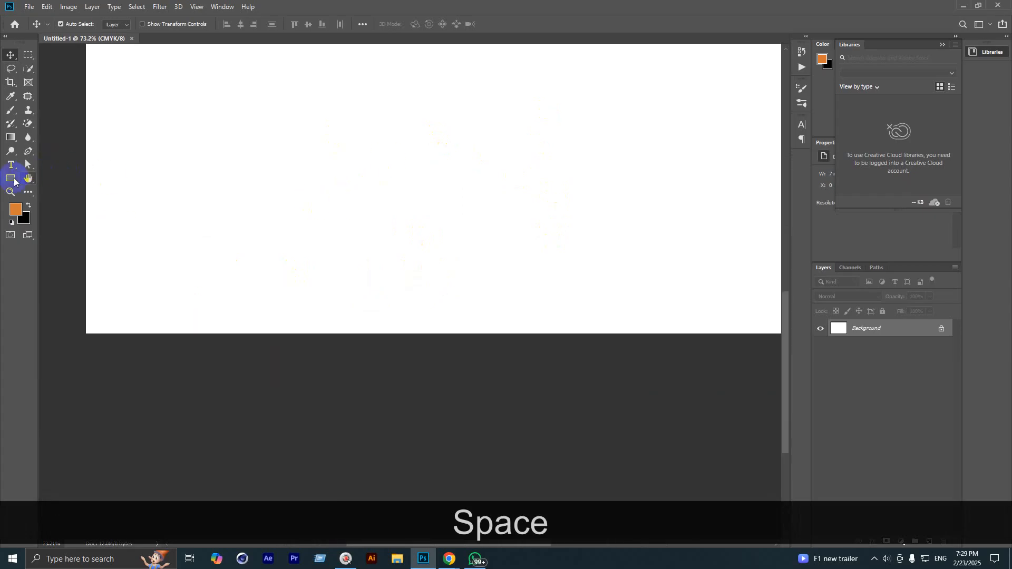
left_click(28, 178)
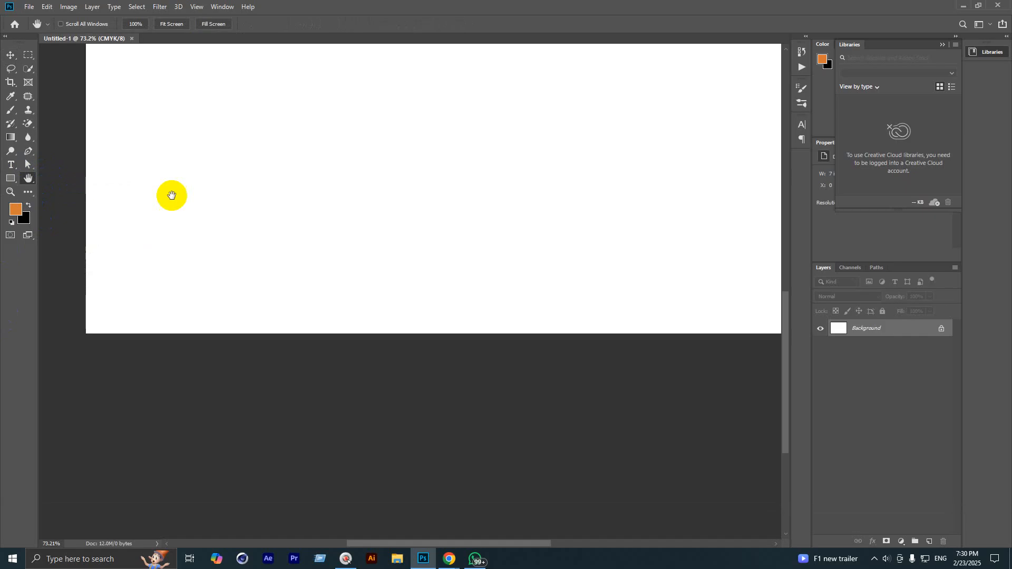
left_click_drag(169, 194, 292, 354)
left_click_drag(462, 161, 366, 251)
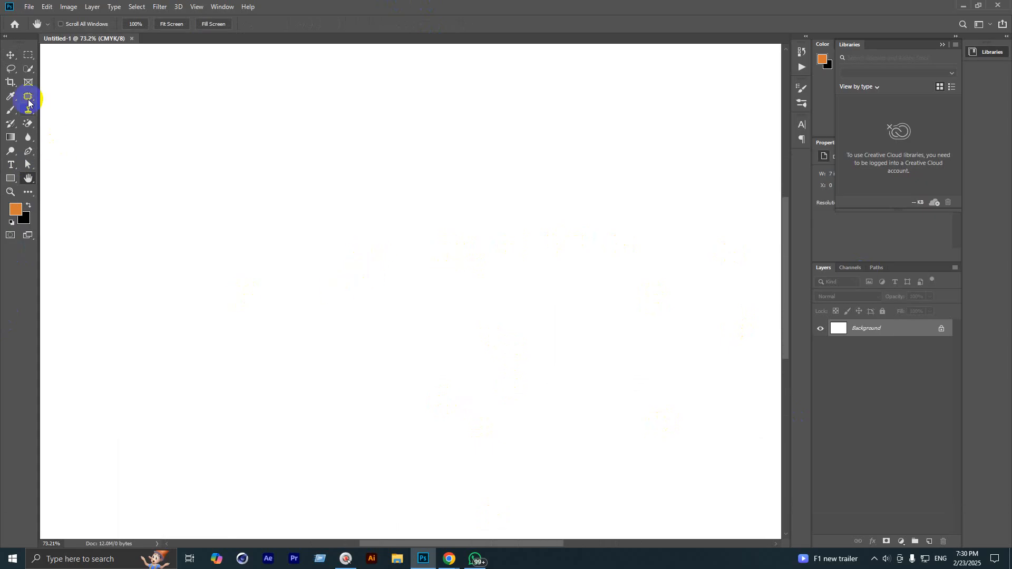
left_click(10, 55)
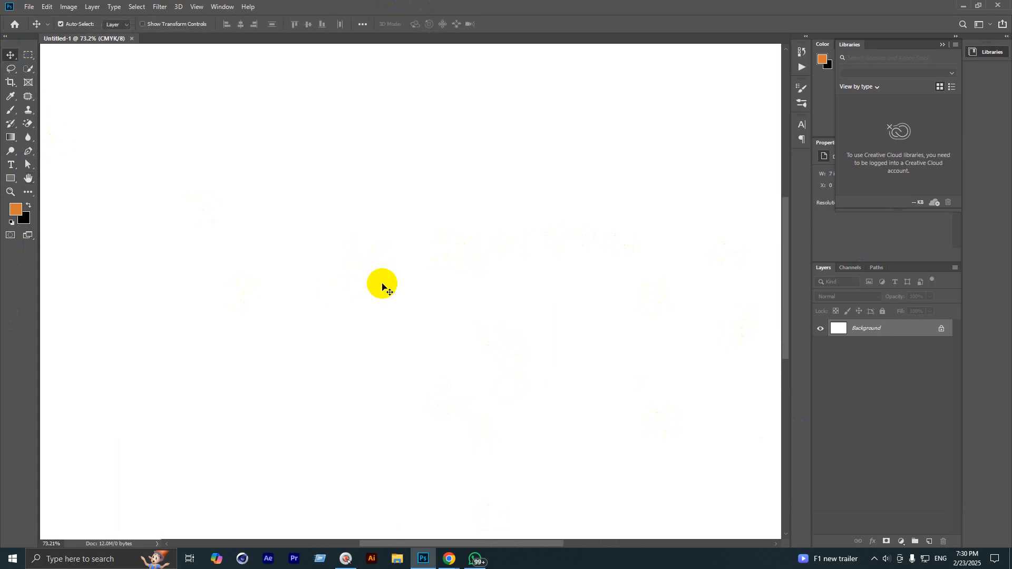
Step: Space-drag pan and zoom to see the whole page, then switch to Meet and back
key("space")
left_click_drag(382, 285, 363, 351)
scroll(368, 332, "down", 8)
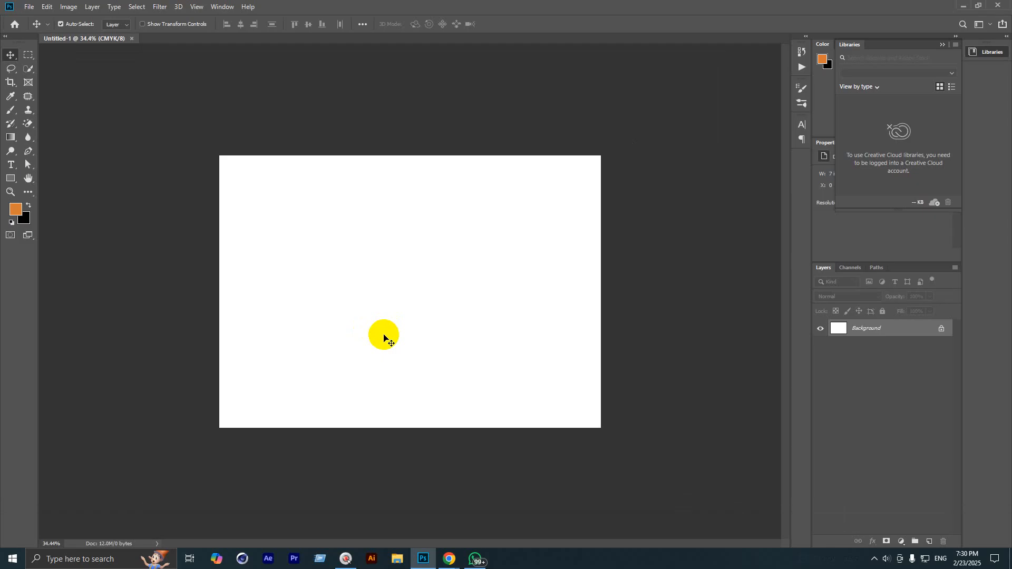
scroll(235, 355, "up", 2)
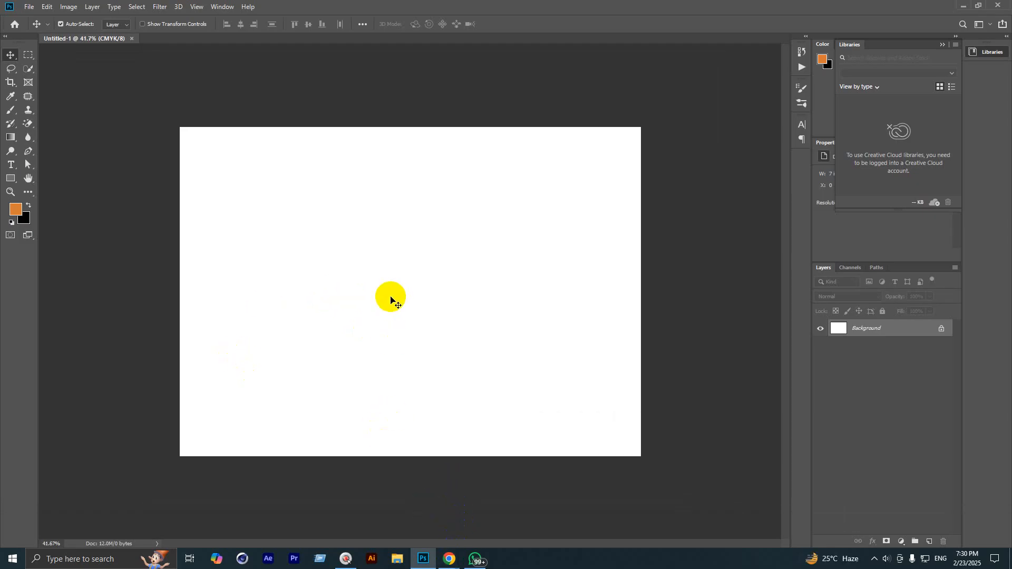
left_click(450, 560)
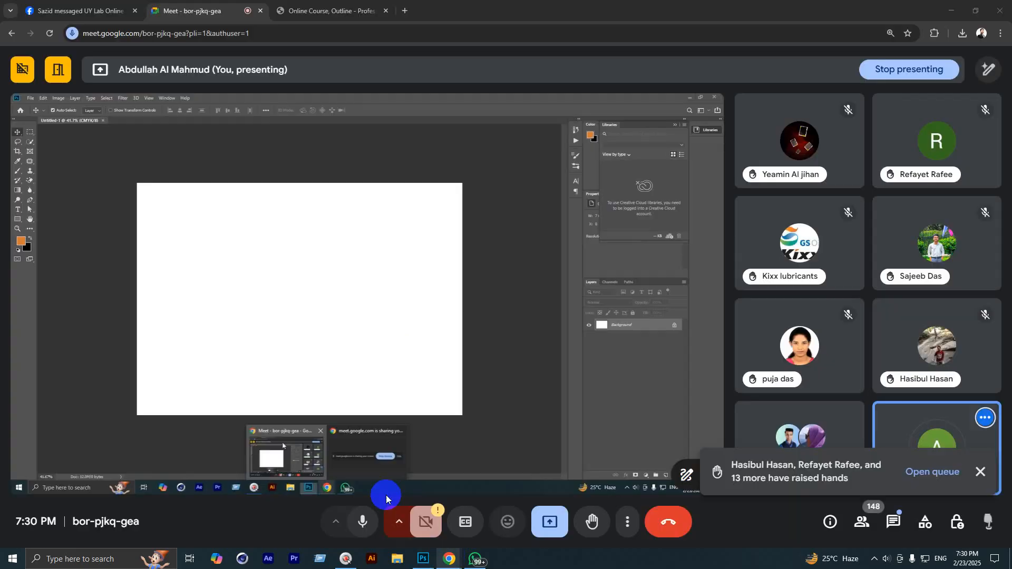
left_click(424, 558)
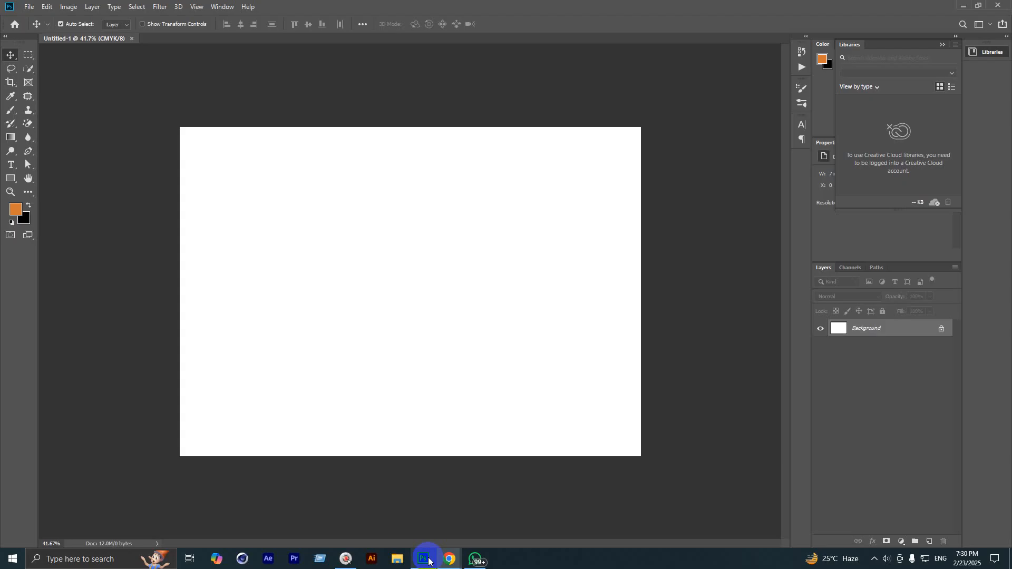
Step: Show the File menu's commands, briefly magnifying the screen to point them out
left_click(29, 7)
left_click(56, 27)
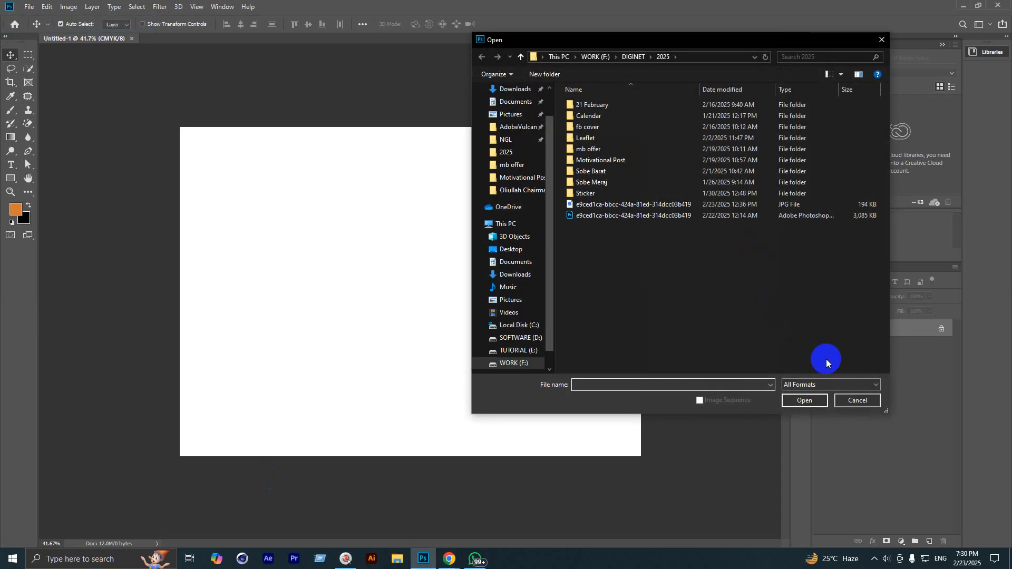
left_click(861, 399)
left_click(29, 6)
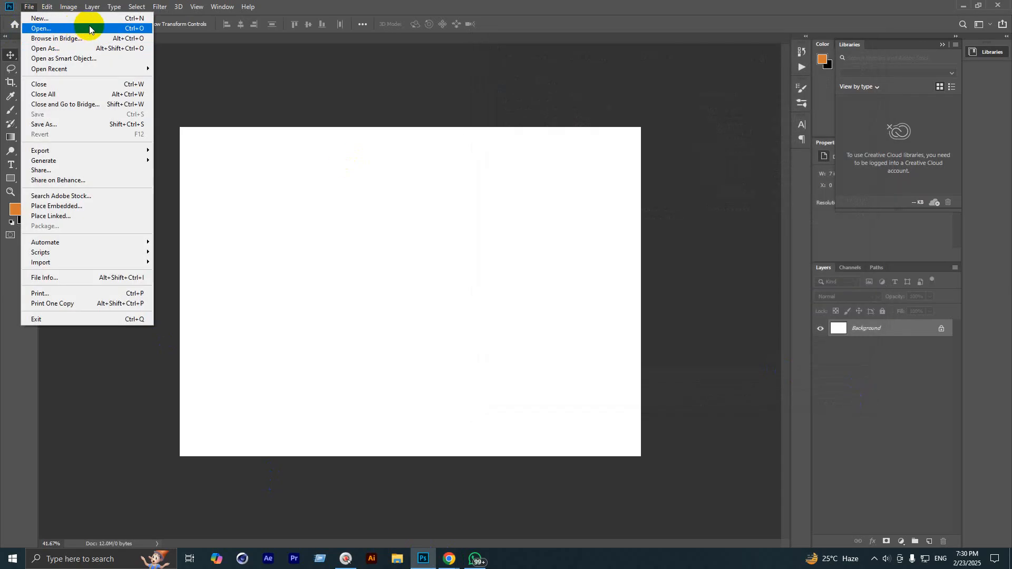
key("super+equal")
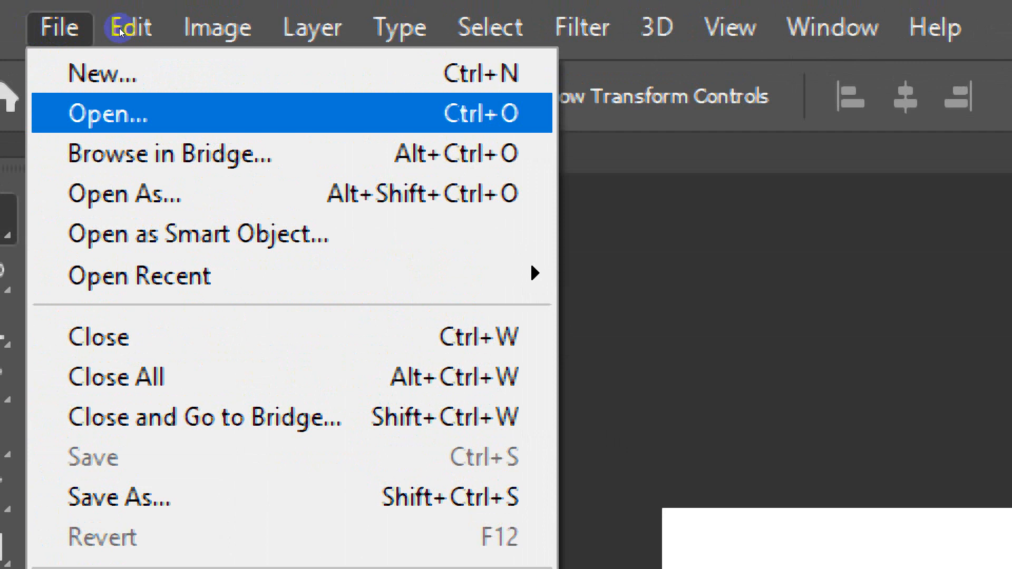
key("super+minus")
key("super+minus")
key("super+minus")
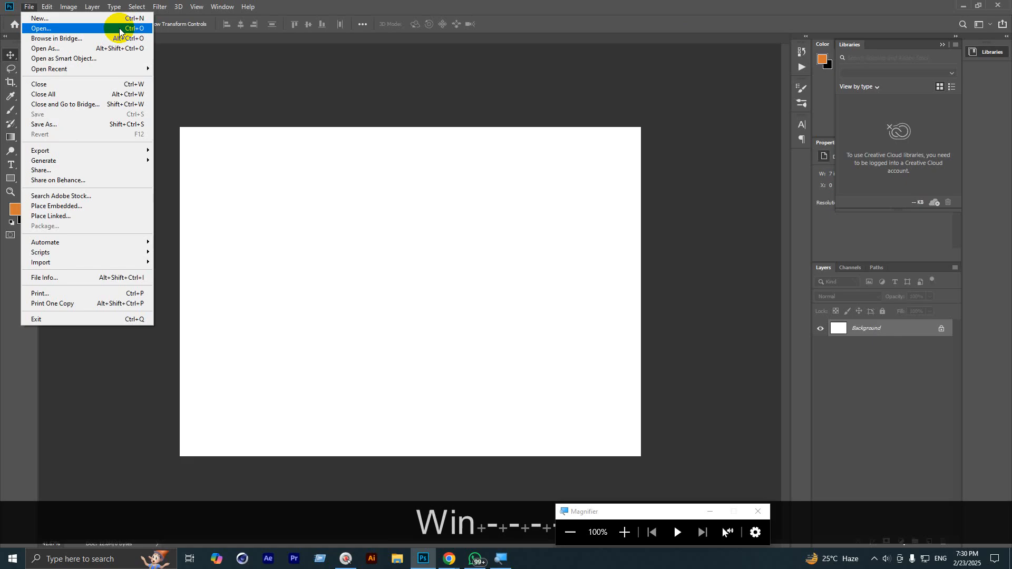
Step: Open the Batman poster PNG from the Desktop folder
left_click(121, 28)
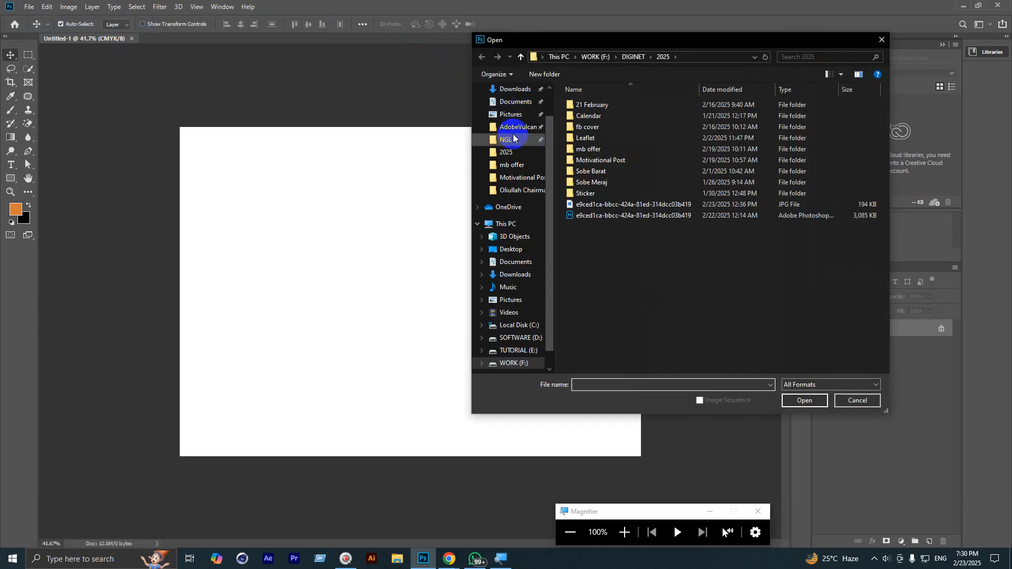
scroll(511, 137, "up", 2)
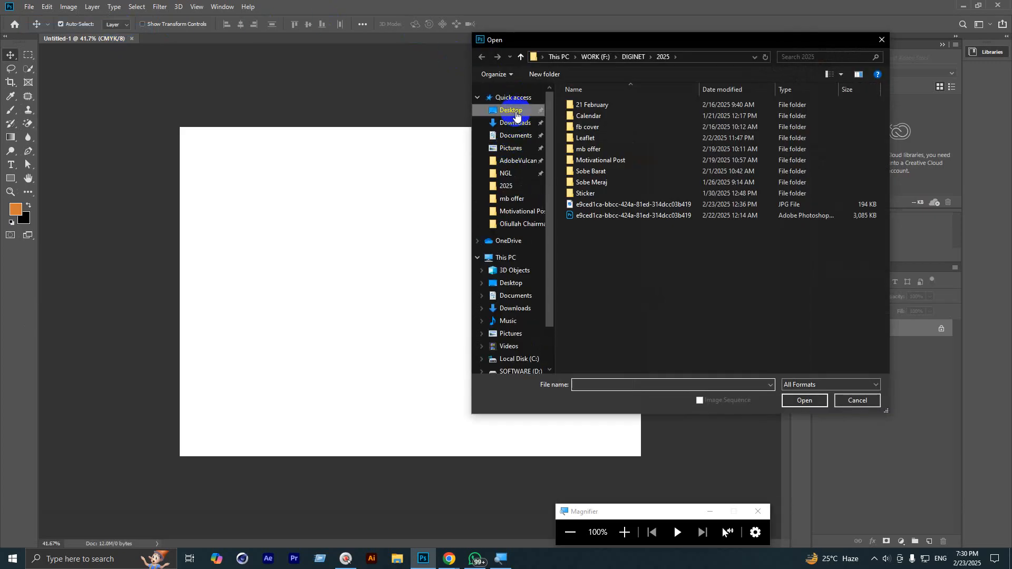
left_click(515, 110)
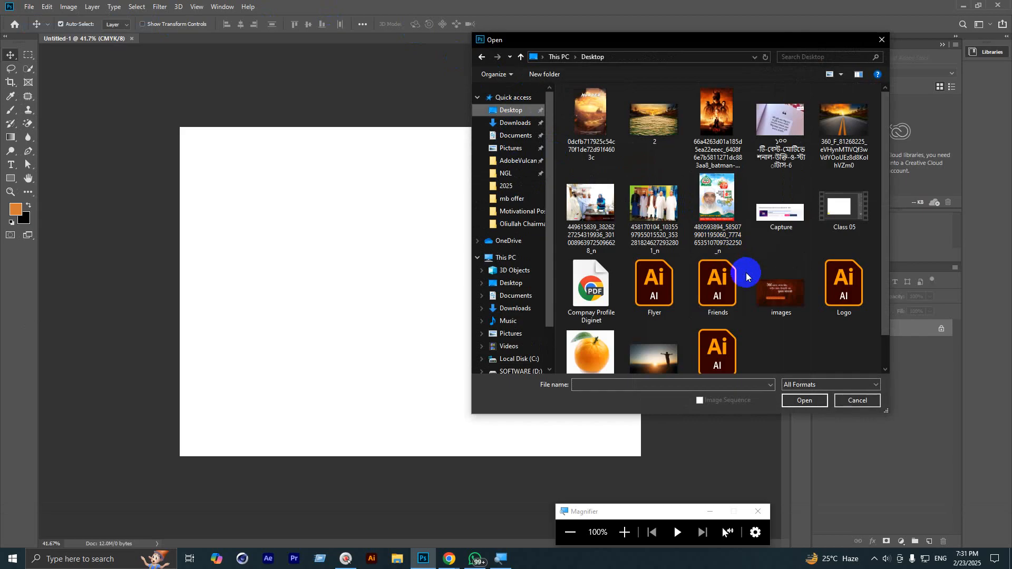
scroll(754, 305, "down", 1)
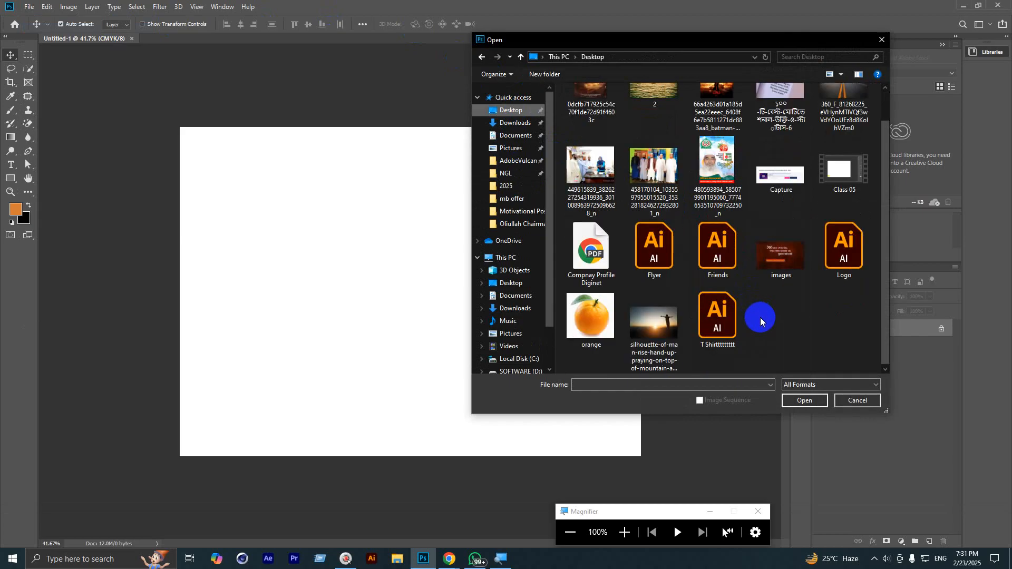
scroll(591, 319, "up", 1)
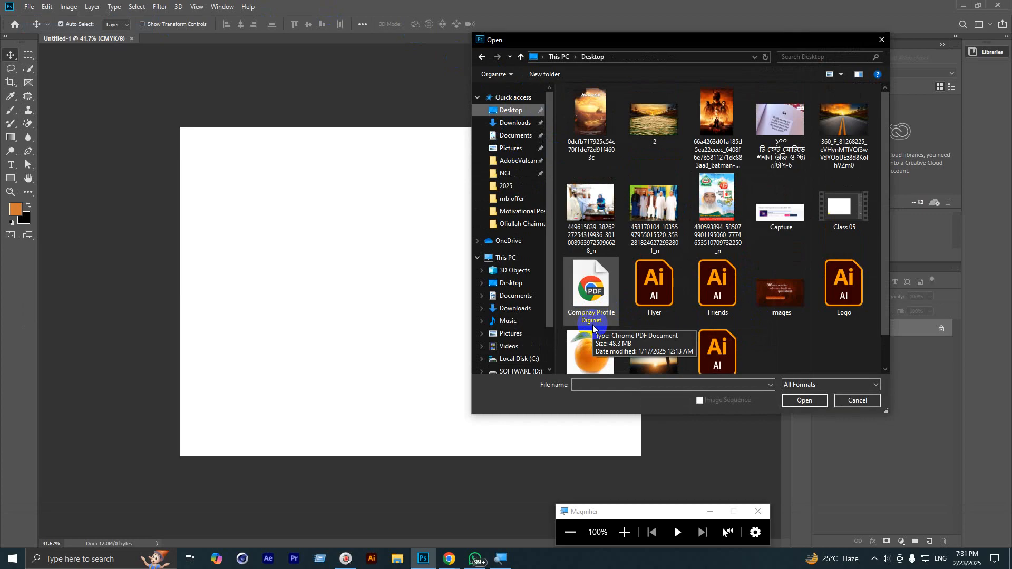
double_click(717, 121)
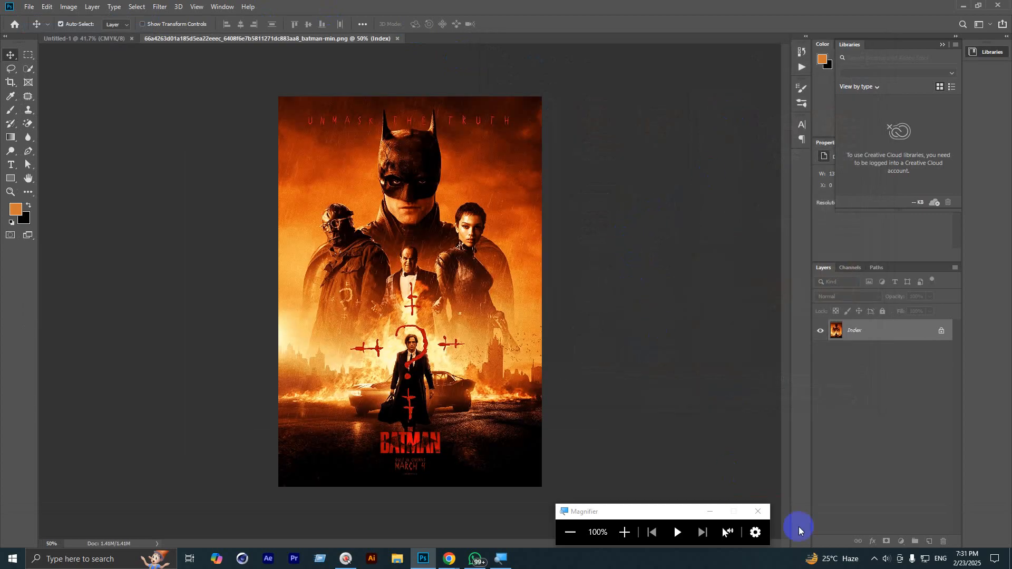
Step: Zoom repeatedly in on the Penguin and back out, finishing at 66.7% on the whole poster
left_click(759, 512)
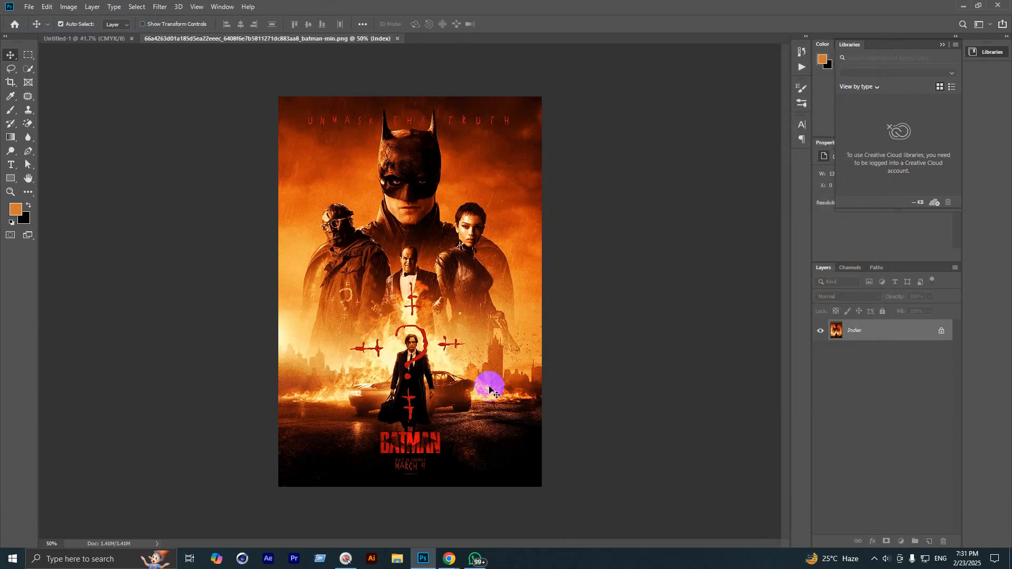
key("ctrl+plus")
key("ctrl+plus")
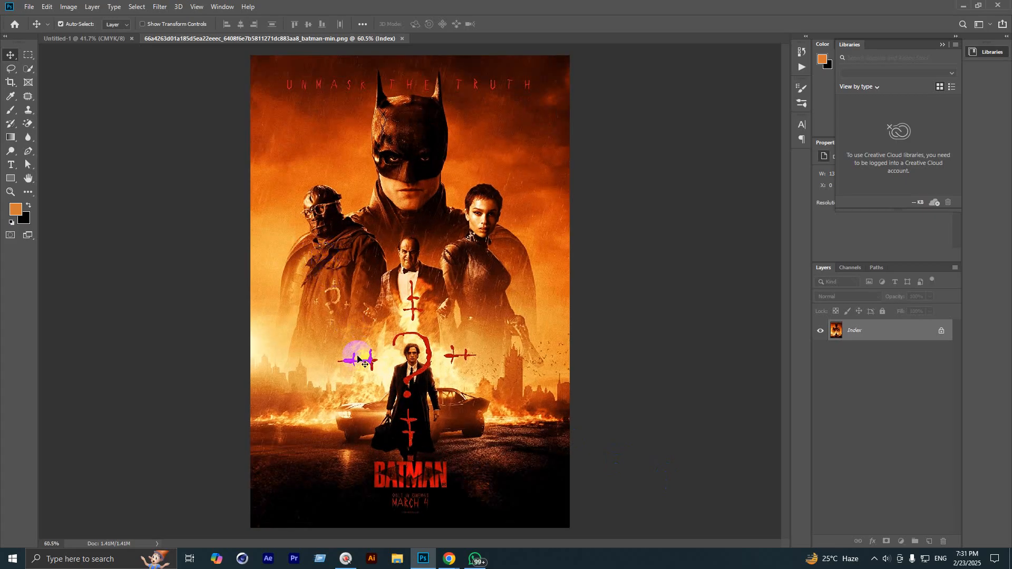
key("ctrl+plus")
key("ctrl+plus")
key("ctrl+plus")
key("ctrl+plus")
key("ctrl+plus")
key("ctrl+plus")
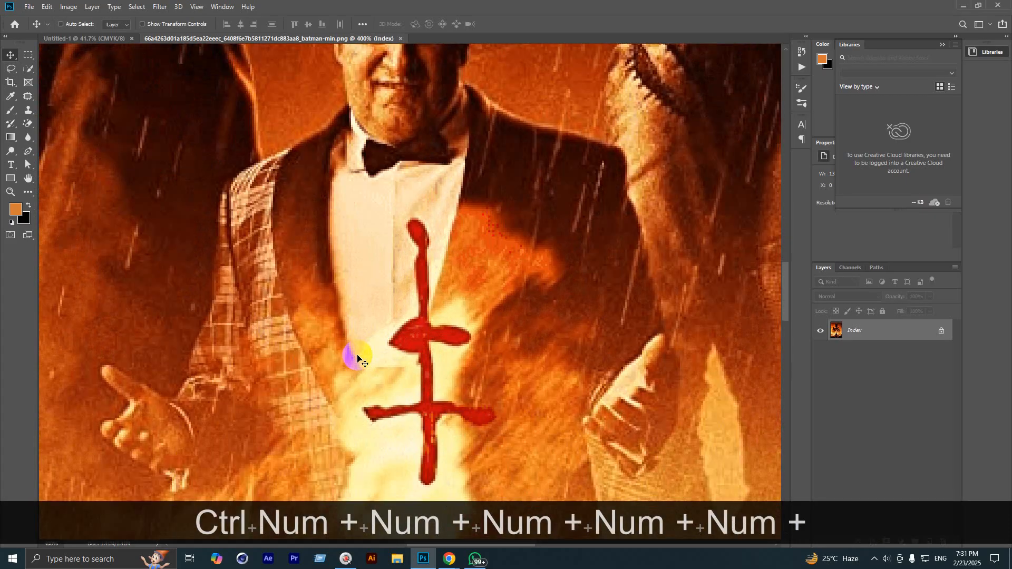
key("ctrl+minus")
key("ctrl+minus")
key("ctrl+minus")
key("ctrl+minus")
key("ctrl+minus")
key("ctrl+minus")
key("ctrl+minus")
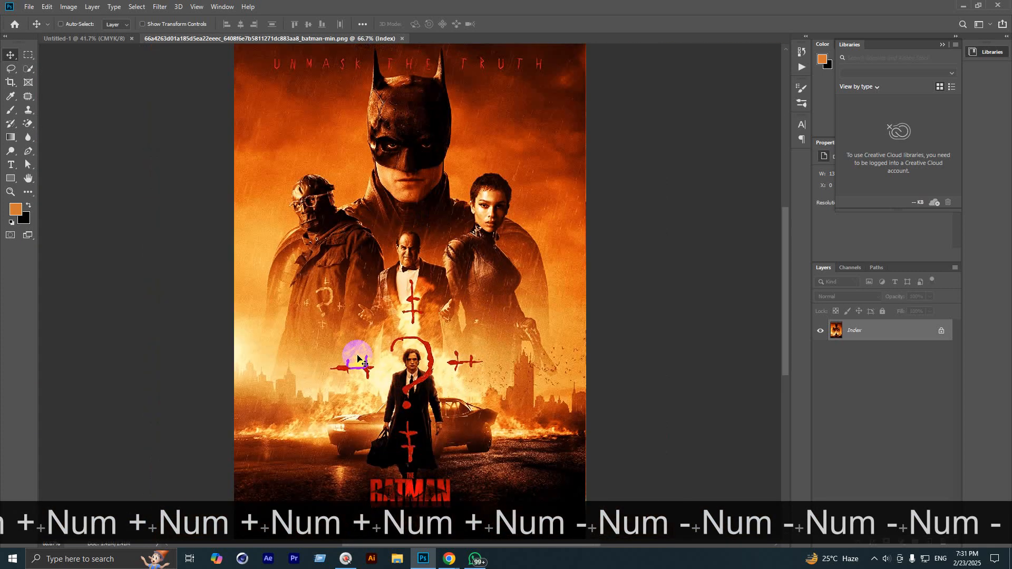
key("ctrl+minus")
key("ctrl+minus")
key("ctrl+plus")
key("ctrl+plus")
key("ctrl+plus")
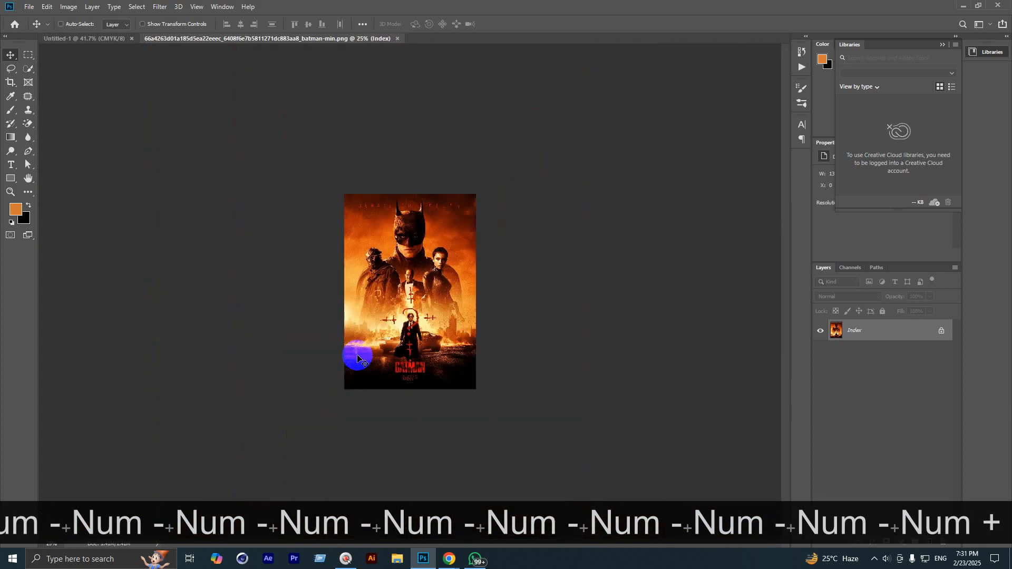
key("ctrl+plus")
key("ctrl+plus")
key("ctrl+plus")
key("ctrl+plus")
key("ctrl+plus")
key("ctrl+plus")
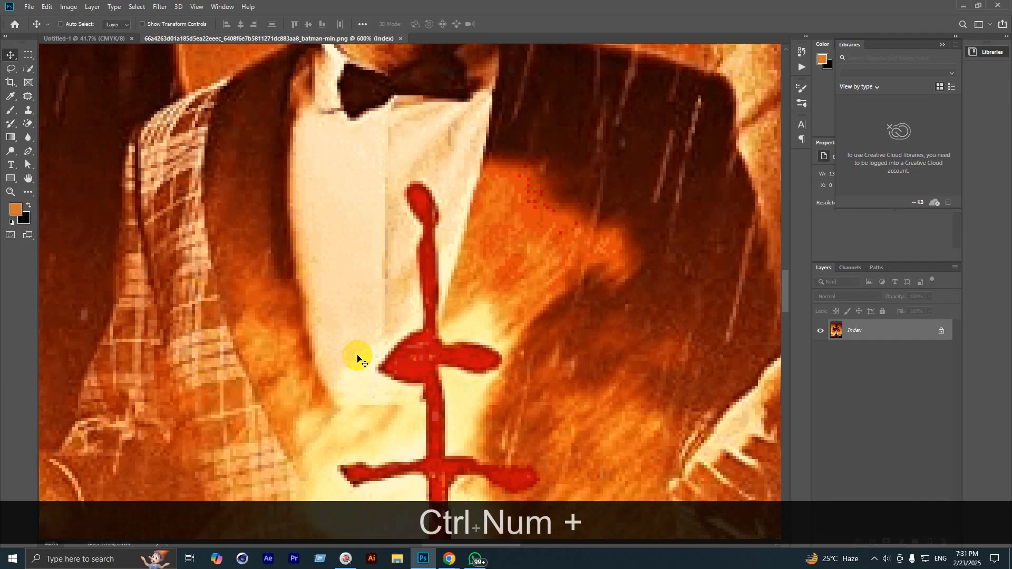
key("ctrl+minus")
key("ctrl+minus")
key("ctrl+minus")
key("ctrl+minus")
key("ctrl+minus")
key("ctrl+minus")
key("ctrl+minus")
key("ctrl+minus")
key("ctrl+minus")
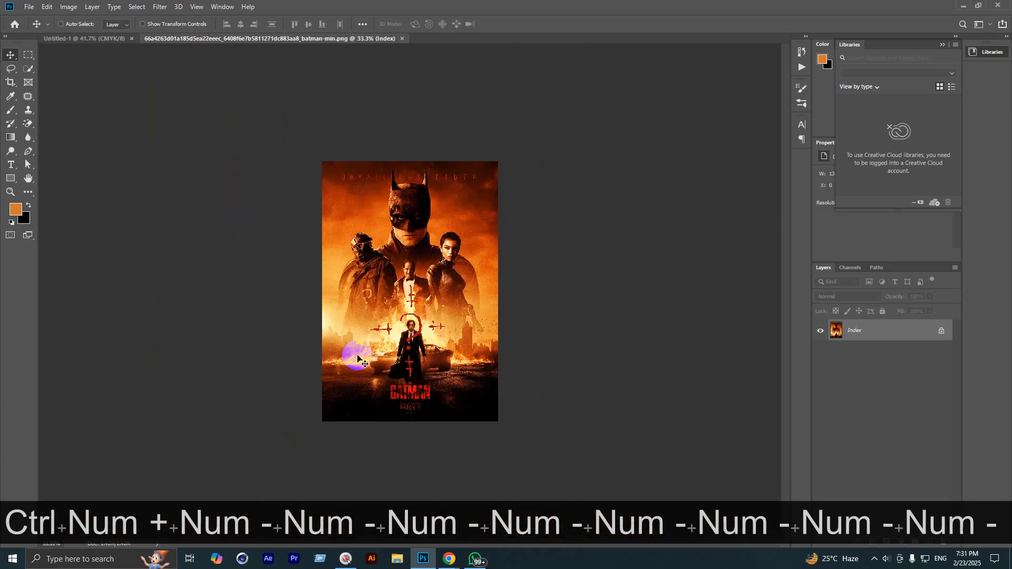
key("ctrl+plus")
key("ctrl+plus")
key("ctrl+plus")
key("ctrl+plus")
key("ctrl+plus")
key("ctrl+plus")
key("ctrl+minus")
key("ctrl+minus")
key("ctrl+minus")
key("ctrl+minus")
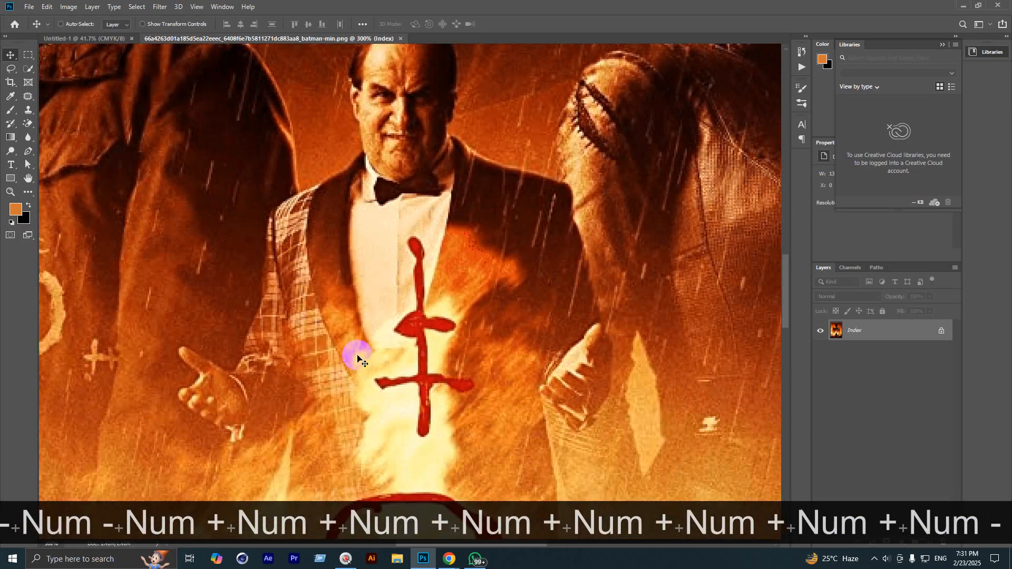
key("ctrl+plus")
key("ctrl+plus")
key("ctrl+plus")
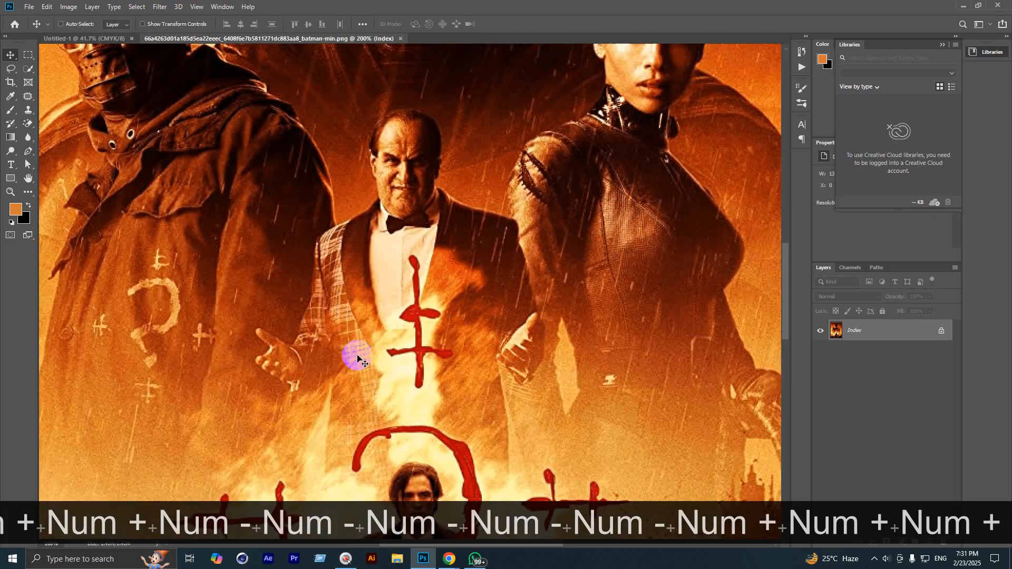
key("ctrl+plus")
key("ctrl+minus")
key("ctrl+minus")
key("ctrl+minus")
key("ctrl+minus")
key("ctrl+minus")
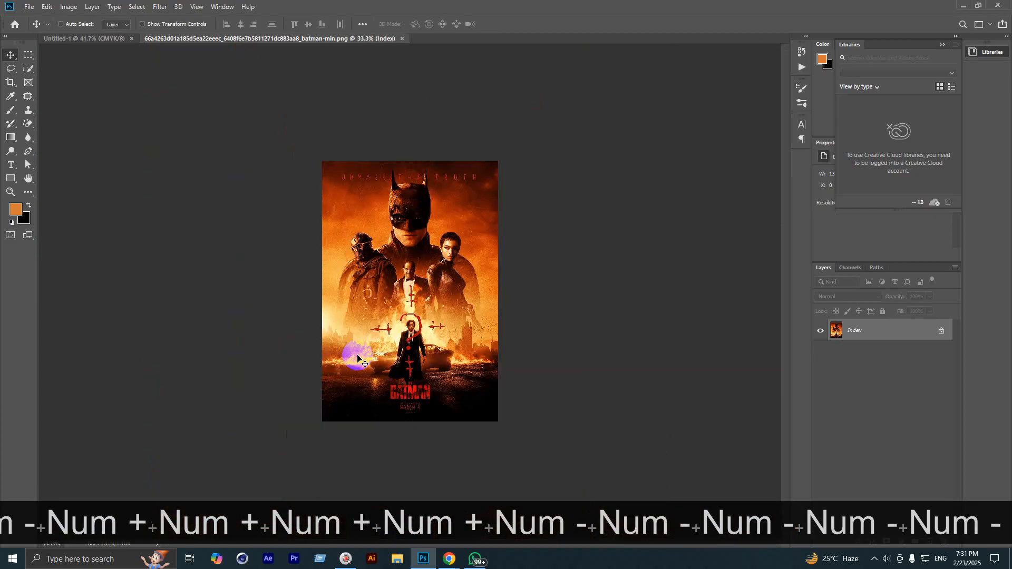
key("ctrl+plus")
key("ctrl+plus")
key("ctrl+plus")
key("ctrl+minus")
key("ctrl+minus")
key("ctrl+minus")
key("ctrl+minus")
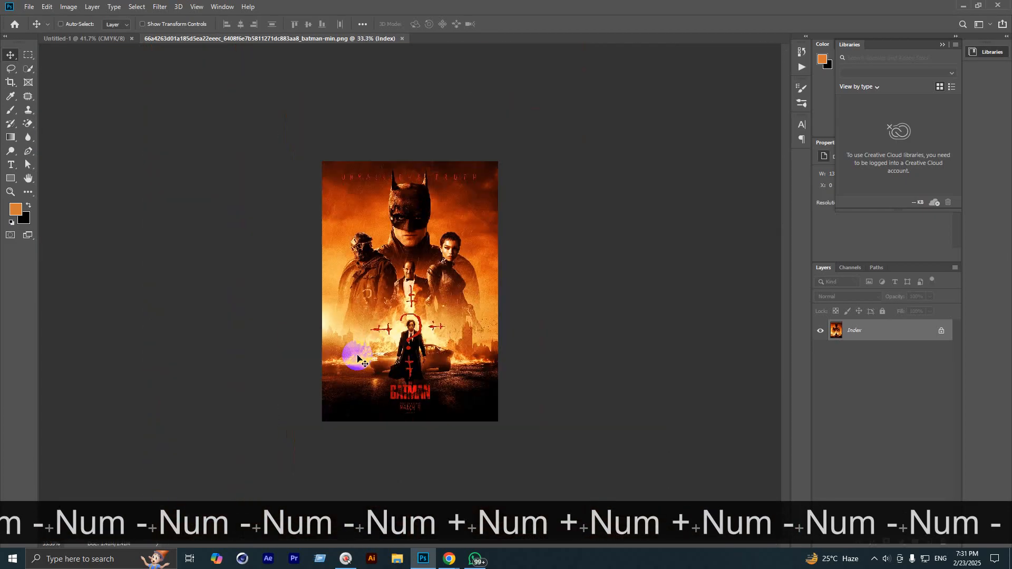
key("ctrl+plus")
key("ctrl+plus")
key("ctrl+plus")
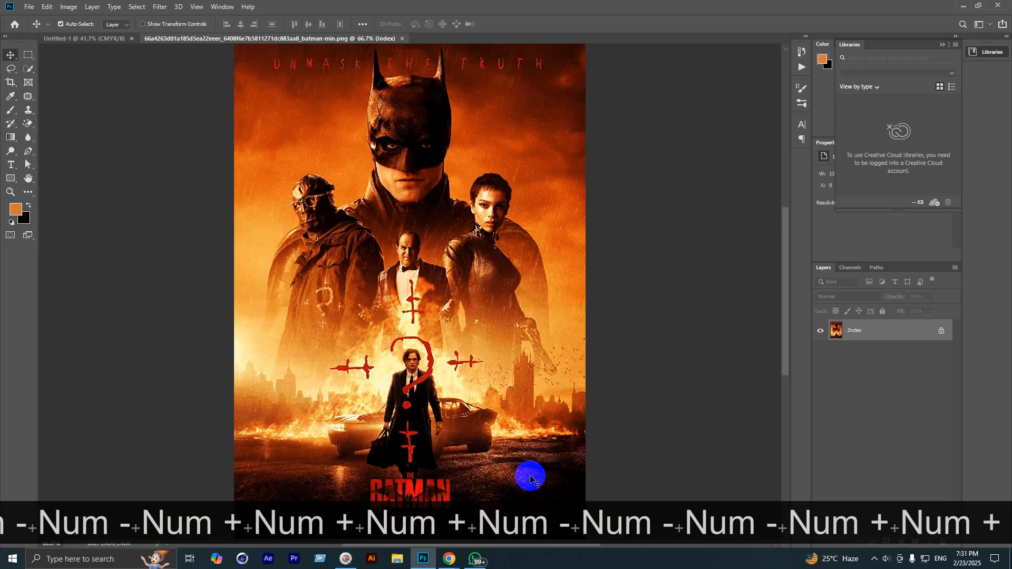
Step: Switch to the Google Meet call, show the chat messages, and dismiss the raised-hands notice
mouse_move(449, 559)
left_click(419, 529)
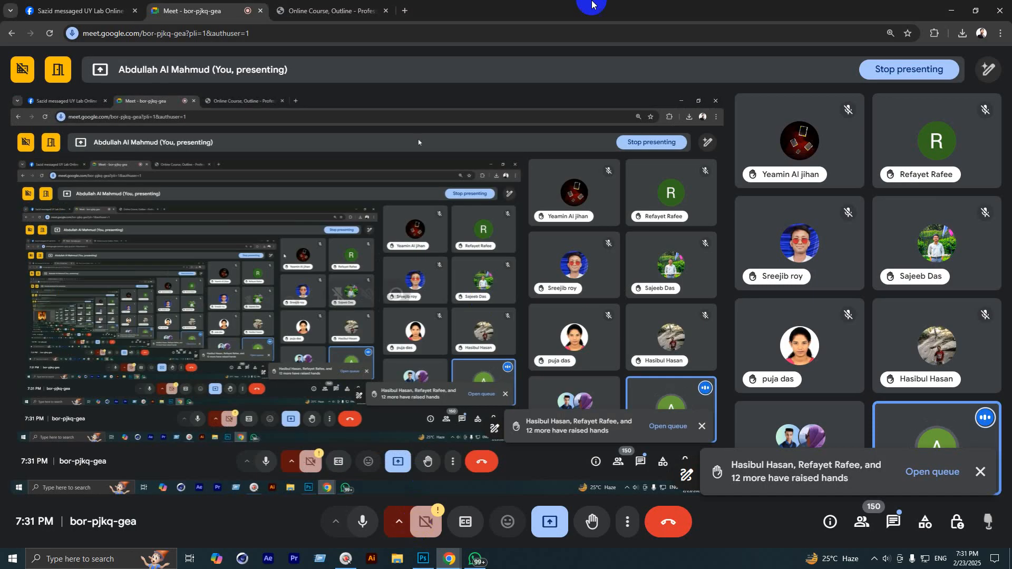
left_click(895, 521)
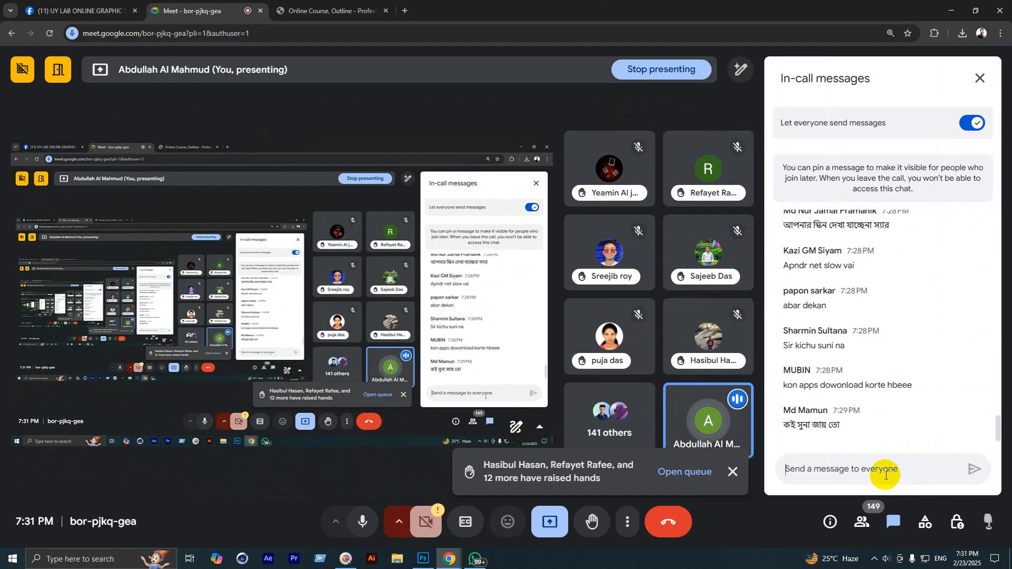
left_click(734, 469)
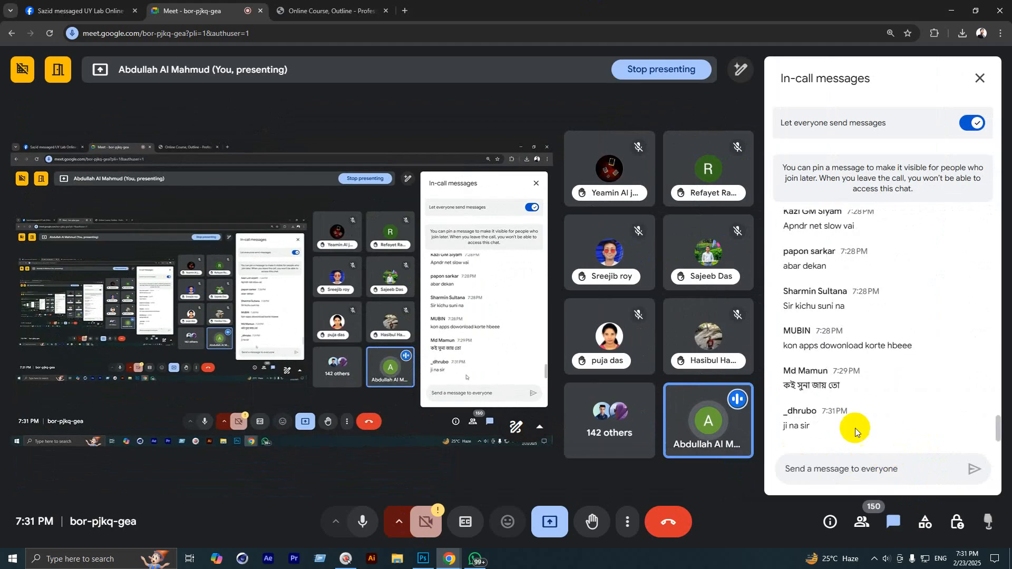
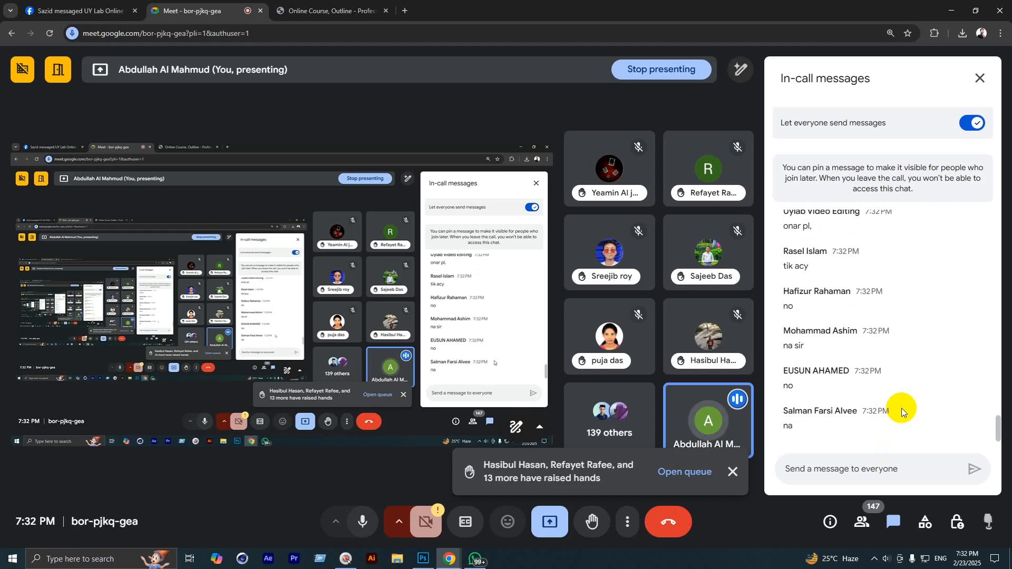
Step: Close the Meet in-call messages panel and bring Photoshop with the Batman poster to the front
left_click(979, 78)
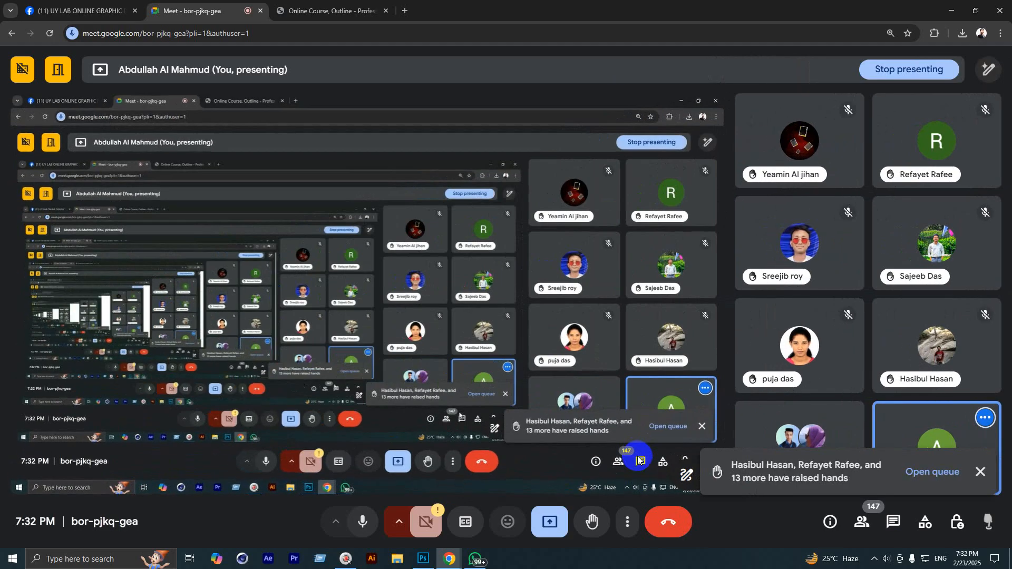
left_click(426, 560)
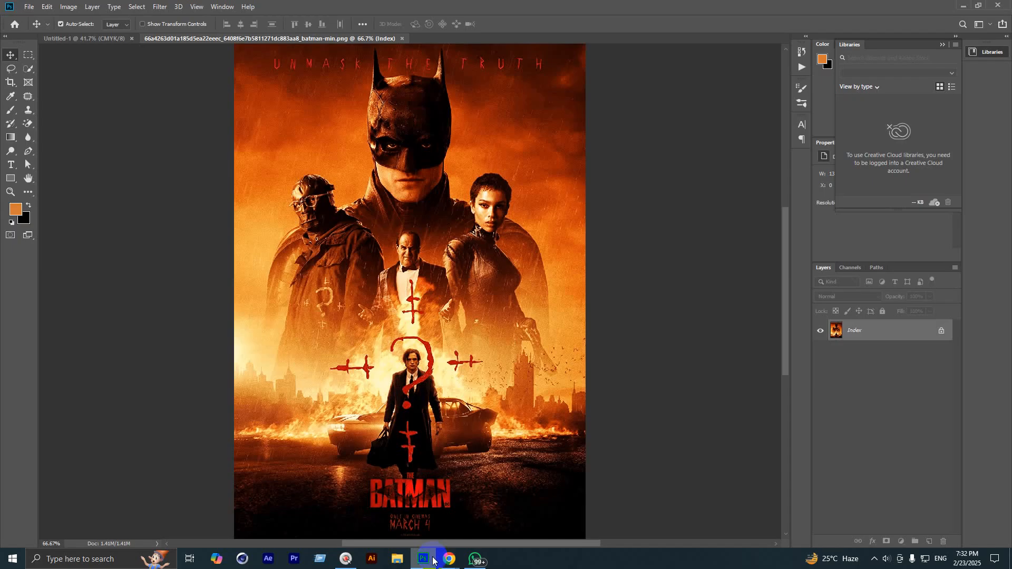
left_click(432, 560)
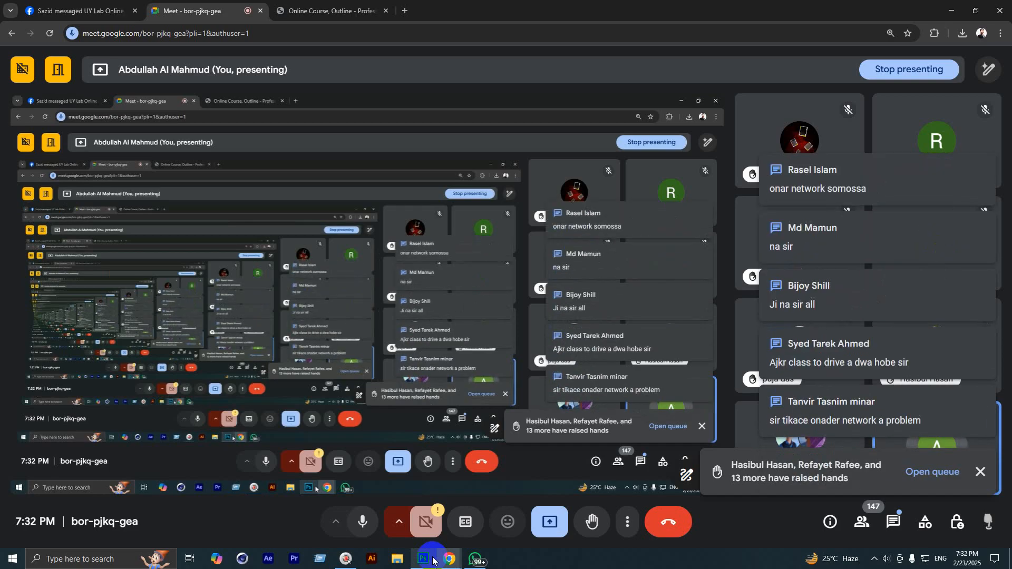
left_click(432, 560)
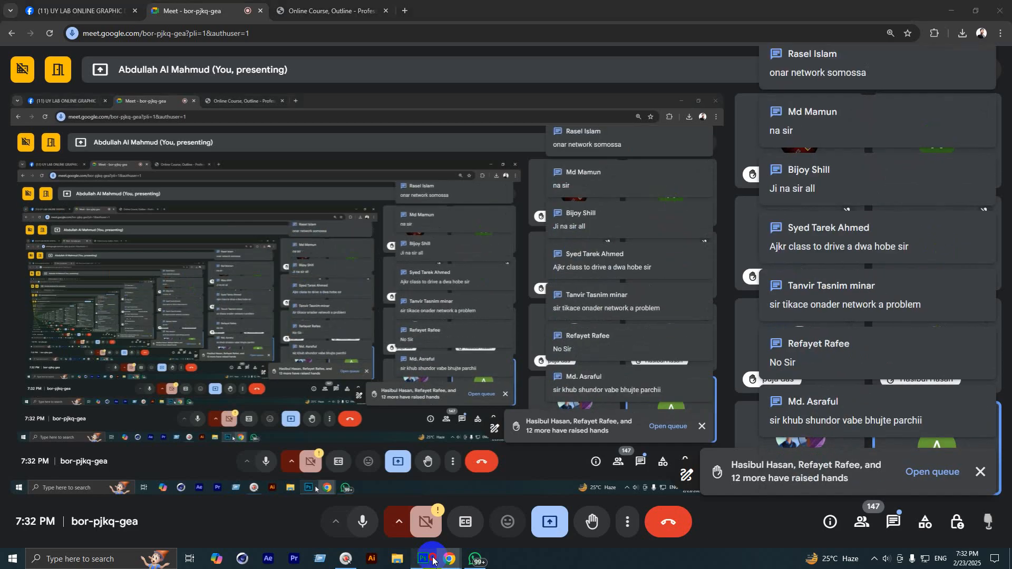
left_click(401, 510)
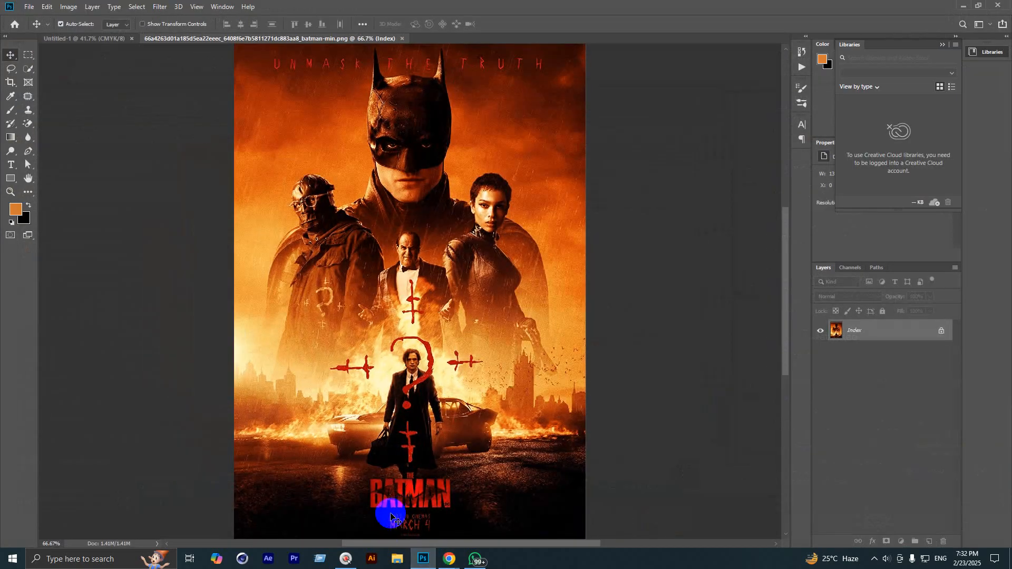
Step: Zoom in and out on the Batman poster with Ctrl+Num +/-, then select the Zoom tool
scroll(369, 316, "down", 3)
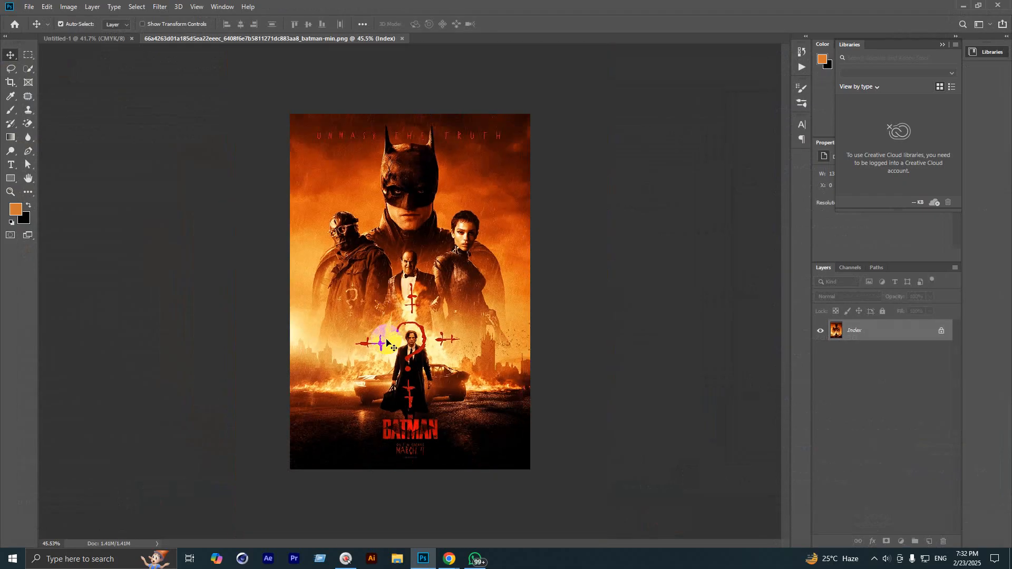
scroll(387, 344, "up", 3)
scroll(384, 356, "down", 1)
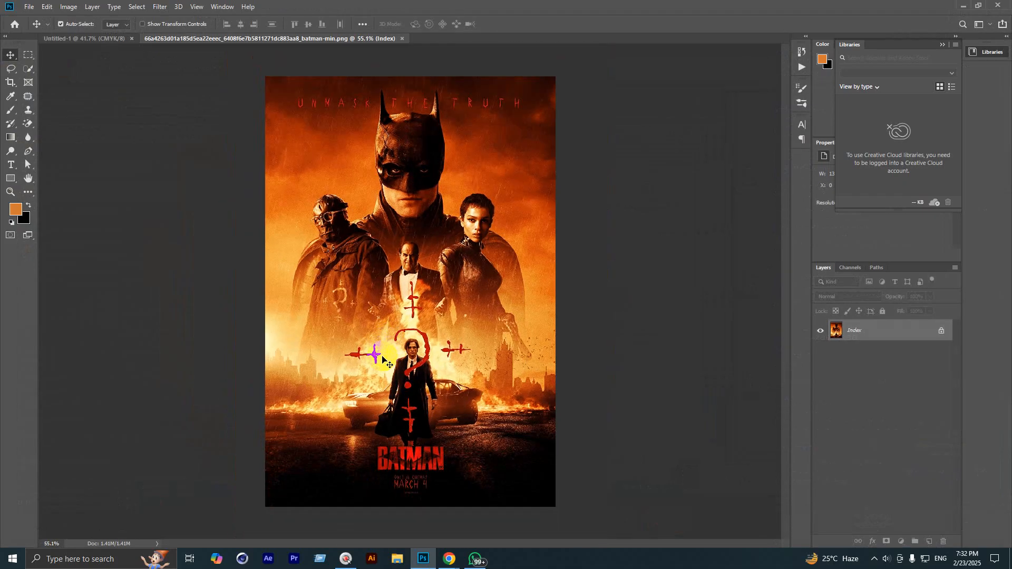
key("ctrl+KP_Add")
key("ctrl+KP_Add")
key("ctrl+KP_Add")
key("ctrl+KP_Add")
key("ctrl+KP_Add")
key("ctrl+KP_Subtract")
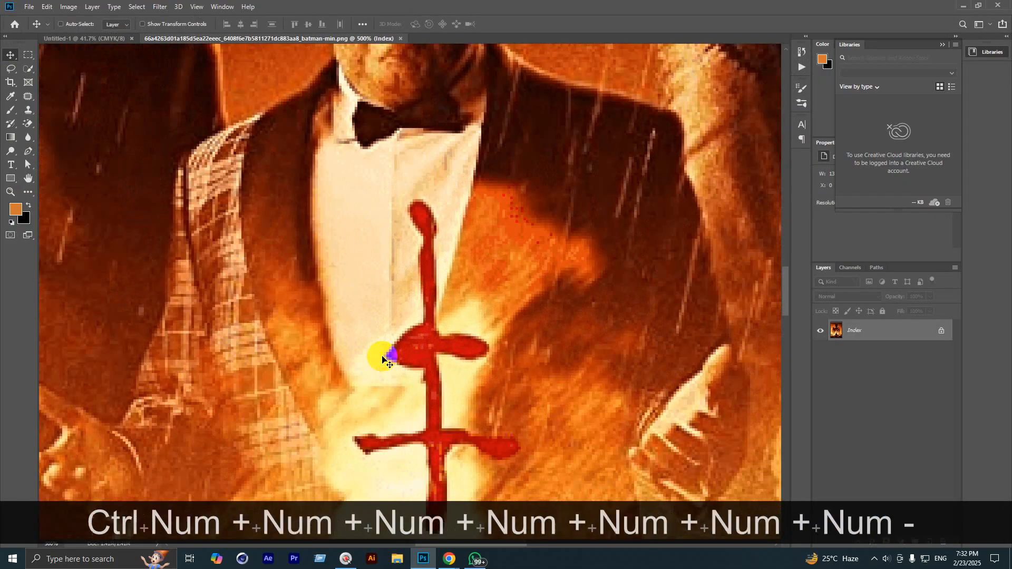
key("ctrl+KP_Subtract")
key("ctrl+KP_Subtract")
key("ctrl+KP_Subtract")
key("ctrl+KP_Subtract")
key("ctrl+KP_Subtract")
key("ctrl+KP_Subtract")
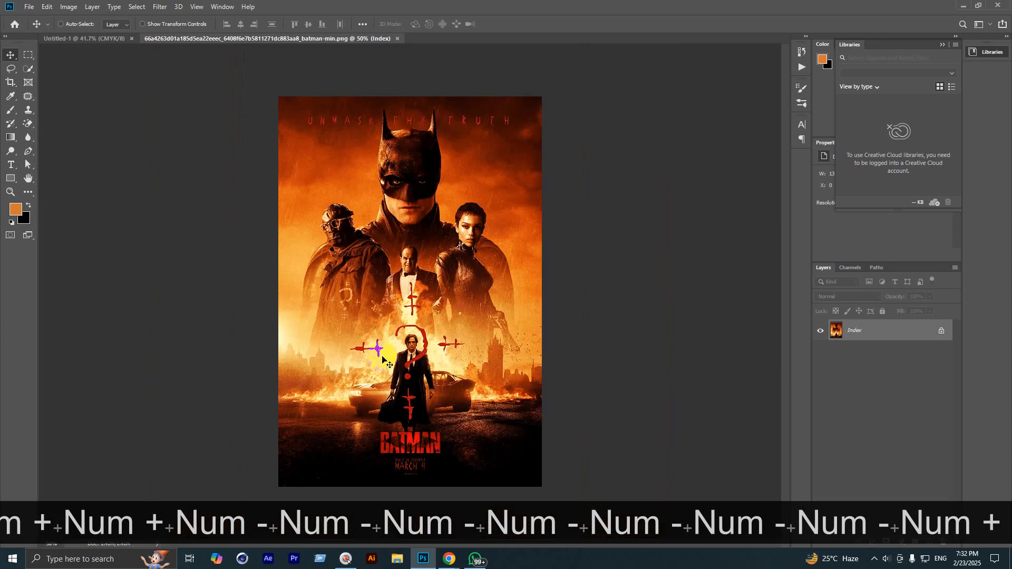
key("ctrl+KP_Add")
key("ctrl+KP_Add")
key("ctrl+KP_Add")
key("ctrl+KP_Add")
key("ctrl+KP_Subtract")
key("ctrl+KP_Subtract")
key("ctrl+KP_Subtract")
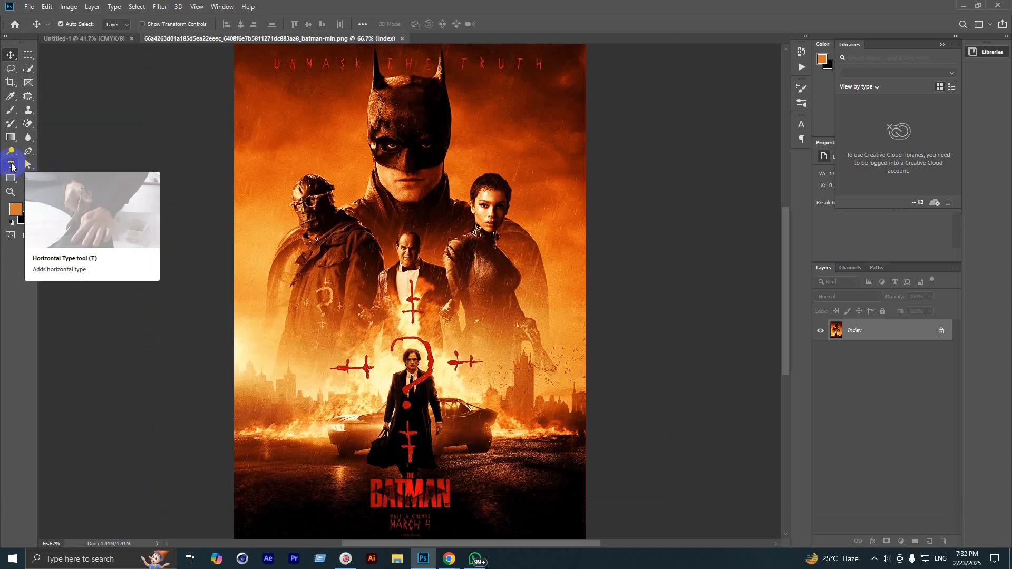
key("z")
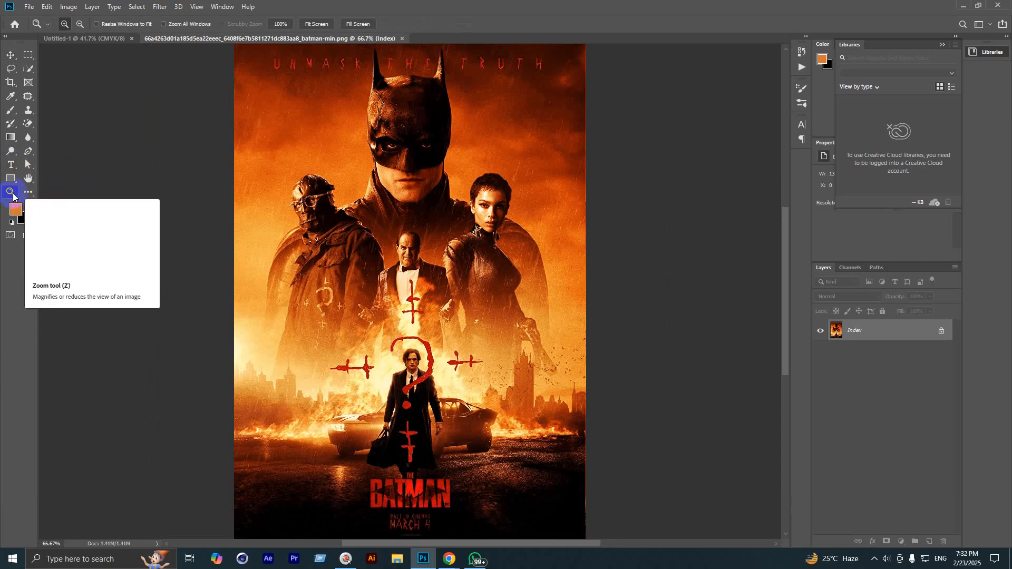
left_click_drag(353, 236, 209, 65)
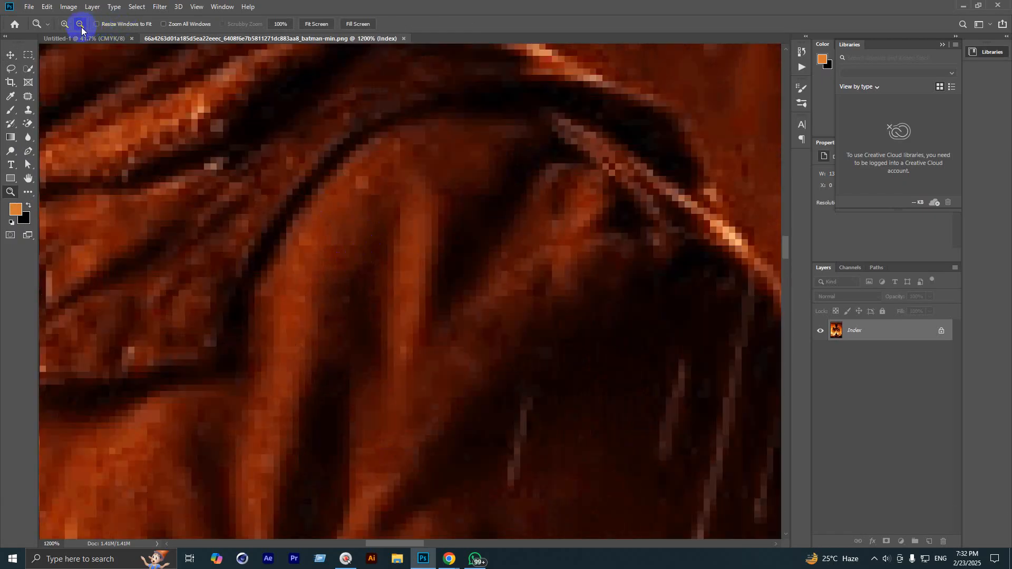
left_click(219, 169)
left_click_drag(219, 170, 71, 27)
left_click_drag(339, 198, 135, 105)
left_click(79, 24)
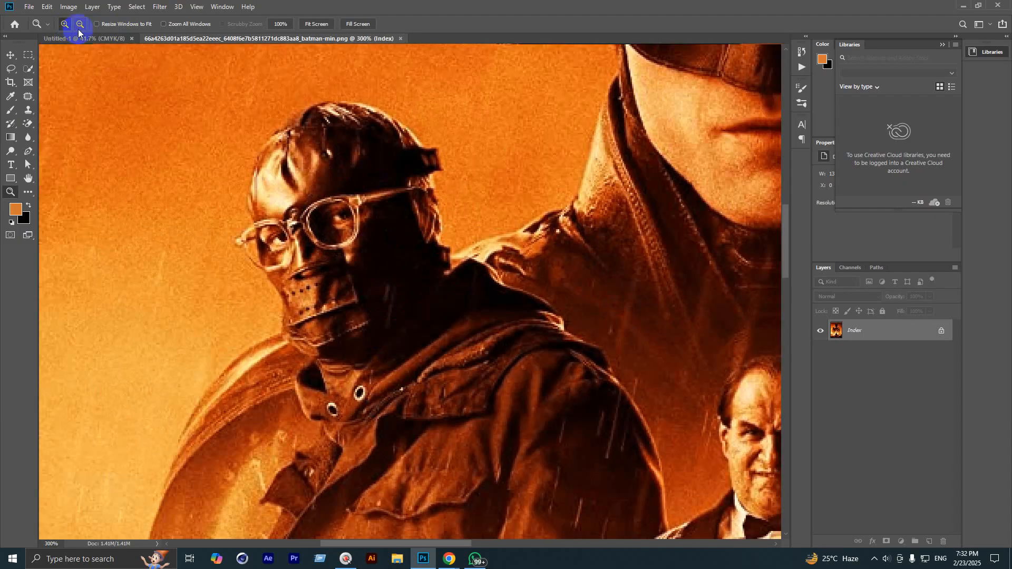
left_click_drag(315, 269, 401, 339)
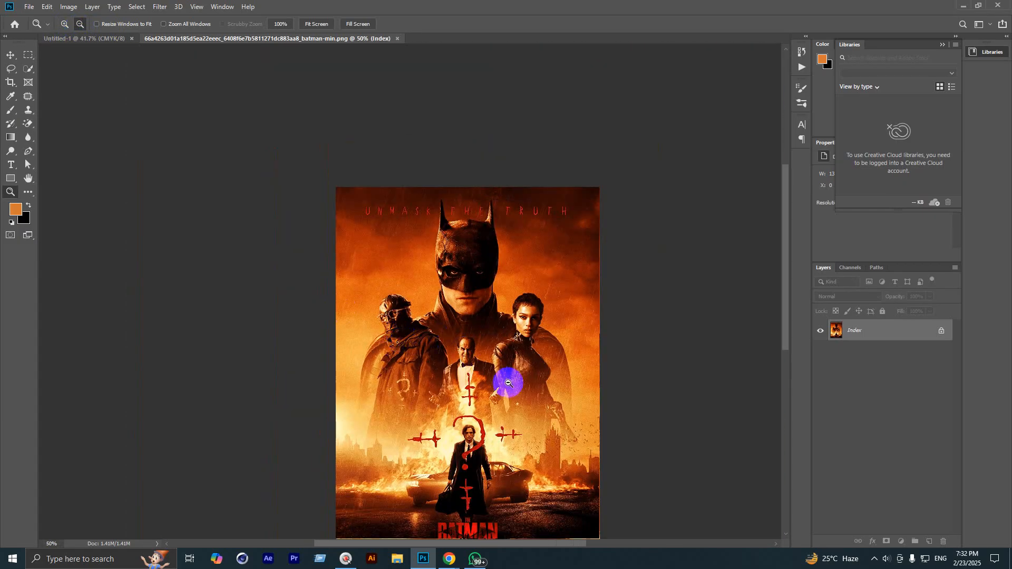
Step: With the Move tool active, zoom around the poster and pan up to the Penguin's face
left_click(11, 56)
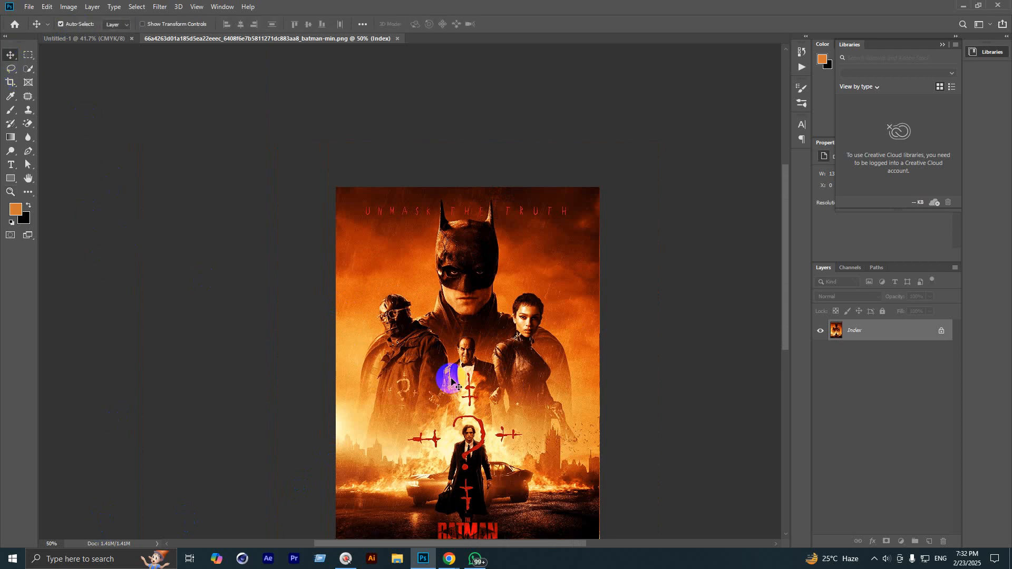
scroll(451, 379, "up", 1)
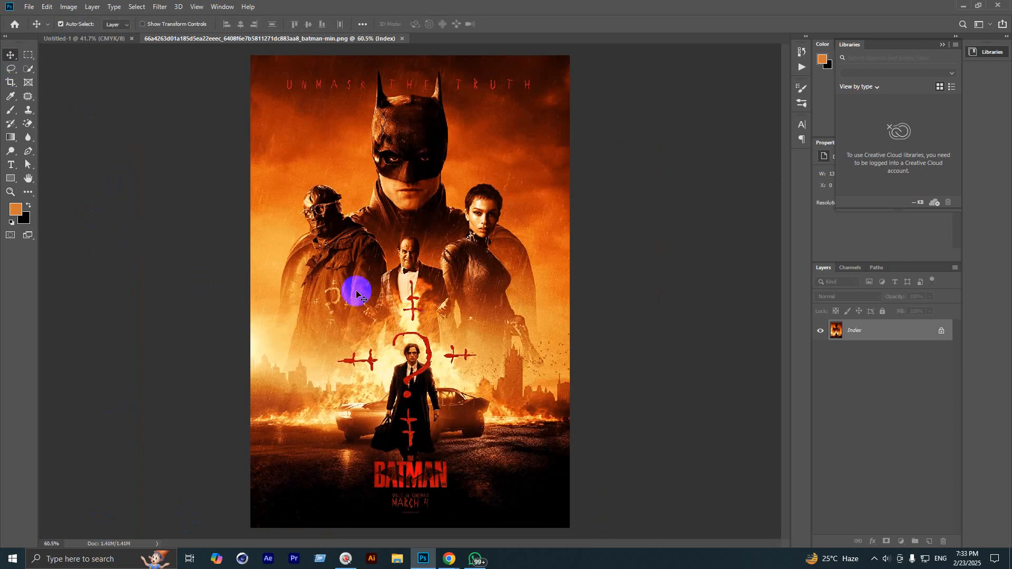
scroll(361, 284, "up", 6)
scroll(363, 287, "up", 6)
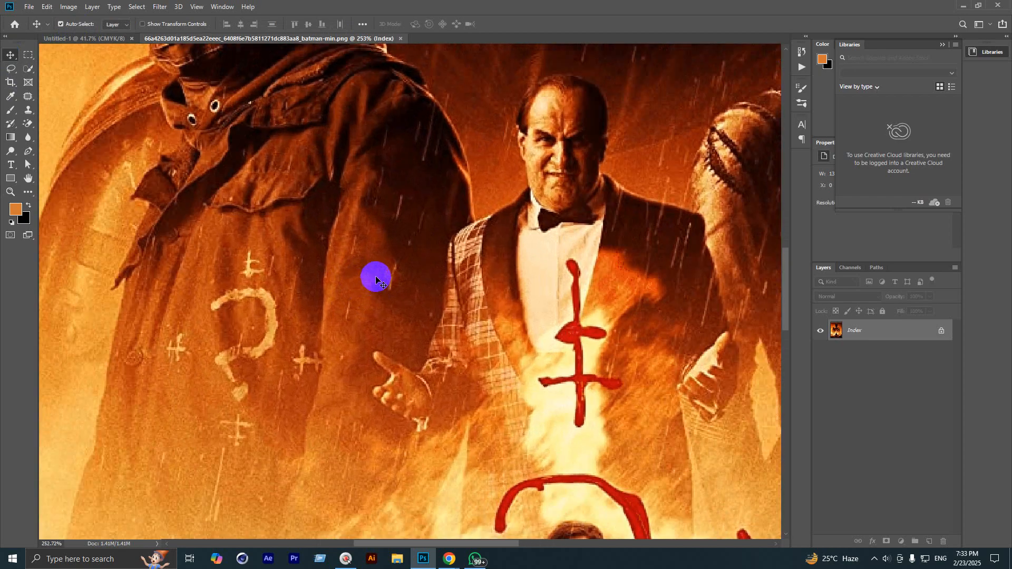
scroll(379, 282, "up", 6)
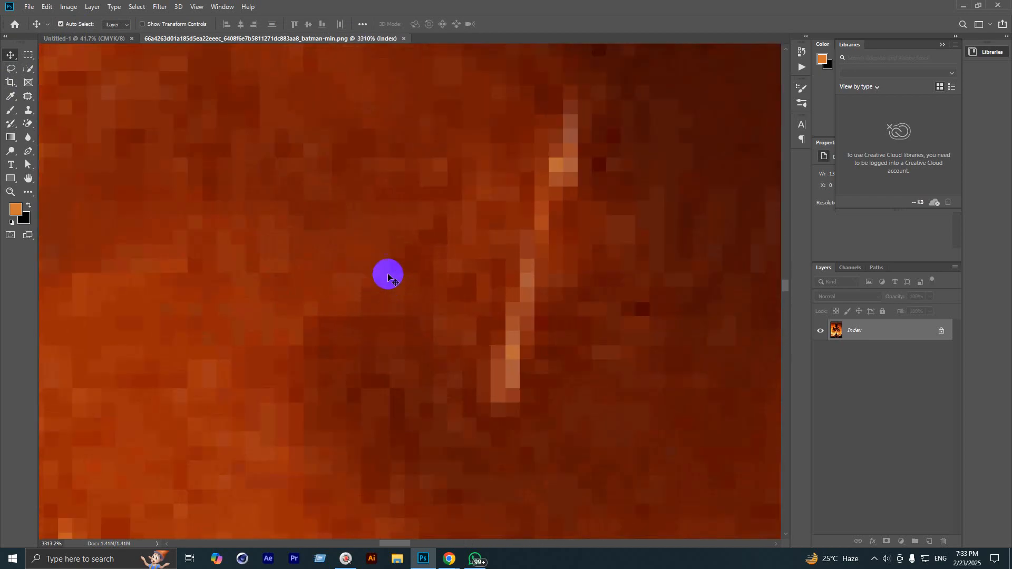
scroll(397, 275, "down", 15)
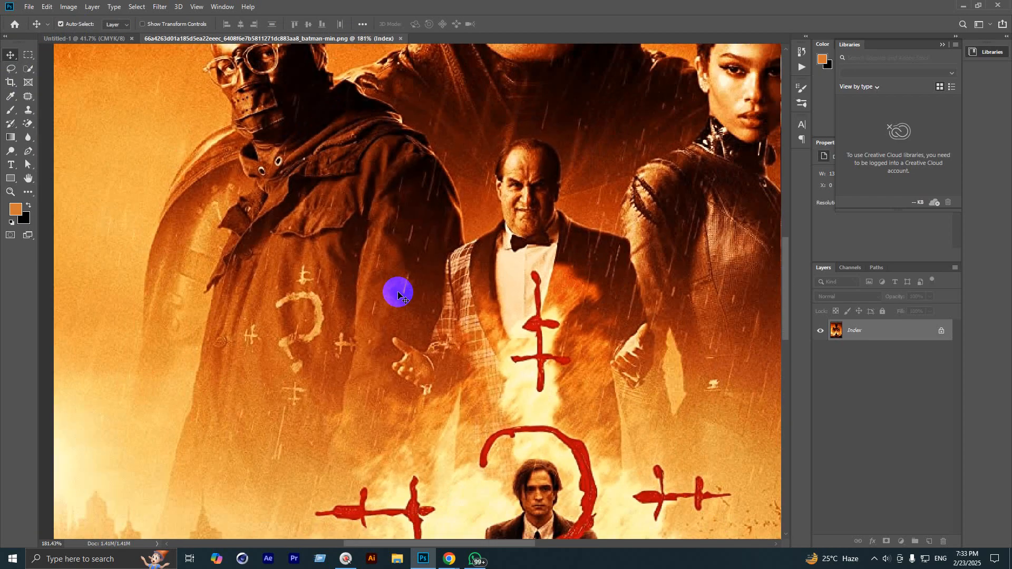
scroll(409, 316, "up", 16)
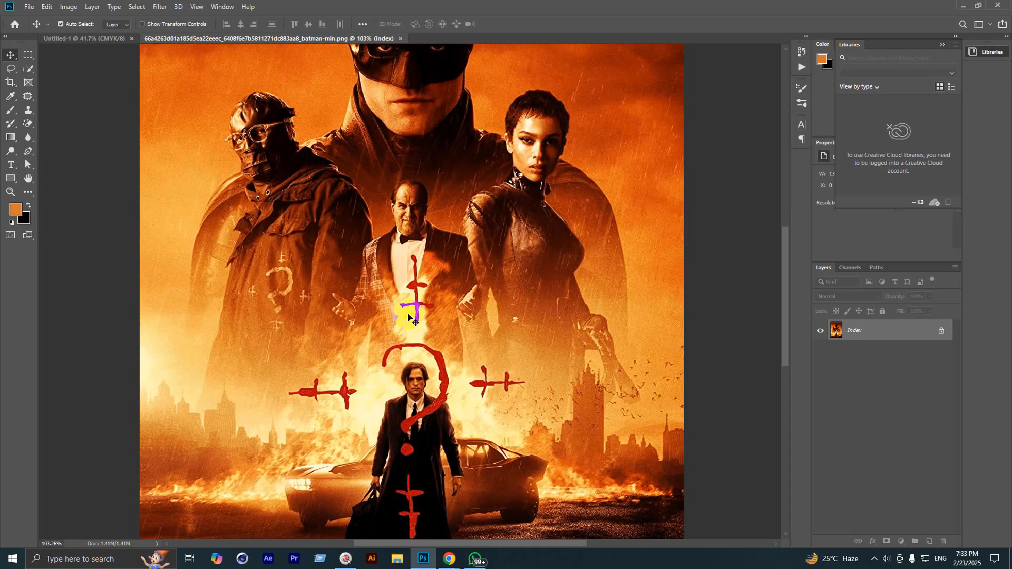
scroll(407, 316, "up", 2)
scroll(411, 319, "down", 12)
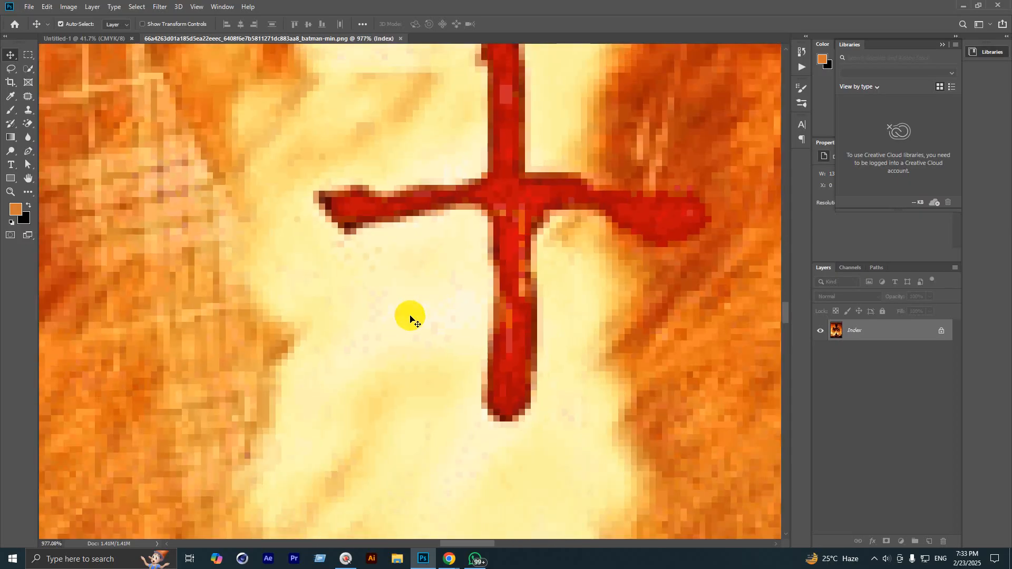
scroll(441, 366, "down", 5)
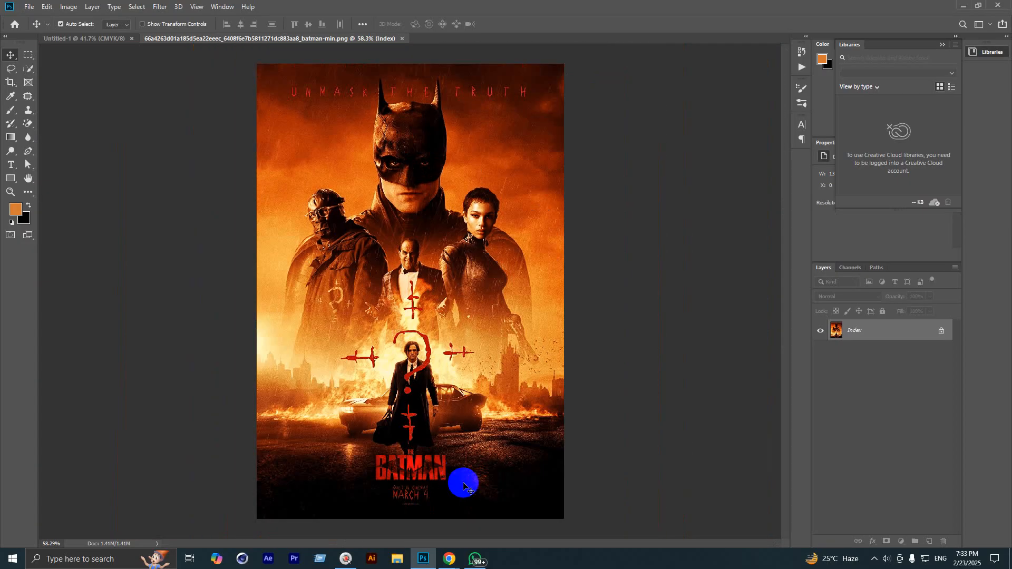
scroll(410, 274, "up", 7)
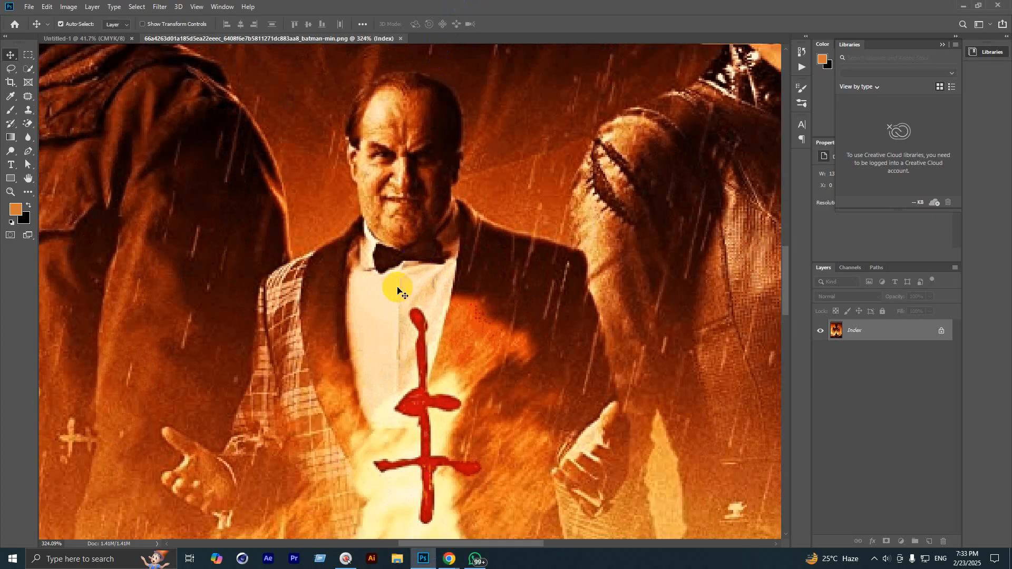
left_click_drag(458, 338, 445, 178)
scroll(443, 181, "down", 18)
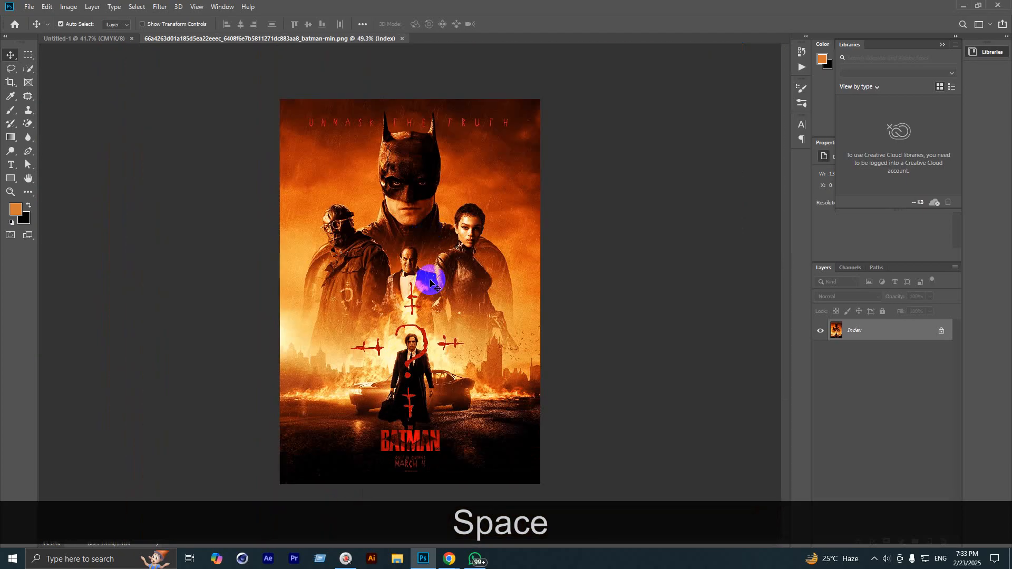
scroll(428, 301, "up", 1)
scroll(419, 378, "down", 1)
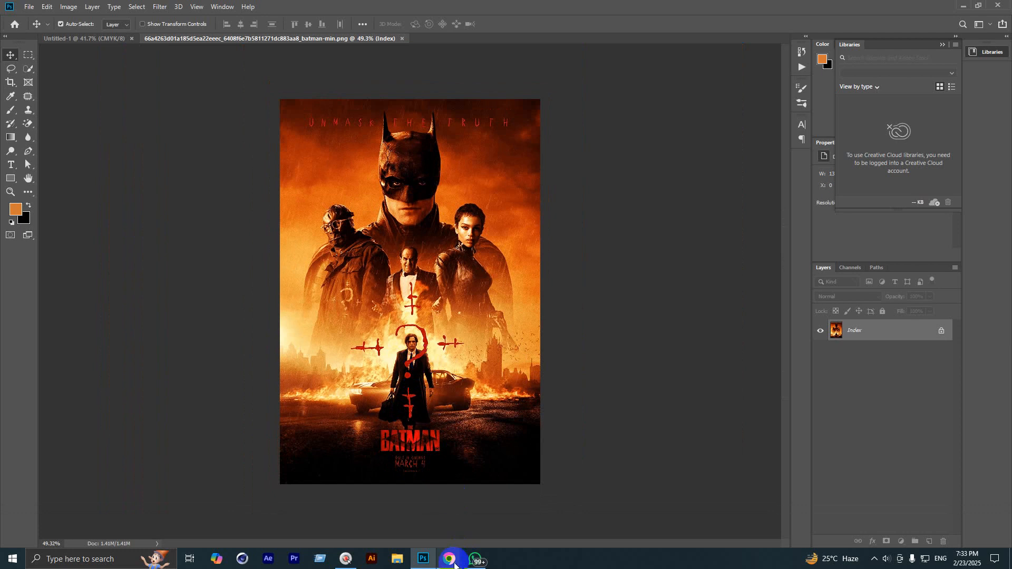
scroll(420, 388, "up", 17)
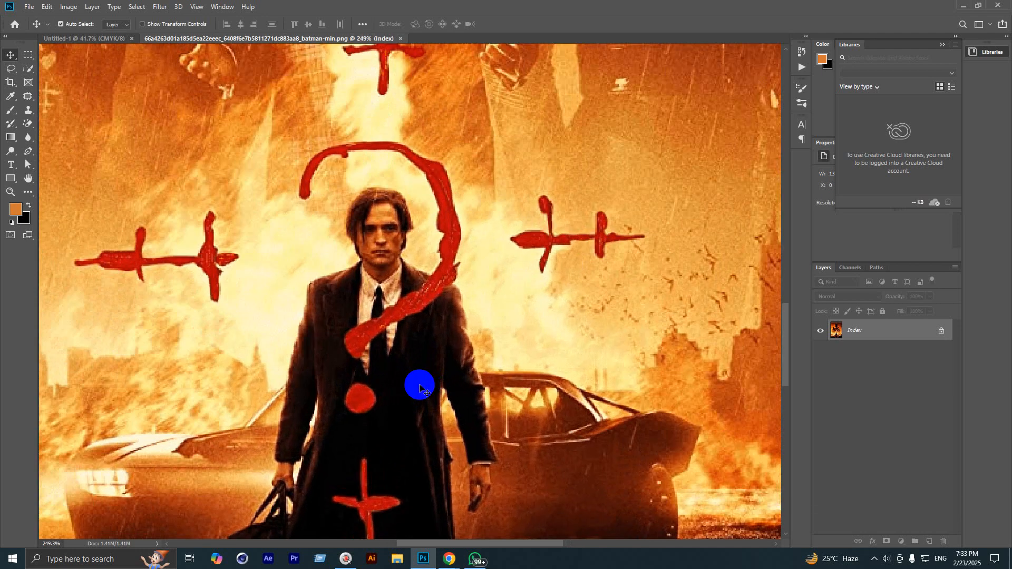
Step: Space-drag across the poster, then close the Batman document, leaving only Untitled-1
key("space")
left_click_drag(262, 394, 506, 215)
left_click_drag(287, 261, 445, 347)
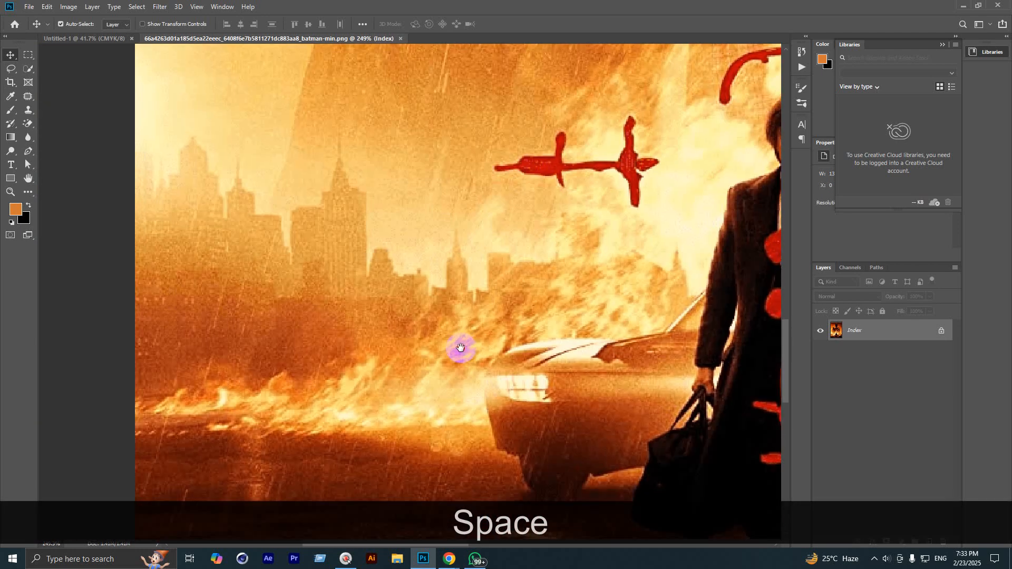
scroll(311, 311, "down", 15)
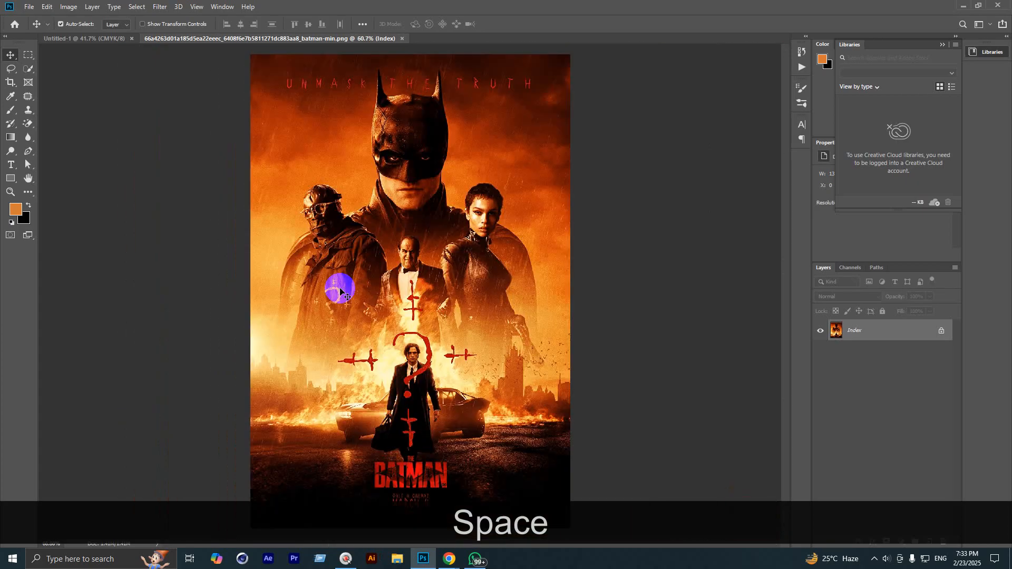
left_click(404, 39)
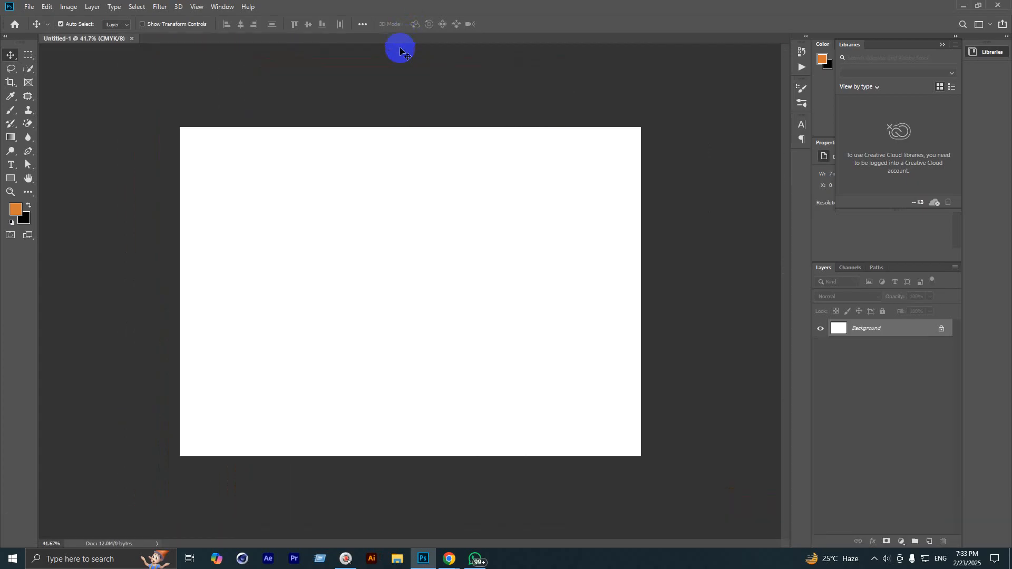
left_click(24, 59)
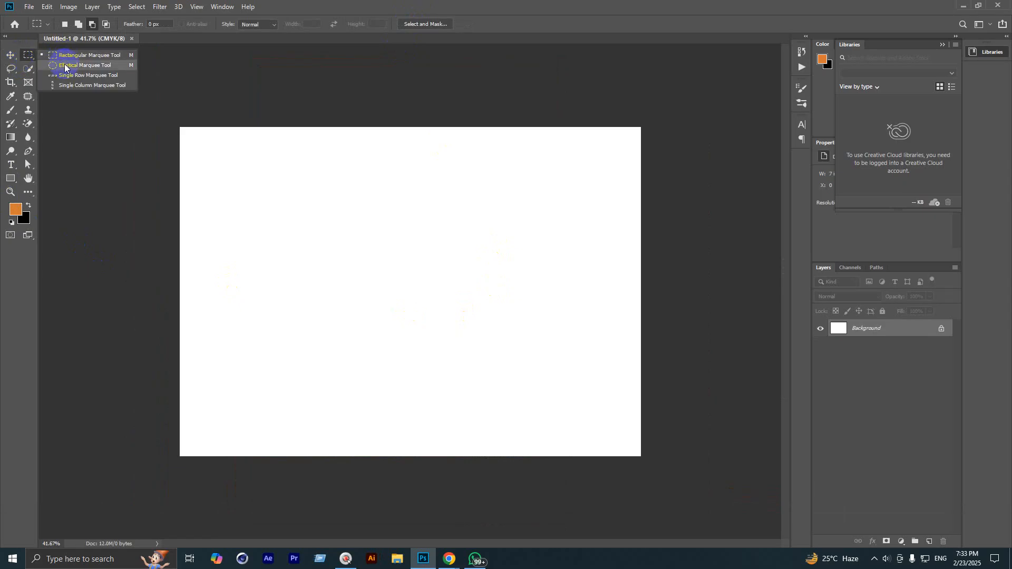
left_click(10, 75)
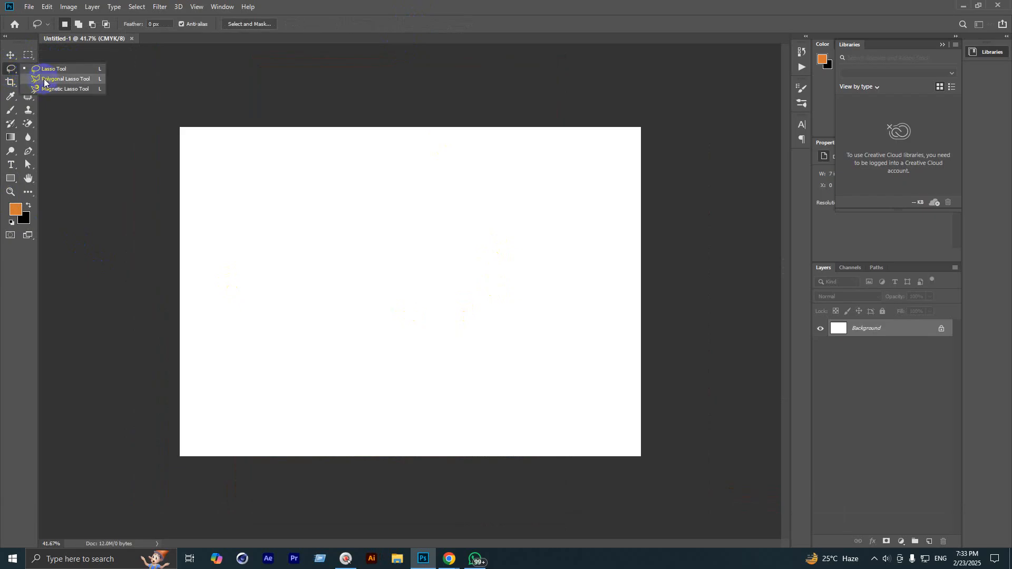
left_click(3, 70)
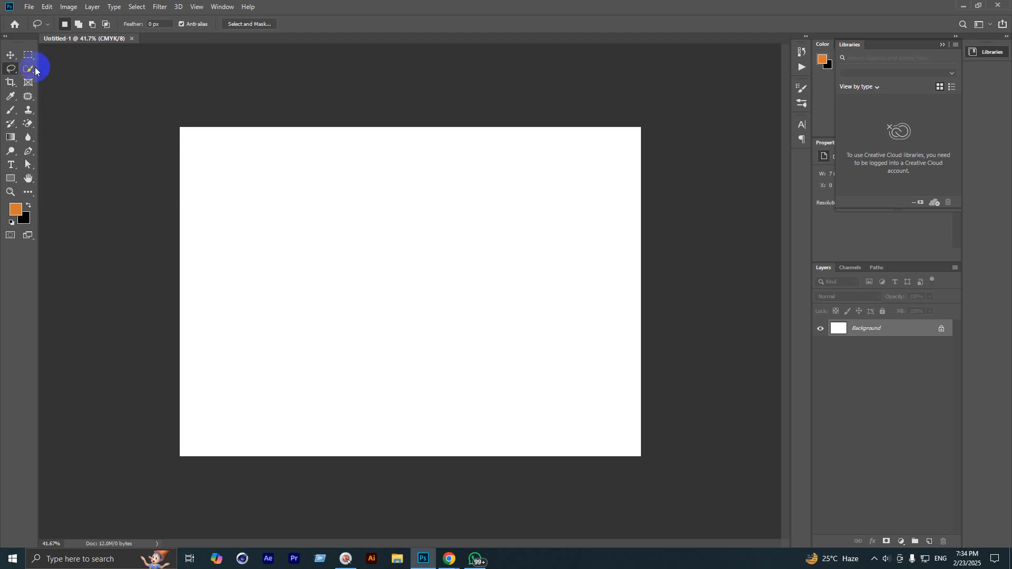
left_click_drag(28, 56, 60, 57)
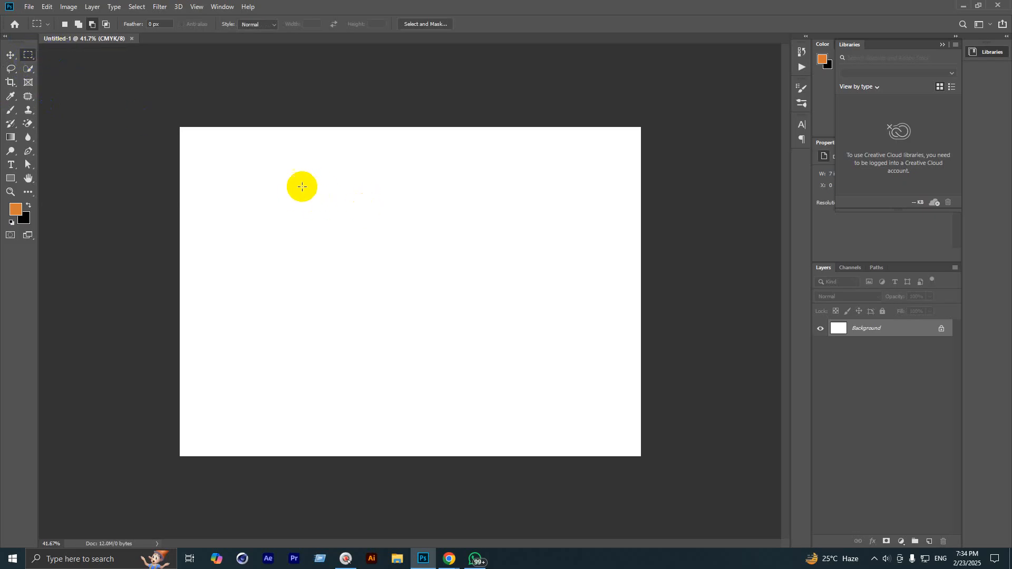
left_click_drag(289, 163, 501, 333)
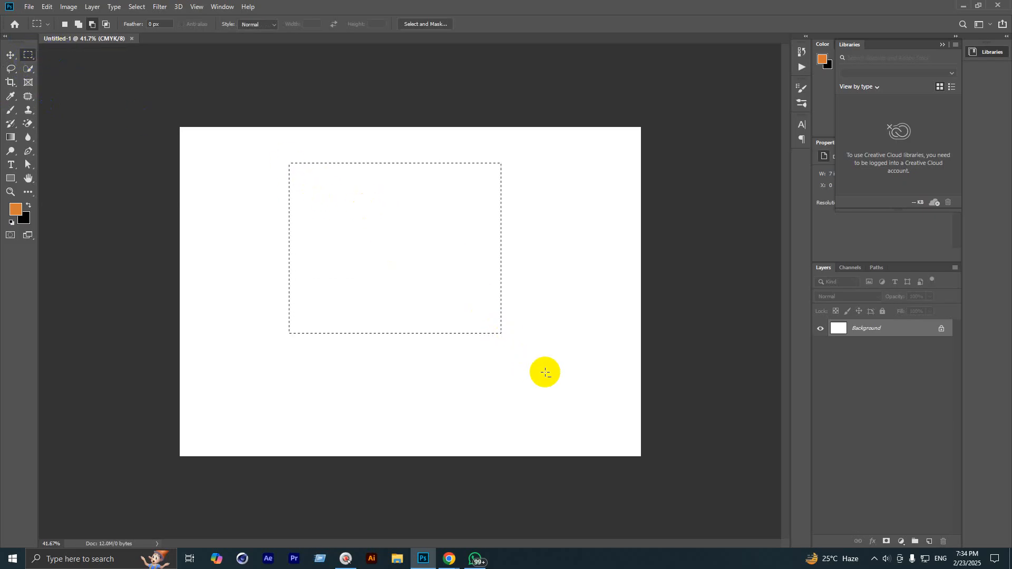
left_click_drag(535, 366, 363, 229)
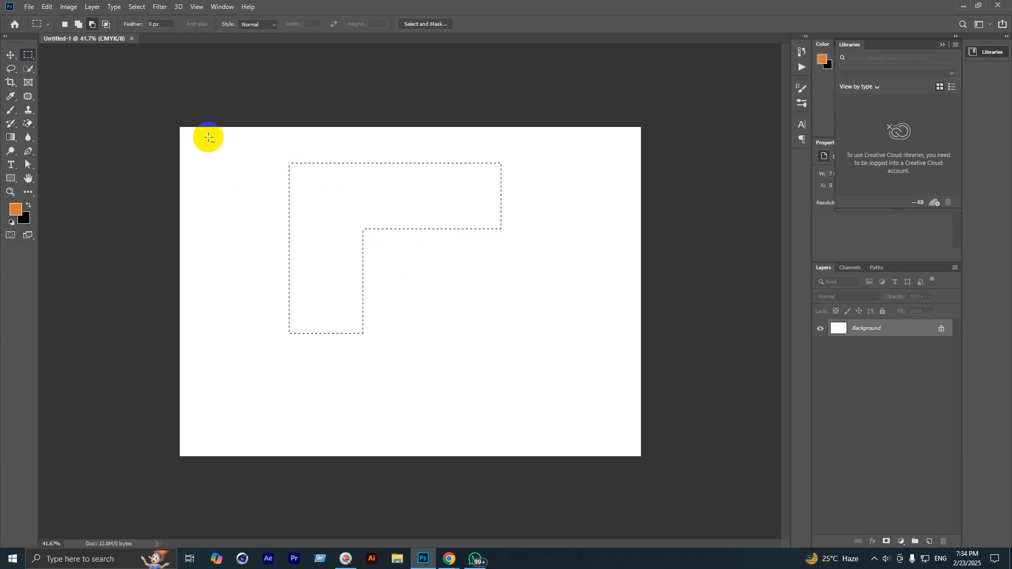
left_click(65, 23)
left_click_drag(256, 164, 498, 388)
left_click(533, 338)
left_click_drag(332, 199, 461, 360)
left_click(495, 321)
left_click_drag(309, 170, 526, 371)
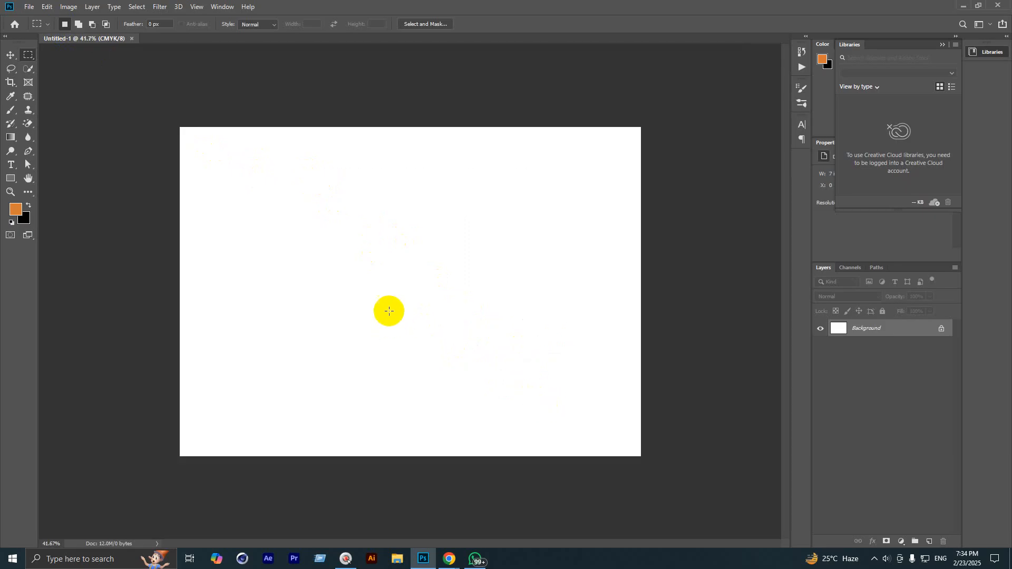
left_click_drag(307, 160, 495, 367)
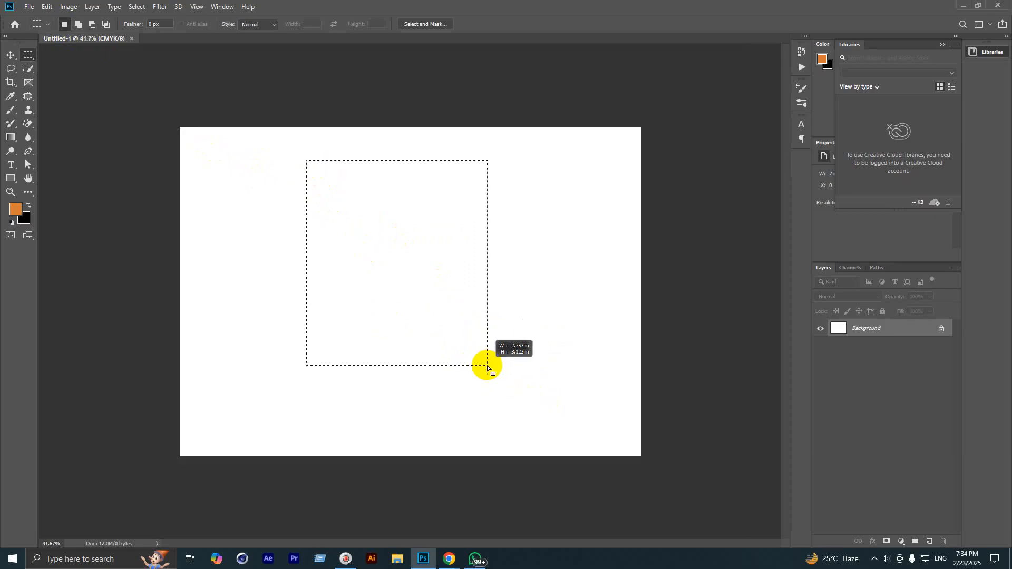
left_click(529, 368)
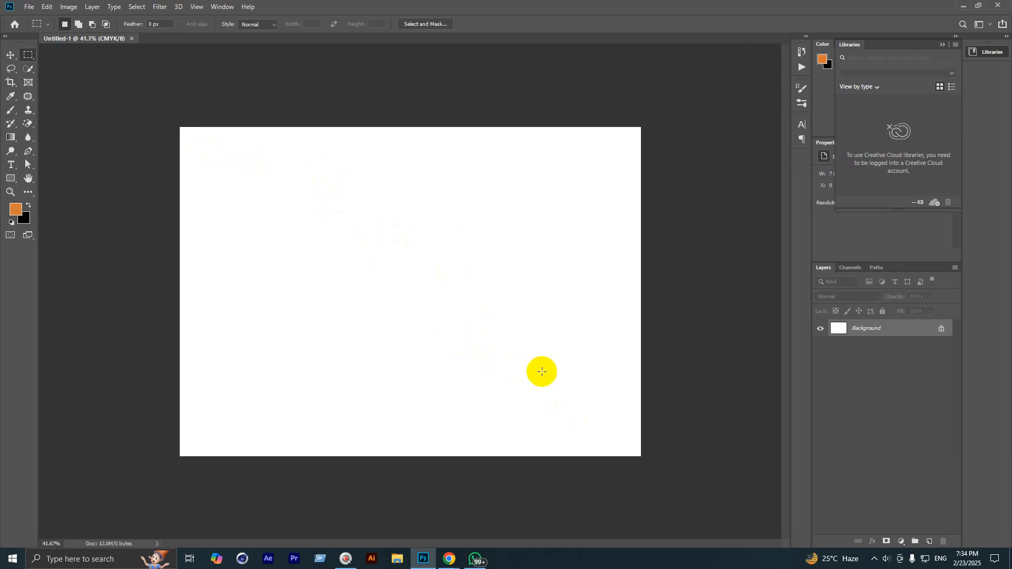
left_click_drag(328, 183, 615, 398)
left_click(542, 417)
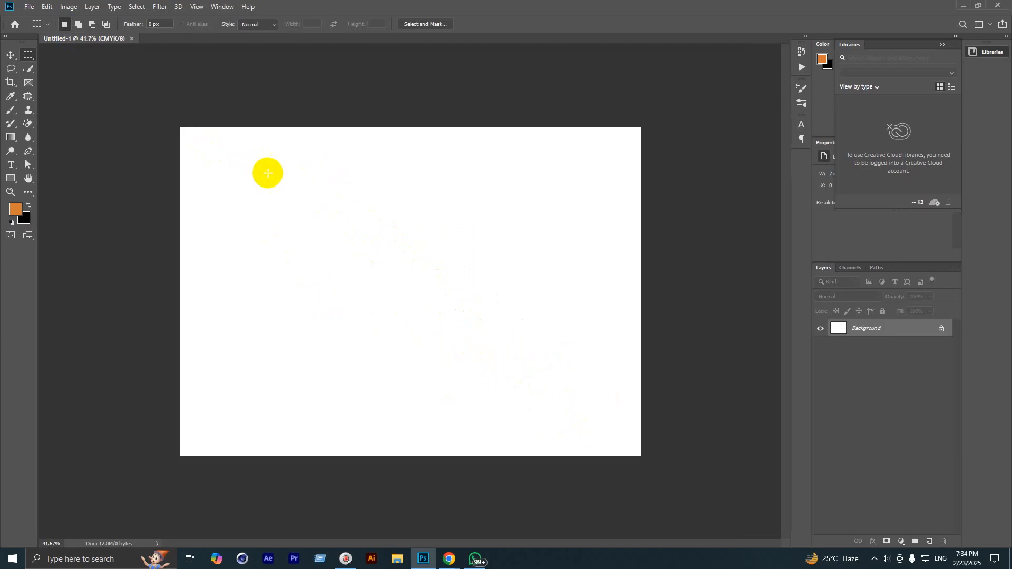
left_click_drag(282, 183, 542, 389)
scroll(372, 269, "down", 3)
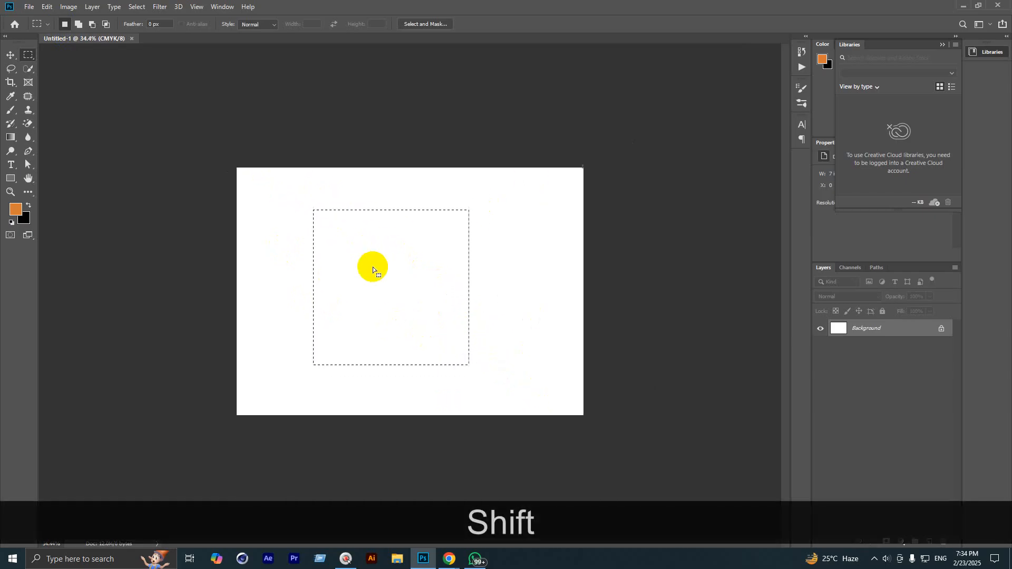
scroll(372, 269, "up", 4)
left_click_drag(328, 276, 366, 267)
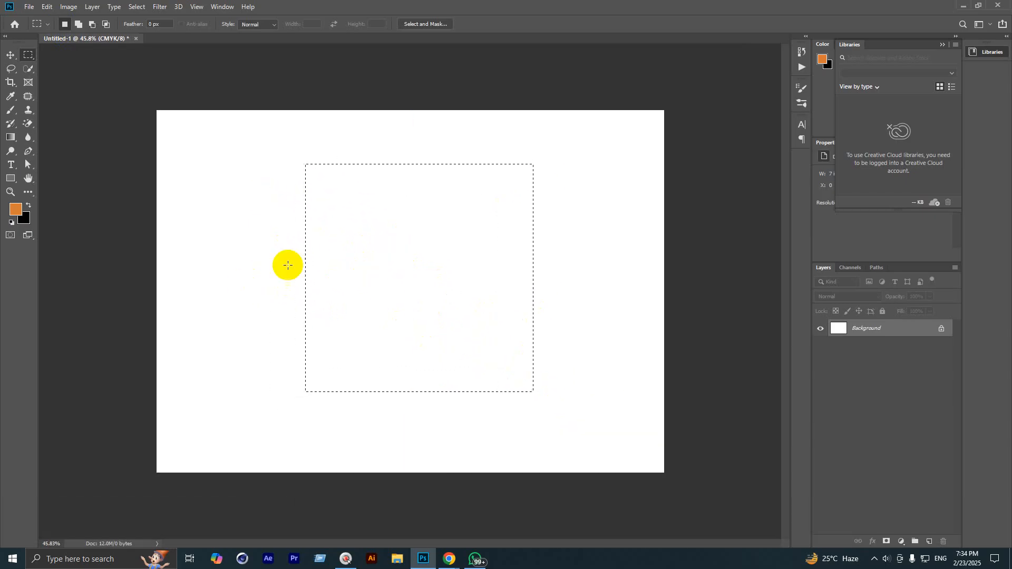
left_click(265, 259)
left_click_drag(295, 156, 547, 397)
mouse_move(418, 231)
left_mouse_down()
mouse_move(432, 257)
mouse_move(440, 248)
left_mouse_up()
scroll(242, 237, "up", 1)
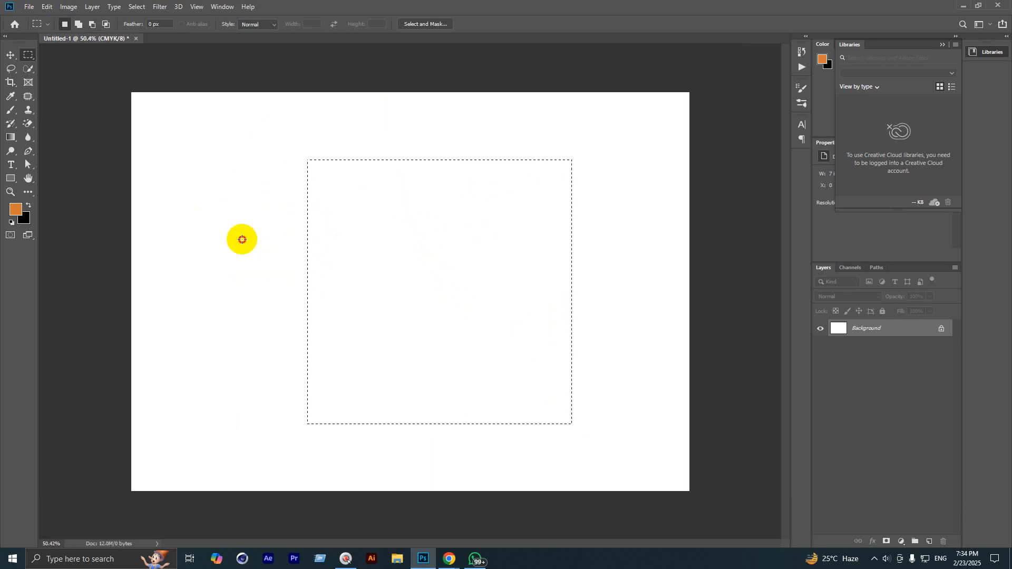
left_click(273, 269)
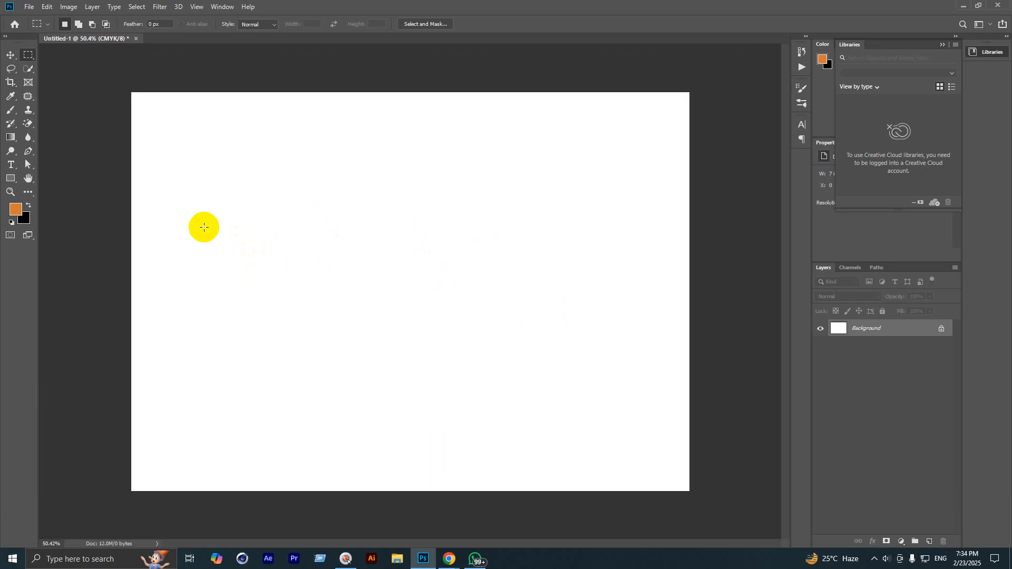
right_click(28, 55)
left_click(52, 64)
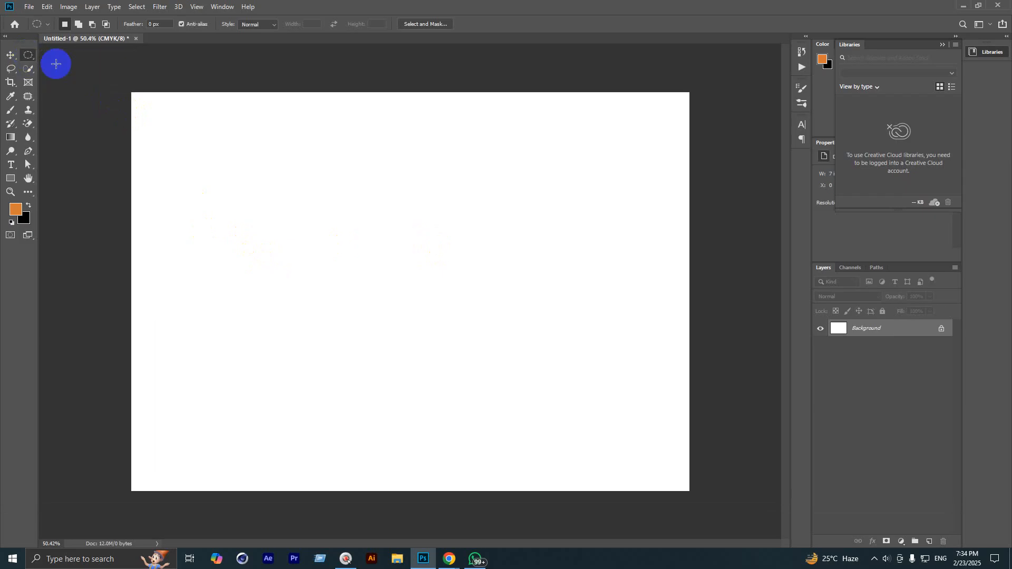
left_click_drag(280, 167, 578, 409)
scroll(525, 316, "down", 3)
left_click(549, 333)
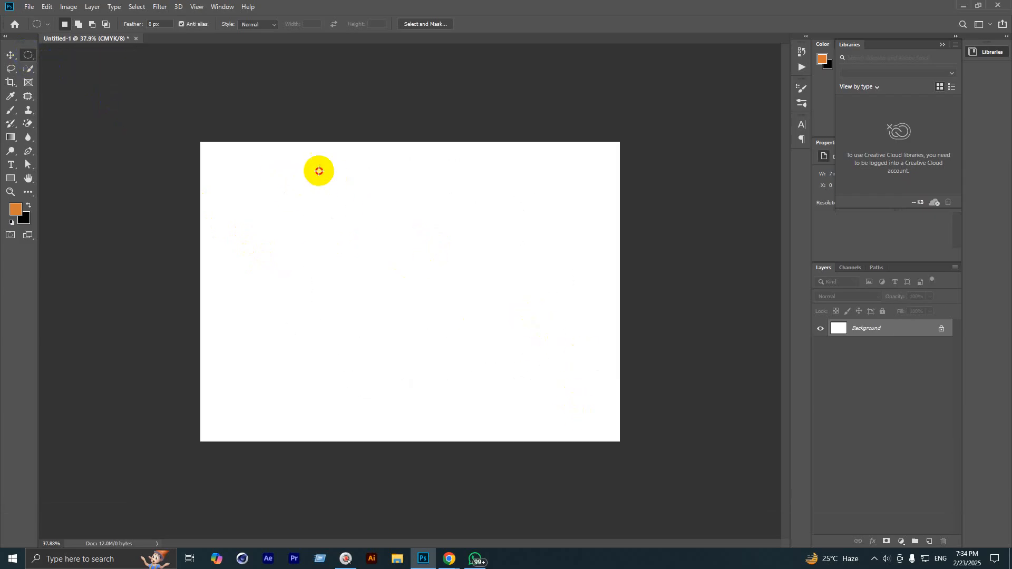
left_click_drag(318, 170, 556, 410)
left_click(556, 410)
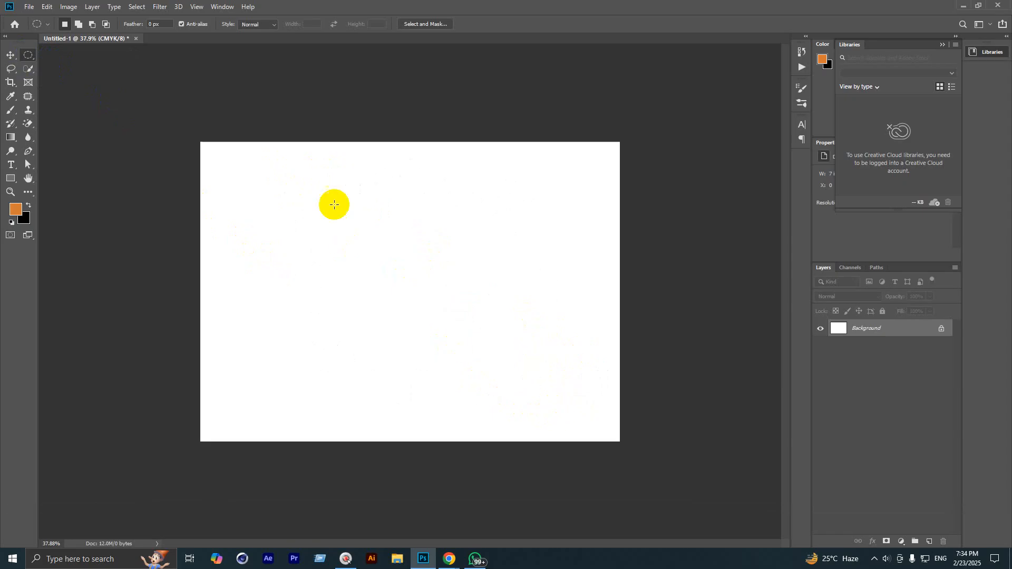
left_click_drag(331, 187, 578, 416)
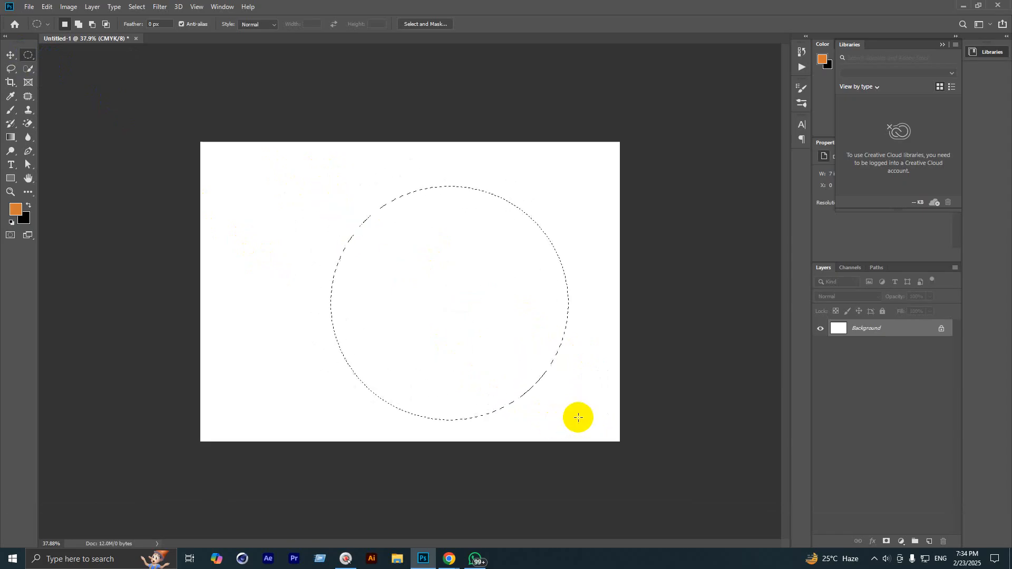
left_click(578, 415)
left_click_drag(314, 175, 538, 403)
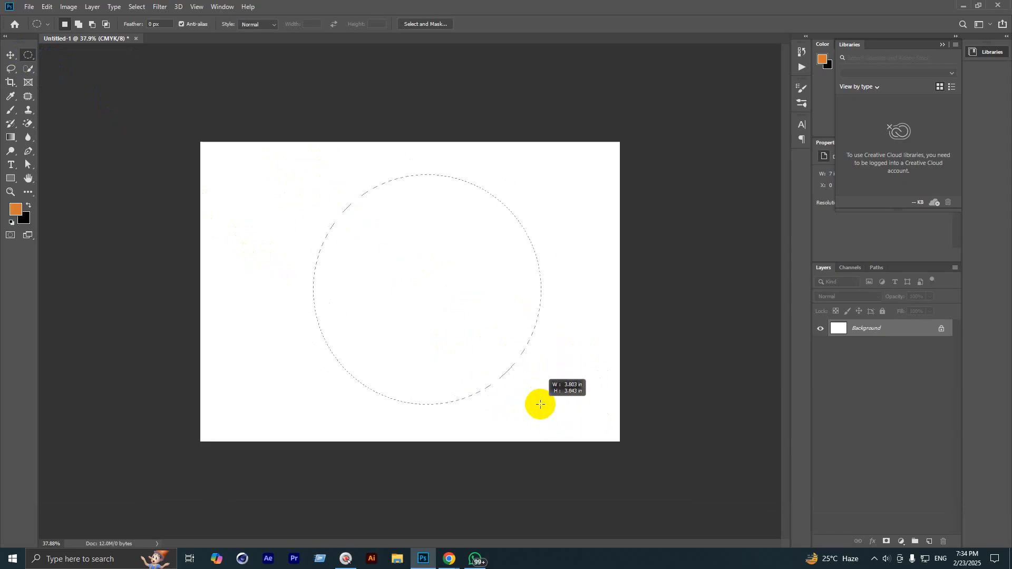
left_click(561, 395)
left_click_drag(306, 175, 536, 402)
left_click(563, 407)
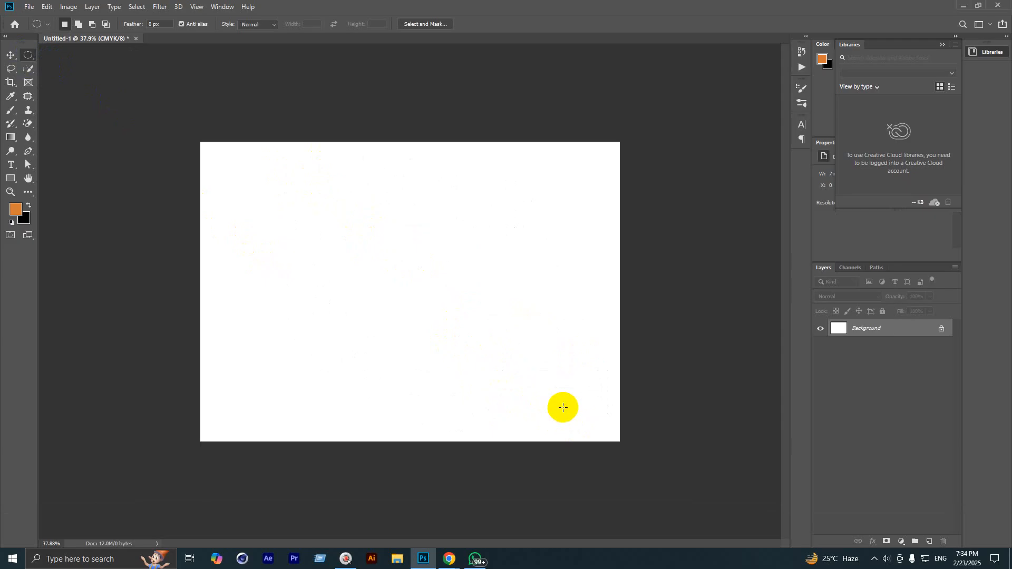
left_click_drag(316, 183, 538, 389)
left_click(537, 389)
left_click_drag(268, 200, 562, 405)
left_click(562, 405)
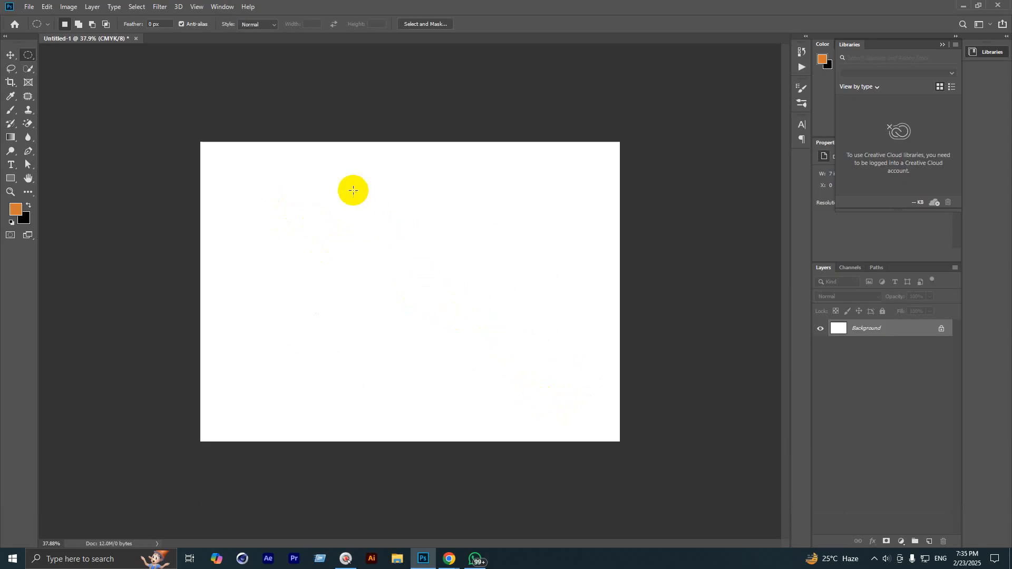
left_click_drag(339, 194, 496, 407)
left_click_drag(317, 187, 489, 407)
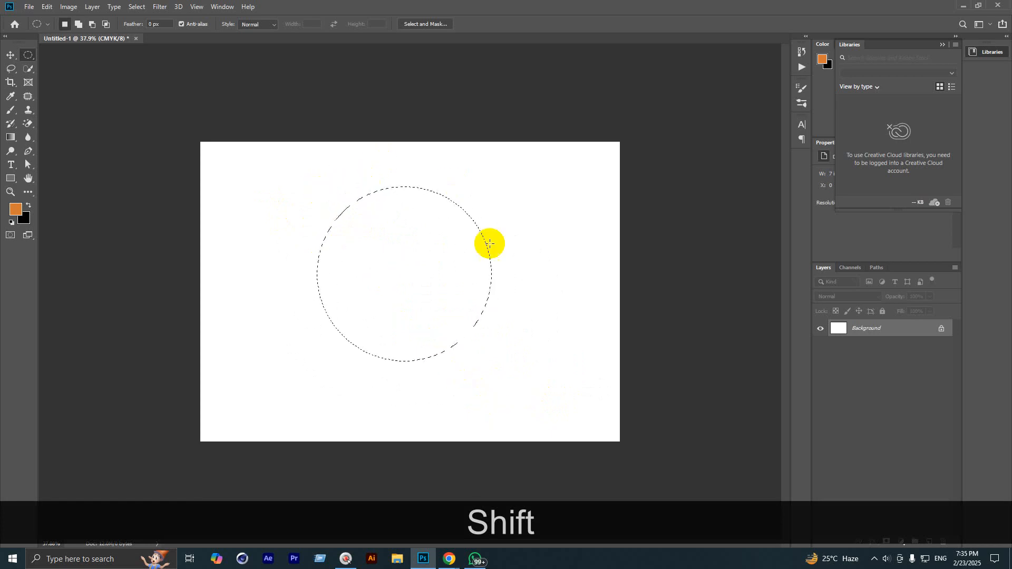
left_click(337, 198)
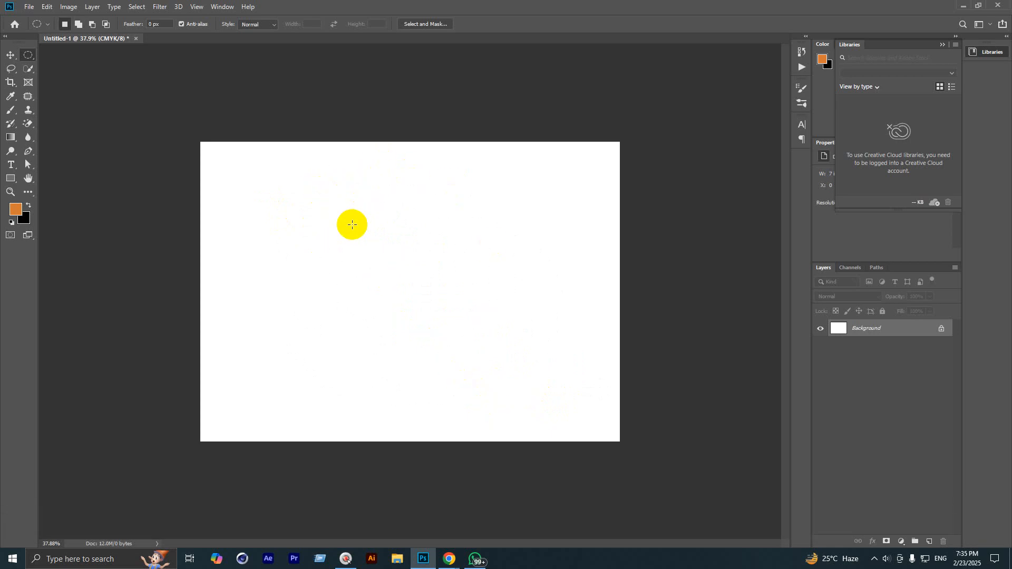
left_click(12, 71)
left_click(37, 71)
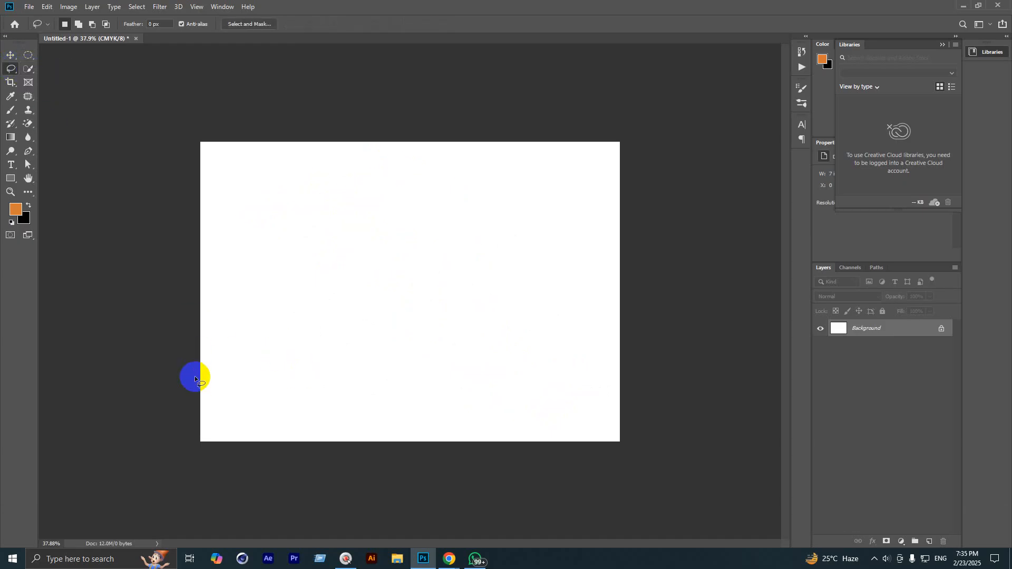
mouse_move(195, 379)
left_mouse_down()
mouse_move(210, 364)
mouse_move(246, 363)
mouse_move(297, 334)
mouse_move(349, 329)
mouse_move(377, 308)
mouse_move(476, 289)
mouse_move(626, 236)
left_mouse_up()
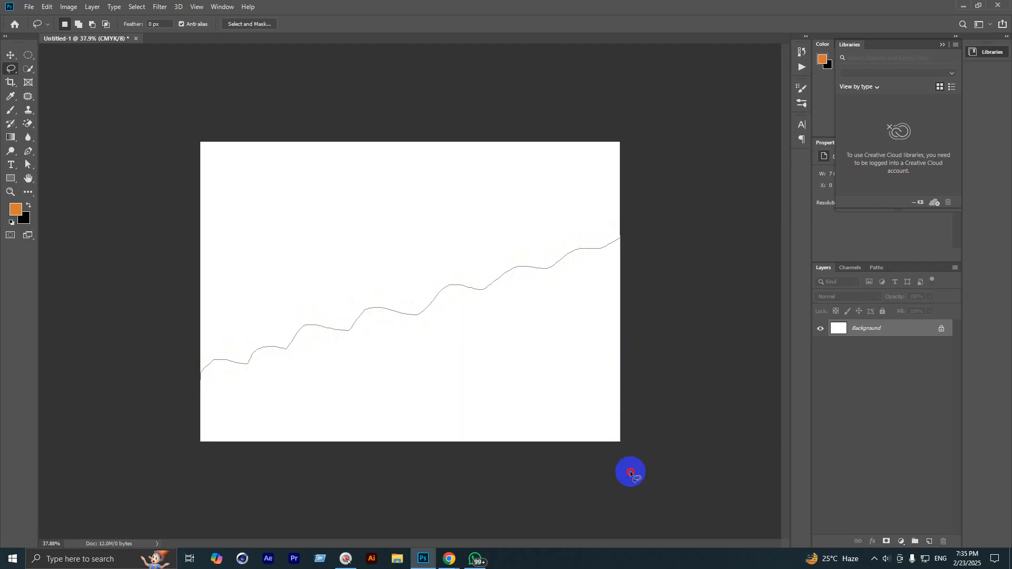
left_click_drag(631, 473, 179, 472)
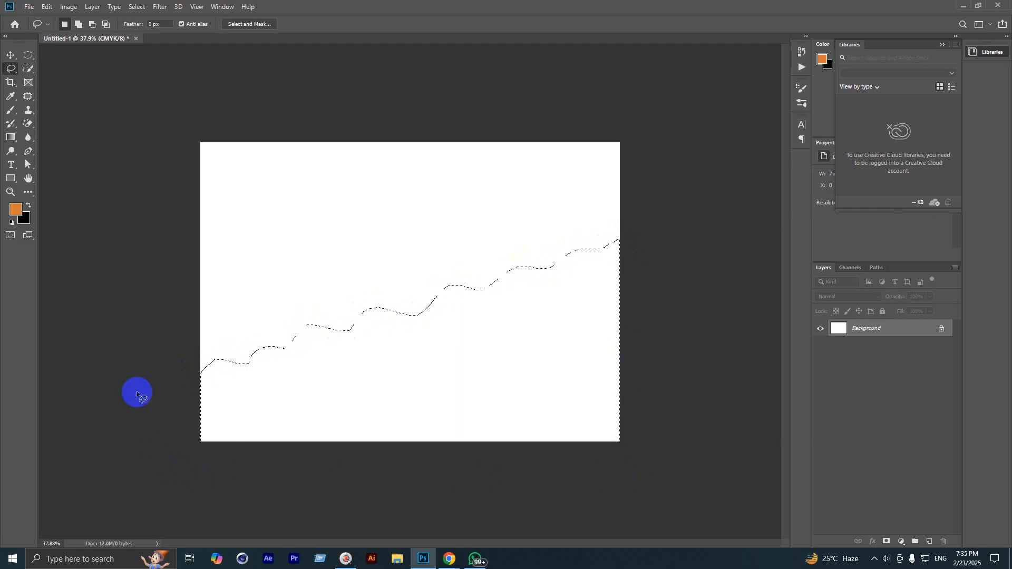
left_click(212, 392)
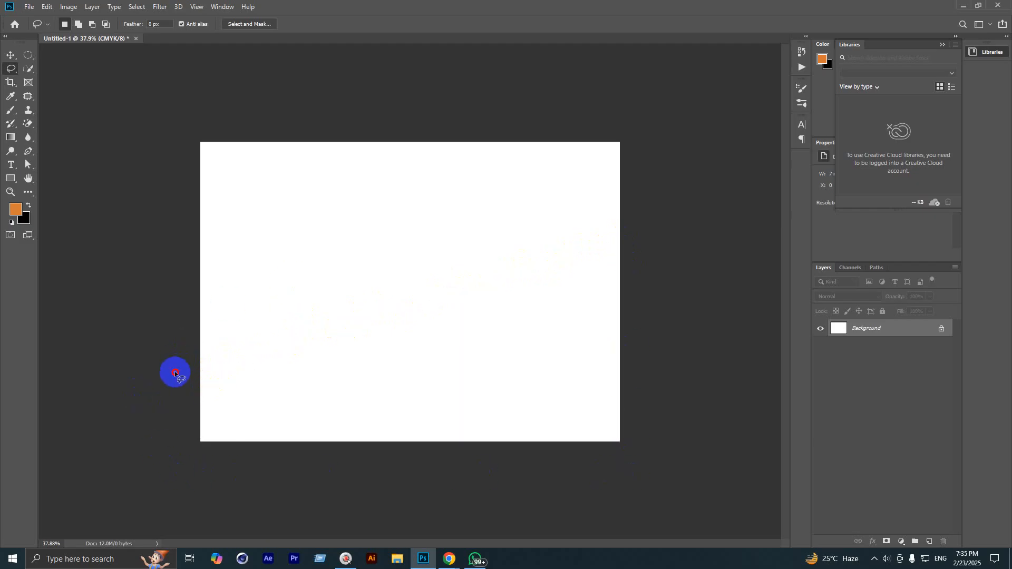
mouse_move(175, 373)
left_mouse_down()
mouse_move(646, 246)
mouse_move(183, 459)
mouse_move(143, 412)
left_mouse_up()
mouse_move(270, 466)
left_mouse_down()
mouse_move(373, 411)
mouse_move(561, 346)
mouse_move(501, 504)
mouse_move(141, 414)
left_mouse_up()
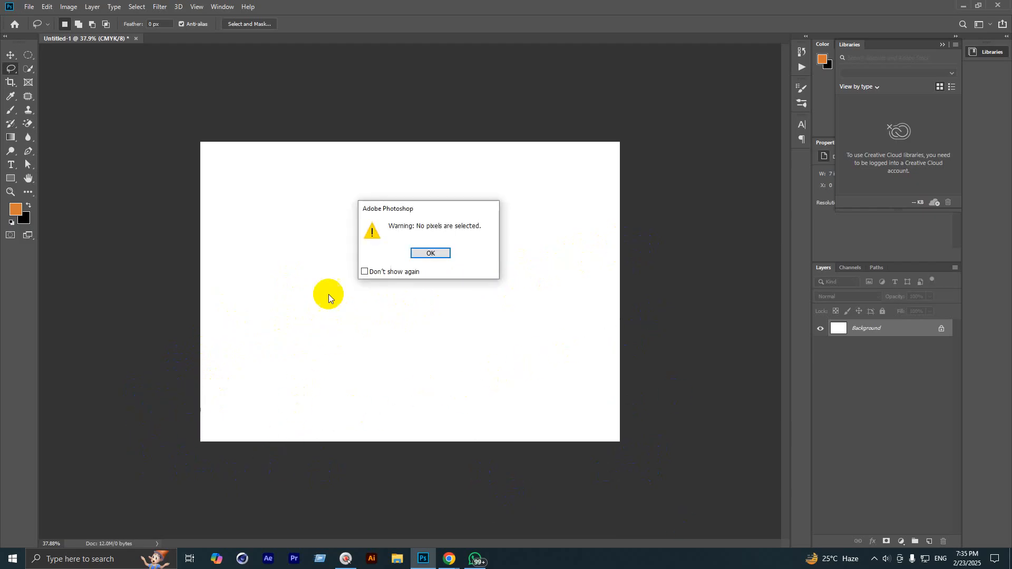
left_click(429, 251)
left_click(11, 69)
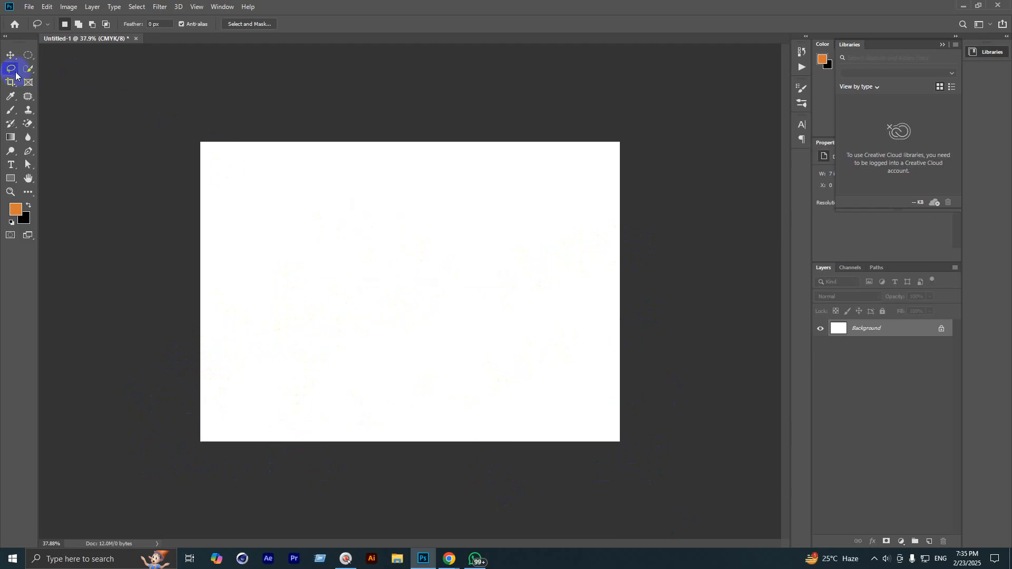
Step: Draw a closed zigzag selection on the blank canvas with the Polygonal Lasso
left_click(64, 78)
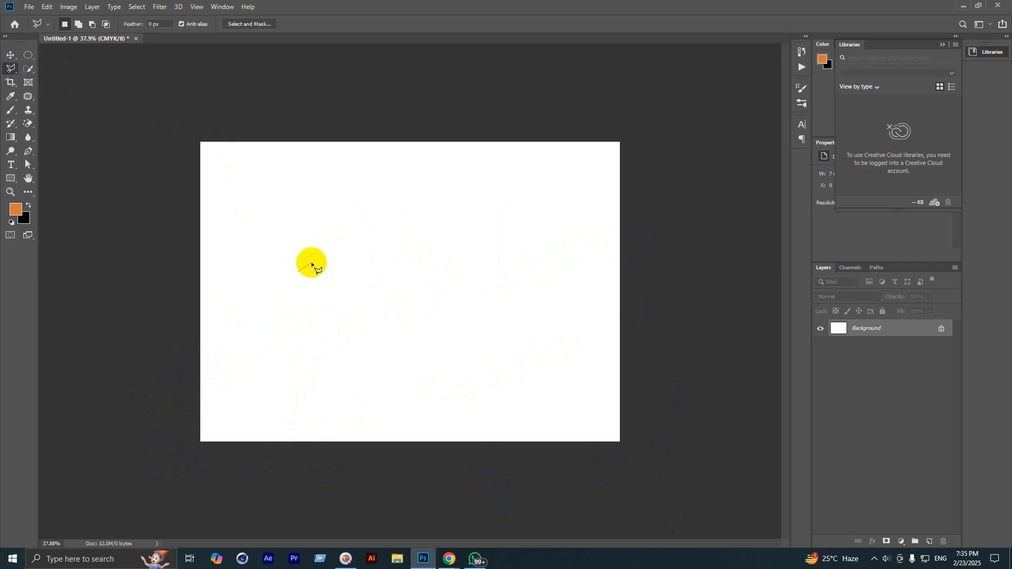
left_click(364, 215)
left_click(376, 311)
left_click(488, 181)
left_click(462, 327)
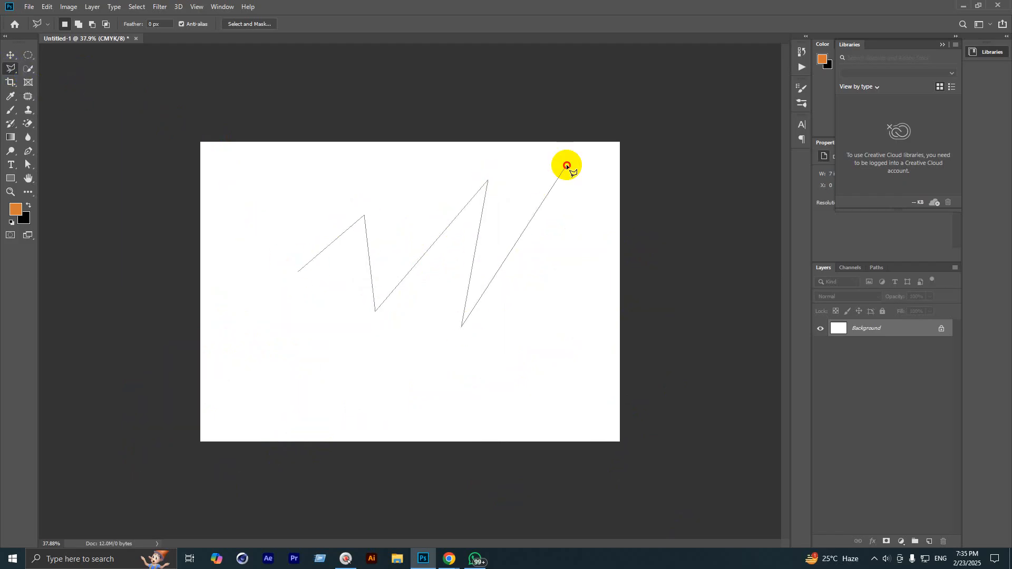
left_click(567, 165)
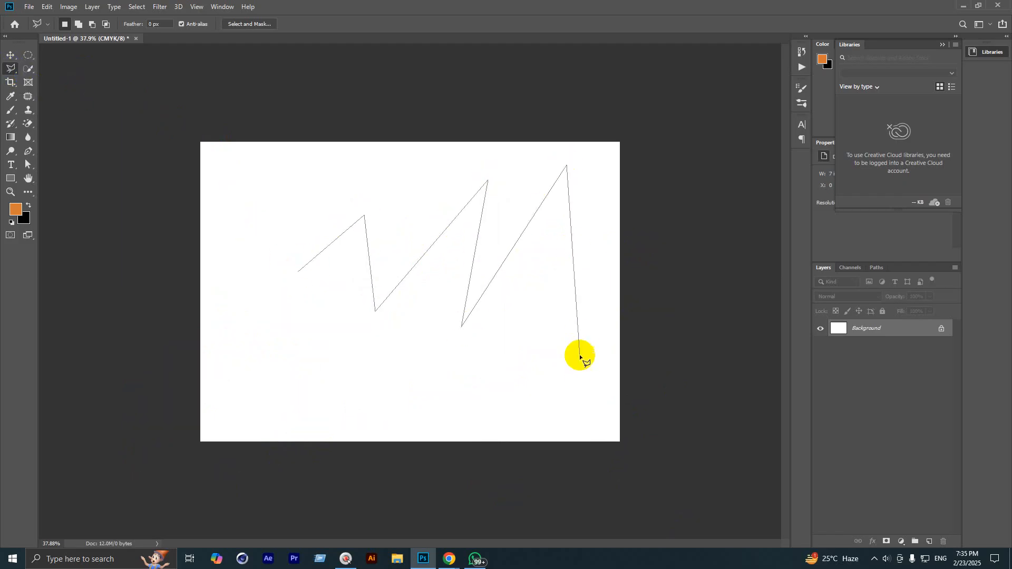
left_click(567, 385)
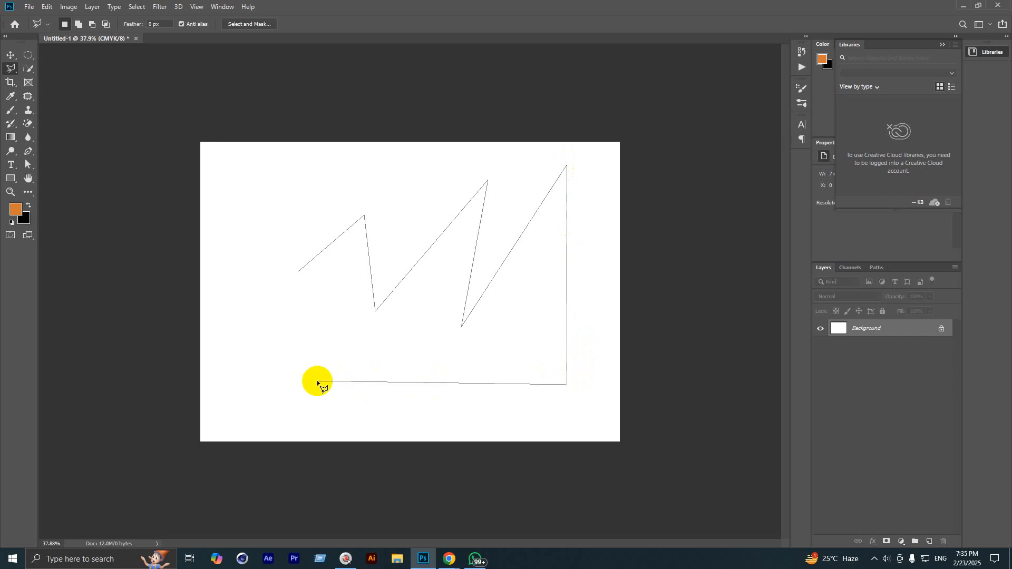
left_click(317, 381)
left_click(478, 351)
left_click(303, 342)
left_click(422, 318)
left_click(277, 311)
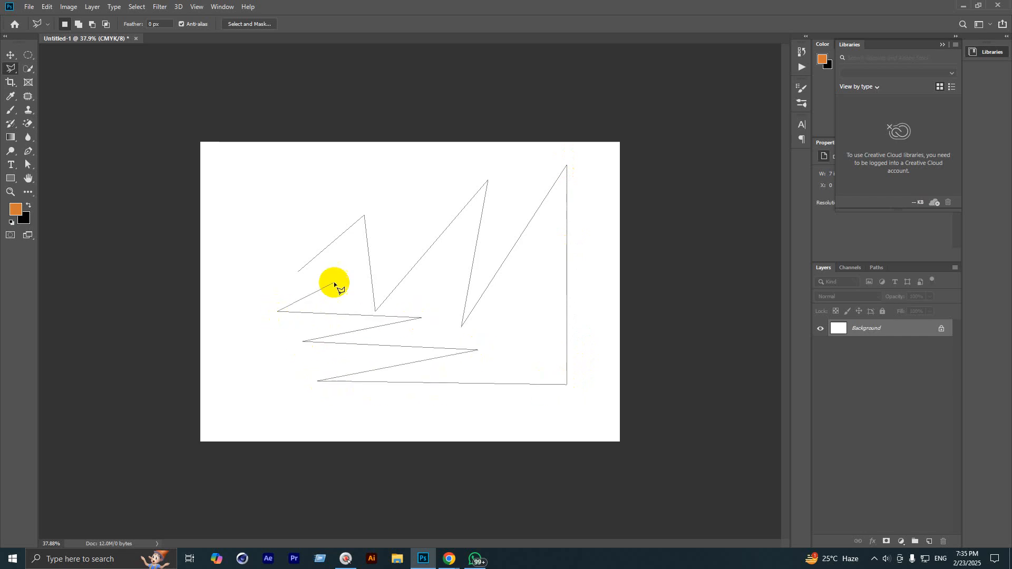
left_click(345, 270)
left_click(297, 272)
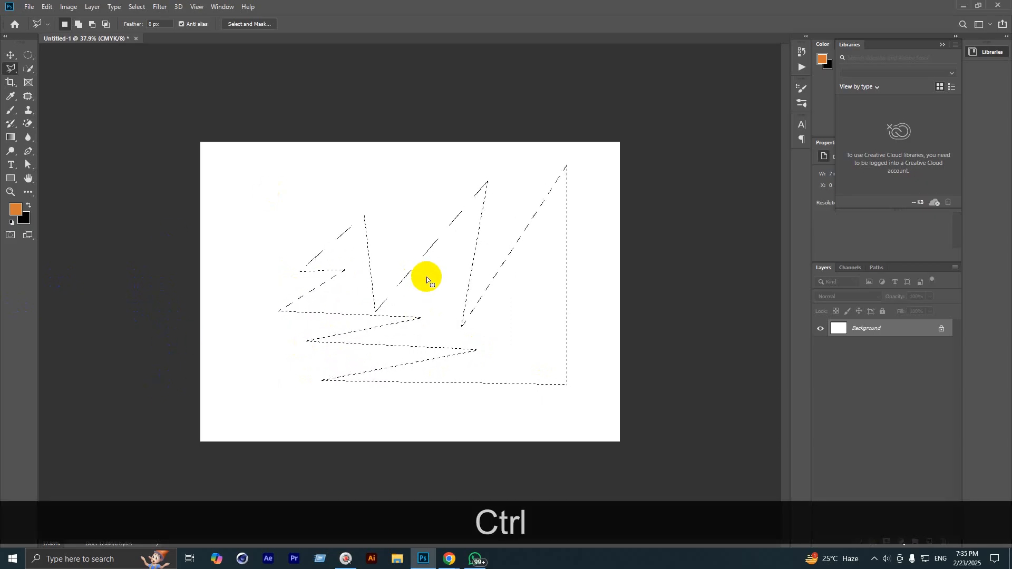
Step: Deselect it, draw a second jagged star-like polygon selection, and deselect that too
key("ctrl+d")
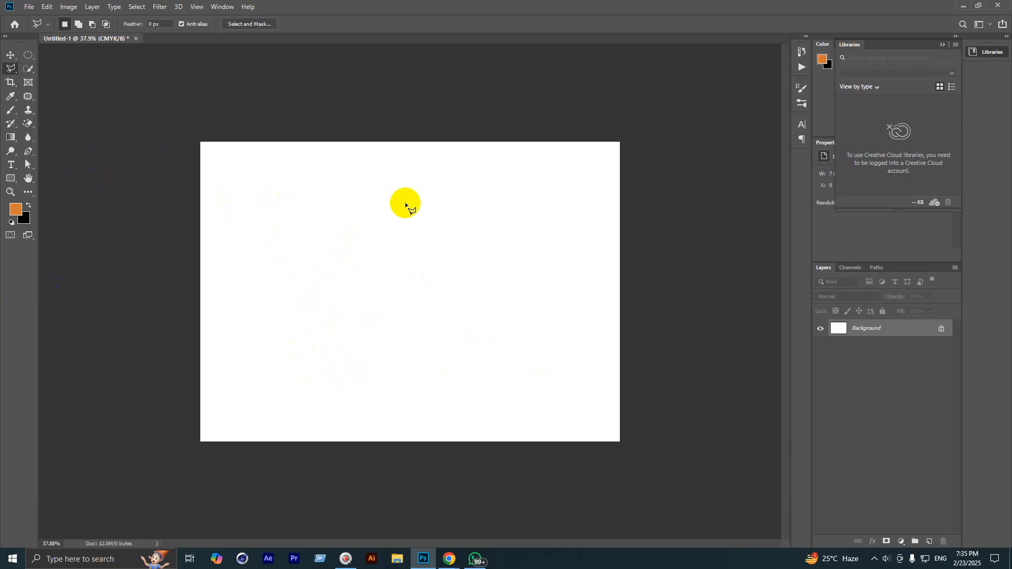
left_click(405, 202)
left_click(333, 280)
left_click(442, 228)
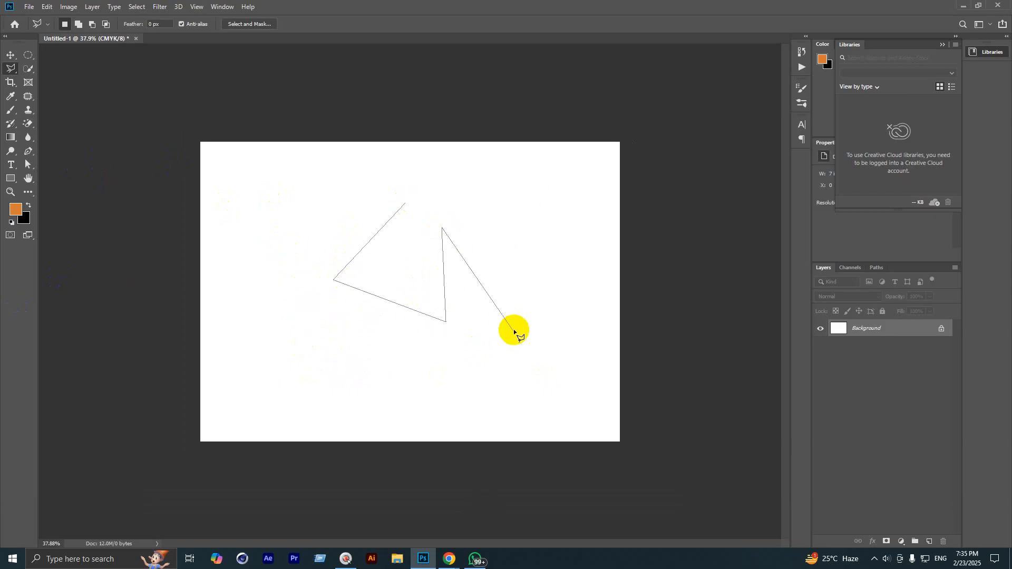
left_click(565, 291)
left_click(583, 208)
left_click(517, 208)
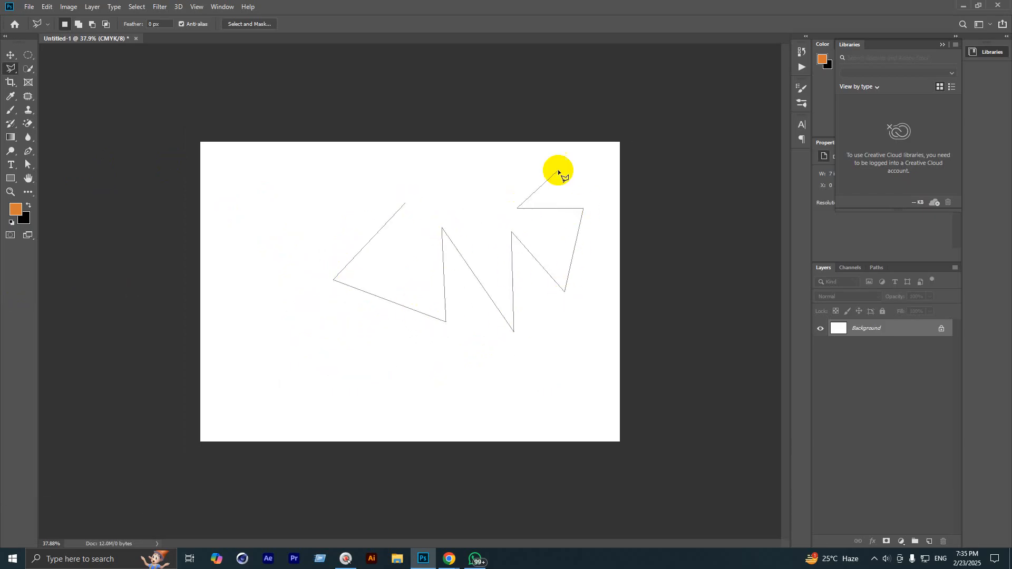
left_click(572, 155)
left_click(475, 176)
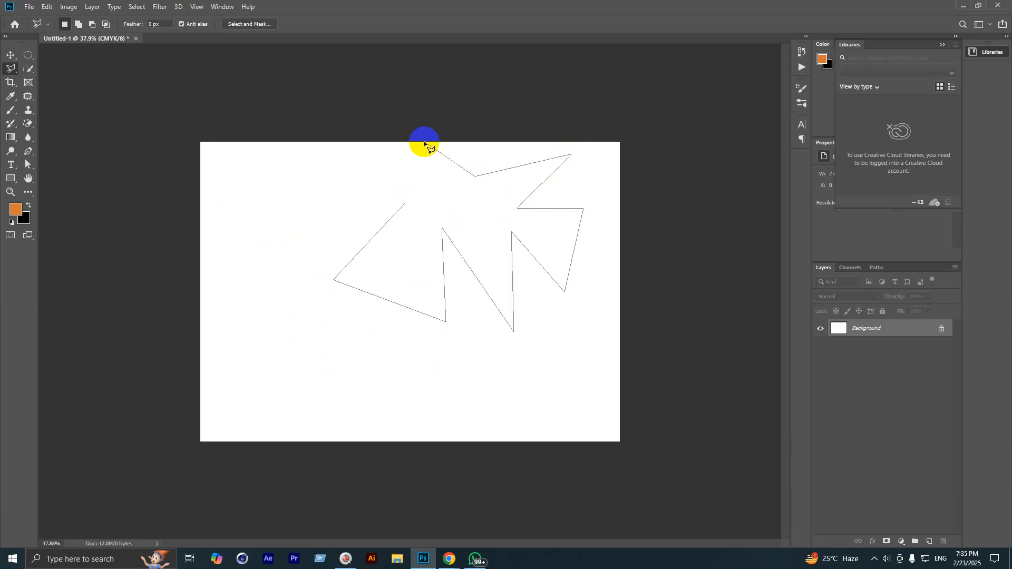
left_click(497, 216)
left_click(454, 205)
left_click(456, 150)
left_click(303, 152)
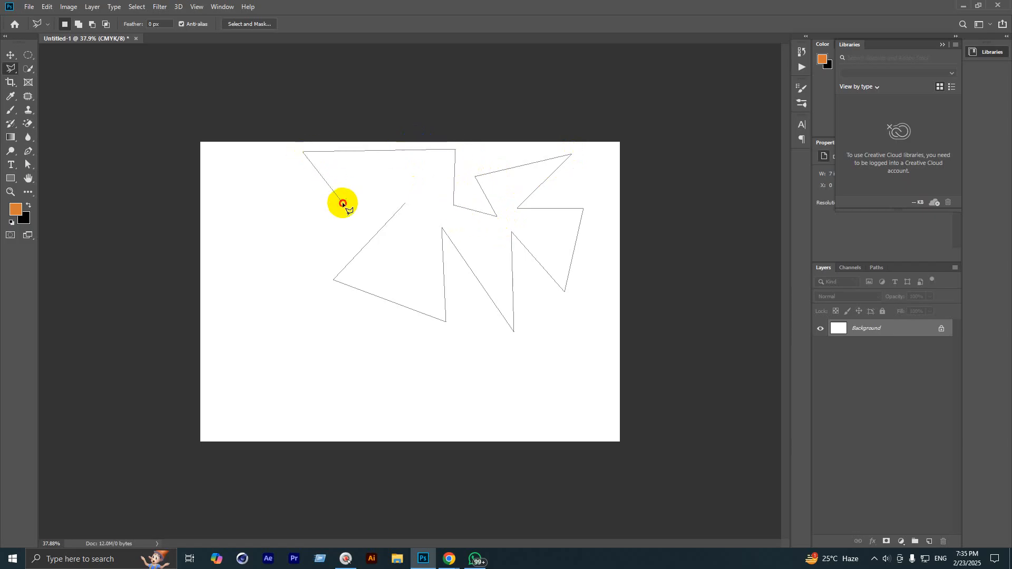
left_click(343, 202)
left_click(433, 162)
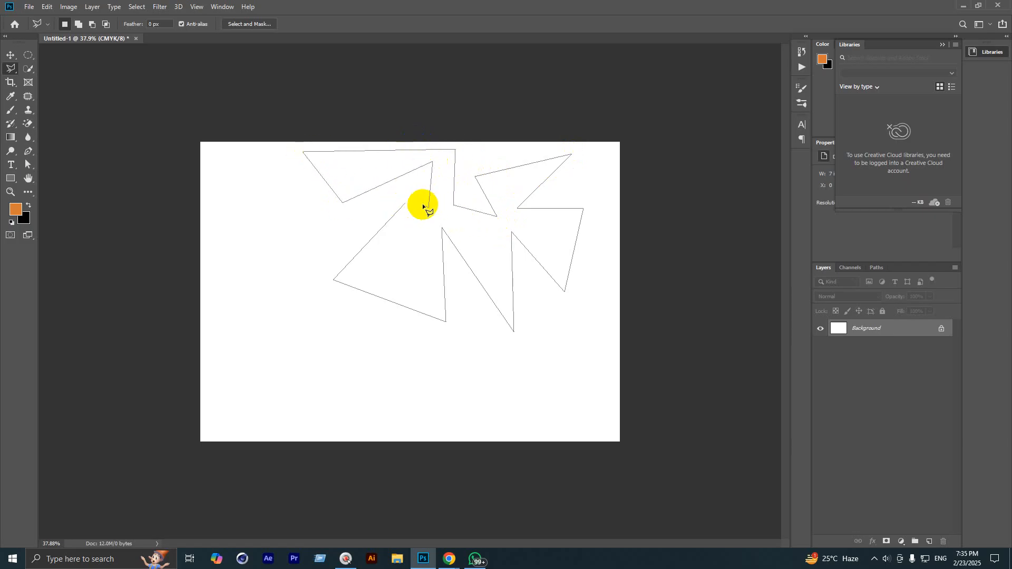
left_click(191, 254)
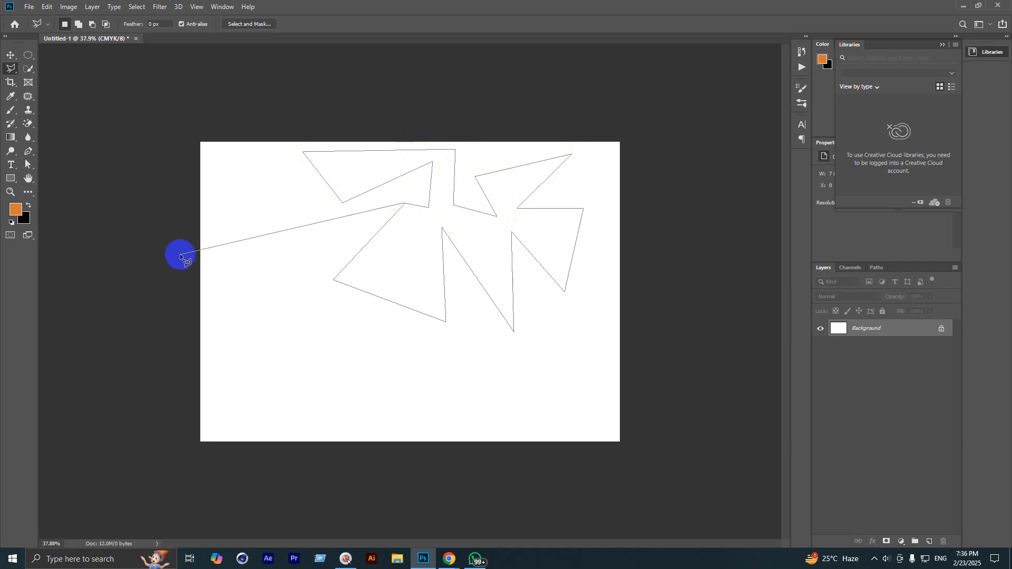
left_click(405, 203)
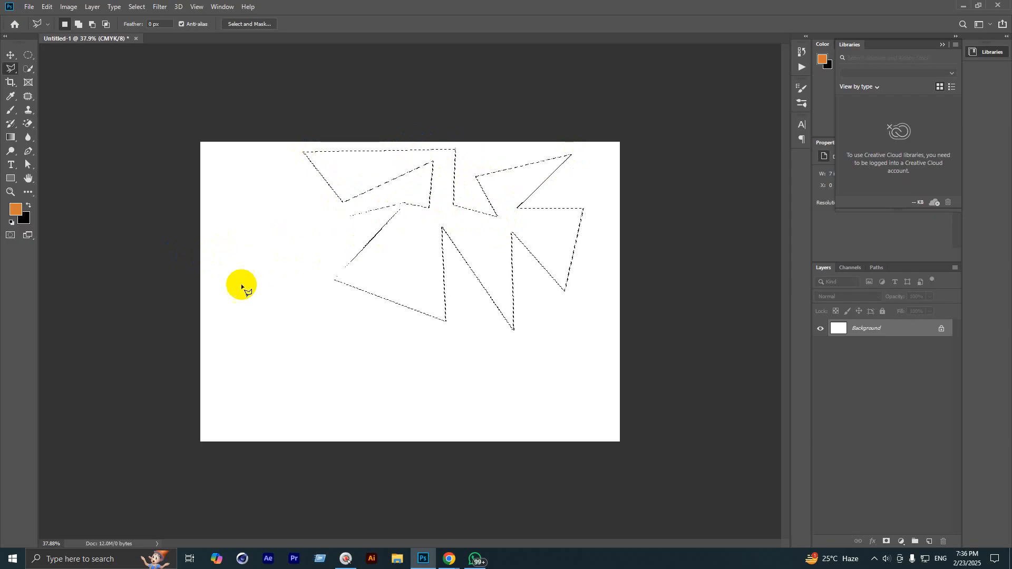
scroll(270, 286, "up", 1)
key("ctrl+d")
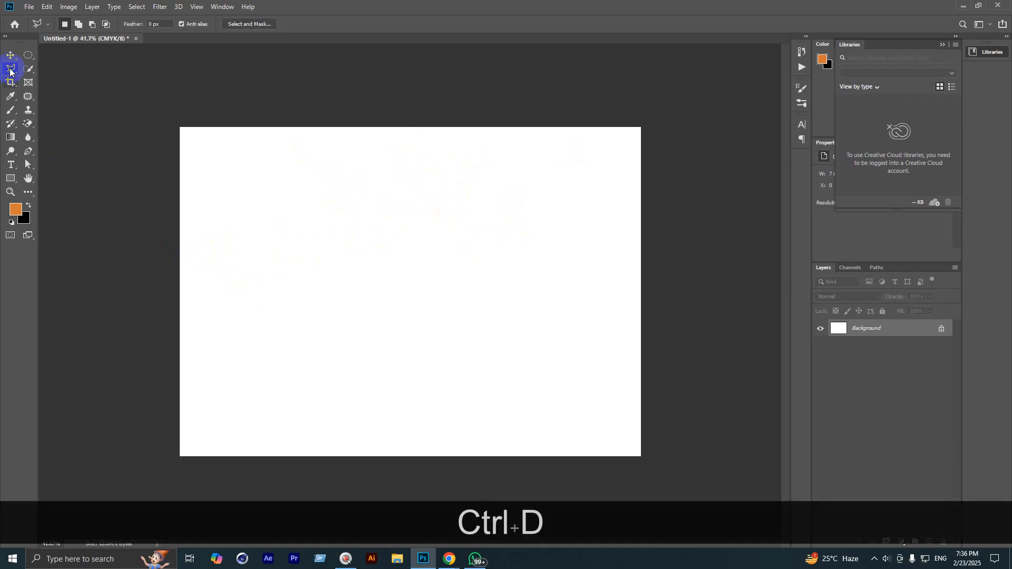
Step: Switch to the freehand Lasso, then to the Rectangular Marquee tool
left_click(10, 72)
left_click(39, 69)
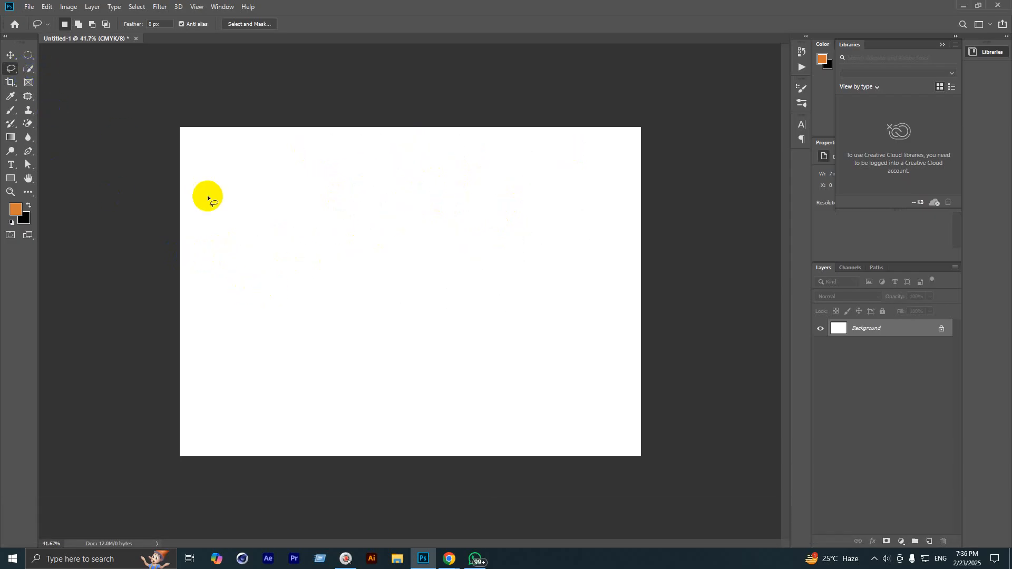
scroll(309, 368, "up", 2)
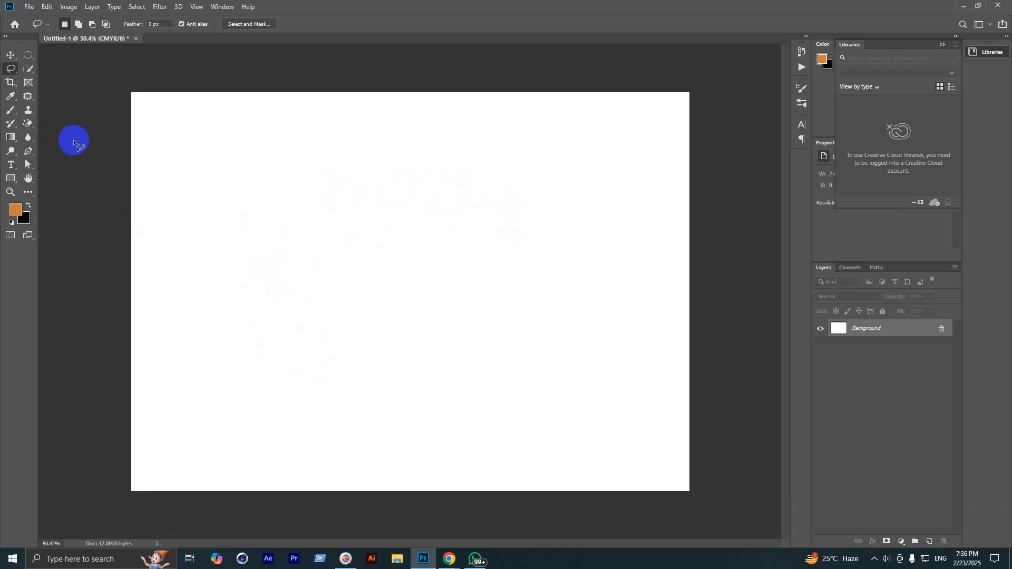
left_click(30, 57)
left_click(64, 54)
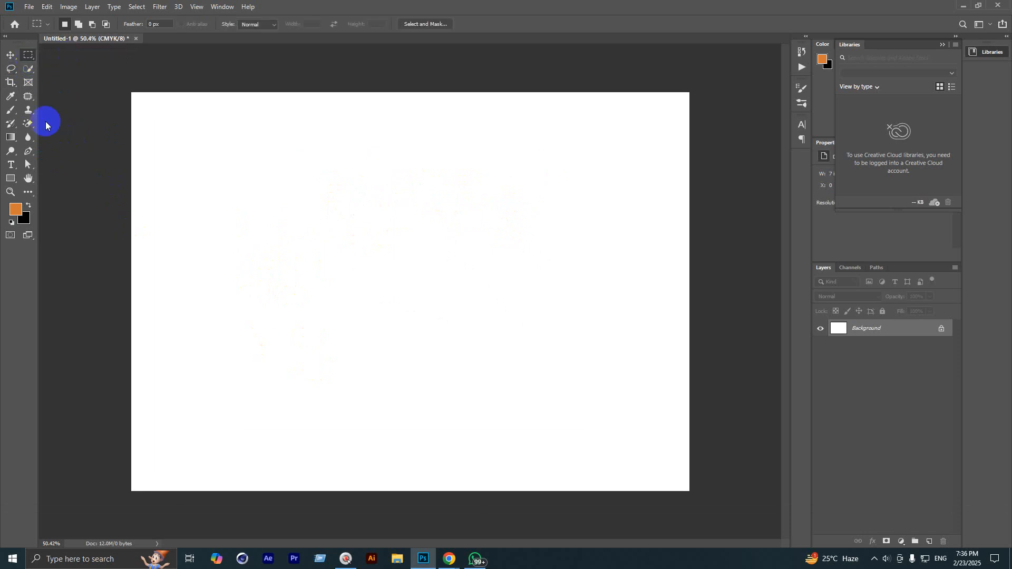
scroll(437, 264, "down", 4)
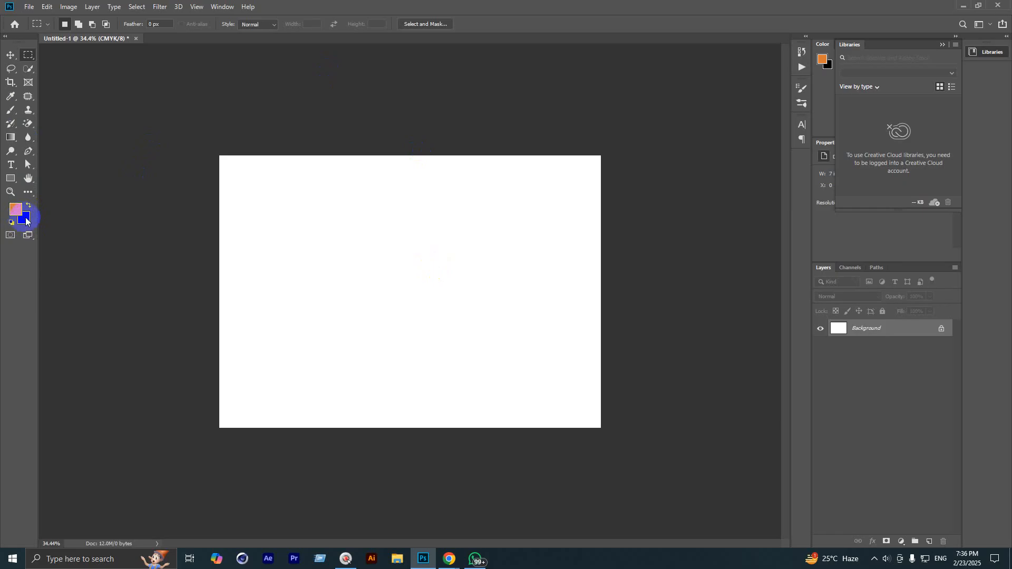
key("super+equal")
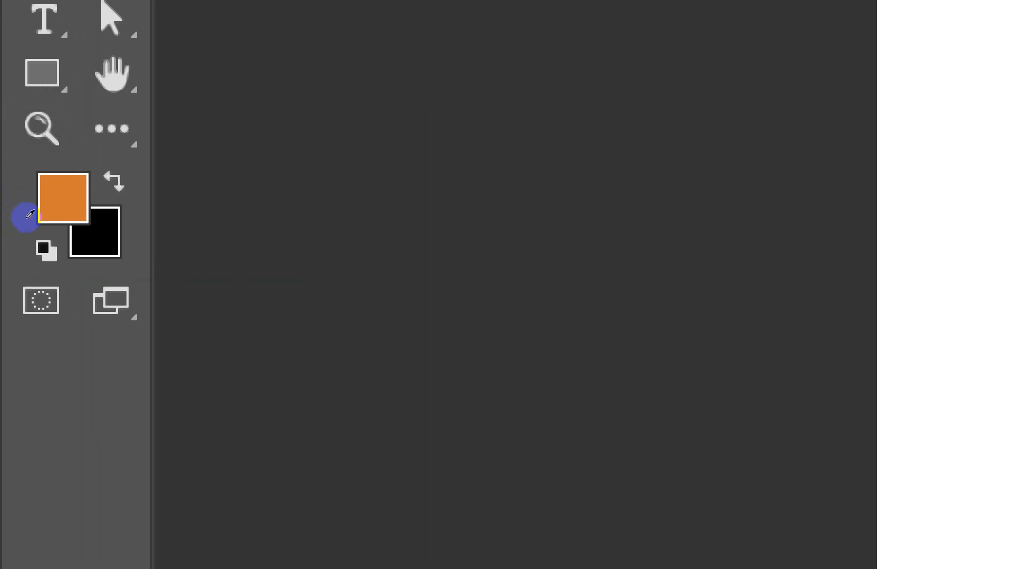
Step: Set the background colour to a bright saturated green
left_click(30, 214)
key("super+minus")
key("super+minus")
key("super+minus")
key("super+minus")
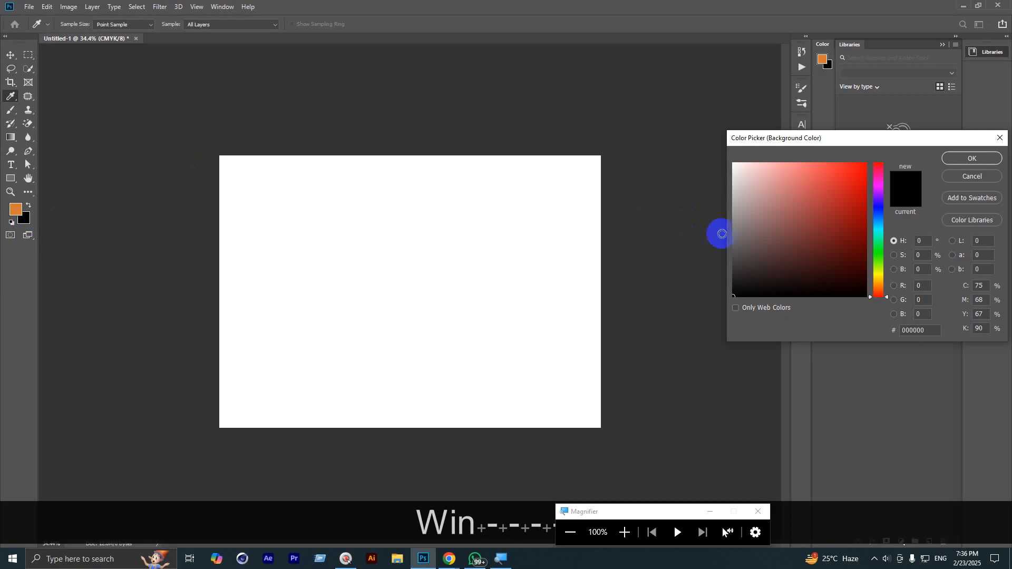
left_click(876, 249)
left_click_drag(853, 221, 875, 189)
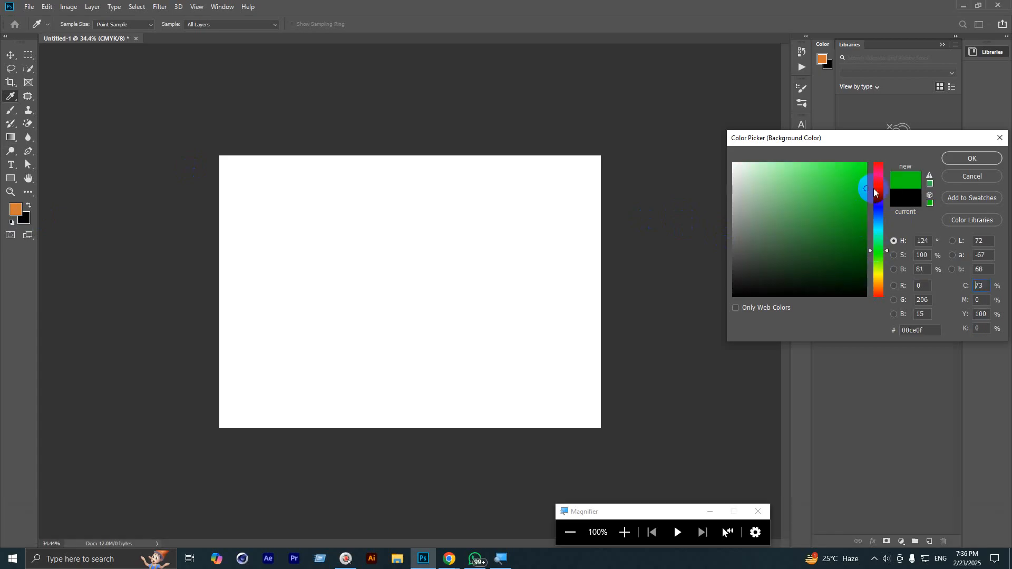
left_click(973, 159)
Step: Set the foreground colour to bright red and close the Magnifier
left_click(16, 209)
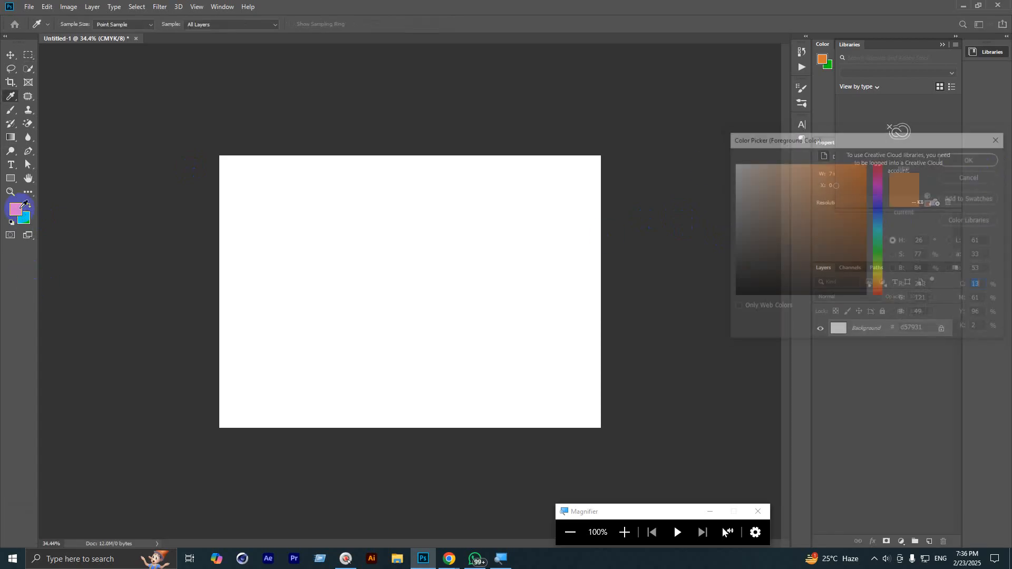
left_click(878, 172)
left_click(865, 164)
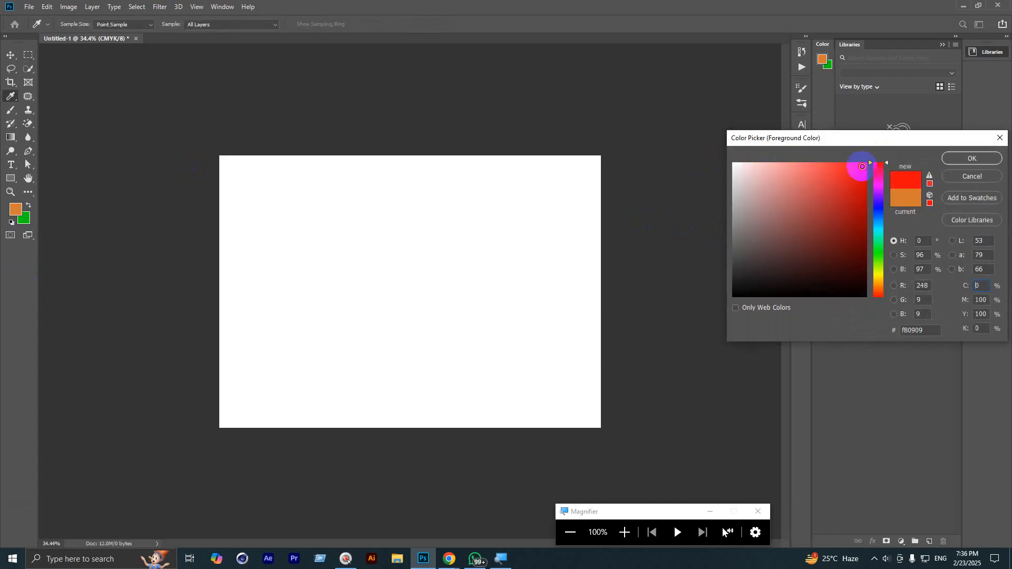
left_click(953, 160)
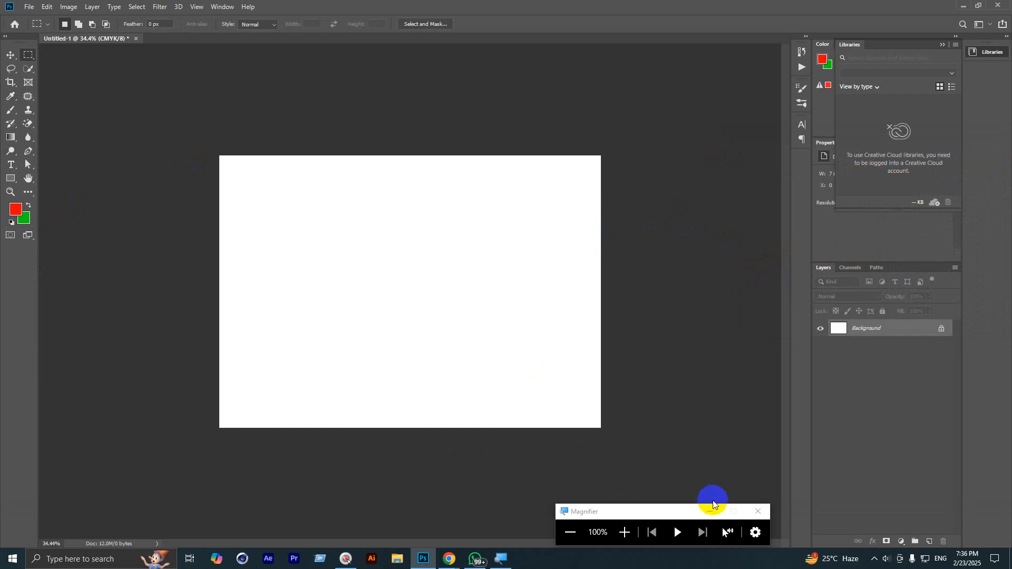
left_click(755, 508)
Step: Fill the canvas red with Alt+Backspace, then green with Ctrl+Backspace, twice over
key("alt+BackSpace")
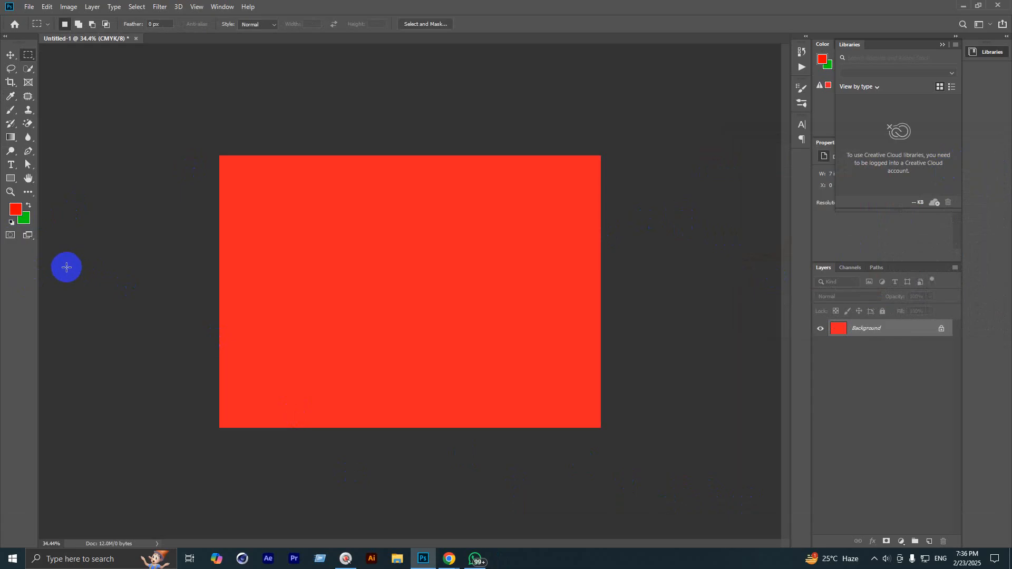
key("ctrl+BackSpace")
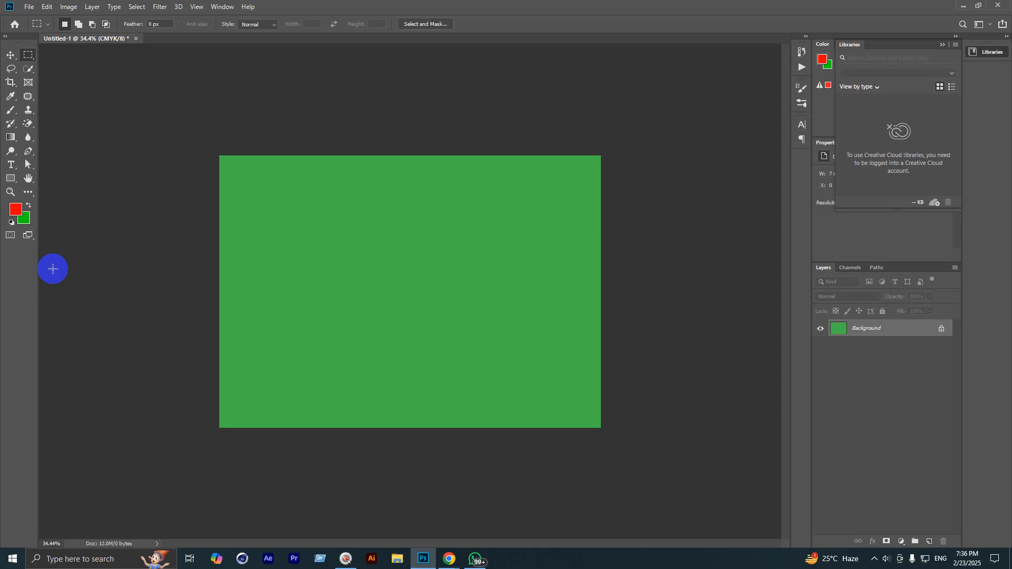
key("alt+BackSpace")
key("ctrl+BackSpace")
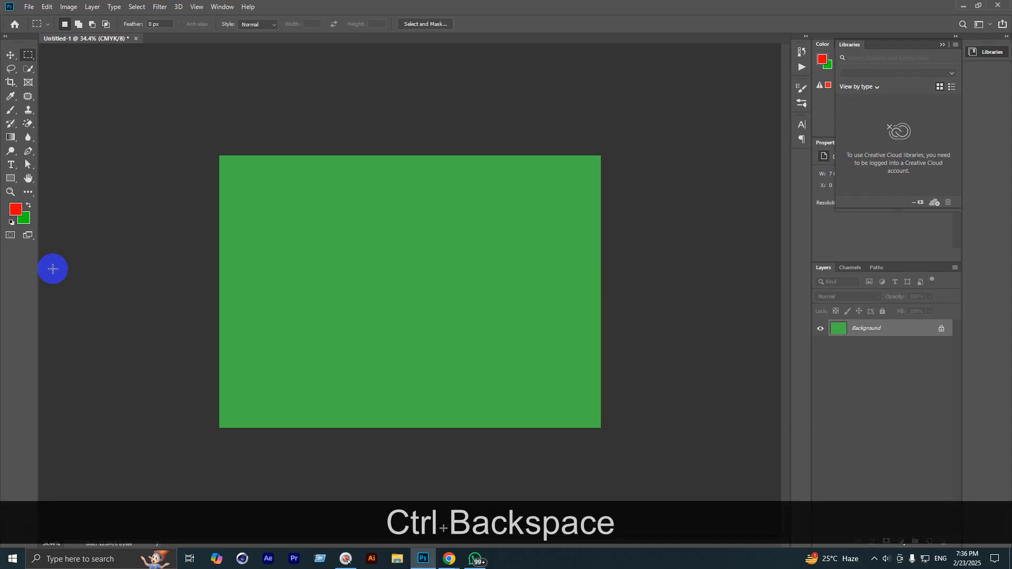
Step: Set the foreground colour to pure white (ffffff) and fill the canvas with it
left_click(22, 213)
left_click(734, 164)
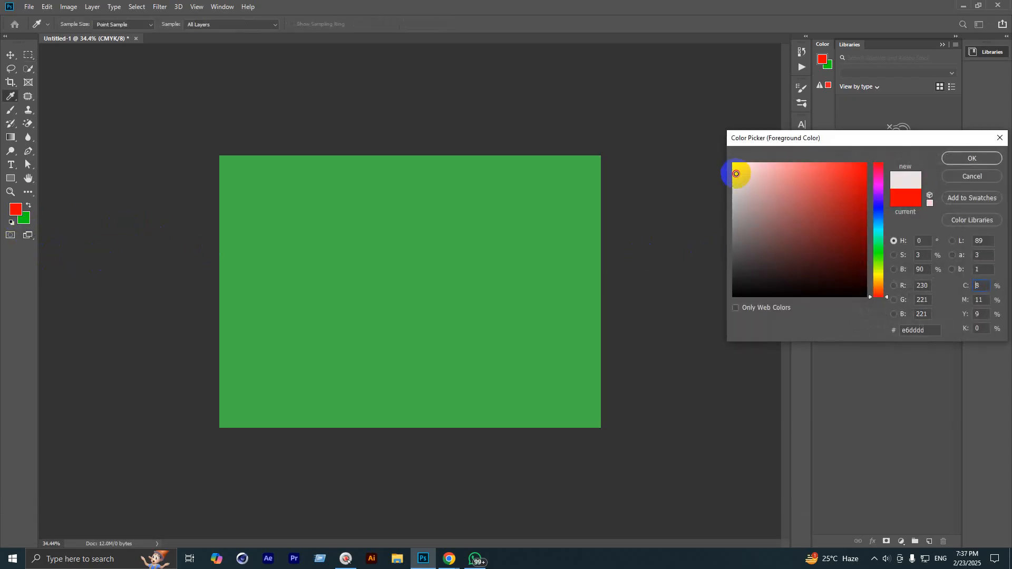
left_click(964, 159)
key("alt+BackSpace")
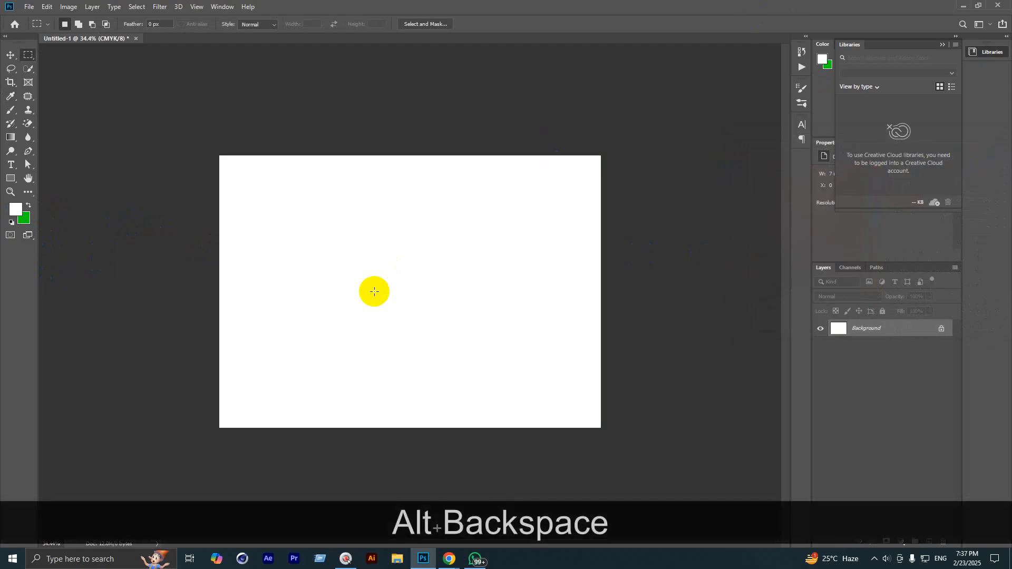
scroll(250, 274, "up", 1)
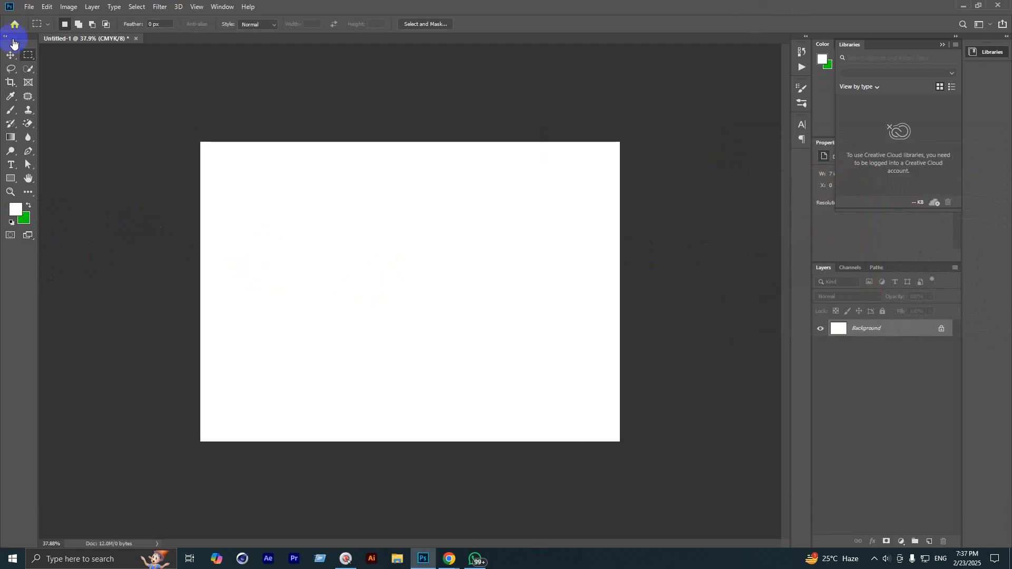
right_click(26, 55)
Step: Choose the Rectangular Marquee and add a batch of empty practice layers
left_click(65, 56)
scroll(308, 297, "up", 2)
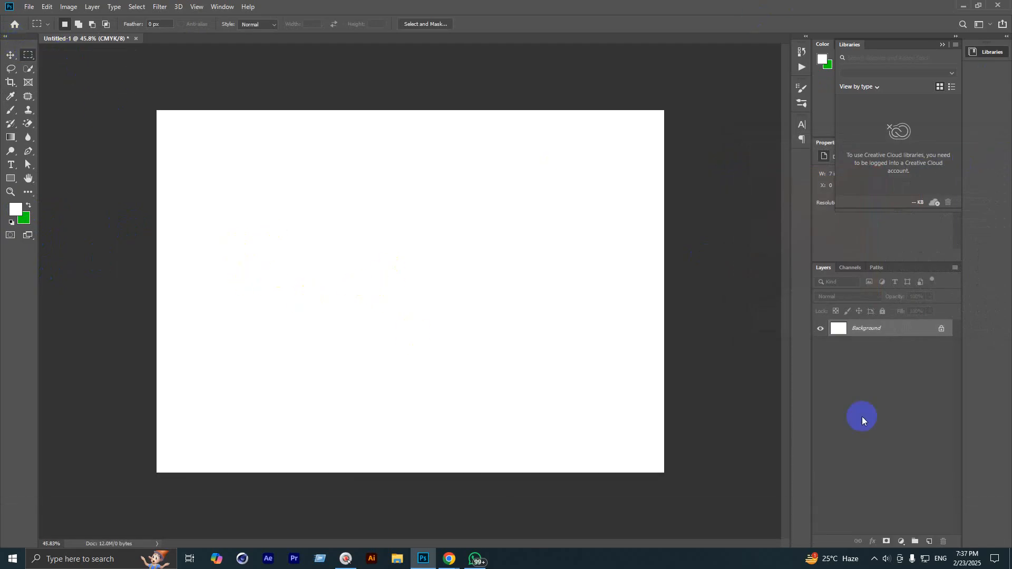
left_click(931, 542)
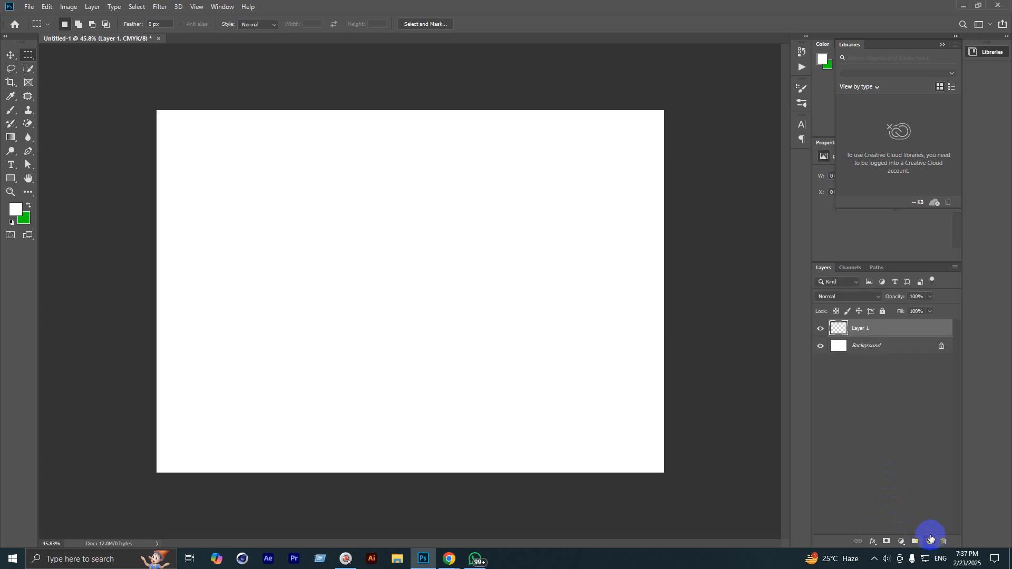
left_click(931, 542)
left_click(931, 542)
left_click(931, 542)
left_click(931, 542)
left_click(931, 542)
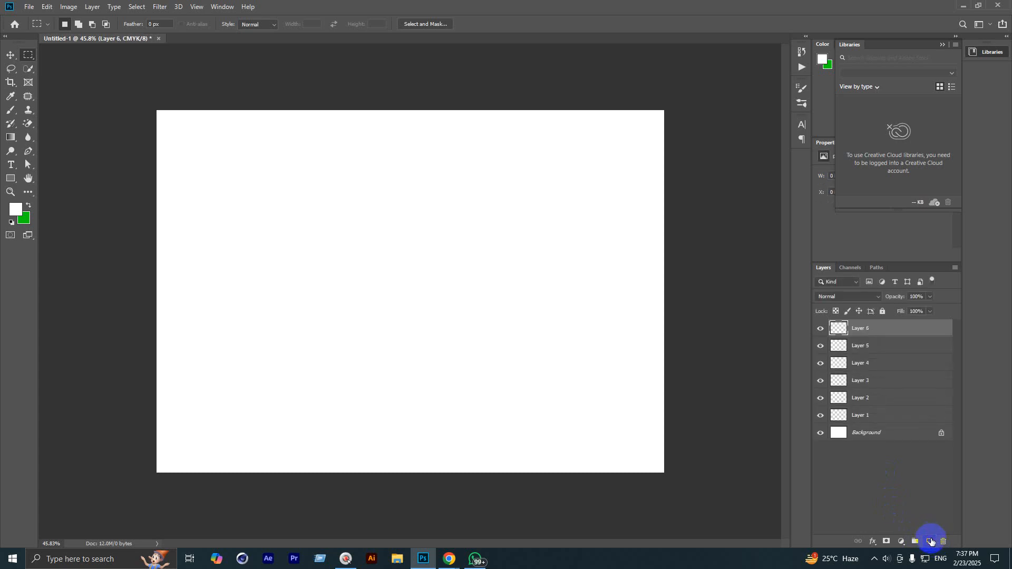
left_click(931, 542)
left_click(931, 542)
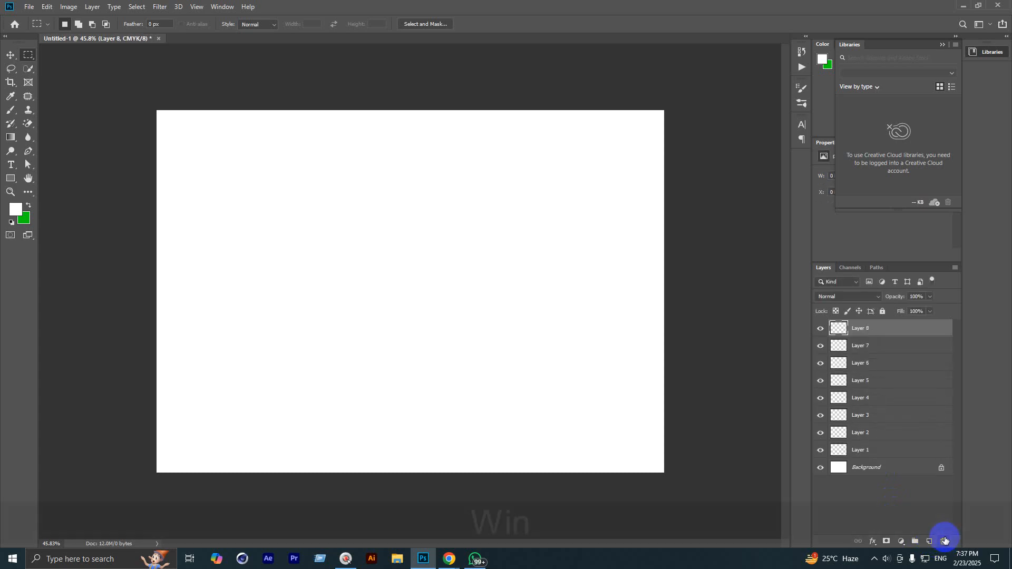
key("super+equal")
key("super+equal")
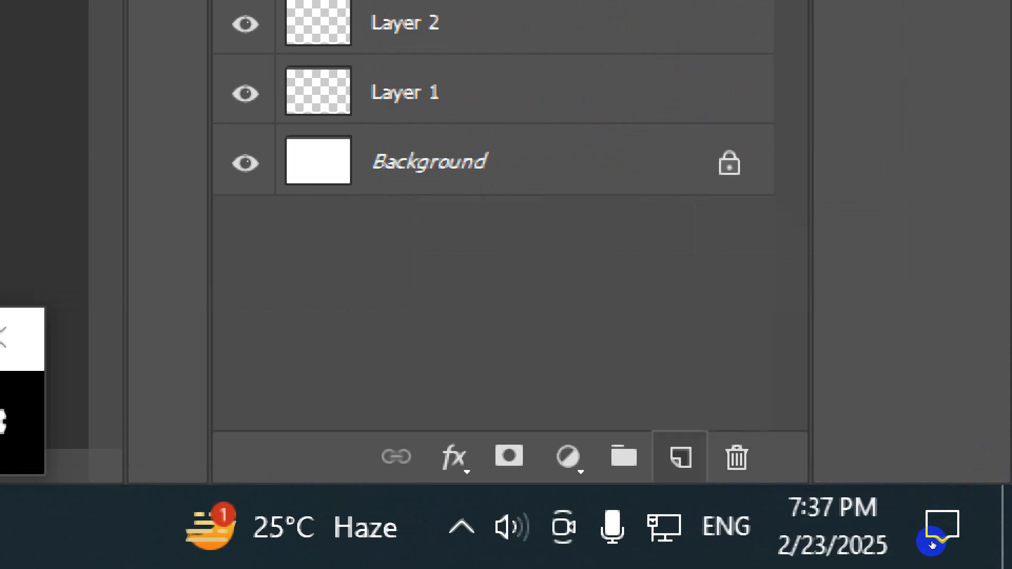
left_click(680, 456)
left_click(681, 457)
left_click(681, 456)
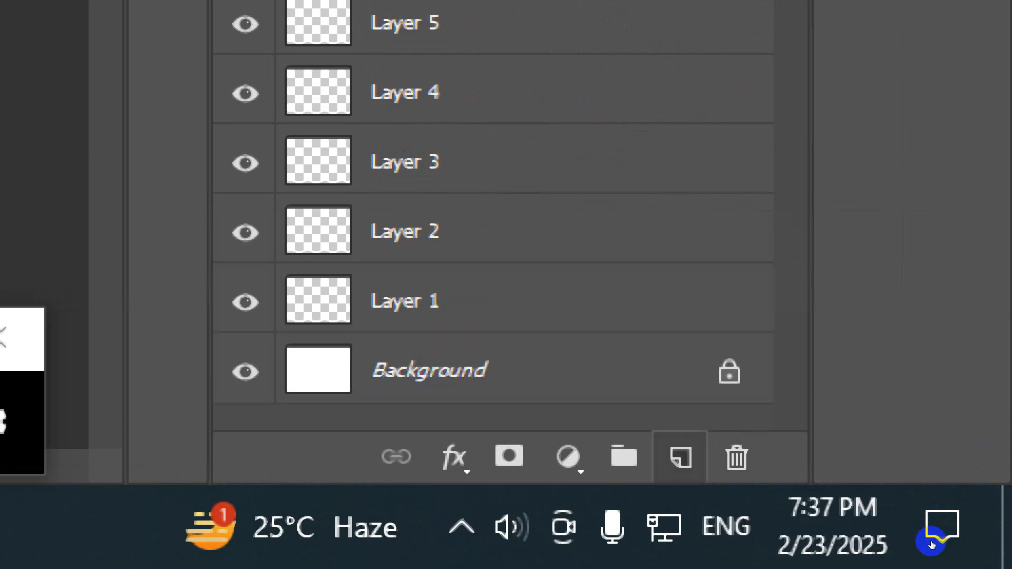
key("super+minus")
key("super+minus")
key("super+minus")
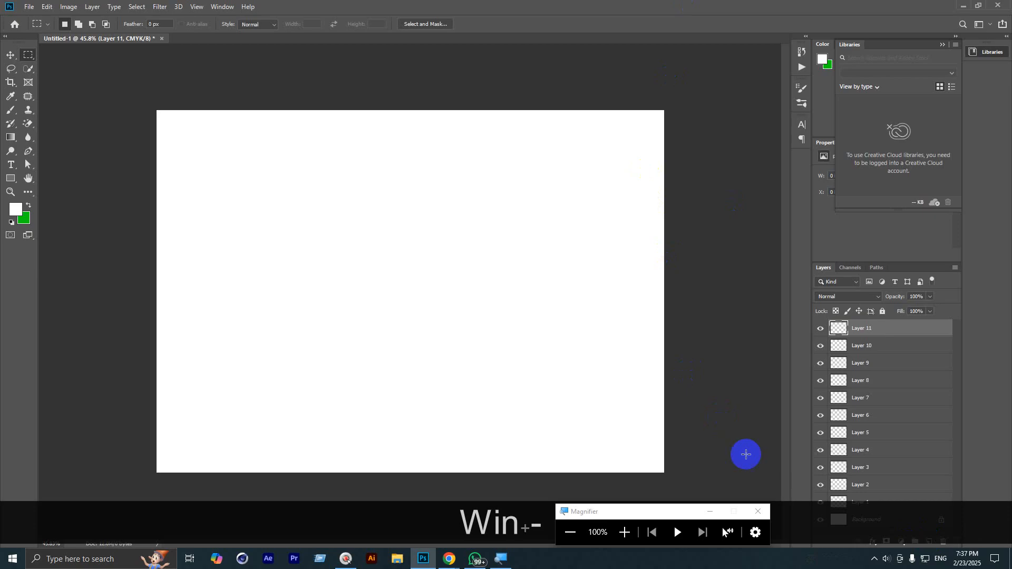
left_click(759, 512)
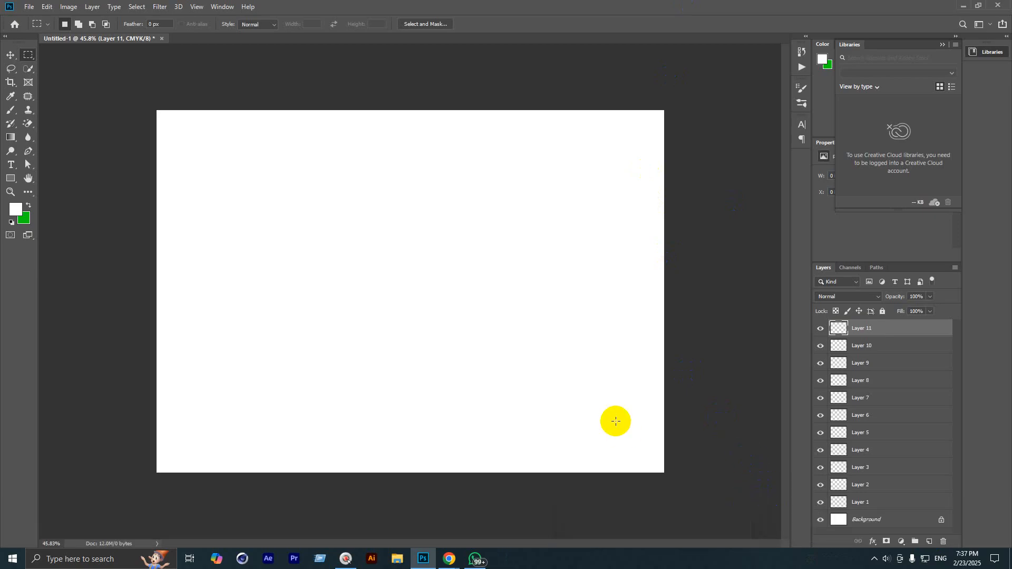
Step: Add two more layers, delete all practice layers, and create a fresh Layer 1 above Background
key("ctrl+shift+n")
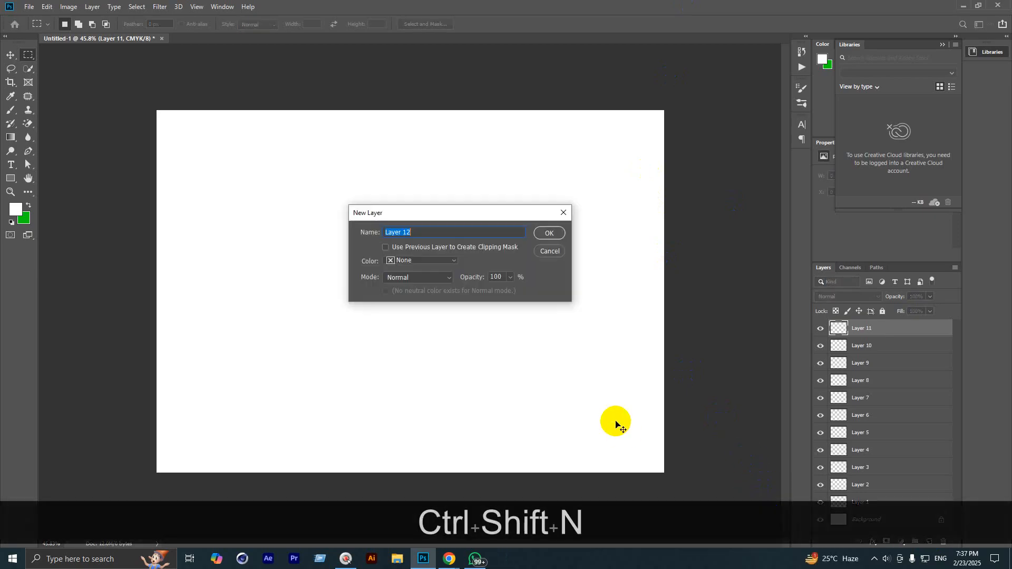
key("Return")
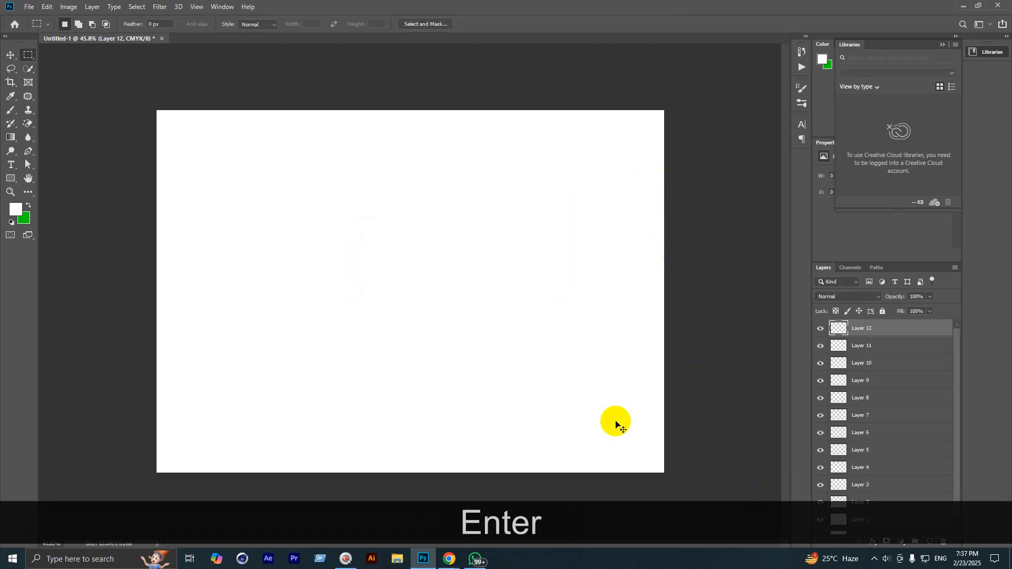
key("ctrl+shift+n")
key("Return")
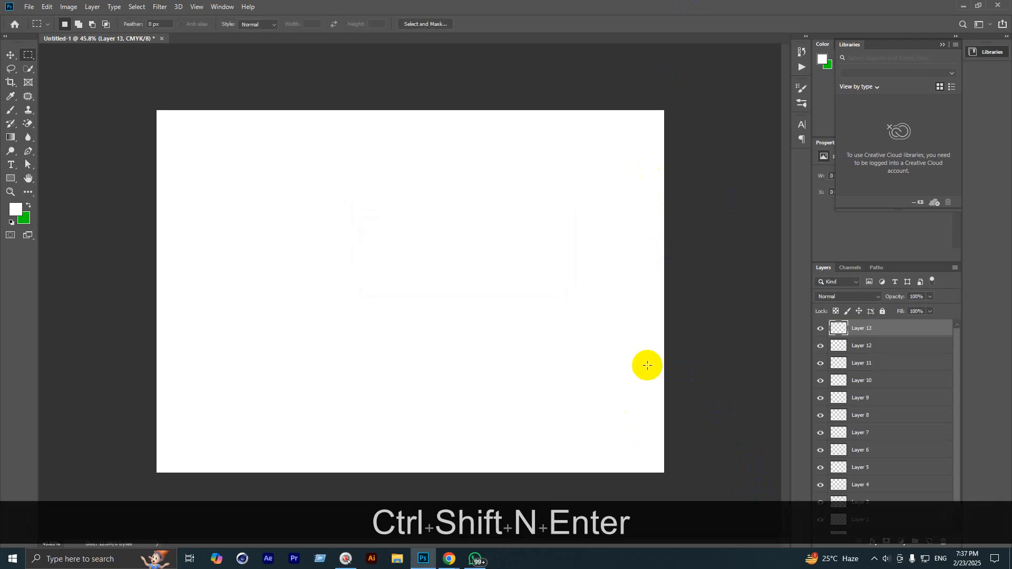
key("BackSpace")
key("BackSpace")
key("BackSpace")
key("BackSpace")
key("BackSpace")
key("BackSpace")
key("BackSpace")
key("BackSpace")
key("BackSpace")
key("BackSpace")
key("BackSpace")
key("BackSpace")
key("BackSpace")
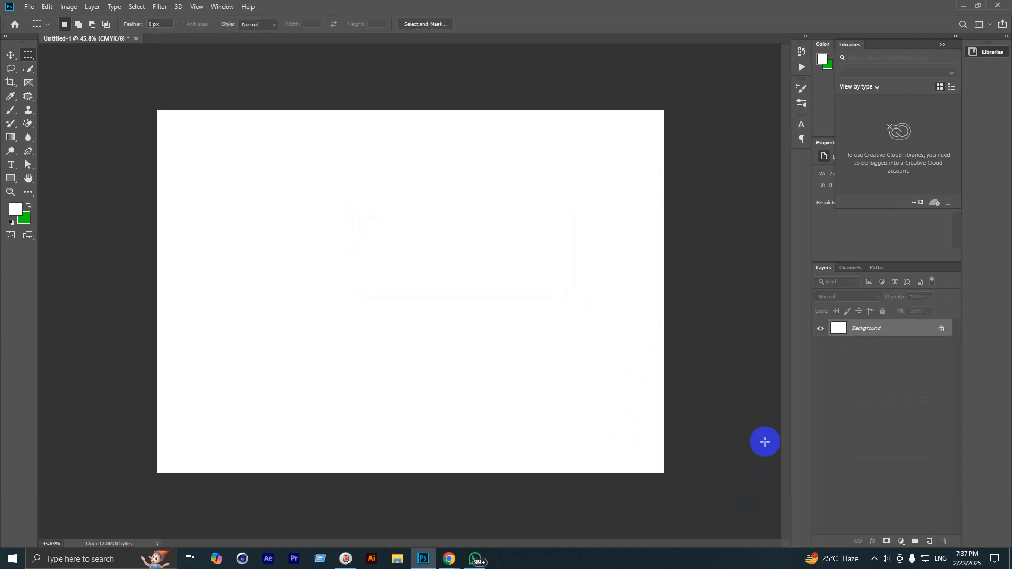
key("ctrl+shift+n")
key("Return")
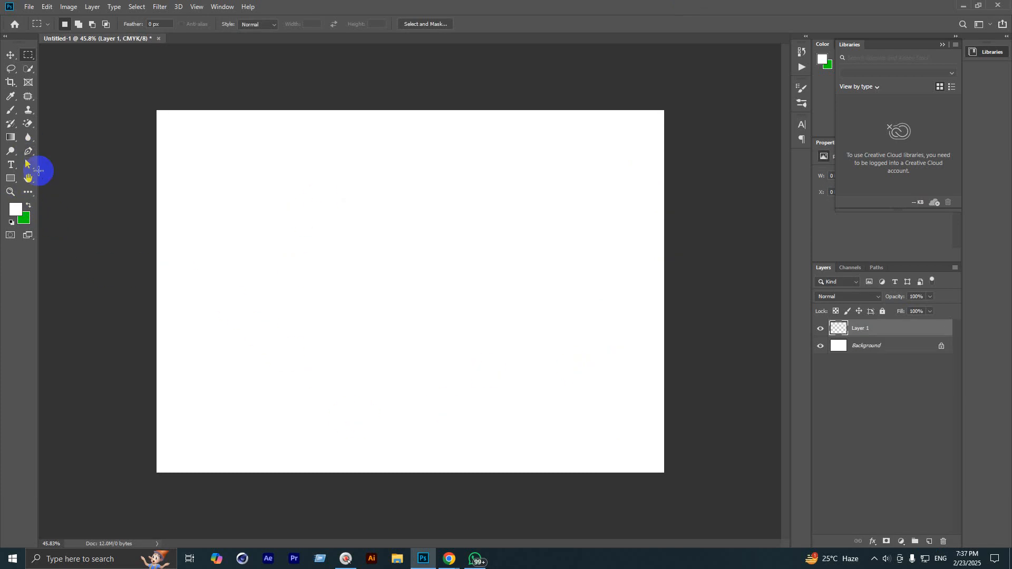
Step: Fill a wide rectangle across the canvas middle with green, deselect, and add Layer 2
left_click_drag(228, 201, 582, 342)
left_click_drag(487, 294, 482, 280)
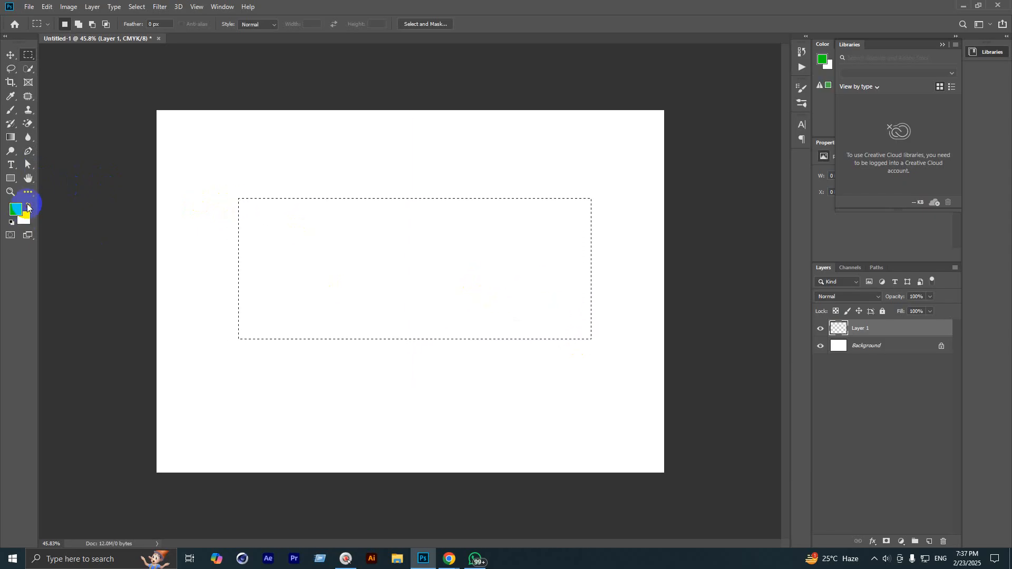
key("alt+BackSpace")
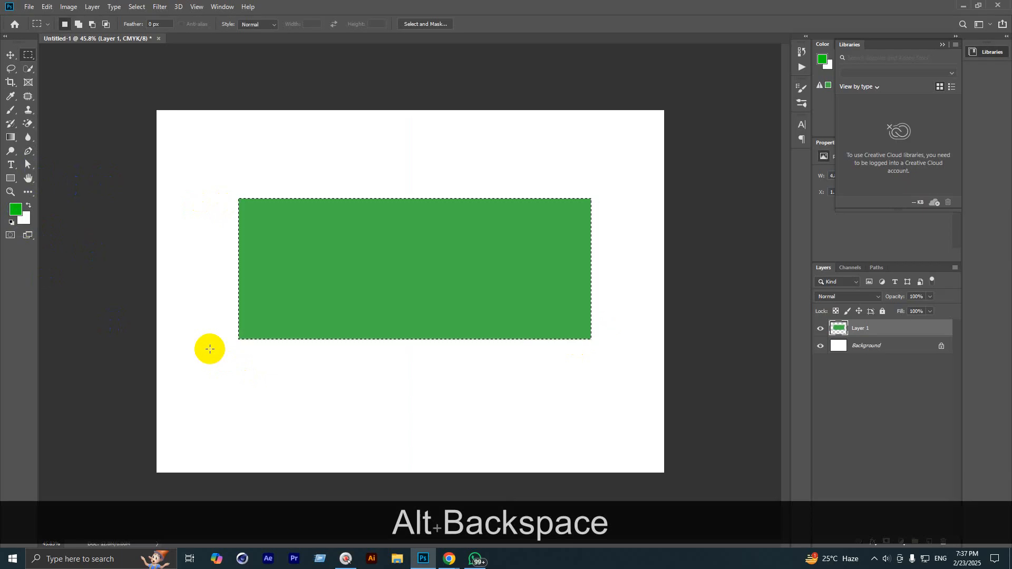
key("ctrl+d")
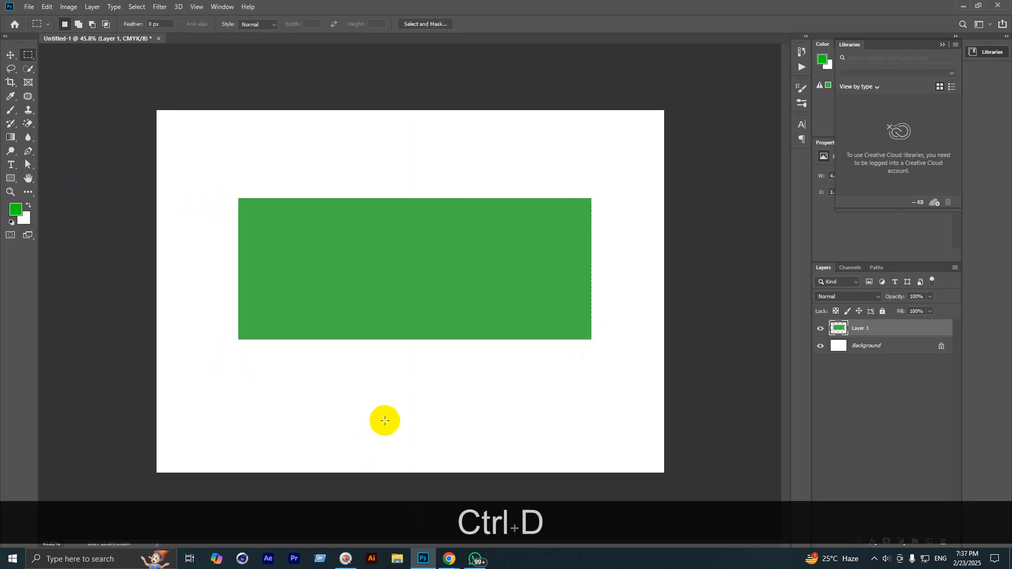
scroll(443, 373, "up", 1)
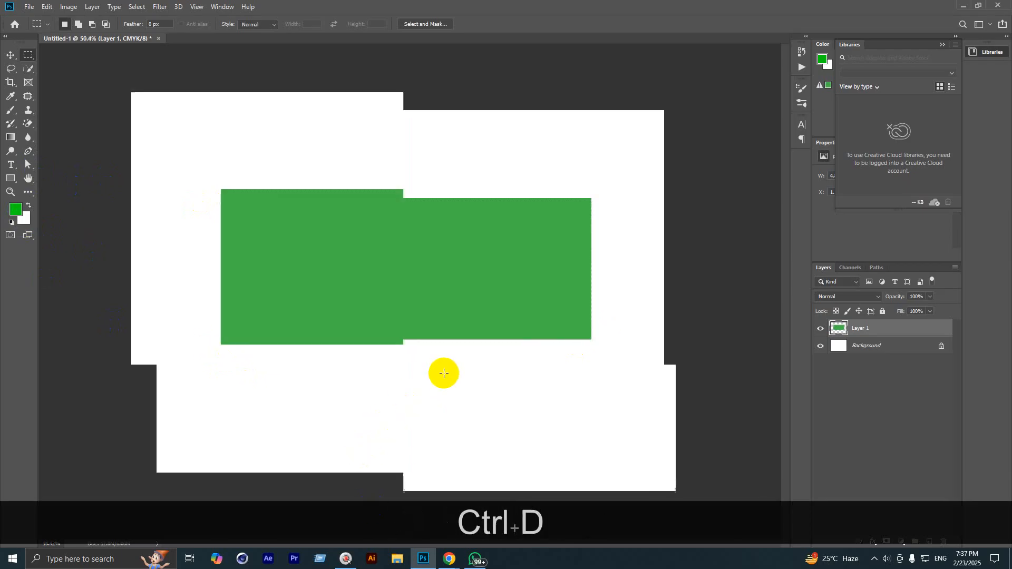
left_click(931, 542)
scroll(464, 268, "up", 1)
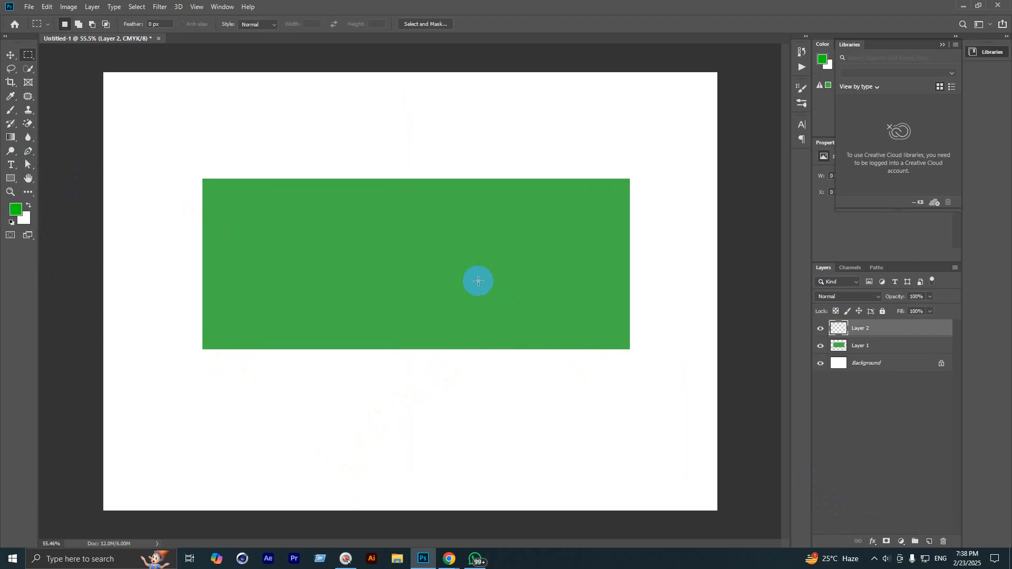
Step: Make a circular Elliptical Marquee selection centred on the green rectangle
scroll(478, 281, "up", 1)
right_click(28, 55)
left_click(60, 63)
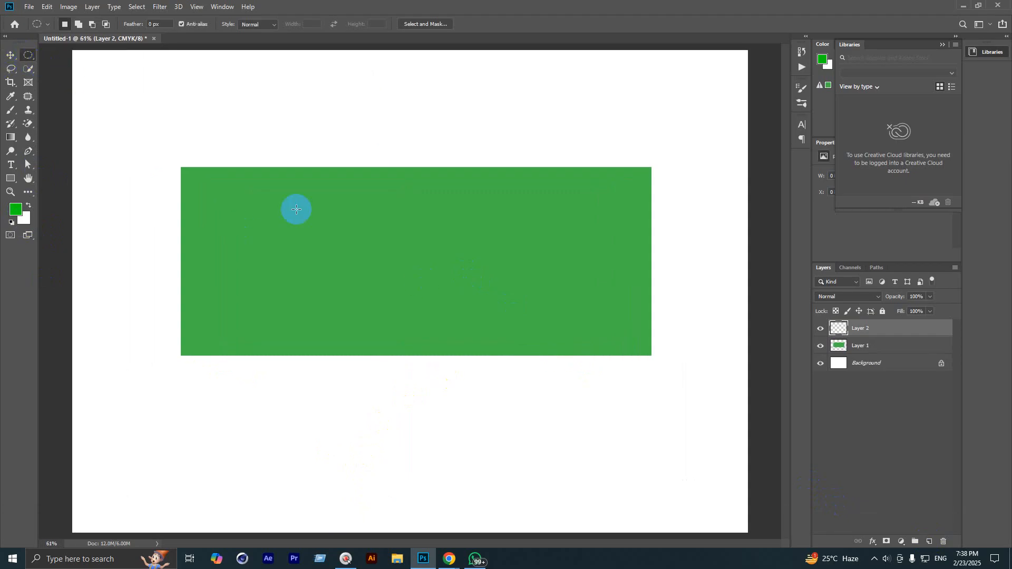
scroll(479, 301, "up", 1)
left_click_drag(337, 171, 528, 335)
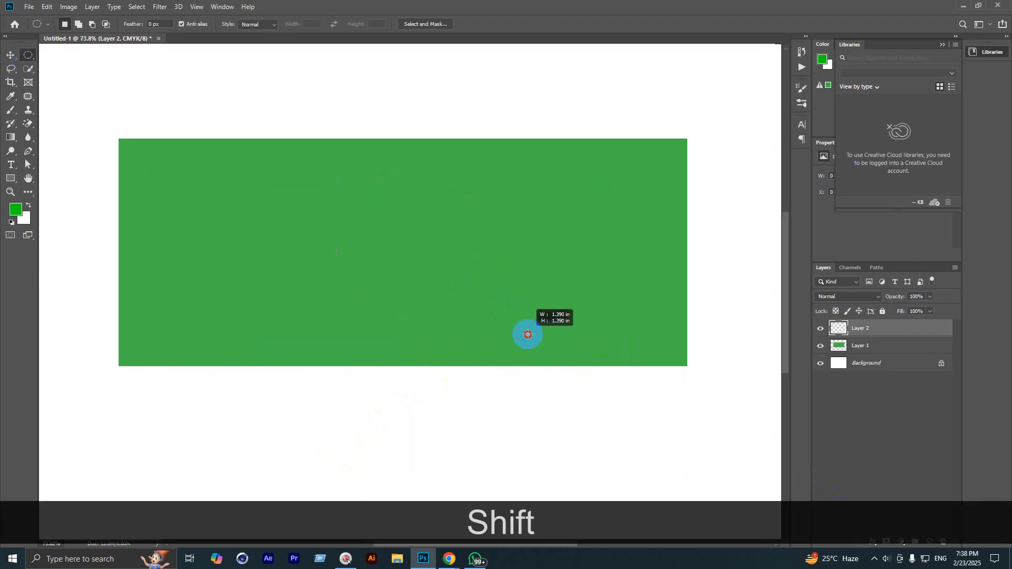
left_click_drag(461, 243, 436, 242)
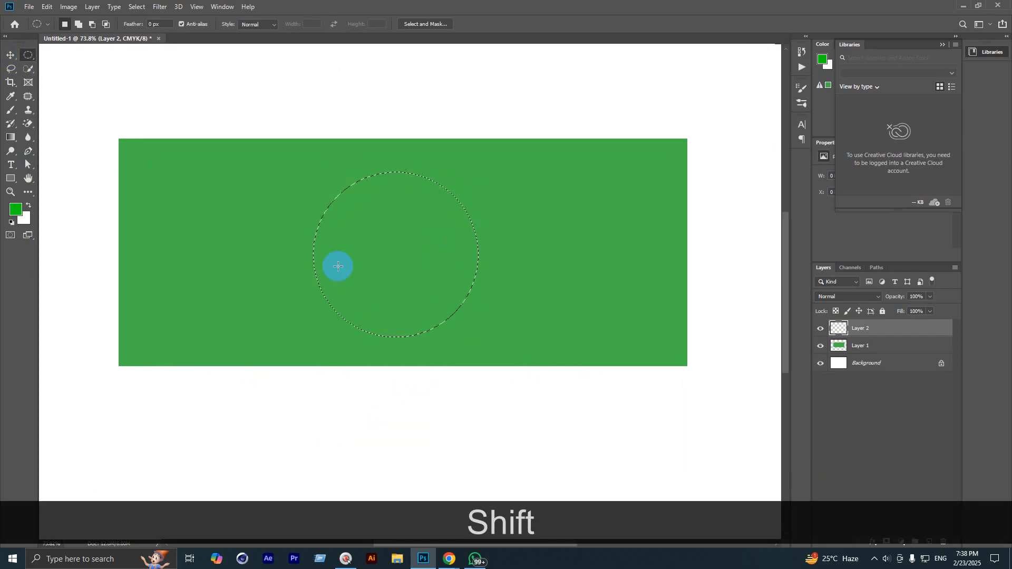
Step: Set the foreground to bright red, fill the circle, and deselect
left_click(15, 209)
left_click_drag(878, 181, 878, 162)
left_click(865, 167)
left_click(960, 157)
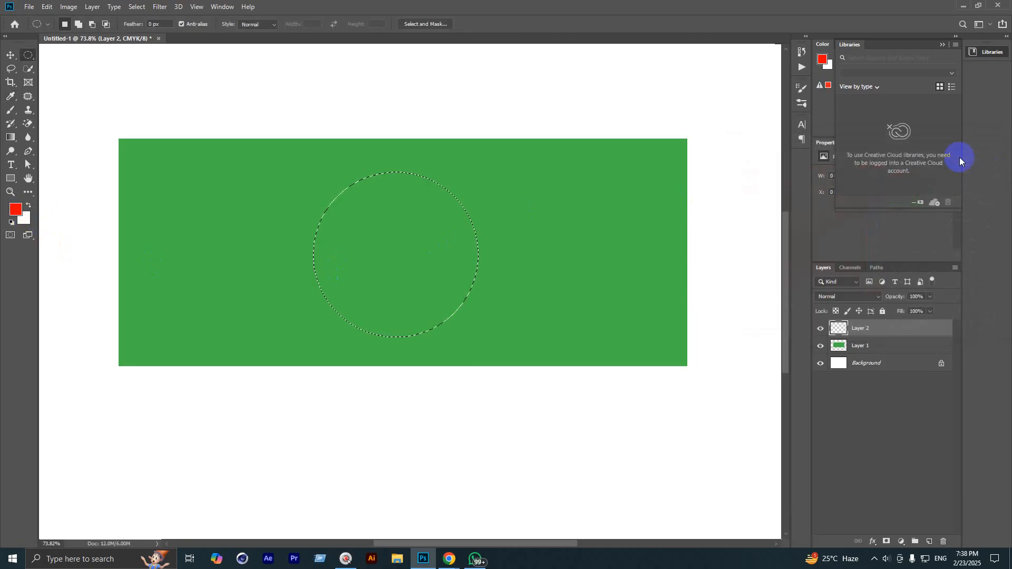
key("alt+BackSpace")
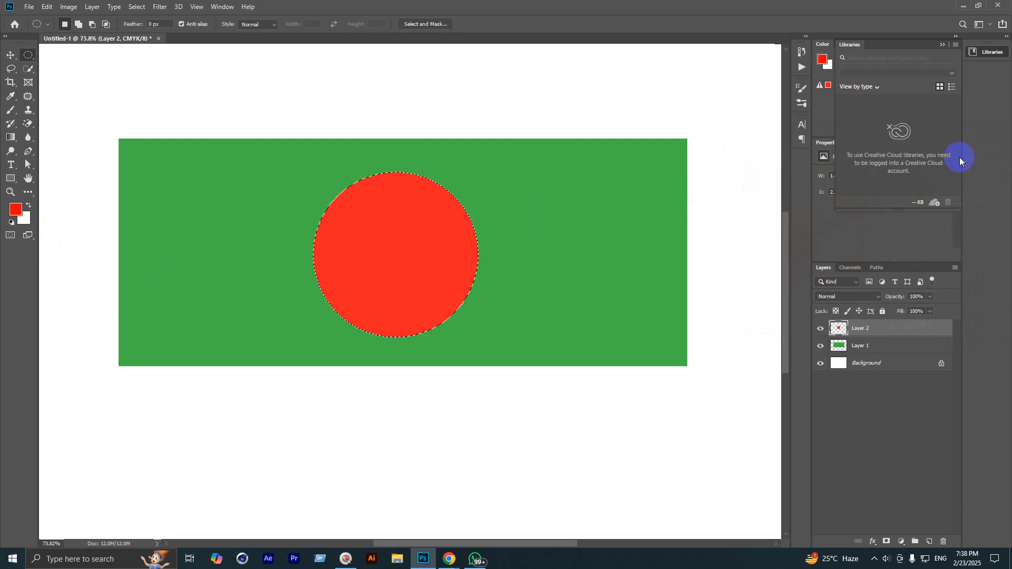
key("ctrl+d")
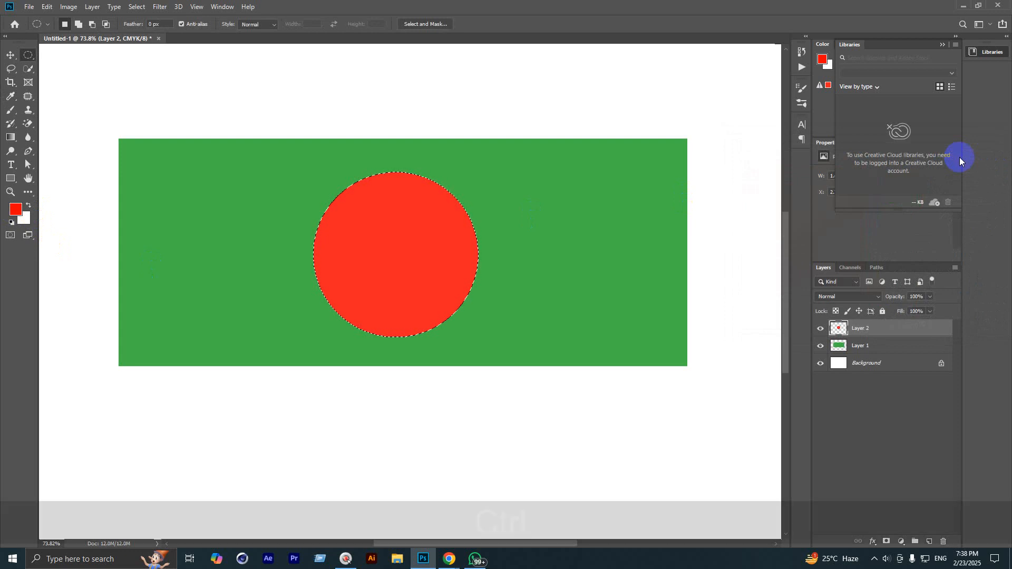
scroll(438, 104, "down", 3)
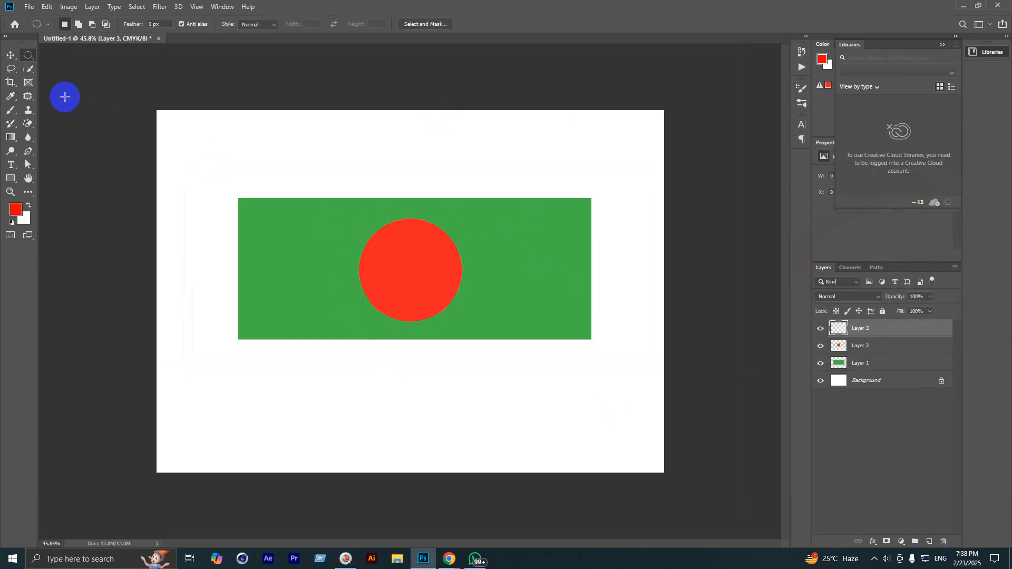
Step: Select a thin rectangular strip from the flag's right edge down to the canvas bottom
left_click(20, 57)
left_click(74, 54)
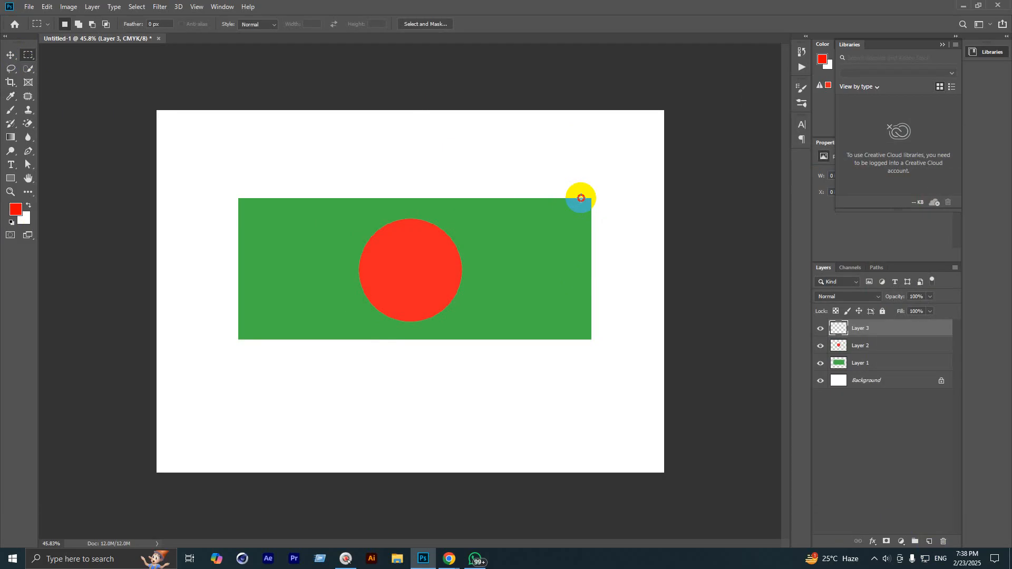
left_click_drag(581, 198, 592, 483)
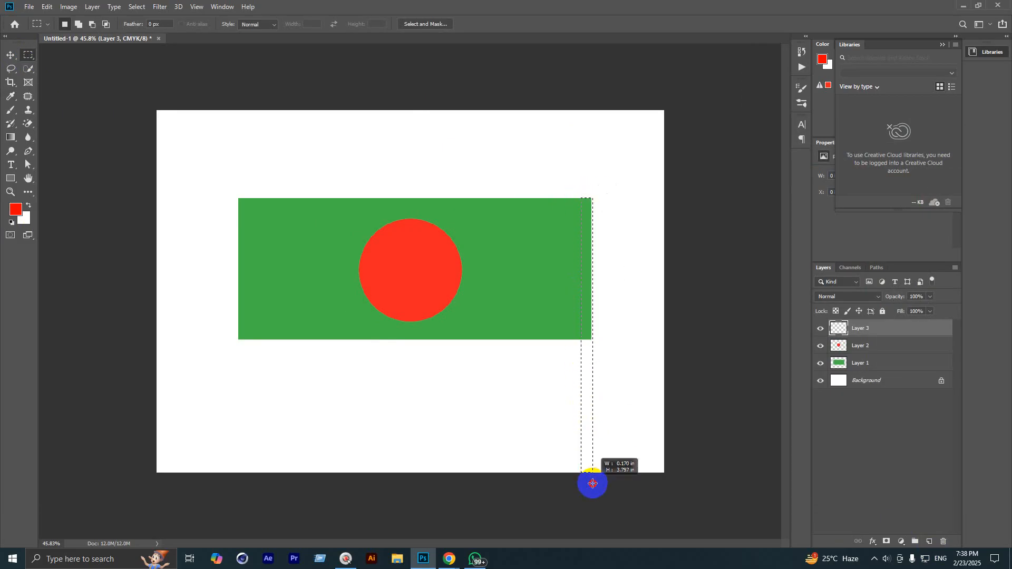
scroll(382, 325, "down", 1)
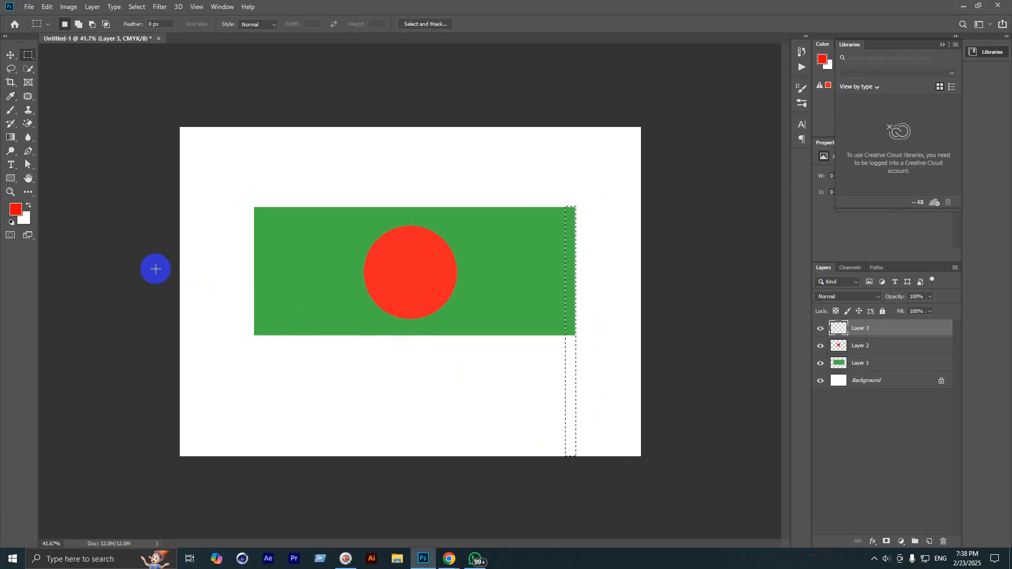
Step: Fill the strip with orange-yellow ffb400 to form the pole, then deselect
left_click(16, 210)
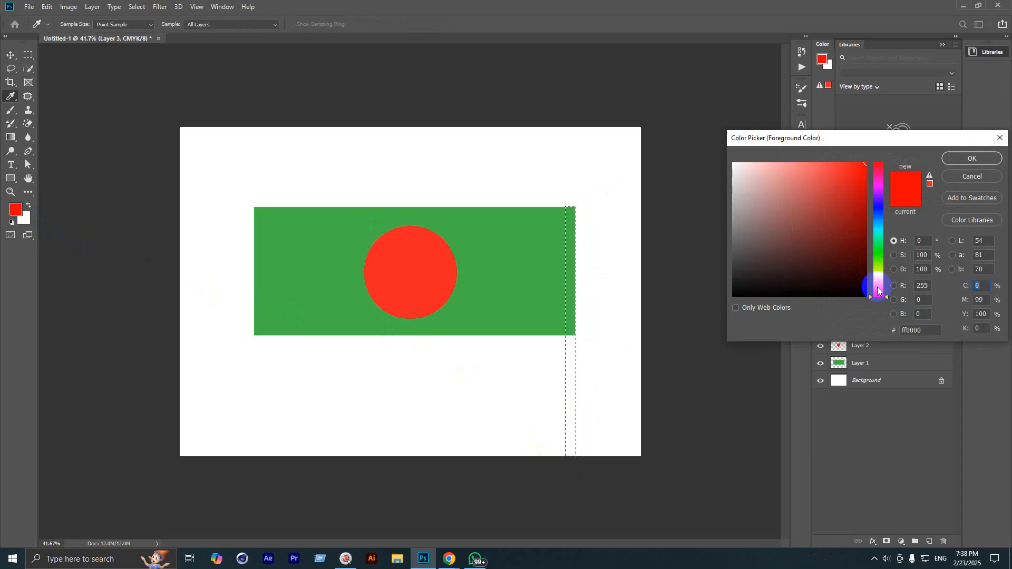
left_click_drag(878, 290, 879, 281)
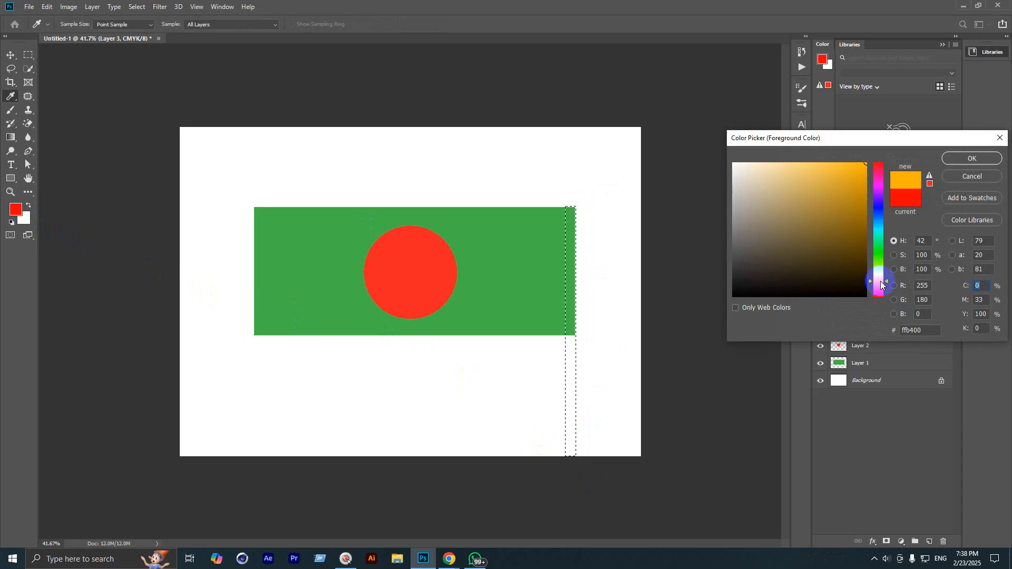
left_click(947, 163)
key("alt+BackSpace")
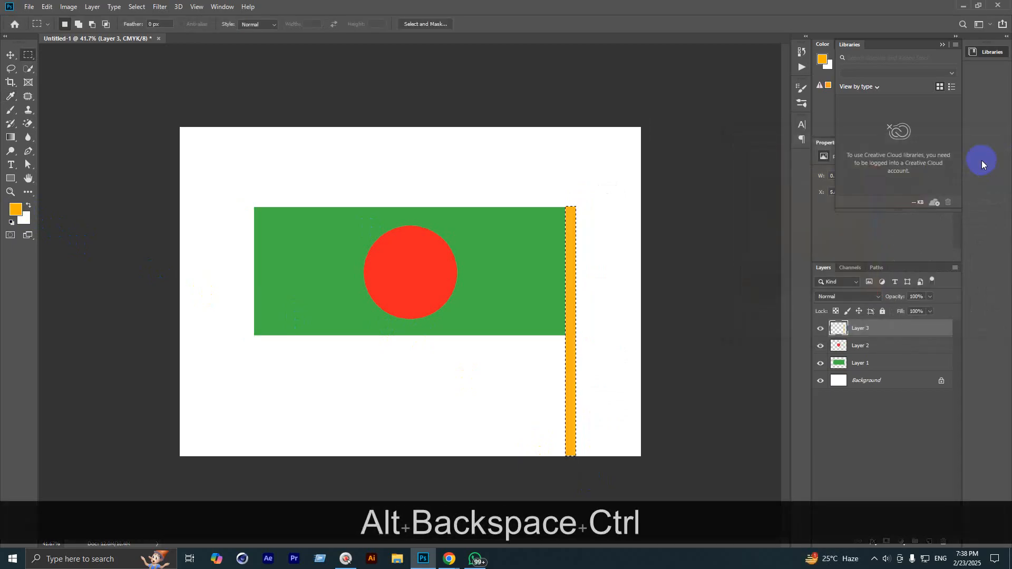
key("ctrl+d")
scroll(569, 240, "up", 1)
scroll(530, 283, "down", 2)
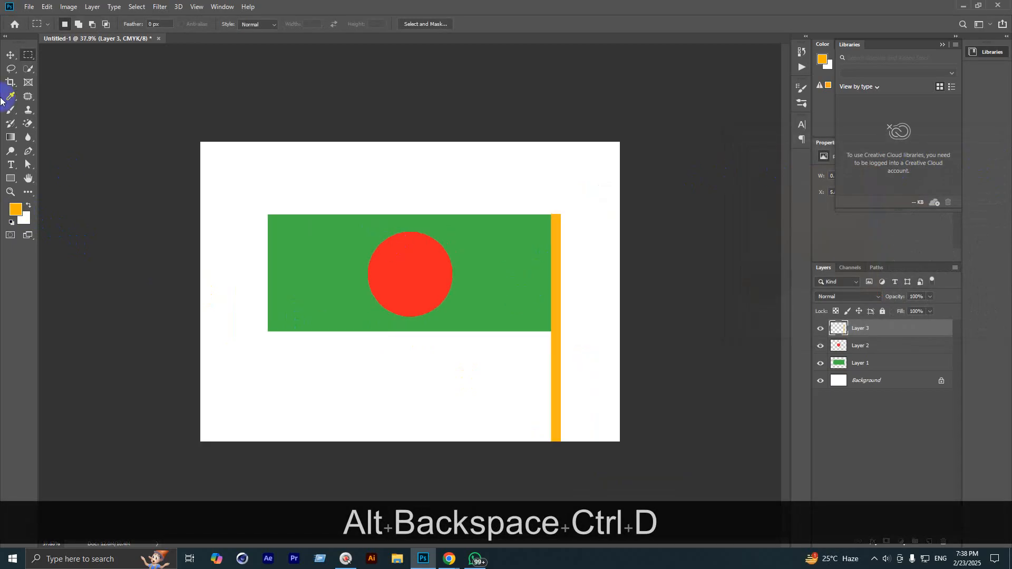
left_click(11, 56)
scroll(415, 338, "up", 2)
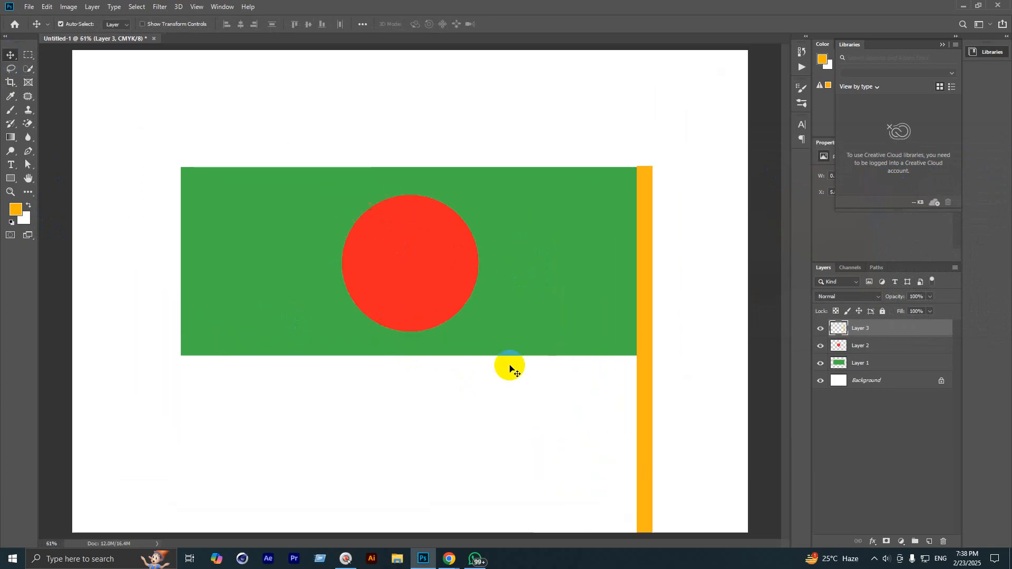
Step: Reposition the orange pole so it sits back against the flag's right edge
scroll(511, 367, "down", 1)
mouse_move(583, 360)
left_mouse_down()
mouse_move(244, 355)
mouse_move(565, 354)
left_mouse_up()
scroll(267, 271, "down", 2)
scroll(269, 342, "up", 1)
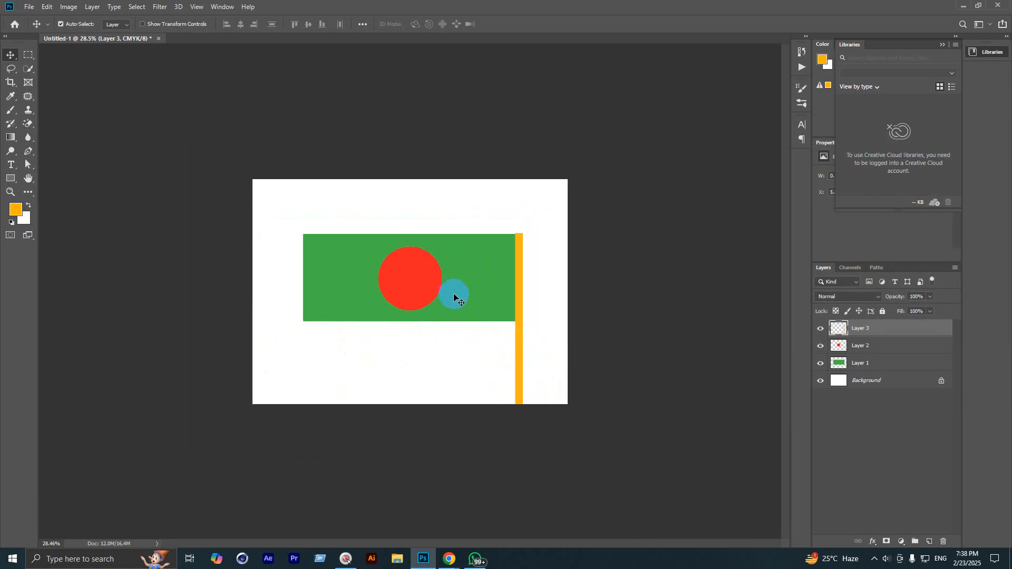
left_click(474, 343)
scroll(402, 331, "down", 2)
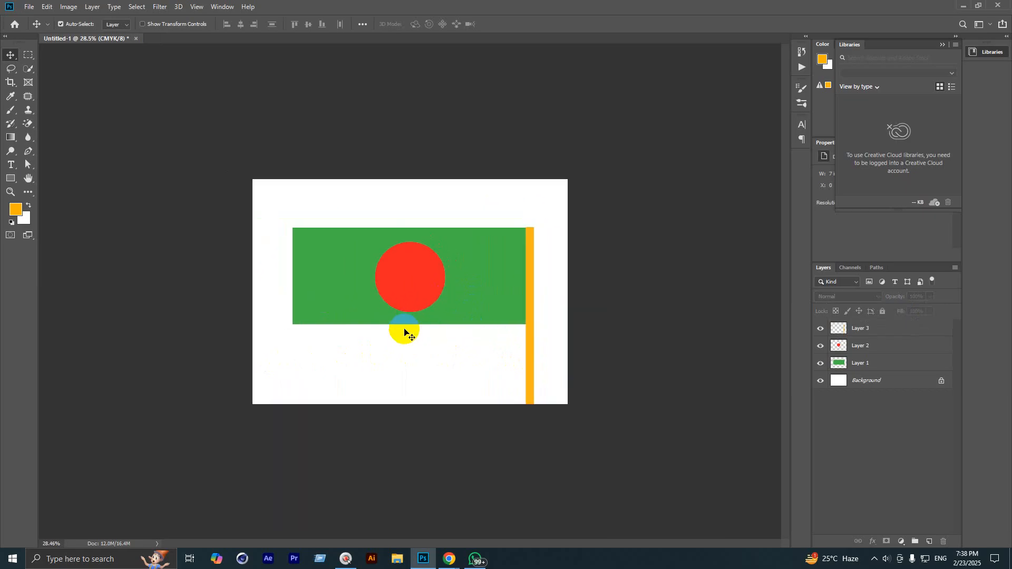
scroll(419, 333, "up", 2)
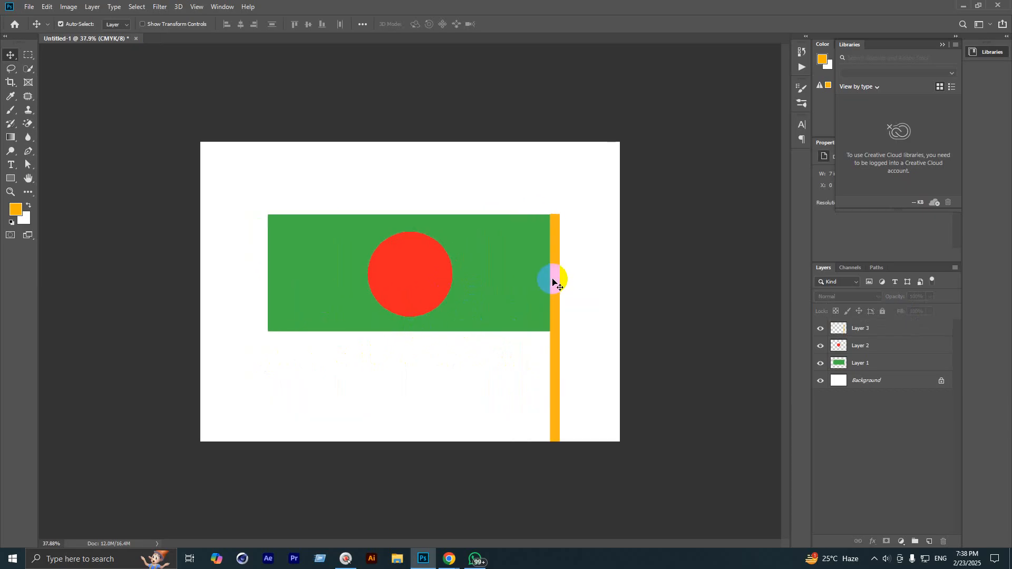
mouse_move(555, 282)
left_mouse_down()
mouse_move(272, 282)
mouse_move(554, 278)
left_mouse_up()
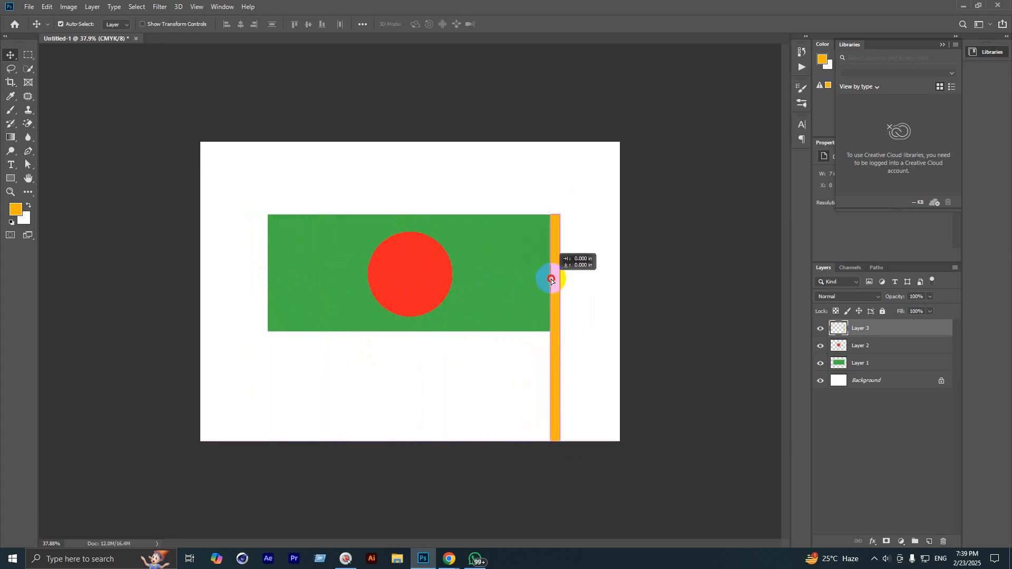
mouse_move(408, 277)
left_mouse_down()
mouse_move(305, 276)
mouse_move(405, 275)
left_mouse_up()
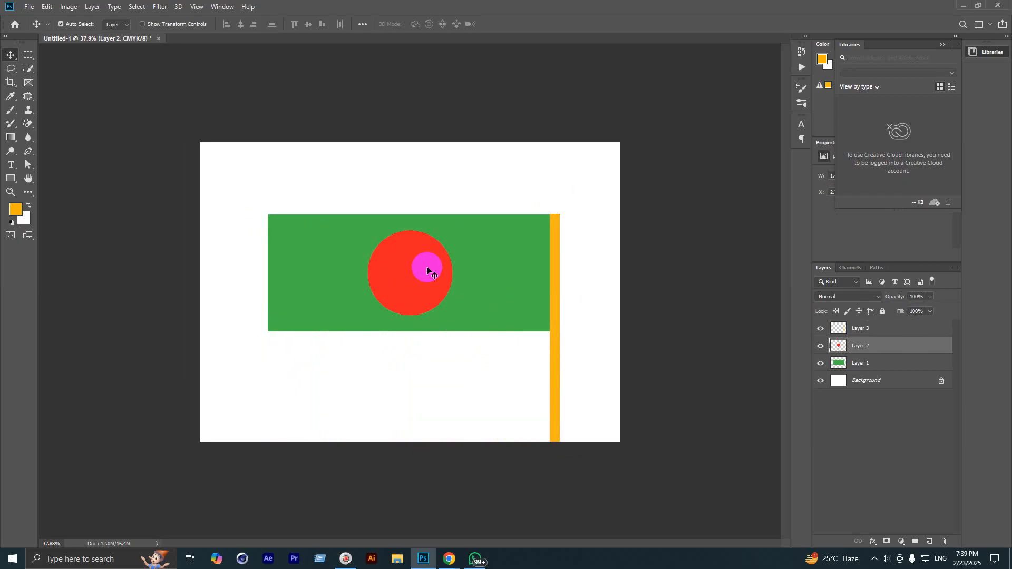
Step: Scale the red circle up slightly, to about 102.8%, and deselect it
key("ctrl+t")
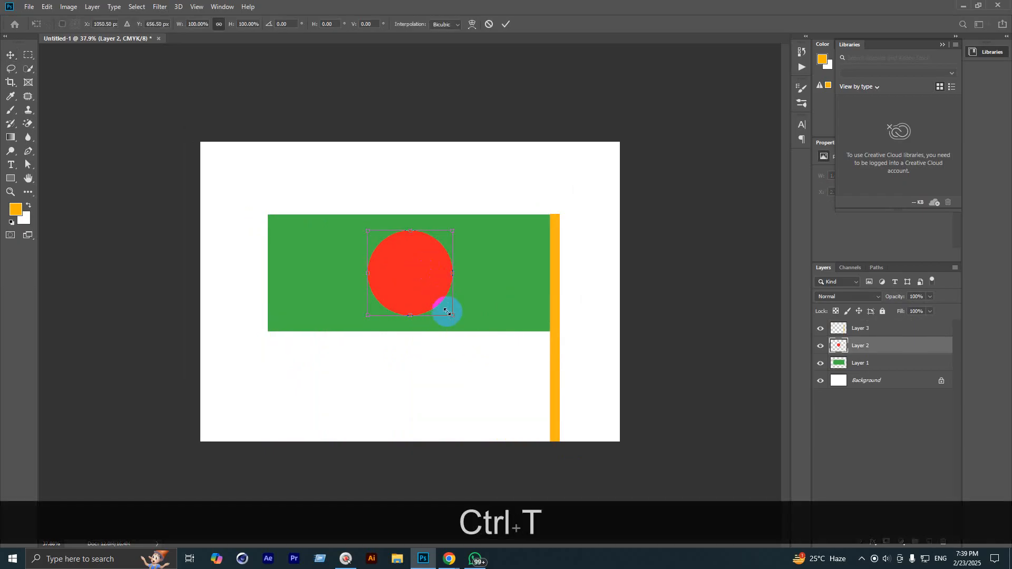
mouse_move(449, 315)
left_mouse_down()
mouse_move(540, 395)
mouse_move(442, 289)
mouse_move(490, 350)
mouse_move(550, 391)
mouse_move(445, 275)
mouse_move(561, 404)
mouse_move(463, 318)
mouse_move(479, 365)
mouse_move(524, 400)
mouse_move(457, 317)
left_mouse_up()
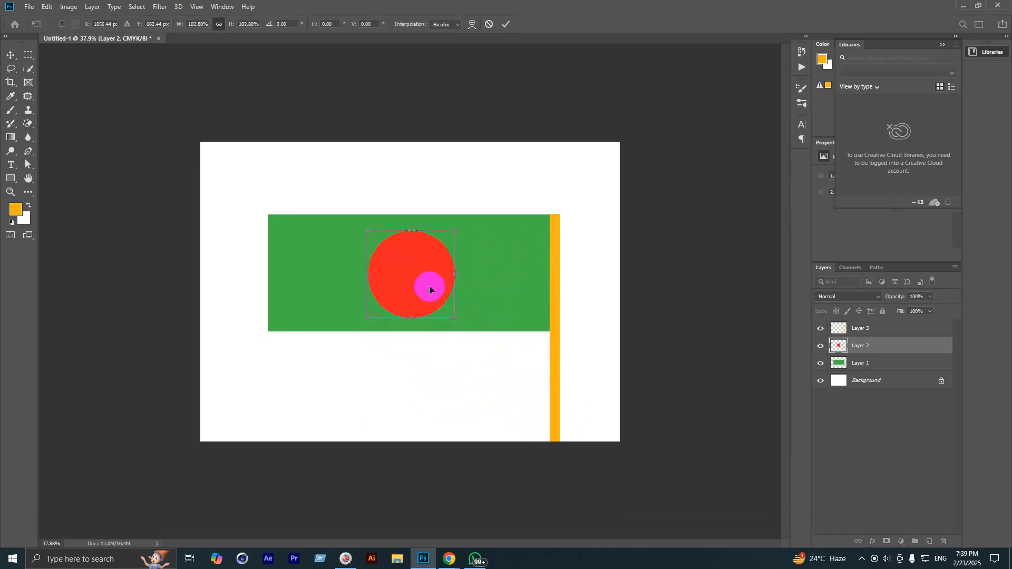
left_click(505, 23)
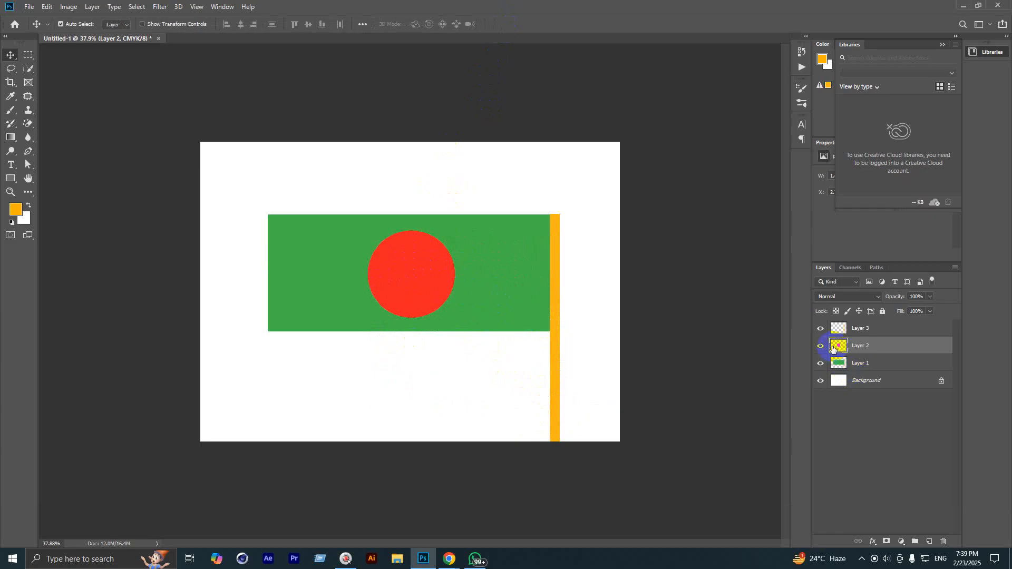
left_click(835, 347, "ctrl")
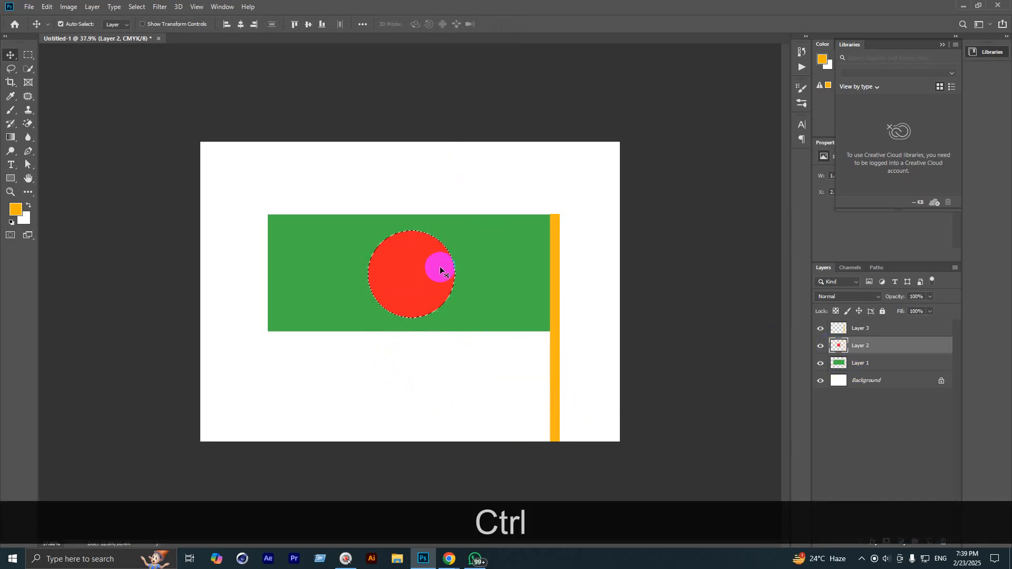
key("ctrl+d")
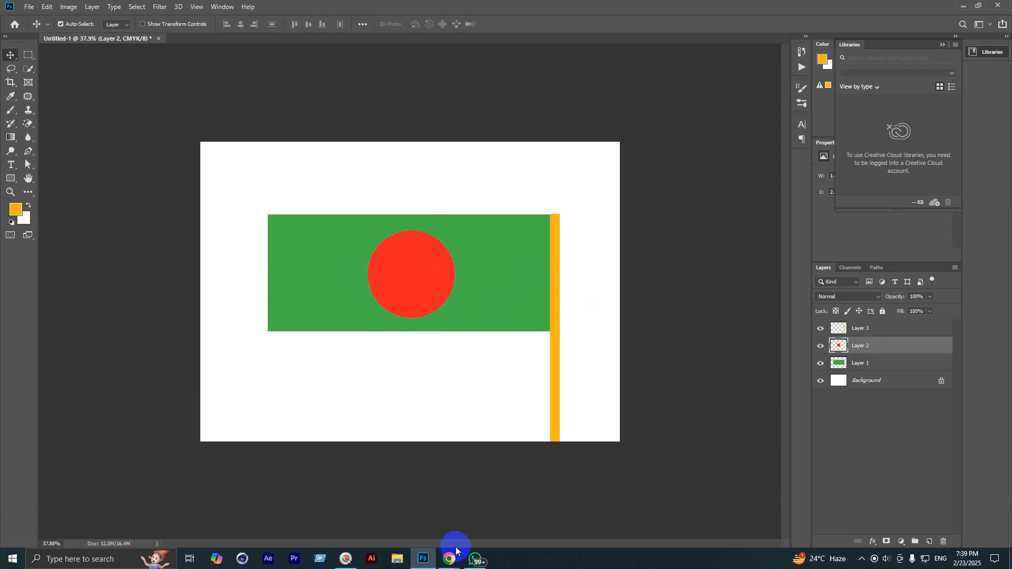
mouse_move(449, 558)
left_click(391, 507)
left_click(409, 12)
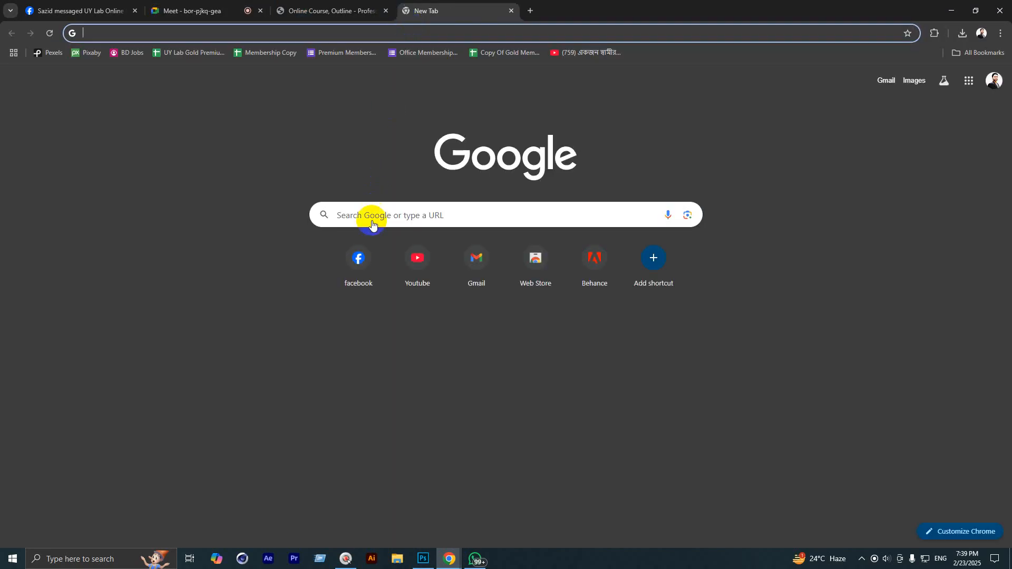
left_click(412, 256)
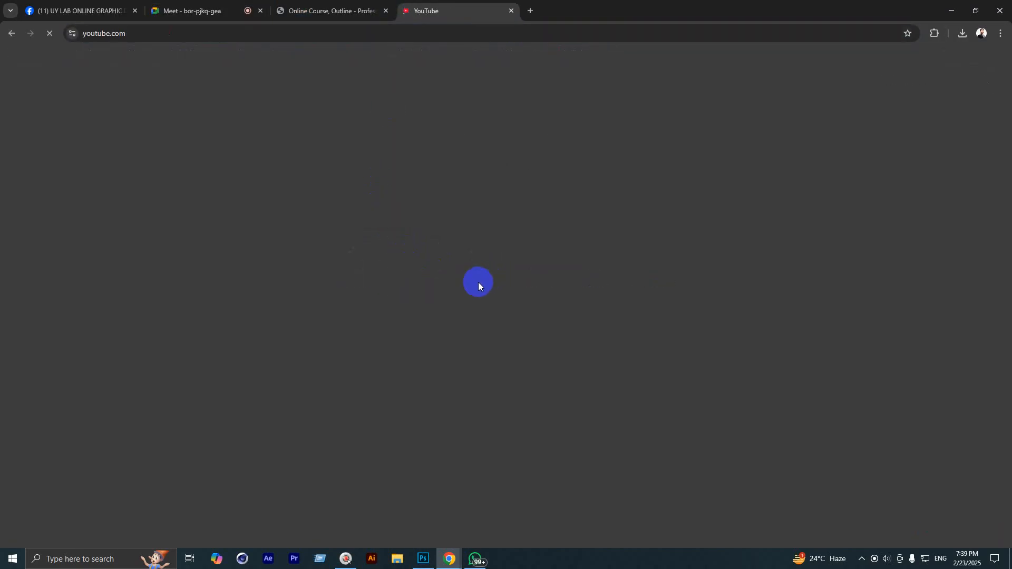
scroll(134, 288, "down", 2)
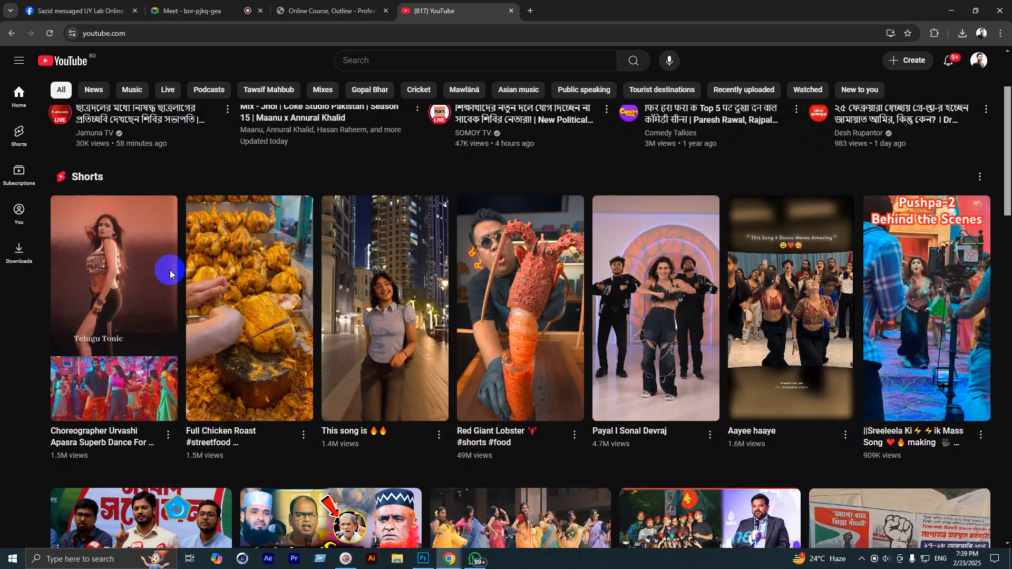
scroll(489, 283, "down", 4)
scroll(488, 283, "down", 7)
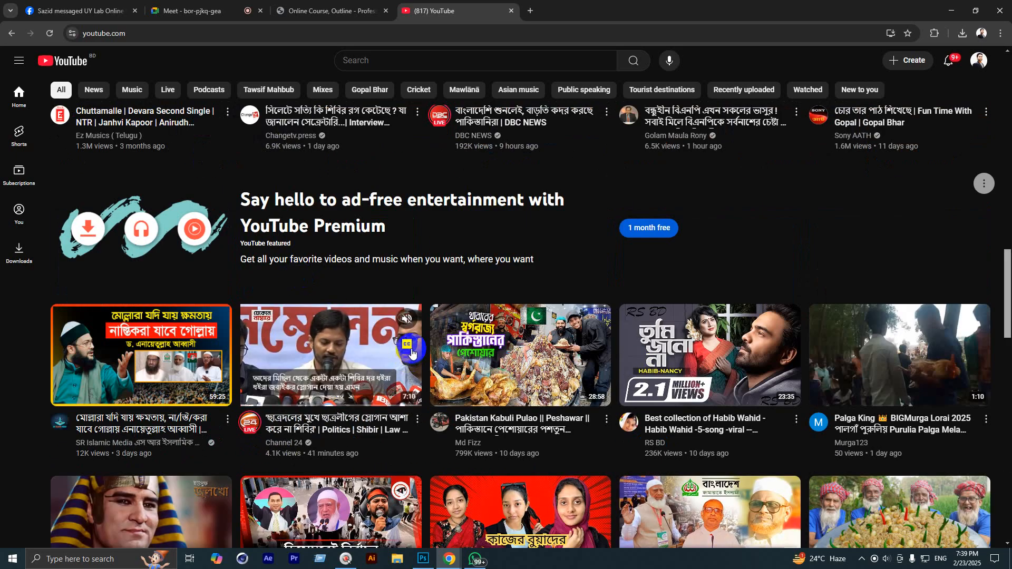
left_click(190, 11)
left_click(79, 11)
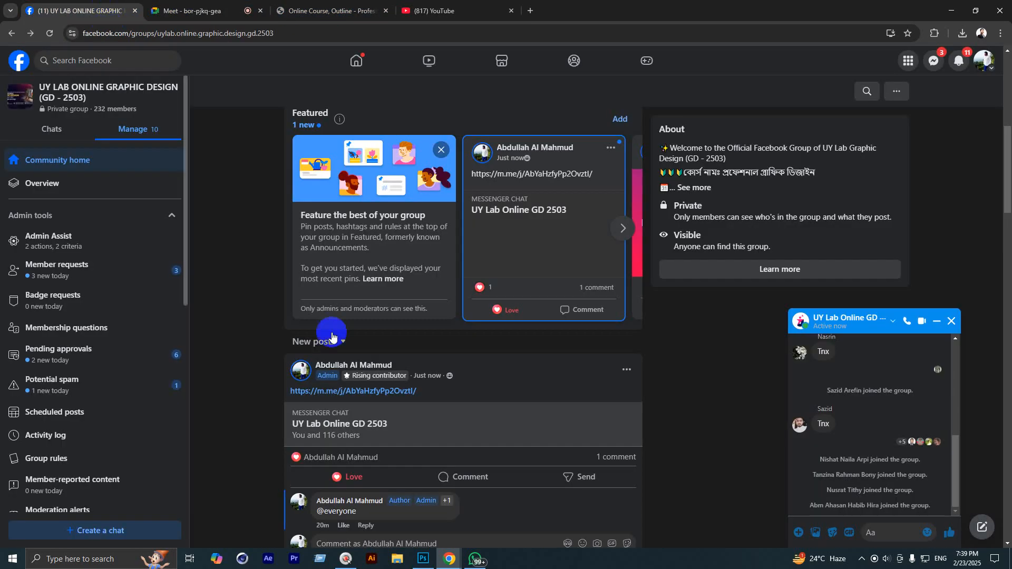
left_click(426, 562)
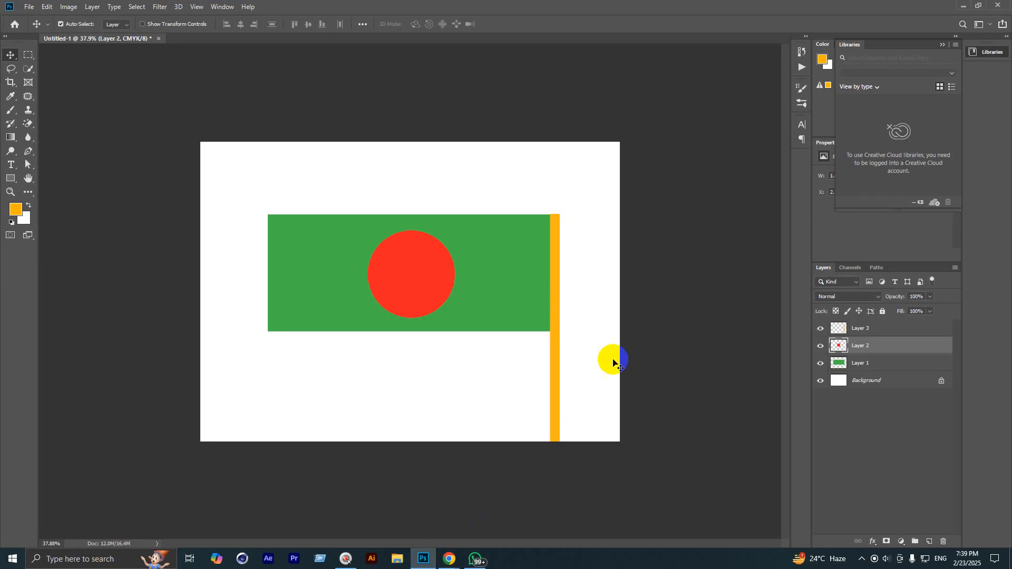
left_click(842, 364)
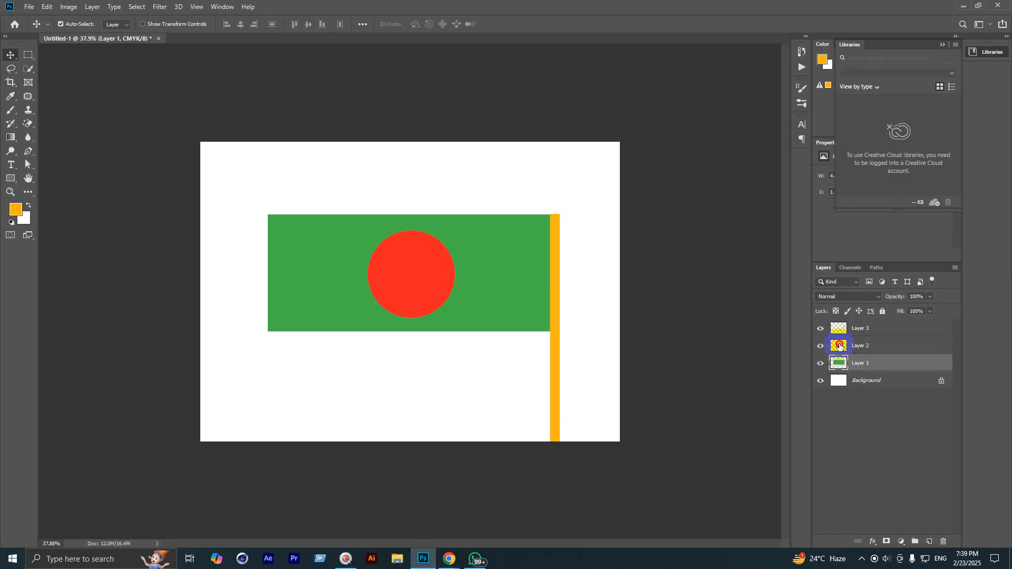
left_click(839, 335)
left_click(838, 345)
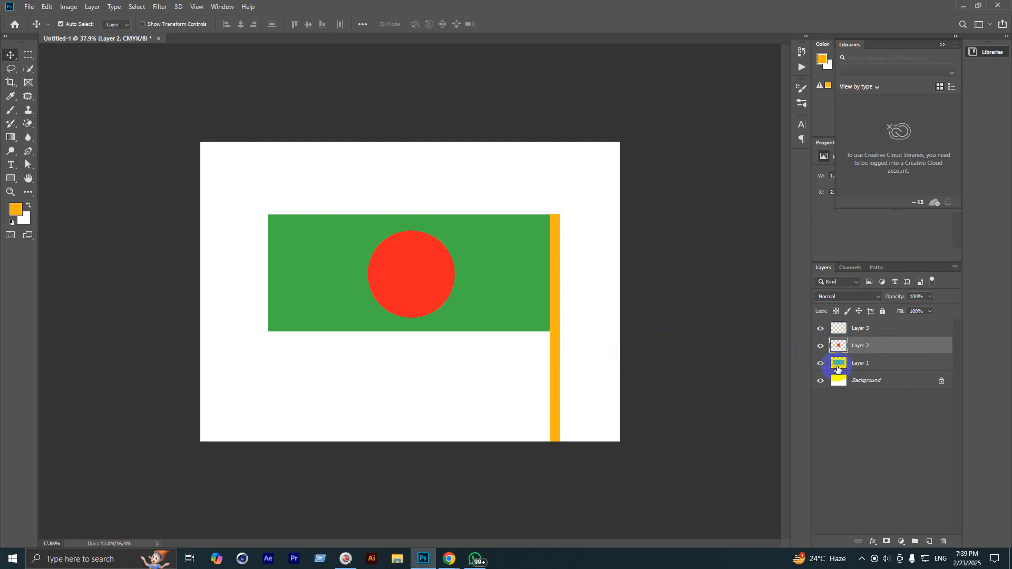
left_click(838, 366)
left_click(839, 347)
left_click(838, 329)
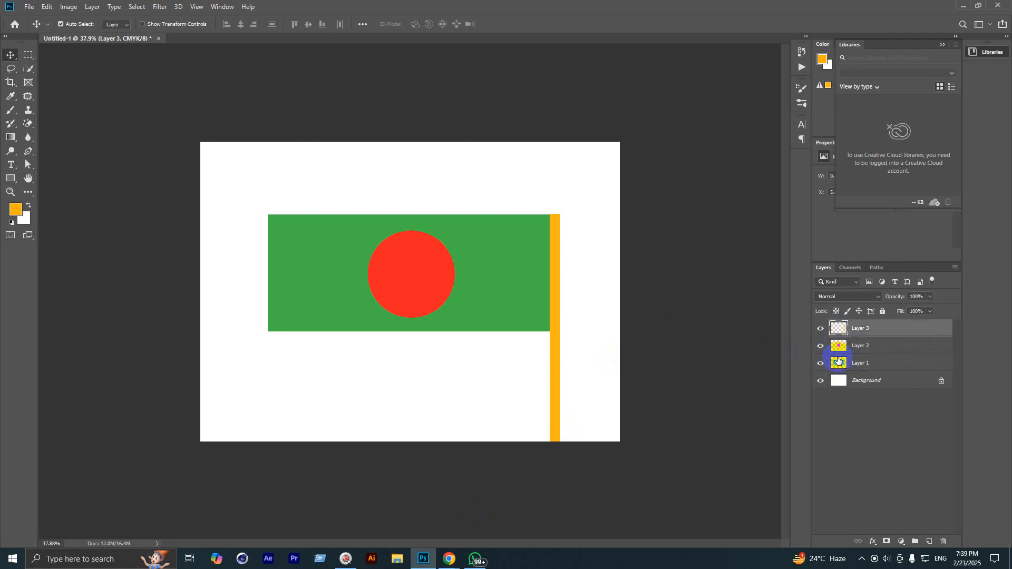
left_click(839, 363)
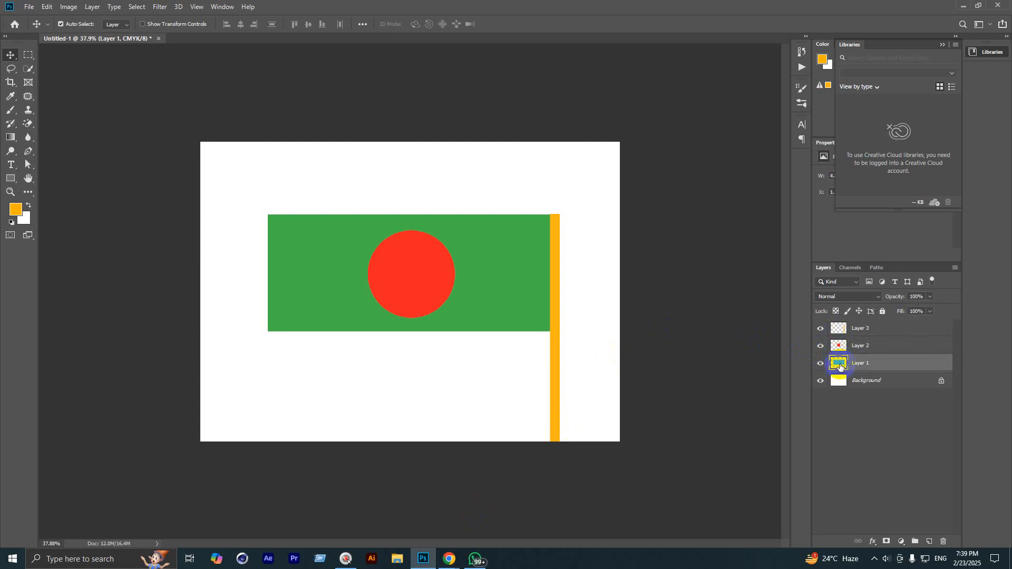
left_click(839, 365, "ctrl")
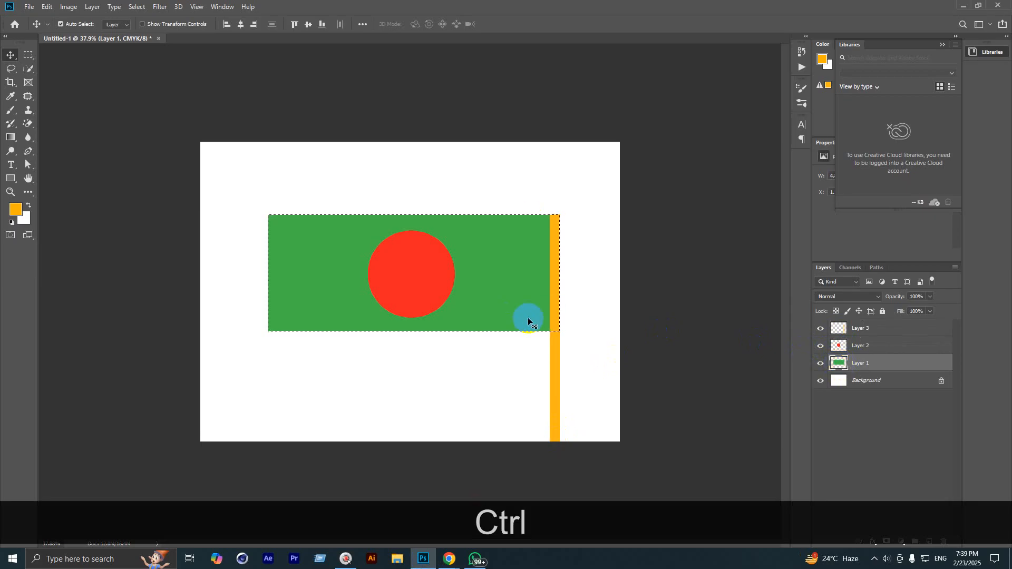
key("ctrl+d")
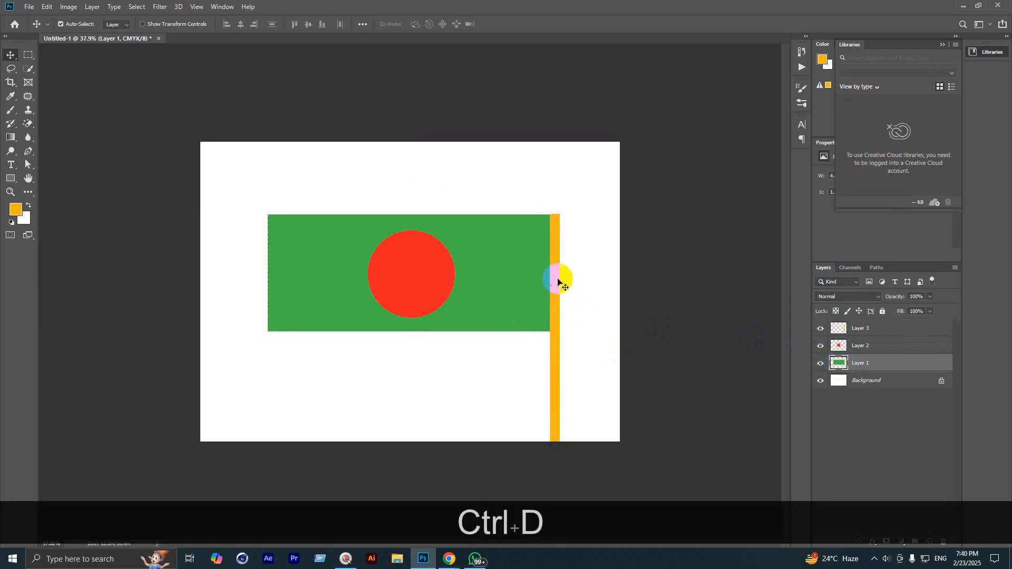
left_click(851, 329)
left_click(485, 329)
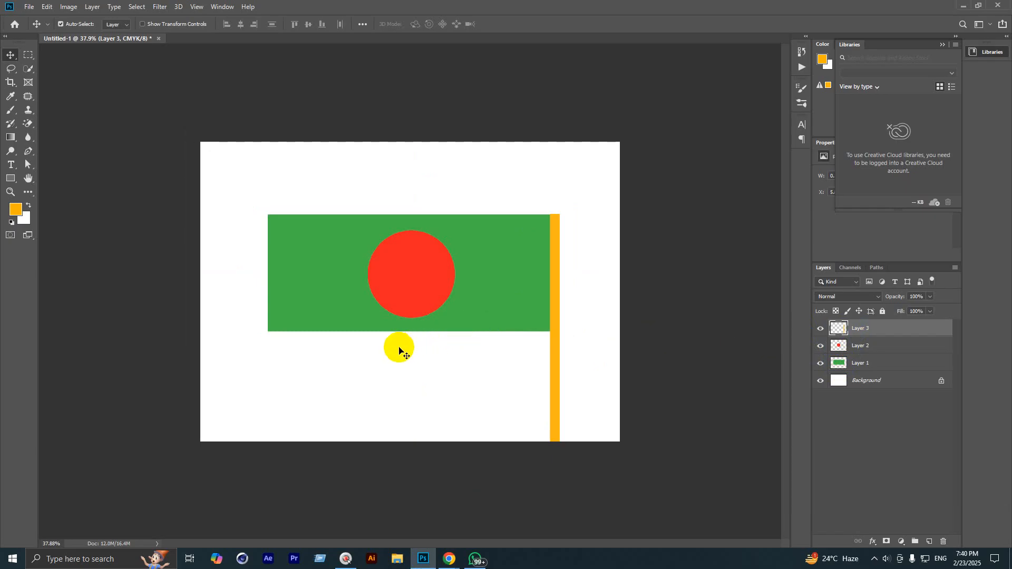
scroll(399, 349, "up", 1)
scroll(401, 353, "down", 2)
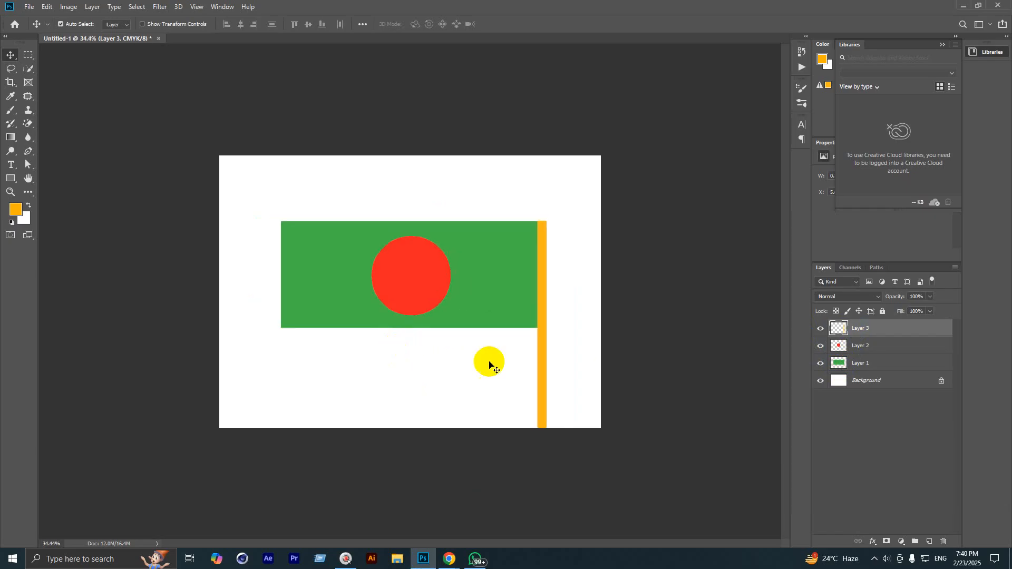
Step: Start a Save As from the File menu, then cancel it
left_click(31, 6)
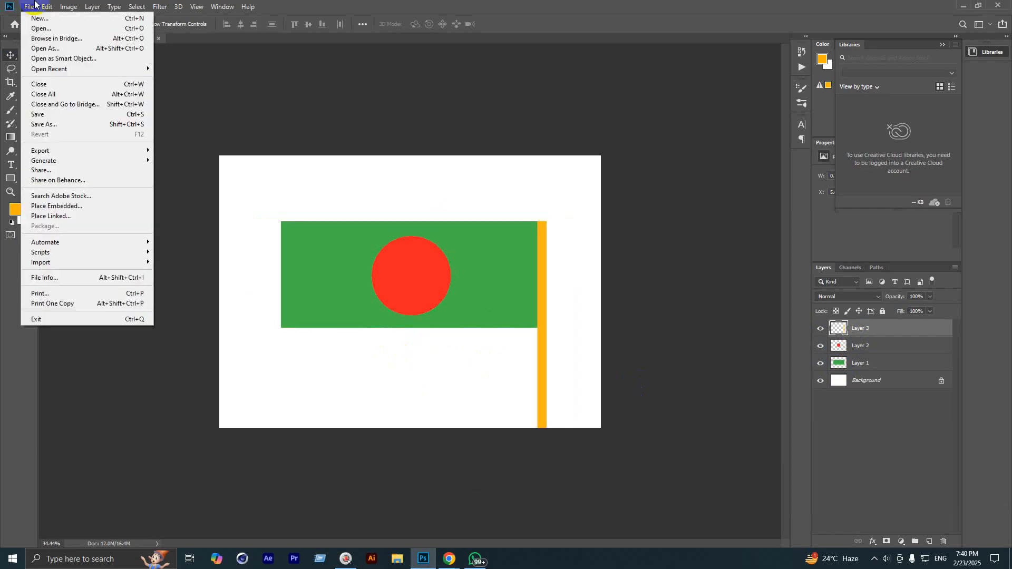
left_click(42, 125)
left_click(839, 462)
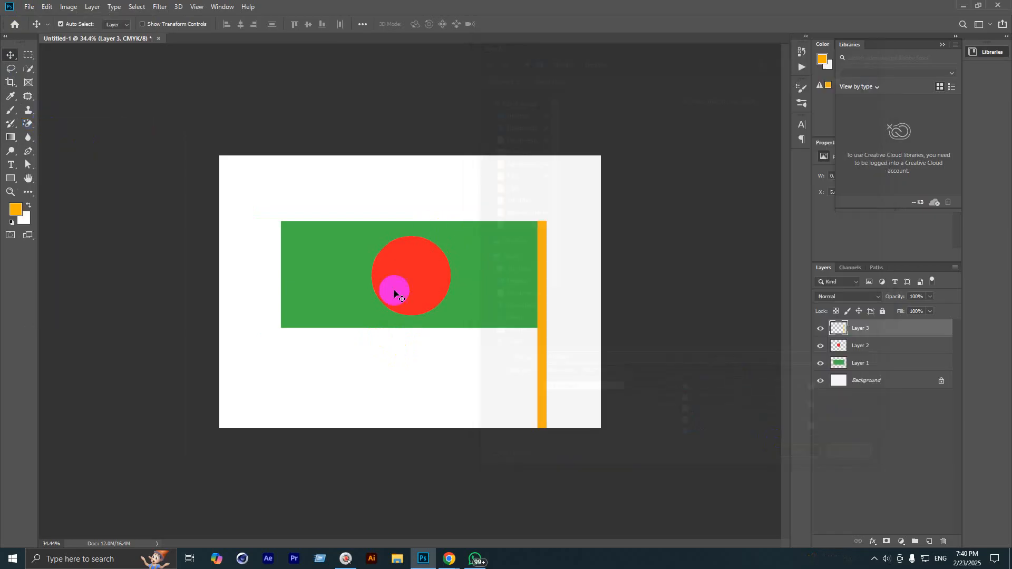
Step: Widen the green flag on Layer 1 leftward to about 103.8% width, 99.5% height
left_click(334, 271)
key("ctrl+t")
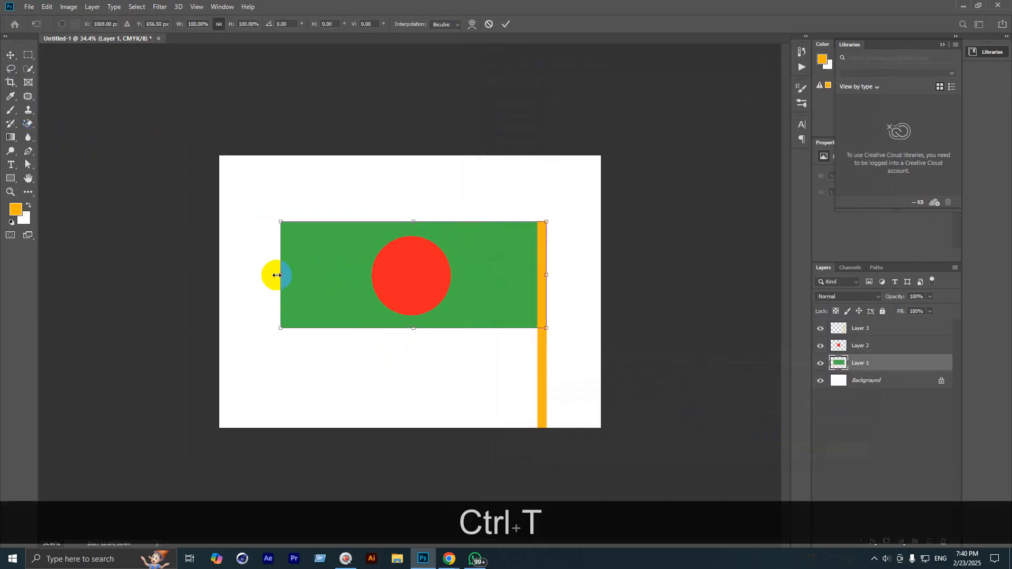
left_click_drag(277, 275, 265, 309)
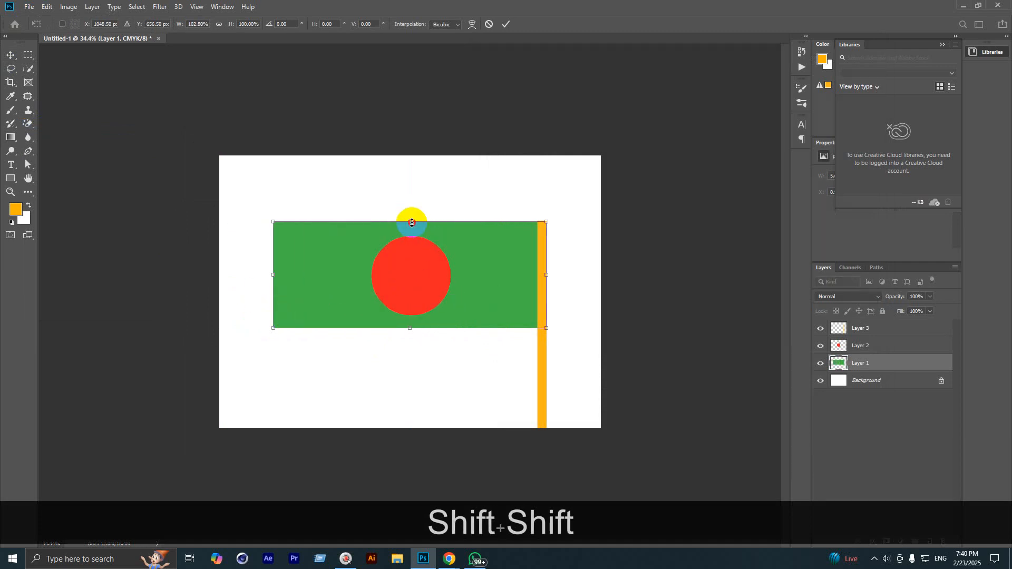
mouse_move(412, 223)
left_mouse_down()
mouse_move(400, 156)
mouse_move(404, 223)
left_mouse_up()
left_click_drag(268, 273, 273, 312)
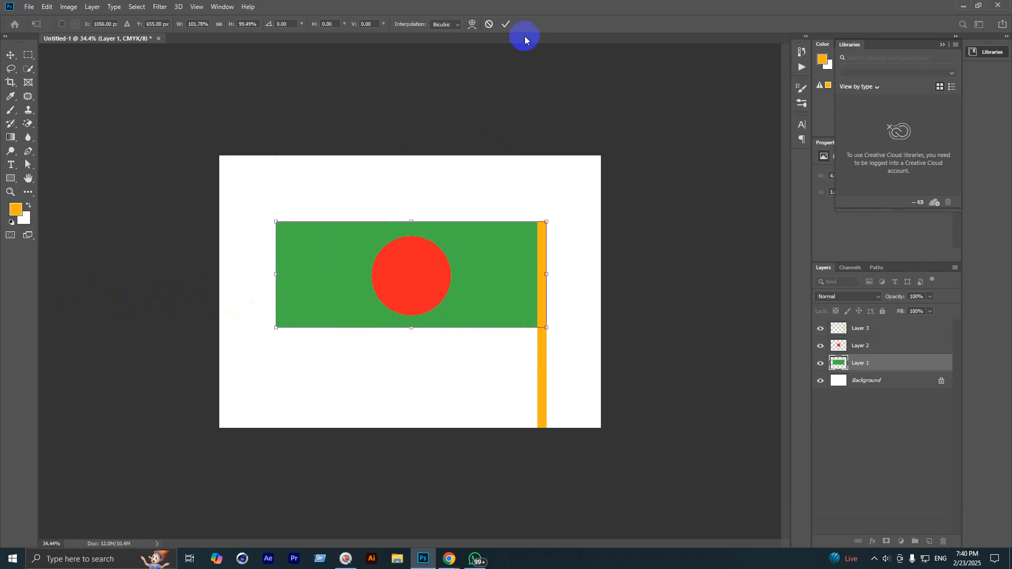
left_click(506, 24)
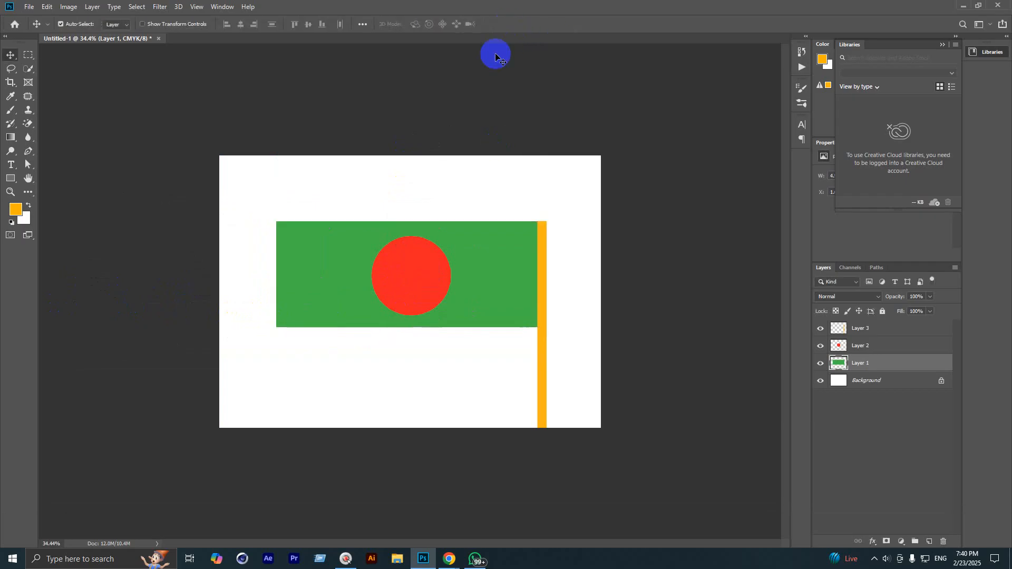
Step: Save the document as Flag.psd on the Desktop, keeping Maximize Compatibility on
left_click(26, 5)
left_click(76, 123)
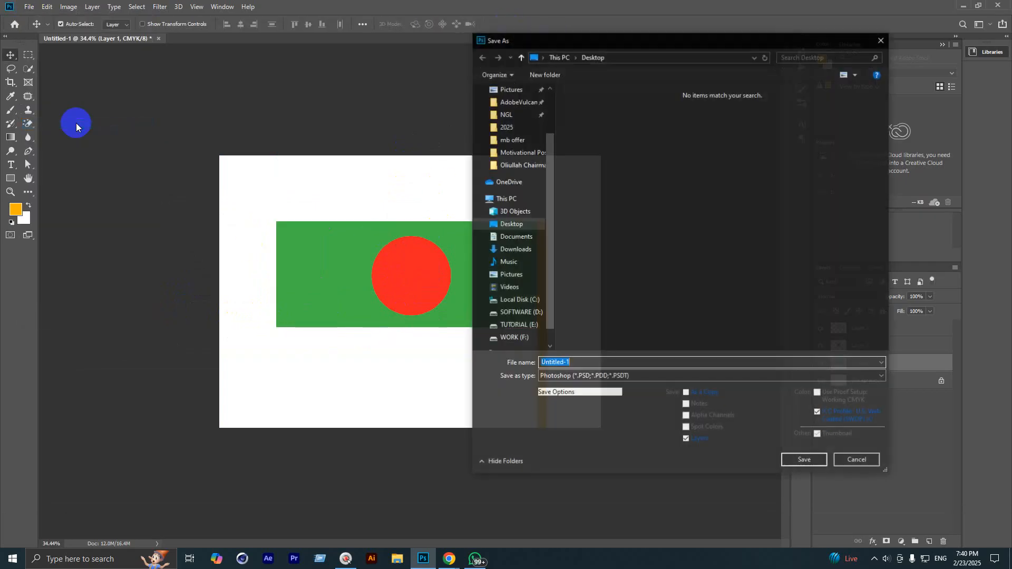
scroll(506, 165, "up", 2)
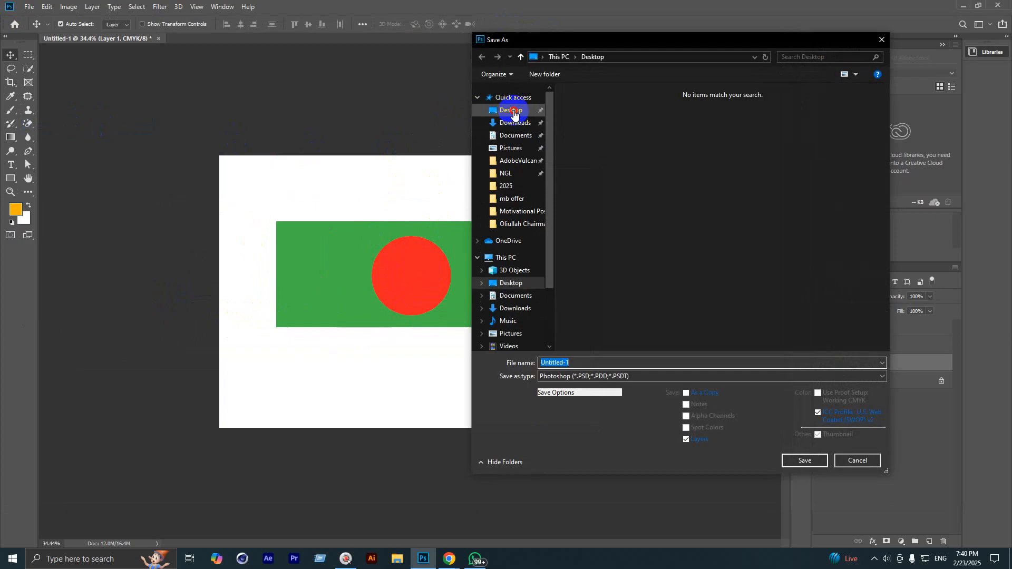
left_click(514, 113)
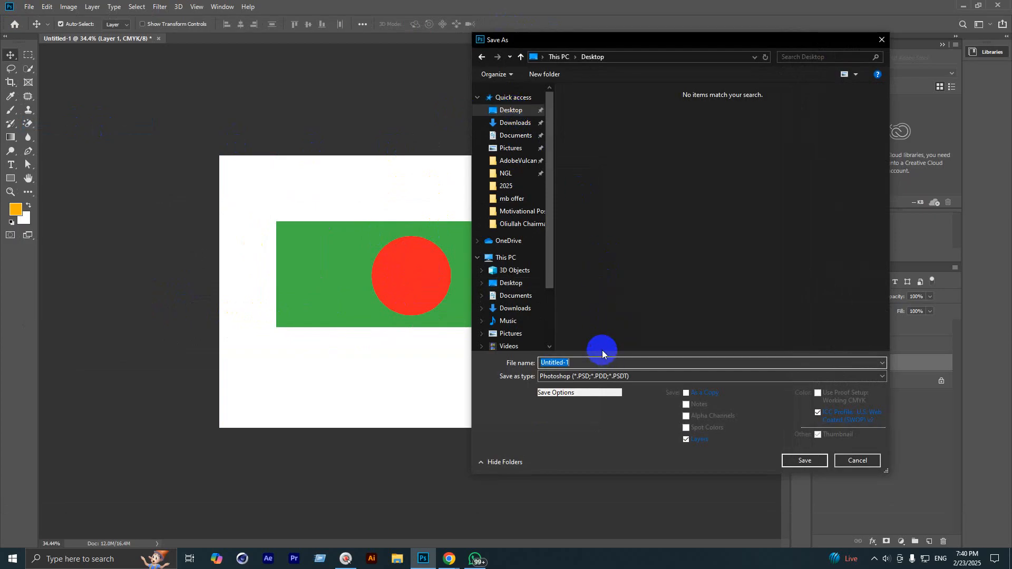
type("F")
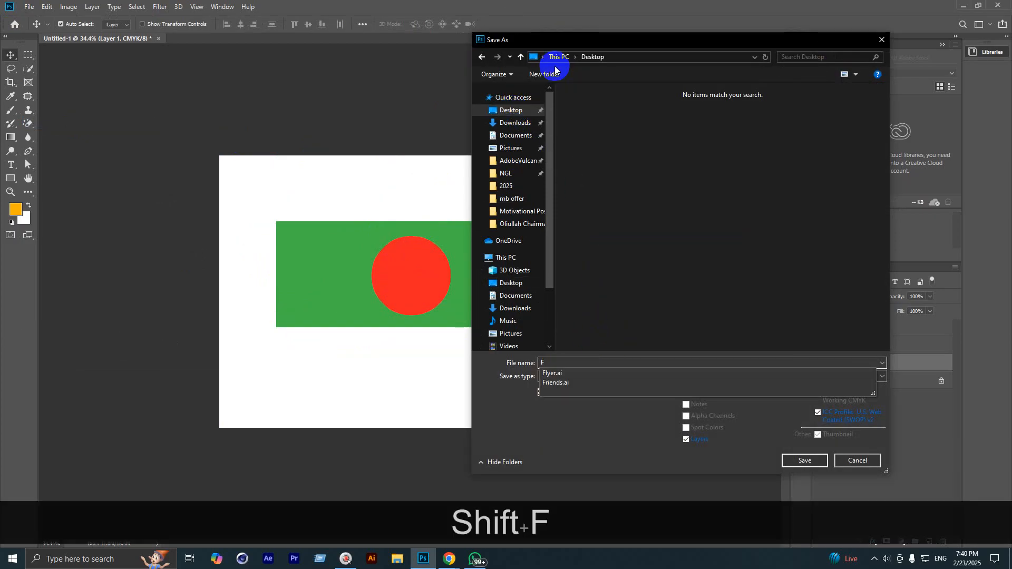
type("lag")
key("Return")
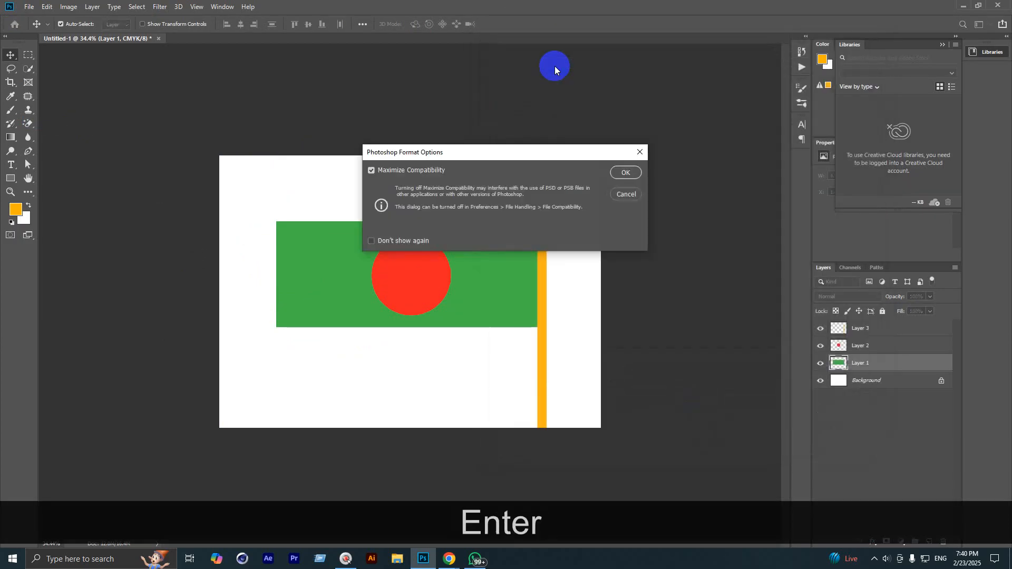
key("Return")
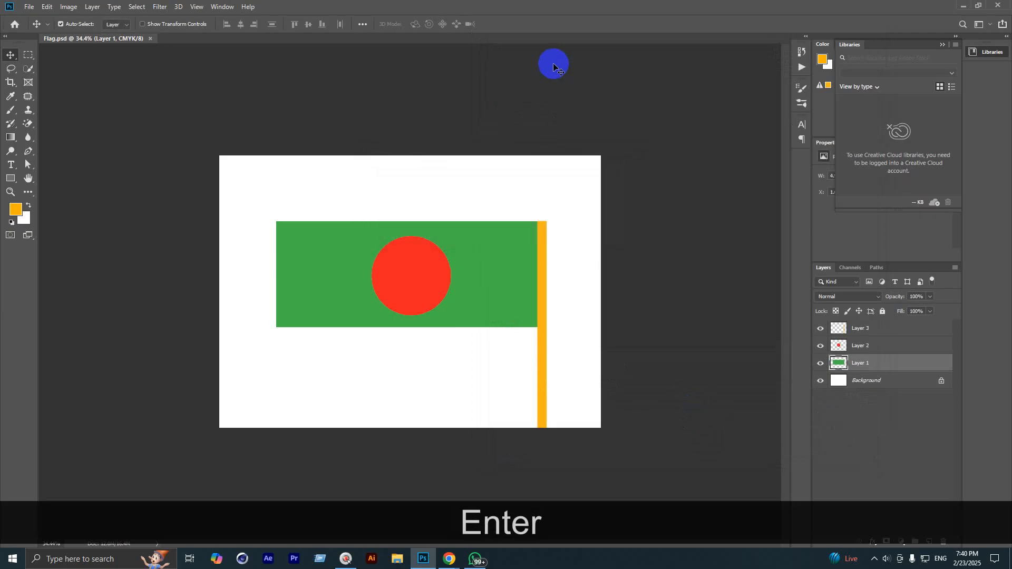
left_click(29, 6)
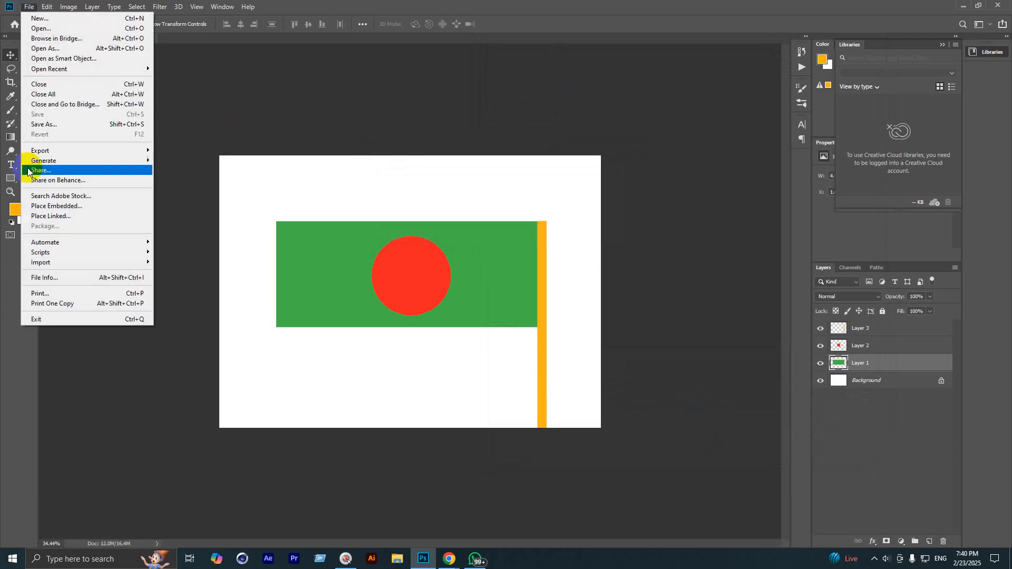
Step: Save a maximum-quality JPEG copy named Flag to the Desktop, then minimize Photoshop and the browser
left_click(40, 125)
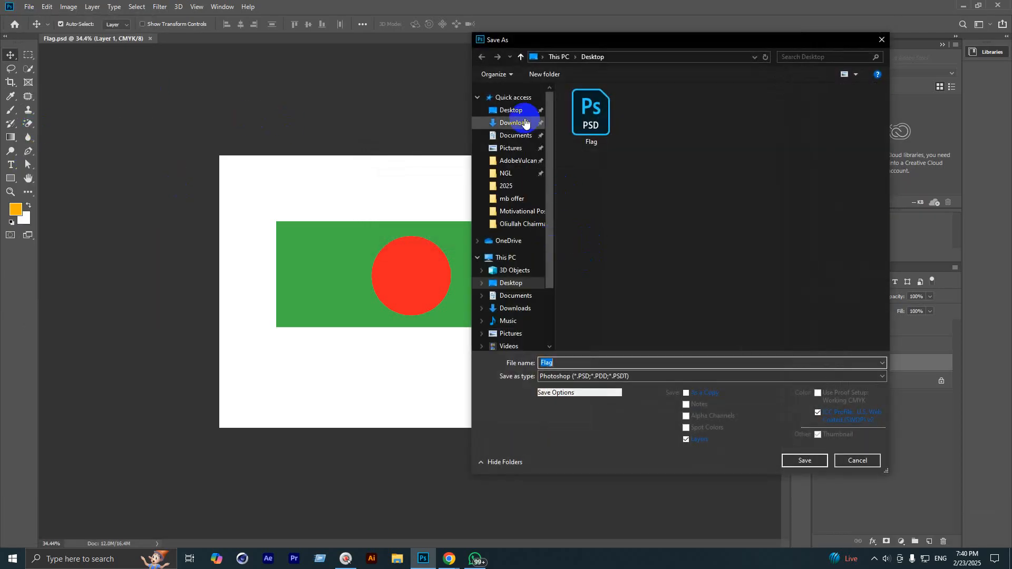
left_click(525, 122)
left_click(512, 110)
left_click(606, 376)
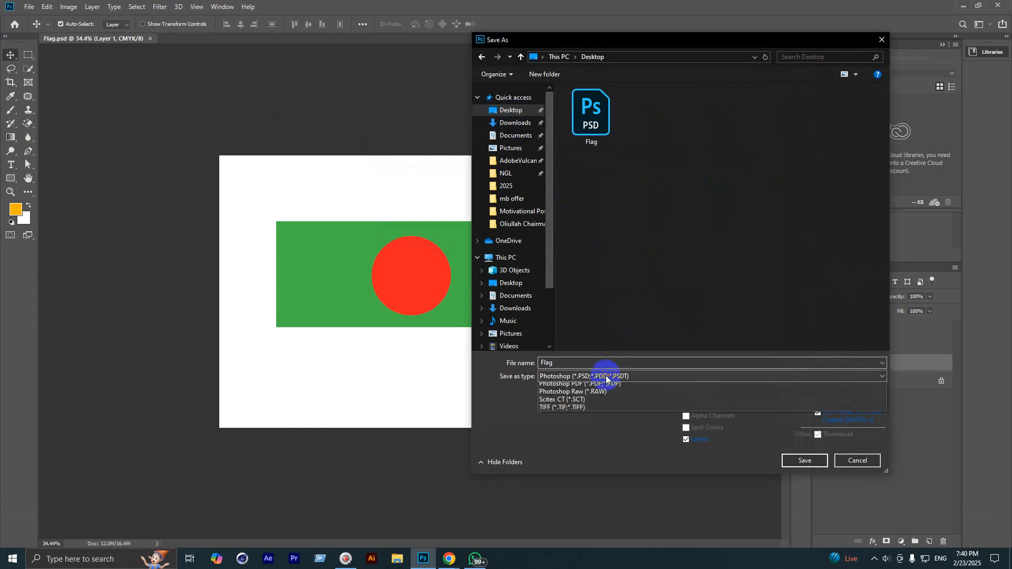
left_click(576, 427)
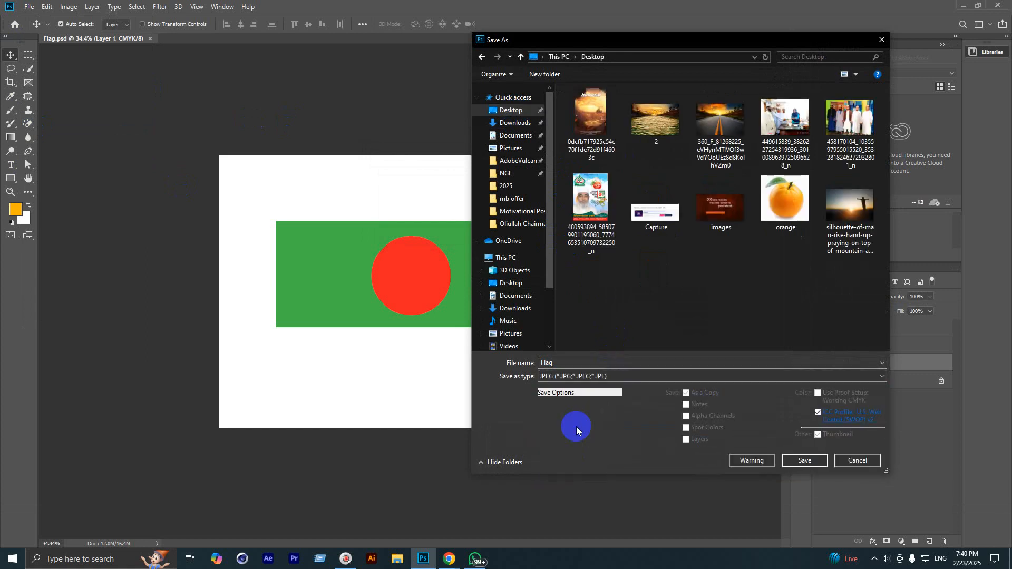
left_click(786, 459)
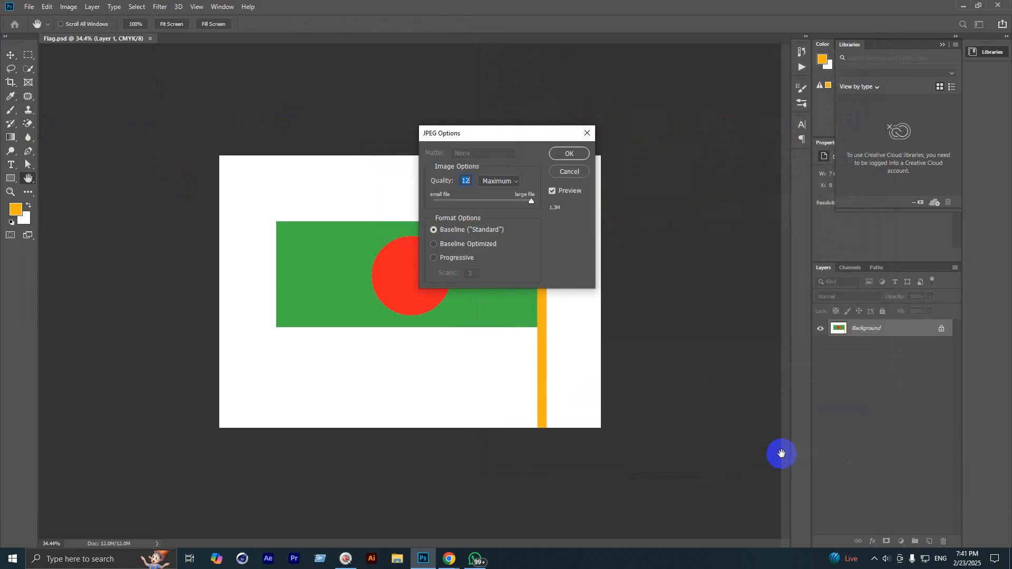
left_click(568, 153)
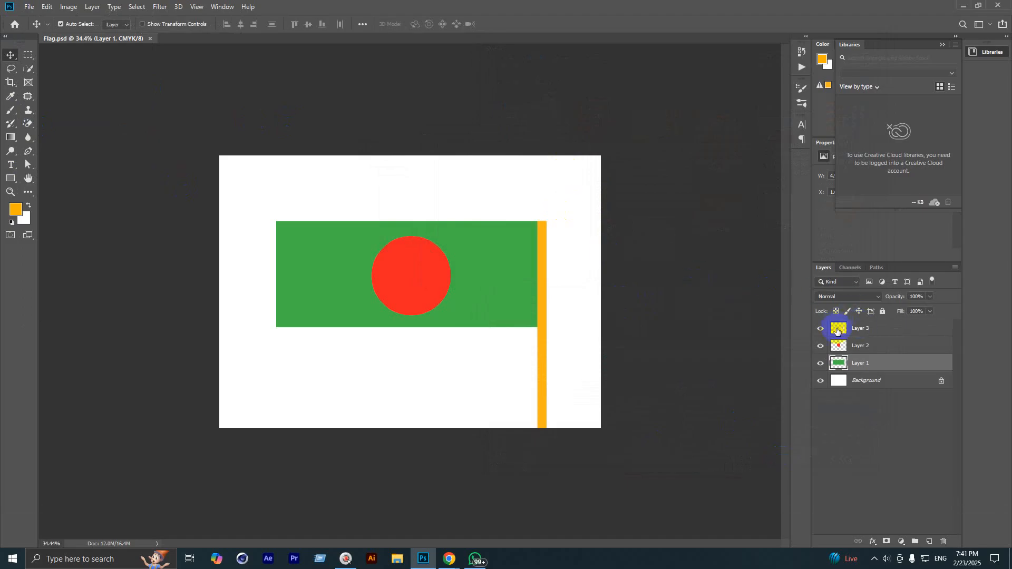
left_click(964, 5)
left_click(952, 6)
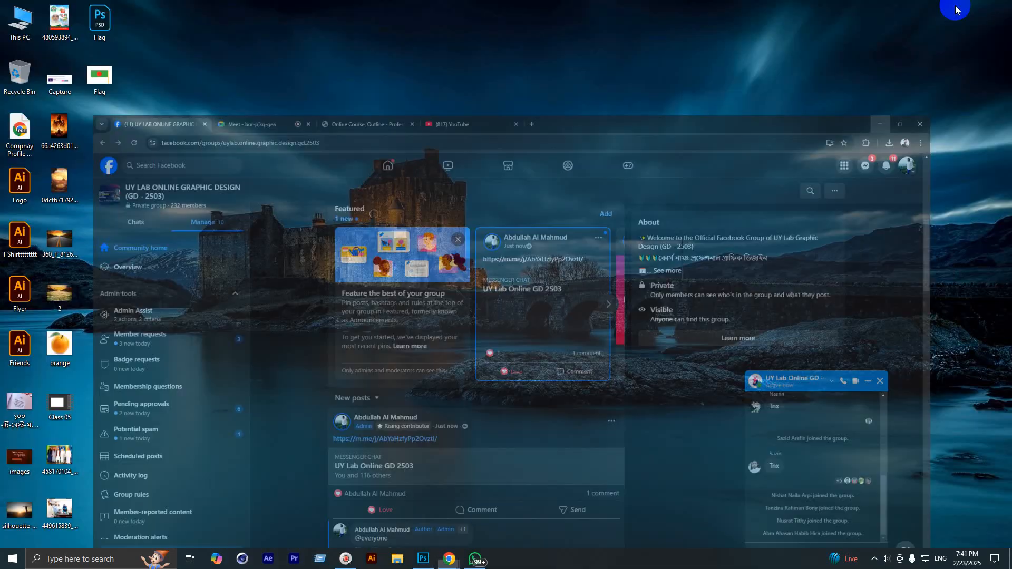
double_click(100, 77)
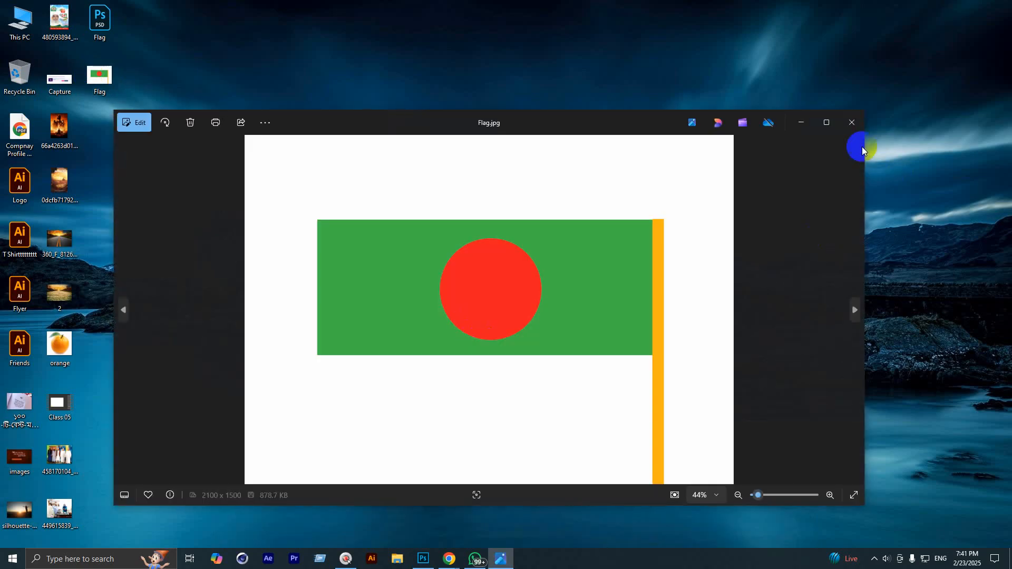
left_click(827, 123)
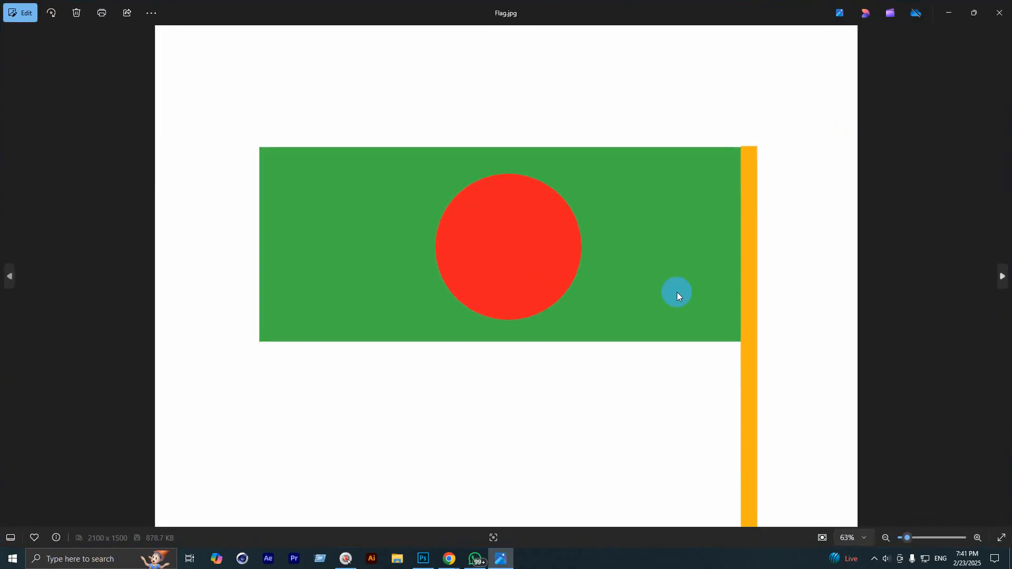
scroll(679, 294, "up", 3)
scroll(680, 295, "down", 2)
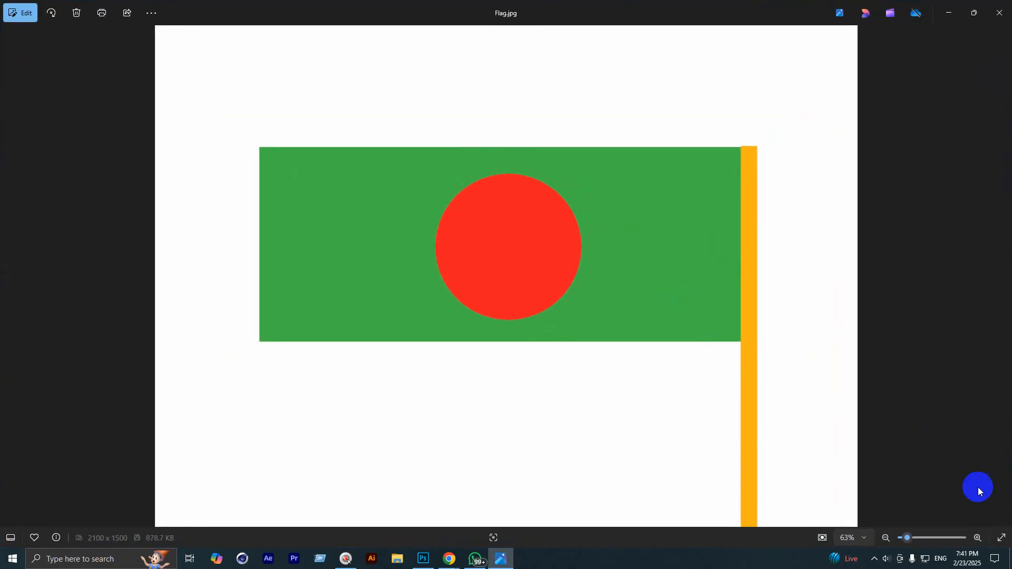
left_click(1002, 537)
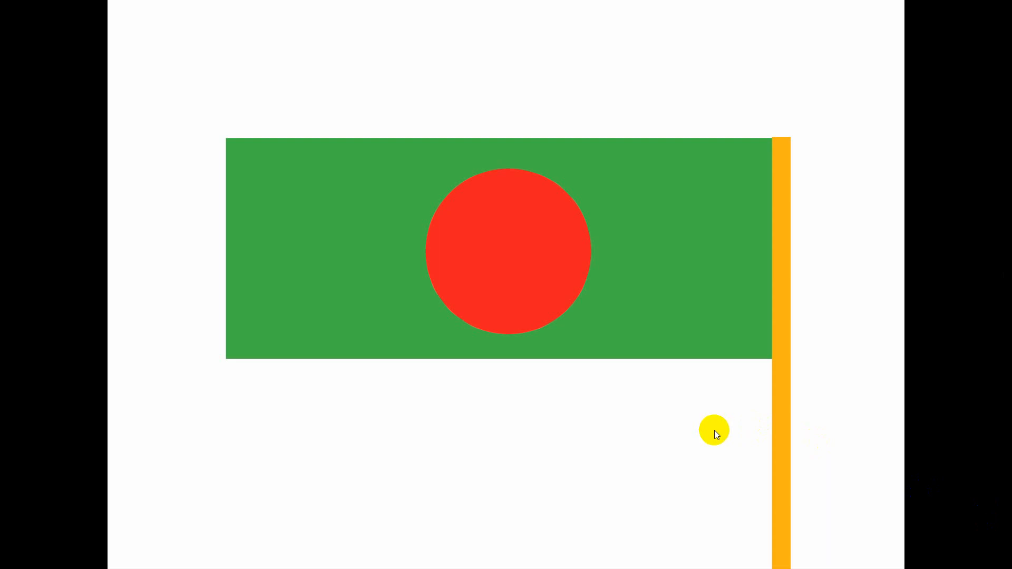
key("Escape")
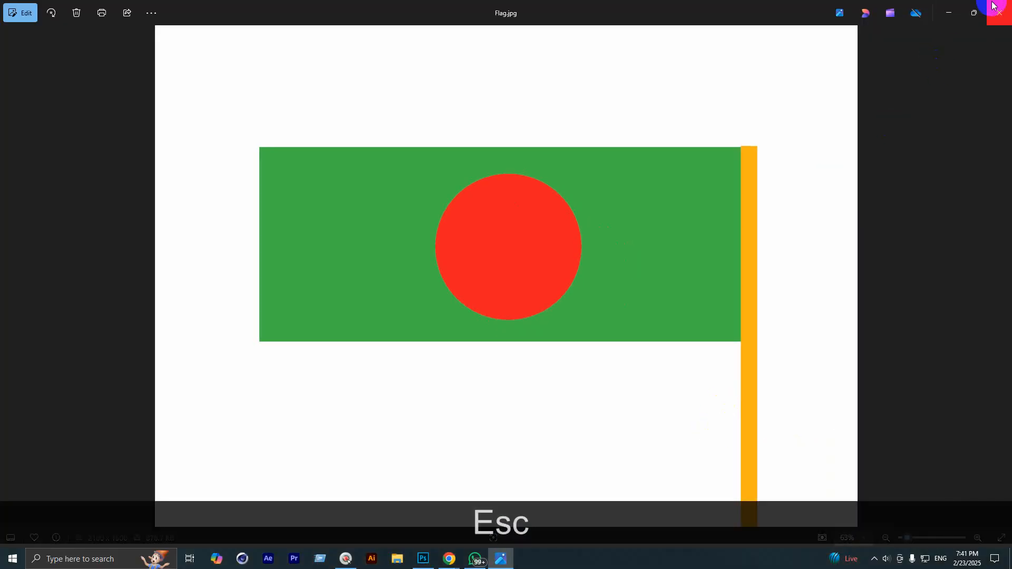
left_click(994, 6)
right_click(422, 194)
right_click(461, 221)
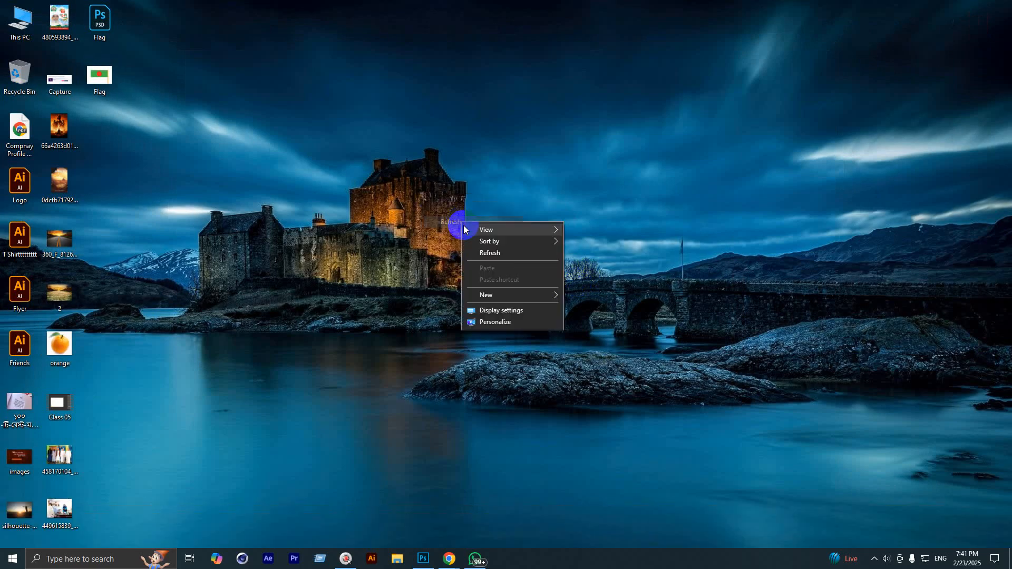
left_click(500, 254)
left_click(425, 557)
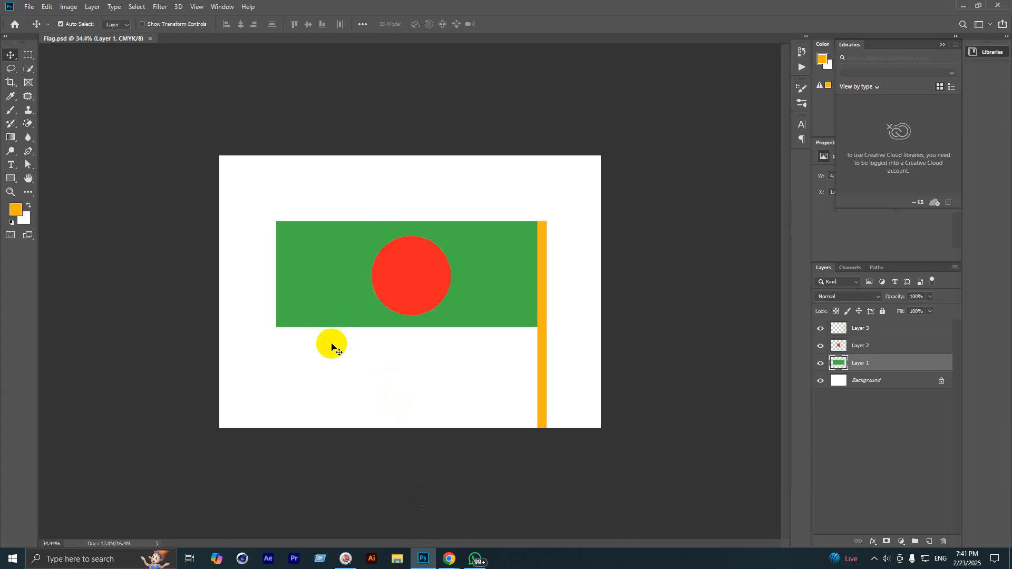
Step: Delete the three flag layers and add a fresh empty layer
left_click(870, 332)
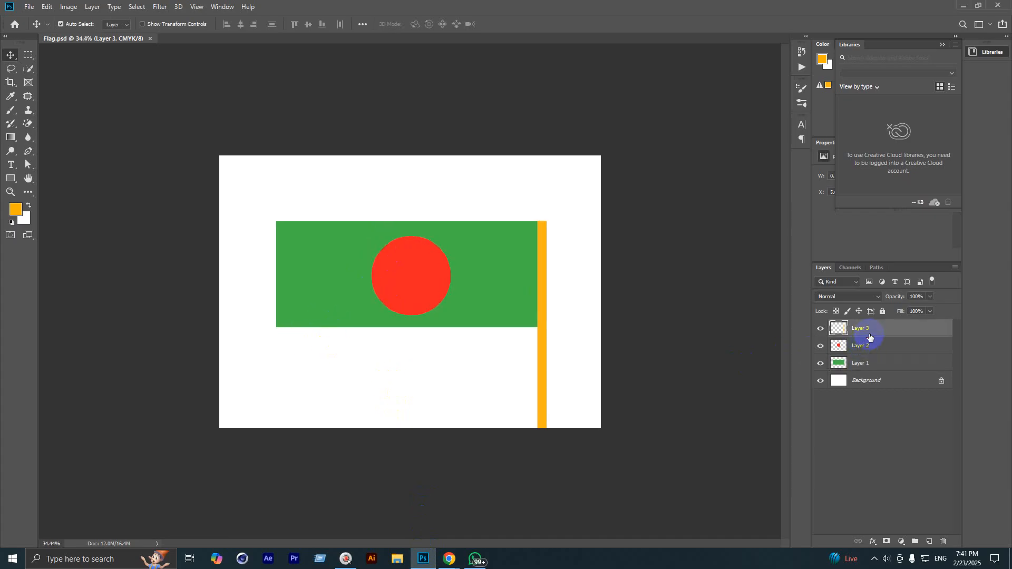
key("BackSpace")
key("BackSpace")
key("BackSpace")
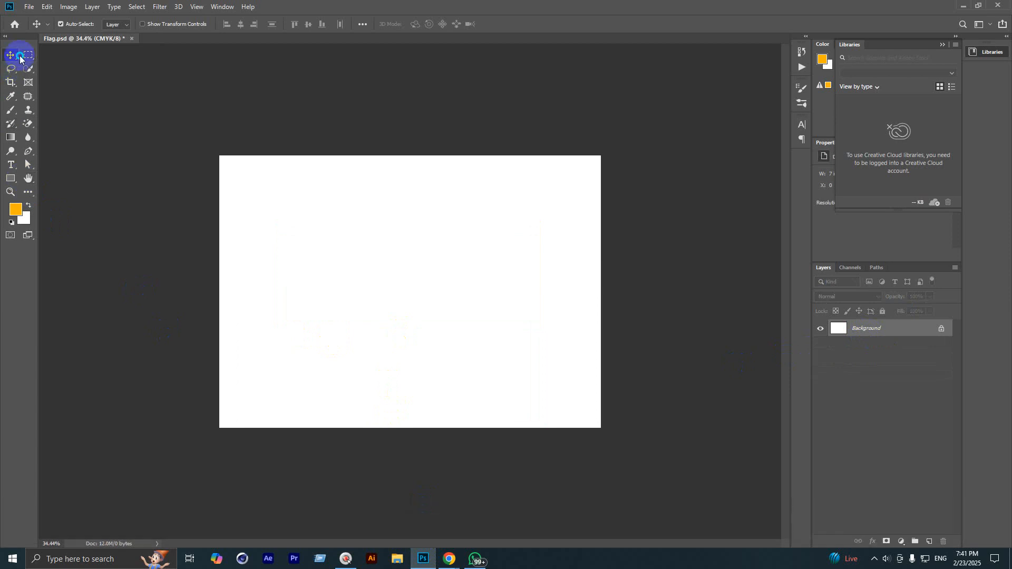
left_click_drag(29, 55, 79, 59)
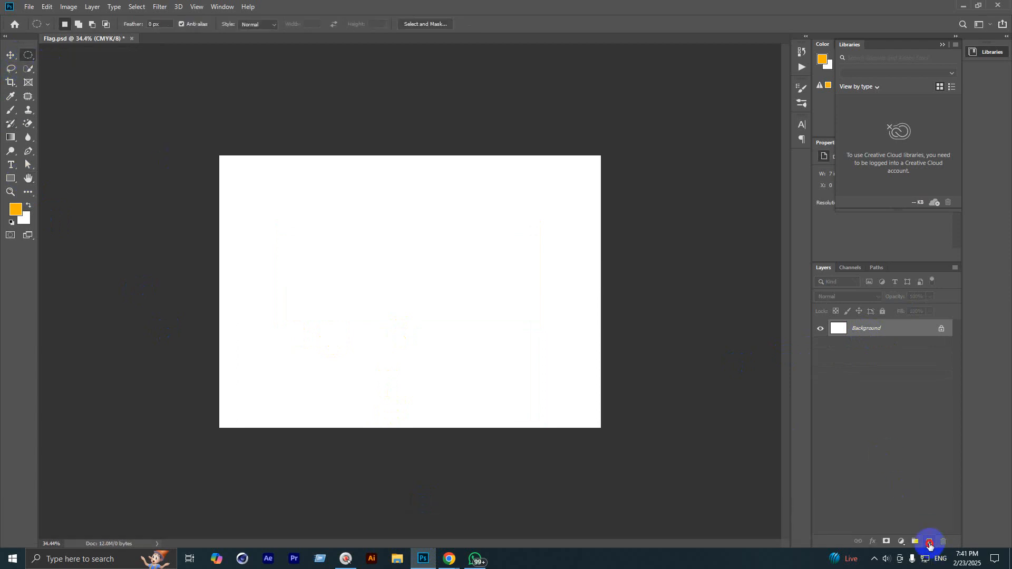
left_click(930, 545)
scroll(531, 339, "up", 3)
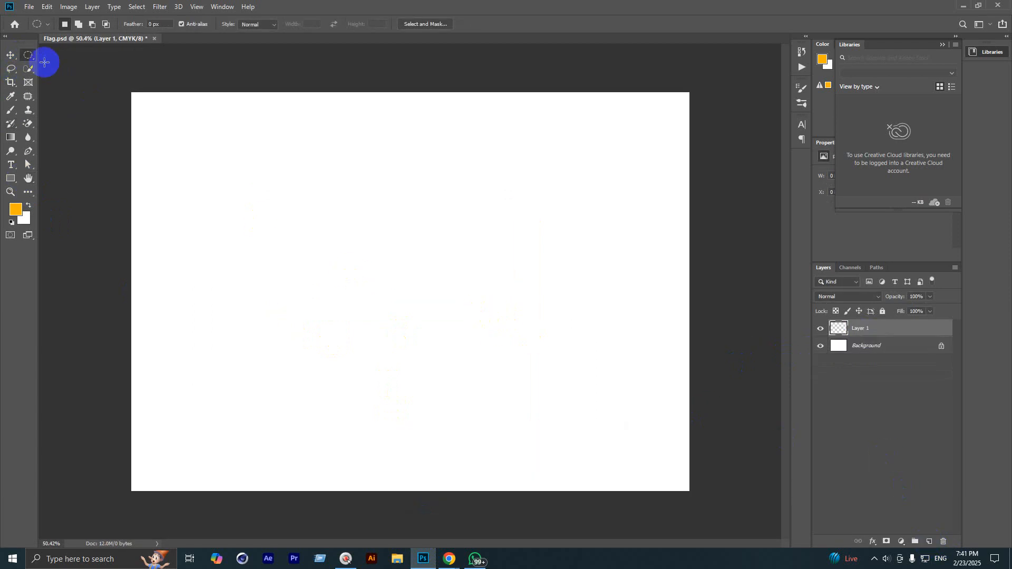
Step: Draw a circle near the top centre, fill it orange, and add another layer
left_click_drag(28, 56, 51, 66)
left_click_drag(316, 160, 395, 213)
scroll(376, 258, "up", 3)
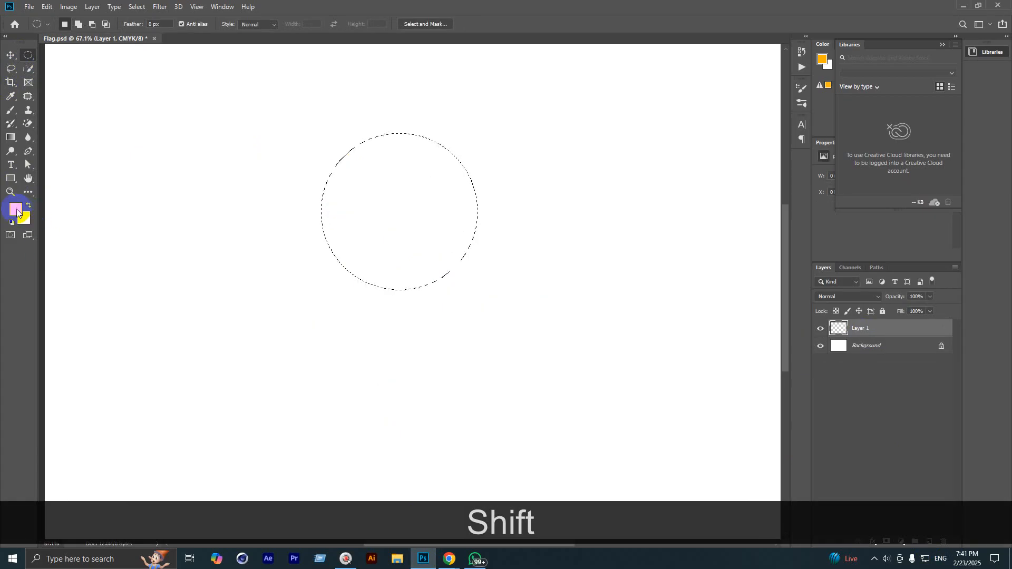
key("alt+BackSpace")
key("ctrl+d")
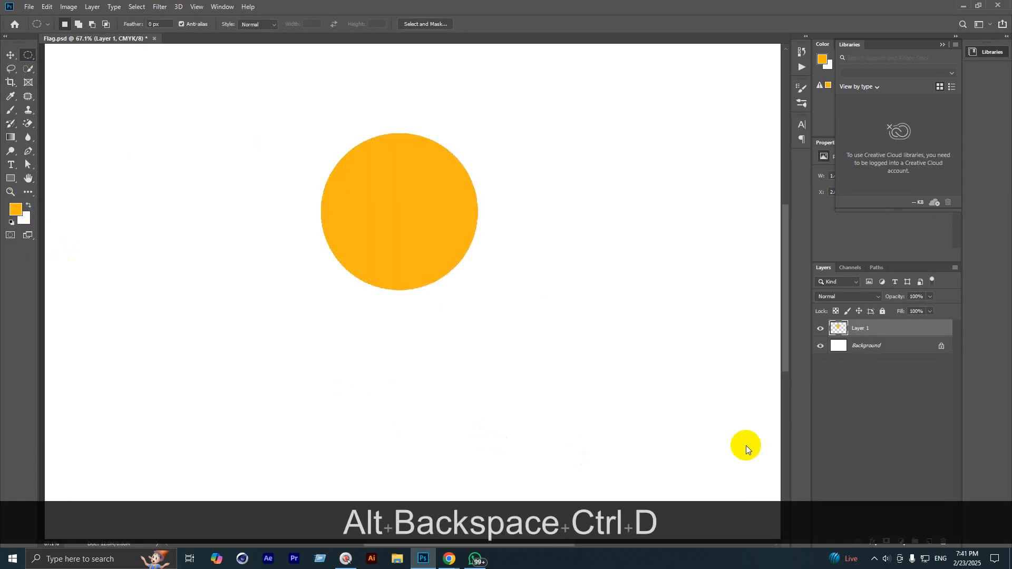
left_click(930, 542)
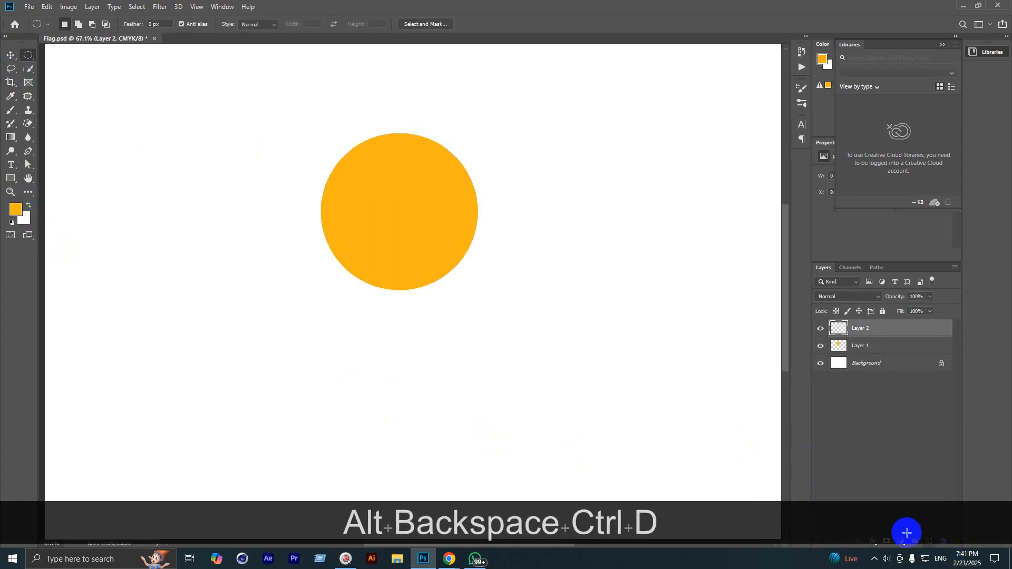
scroll(474, 203, "up", 10)
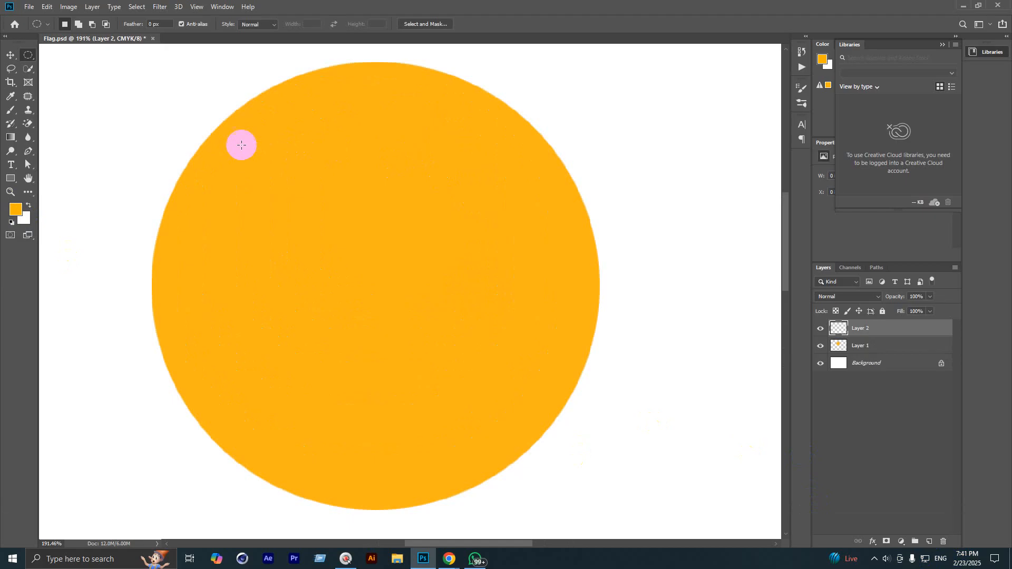
Step: Fill a circle on the face's upper left with white for the eye
left_click_drag(241, 144, 336, 255)
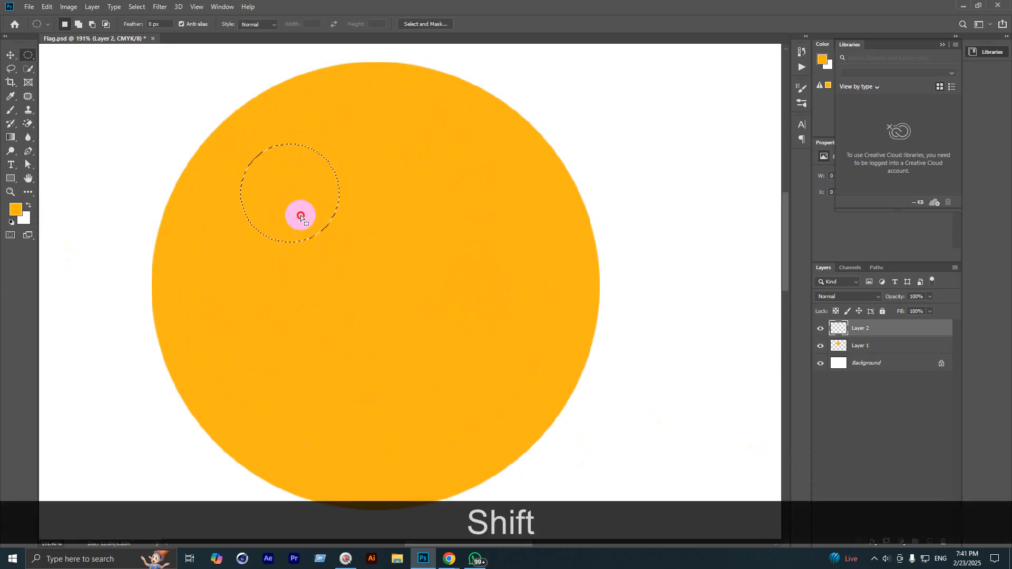
left_click_drag(304, 217, 305, 213)
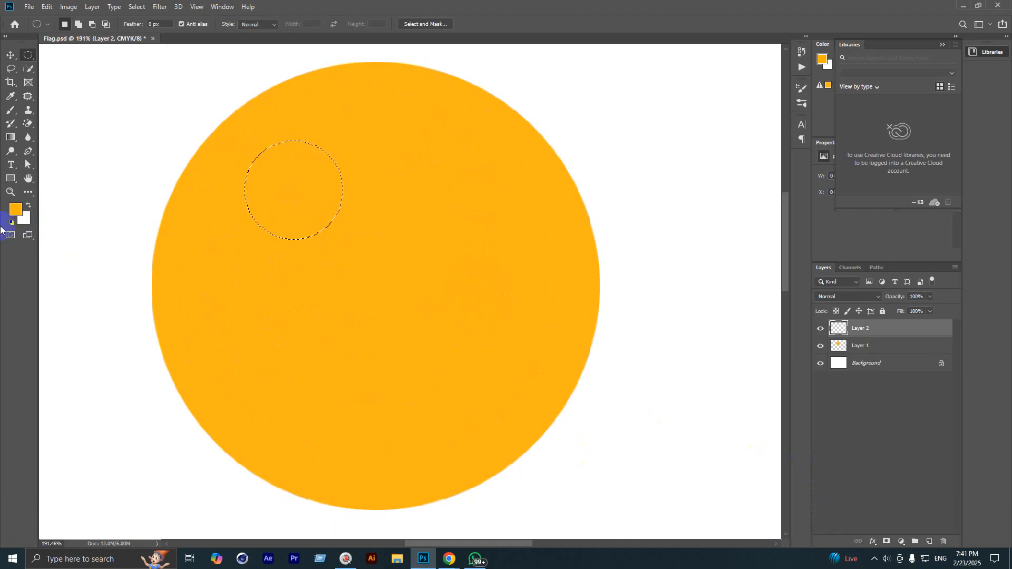
key("alt+BackSpace")
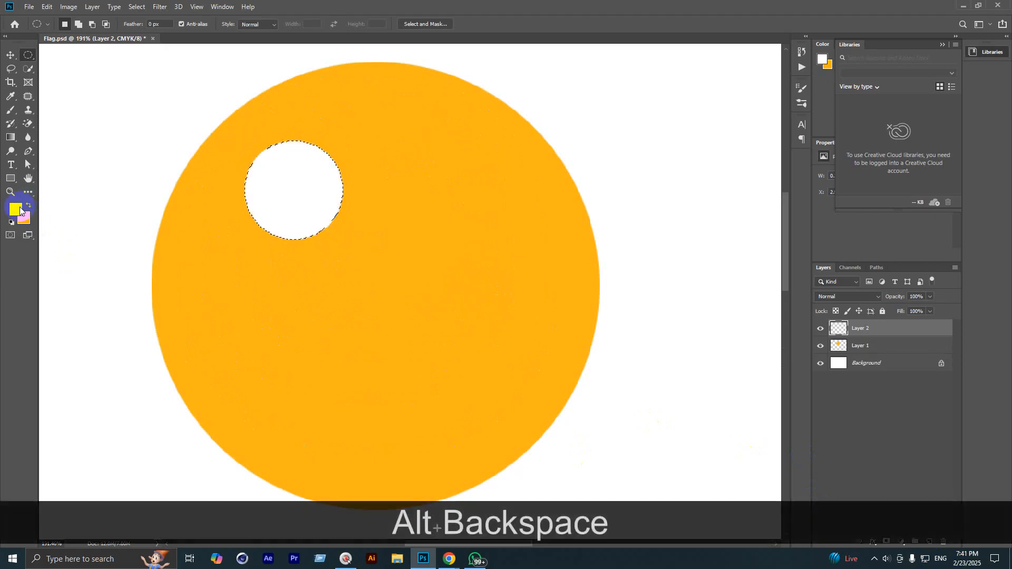
key("ctrl+d")
scroll(319, 238, "up", 5)
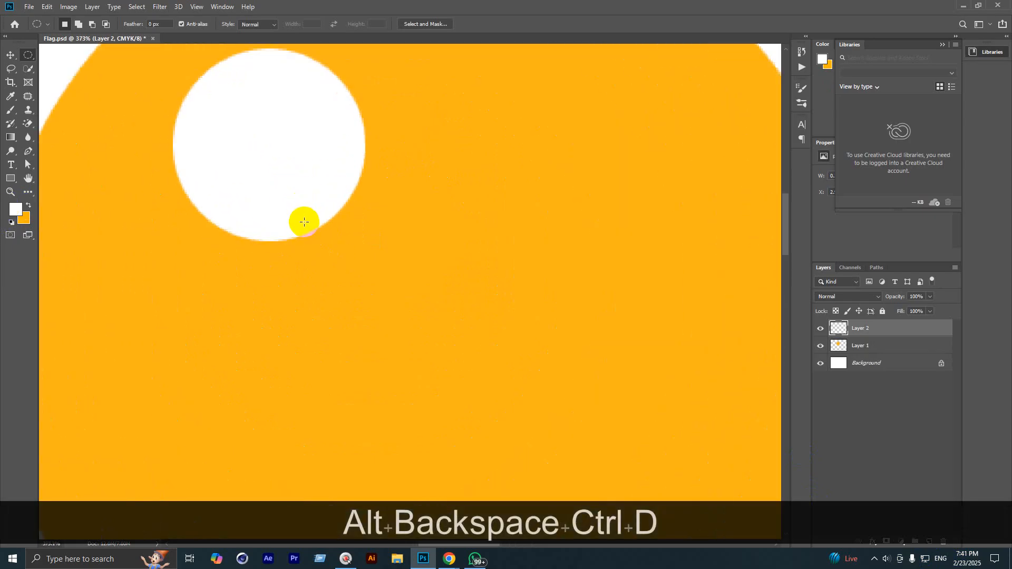
Step: On a new layer, fill a small circle inside the eye with black for the pupil
left_click_drag(300, 170, 334, 207)
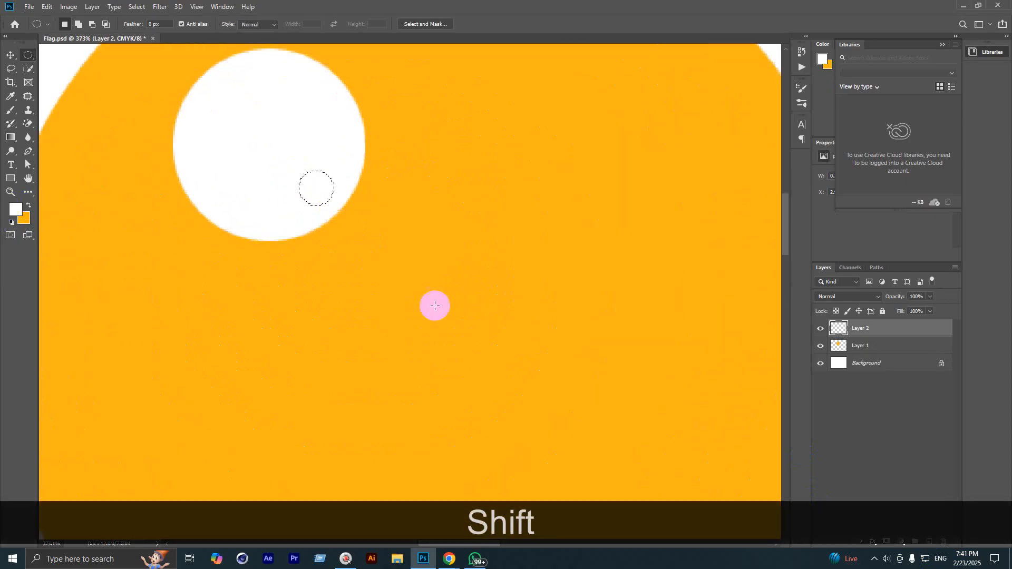
left_click(929, 542)
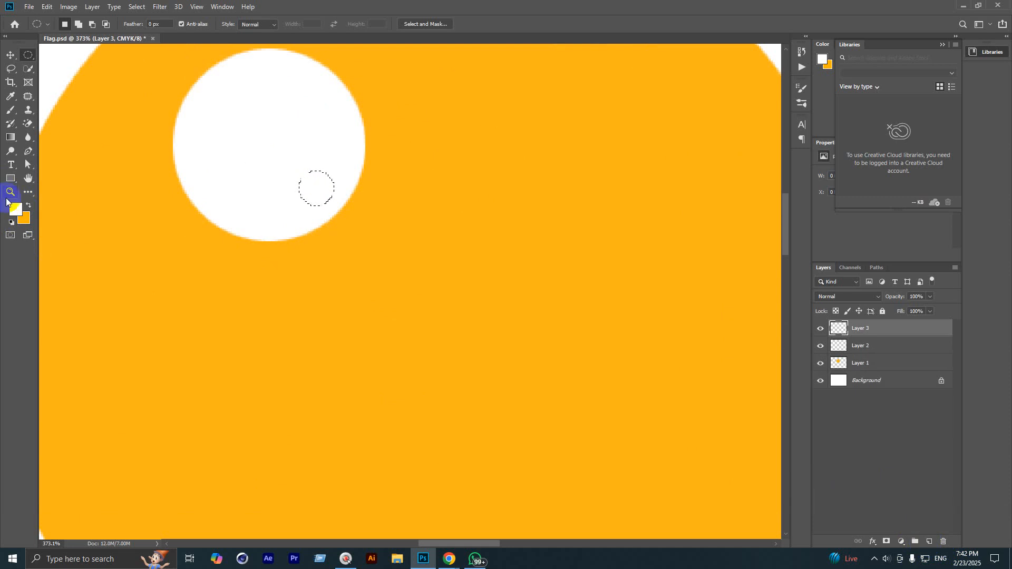
left_click(12, 224)
key("alt+BackSpace")
key("ctrl+d")
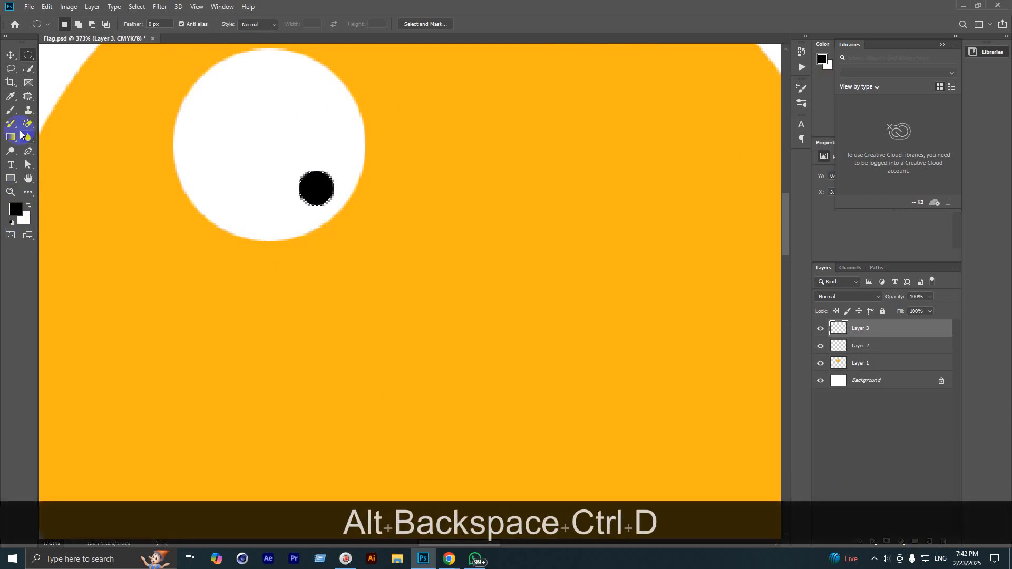
scroll(267, 170, "down", 2)
scroll(267, 179, "down", 2)
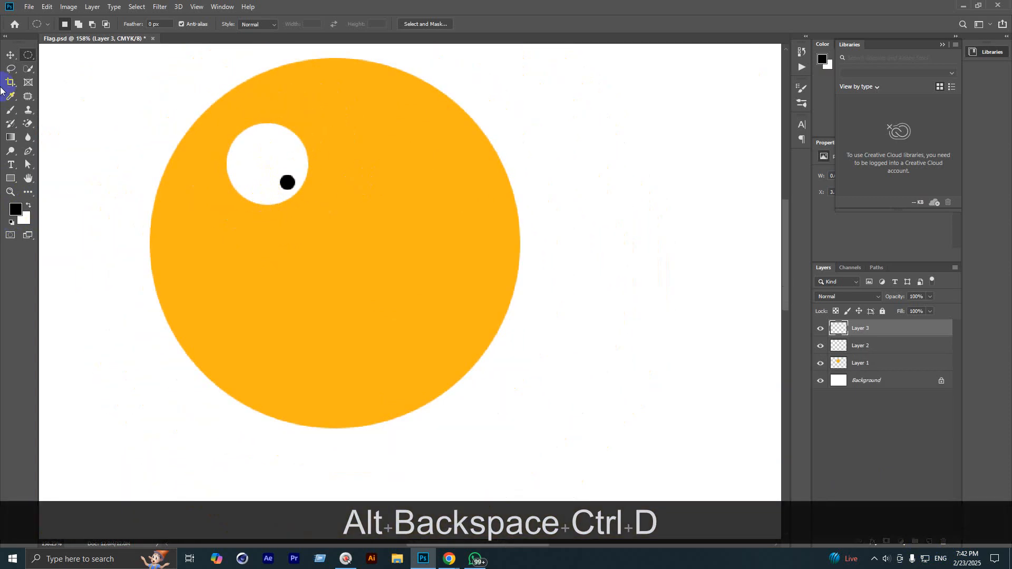
Step: With the Move tool, select the eye white and pupil layers together
left_click(11, 54)
scroll(331, 189, "up", 1)
scroll(278, 179, "up", 1)
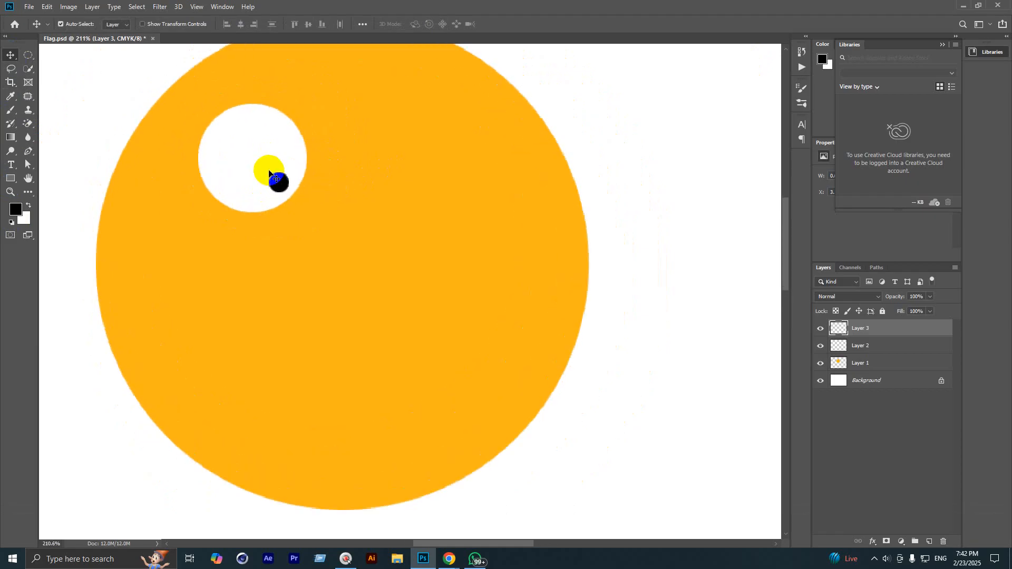
left_click(891, 348, "ctrl")
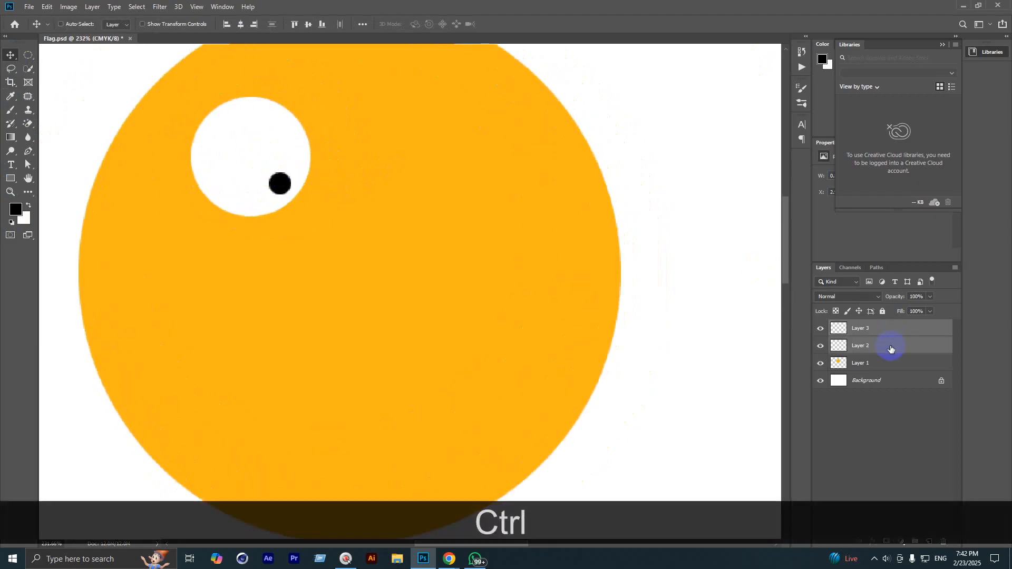
left_click(898, 330, "ctrl")
left_click(895, 365, "ctrl")
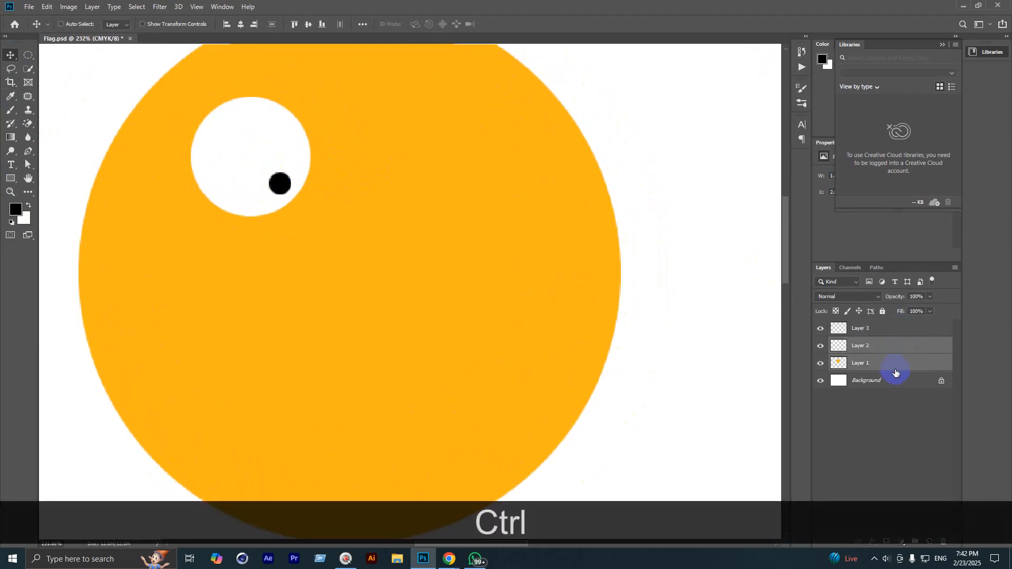
left_click(896, 332)
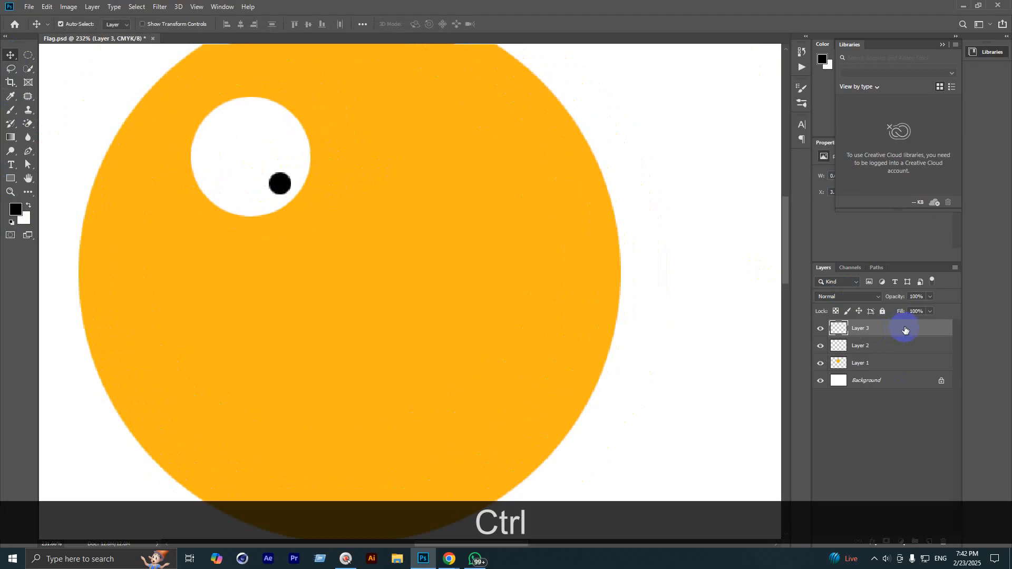
left_click(899, 347, "ctrl")
left_click(897, 352, "ctrl")
left_click(895, 368, "ctrl")
left_click(896, 347, "ctrl")
left_click(891, 414)
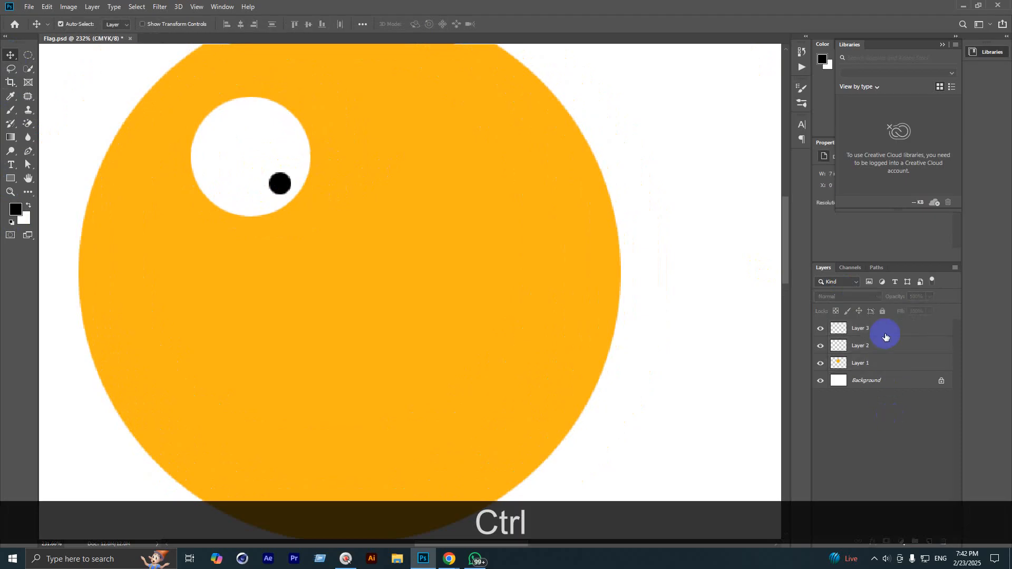
left_click(886, 332)
left_click(884, 346, "ctrl")
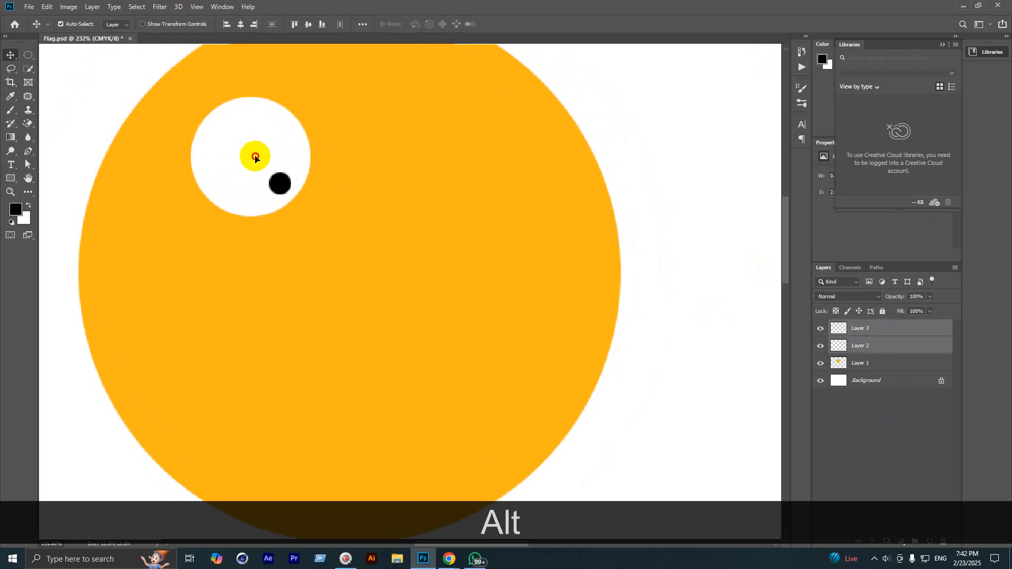
Step: Duplicate the eye to the face's right side and rotate the copy slightly
left_click_drag(251, 154, 434, 148)
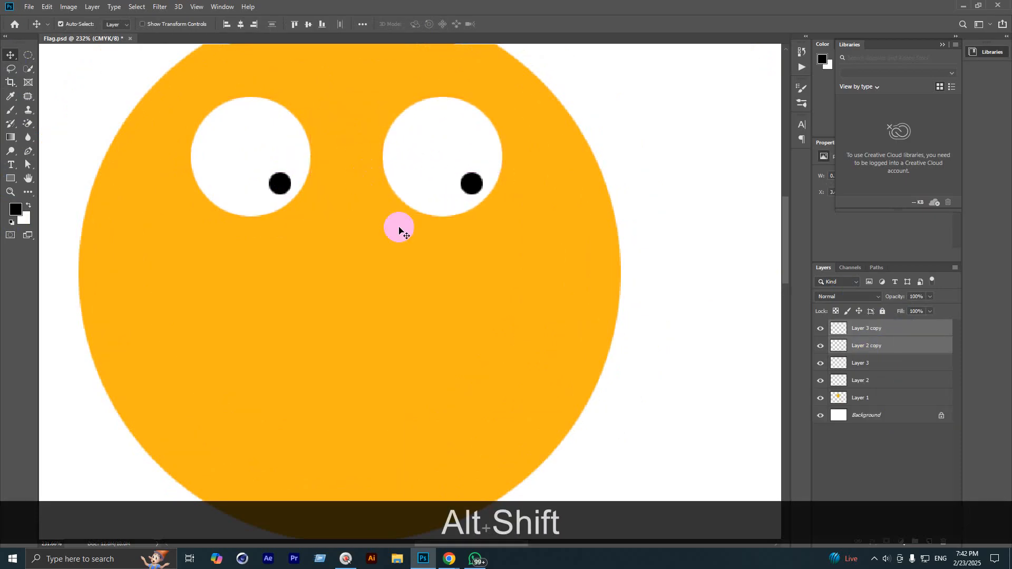
scroll(426, 261, "down", 2)
key("ctrl+t")
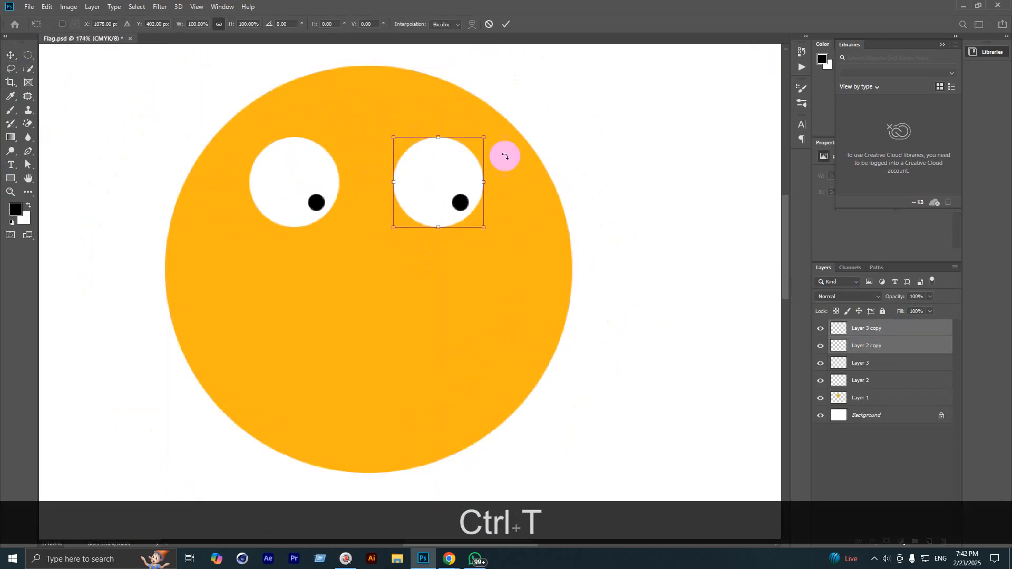
left_click_drag(489, 133, 490, 242)
left_click(502, 21)
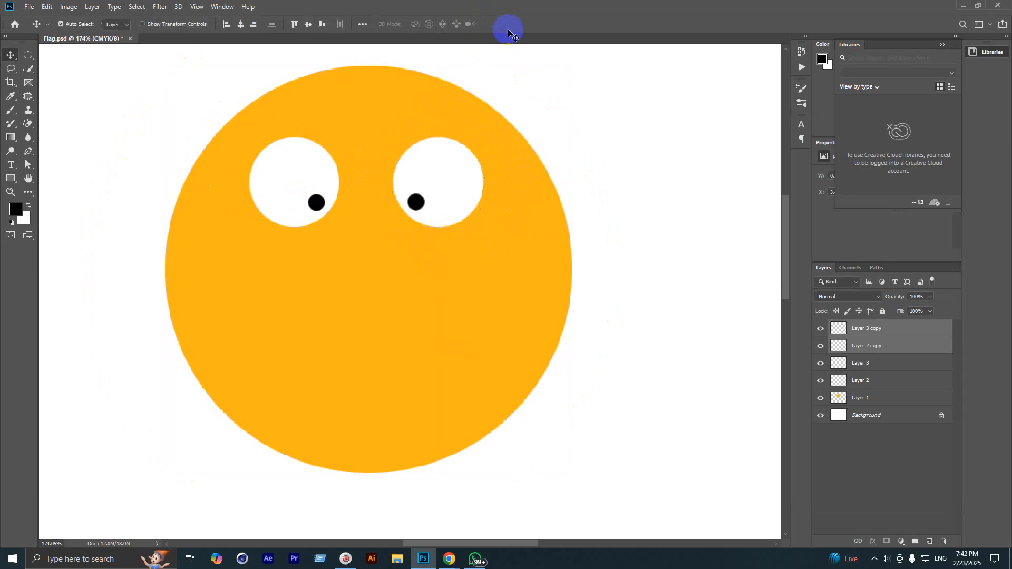
scroll(453, 204, "down", 3)
scroll(406, 235, "up", 3)
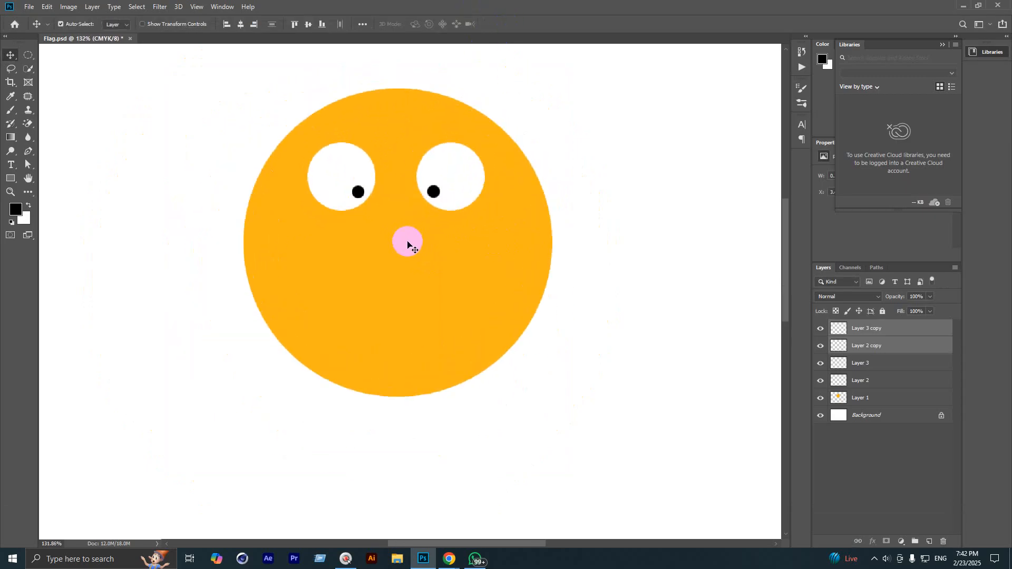
Step: On a new layer, fill a large oval on the lower face with white for the mouth
left_click(928, 542)
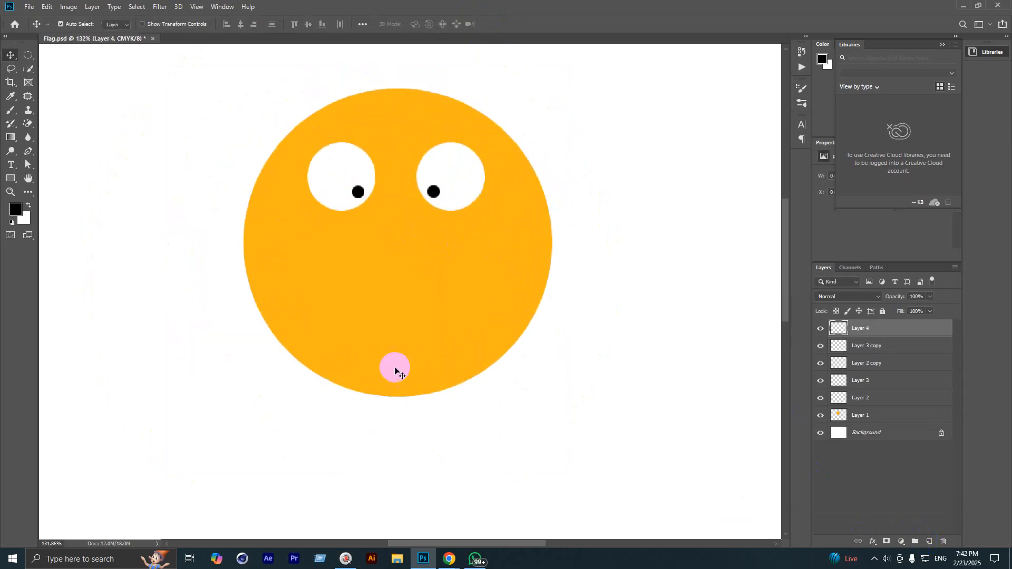
left_click(28, 55)
left_click_drag(331, 277, 470, 361)
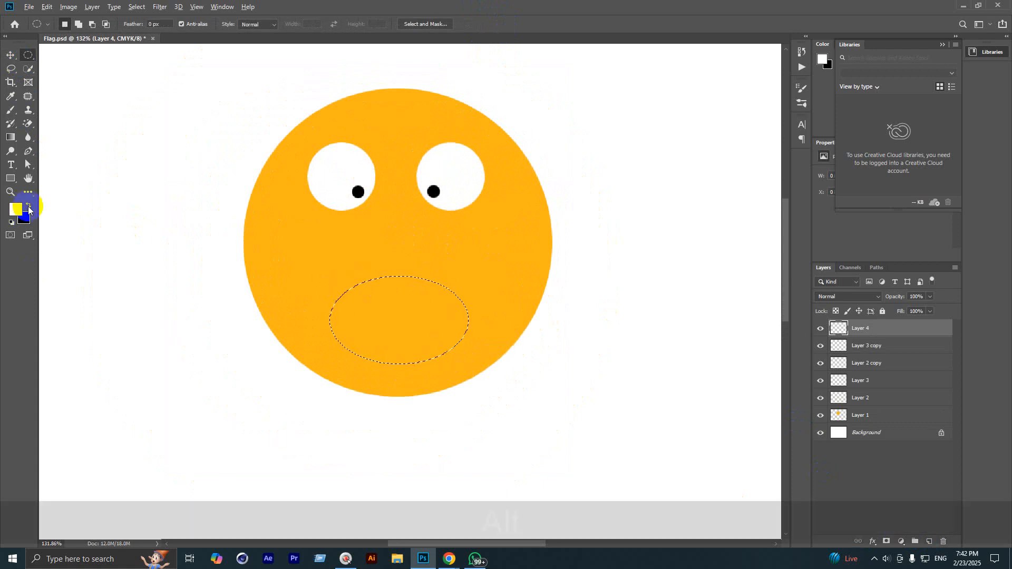
key("alt+BackSpace")
key("ctrl+d")
scroll(146, 277, "down", 3)
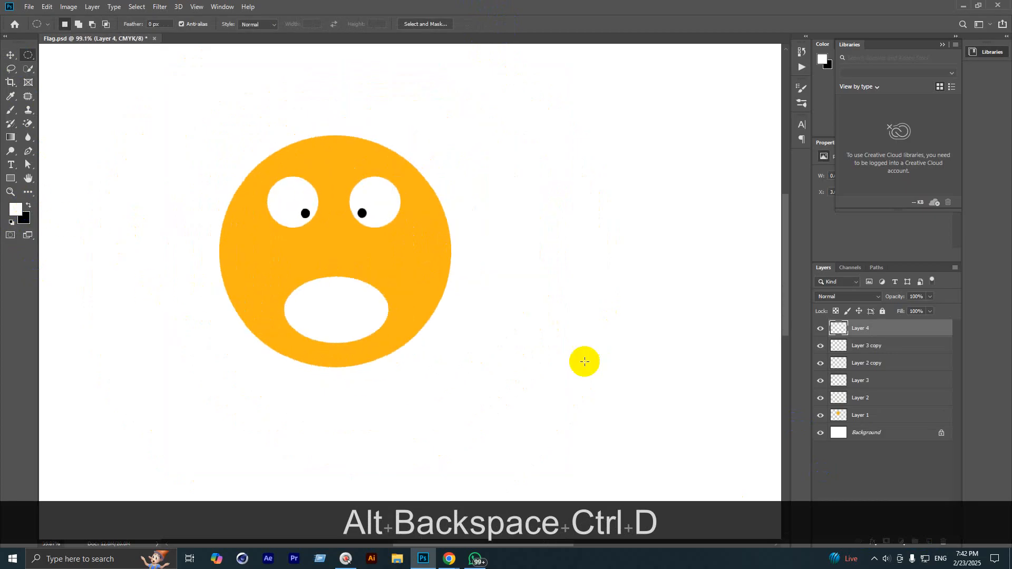
scroll(627, 375, "down", 3)
scroll(601, 303, "up", 4)
scroll(203, 239, "up", 3)
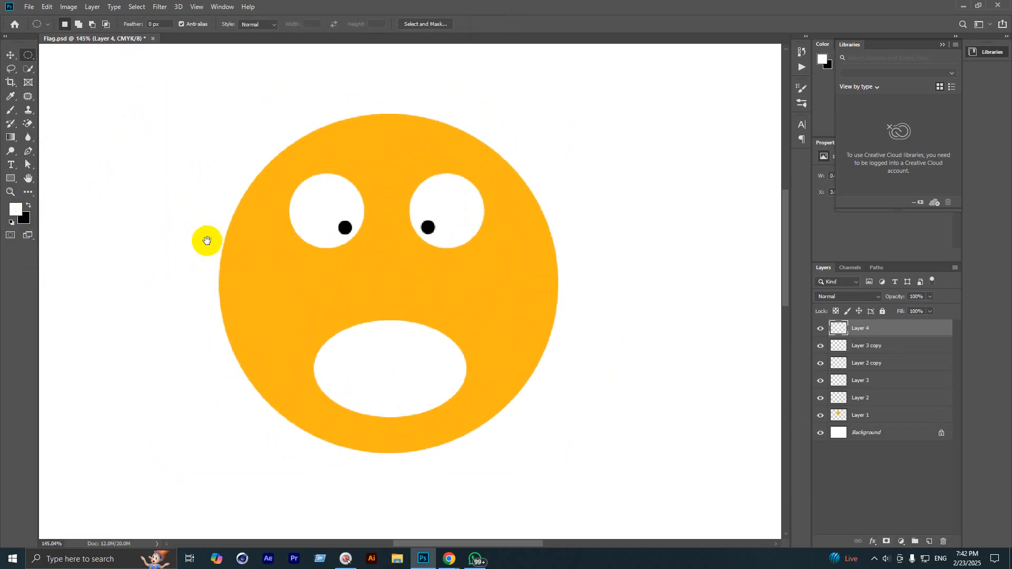
key("space")
left_click_drag(387, 301, 442, 309)
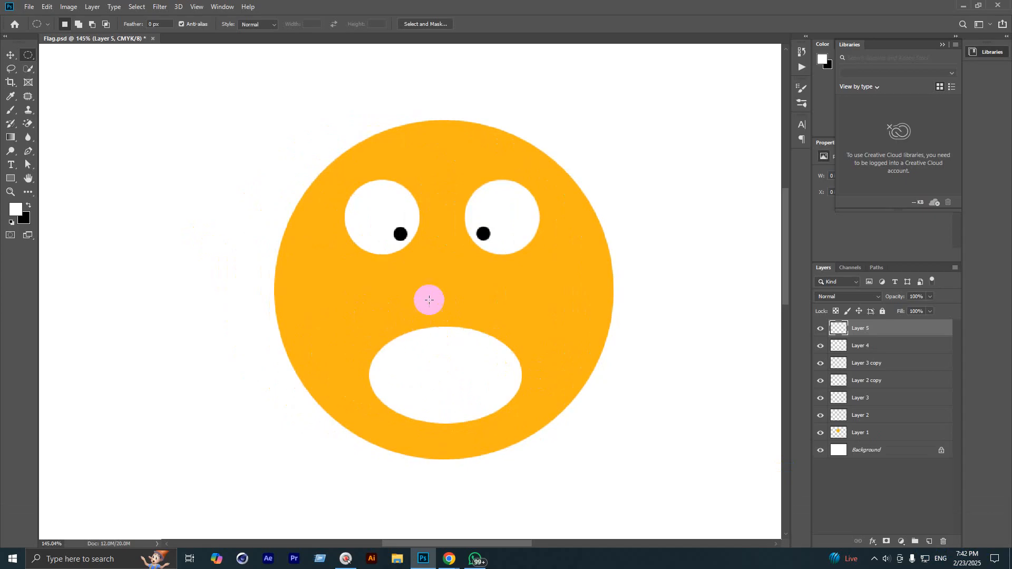
Step: Fill an ear oval at the face's upper left with the sampled face orange
left_click_drag(239, 104, 343, 229)
left_click(16, 209)
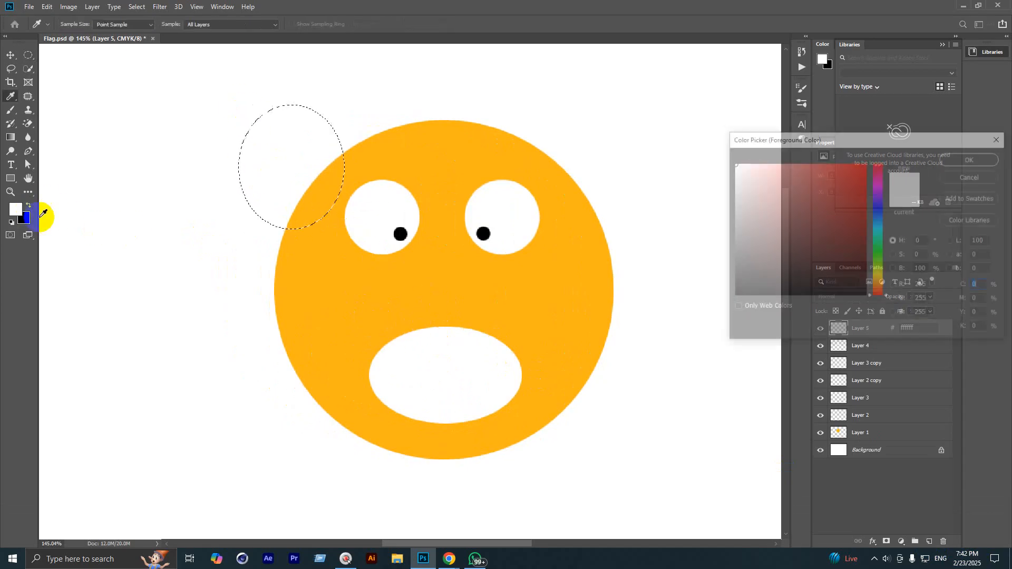
left_click(384, 286)
left_click(953, 158)
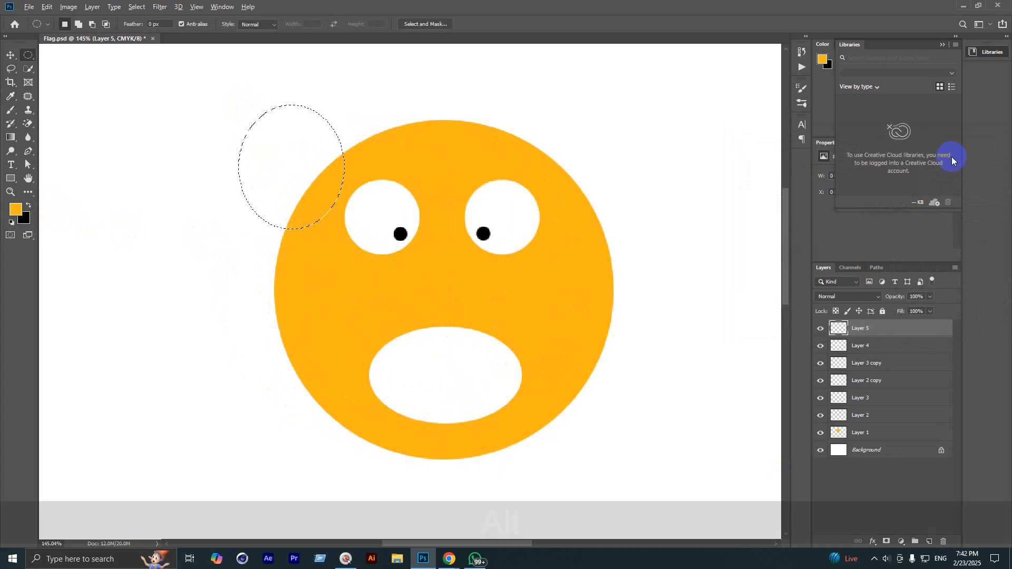
key("alt+BackSpace")
key("ctrl+d")
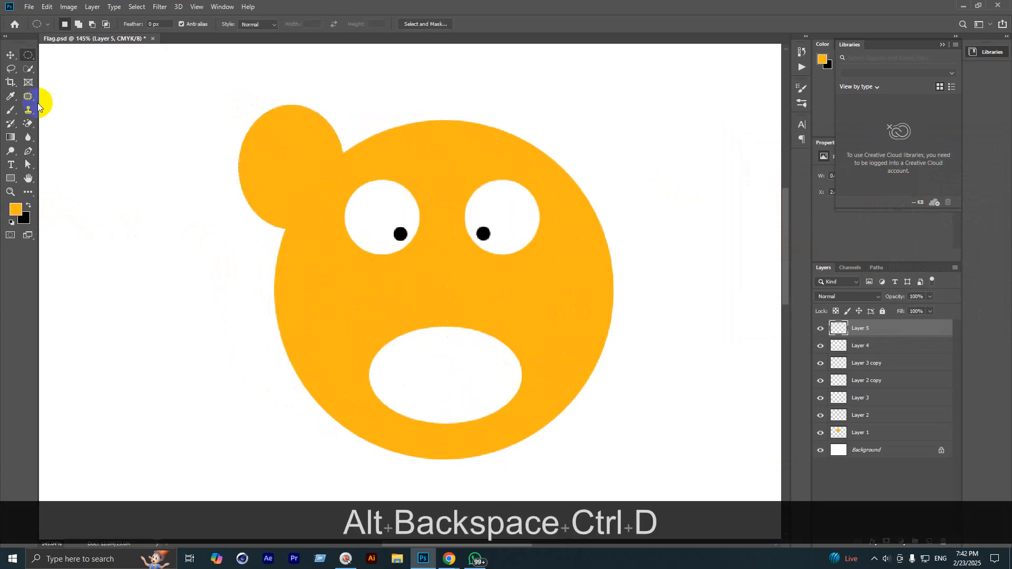
Step: Duplicate the ear to the upper right and level it with the left ear
left_click(12, 56)
left_click_drag(283, 142, 587, 158)
scroll(304, 154, "down", 5)
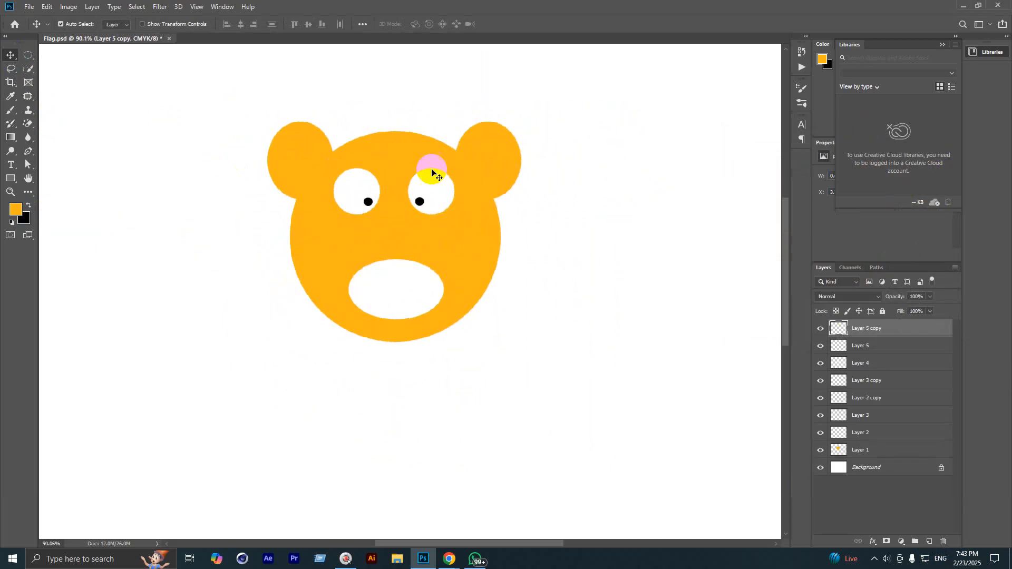
left_click_drag(490, 159, 486, 168)
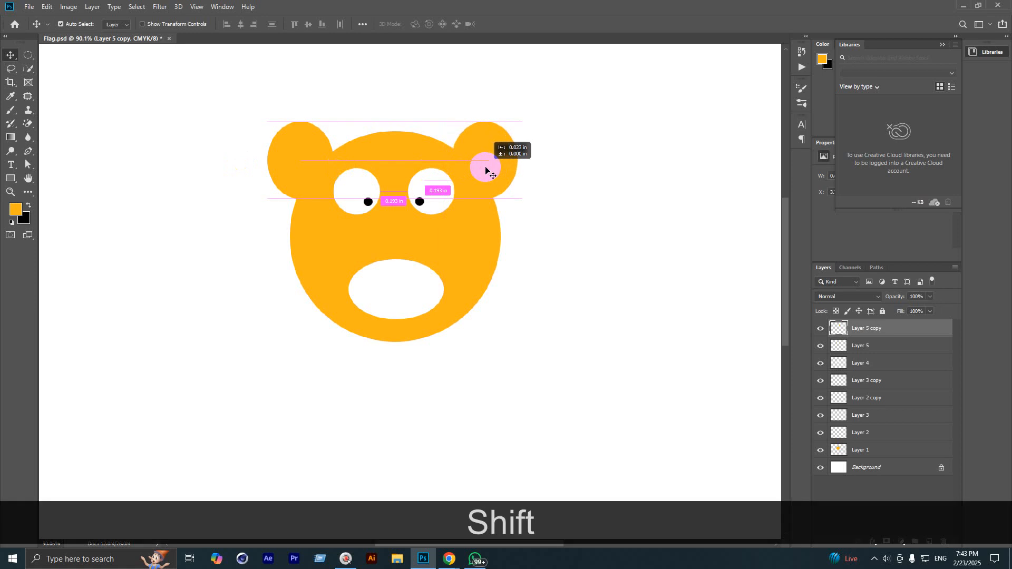
scroll(341, 169, "down", 3)
scroll(331, 175, "down", 1)
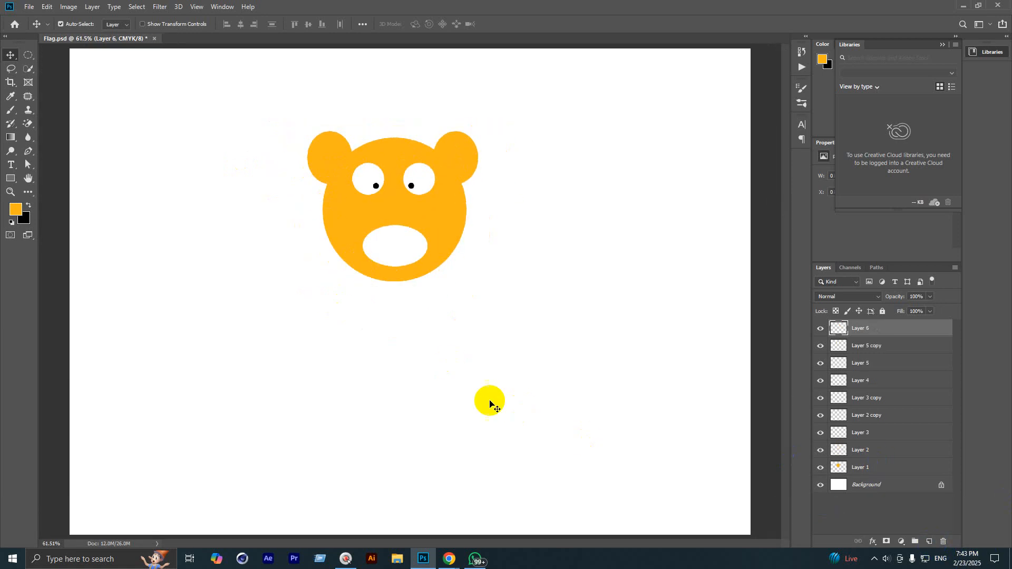
Step: Draw a large oval below the head and fill it orange for the body
key("m")
scroll(367, 307, "down", 2)
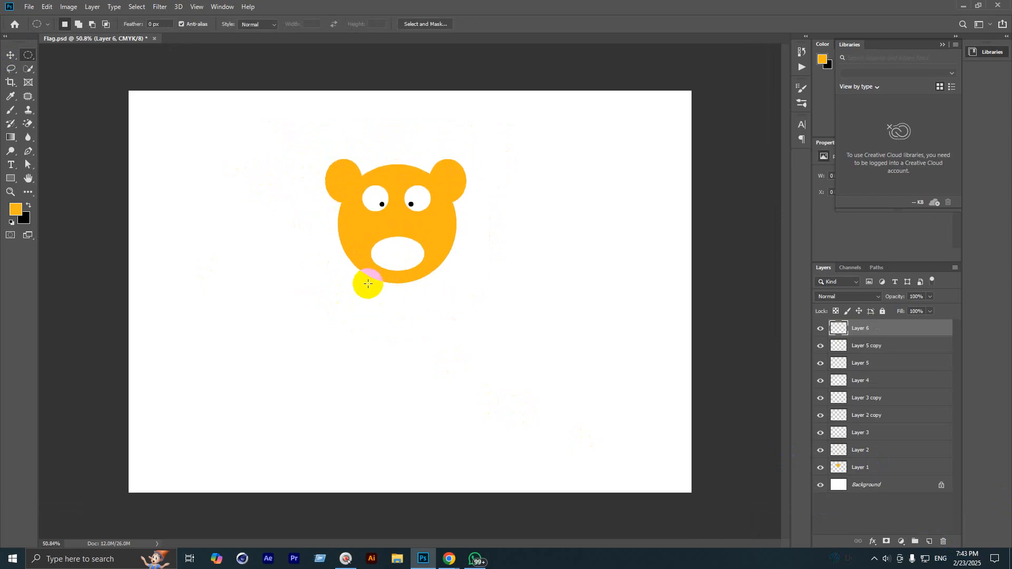
left_click_drag(368, 284, 485, 463)
key("alt+BackSpace")
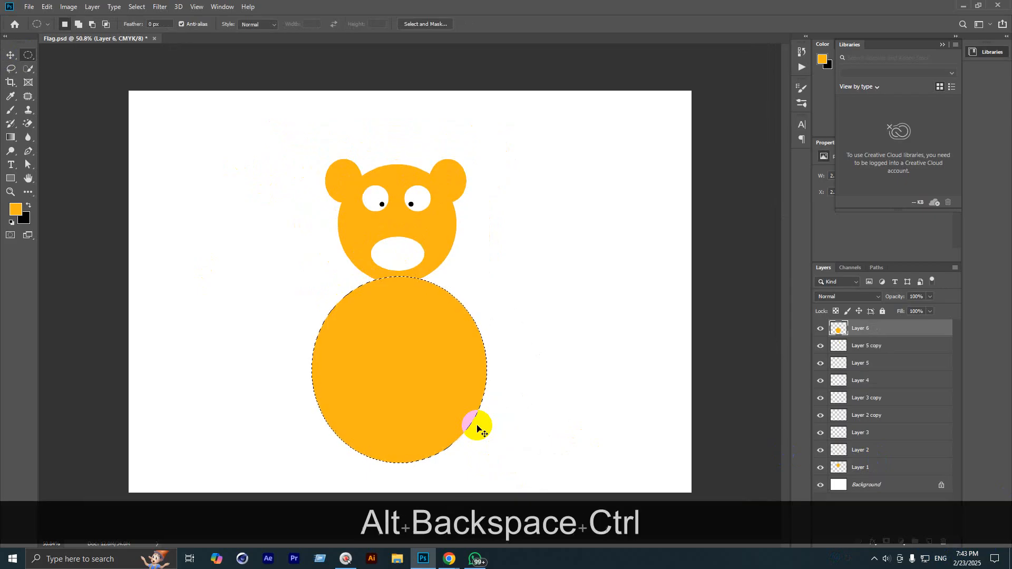
key("ctrl+d")
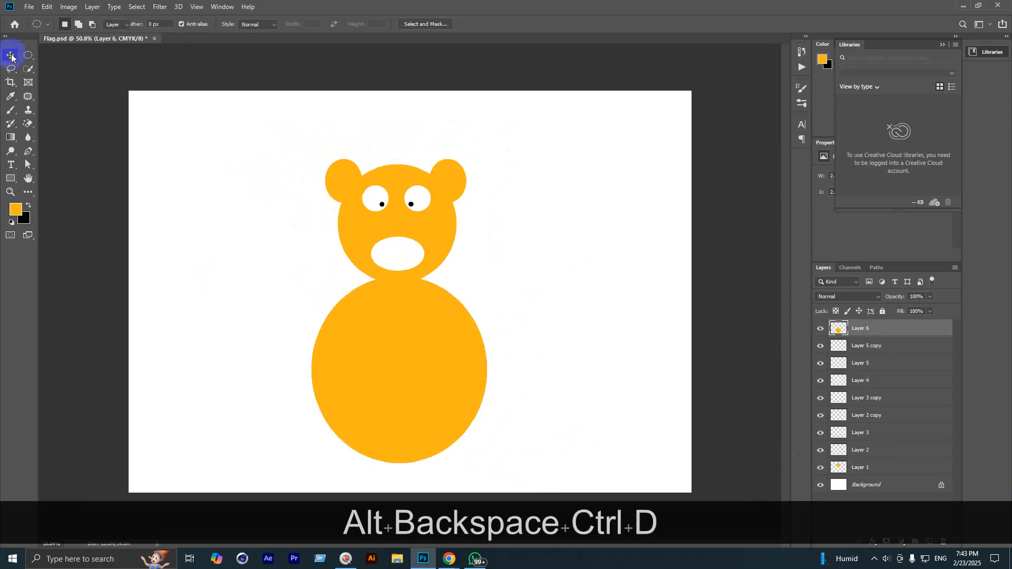
Step: Select the top body layer and begin deleting the bear's added layers
left_click(11, 55)
left_click(281, 293)
scroll(507, 332, "up", 2)
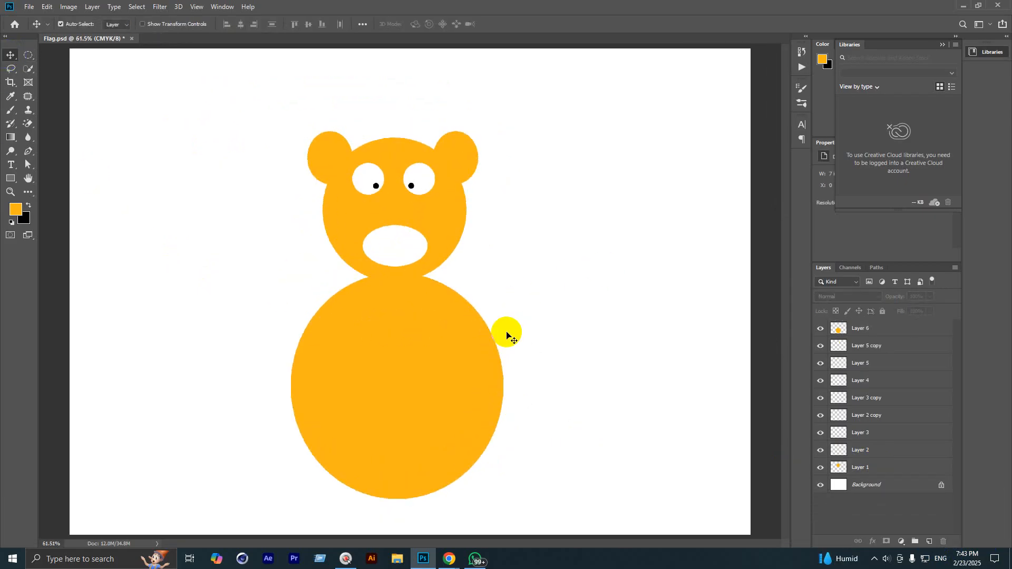
scroll(507, 333, "down", 4)
scroll(507, 333, "up", 1)
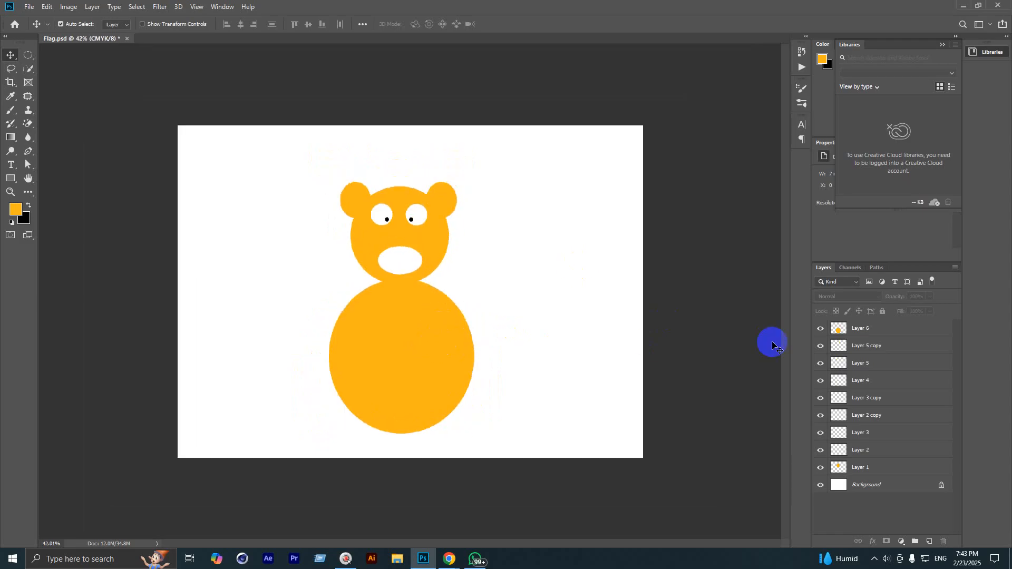
left_click(893, 341)
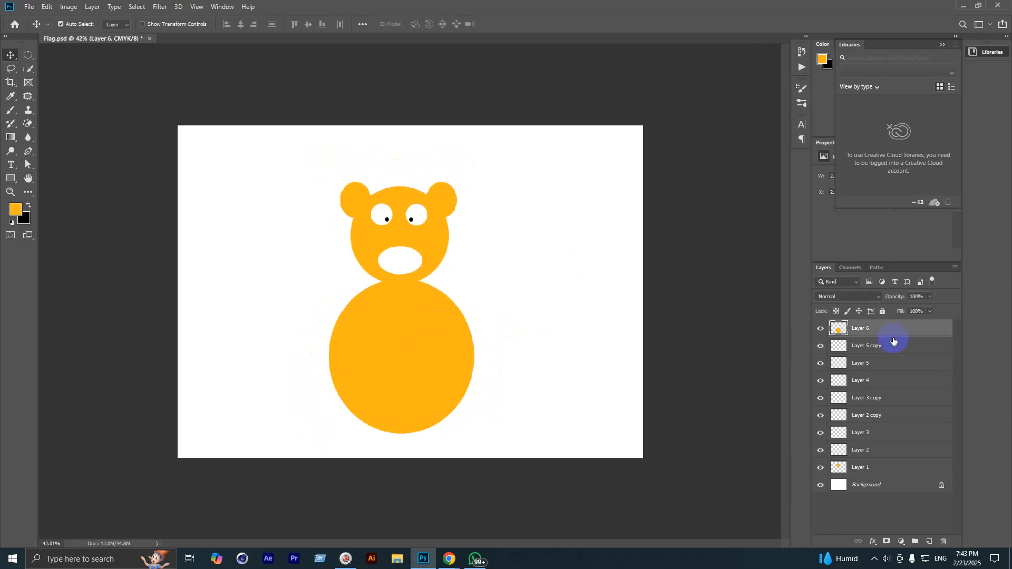
key("BackSpace")
key("BackSpace")
key("BackSpace")
key("BackSpace")
key("BackSpace")
key("BackSpace")
key("BackSpace")
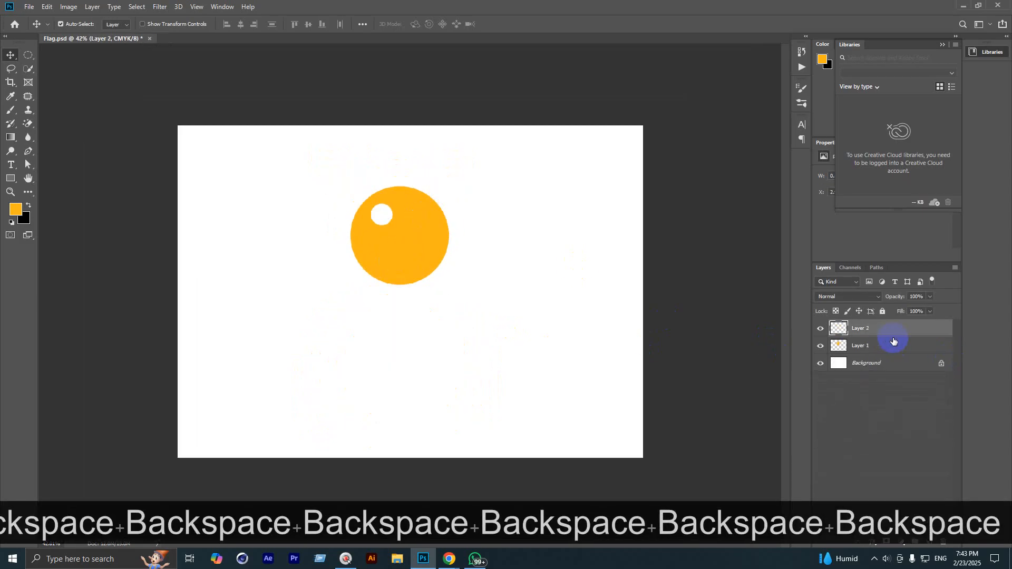
Step: Delete the last bear layer, fit the blank canvas to the window, and add a new layer
key("BackSpace")
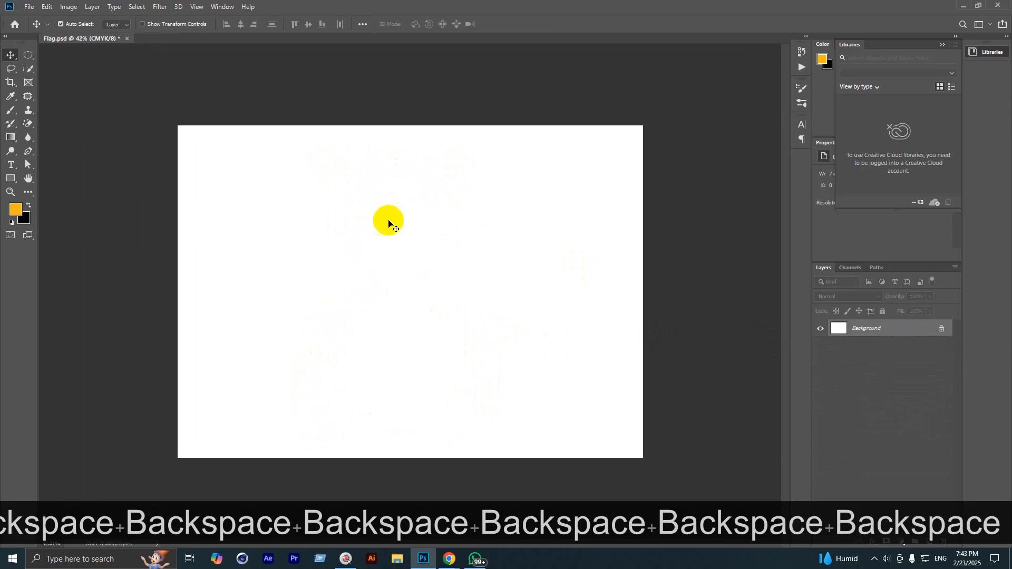
key("ctrl+0")
left_click(930, 543)
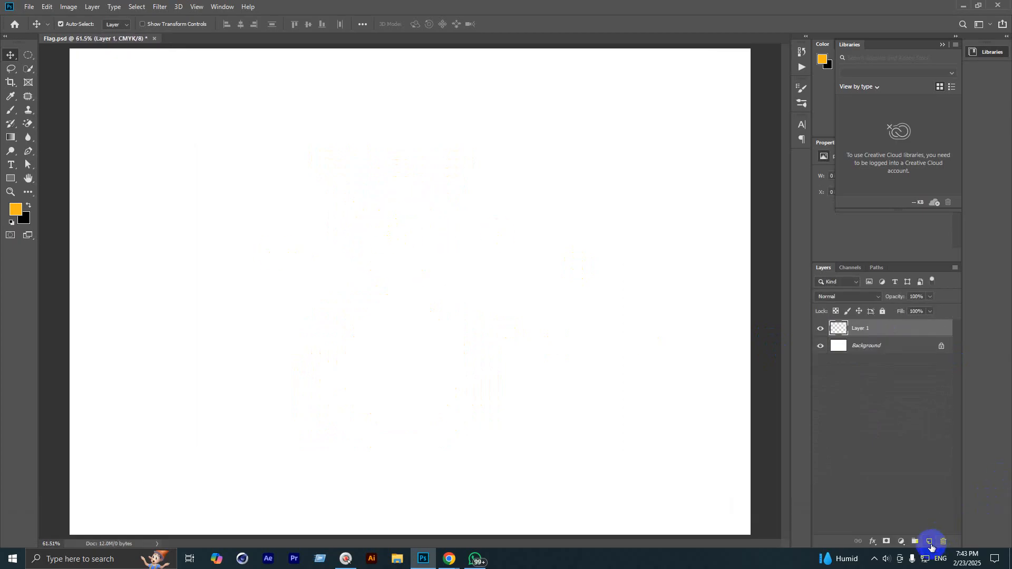
Step: Fill a square rectangular selection with orange for the robot's head
right_click(28, 56)
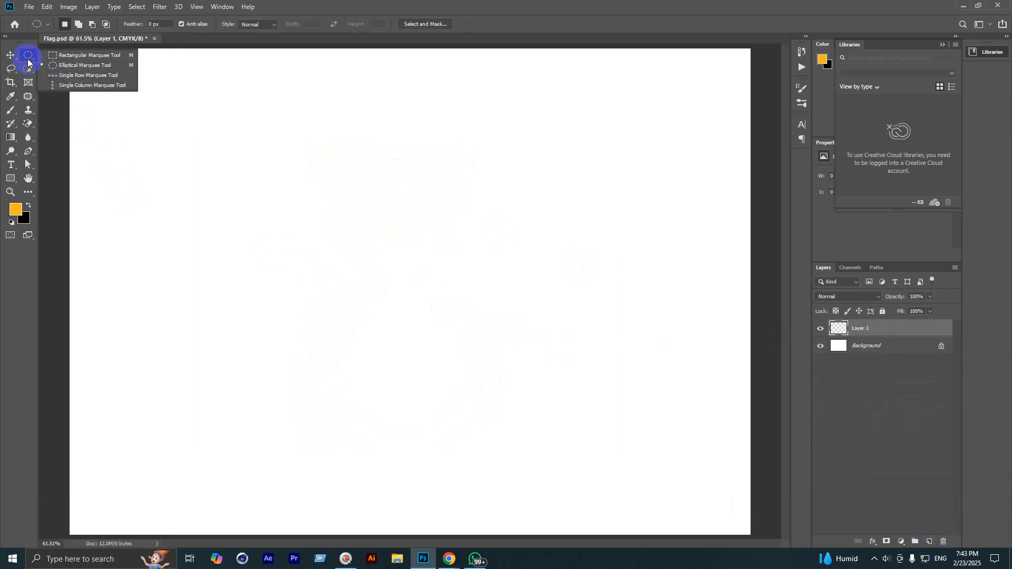
left_click(59, 55)
scroll(339, 238, "up", 1)
scroll(339, 238, "down", 3)
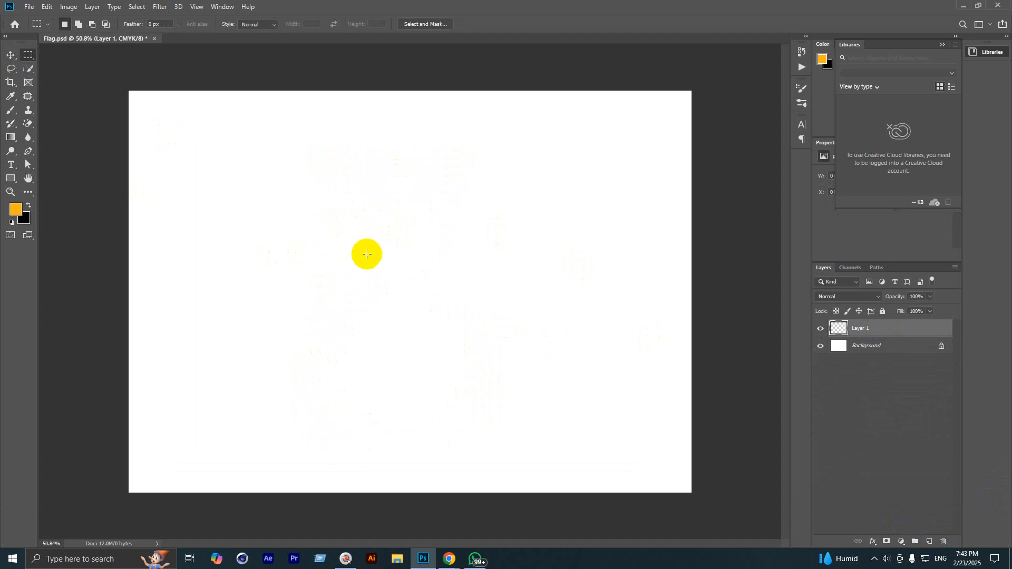
left_click_drag(349, 171, 430, 254)
scroll(433, 228, "up", 6)
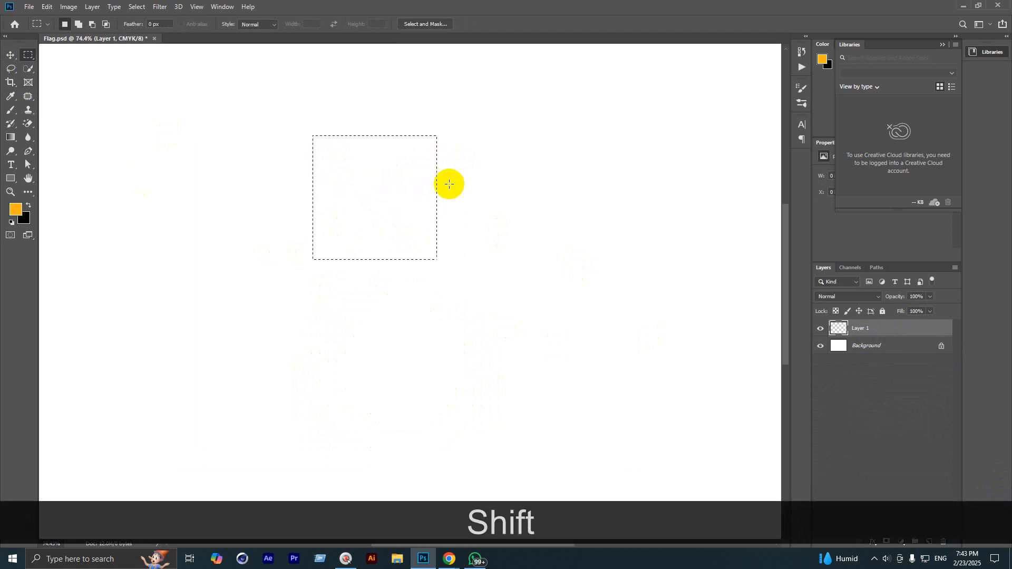
key("alt+BackSpace")
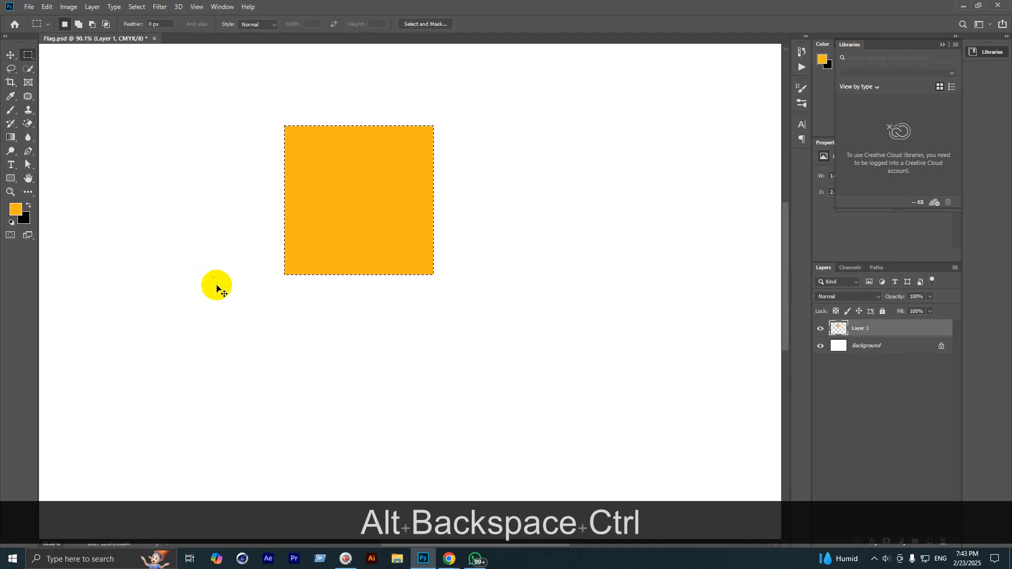
key("ctrl+d")
scroll(376, 101, "up", 3)
left_click(935, 542)
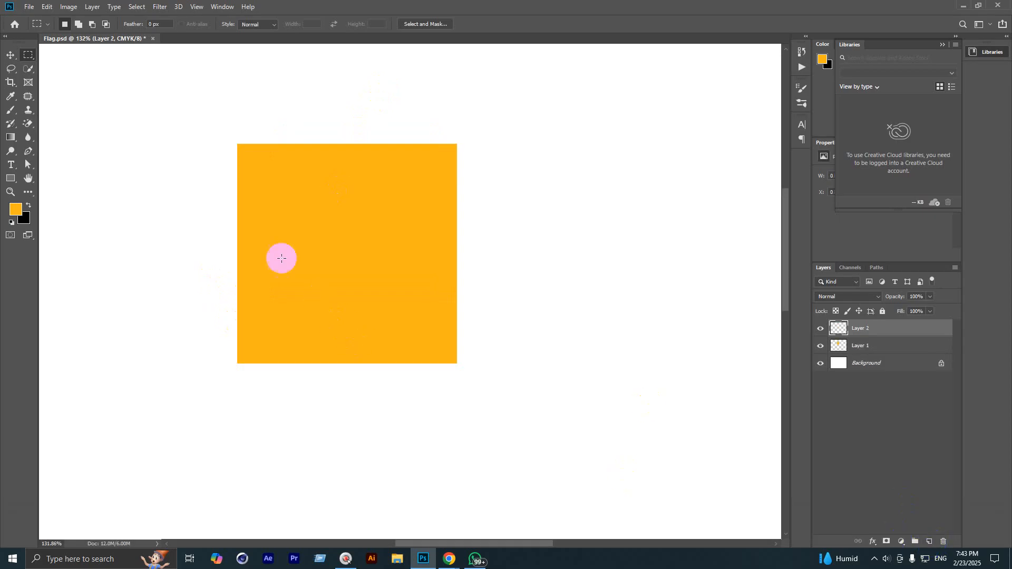
Step: Fill an elliptical selection in the square's upper left with white for the left eye
right_click(20, 55)
left_click(45, 66)
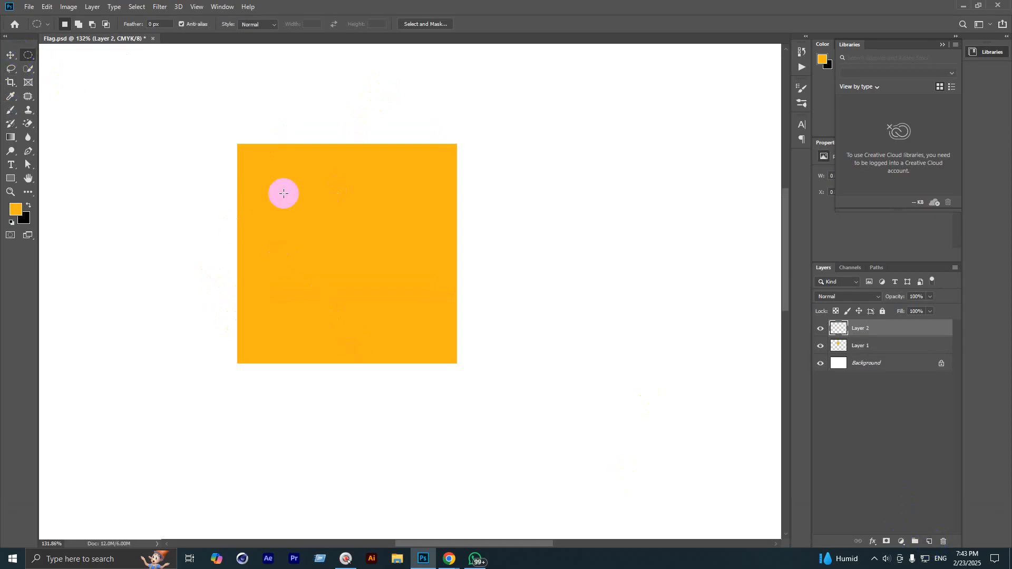
scroll(345, 241, "up", 1)
left_click_drag(256, 154, 325, 230)
left_click(16, 209)
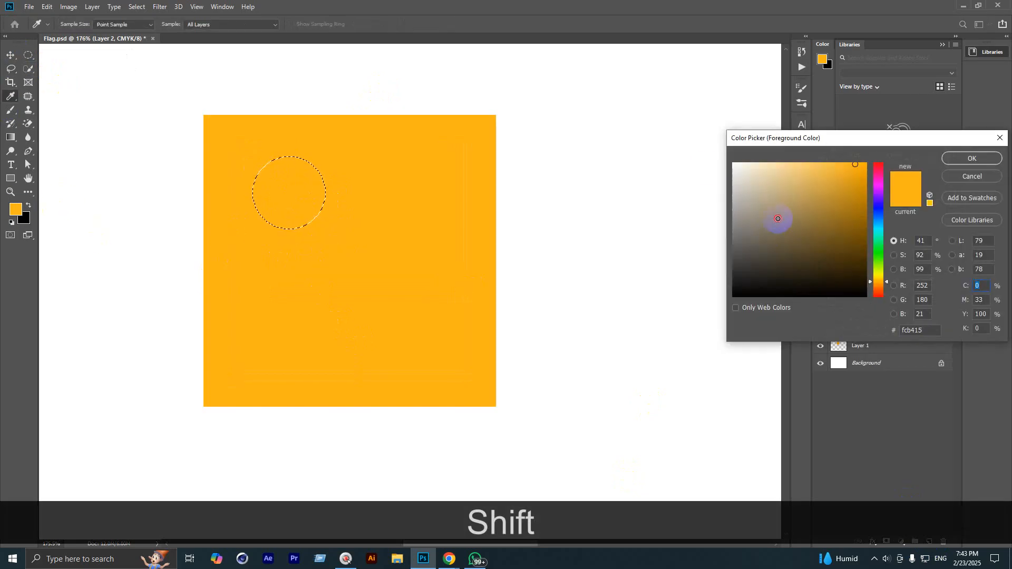
left_click(695, 160)
left_click(955, 161)
key("alt+BackSpace")
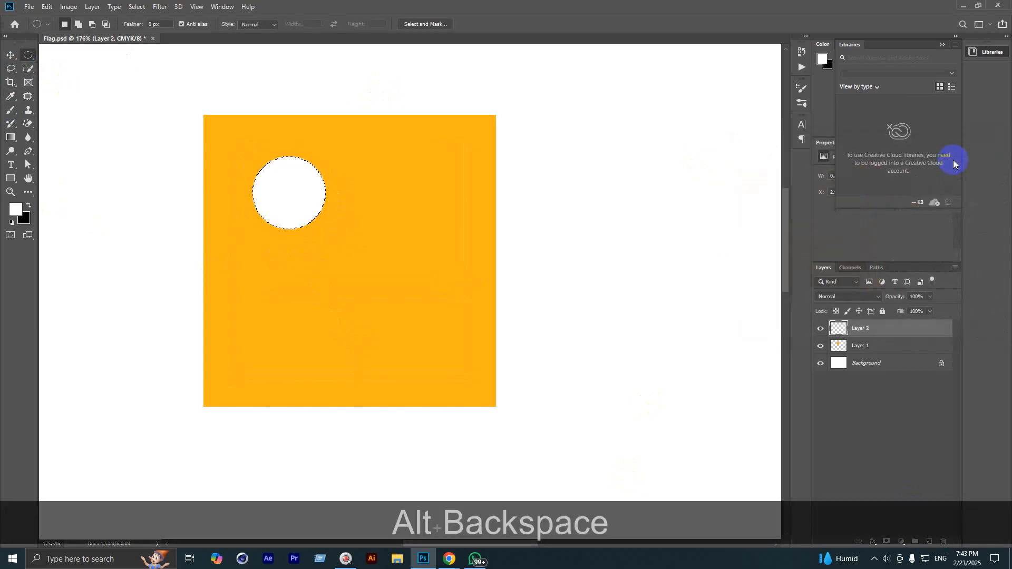
key("ctrl+d")
Step: Fill a small circle inside the white eye with black as the pupil
scroll(309, 240, "up", 1)
scroll(285, 182, "up", 1)
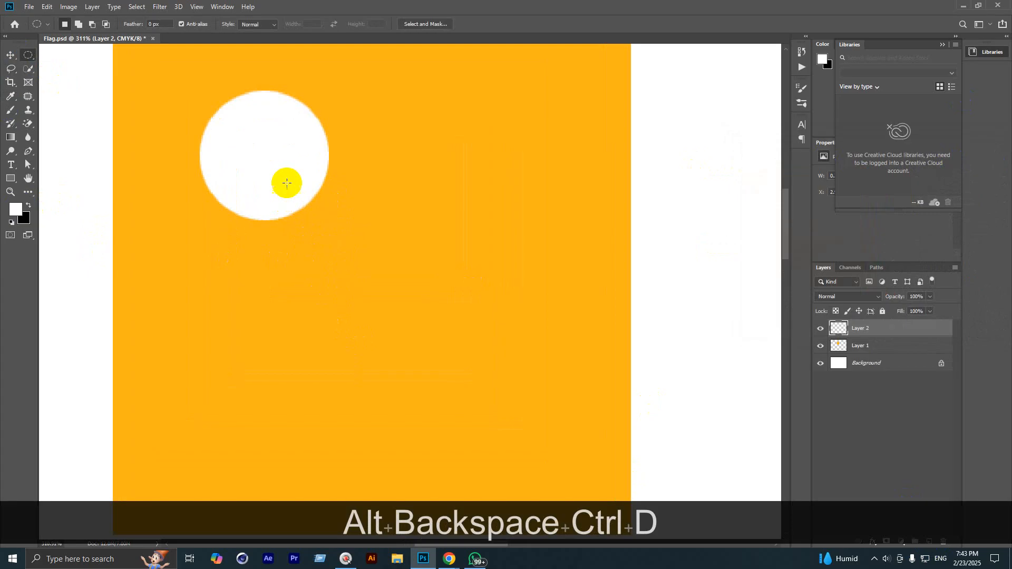
left_click_drag(284, 180, 308, 217)
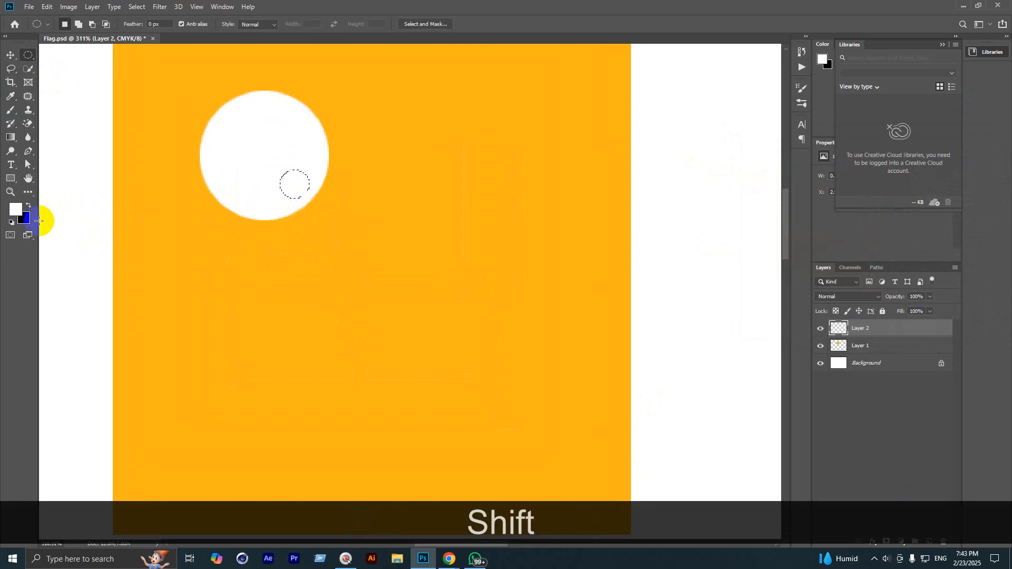
key("alt+BackSpace")
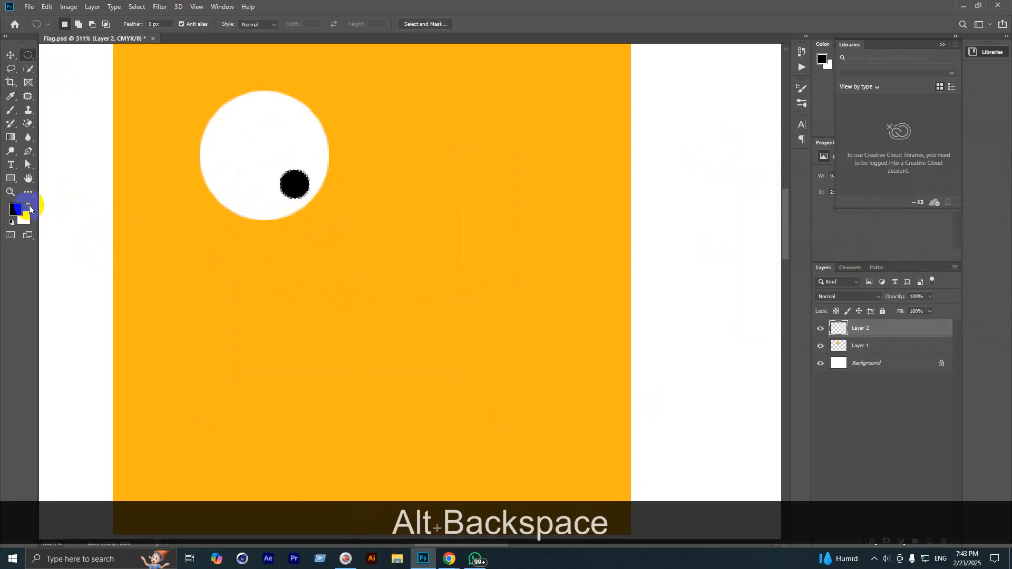
key("ctrl+d")
scroll(332, 192, "down", 3)
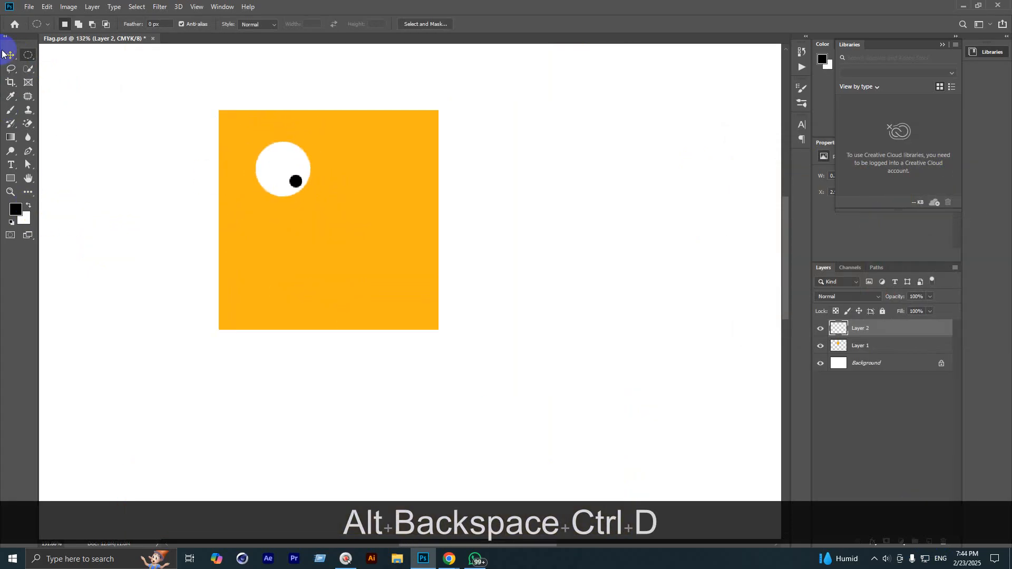
Step: Duplicate the eye to the right and rotate the copy so its pupil shifts
left_click(5, 54)
left_click_drag(270, 160, 357, 160)
left_click_drag(358, 160, 365, 161)
key("ctrl+alt+shift+t")
left_click_drag(407, 128, 429, 231)
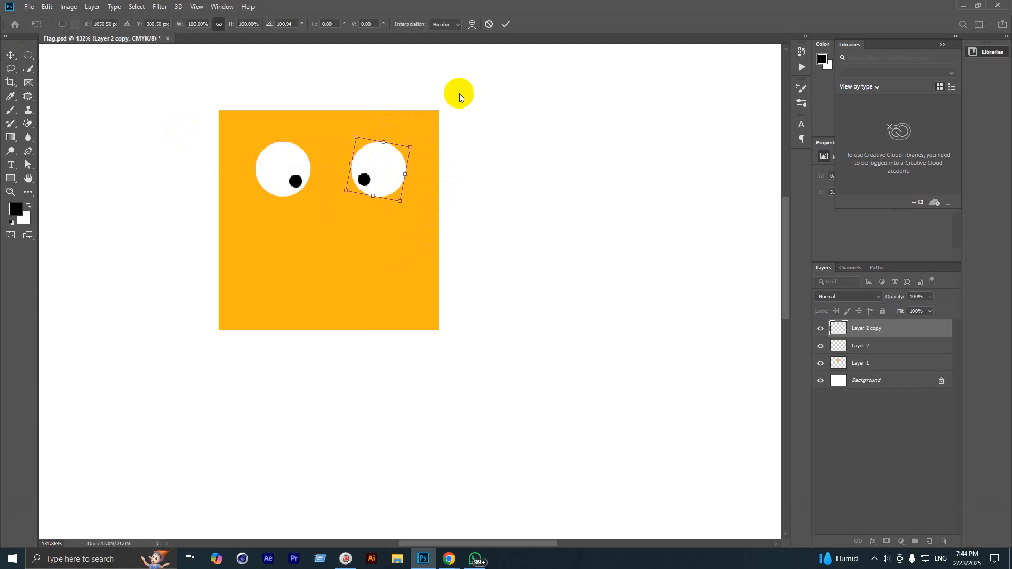
left_click(506, 24)
scroll(261, 326, "up", 1)
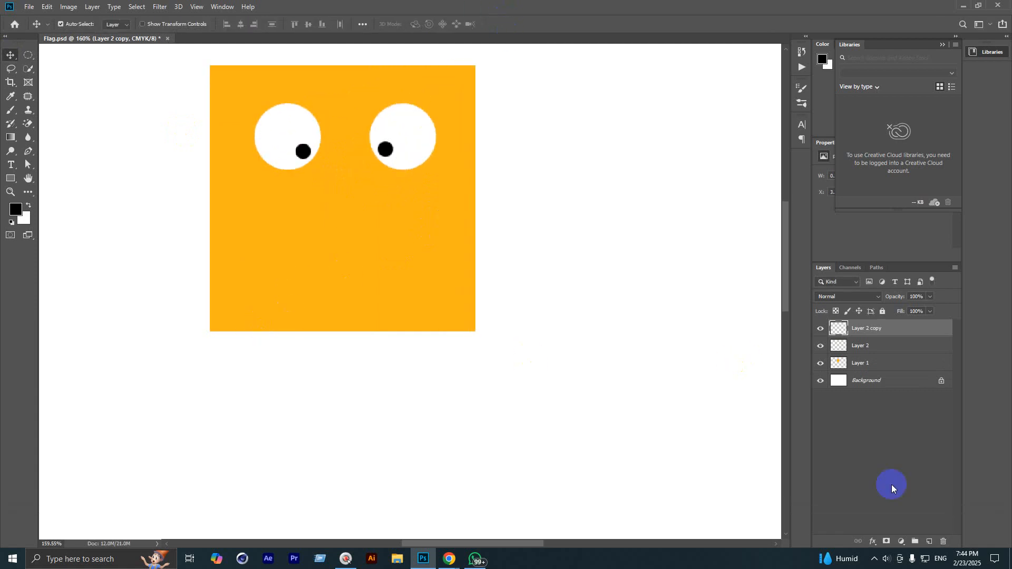
Step: On a new layer, fill a rectangle under the eyes with white for the mouth
left_click(931, 543)
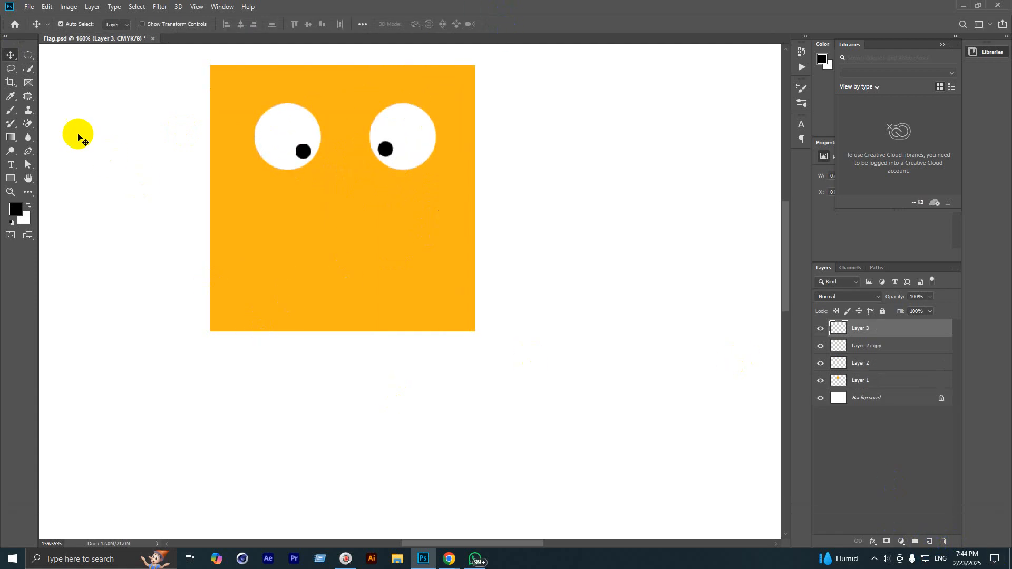
left_click(33, 64)
left_click(64, 56)
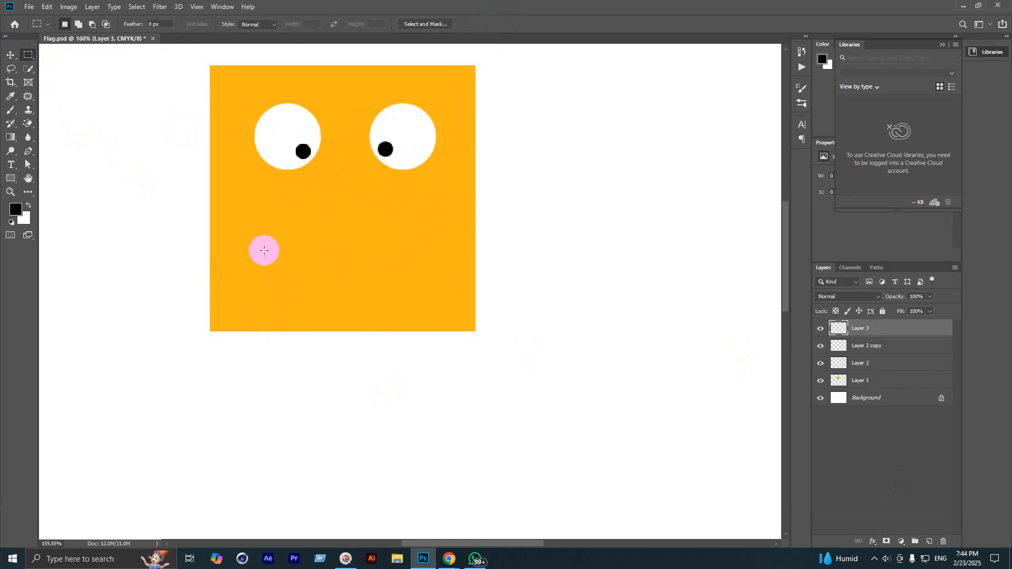
left_click_drag(271, 232, 405, 282)
key("space")
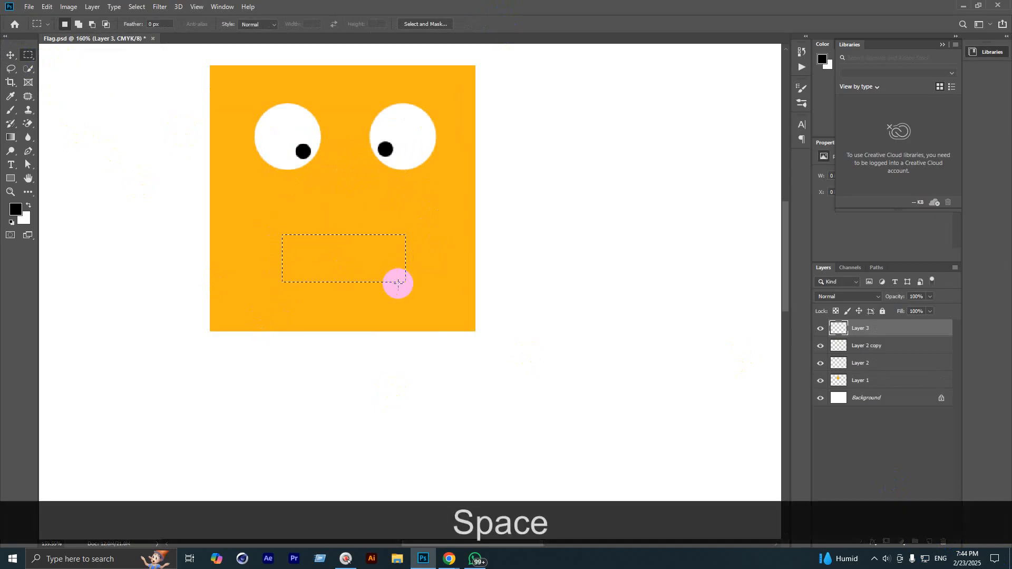
key("alt+BackSpace")
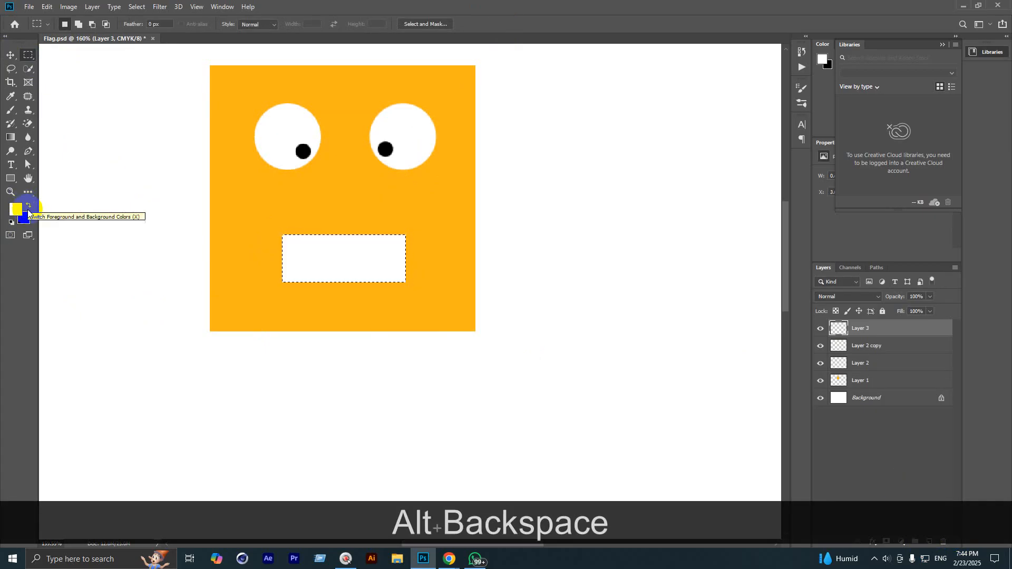
key("ctrl+d")
scroll(327, 242, "up", 3)
scroll(348, 243, "up", 2)
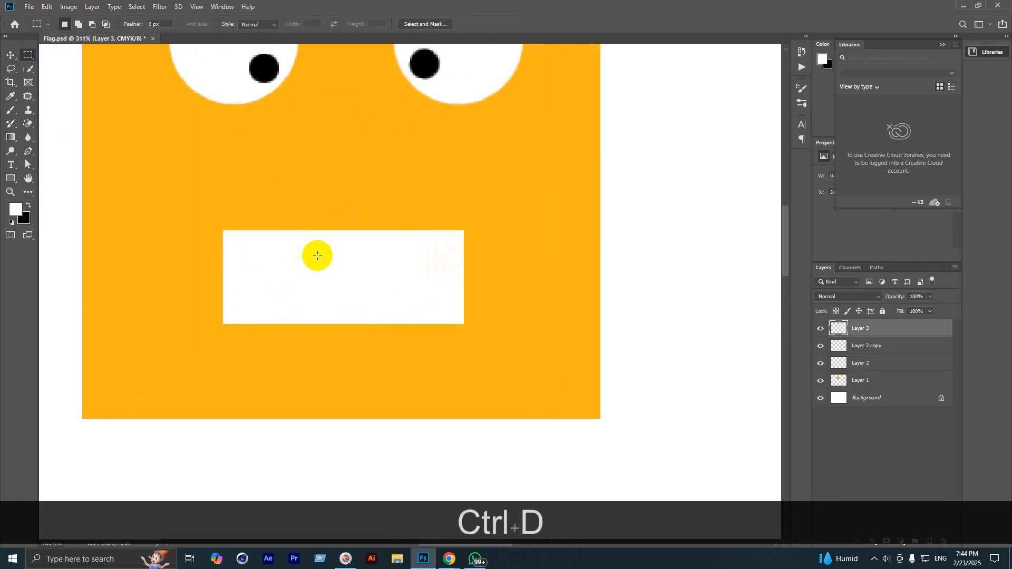
scroll(391, 169, "down", 4)
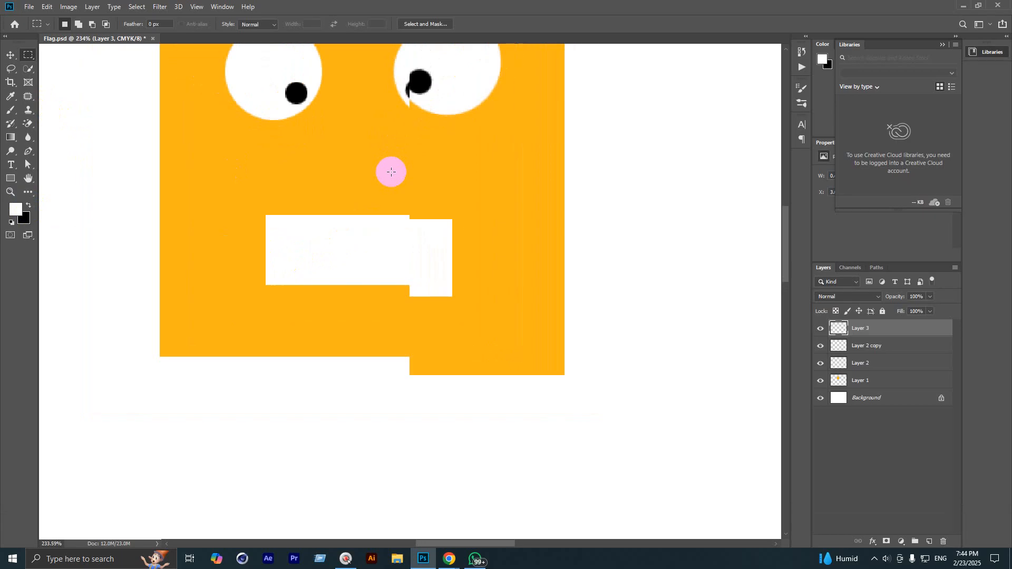
scroll(454, 303, "down", 1)
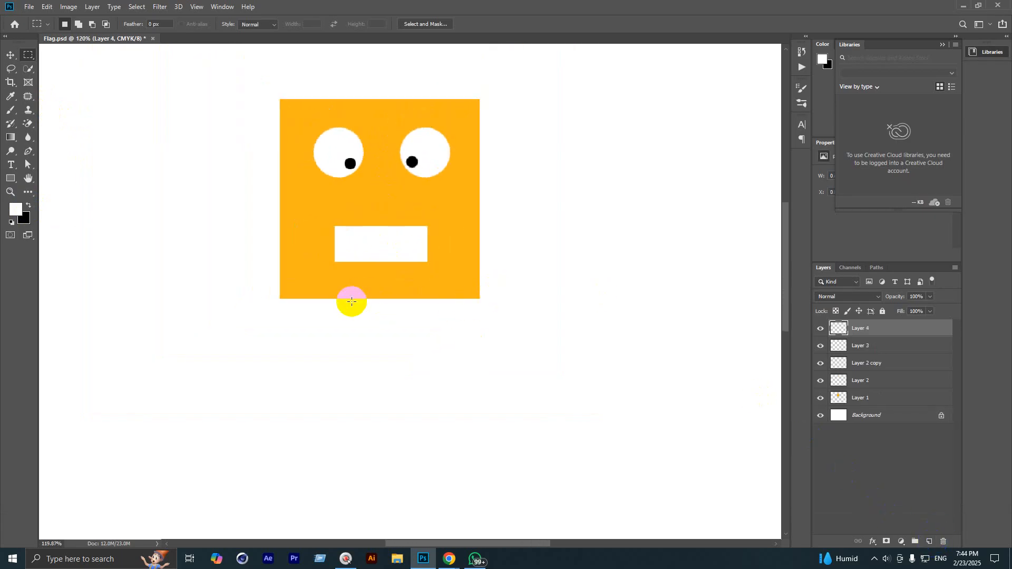
Step: Fill a narrow rectangle below the face with the face's orange as a neck, nudged right
left_click_drag(362, 299, 394, 355)
key("space")
left_click(25, 207)
left_click(287, 257)
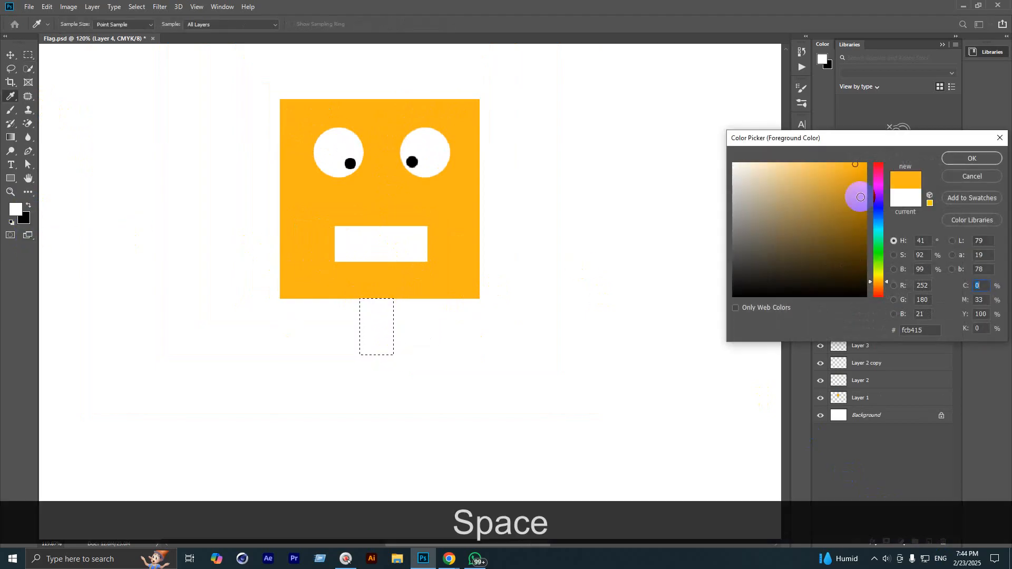
left_click(979, 156)
key("alt+BackSpace")
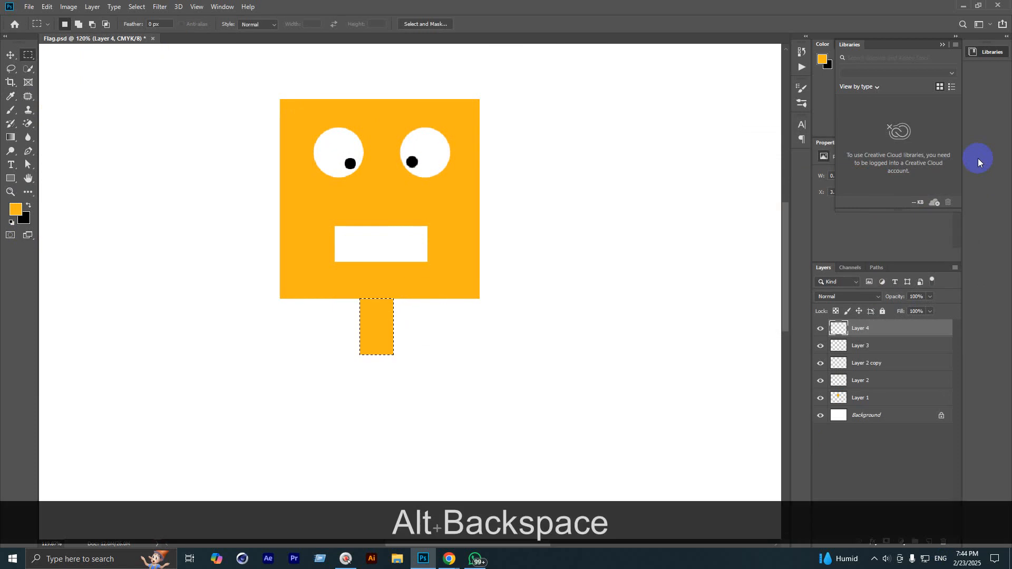
key("ctrl+d")
scroll(323, 259, "down", 6)
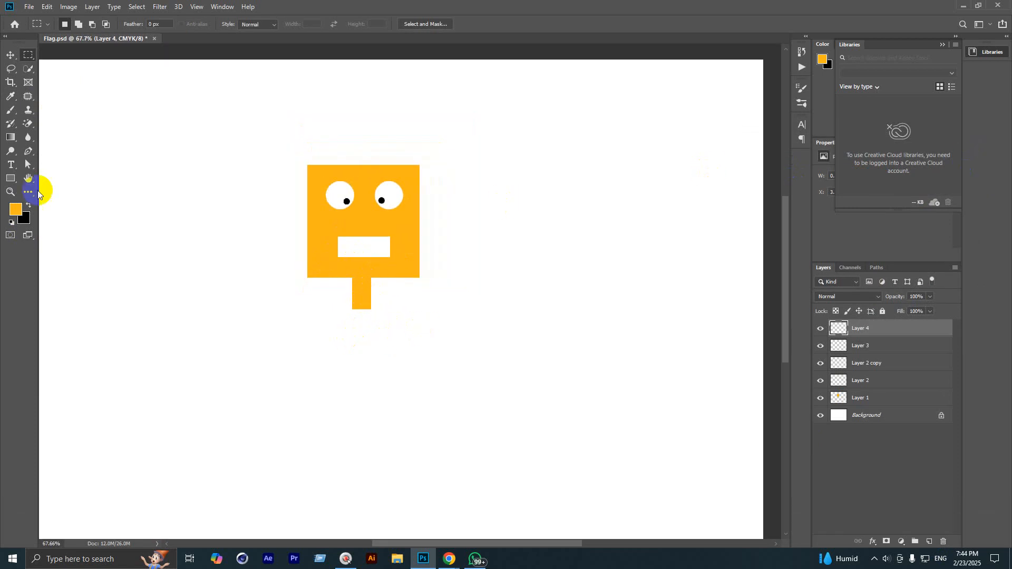
left_click(11, 54)
left_click_drag(366, 289, 370, 290)
scroll(419, 262, "down", 2)
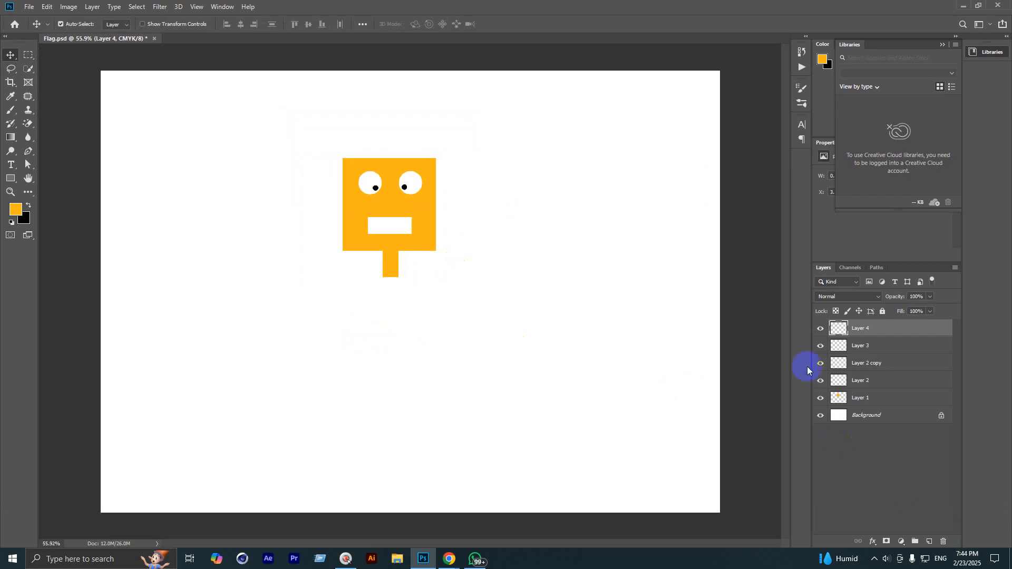
Step: On a new layer, fill a large orange rectangle below the neck as the body, centred
left_click(929, 542)
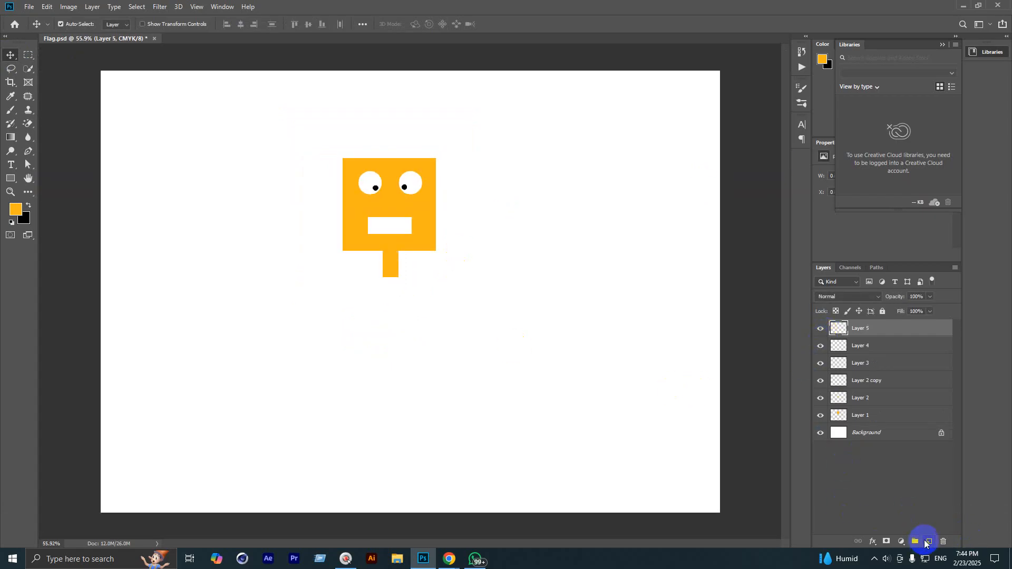
left_click(22, 55)
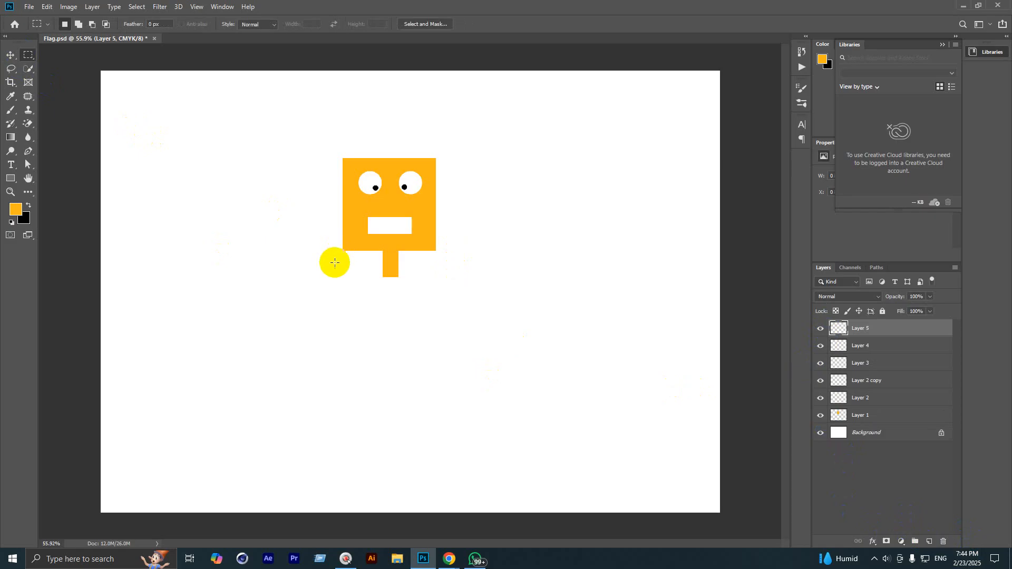
left_click_drag(324, 265, 464, 451)
key("space")
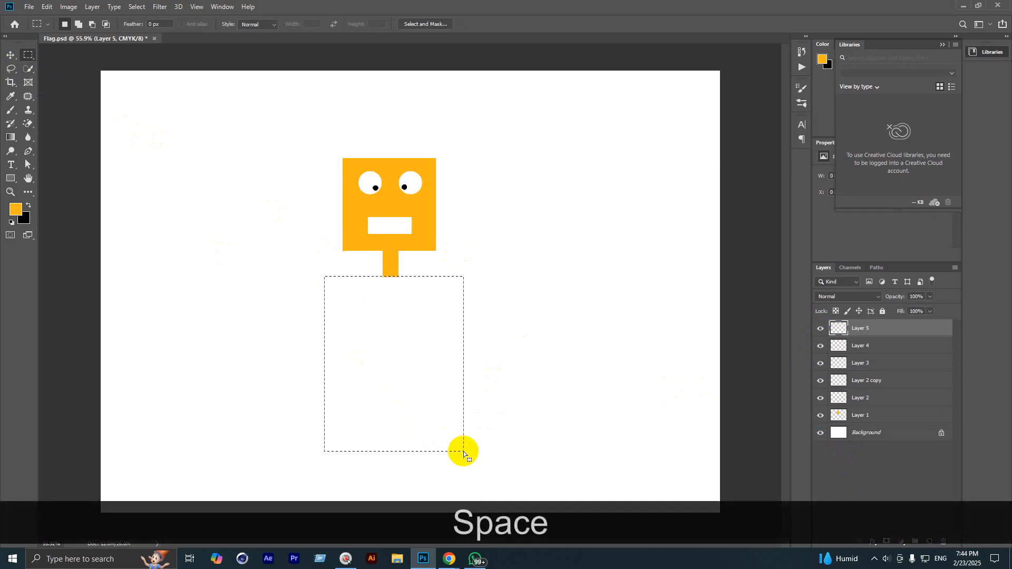
key("alt+BackSpace")
key("ctrl+d")
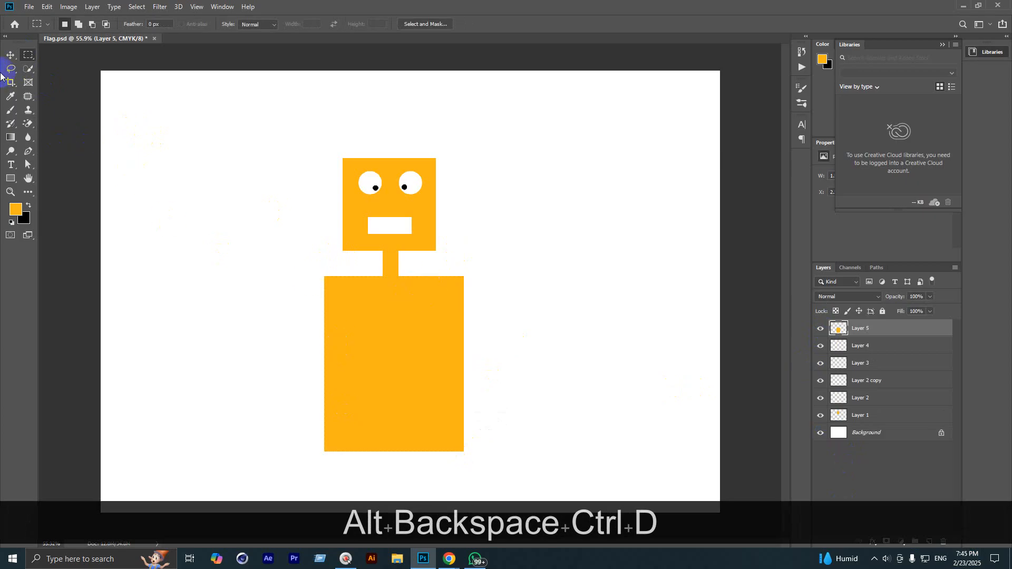
left_click(10, 55)
scroll(406, 352, "up", 2)
mouse_move(406, 352)
left_mouse_down()
mouse_move(418, 343)
mouse_move(404, 359)
left_mouse_up()
scroll(405, 358, "down", 2)
scroll(396, 363, "up", 3)
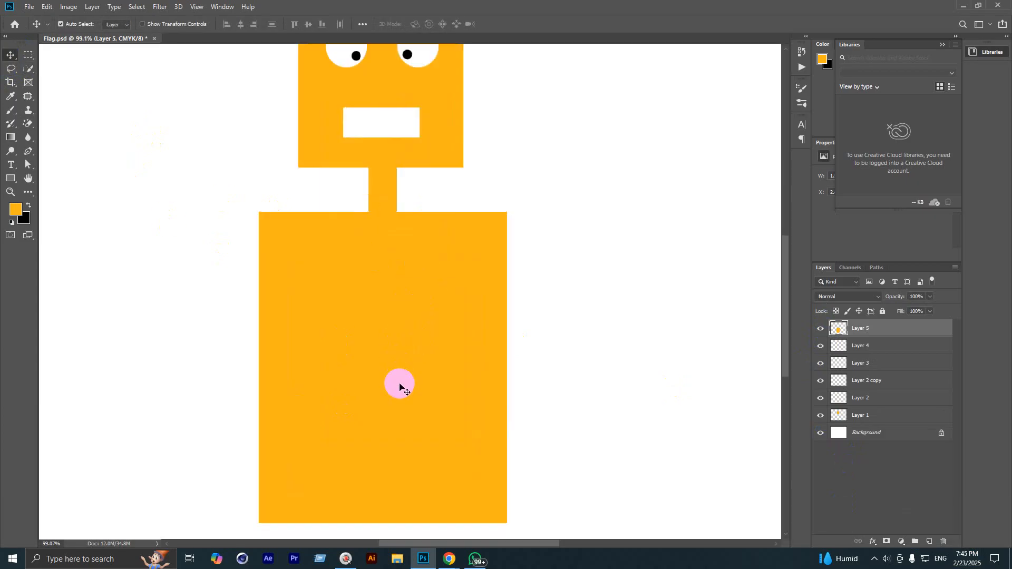
Step: On a new layer, fill a small circle on the body with dark brown as the first button
left_click(922, 539)
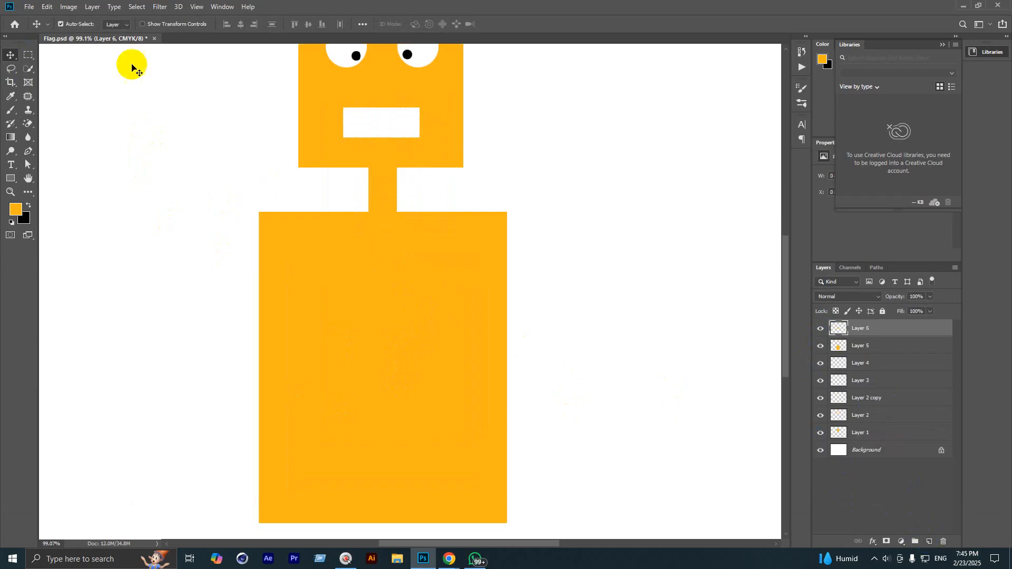
left_click_drag(29, 55, 49, 75)
left_click(55, 67)
scroll(344, 274, "up", 2)
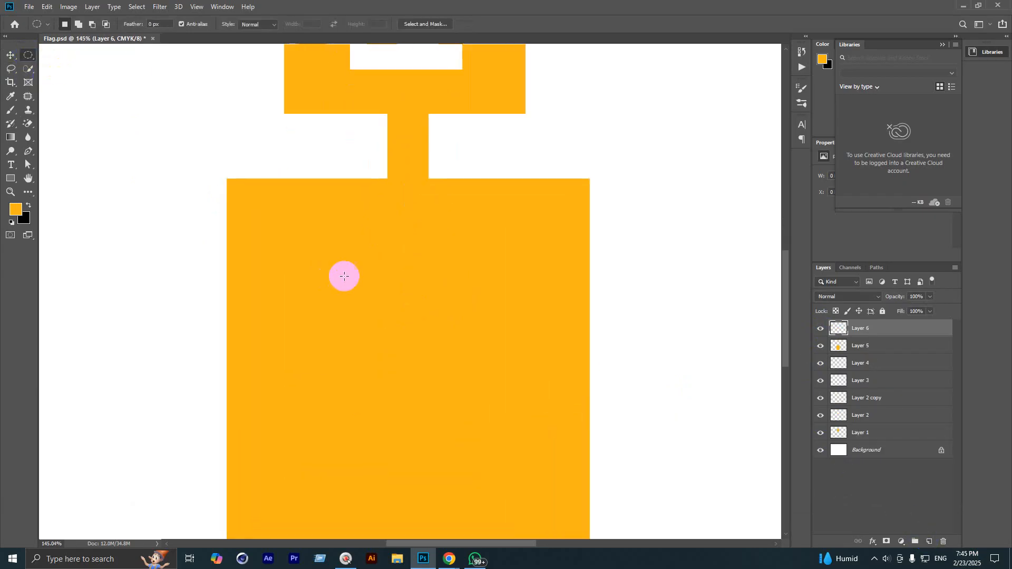
scroll(382, 198, "up", 2)
scroll(429, 174, "up", 2)
left_click_drag(432, 177, 451, 258)
left_click(15, 209)
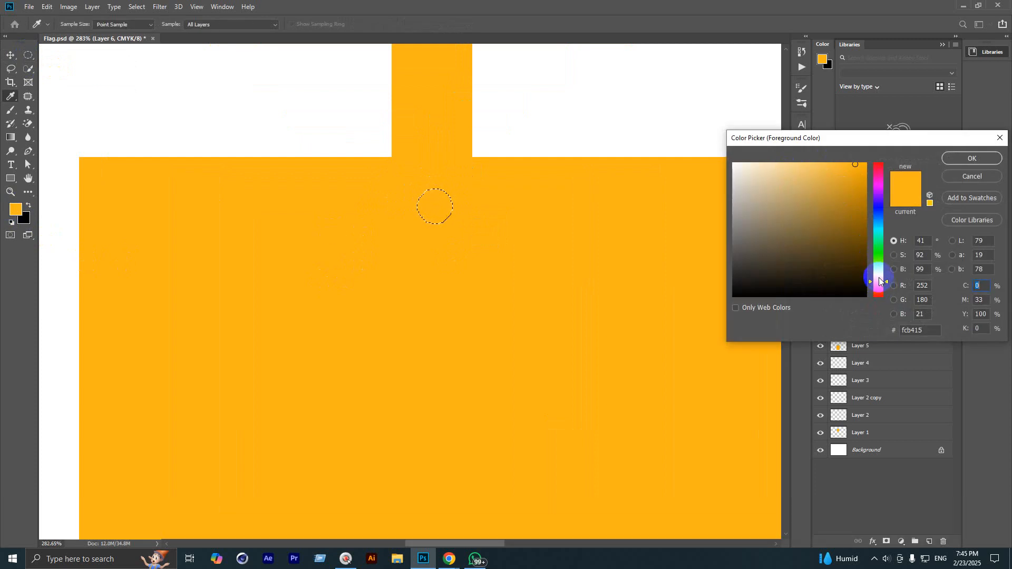
left_click(862, 255)
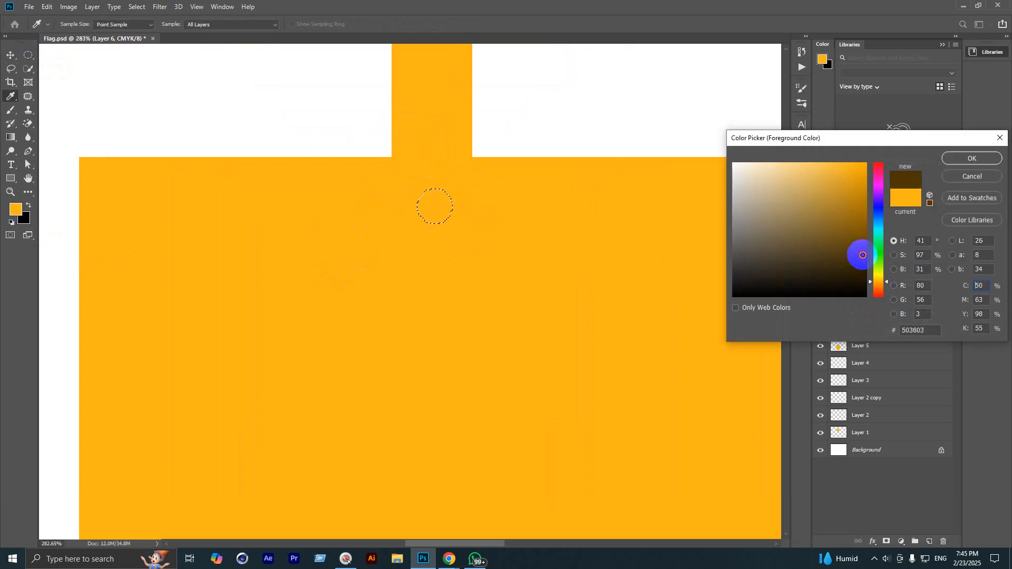
left_click(951, 158)
key("alt+BackSpace")
key("ctrl+d")
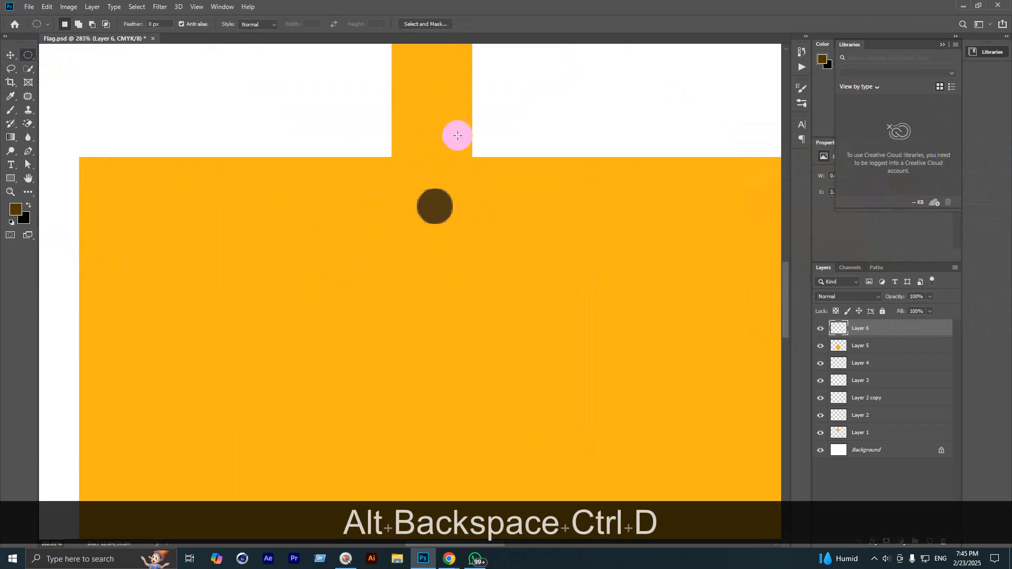
scroll(303, 133, "down", 8)
Step: Duplicate the brown button downward into a column of seven down the body's centre
left_click(10, 57)
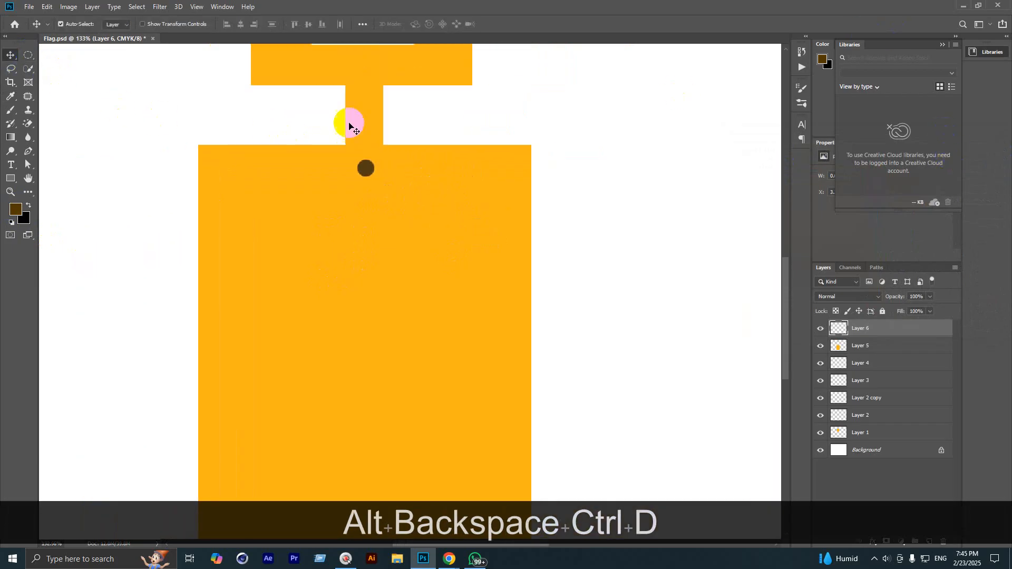
scroll(364, 138, "down", 2)
left_click_drag(368, 163, 361, 357)
scroll(356, 333, "down", 2)
scroll(354, 333, "up", 1)
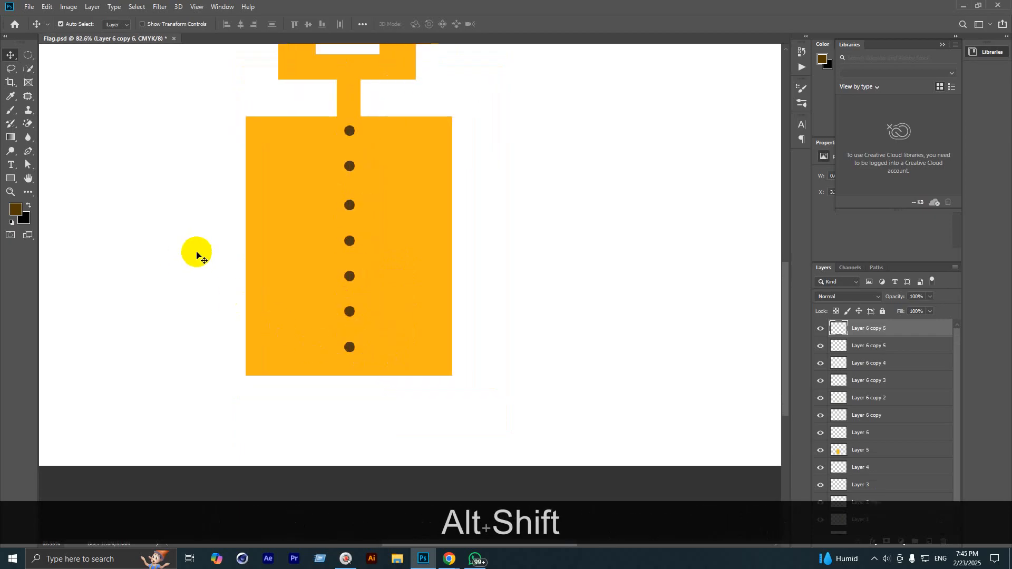
scroll(395, 136, "up", 3)
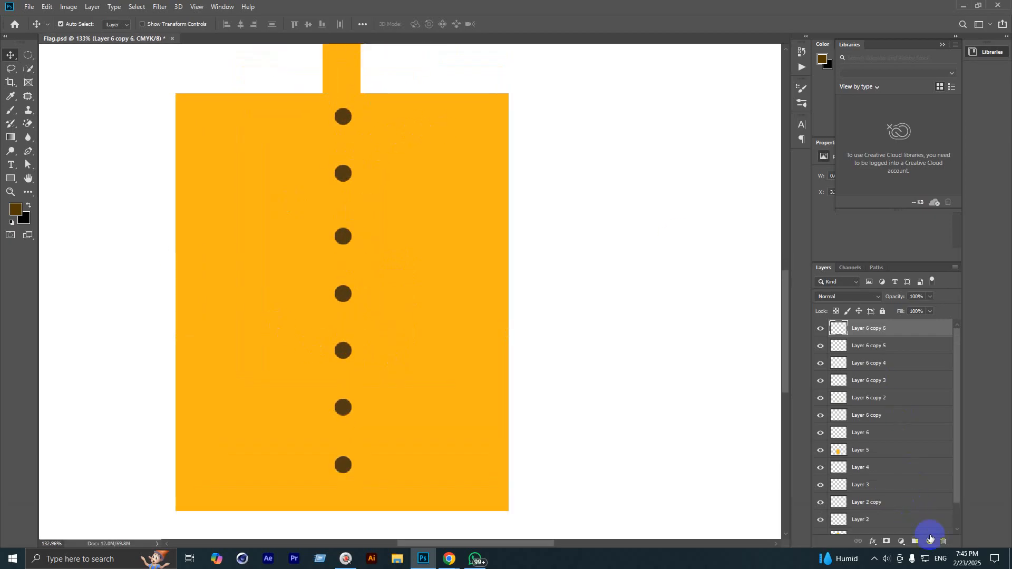
Step: Fill a rectangle on the body's right side with yellow-green for the pocket
left_click(28, 55)
right_click(28, 56)
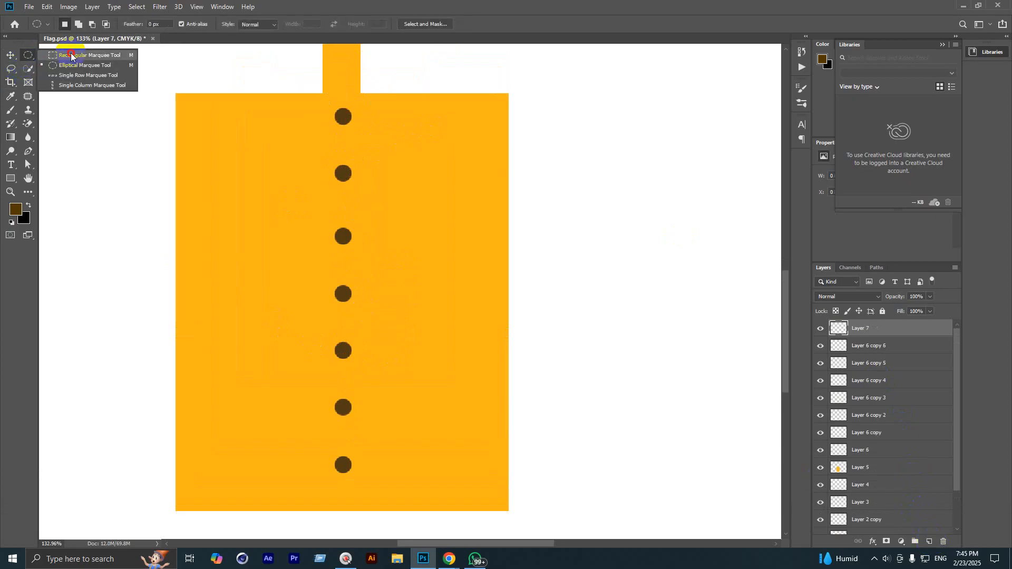
left_click(69, 56)
scroll(479, 125, "up", 5)
left_click_drag(389, 105, 474, 235)
key("space")
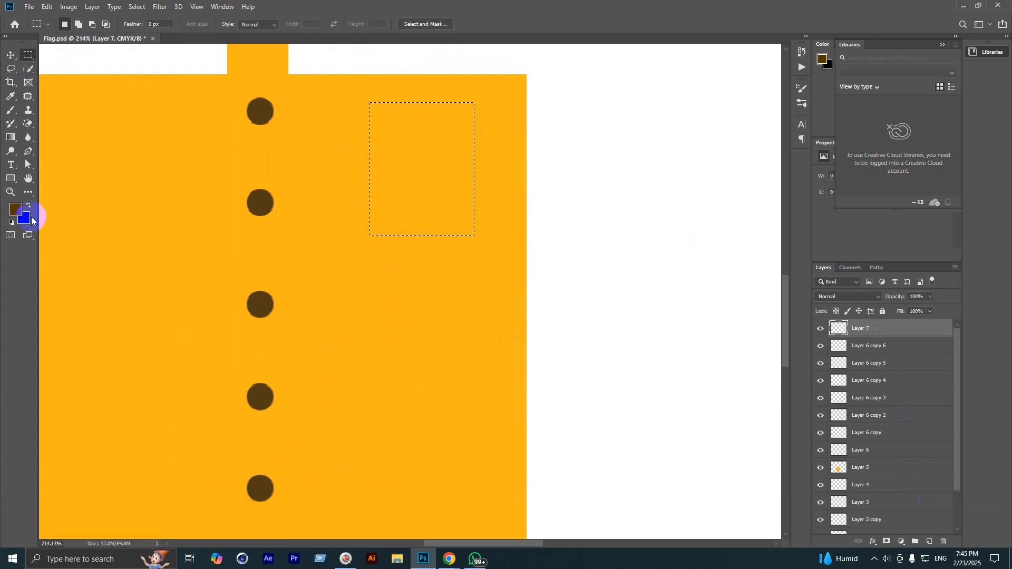
left_click(16, 210)
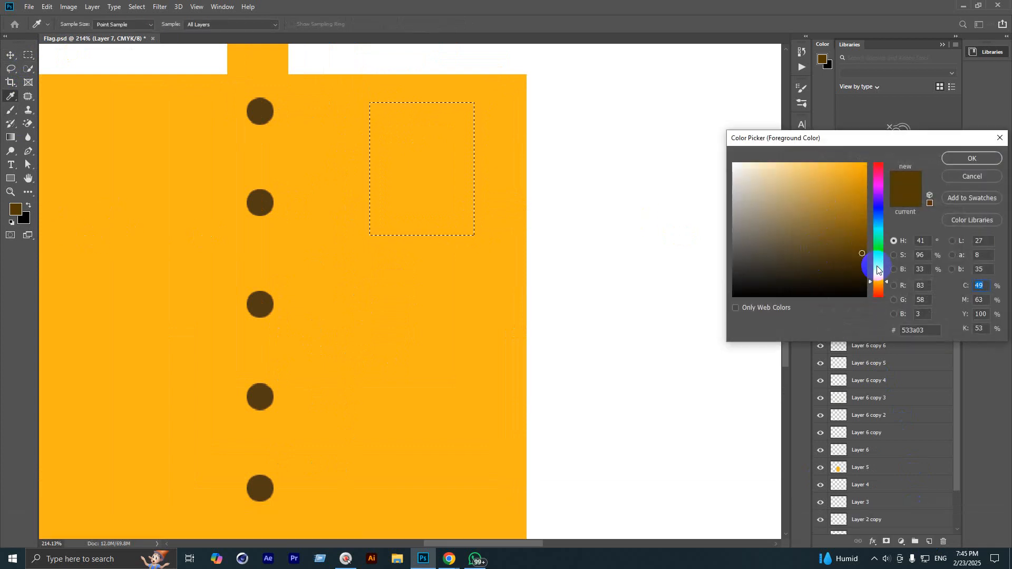
left_click(877, 271)
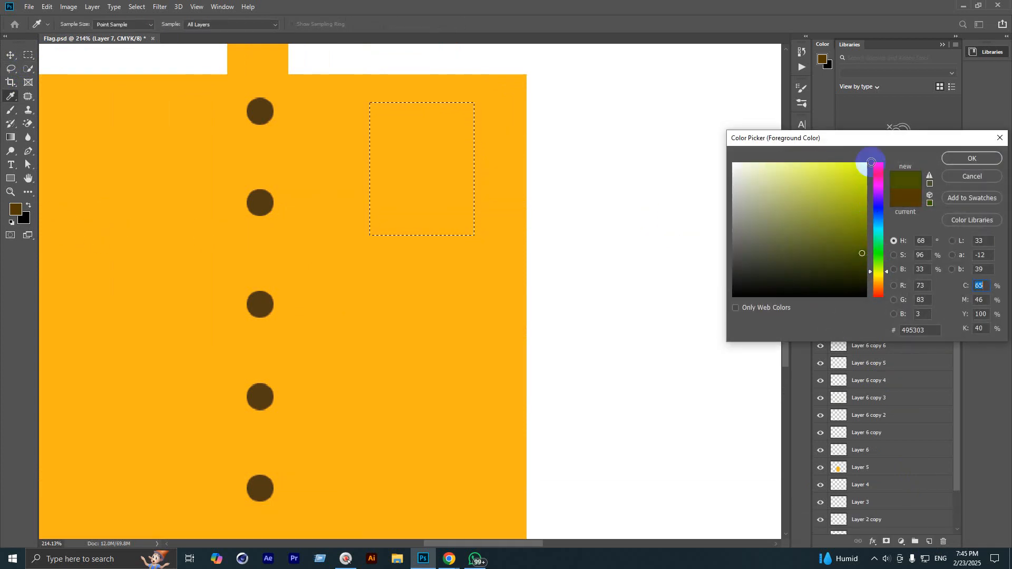
left_click(870, 162)
left_click(964, 161)
key("alt+BackSpace")
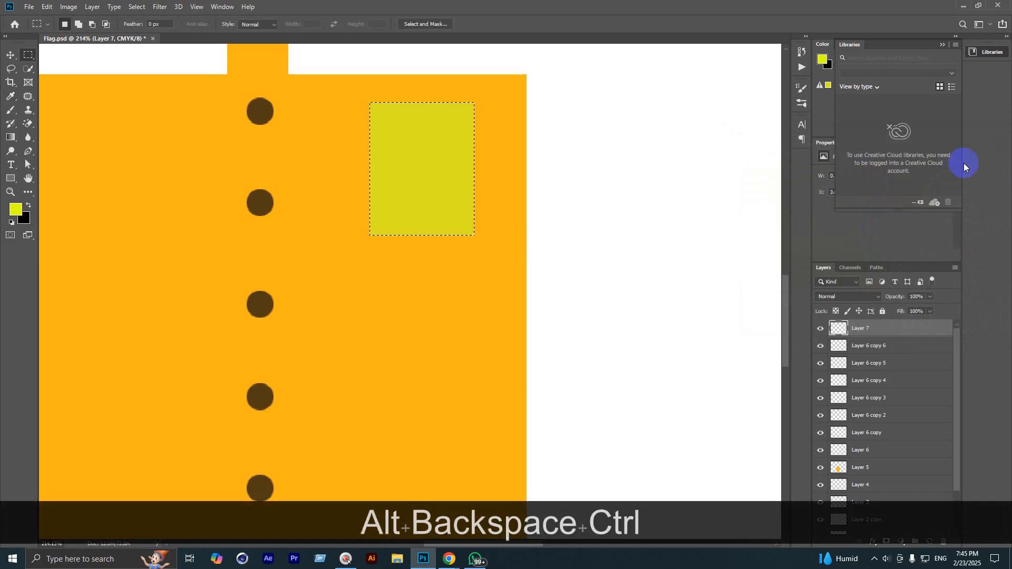
key("ctrl+d")
scroll(388, 92, "up", 5)
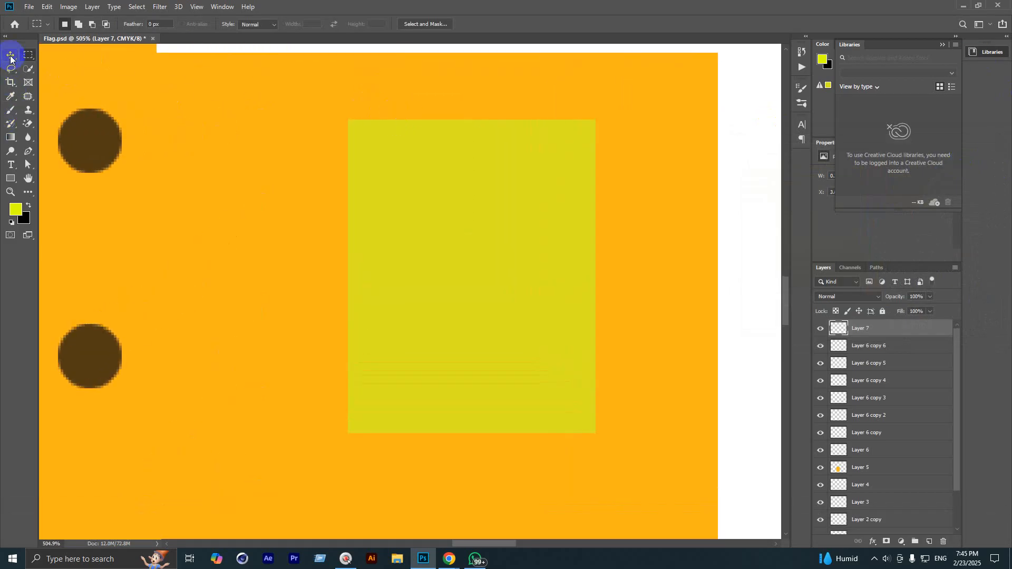
Step: Fill a strip along the pocket's top with light blue
left_click_drag(305, 100, 614, 147)
left_click(15, 210)
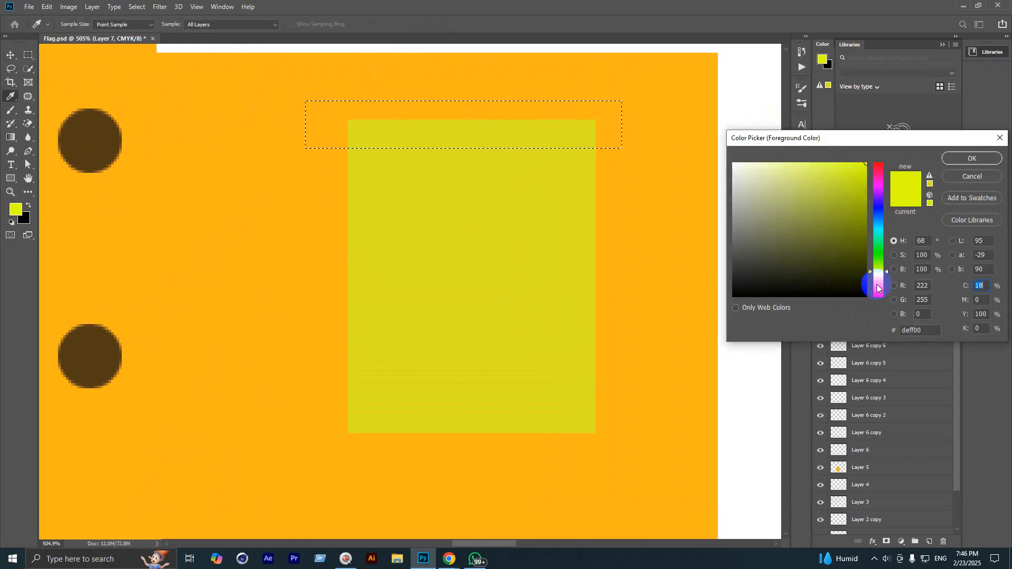
left_click_drag(877, 287, 880, 218)
left_click_drag(832, 172, 801, 163)
left_click(985, 159)
key("alt+BackSpace")
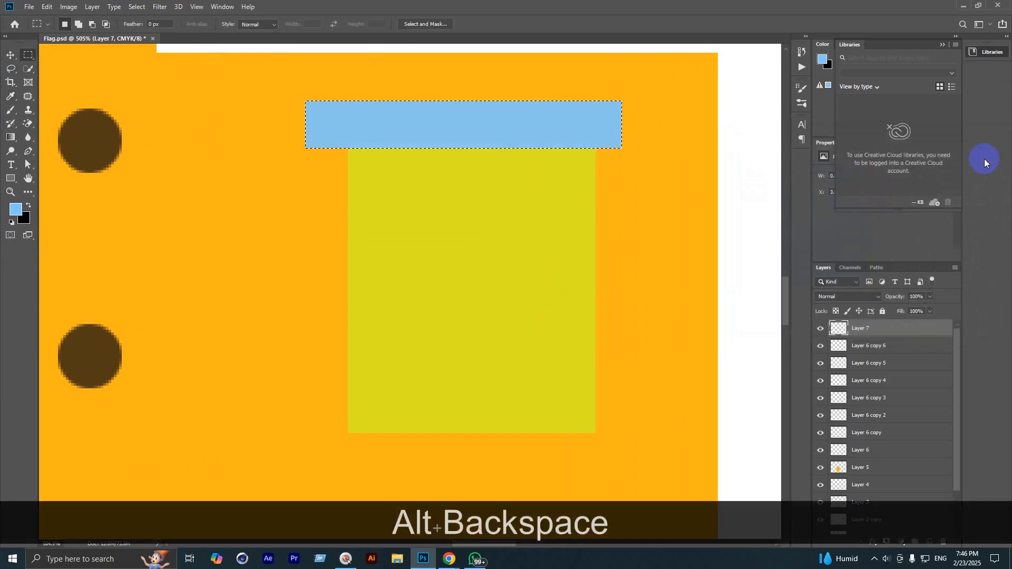
key("ctrl+d")
key("m")
scroll(493, 208, "down", 3)
scroll(493, 209, "down", 6)
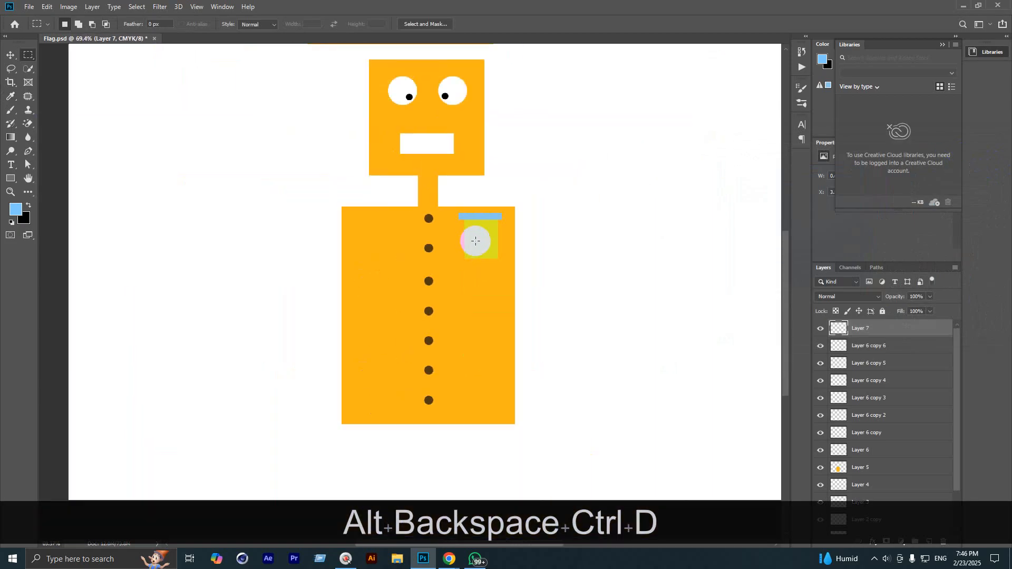
scroll(422, 242, "down", 2)
scroll(391, 351, "up", 2)
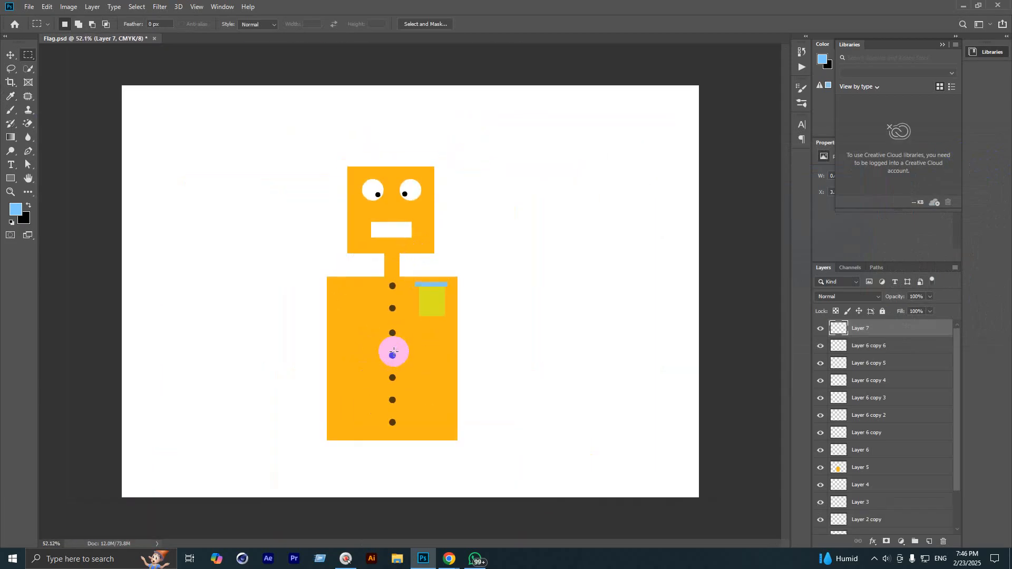
scroll(381, 143, "up", 4)
left_click_drag(377, 180, 400, 310)
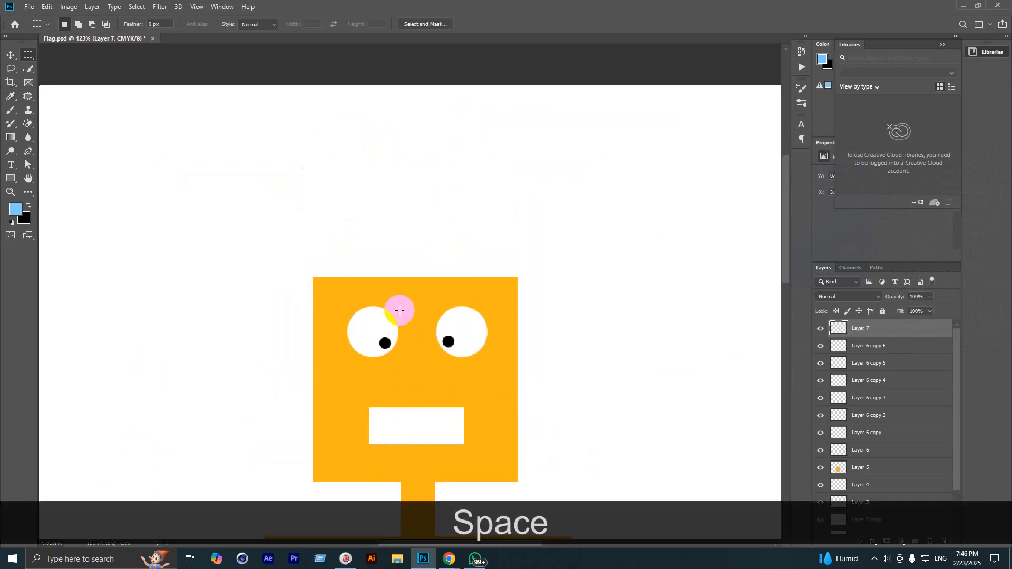
Step: On a new layer, fill a thin black antenna stick above the head
left_click(927, 543)
scroll(362, 300, "up", 3)
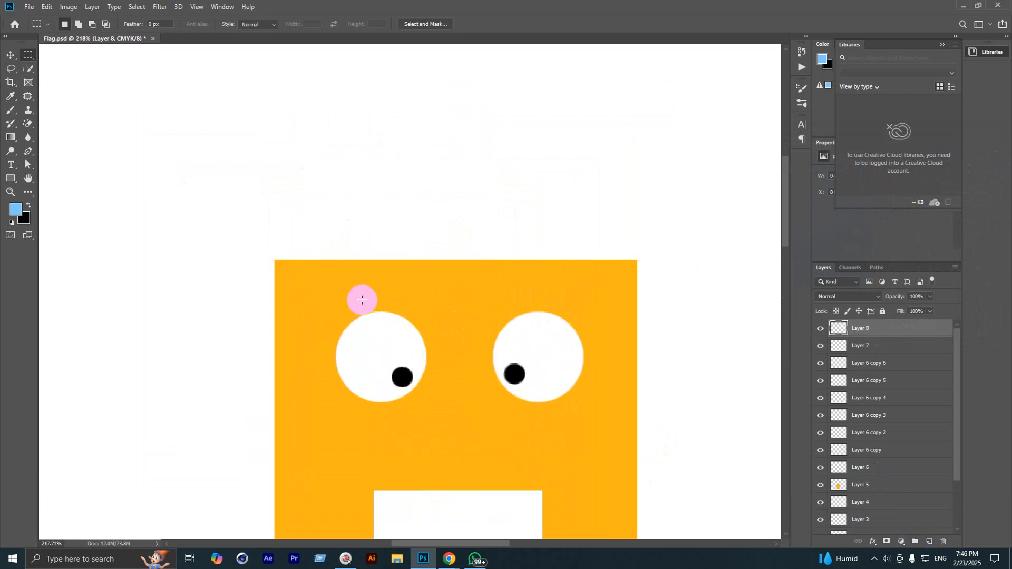
left_click_drag(371, 113, 374, 259)
key("space")
scroll(395, 242, "up", 2)
scroll(395, 242, "down", 3)
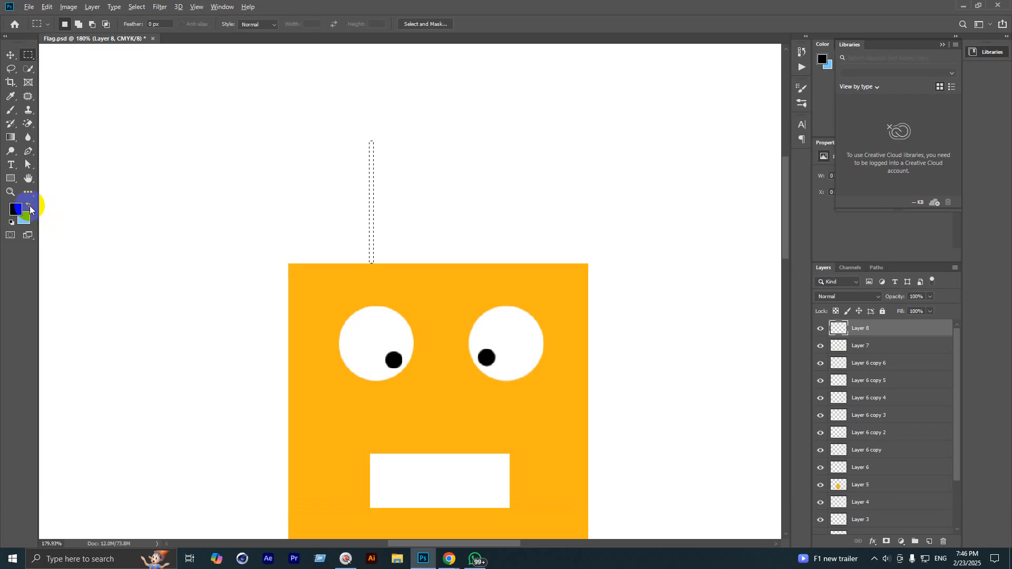
key("alt+BackSpace")
key("ctrl+d")
scroll(368, 96, "up", 2)
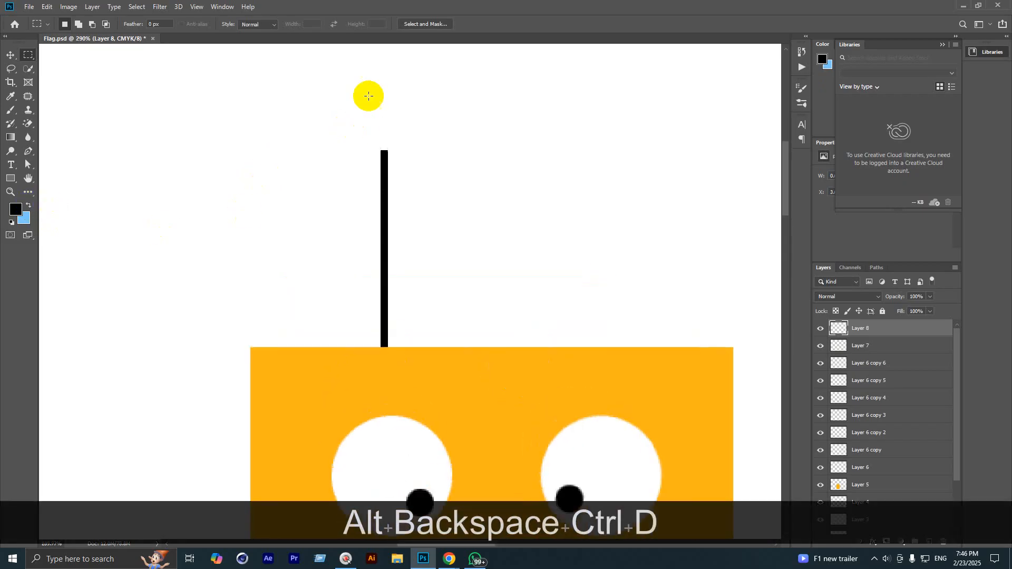
scroll(387, 158, "up", 5)
Step: Top the antenna with a round black ball using a circular selection
right_click(27, 57)
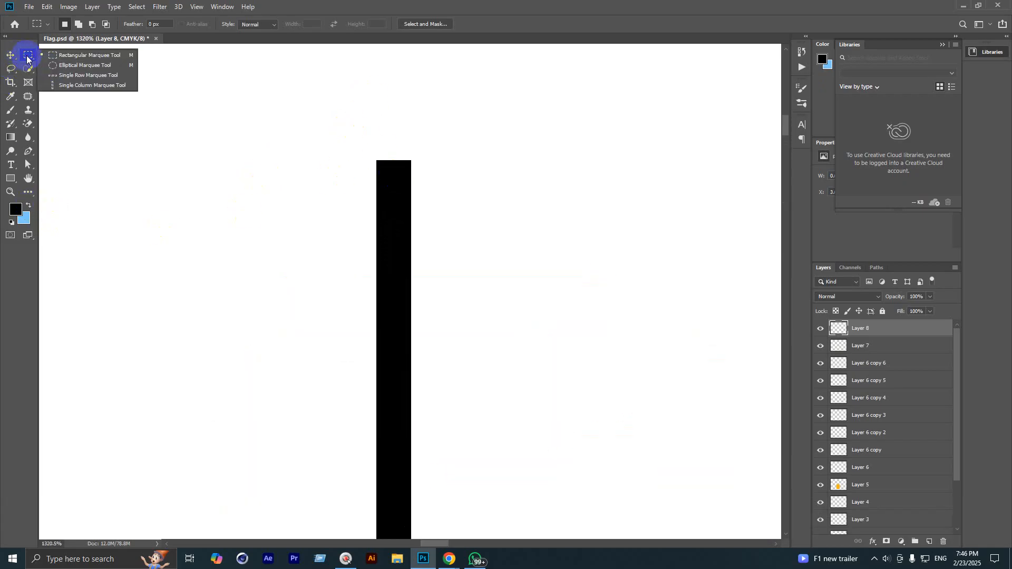
left_click(48, 68)
left_click_drag(356, 119, 450, 237)
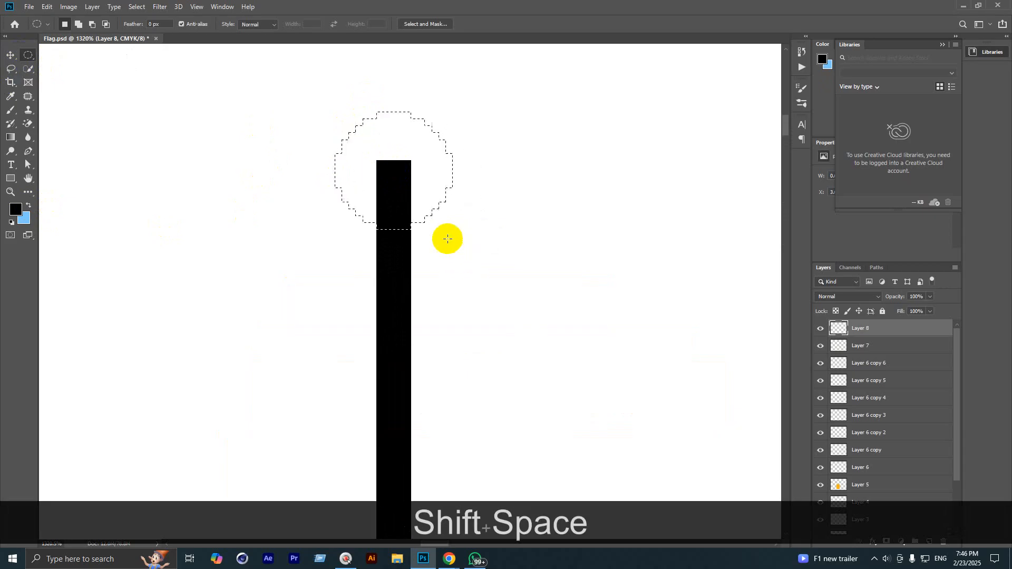
key("alt+BackSpace")
key("ctrl+d")
scroll(346, 242, "down", 12)
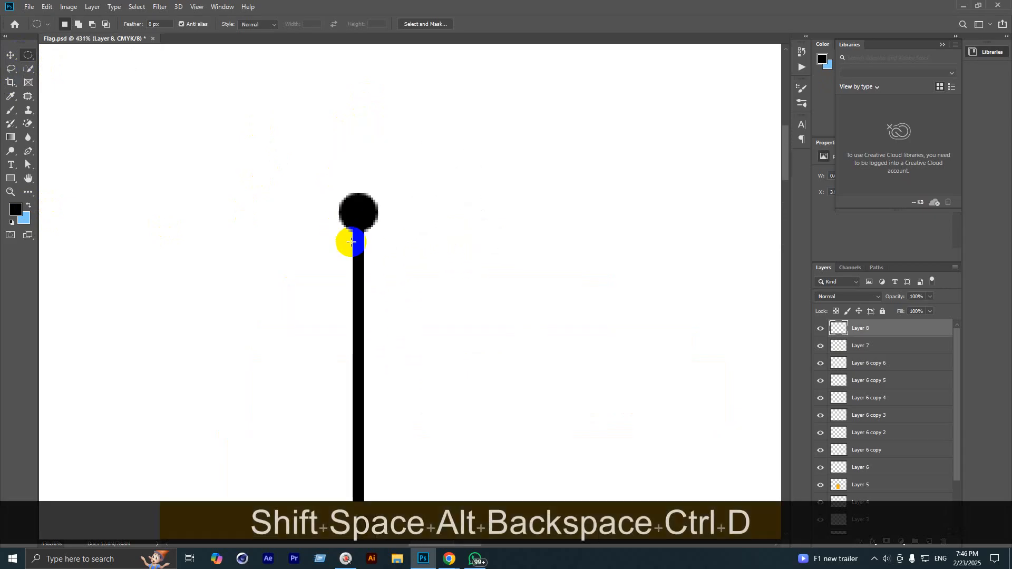
scroll(230, 224, "down", 2)
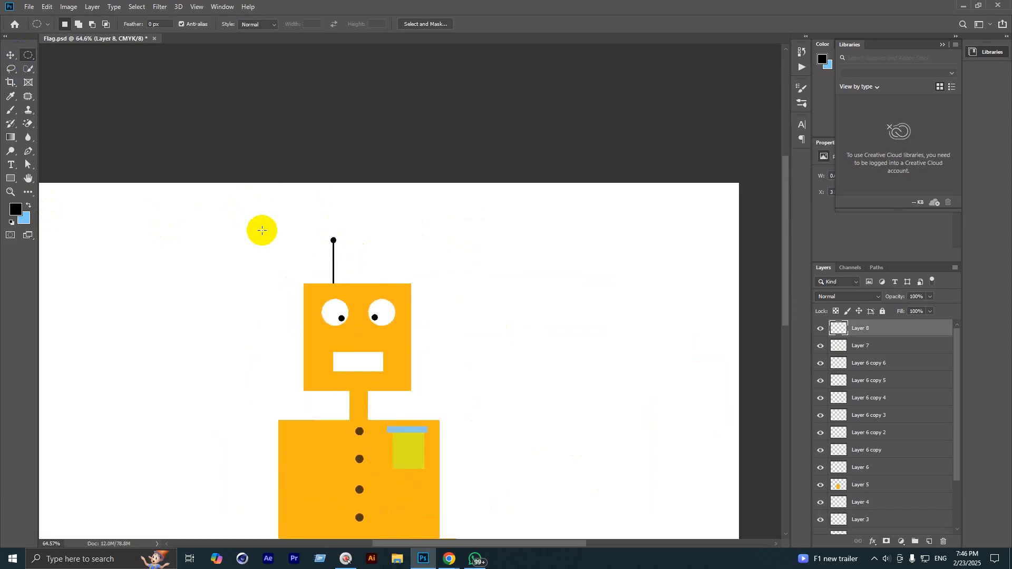
Step: Duplicate the antenna across to the right side of the head
left_click(11, 55)
scroll(369, 305, "up", 3)
scroll(369, 304, "up", 3)
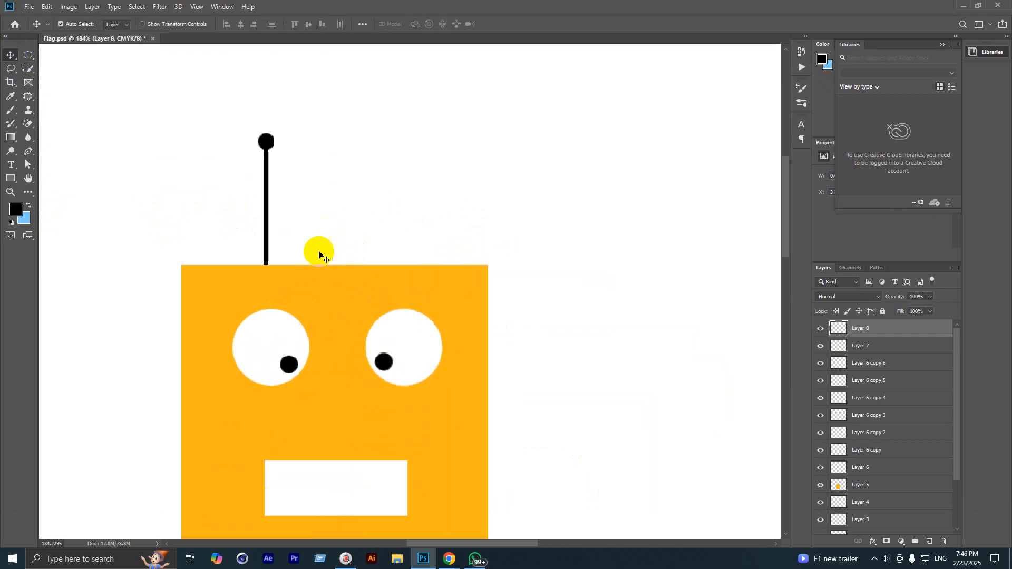
left_click_drag(264, 142, 404, 153)
scroll(374, 235, "down", 6)
scroll(372, 384, "up", 2)
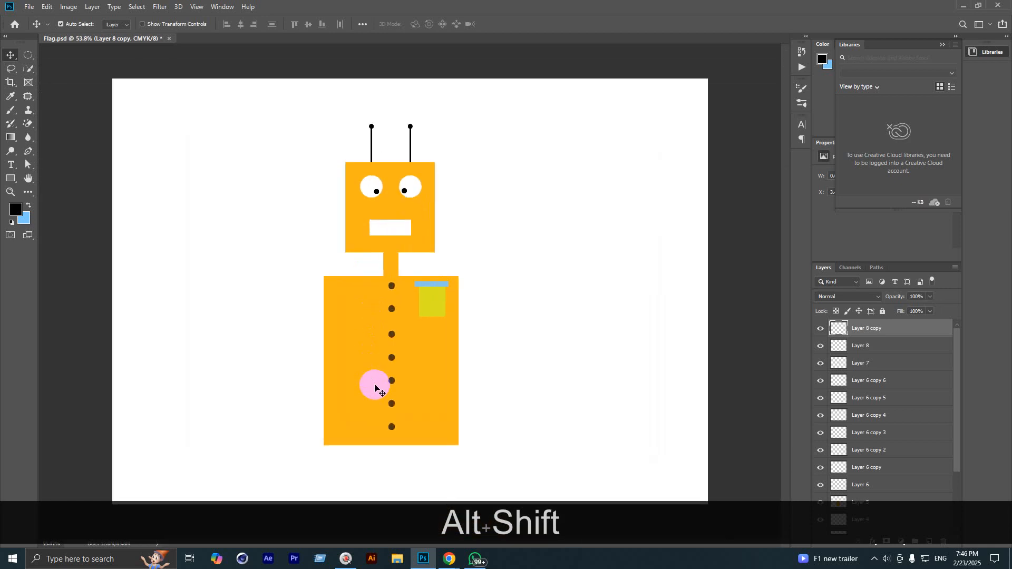
scroll(374, 384, "down", 2)
scroll(376, 384, "up", 1)
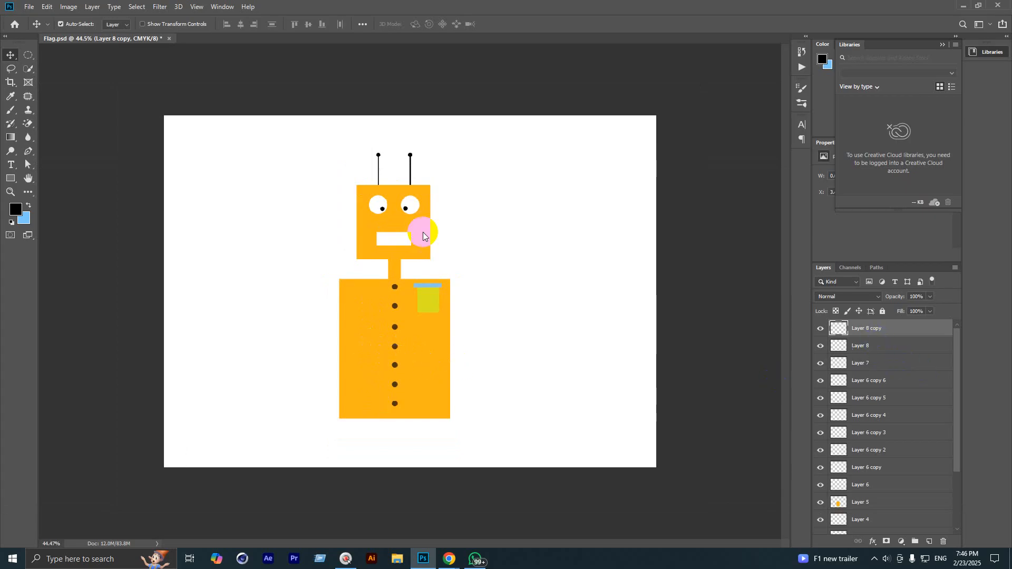
Step: Save the robot artwork to the Desktop as Robot.psd, replacing the old name Flag
left_click(29, 7)
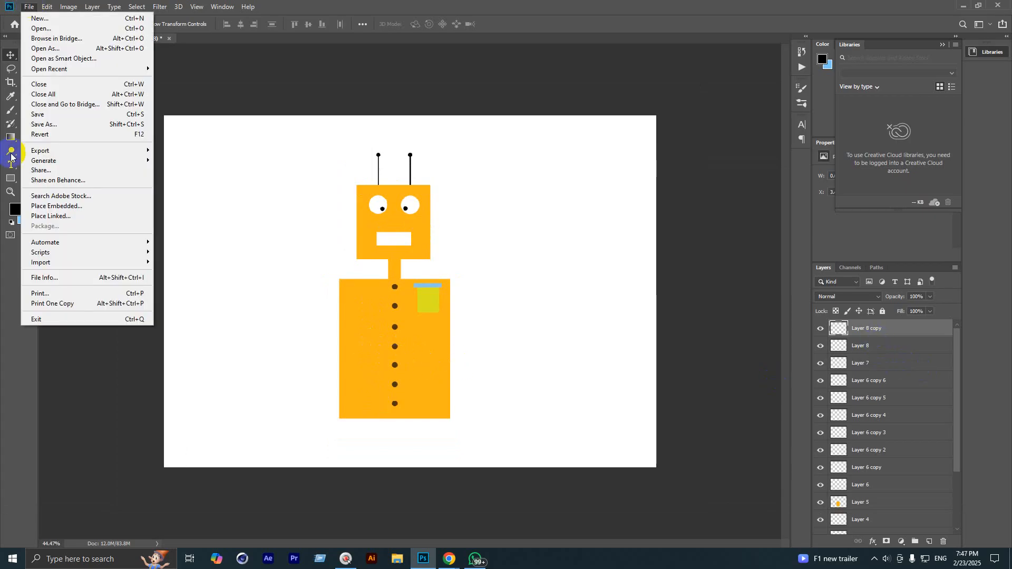
left_click(39, 125)
left_click(499, 112)
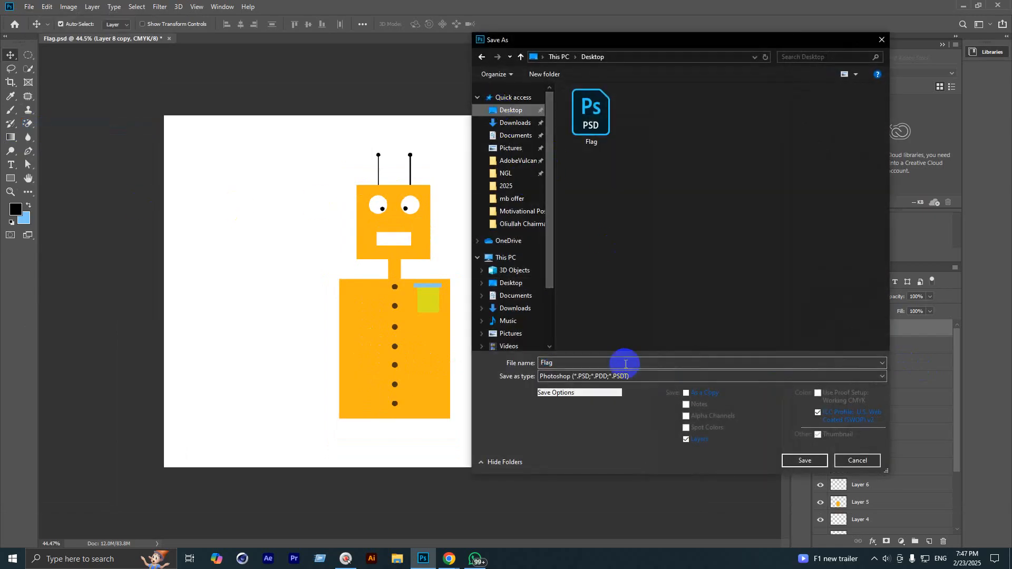
double_click(594, 364)
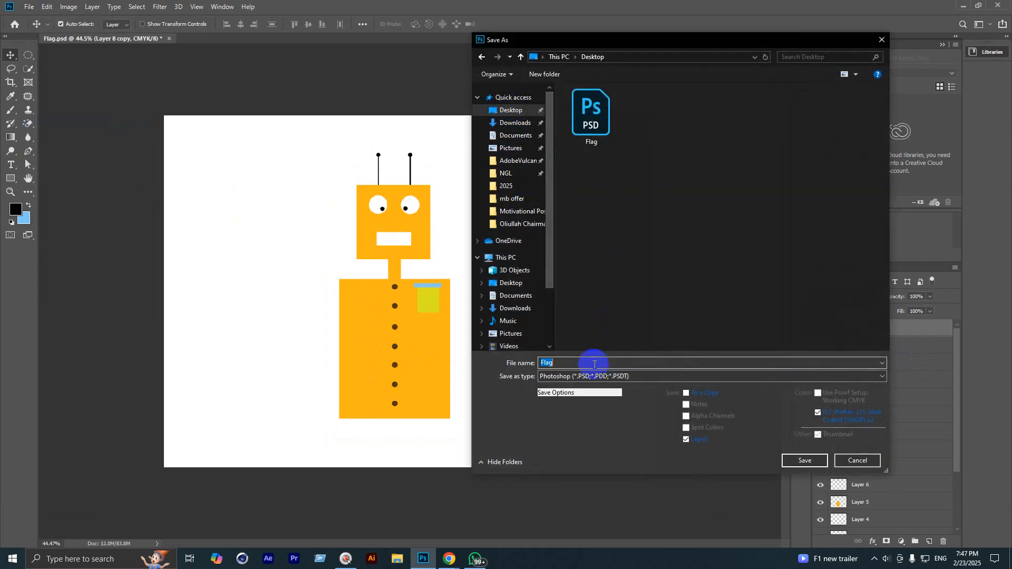
type("Robot")
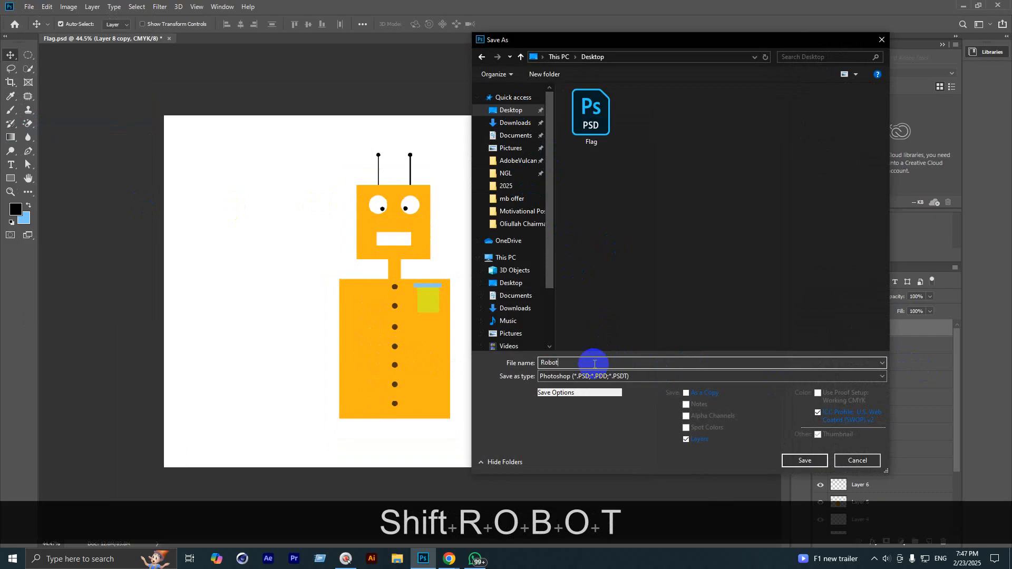
key("Return")
key("Return")
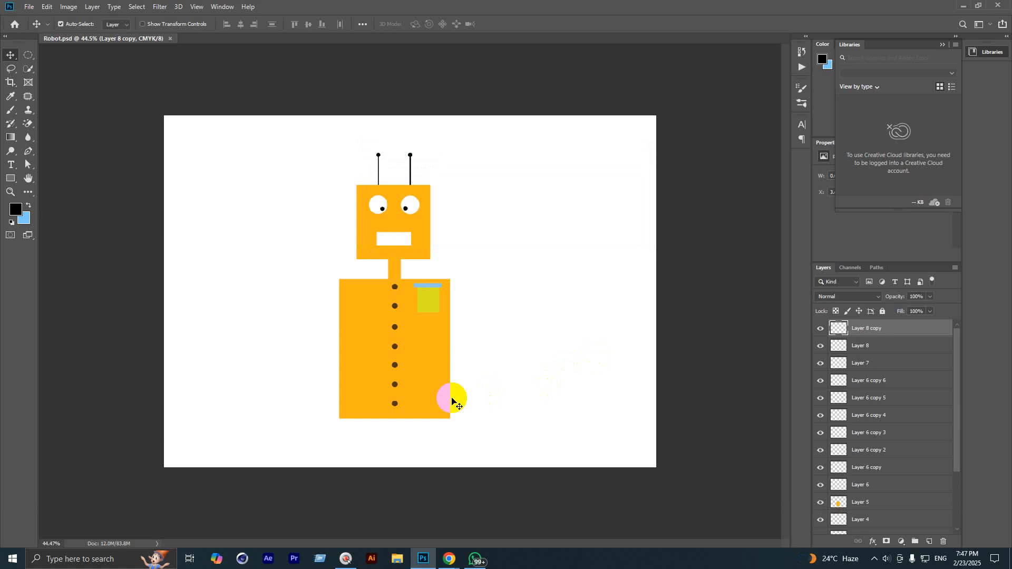
Step: Save a JPEG copy named Robot to the Desktop, accepting the default JPEG Options
left_click(961, 5)
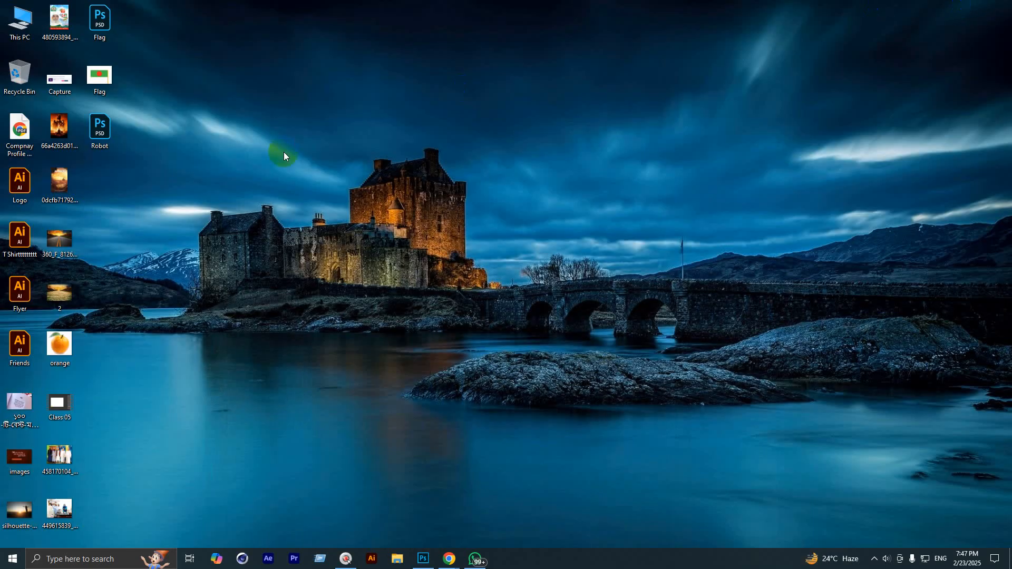
left_click(422, 558)
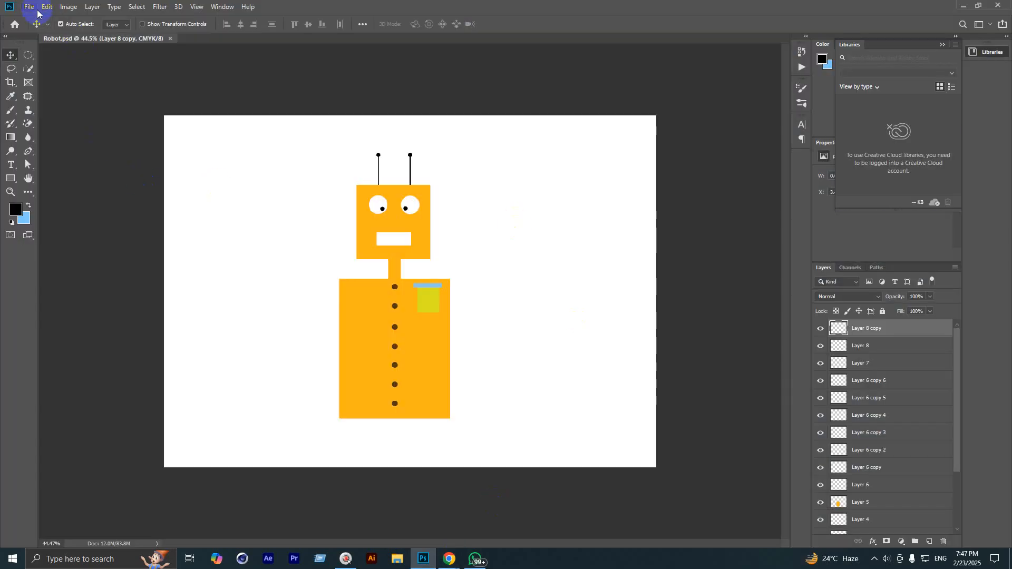
left_click(29, 7)
left_click(31, 125)
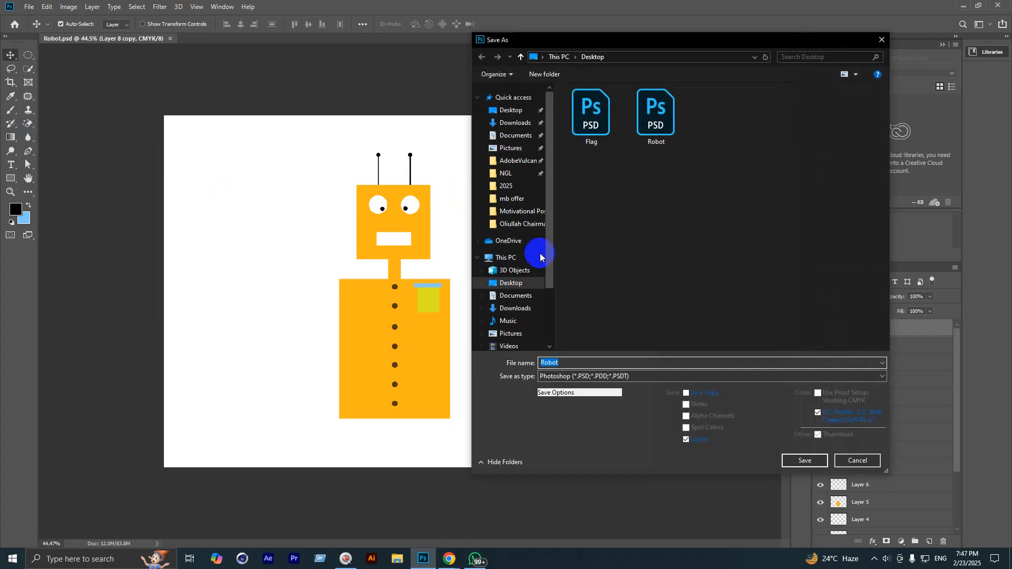
left_click(561, 375)
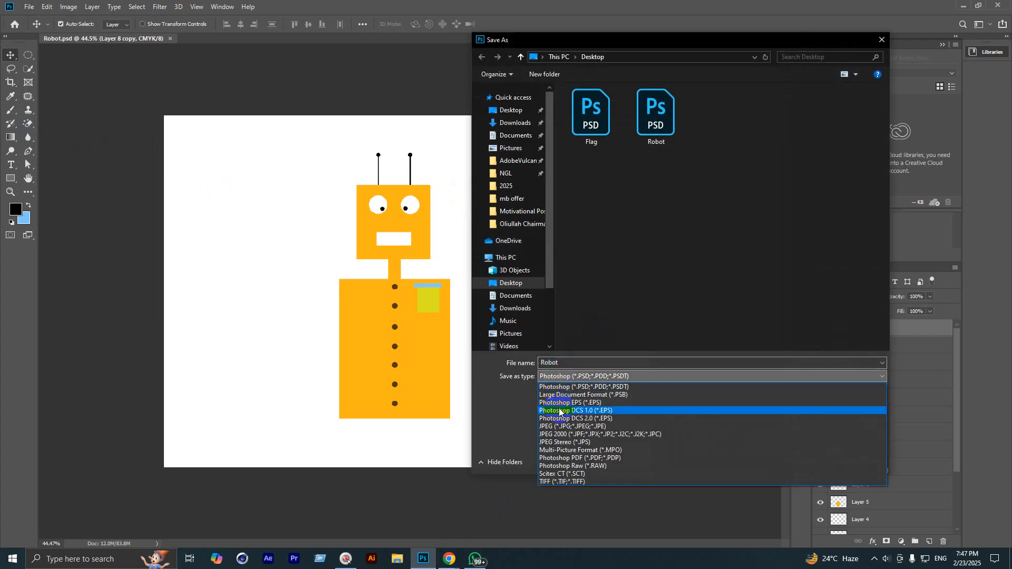
left_click(561, 426)
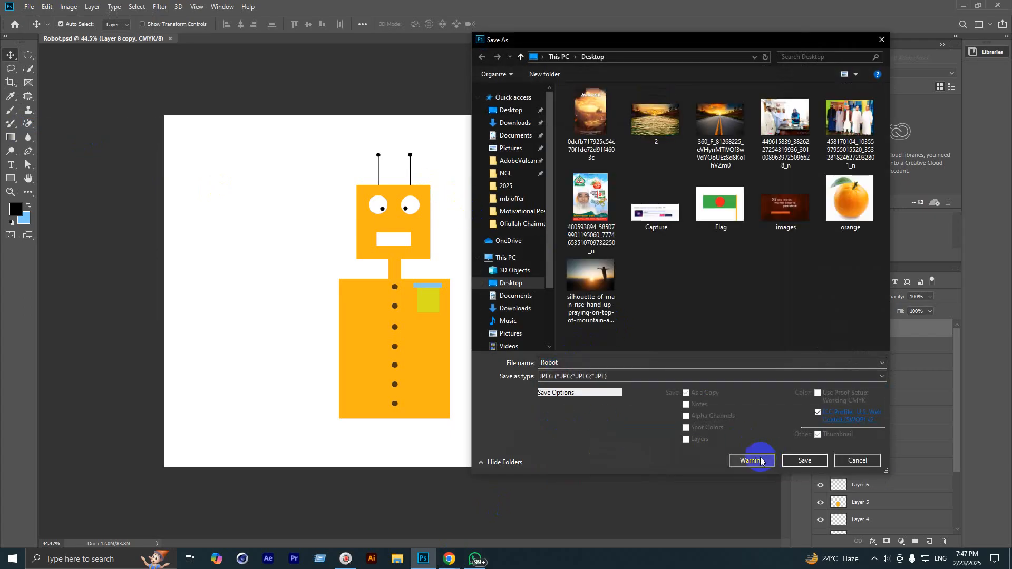
left_click(805, 460)
left_click(567, 153)
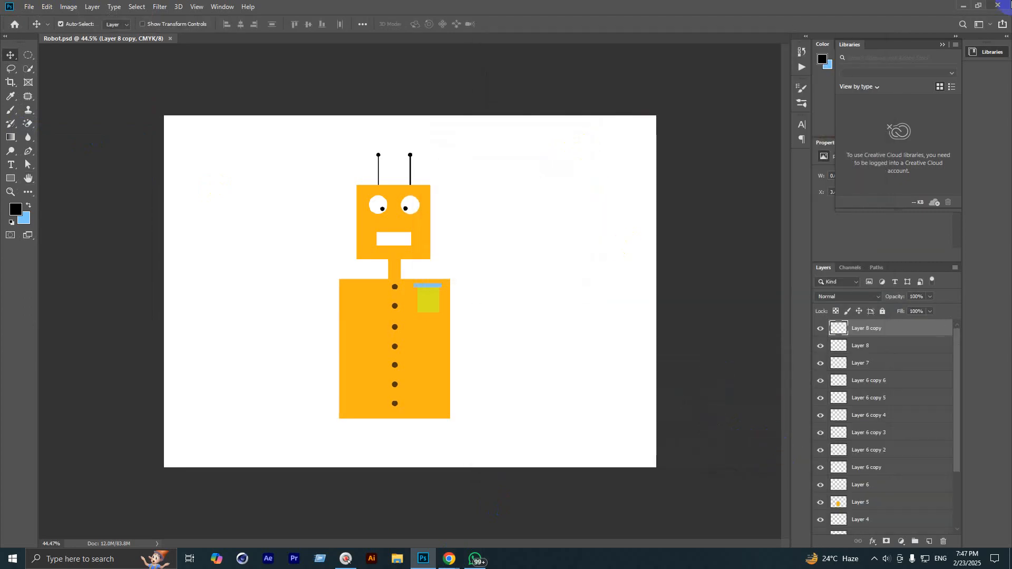
left_click(971, 5)
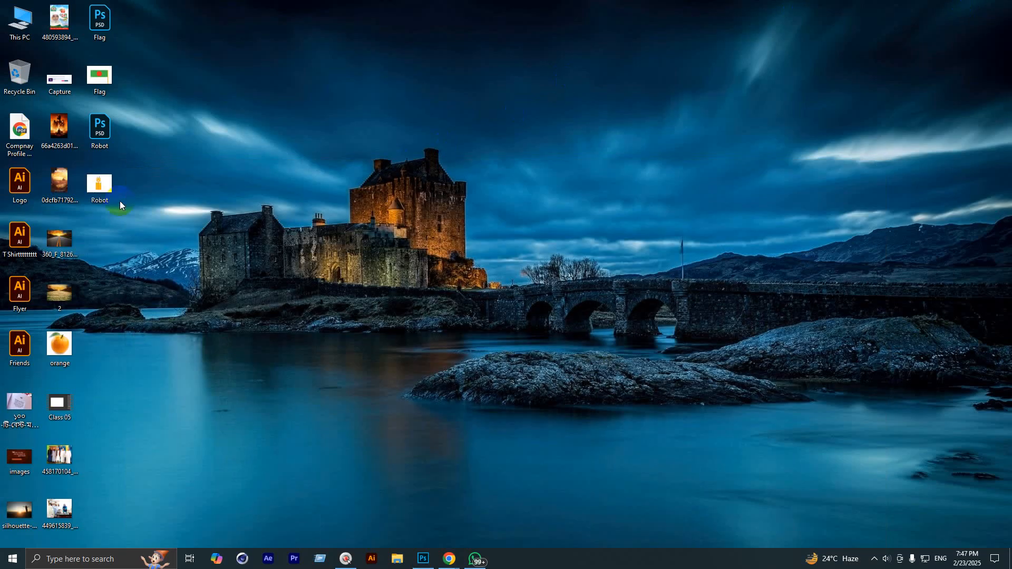
double_click(107, 181)
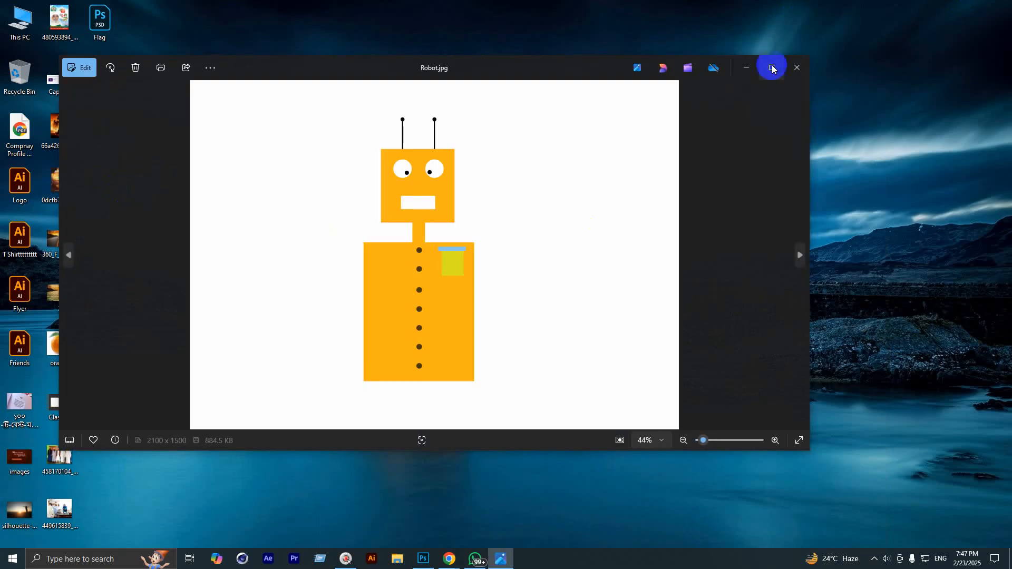
left_click(774, 67)
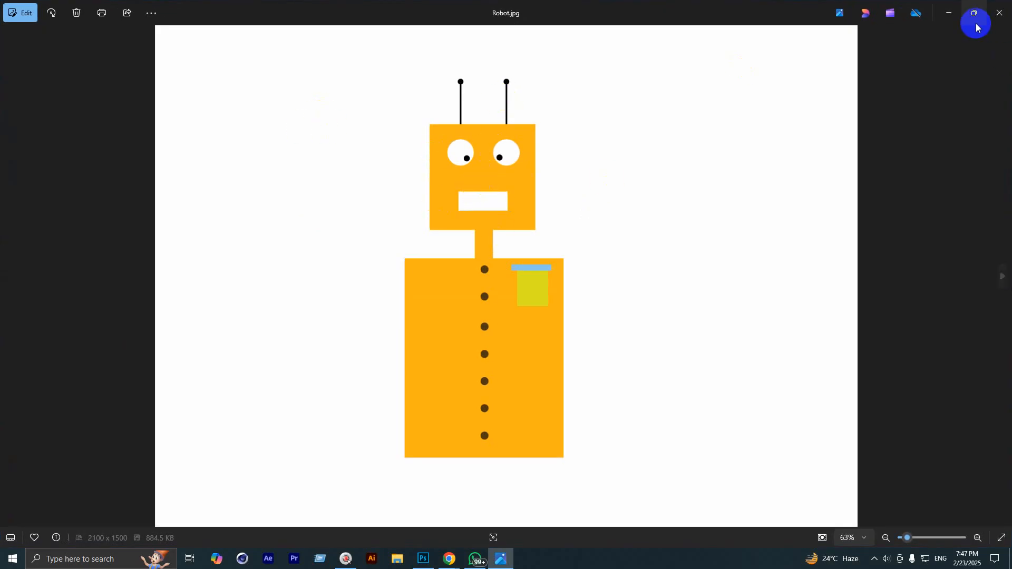
left_click(1000, 12)
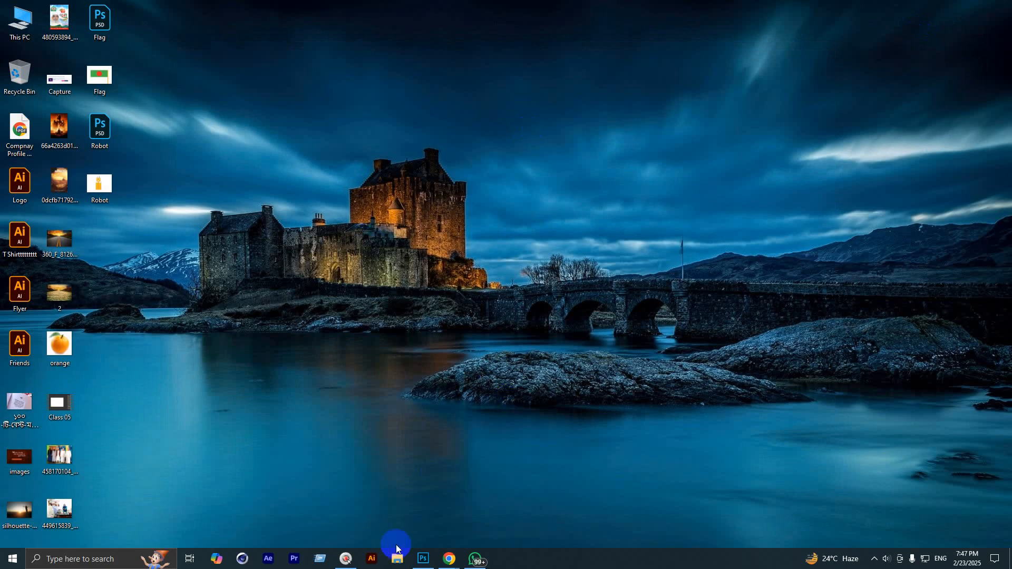
left_click(424, 559)
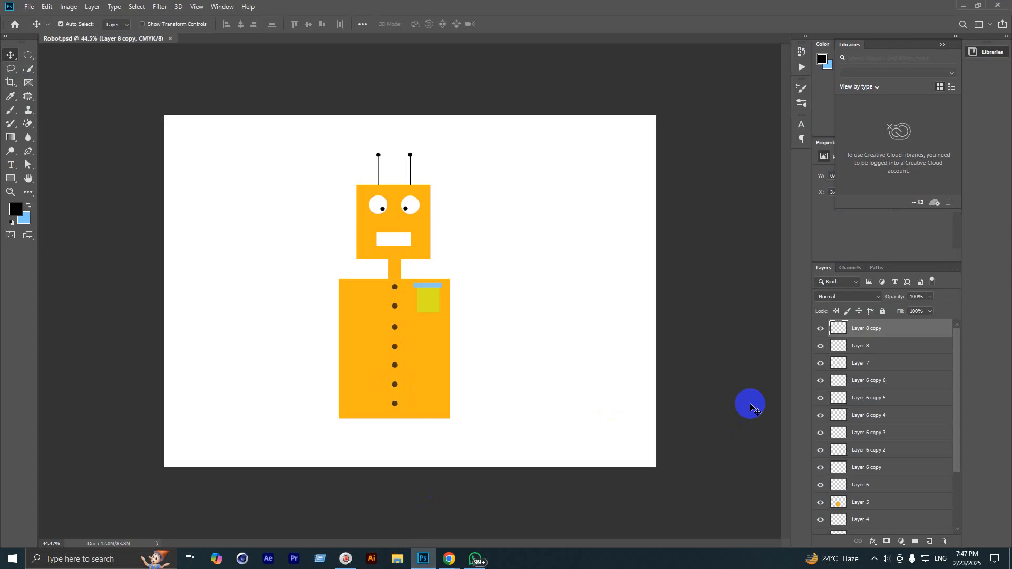
Step: Delete every robot layer, leaving only the white Background layer in Robot.psd
key("BackSpace")
key("BackSpace")
key("BackSpace")
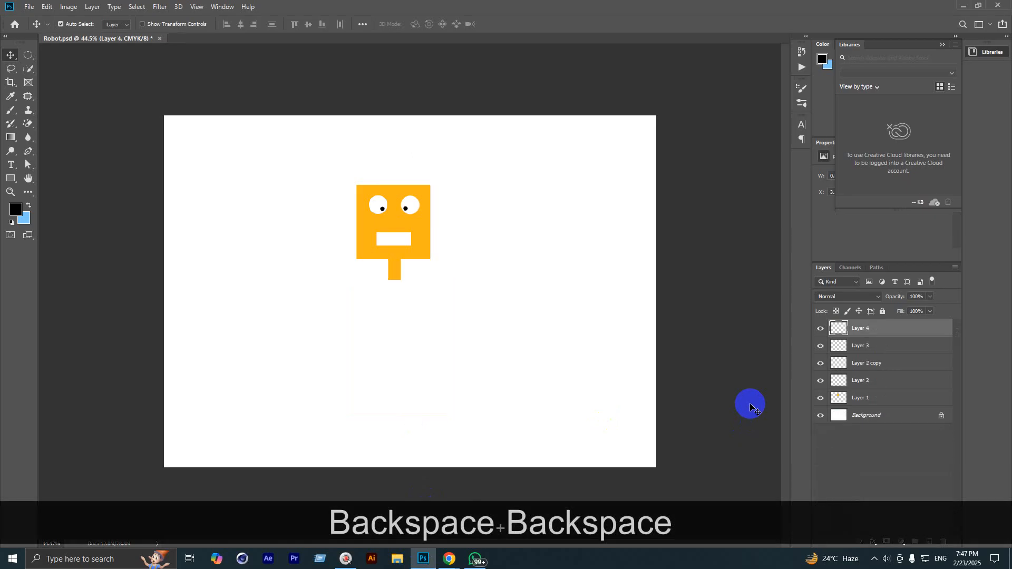
key("BackSpace")
key("BackSpace")
key("BackSpace")
key("BackSpace")
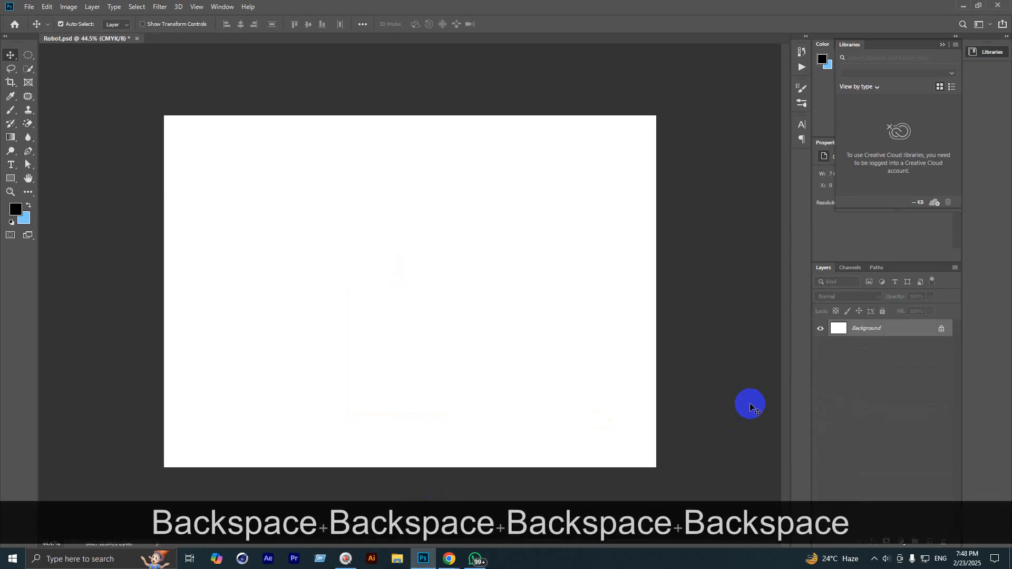
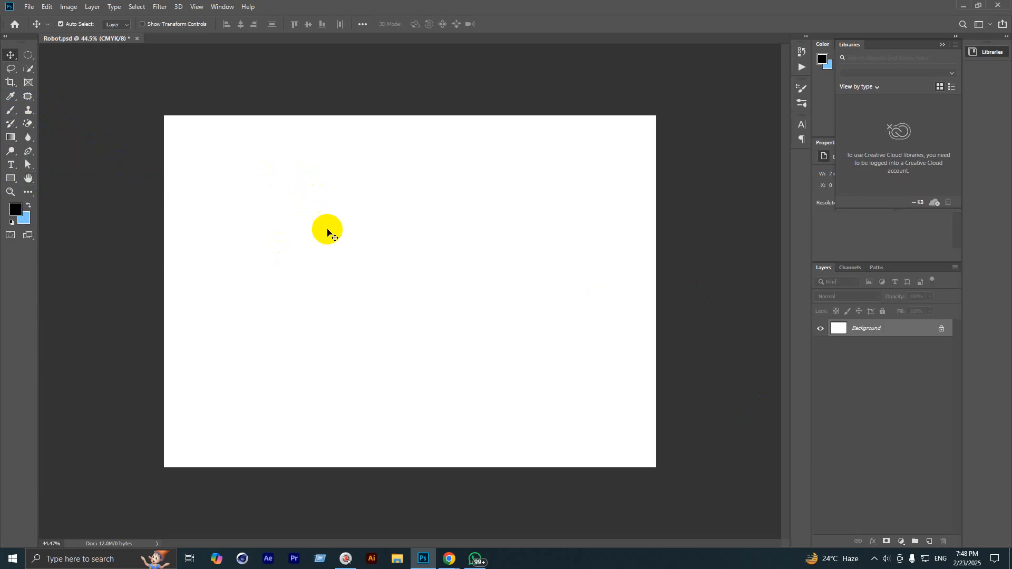
Step: Bring the Chrome window showing the Facebook group page in front of Photoshop
scroll(426, 395, "up", 1)
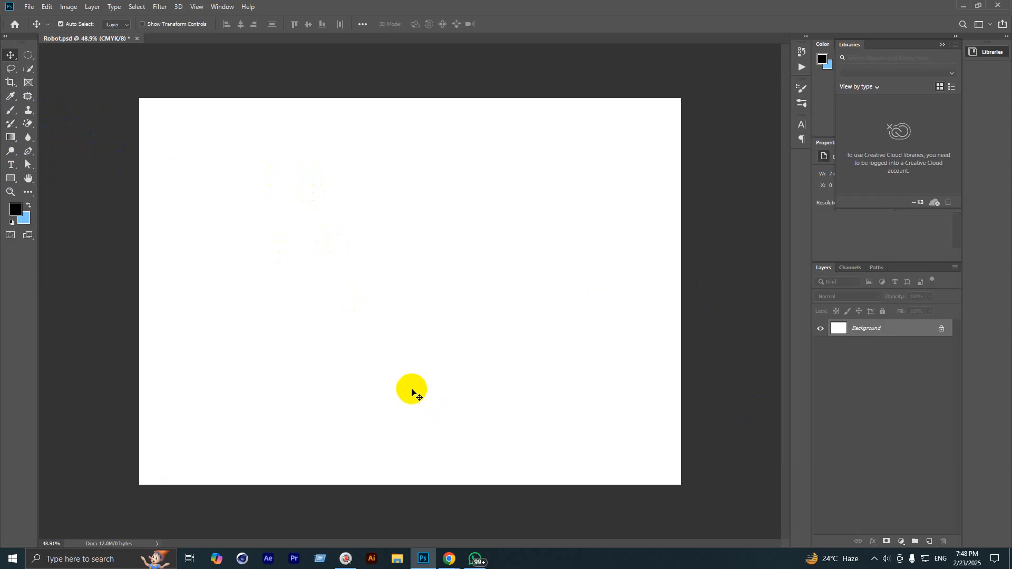
scroll(413, 393, "down", 1)
mouse_move(445, 560)
left_click(418, 517)
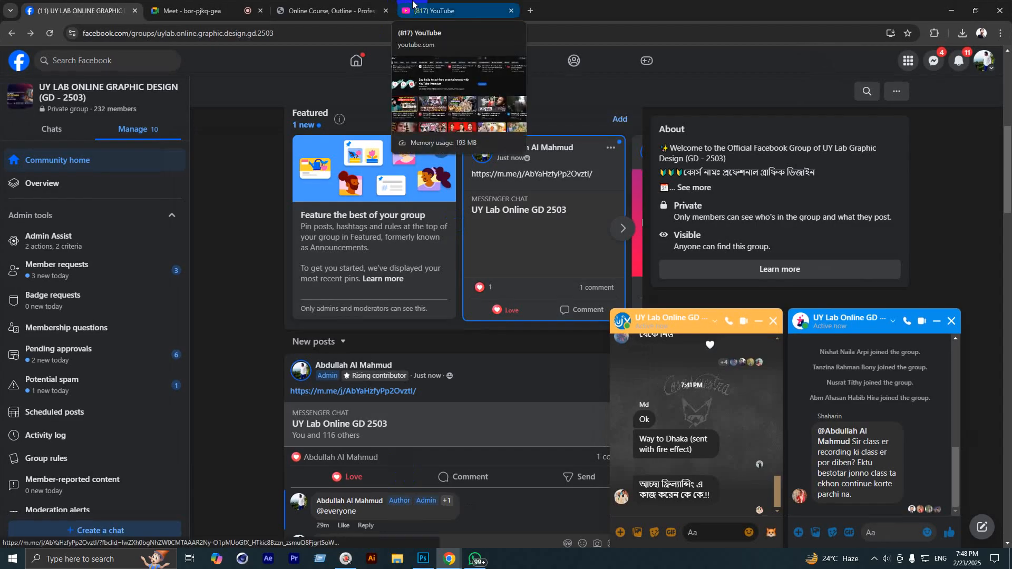
Step: Scroll through the course outline PDF and select the word Flag in the class assignment
left_click(338, 12)
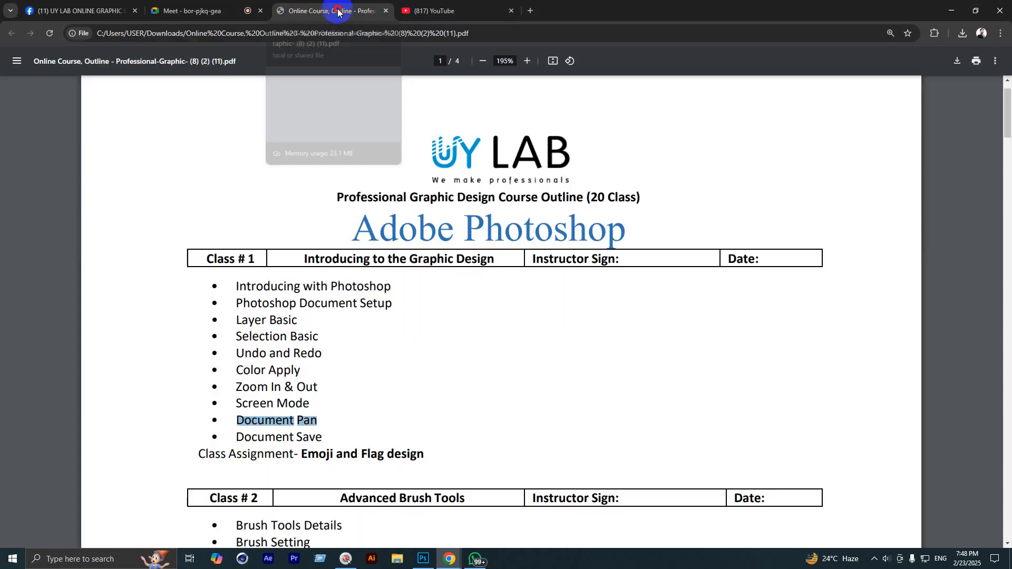
scroll(434, 356, "down", 10)
scroll(375, 311, "down", 15)
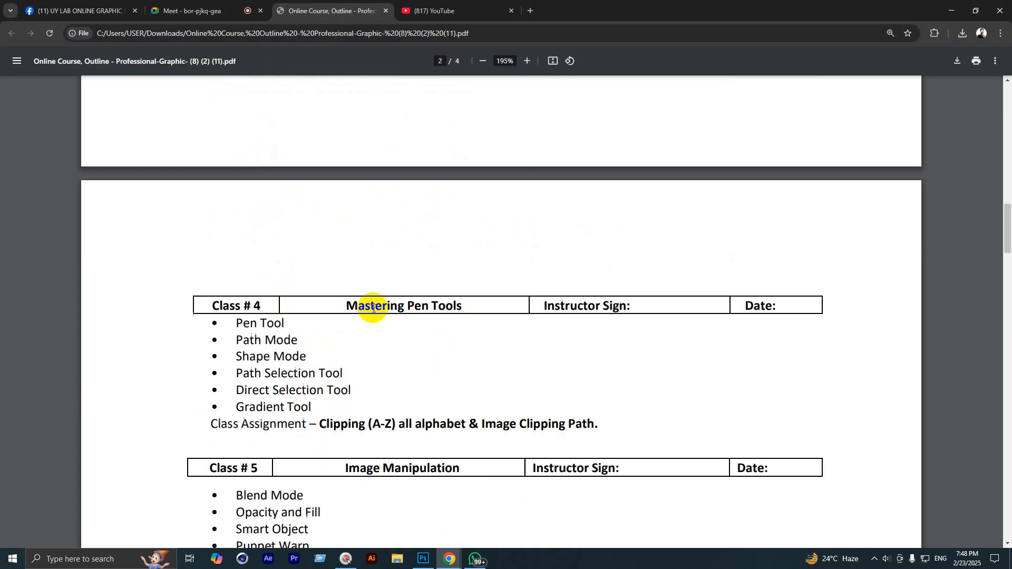
scroll(372, 330, "up", 18)
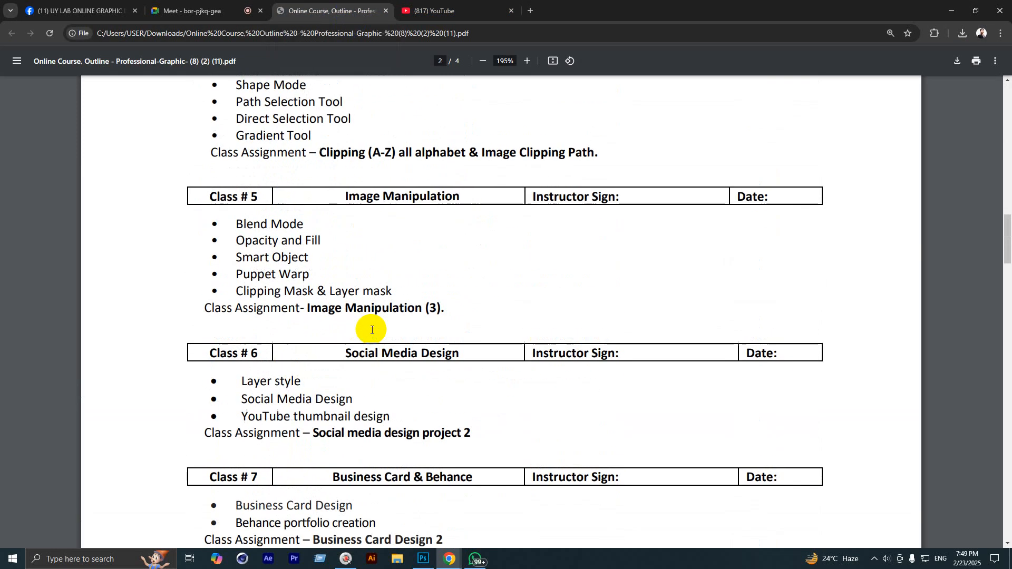
scroll(371, 330, "up", 3)
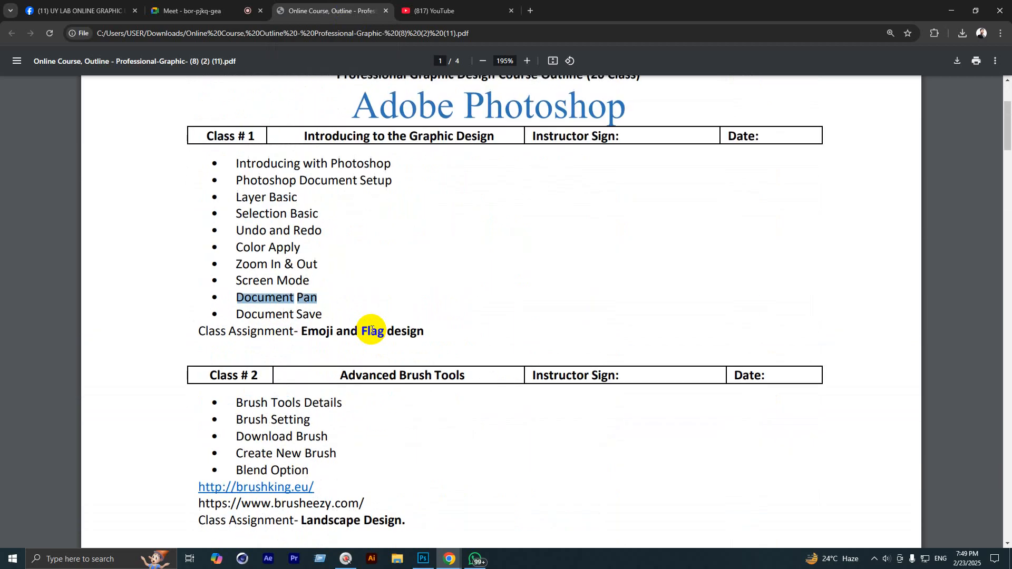
double_click(371, 322)
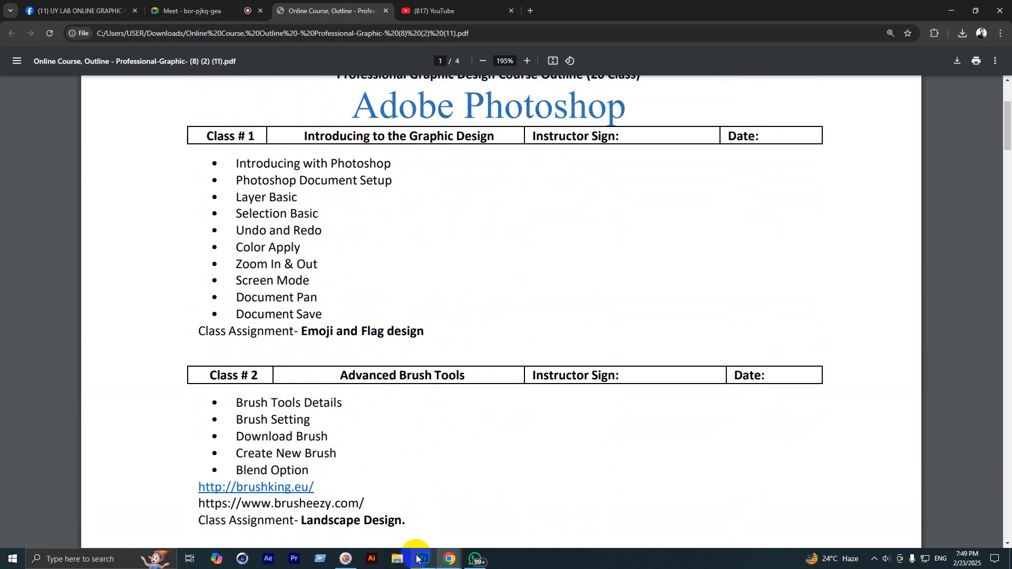
Step: Check Robot.psd briefly, return to the PDF, close the YouTube tab and switch to Meet
mouse_move(423, 557)
left_click(417, 522)
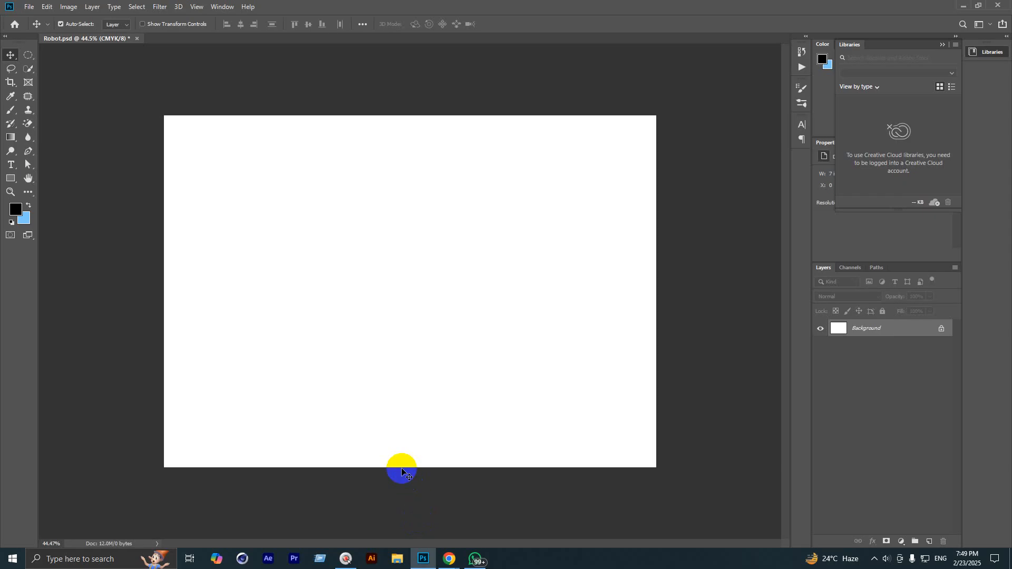
mouse_move(413, 560)
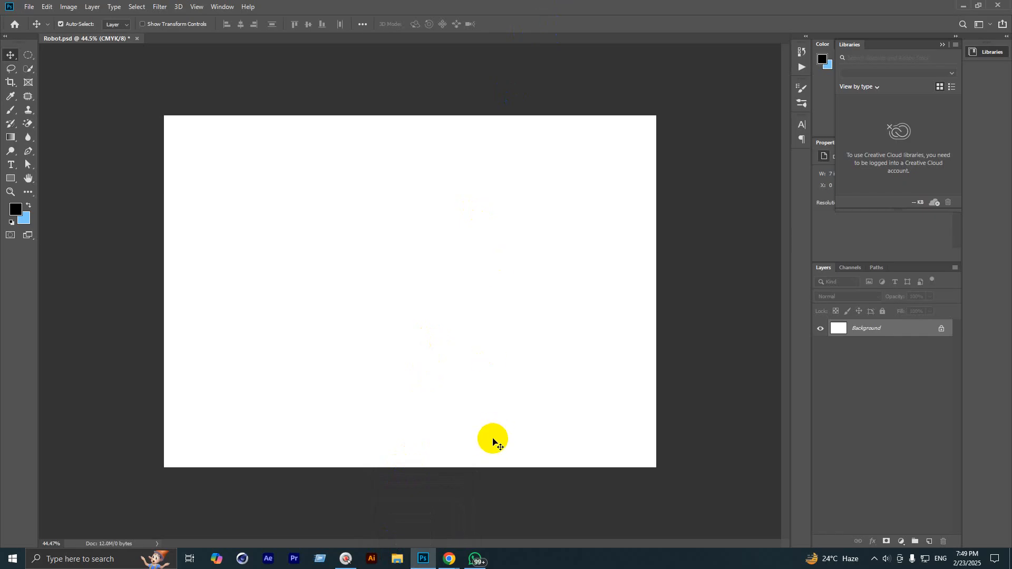
mouse_move(457, 561)
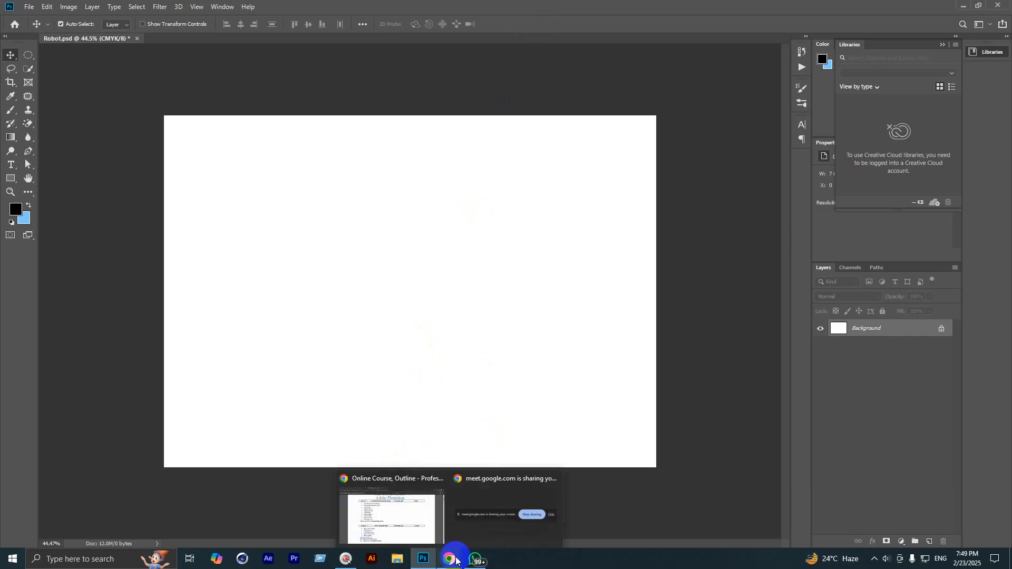
left_click(423, 524)
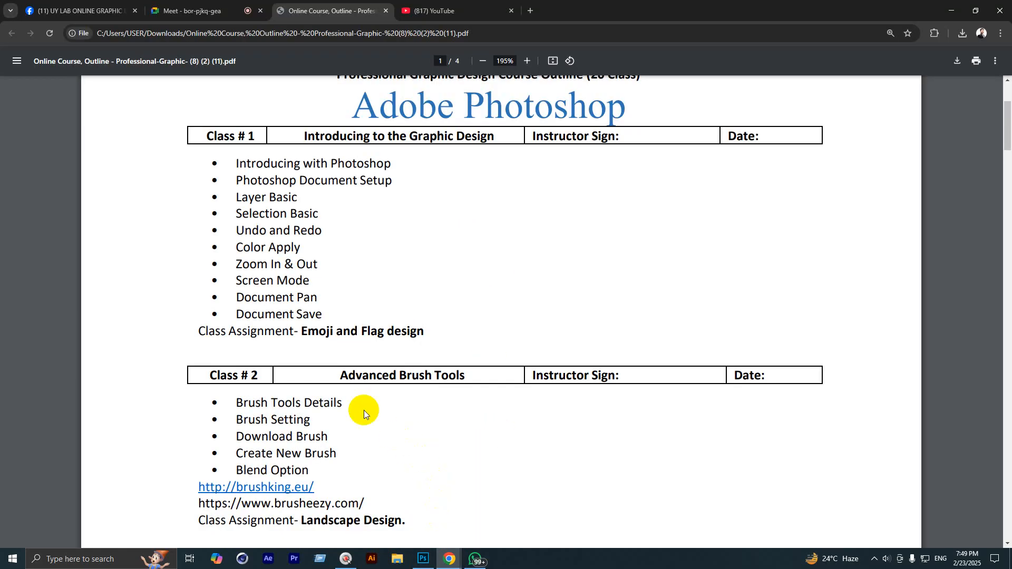
left_click(511, 11)
left_click(193, 11)
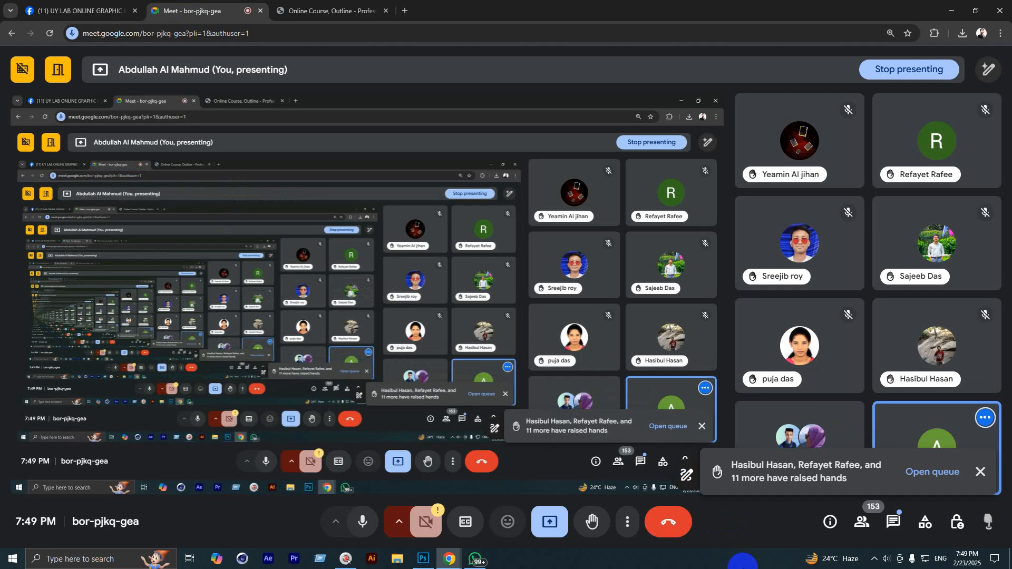
Step: Read the in-call chat, dismiss the raised-hands notice, close the chat and return to Photoshop
left_click(894, 522)
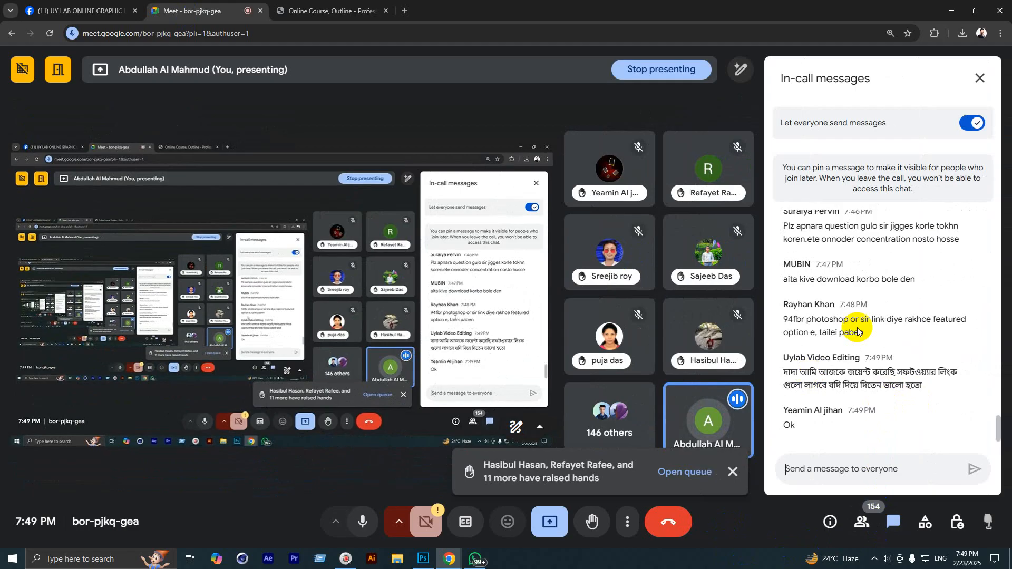
left_click(733, 472)
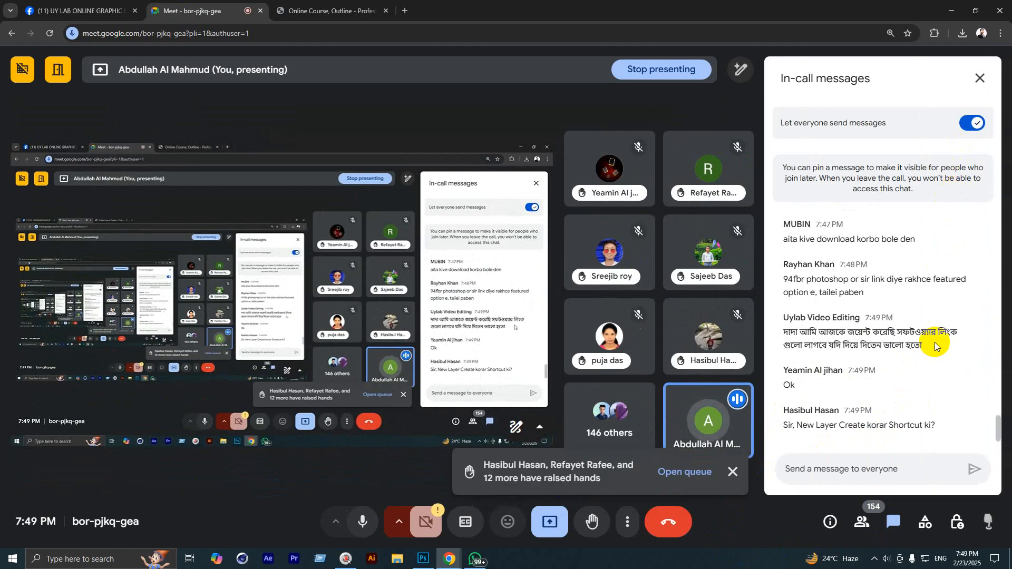
left_click(979, 82)
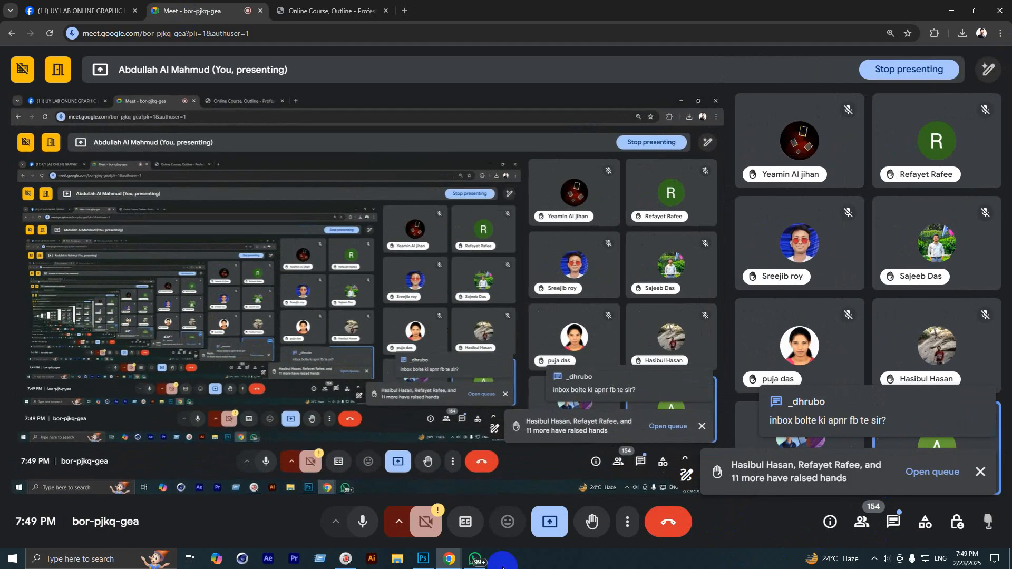
mouse_move(434, 567)
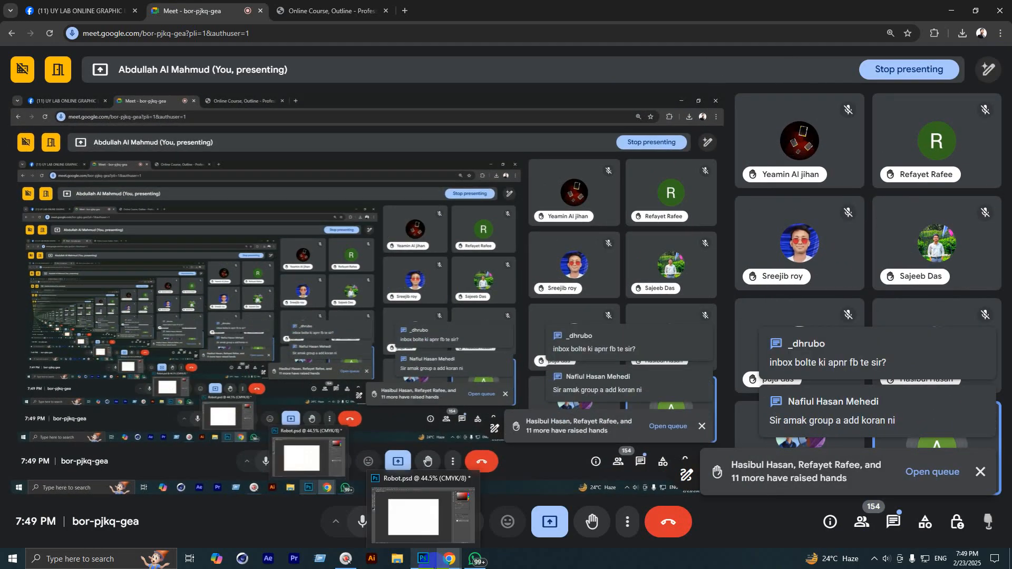
left_click(422, 562)
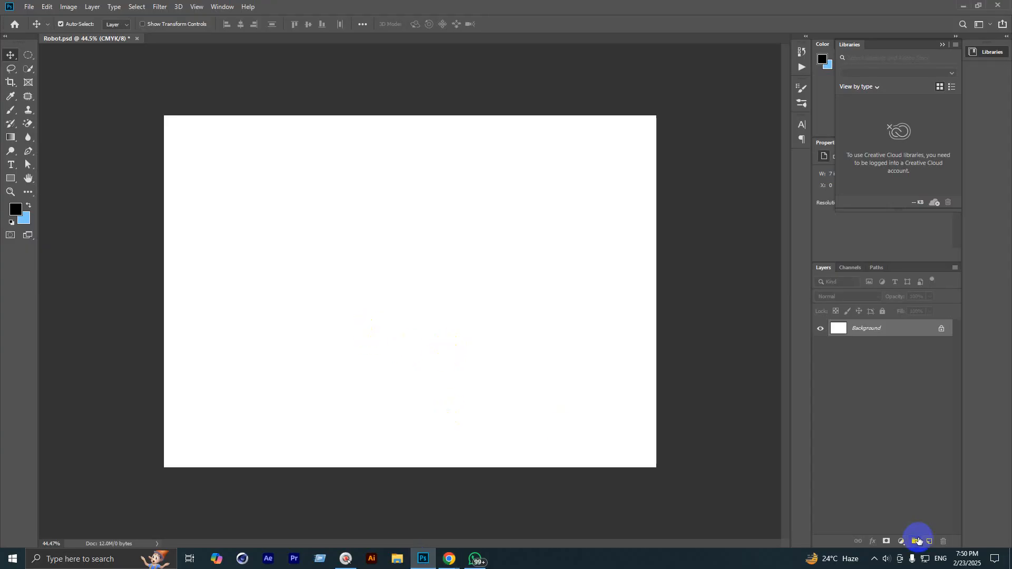
Step: Add Layer 1 above Background, pick the Rectangular Marquee tool, and open a new Chrome tab
left_click(930, 541)
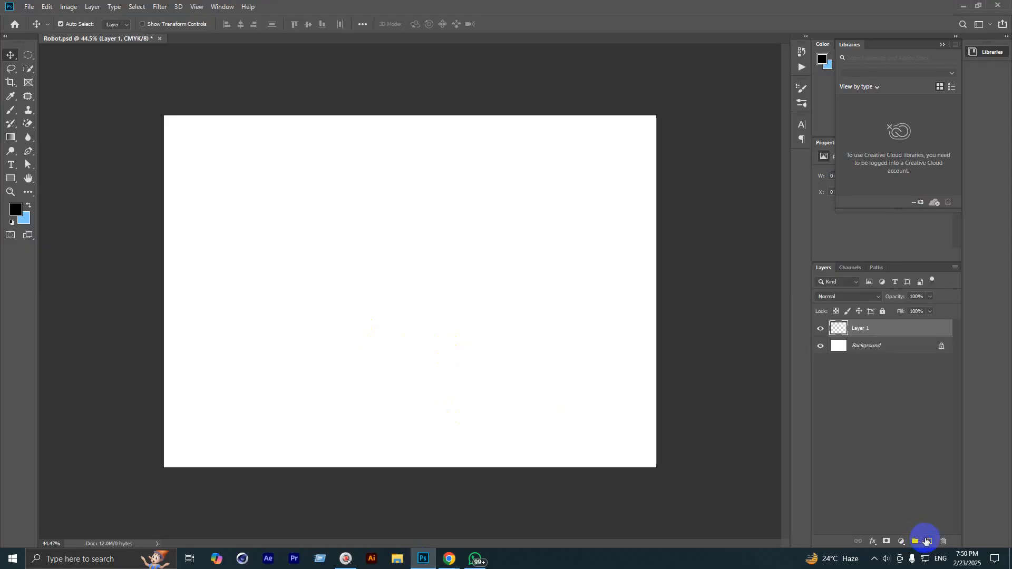
right_click(28, 55)
left_click(45, 55)
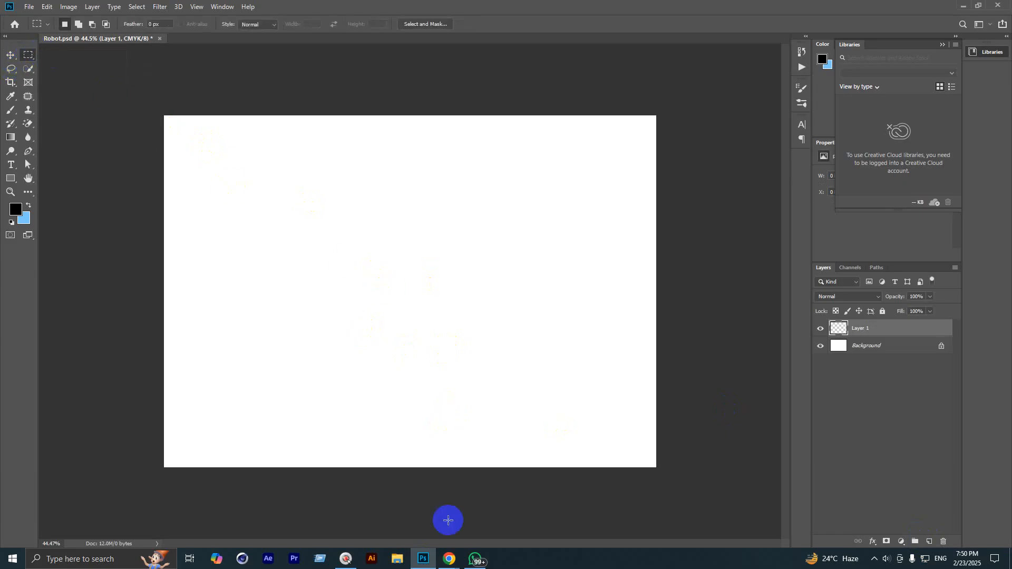
left_click(449, 559)
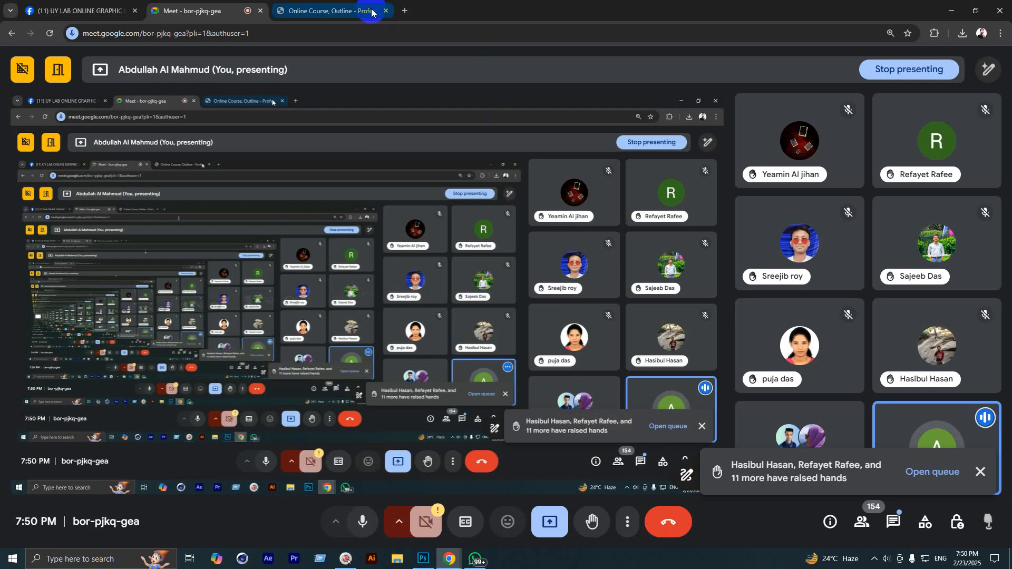
left_click(405, 10)
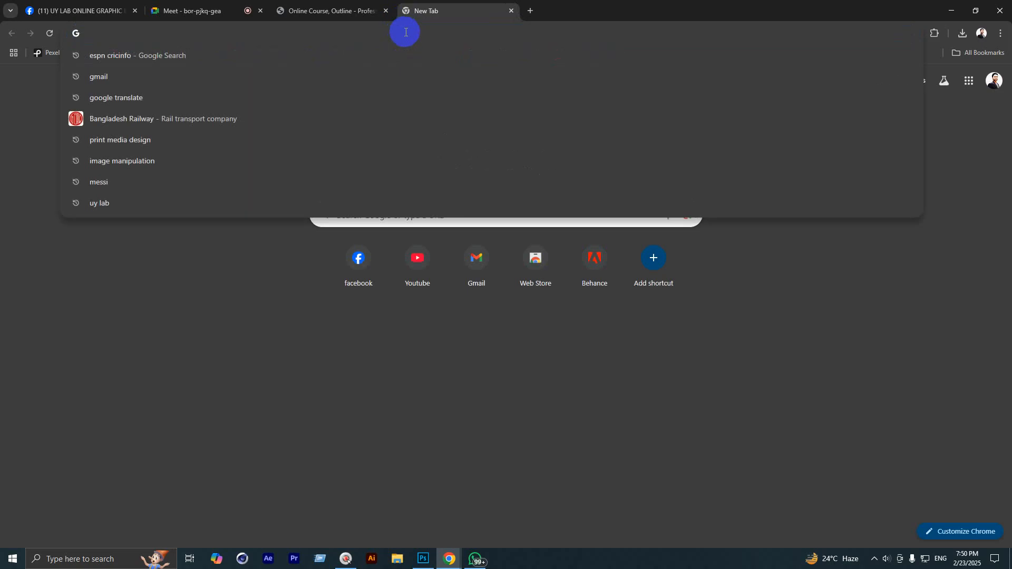
Step: Search Google Images for 'Palestine Flag' and copy the Wikipedia flag image
type("Palest")
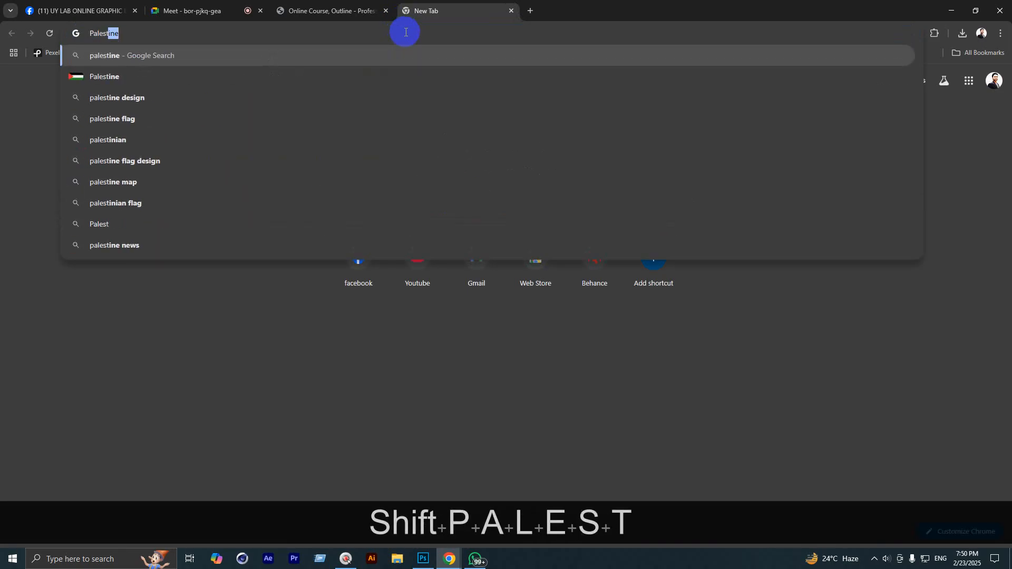
type("ine Flag")
key("Return")
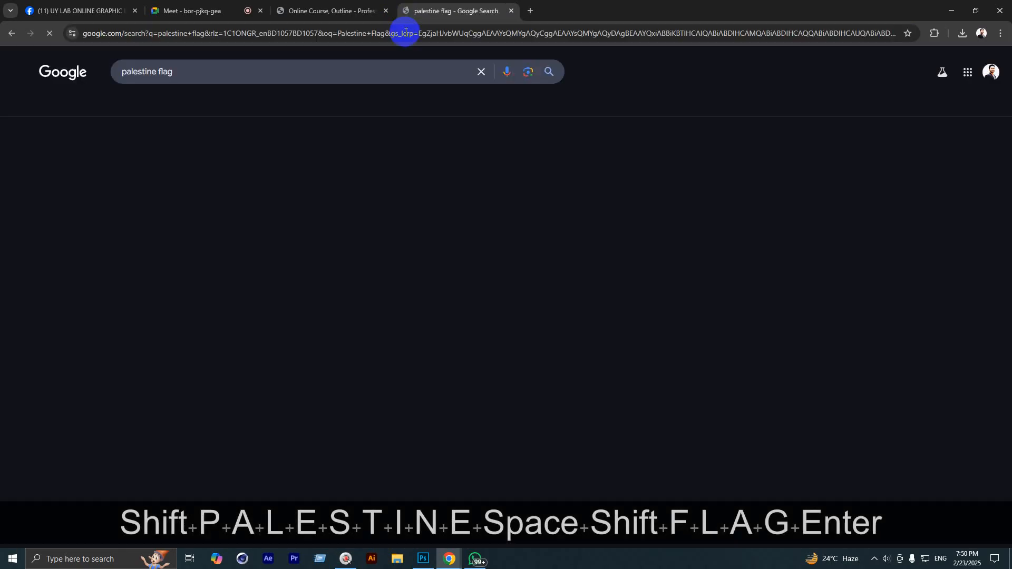
left_click(161, 118)
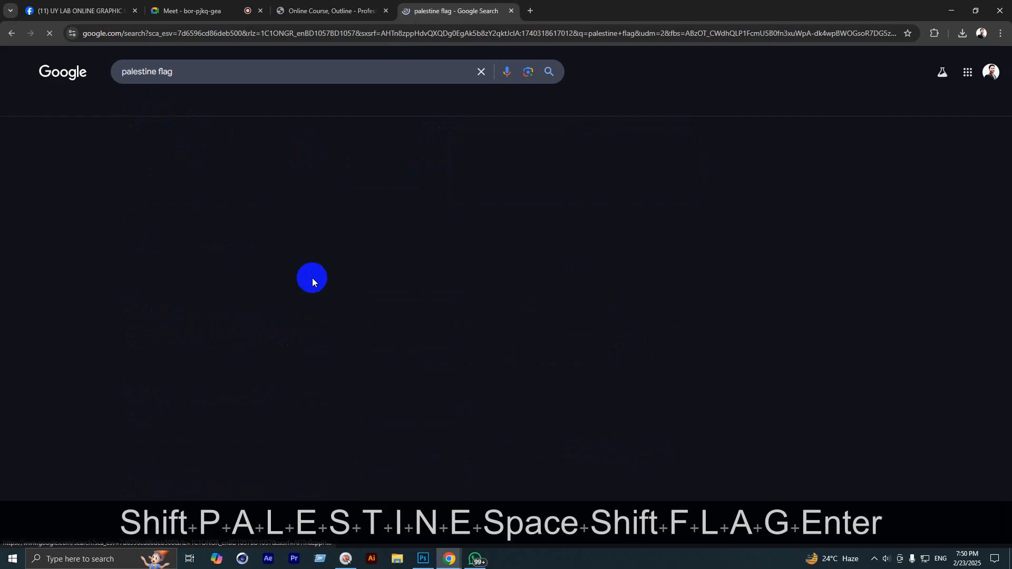
left_click(73, 182)
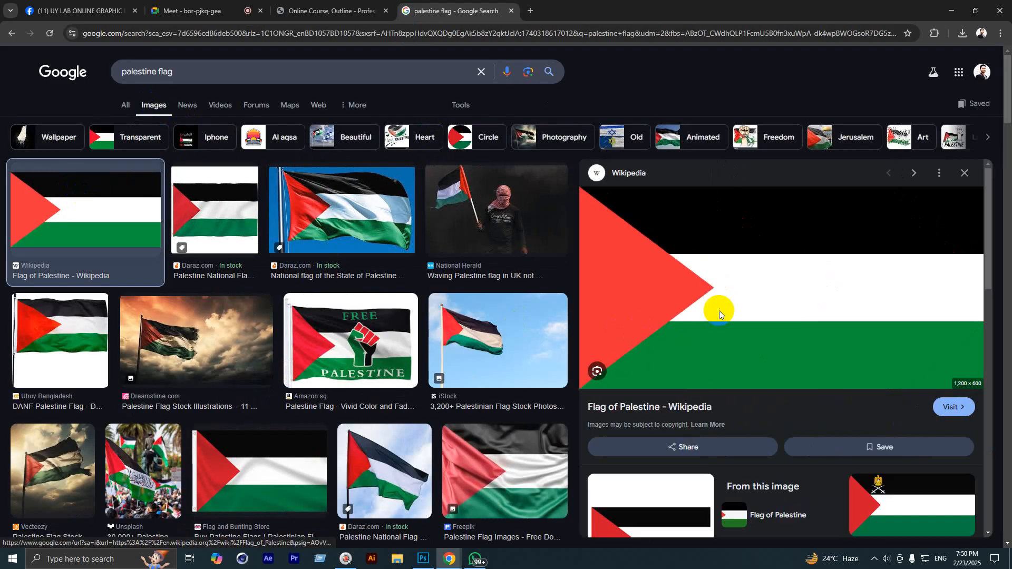
right_click(719, 309)
left_click(748, 469)
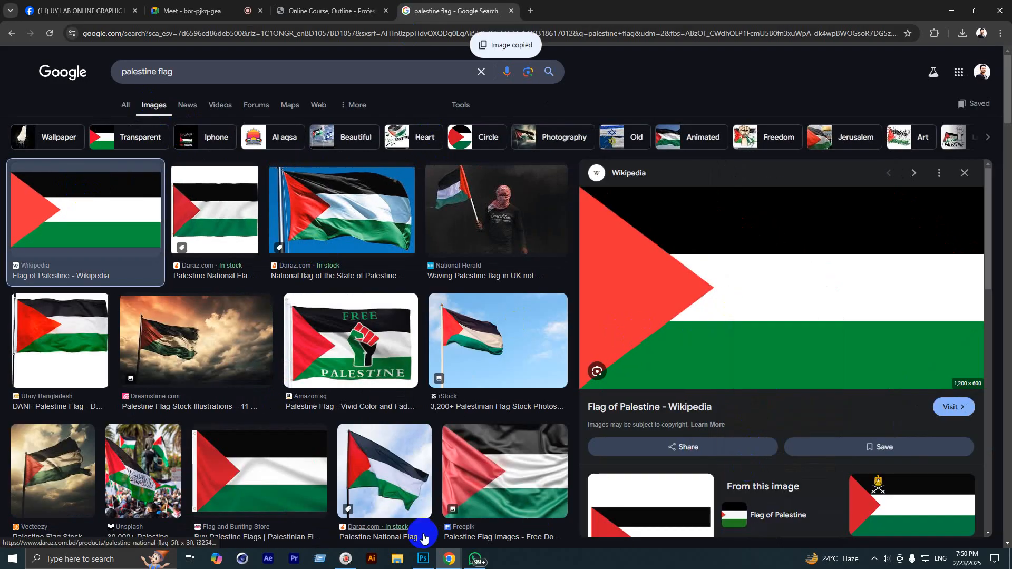
left_click(423, 559)
Step: Paste the Palestine flag, scale it to 73.25% and place it in the canvas's upper middle
key("ctrl+v")
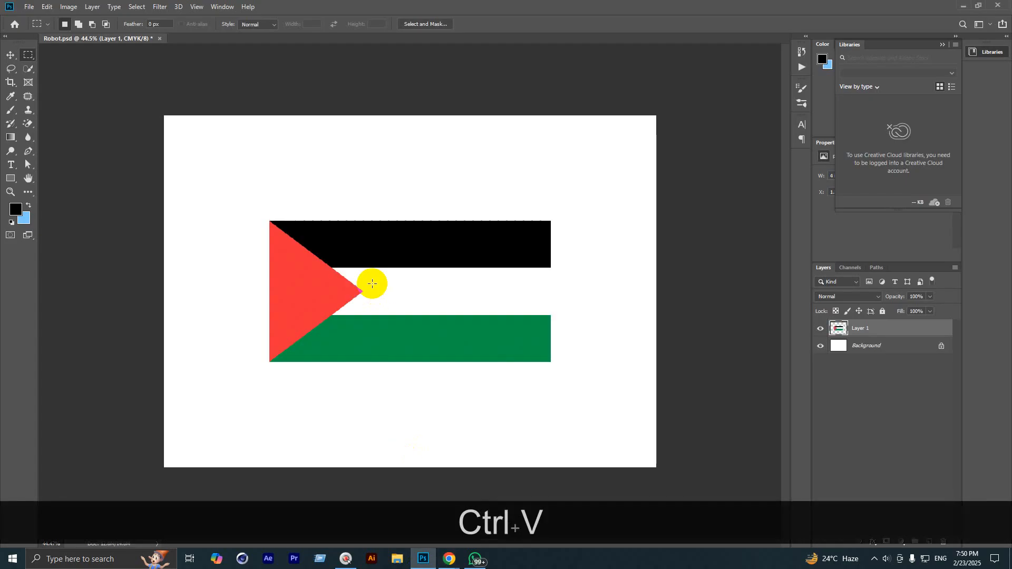
left_click(10, 54)
left_click_drag(386, 264, 394, 204)
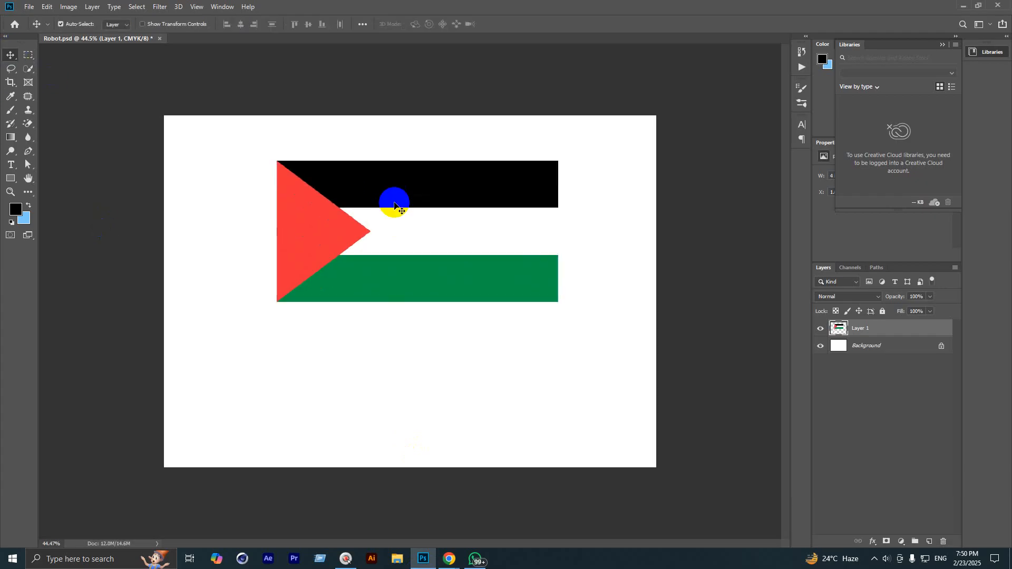
key("ctrl+t")
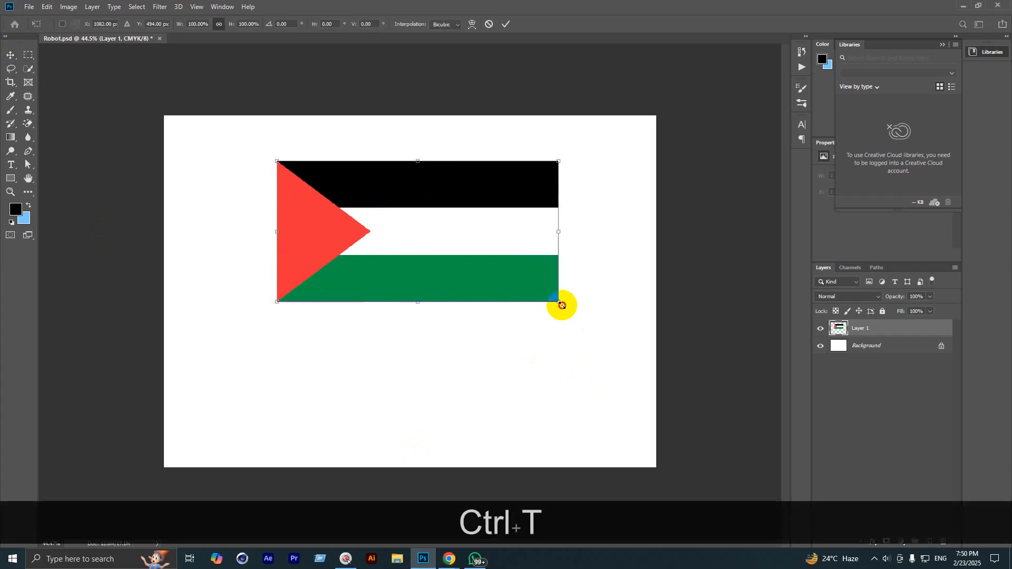
left_click_drag(560, 302, 484, 267)
left_click_drag(377, 208, 409, 218)
key("ctrl+0")
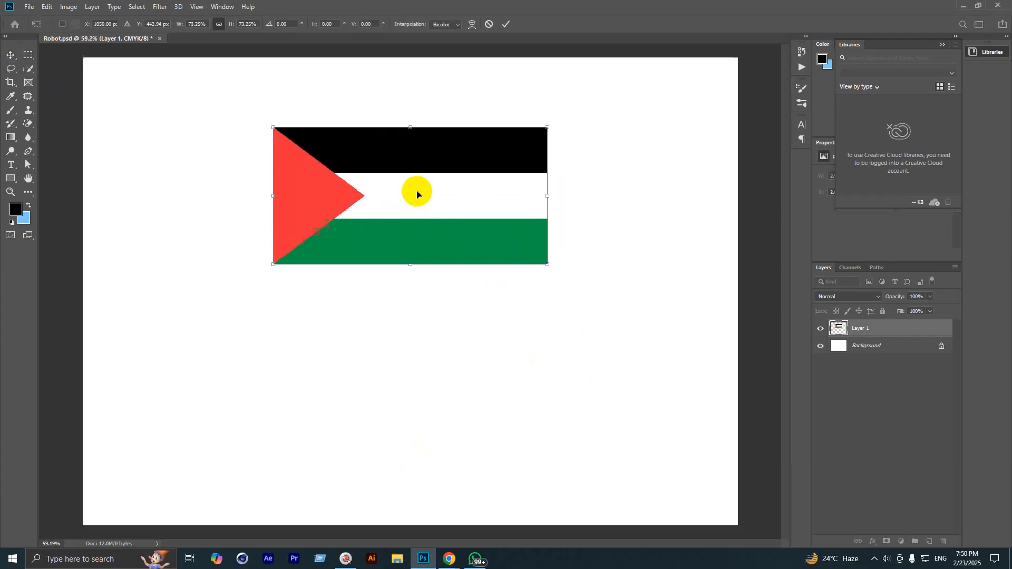
left_click(506, 24)
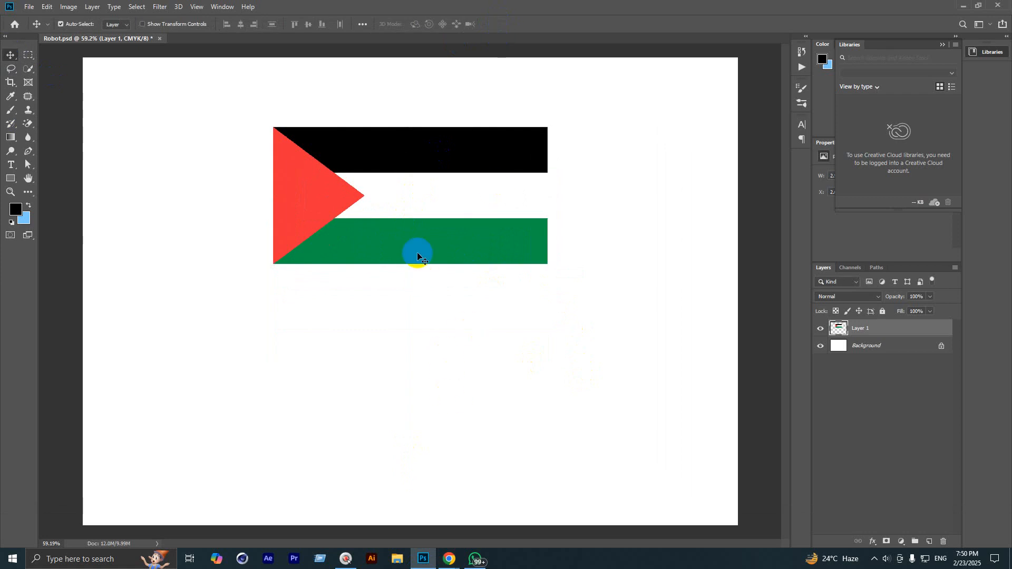
left_click_drag(417, 252, 414, 219)
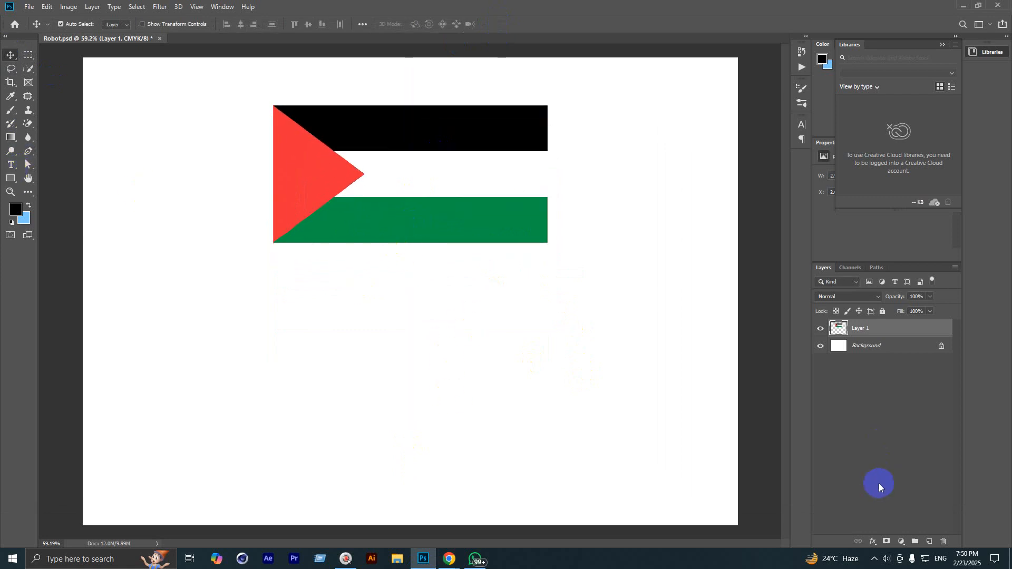
left_click(928, 542)
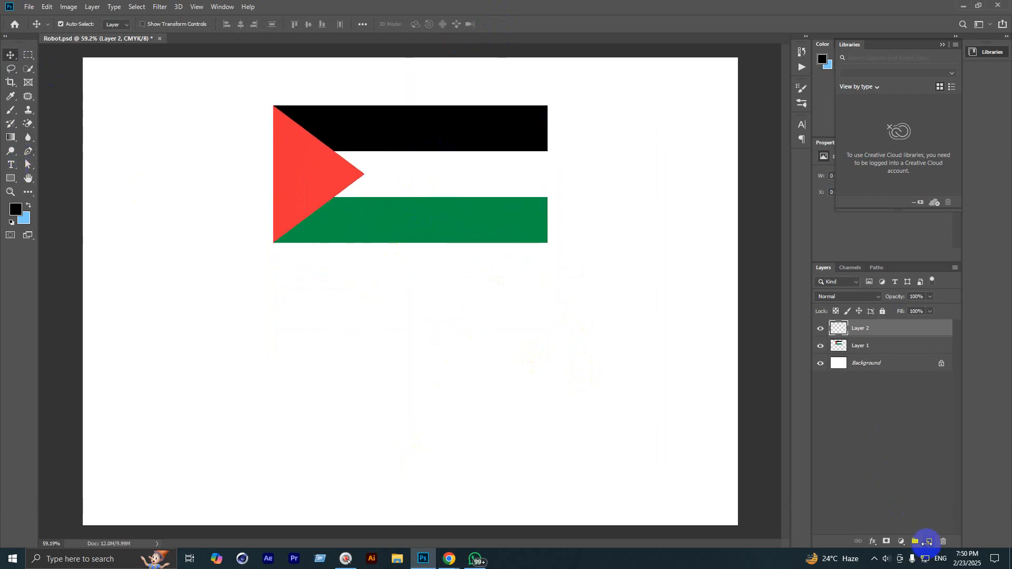
Step: Fill a flag-sized black rectangle below the flag
left_click(28, 55)
left_click_drag(272, 269, 547, 395)
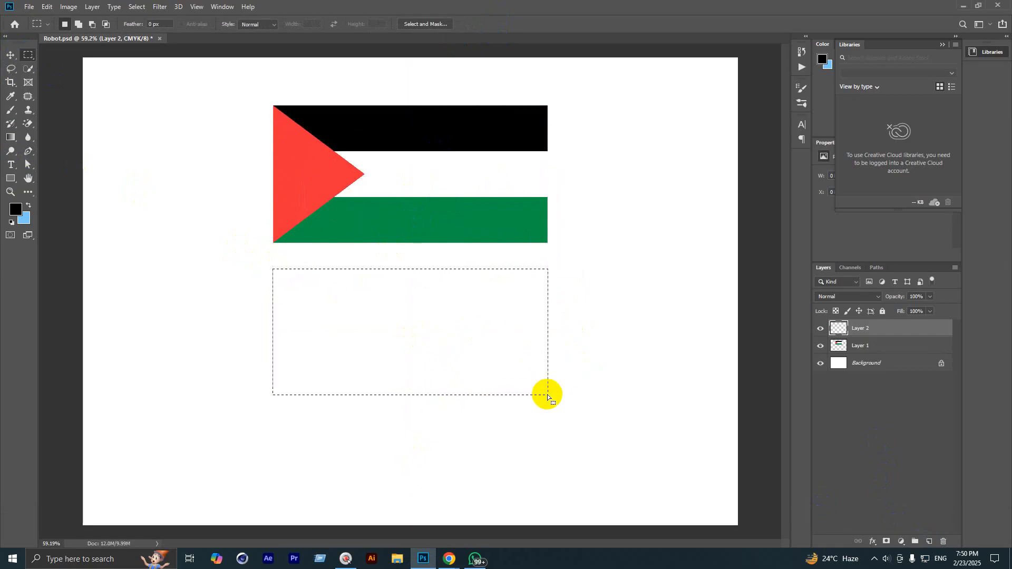
key("alt")
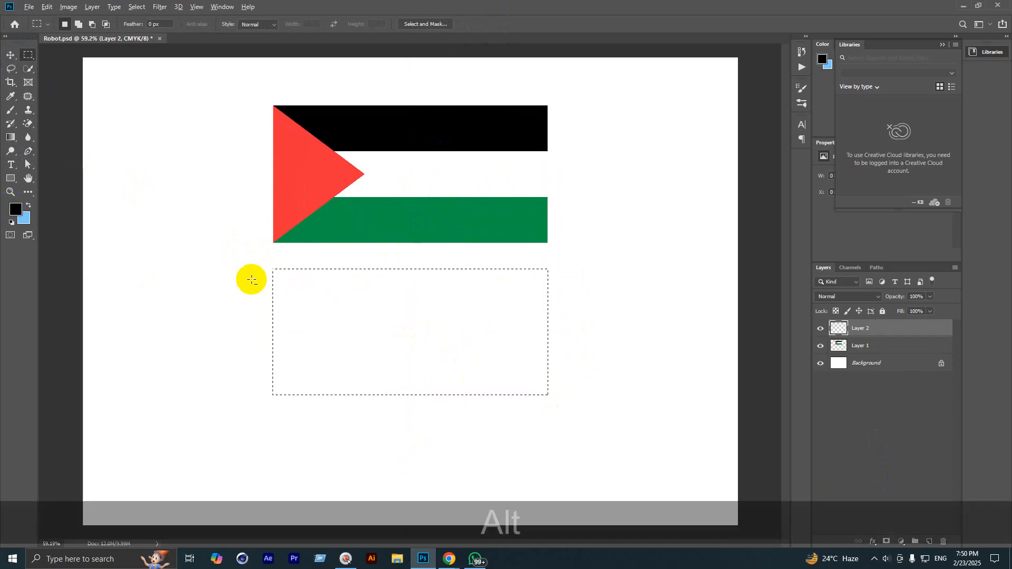
key("alt+BackSpace")
key("ctrl+d")
scroll(498, 311, "up", 2)
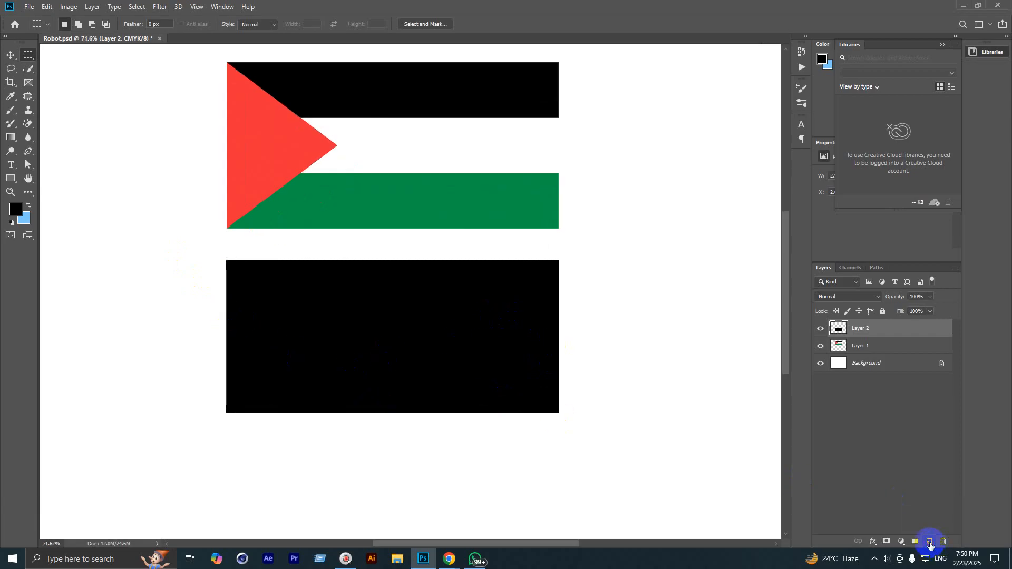
Step: On a new layer, fill the rectangle's middle band with white sampled from the flag
left_click(930, 543)
scroll(369, 332, "up", 1)
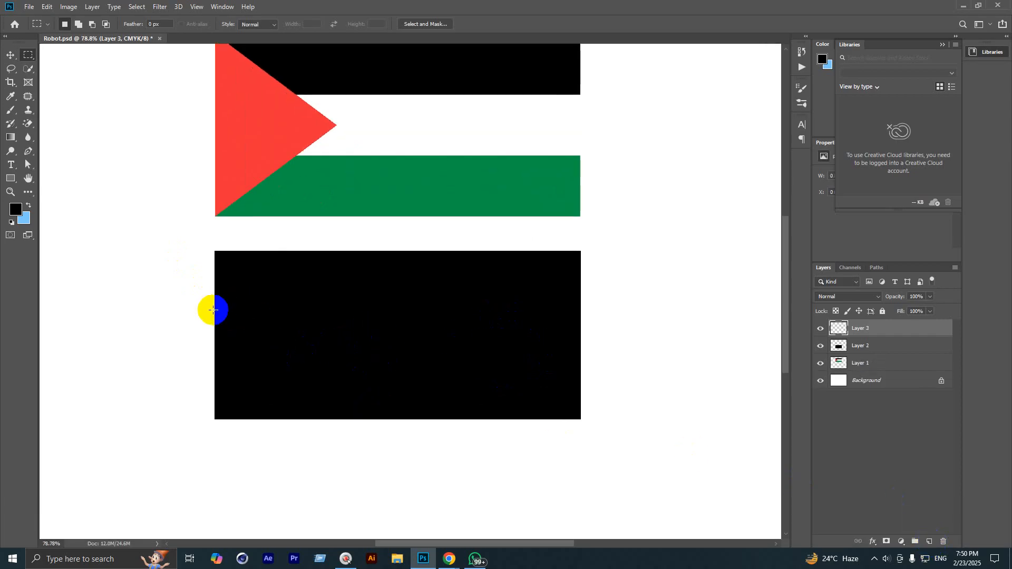
left_click_drag(213, 310, 578, 369)
key("space")
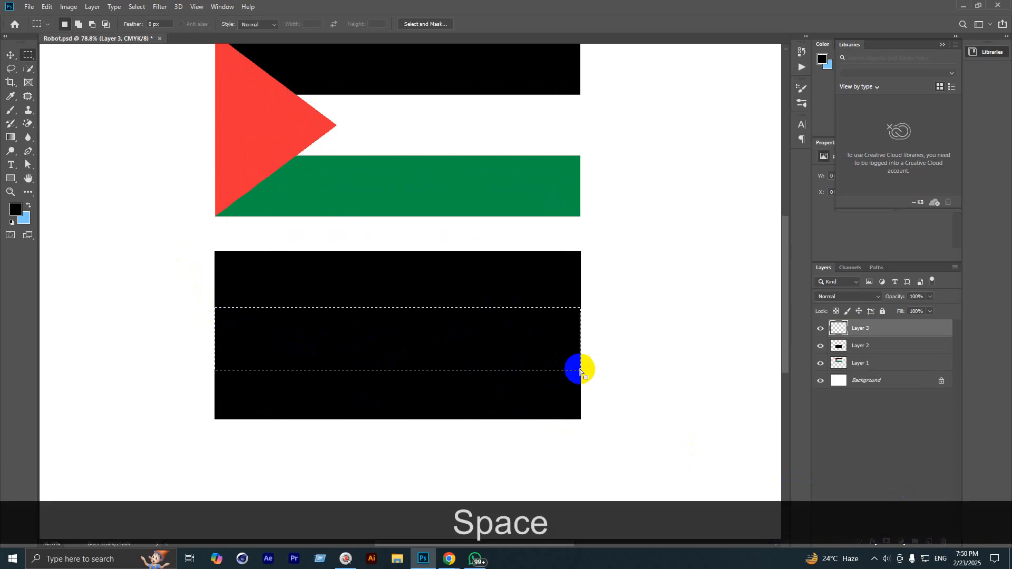
left_click_drag(476, 336, 474, 334)
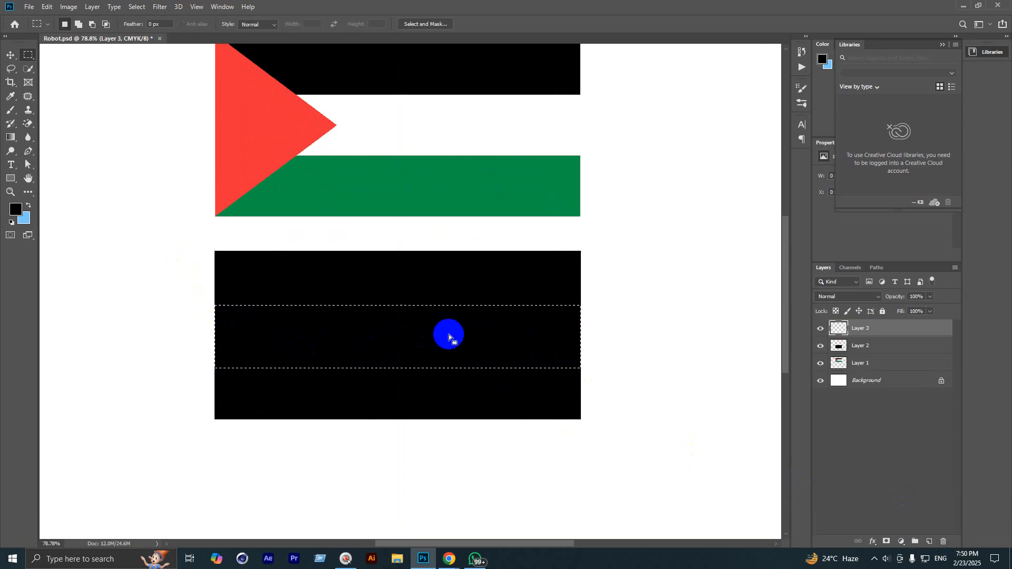
left_click(15, 210)
left_click_drag(383, 153, 423, 134)
left_click(967, 163)
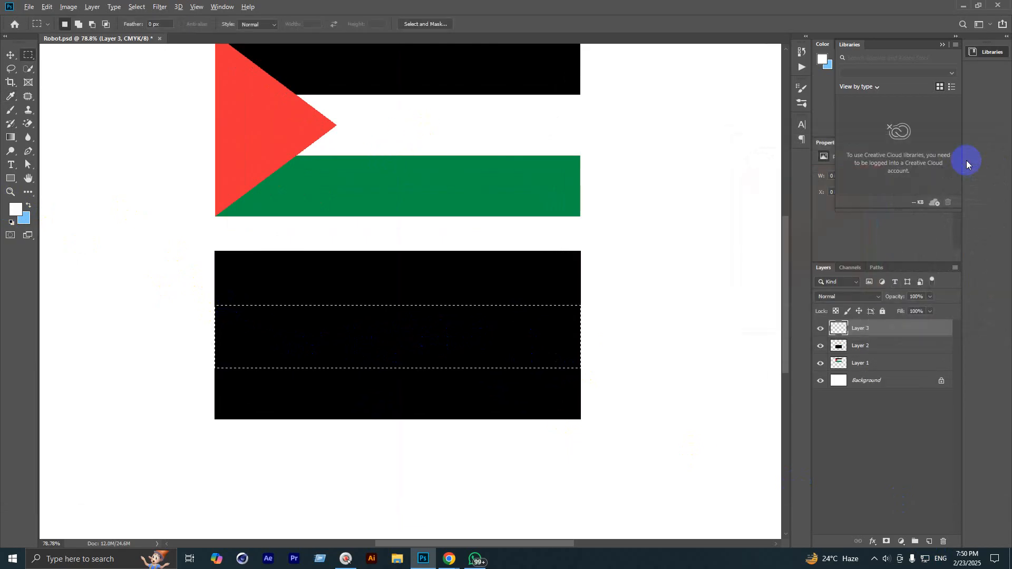
key("alt+BackSpace")
key("ctrl+d")
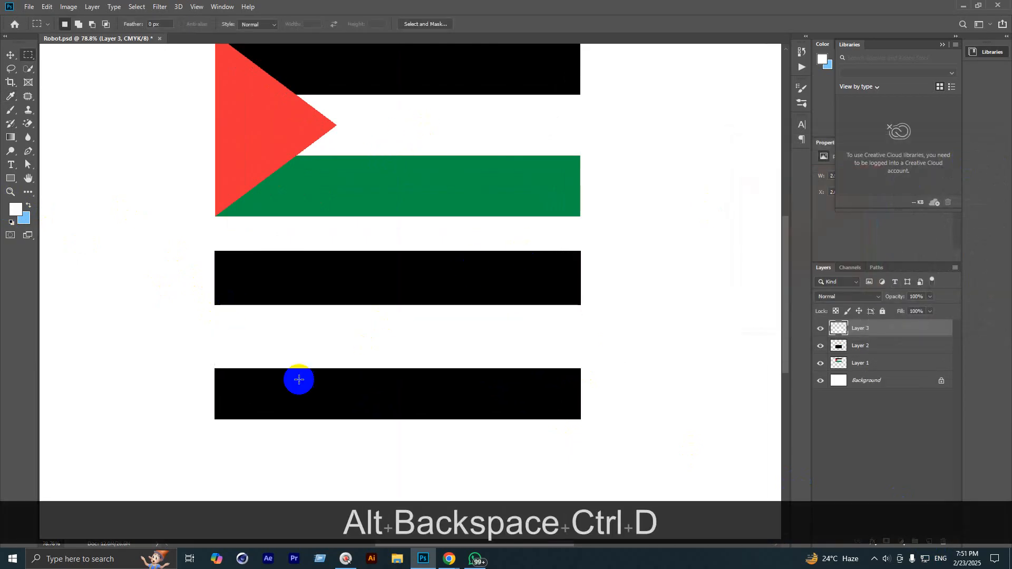
Step: On another new layer, fill the lower stripe with the flag's green, then add Layer 5
scroll(291, 401, "up", 3)
key("space")
left_click_drag(363, 401, 242, 267)
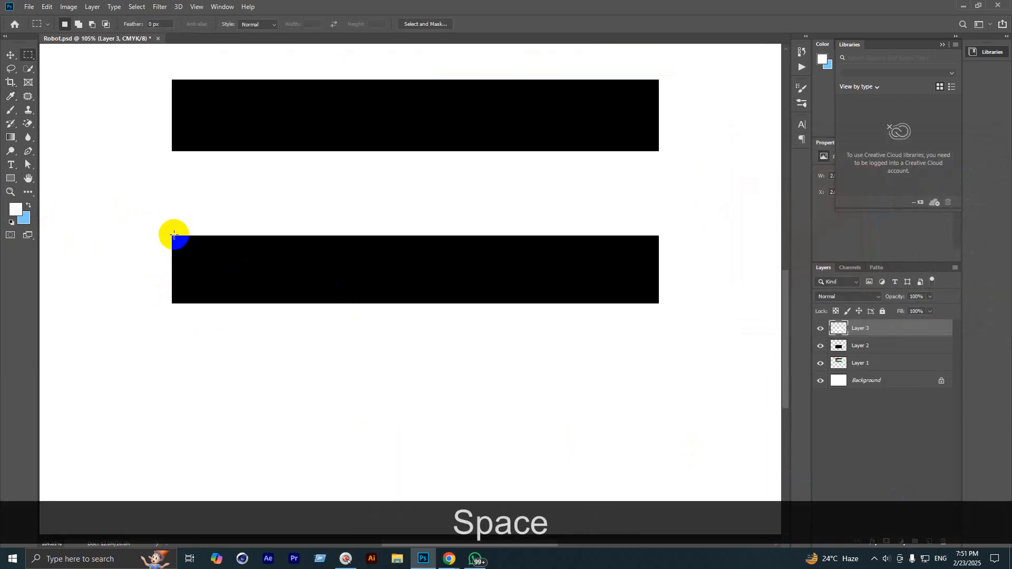
left_click_drag(172, 234, 658, 303)
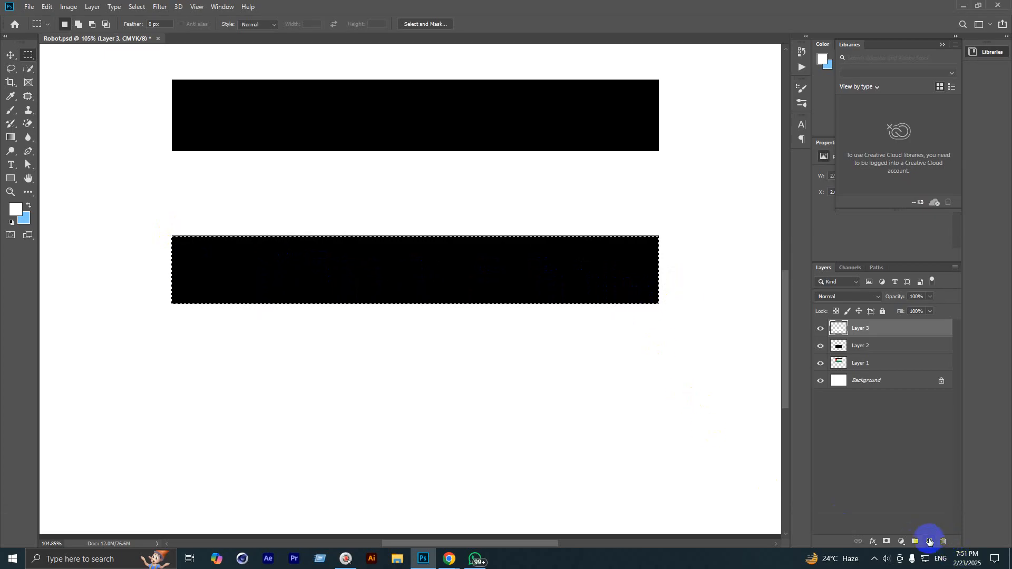
left_click(929, 541)
scroll(261, 354, "down", 2)
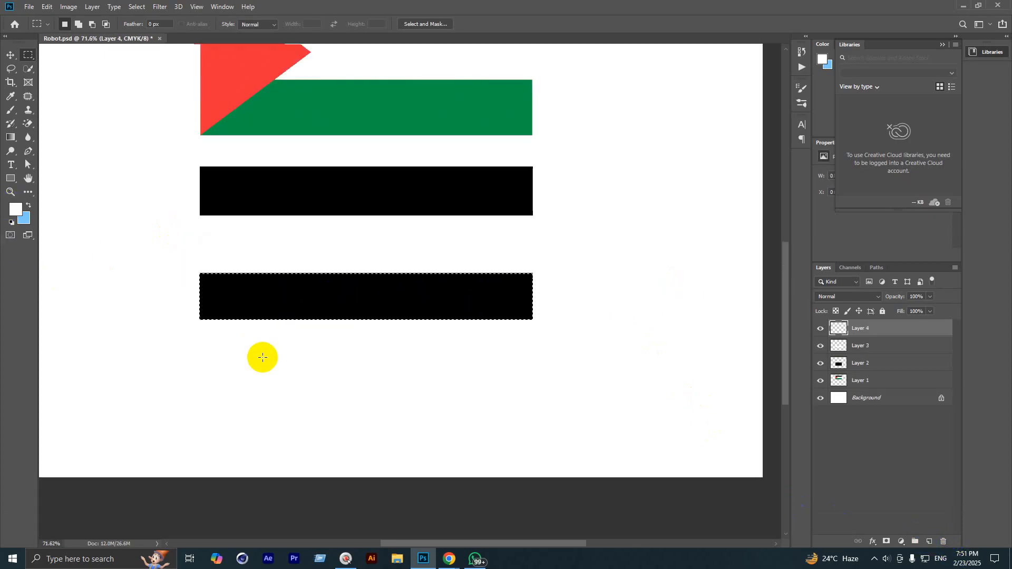
left_click(16, 209)
left_click(306, 121)
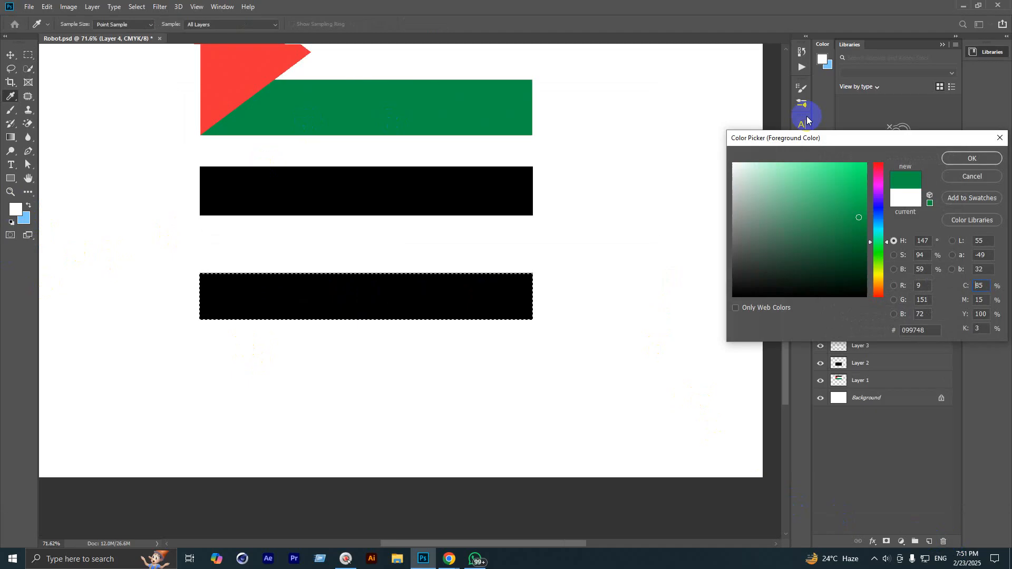
left_click(968, 157)
key("alt+BackSpace")
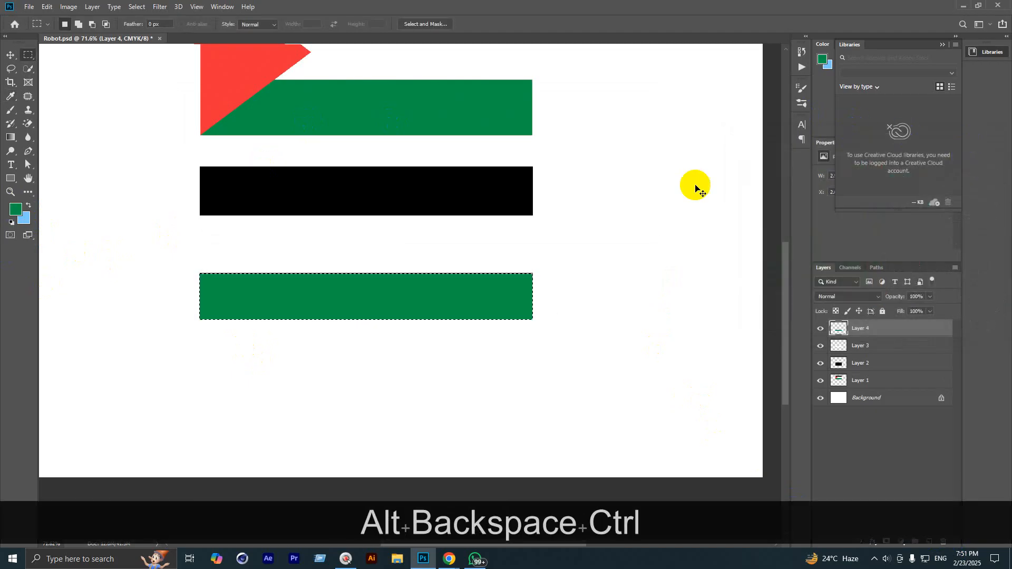
key("ctrl+d")
scroll(366, 296, "down", 1)
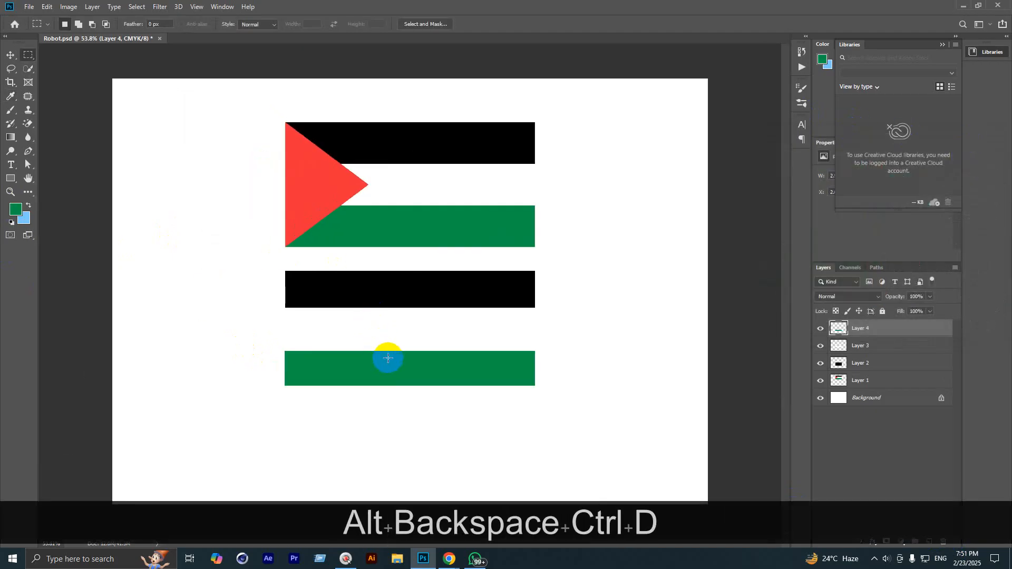
scroll(388, 358, "up", 1)
left_click(928, 542)
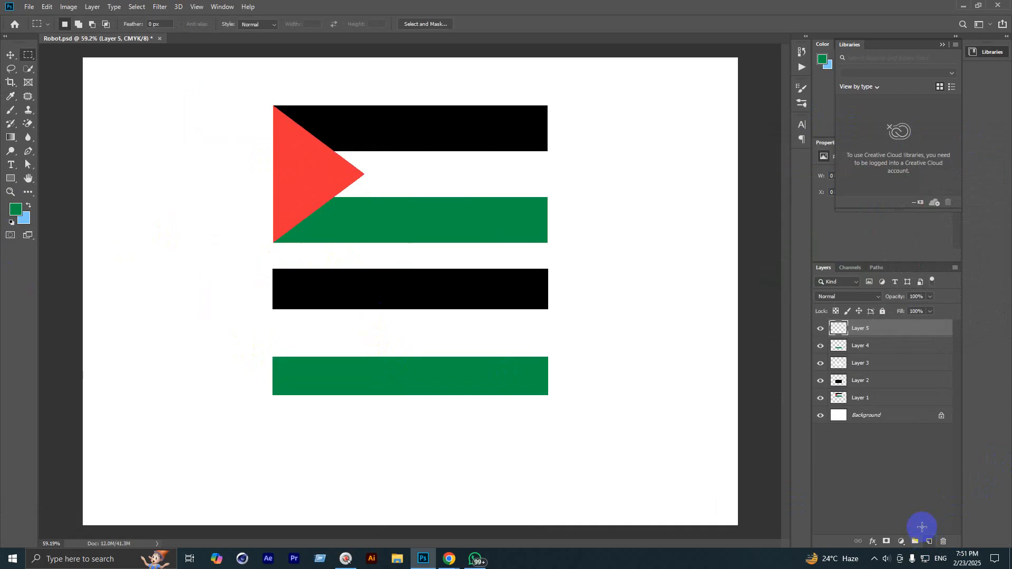
Step: Draw a triangle with the Polygonal Lasso on Layer 5 and fill it with the flag's red
right_click(12, 69)
left_click(50, 78)
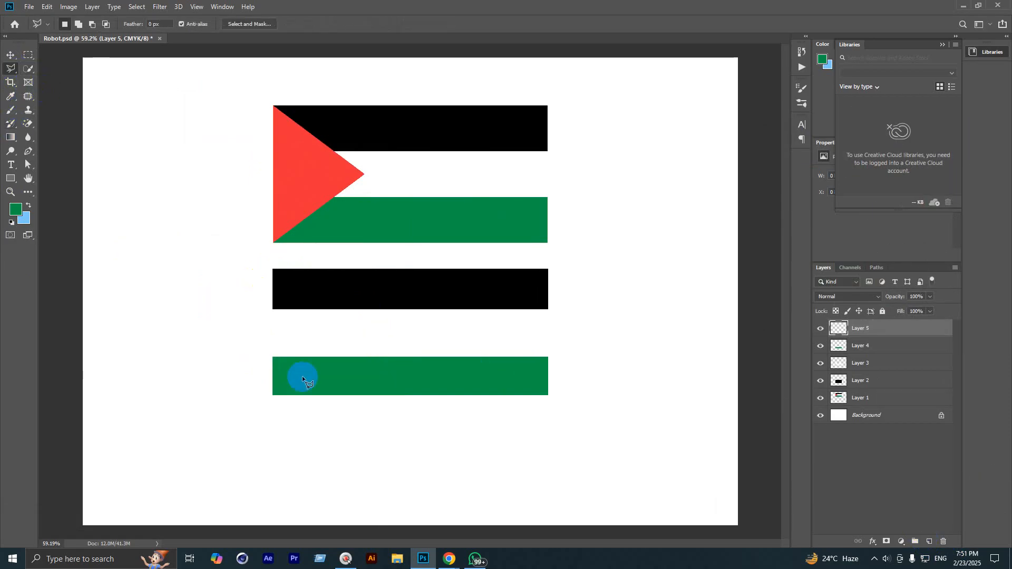
scroll(302, 375, "up", 2)
scroll(291, 362, "down", 1)
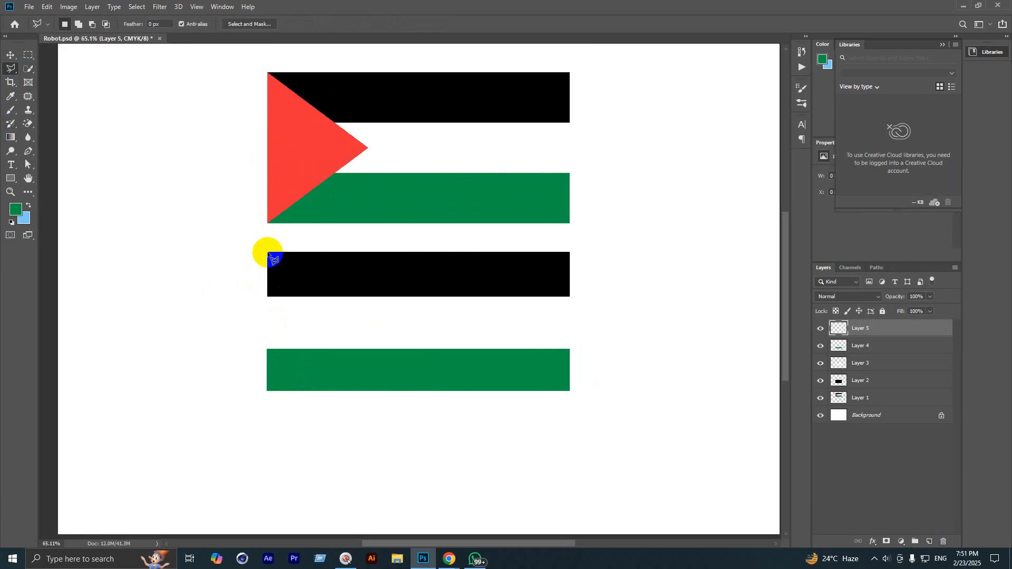
left_click(268, 253)
left_click(267, 391)
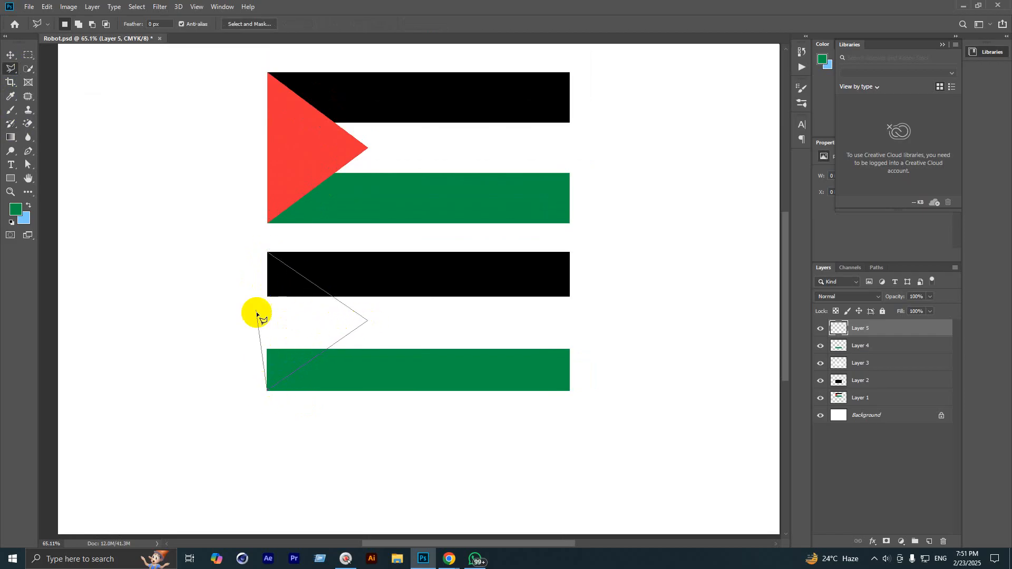
left_click(268, 254)
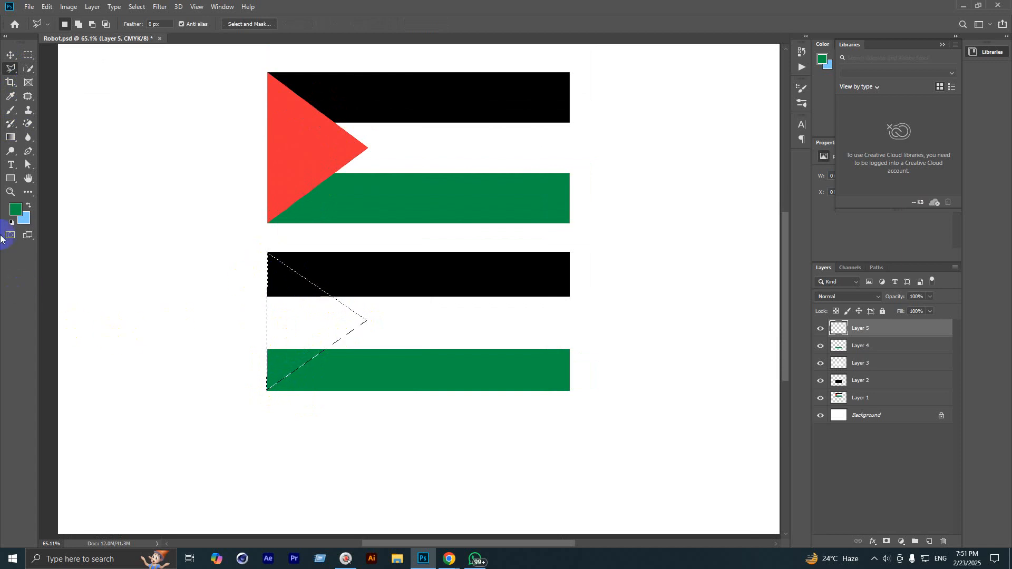
left_click(9, 213)
left_click(283, 188)
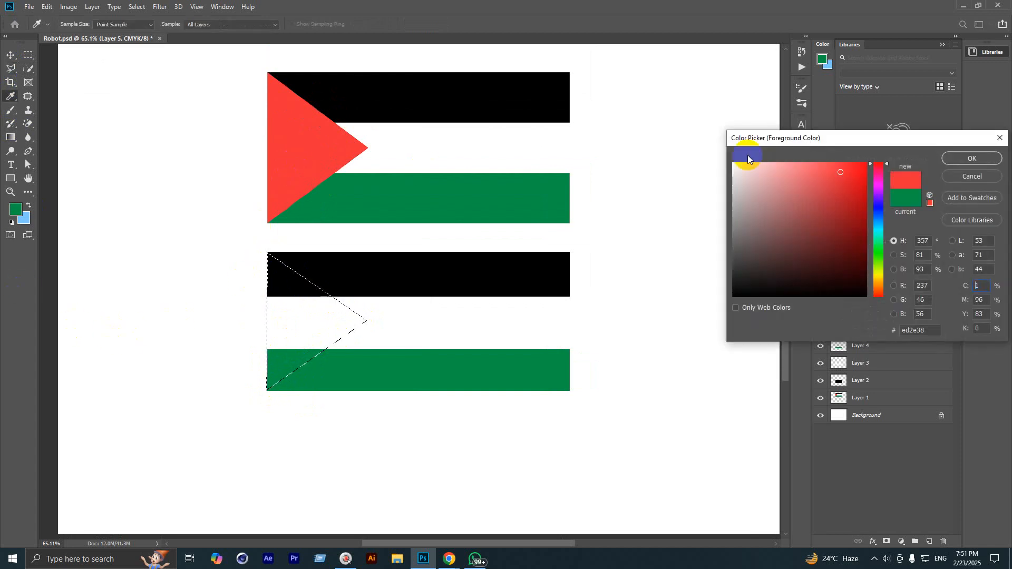
left_click(955, 158)
key("alt+BackSpace")
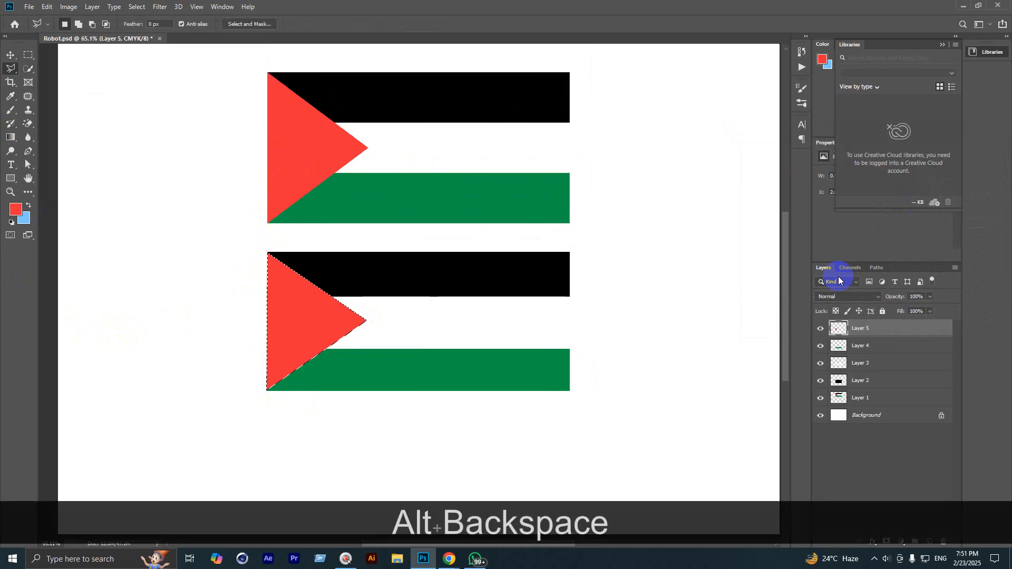
key("ctrl+d")
Step: Delete Layers 5, 4, 3 and 2 of the rebuilt second flag
scroll(367, 324, "down", 5)
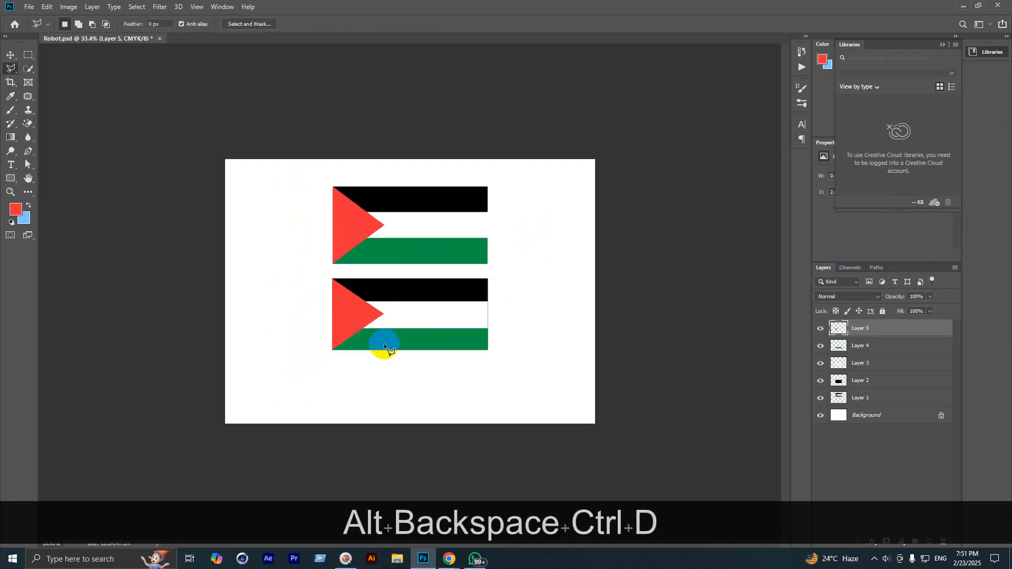
scroll(414, 287, "up", 2)
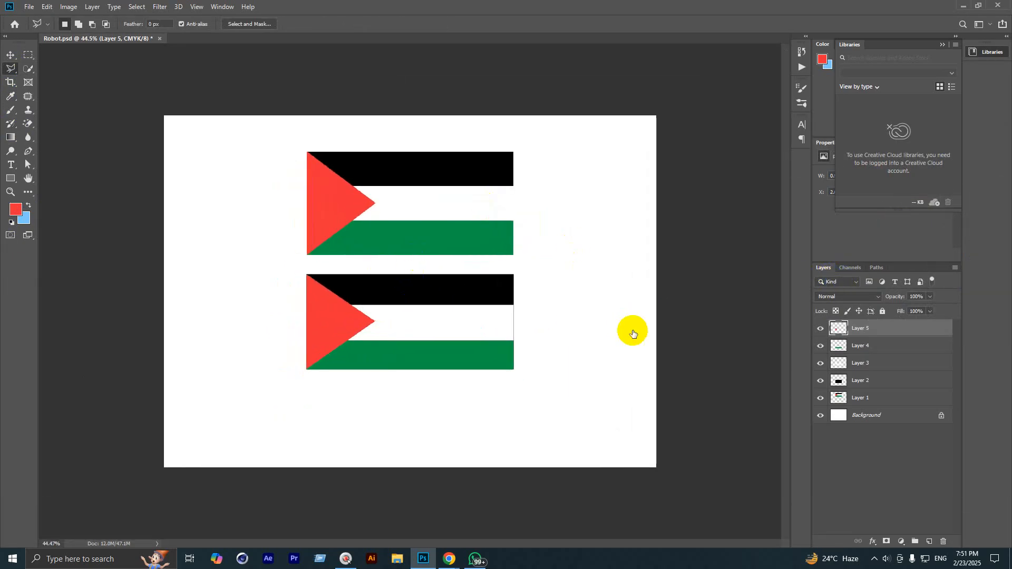
key("BackSpace")
key("BackSpace")
key("BackSpace")
key("BackSpace")
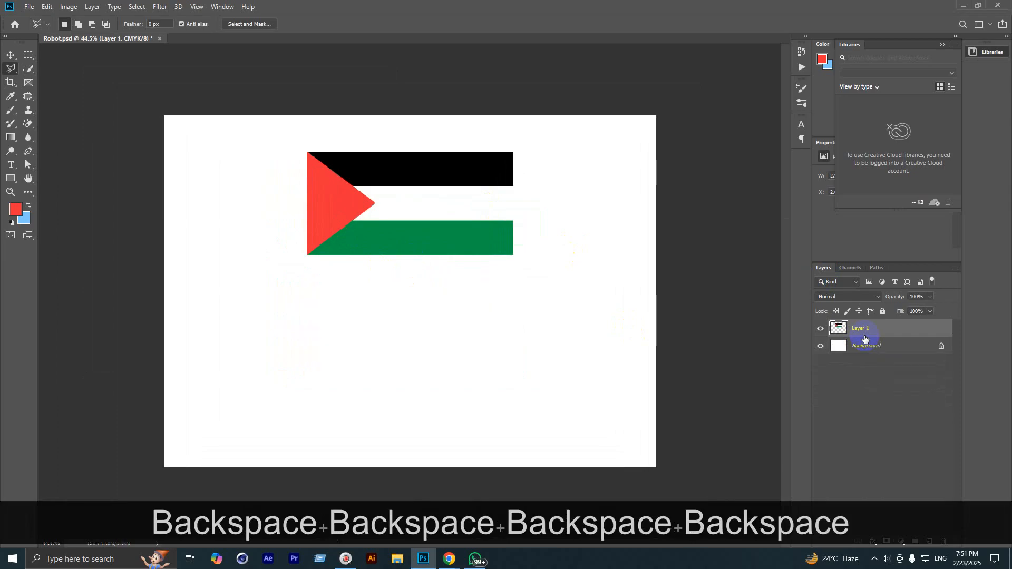
Step: Delete the flag layer, fill the Background light blue, and add a white rectangle on a new layer
key("BackSpace")
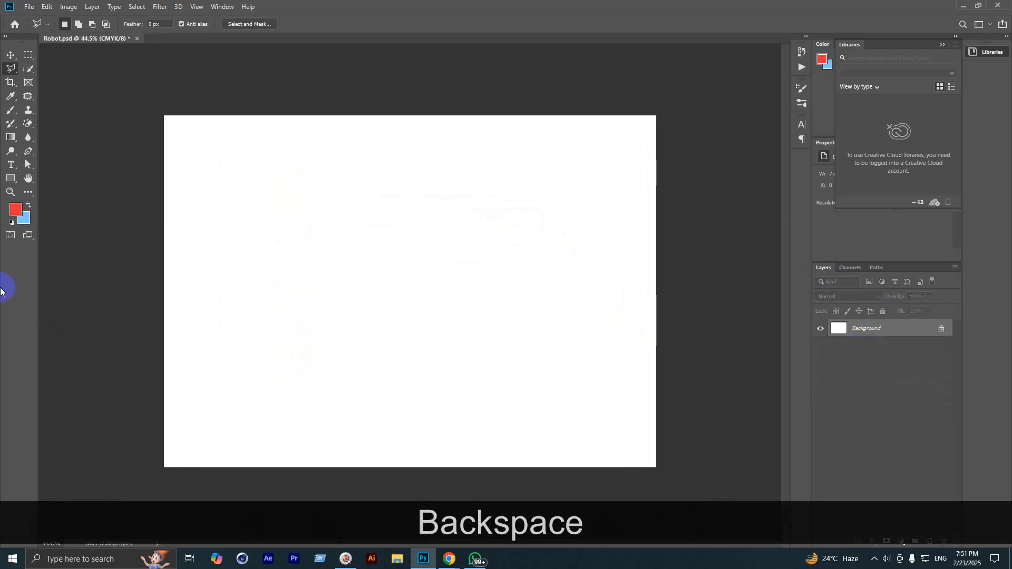
key("alt+BackSpace")
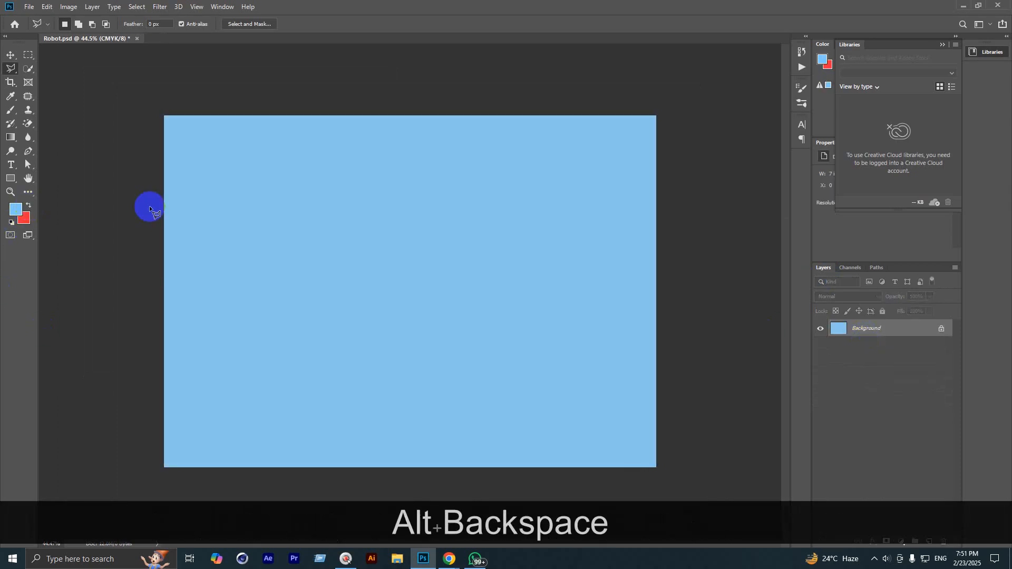
left_click(929, 541)
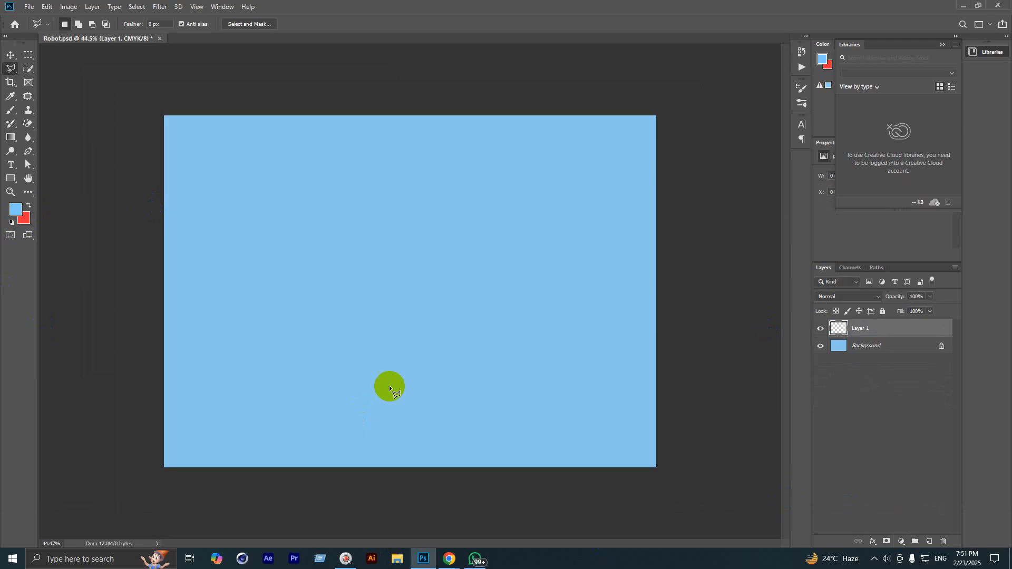
left_click(24, 53)
left_click_drag(248, 204, 569, 356)
key("space")
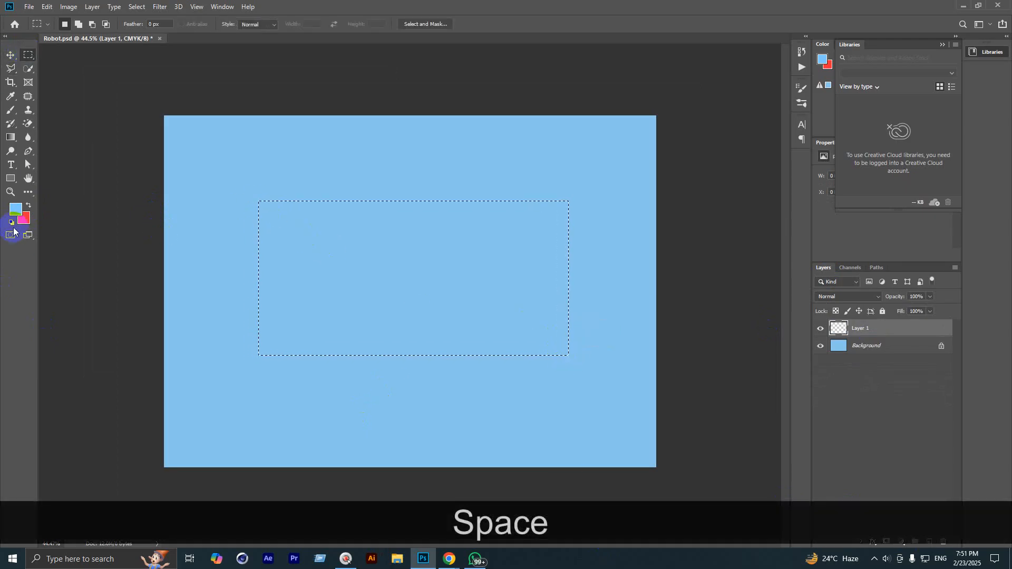
left_click(16, 209)
left_click_drag(740, 226, 721, 160)
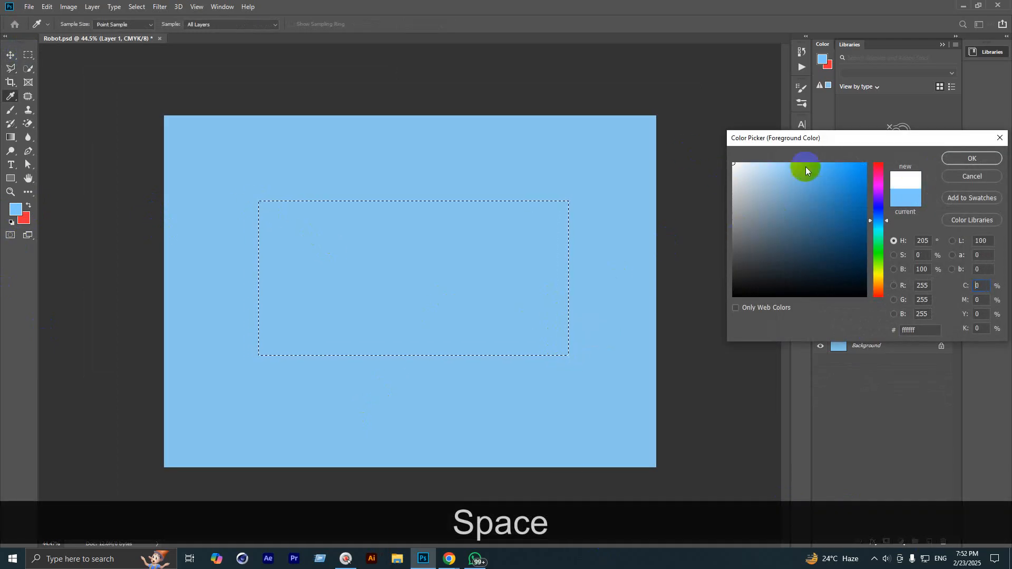
left_click(986, 159)
key("alt+BackSpace")
key("Return")
key("ctrl+d")
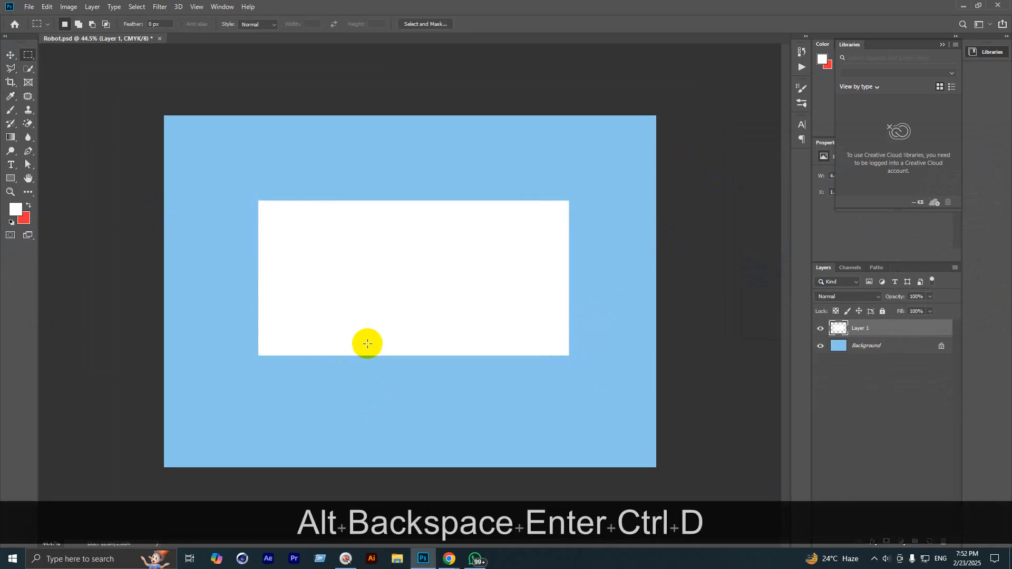
Step: Fill a red horizontal band and a red vertical strip across the white rectangle
scroll(362, 323, "up", 2)
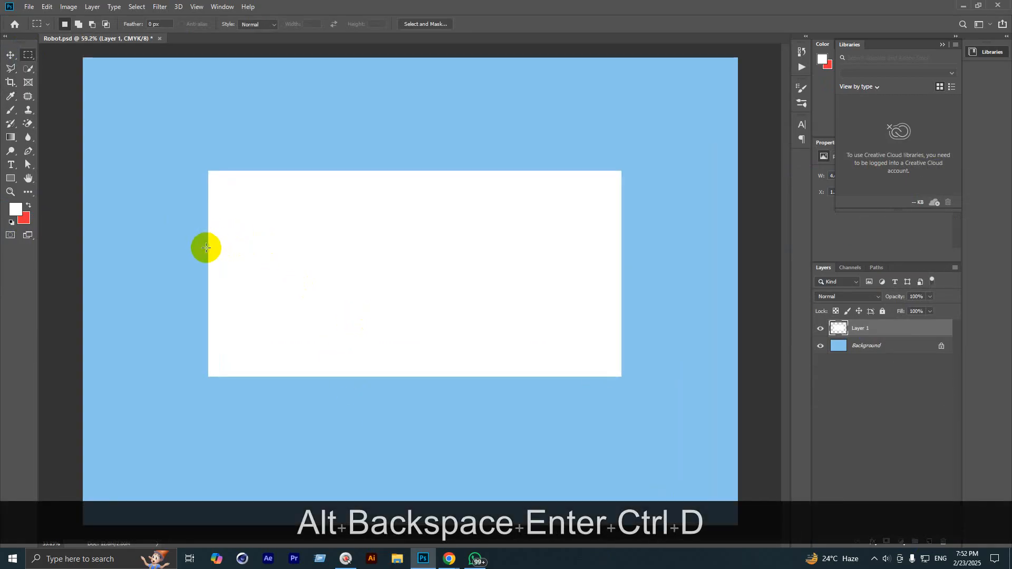
left_click_drag(206, 247, 621, 310)
key("space")
left_click(29, 206)
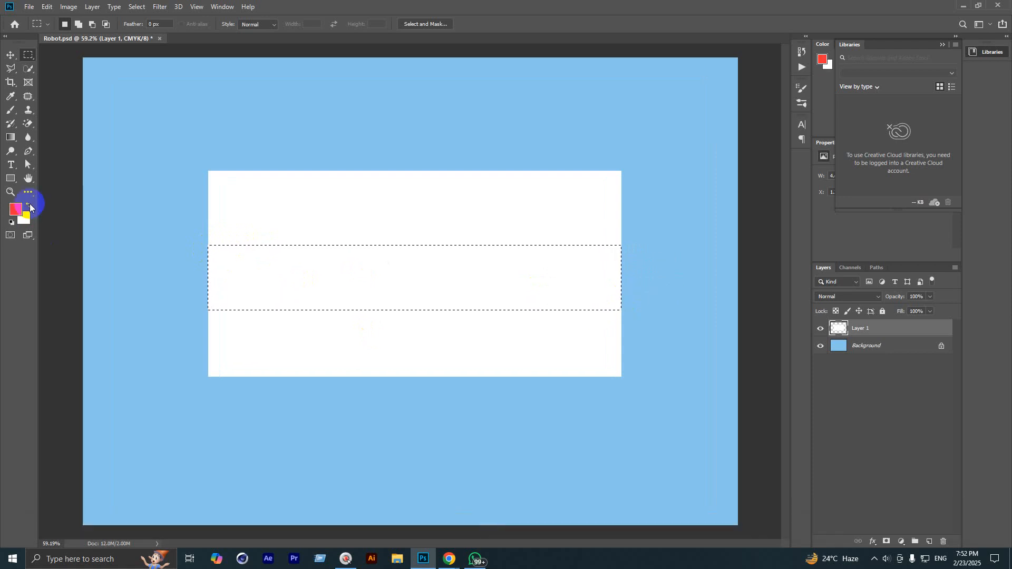
key("alt+BackSpace")
key("ctrl+d")
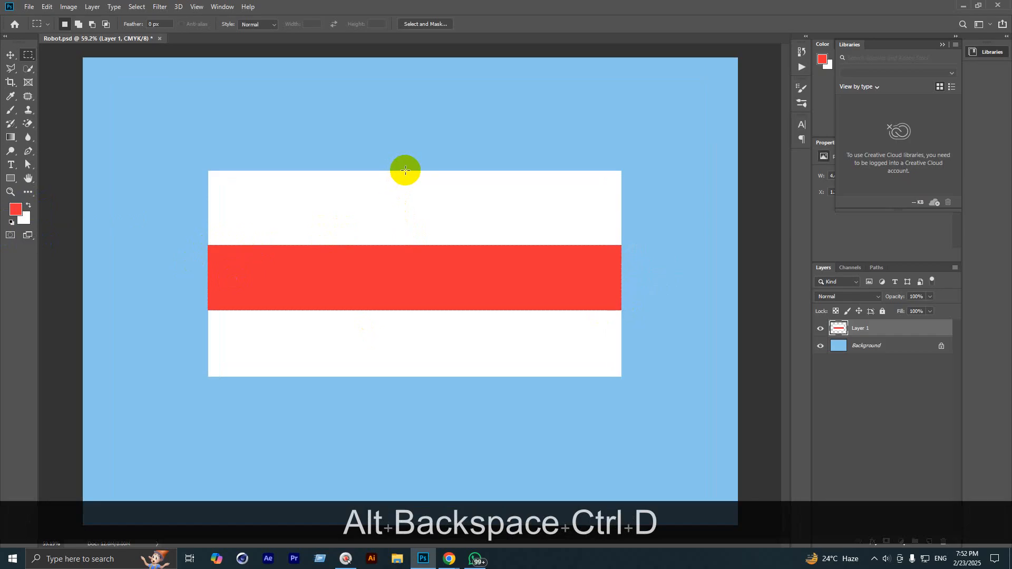
left_click_drag(406, 170, 460, 376)
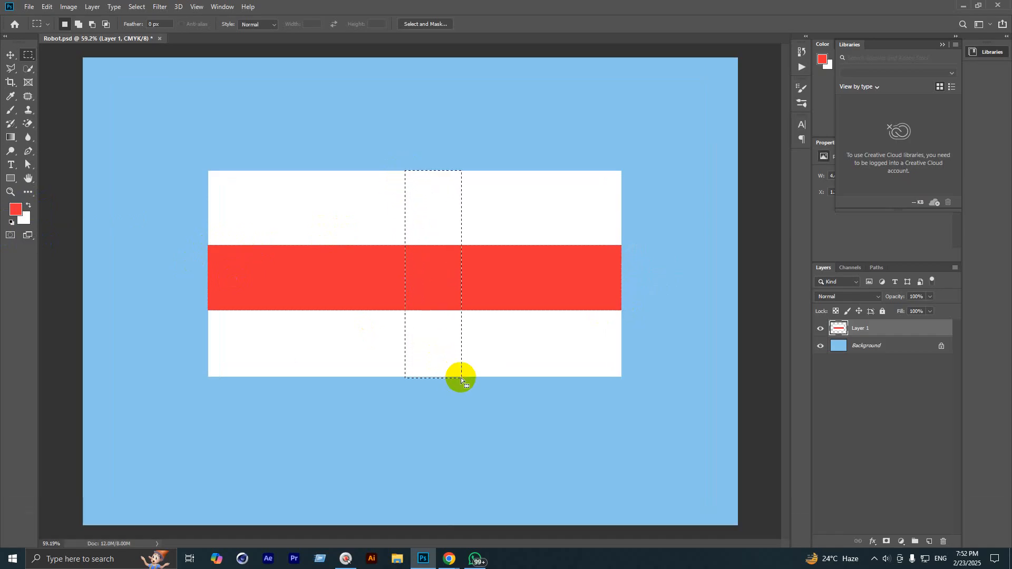
key("alt+BackSpace")
key("ctrl+d")
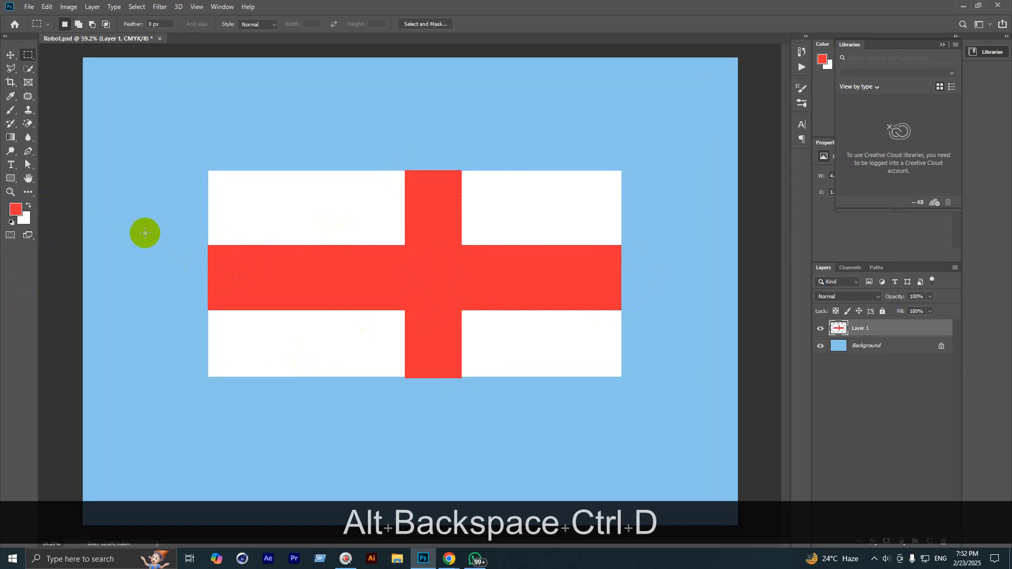
Step: Delete the red-cross flag layer
scroll(412, 233, "down", 2)
scroll(412, 234, "down", 2)
scroll(407, 253, "up", 1)
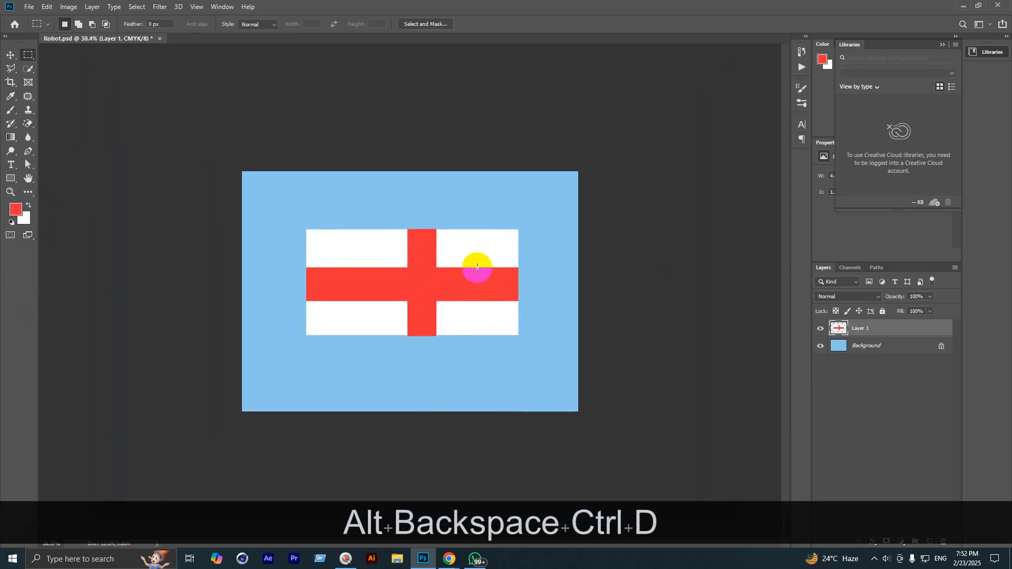
key("BackSpace")
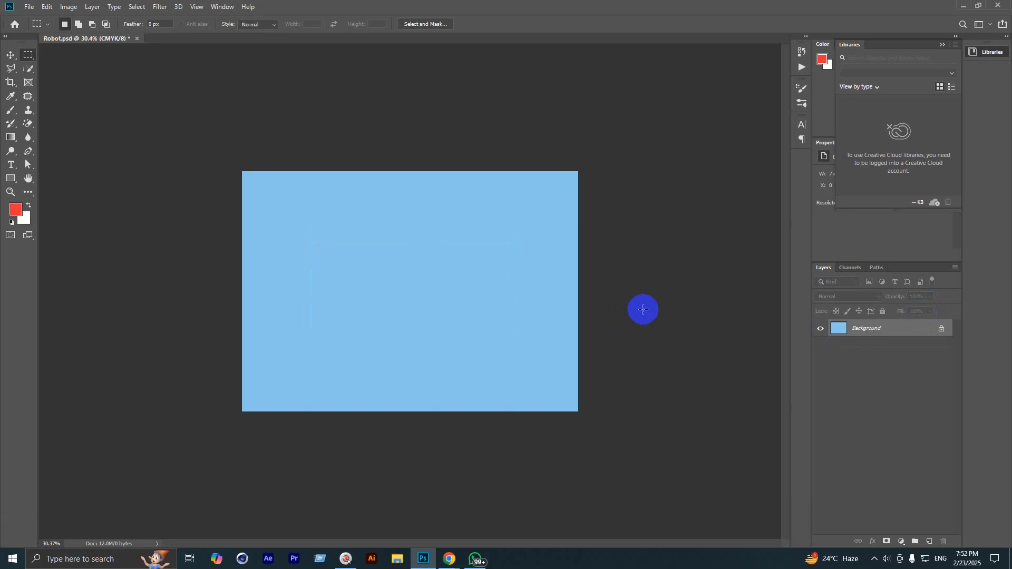
Step: Undo four times and redo four times through History to reach the blank white Background
key("ctrl+z")
key("ctrl+z")
key("ctrl+z")
key("ctrl+z")
key("ctrl+z")
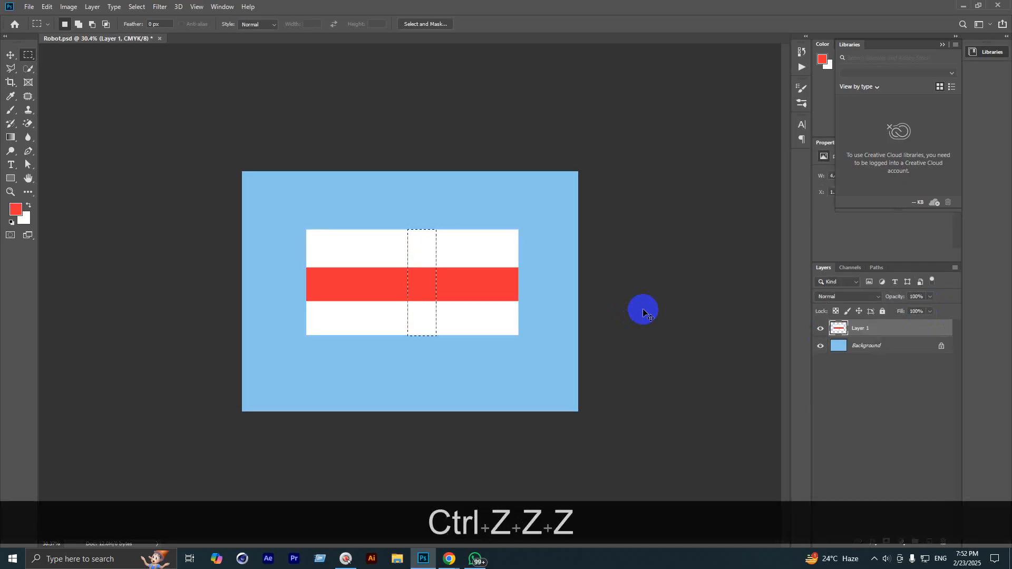
key("ctrl+z")
key("ctrl+z")
key("ctrl+z")
key("ctrl+z")
key("ctrl+z")
key("ctrl+z")
key("ctrl+z")
key("ctrl+z")
key("ctrl+z")
key("ctrl+z")
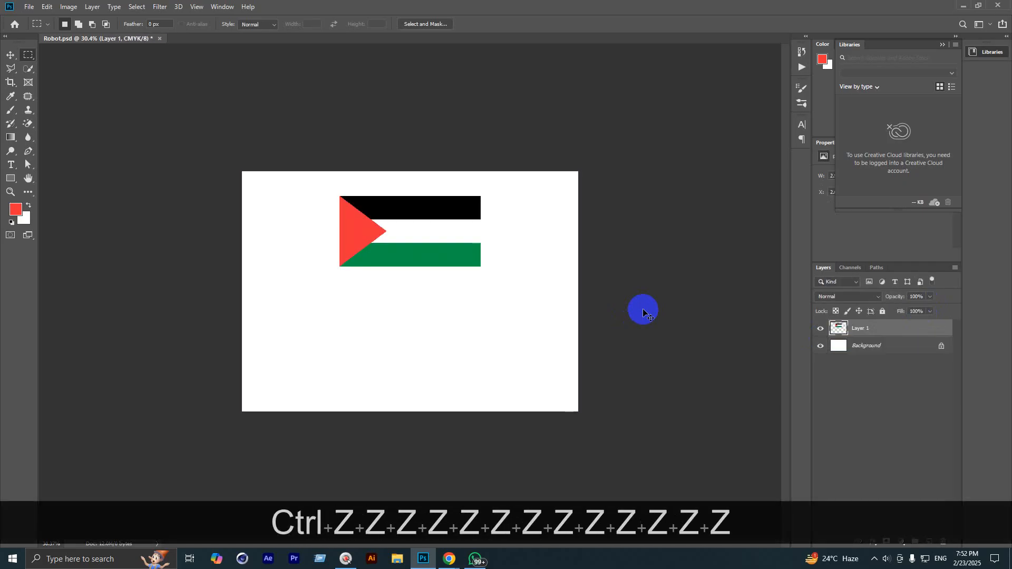
key("ctrl+z")
key("ctrl+z")
key("ctrl+z")
key("ctrl+z")
key("ctrl+z")
key("ctrl+z")
key("ctrl+z")
key("ctrl+z")
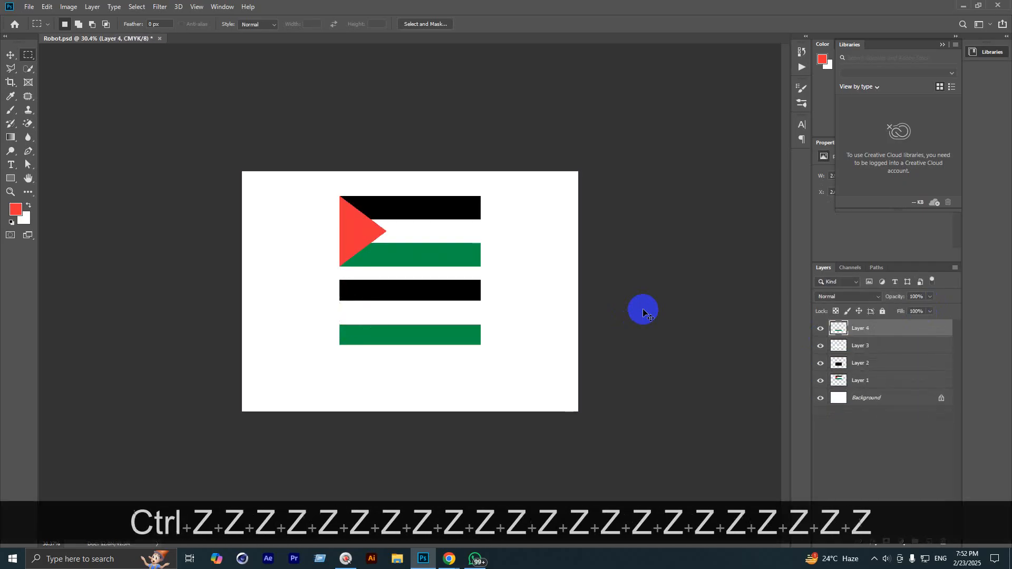
key("ctrl+z")
key("ctrl+z")
key("ctrl+z")
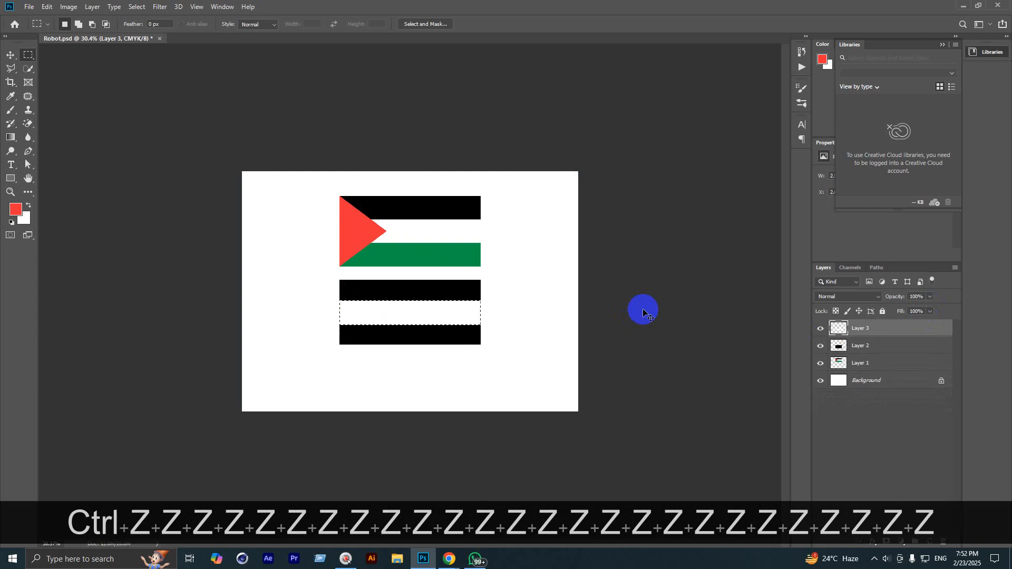
key("ctrl+shift+z")
key("ctrl+shift+z")
key("ctrl+shift+z")
key("ctrl+shift+z")
key("ctrl+shift+z")
key("ctrl+shift+z")
key("ctrl+shift+z")
key("ctrl+shift+z")
key("ctrl+shift+z")
key("ctrl+shift+z")
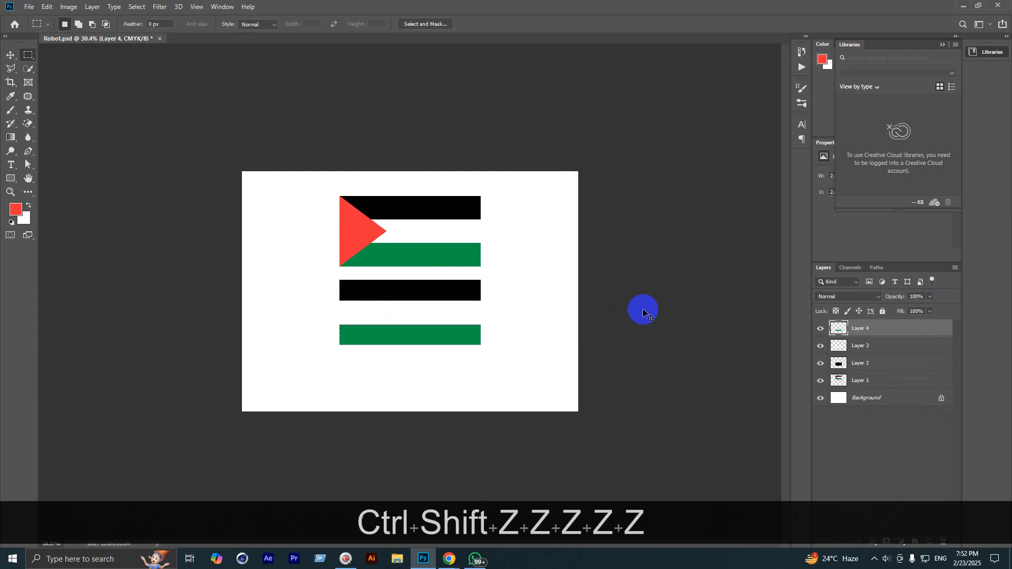
key("ctrl+shift+z")
key("ctrl+shift+z")
key("ctrl+shift+z")
key("ctrl+shift+z")
key("ctrl+shift+z")
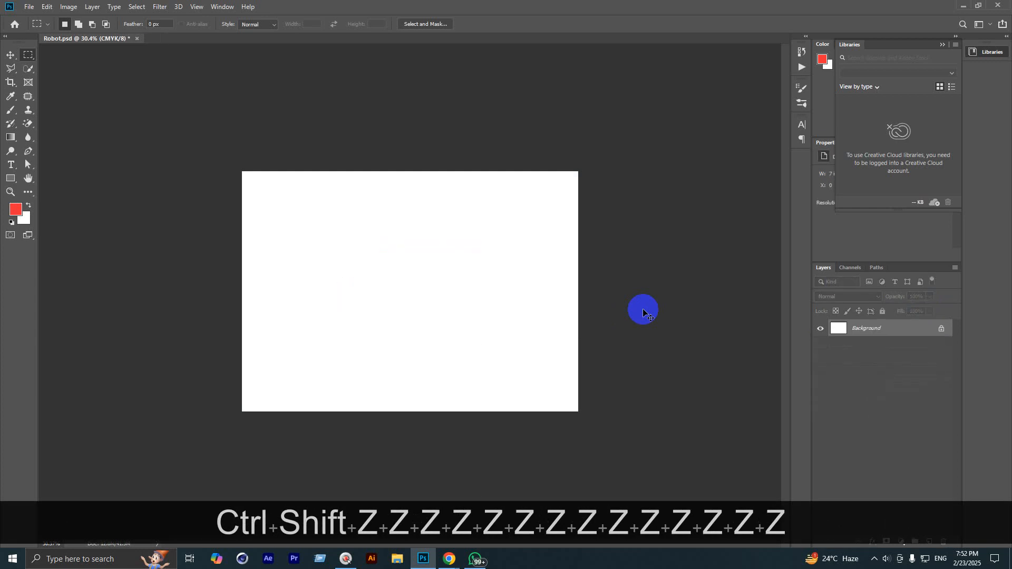
key("ctrl+shift+z")
key("ctrl+shift+z")
key("ctrl+shift+z")
key("ctrl+shift+z")
key("ctrl+shift+z")
key("ctrl+shift+z")
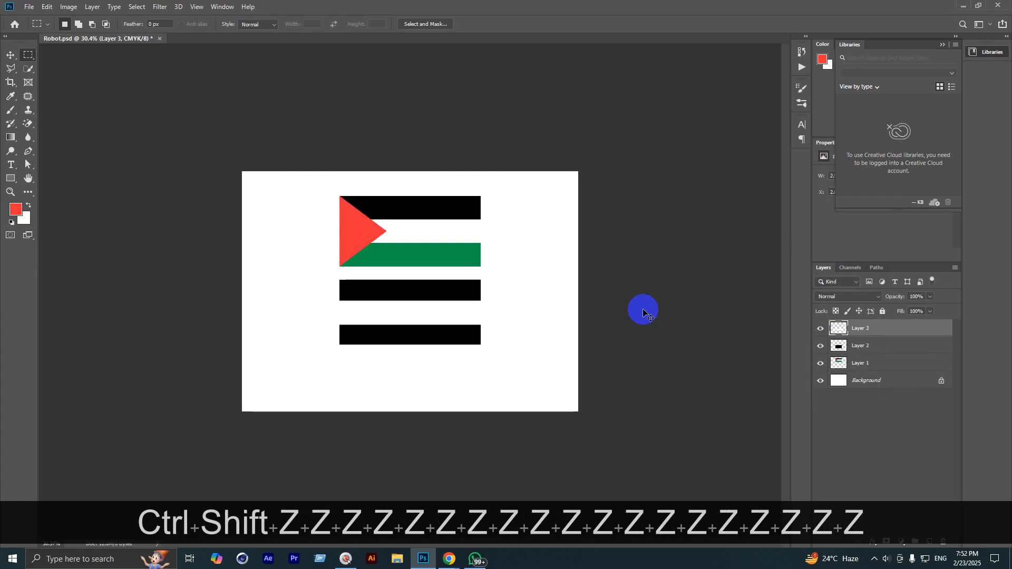
key("ctrl+shift+z")
key("ctrl+shift+z")
key("ctrl+shift+z")
key("ctrl+shift+z")
key("ctrl+shift+z")
key("ctrl+shift+z")
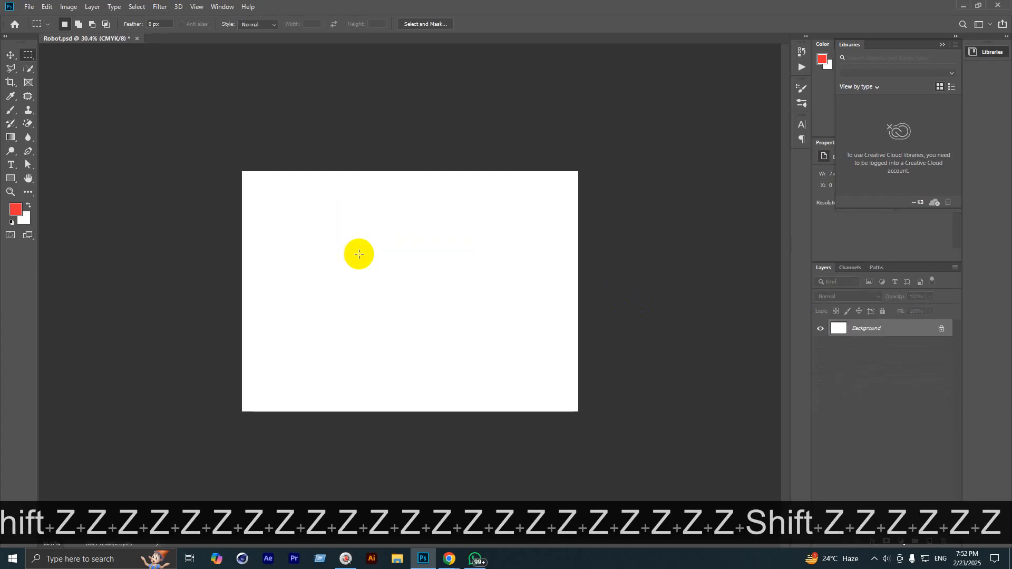
scroll(346, 254, "up", 5)
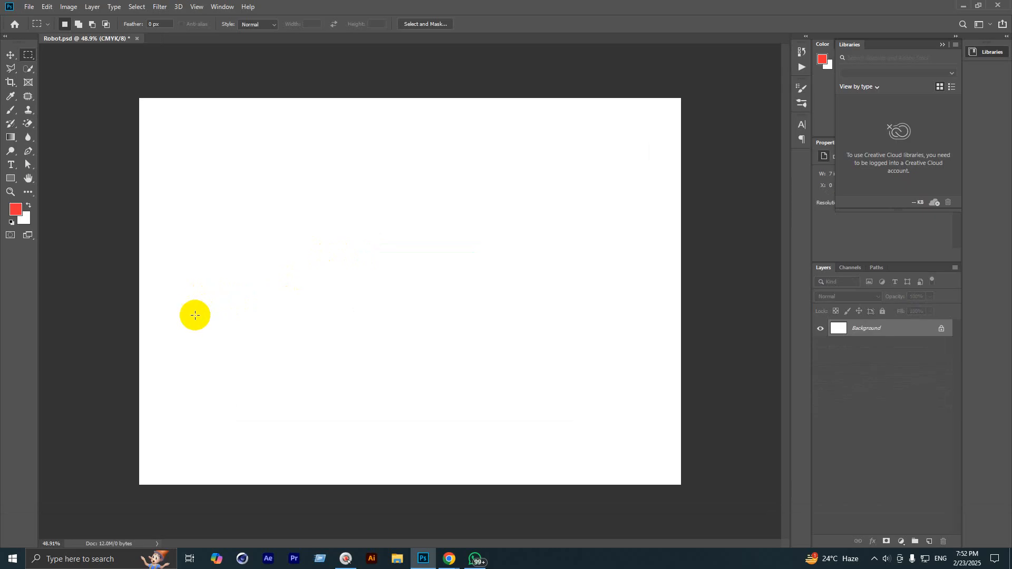
scroll(324, 311, "down", 1)
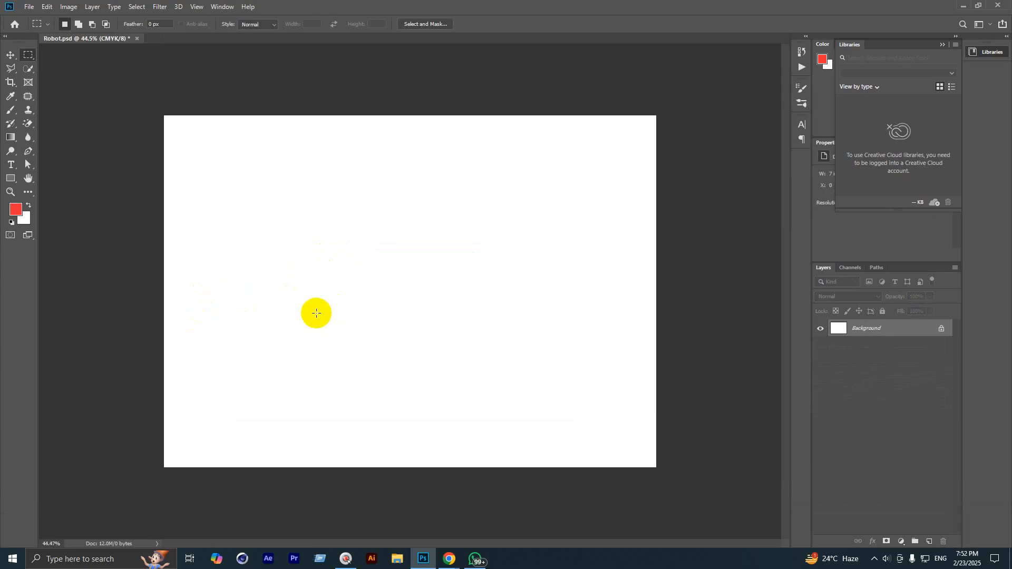
Step: Add a new layer and lasso a wavy hill outline across the lower canvas
left_click(10, 55)
scroll(204, 423, "up", 1)
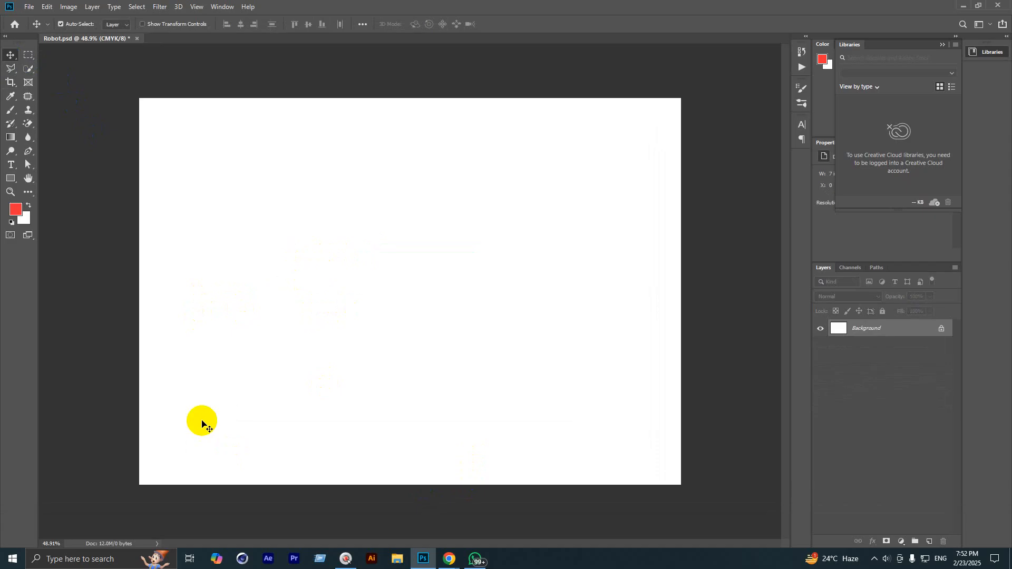
right_click(10, 74)
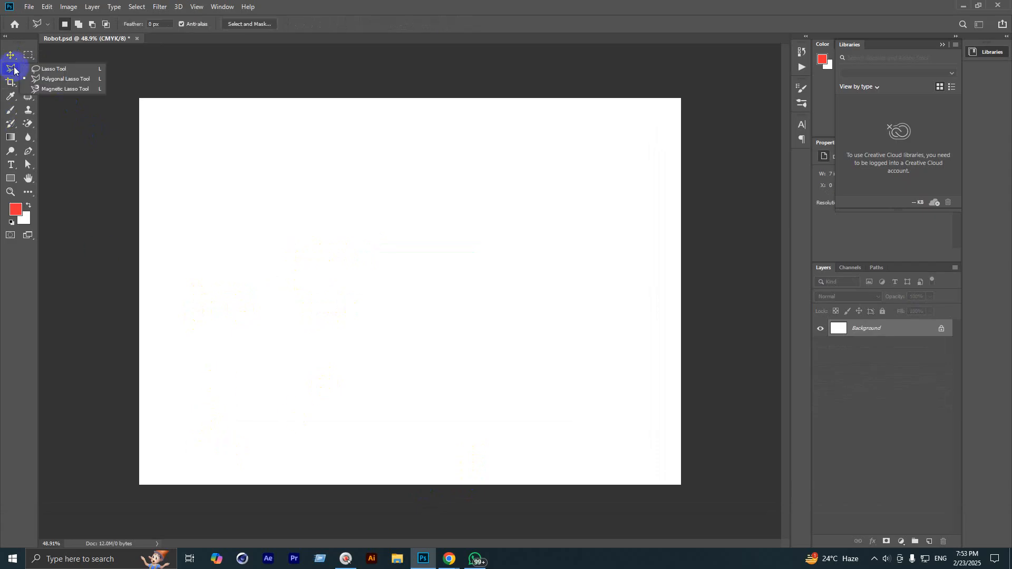
left_click(47, 68)
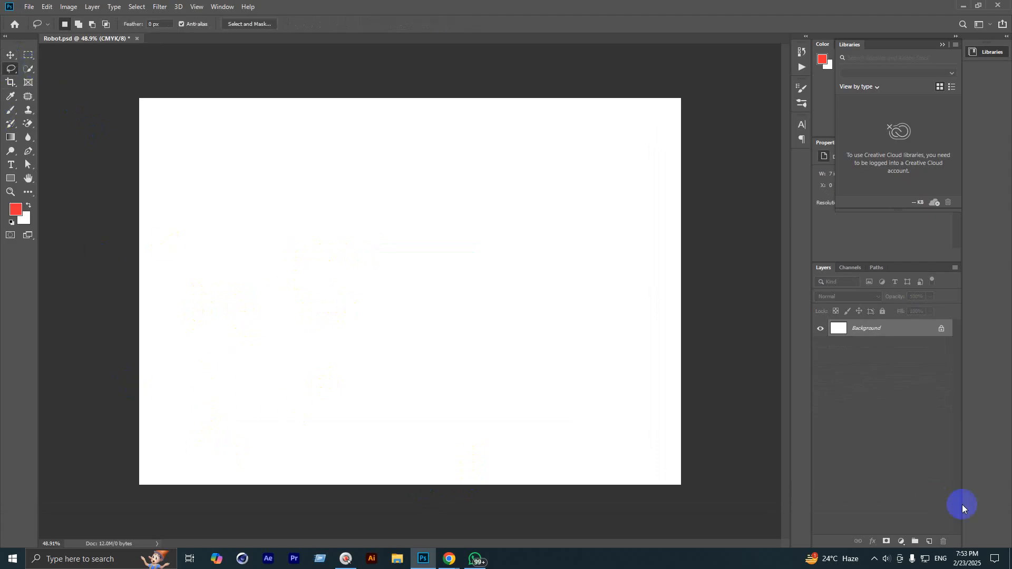
left_click(930, 542)
mouse_move(136, 384)
left_mouse_down()
mouse_move(217, 350)
mouse_move(459, 319)
mouse_move(508, 296)
mouse_move(570, 291)
mouse_move(693, 259)
mouse_move(689, 504)
mouse_move(600, 522)
mouse_move(114, 515)
left_mouse_up()
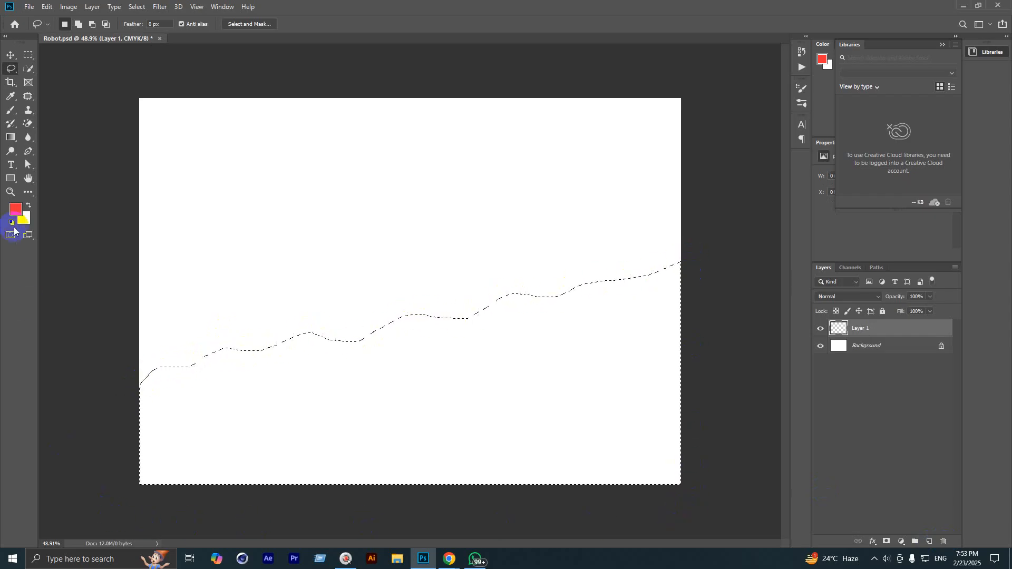
Step: Fill the hill outline with dark green and deselect it
left_click(16, 210)
left_click(878, 252)
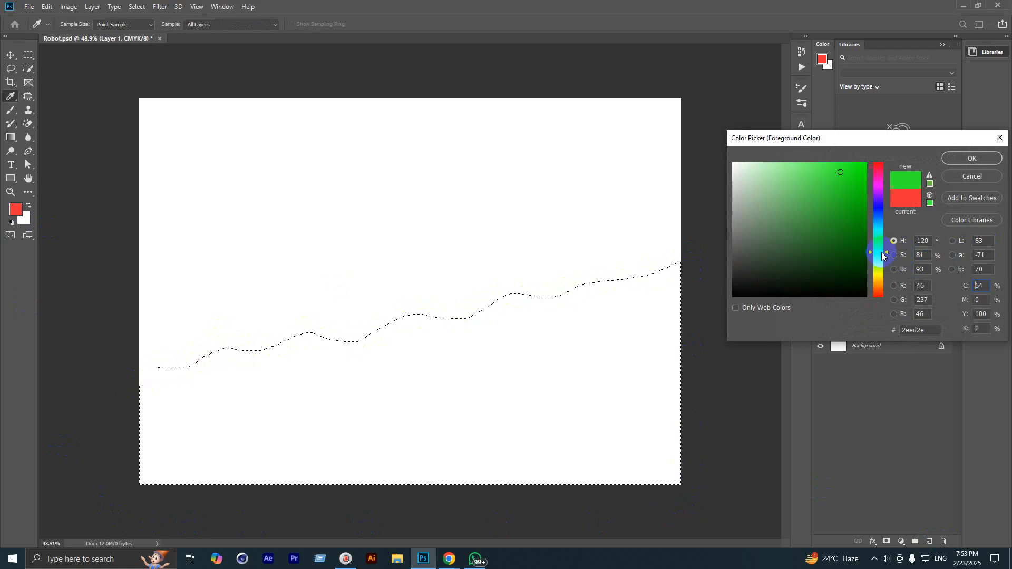
left_click(859, 228)
left_click(960, 157)
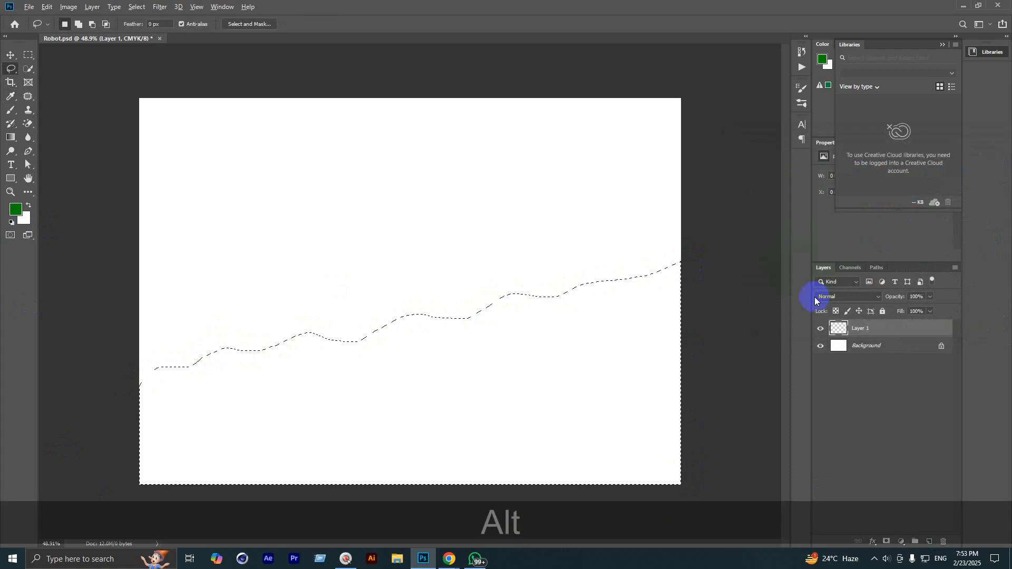
key("alt+BackSpace")
key("ctrl+d")
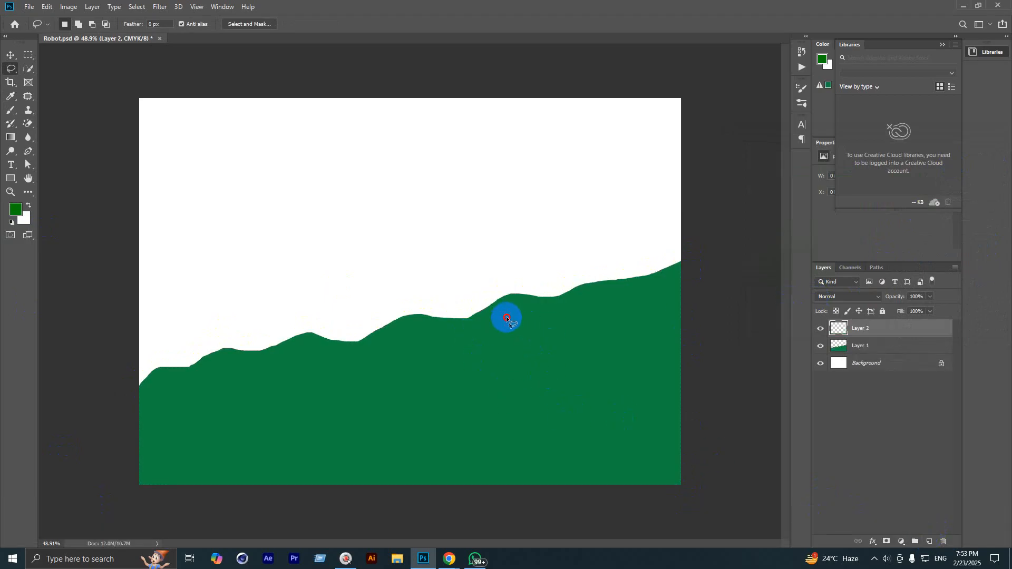
left_click_drag(496, 272, 469, 262)
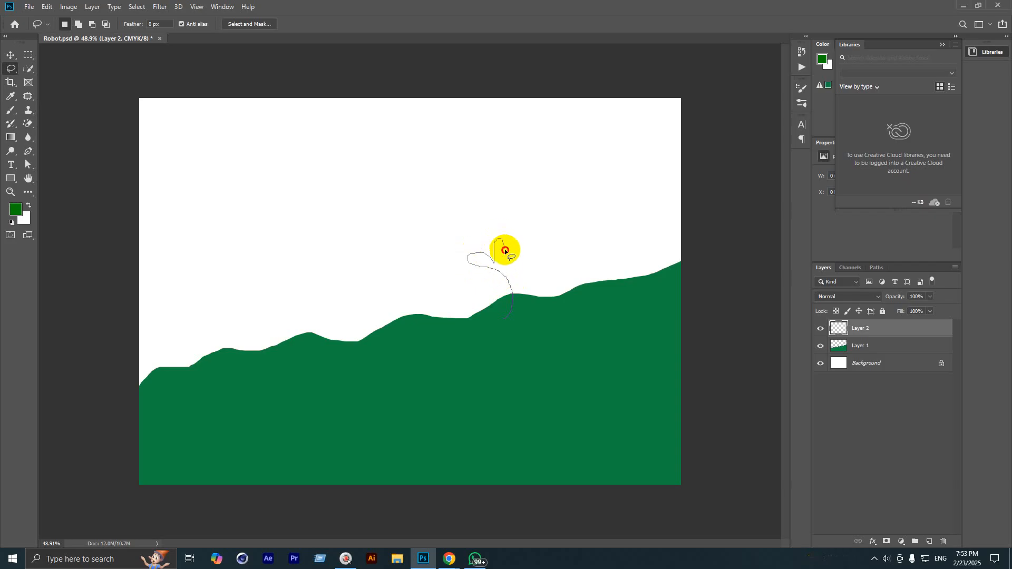
Step: Trace and fill a green plant on the hill, then Alt-drag copies to make five plants
mouse_move(505, 260)
left_mouse_down()
mouse_move(520, 237)
mouse_move(526, 372)
left_mouse_up()
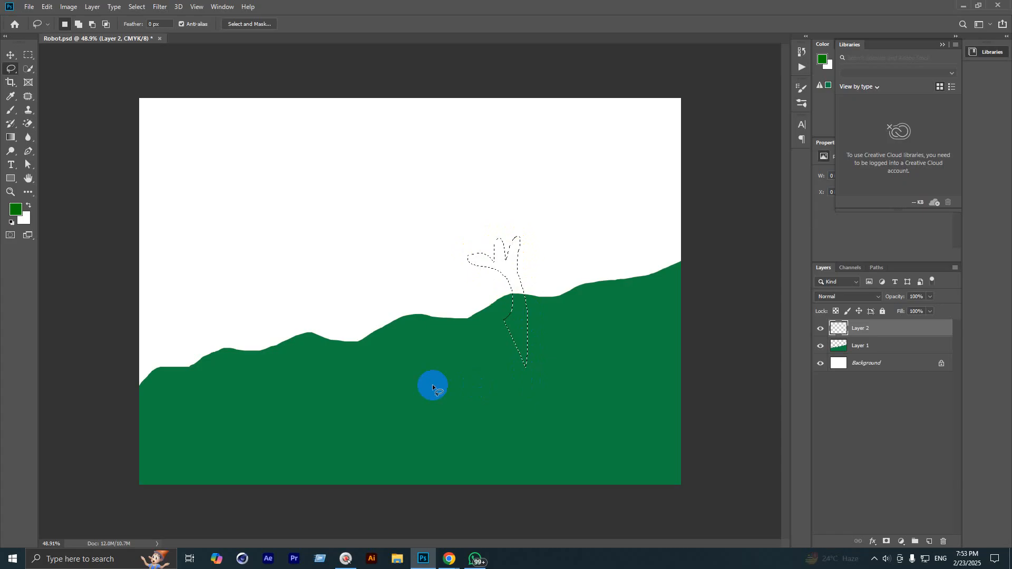
key("alt+BackSpace")
key("ctrl+d")
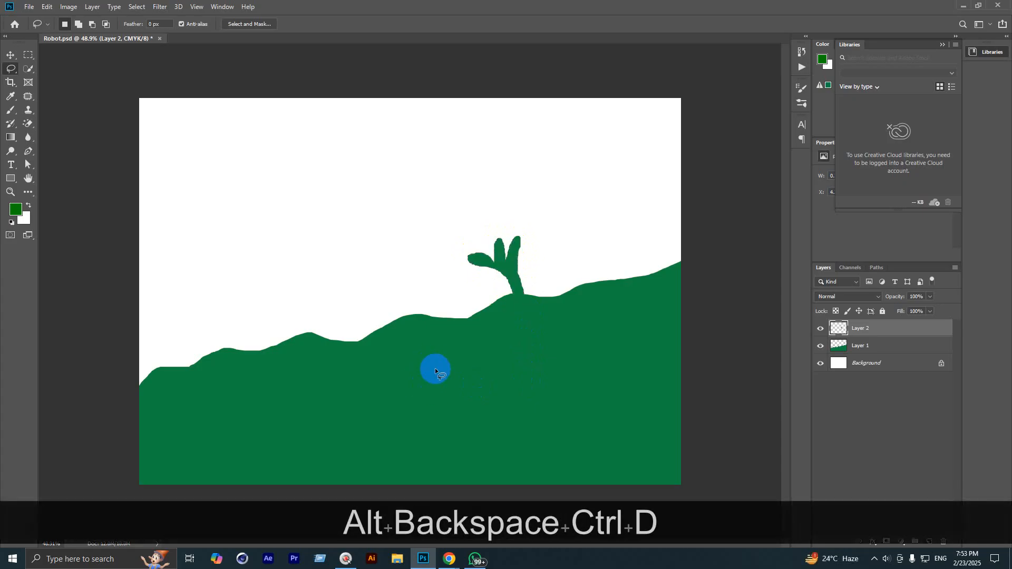
scroll(410, 291, "down", 2)
left_click(10, 55)
left_click_drag(470, 272, 533, 257)
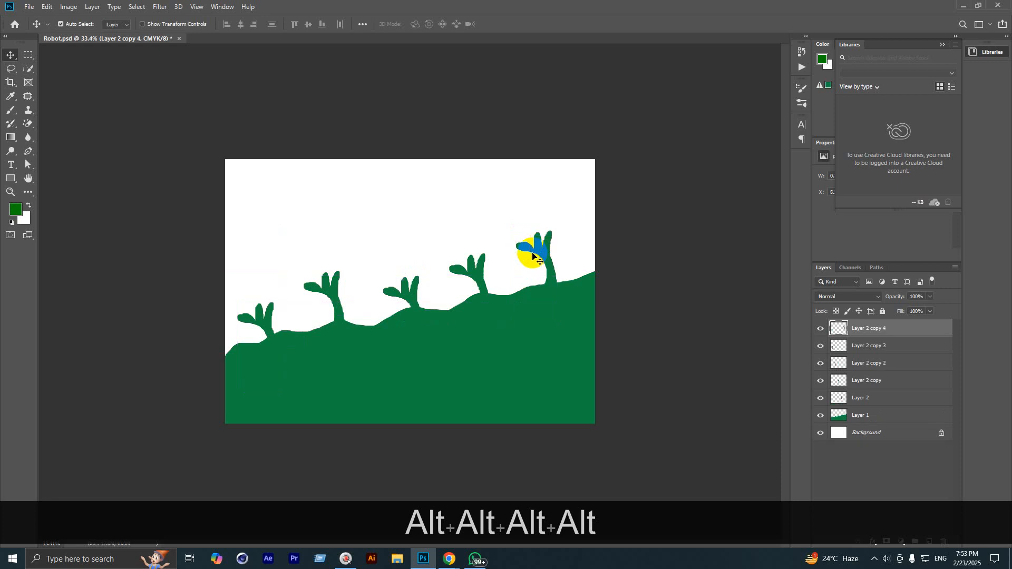
scroll(531, 265, "down", 2)
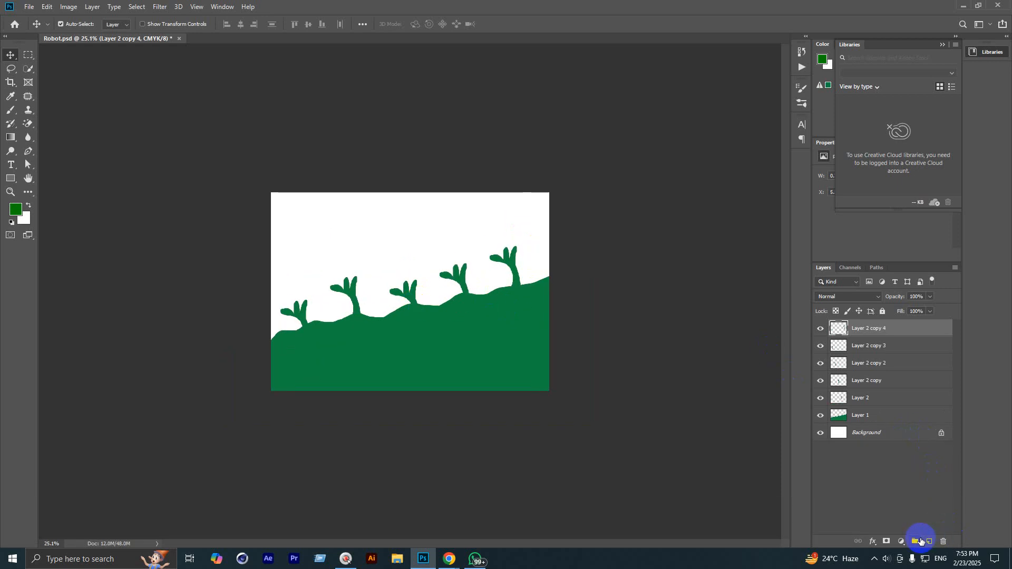
Step: On a new layer, pan to the upper-left sky and lasso a bird shape
left_click(923, 541)
scroll(408, 273, "up", 1)
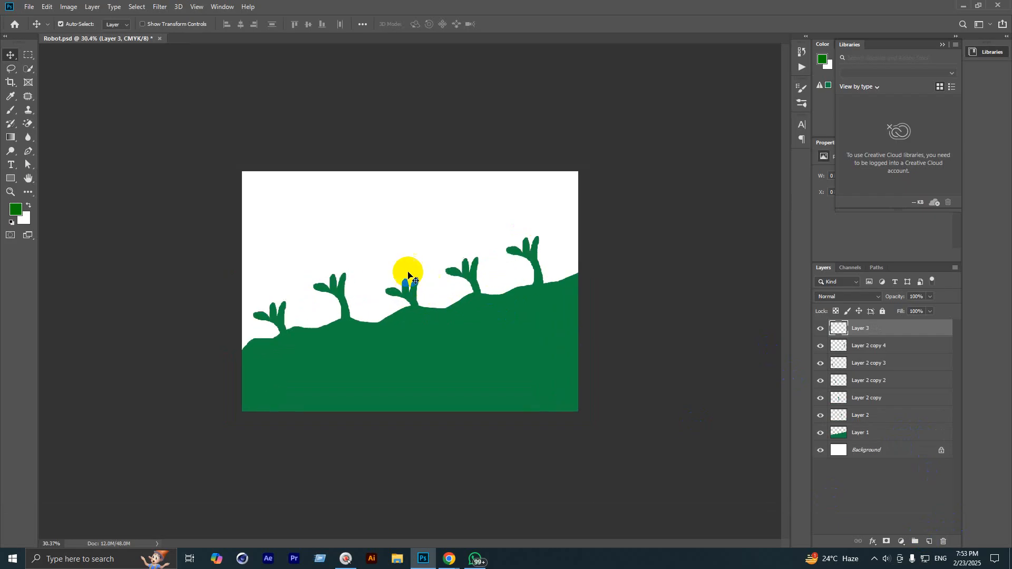
scroll(408, 273, "up", 2)
left_click(11, 70)
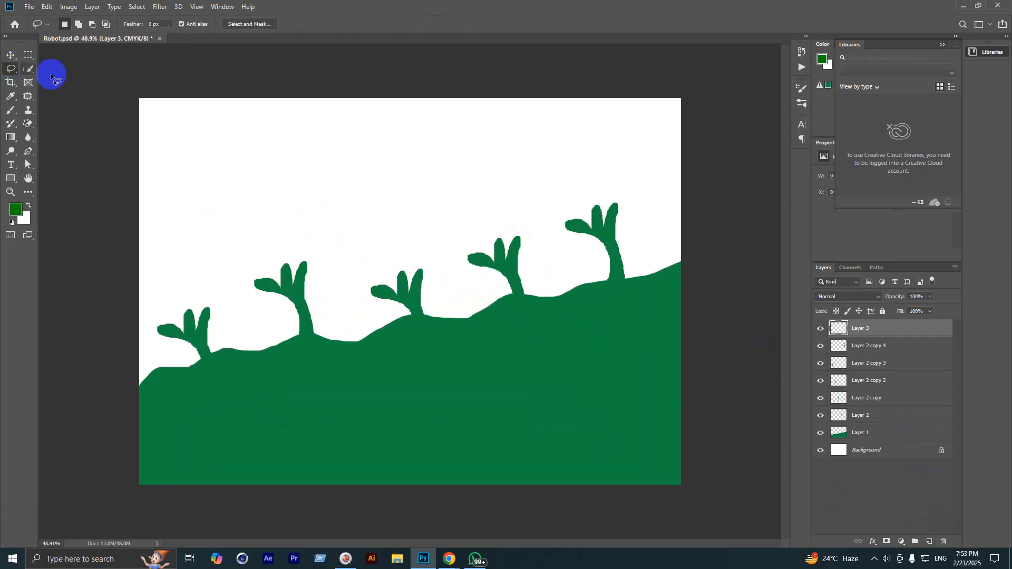
scroll(128, 97, "up", 3)
key("space")
left_click_drag(148, 141, 227, 195)
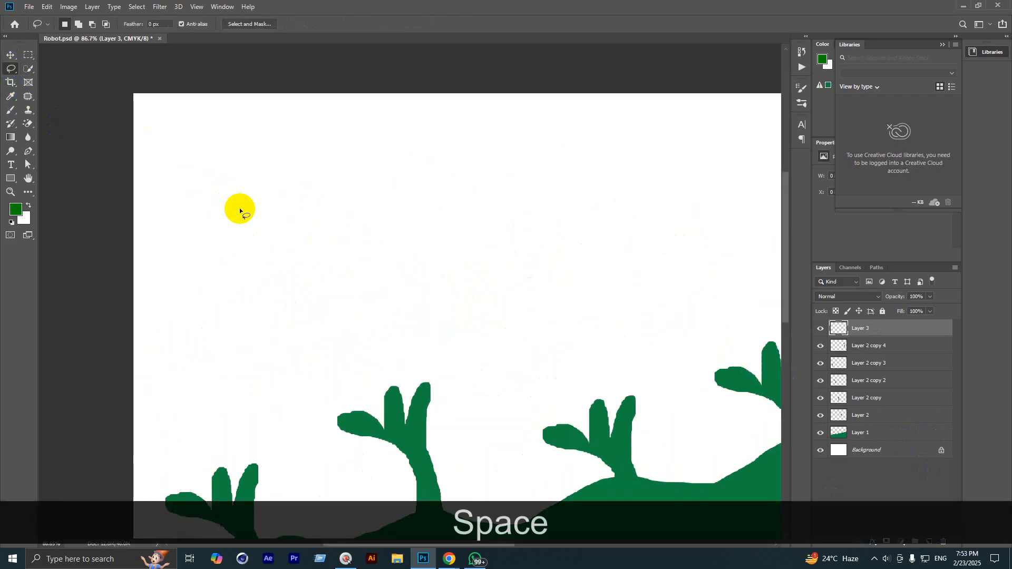
scroll(243, 232, "up", 7)
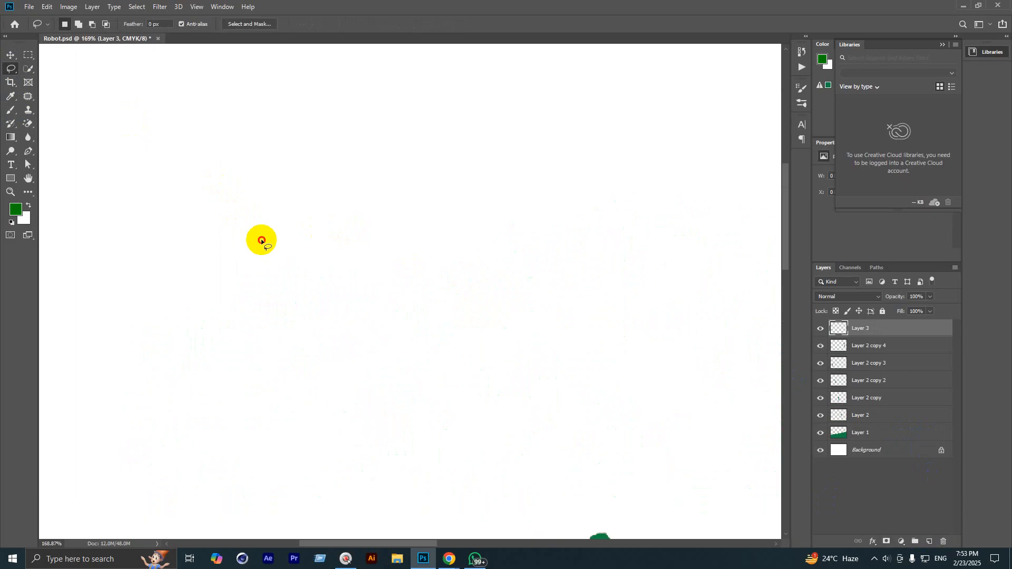
mouse_move(261, 240)
left_mouse_down()
mouse_move(289, 215)
mouse_move(305, 189)
left_mouse_up()
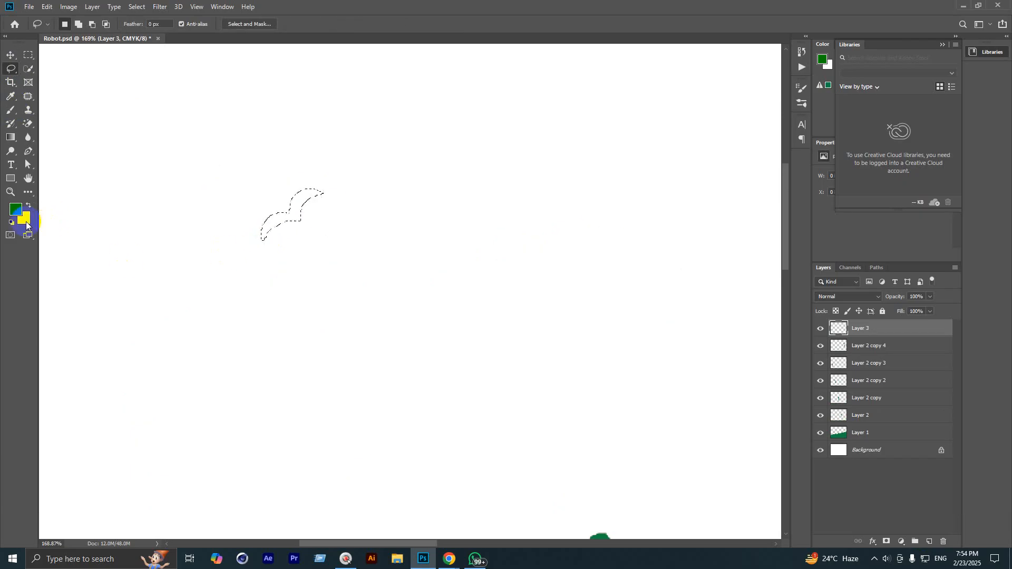
Step: Fill the bird black, deselect, and Alt-drag copies into a flock of six
key("alt+BackSpace")
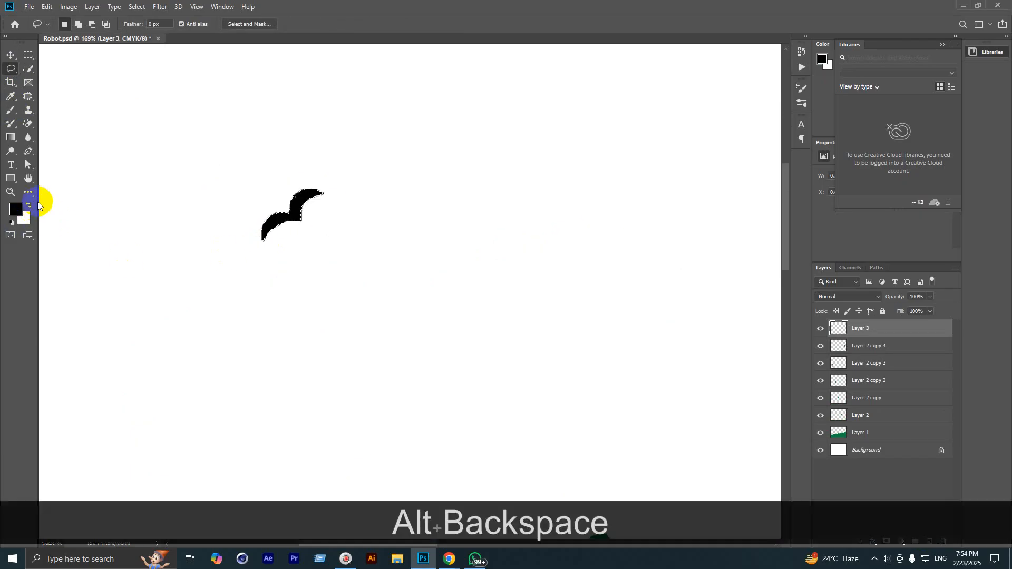
key("ctrl+d")
scroll(337, 185, "down", 5)
scroll(314, 202, "down", 2)
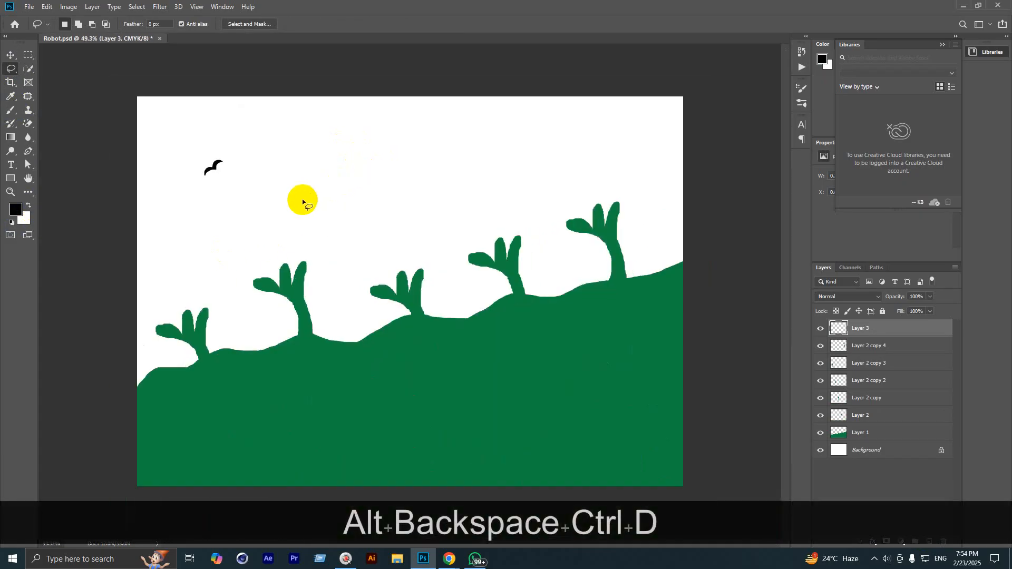
key("v")
scroll(180, 158, "up", 1)
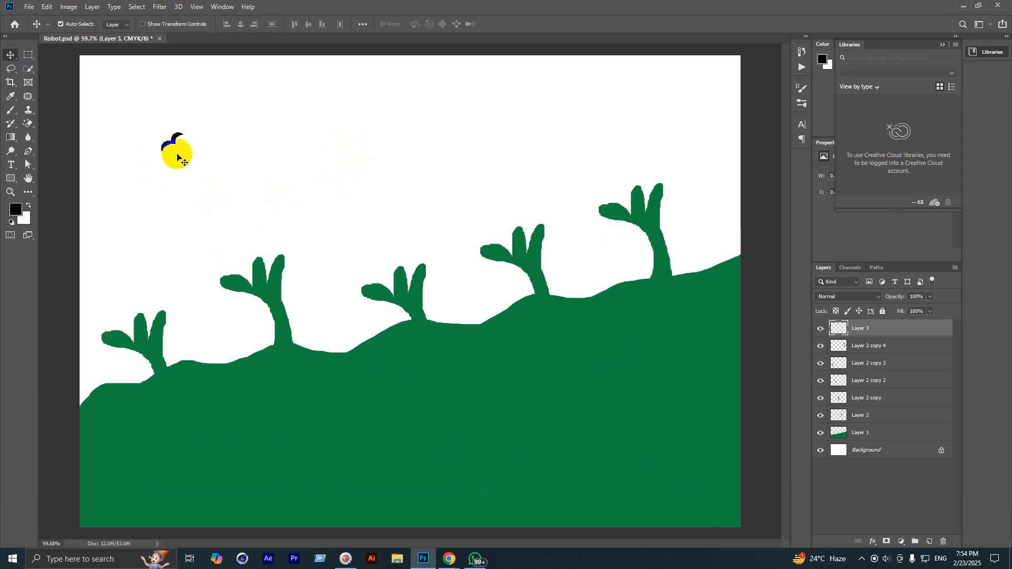
left_click_drag(175, 135, 208, 147, "alt")
scroll(156, 153, "down", 3, "alt")
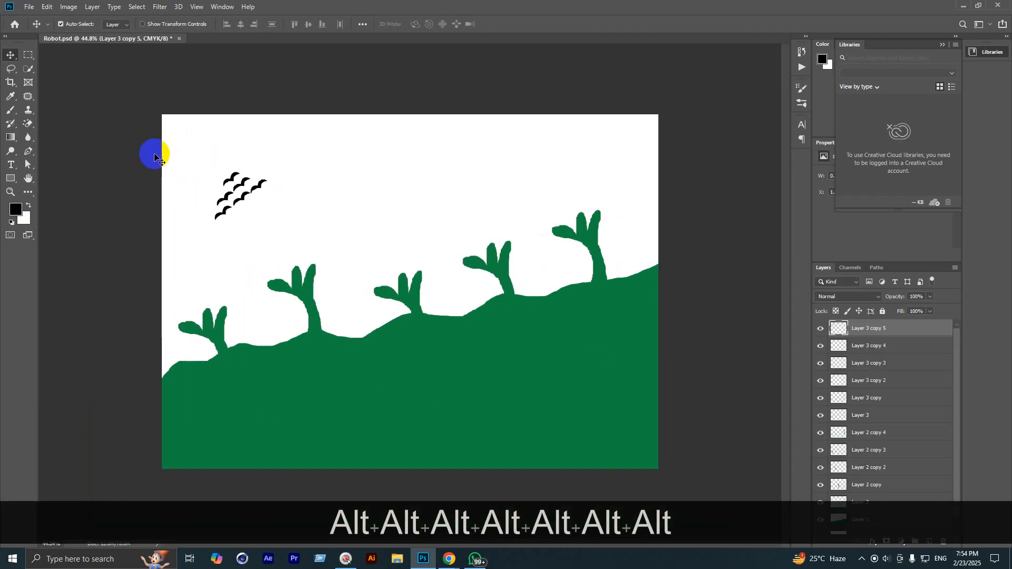
scroll(154, 156, "up", 1, "alt")
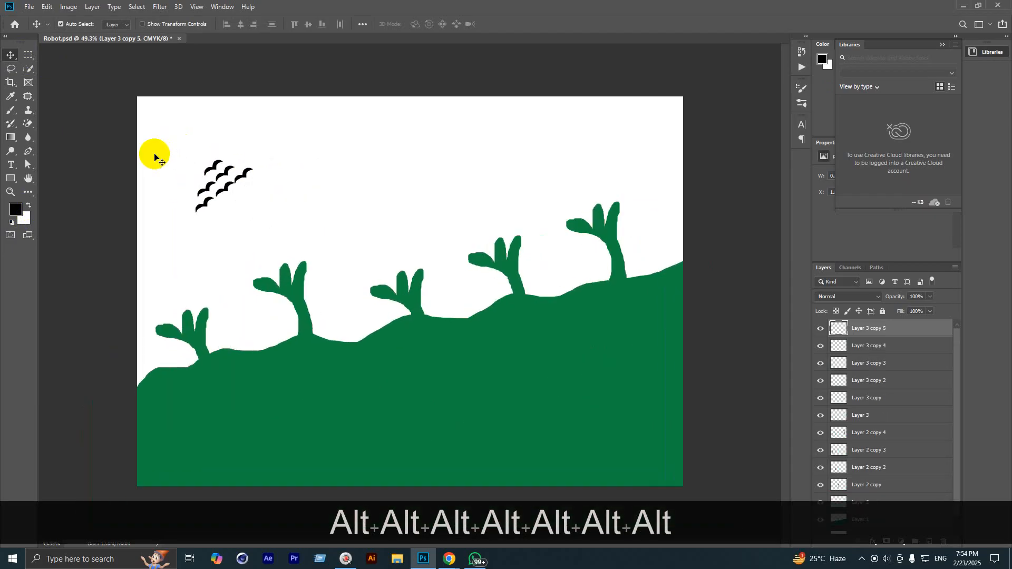
Step: Lasso a cloud in the top-left corner and fill it with sky blue #0fa7ff
left_click(11, 69)
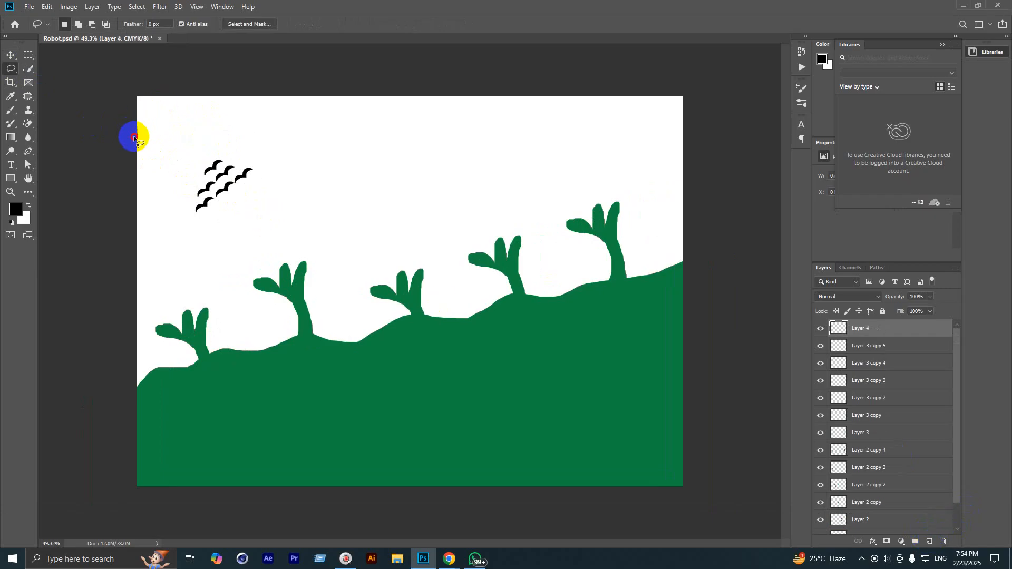
mouse_move(189, 131)
left_mouse_down()
mouse_move(212, 83)
mouse_move(176, 74)
mouse_move(95, 125)
mouse_move(136, 156)
mouse_move(231, 102)
mouse_move(131, 63)
left_mouse_up()
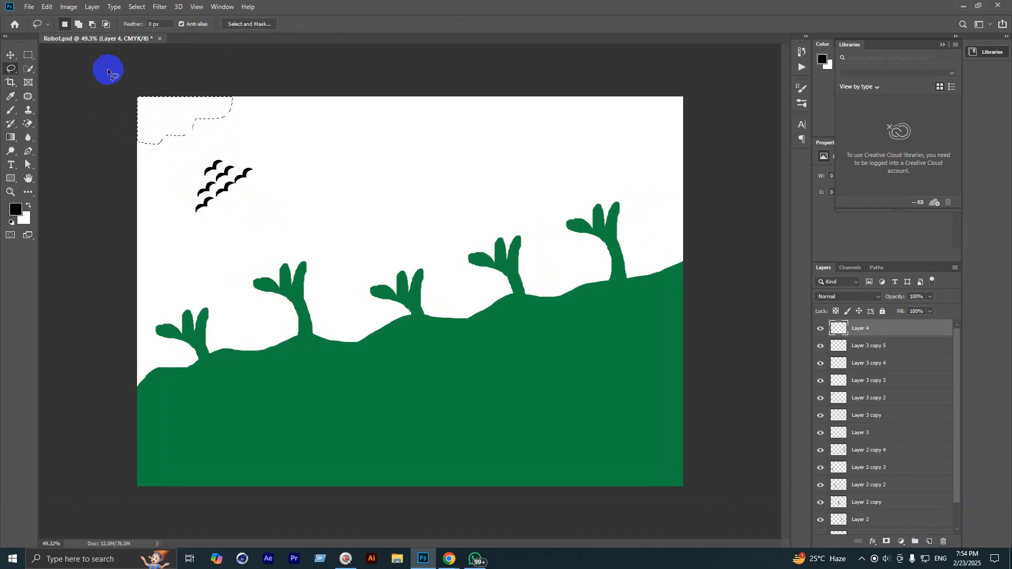
left_click(16, 209)
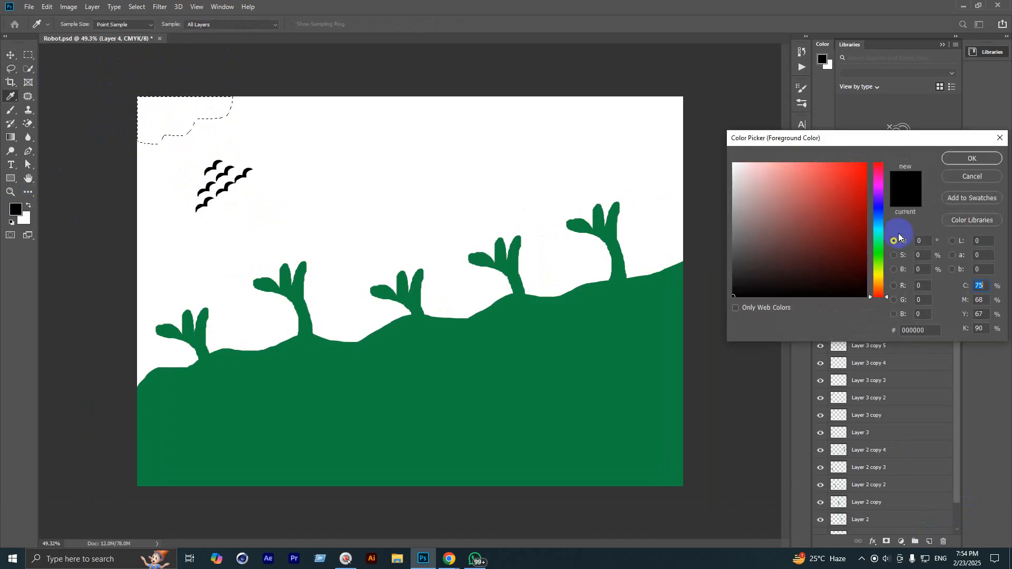
left_click(884, 224)
left_click(881, 213)
left_click(820, 163)
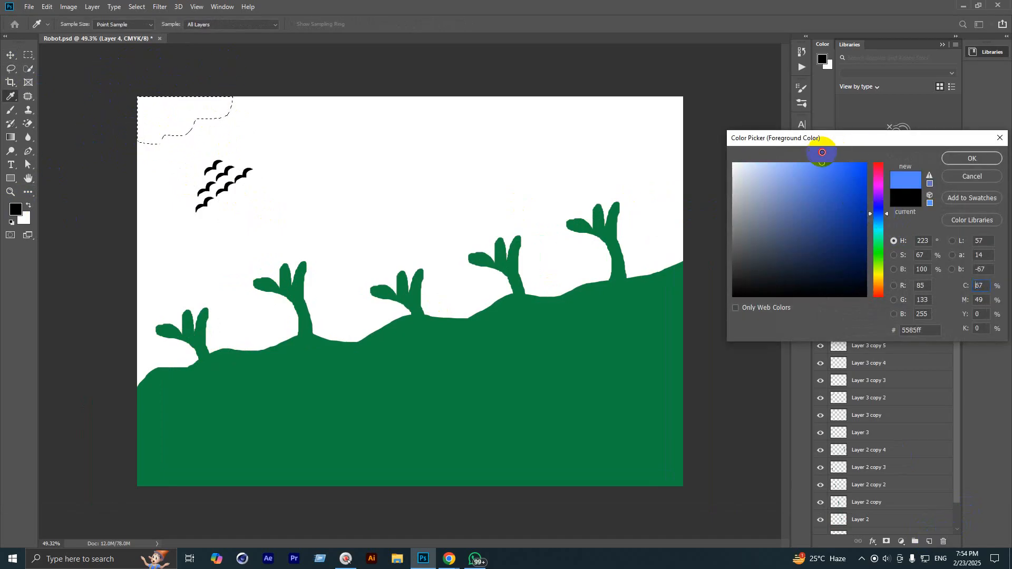
left_click_drag(882, 222, 883, 222)
left_click_drag(859, 167, 859, 149)
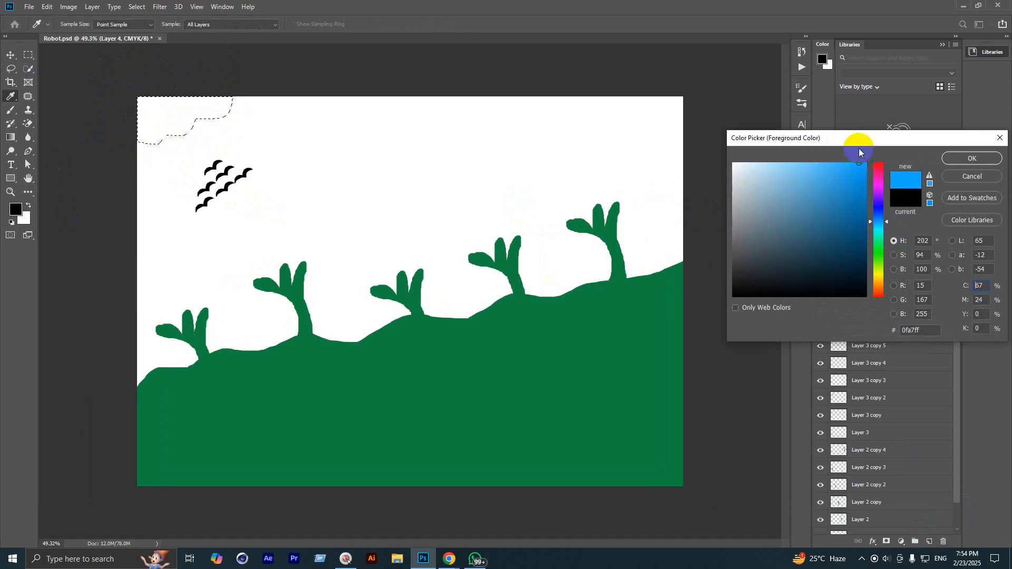
left_click(972, 159)
key("alt+BackSpace")
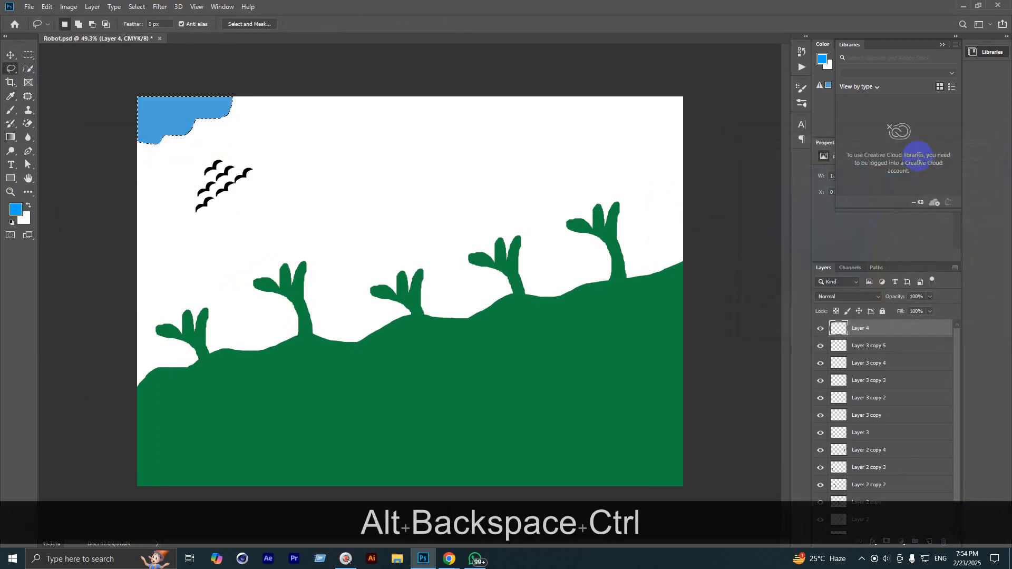
key("ctrl+d")
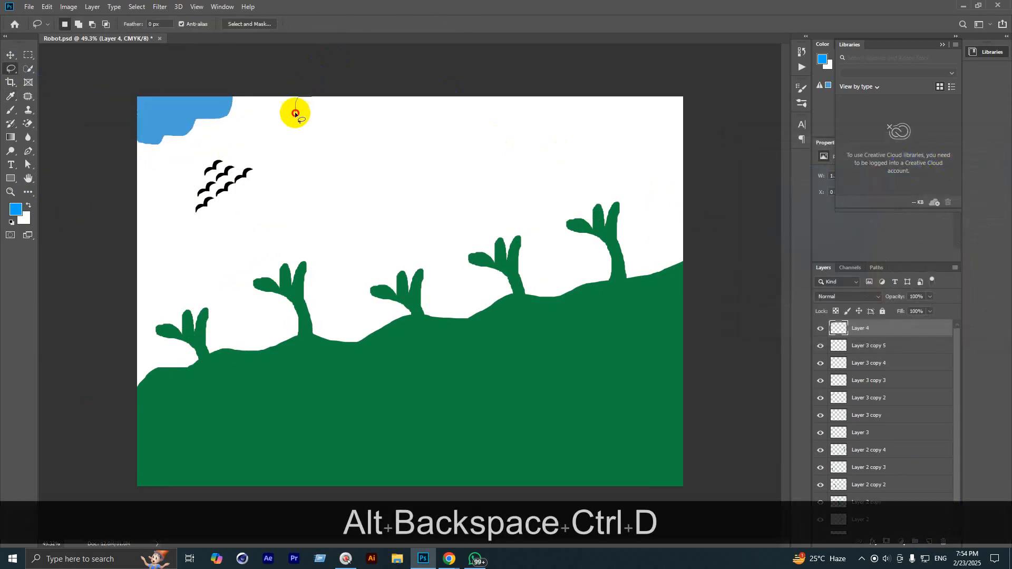
Step: Lasso a second cloud near the top centre and fill it with the same blue
mouse_move(296, 113)
left_mouse_down()
mouse_move(379, 116)
mouse_move(429, 85)
left_mouse_up()
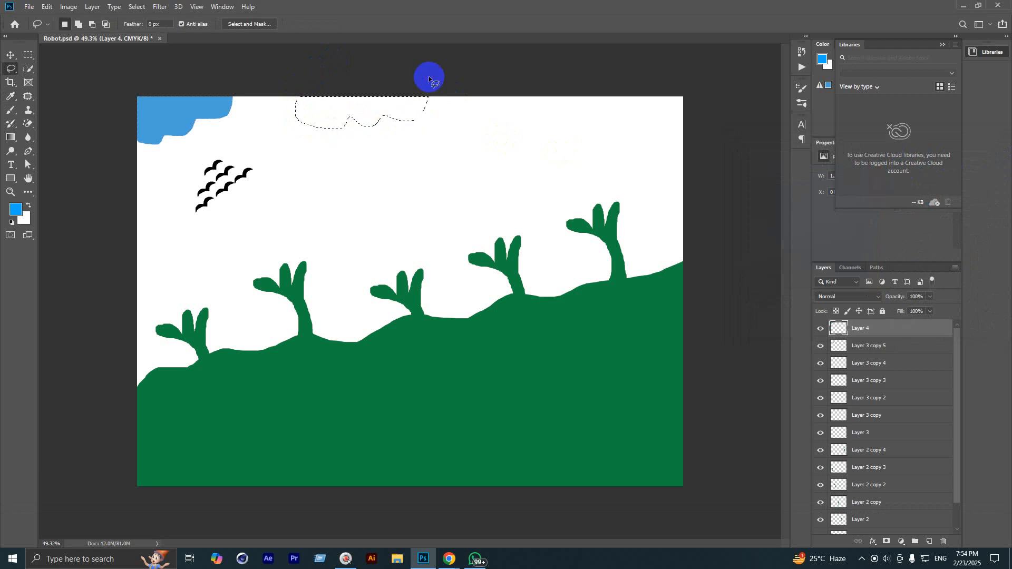
key("alt+BackSpace")
key("ctrl+d")
scroll(426, 77, "down", 4)
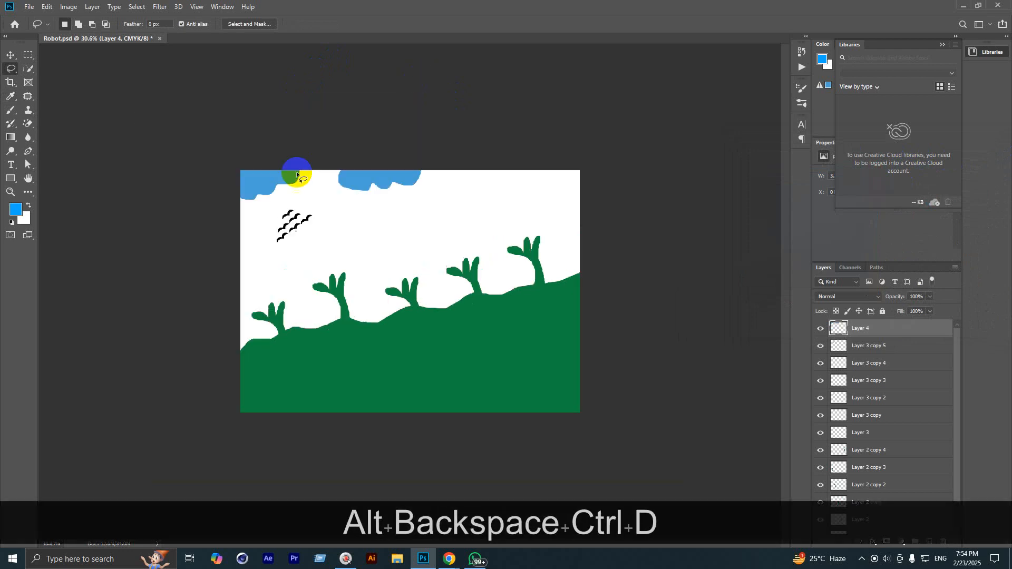
scroll(411, 237, "up", 2)
scroll(458, 268, "down", 2)
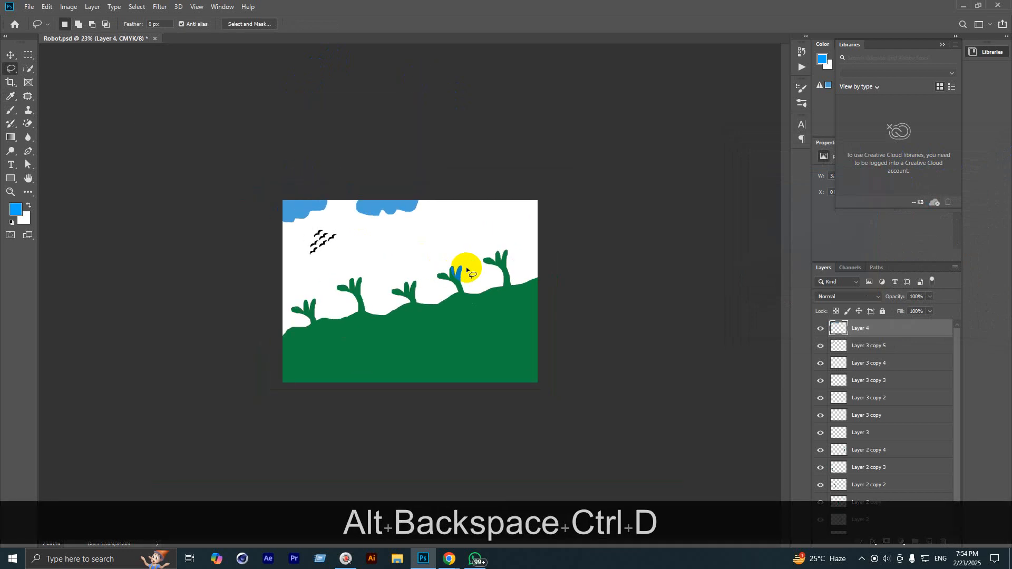
left_click(663, 309)
Step: Delete the cloud layer and the remaining drawing layers
left_click(611, 252)
key("BackSpace")
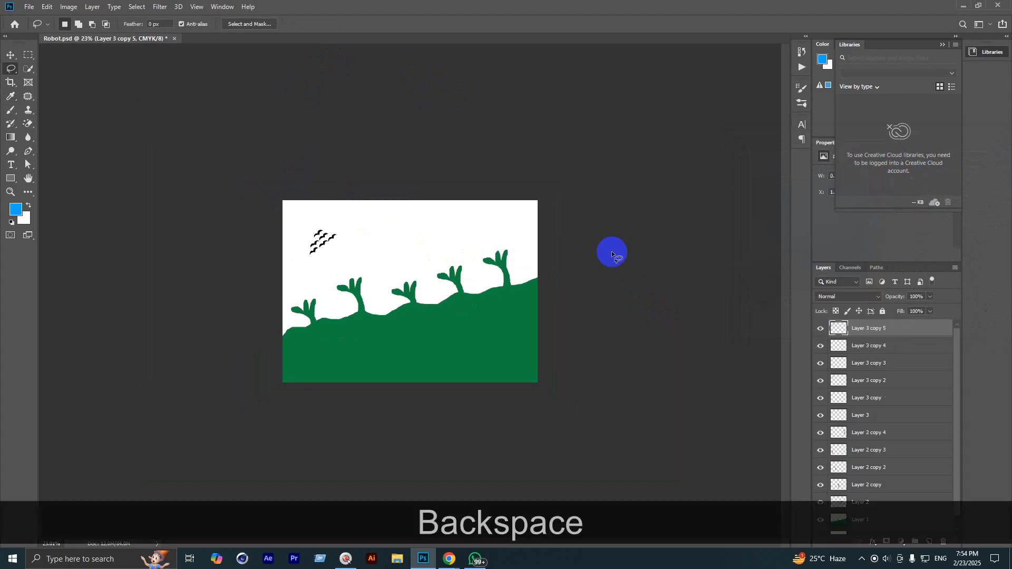
key("BackSpace")
key("BackSpace")
key("BackSpace")
key("BackSpace")
key("BackSpace")
key("BackSpace")
key("BackSpace")
key("BackSpace")
key("BackSpace")
key("BackSpace")
key("BackSpace")
key("BackSpace")
scroll(308, 251, "up", 1)
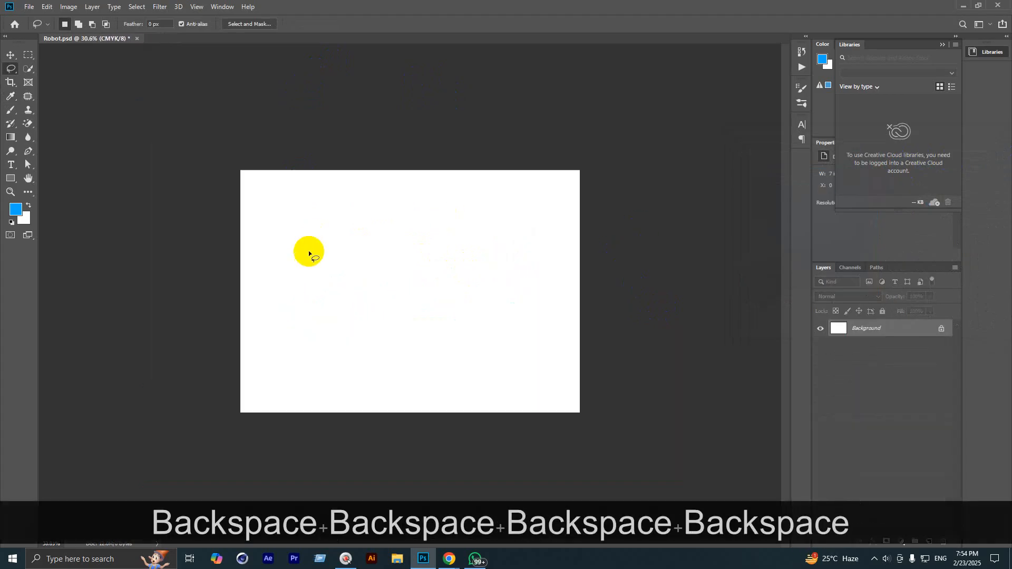
scroll(410, 301, "up", 1)
Step: On a new layer, draw a rectangular selection in the middle of the canvas
left_click(18, 56)
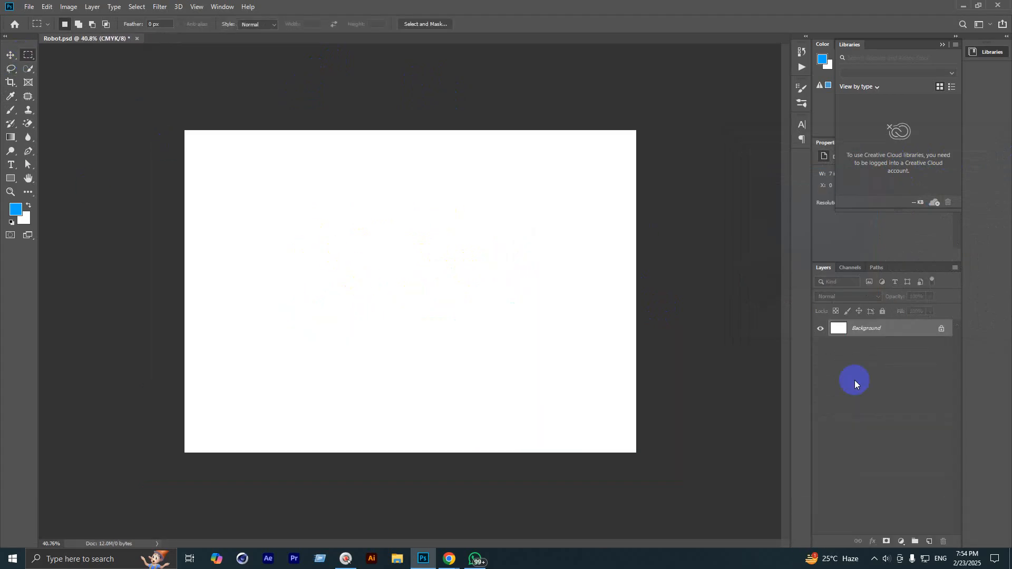
left_click(930, 544)
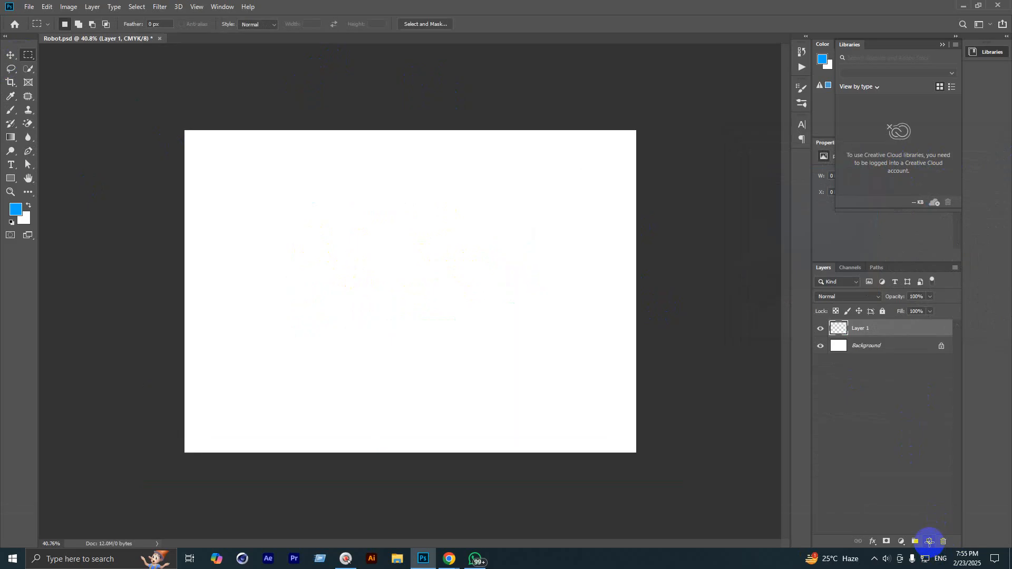
scroll(471, 384, "up", 4)
scroll(421, 341, "down", 2)
left_click_drag(312, 219, 549, 395)
key("space")
Step: Fill the rectangle with yellow-orange and deselect it
left_click(16, 210)
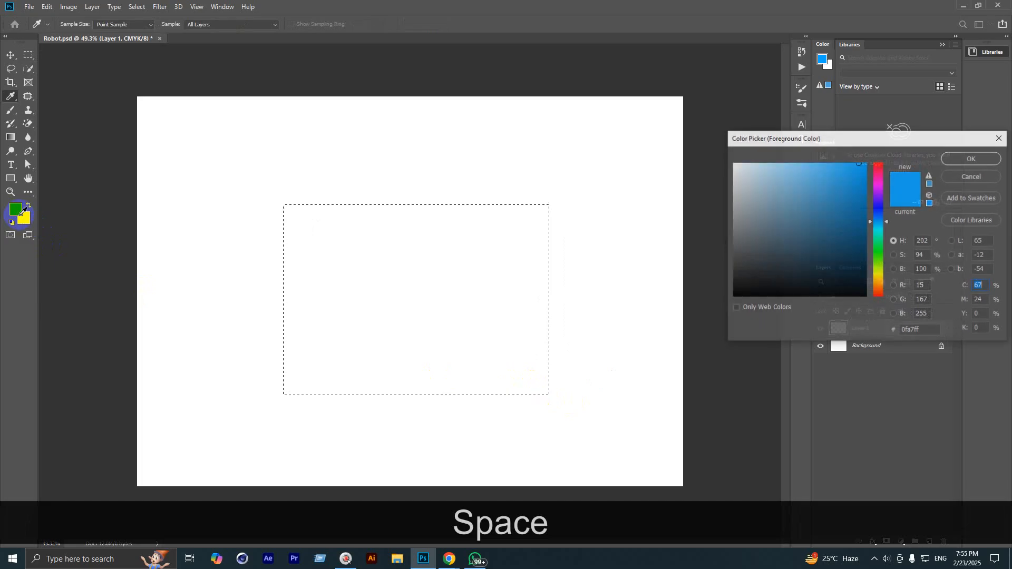
left_click(879, 281)
left_click(951, 156)
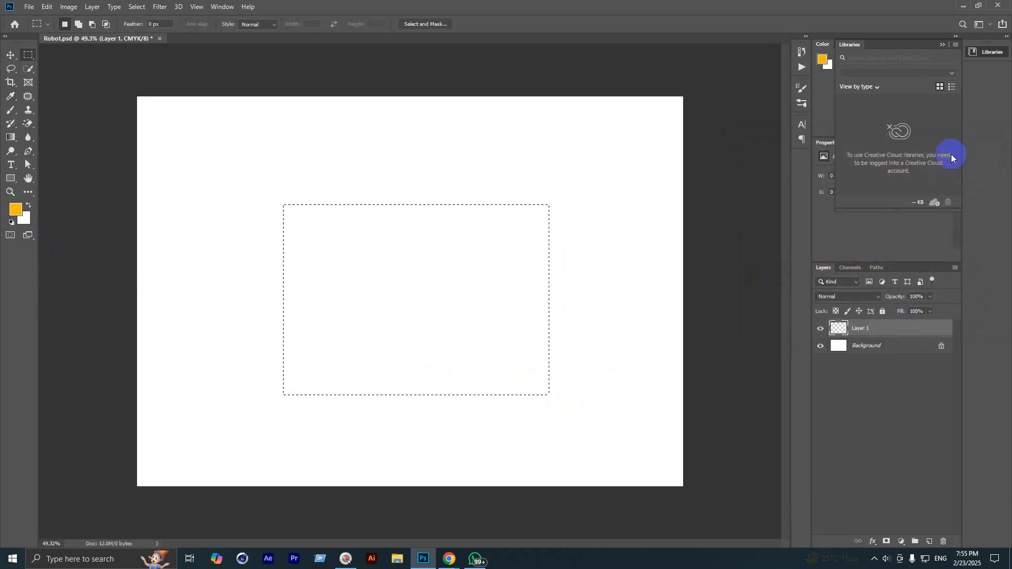
key("alt+BackSpace")
key("ctrl+d")
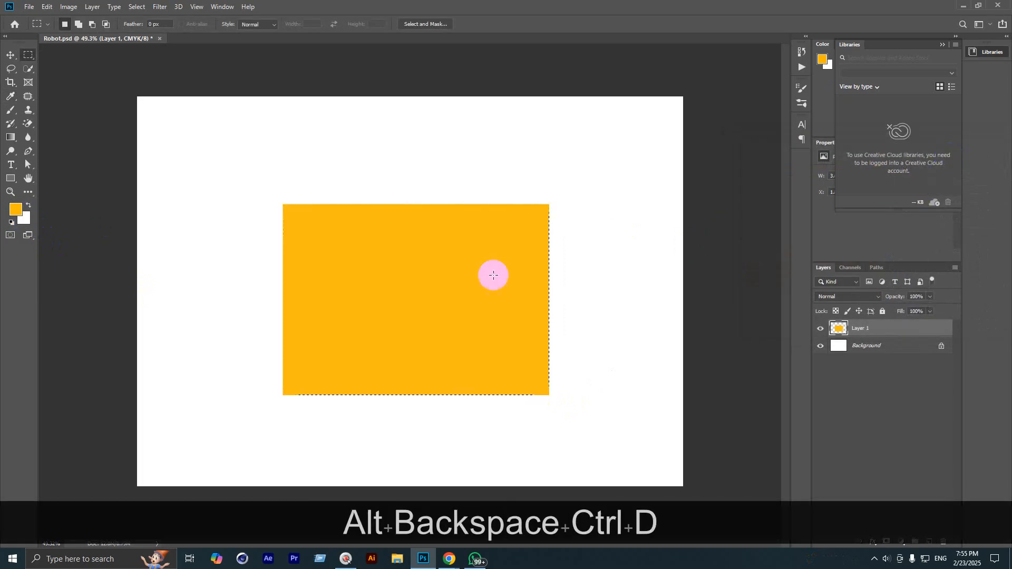
scroll(390, 253, "up", 1)
scroll(389, 253, "down", 2)
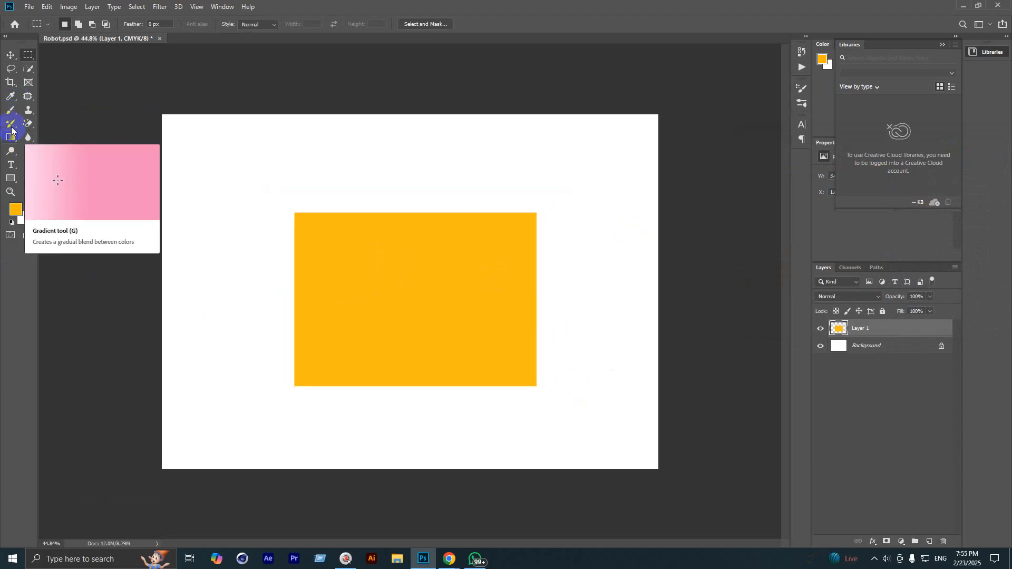
Step: Outline a trapezoid roof above the rectangle with the Polygonal Lasso Tool
right_click(10, 69)
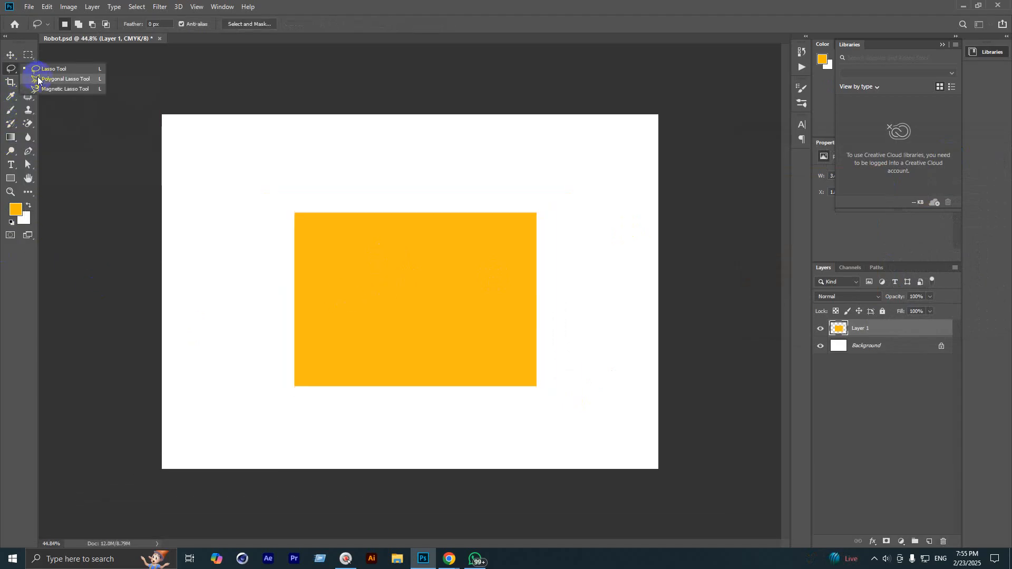
left_click(53, 78)
scroll(287, 263, "up", 3)
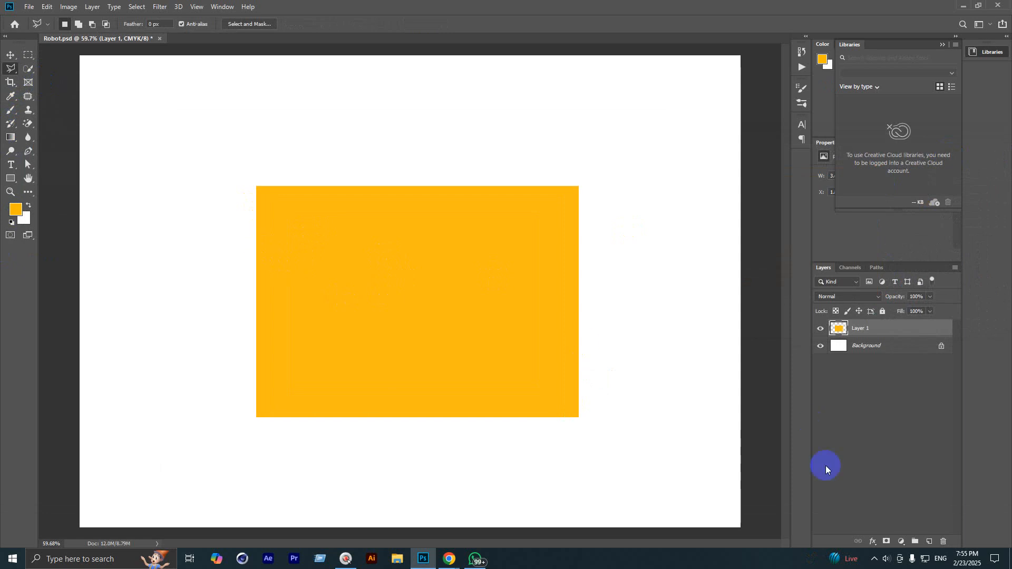
left_click(256, 244)
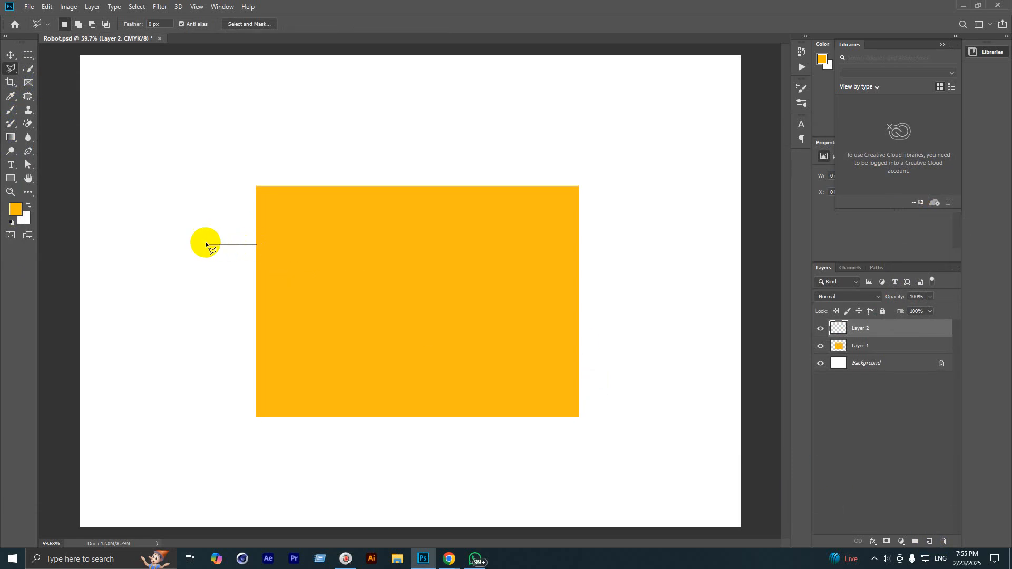
left_click(177, 244, "shift")
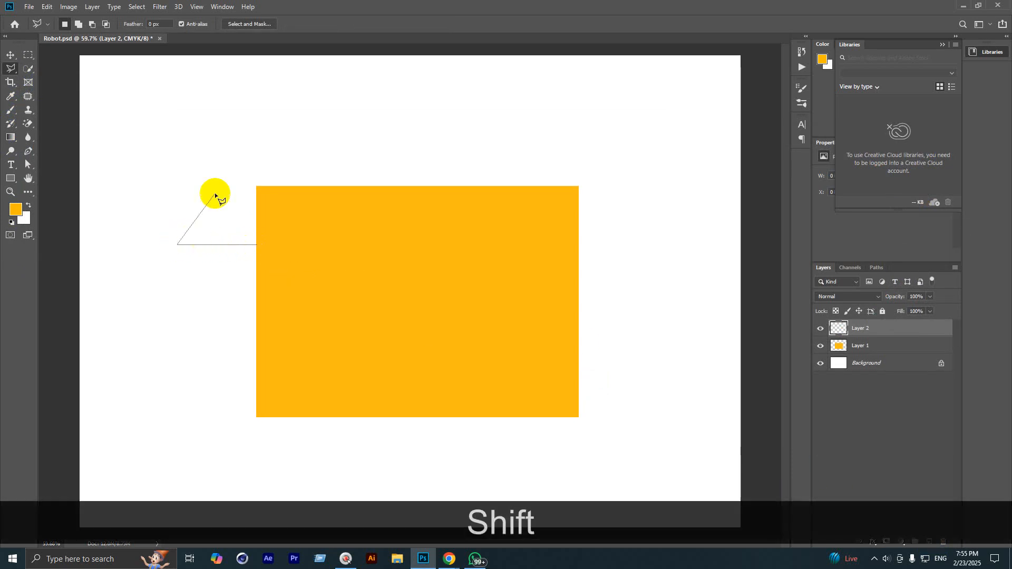
left_click(256, 137)
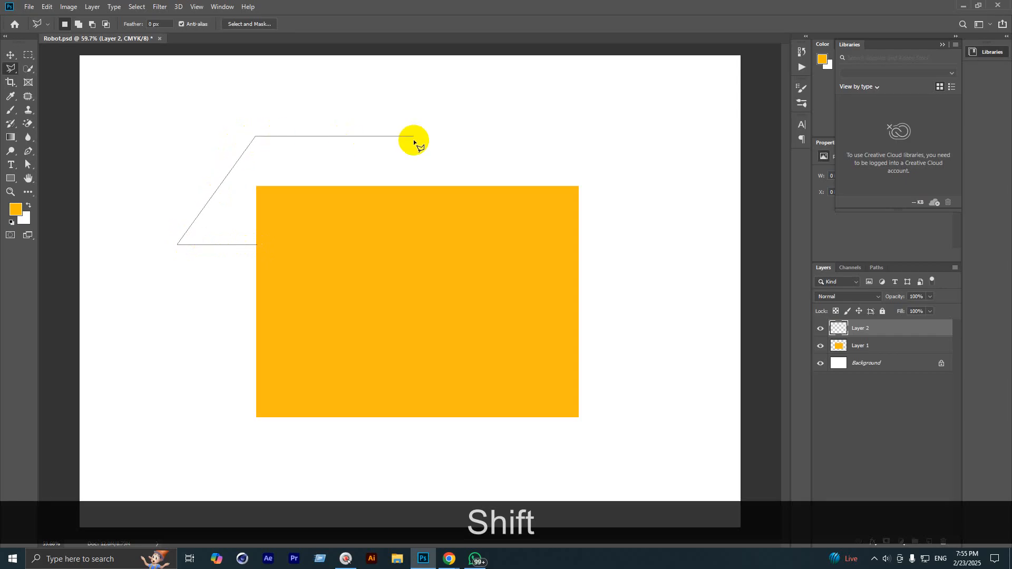
left_click(578, 137)
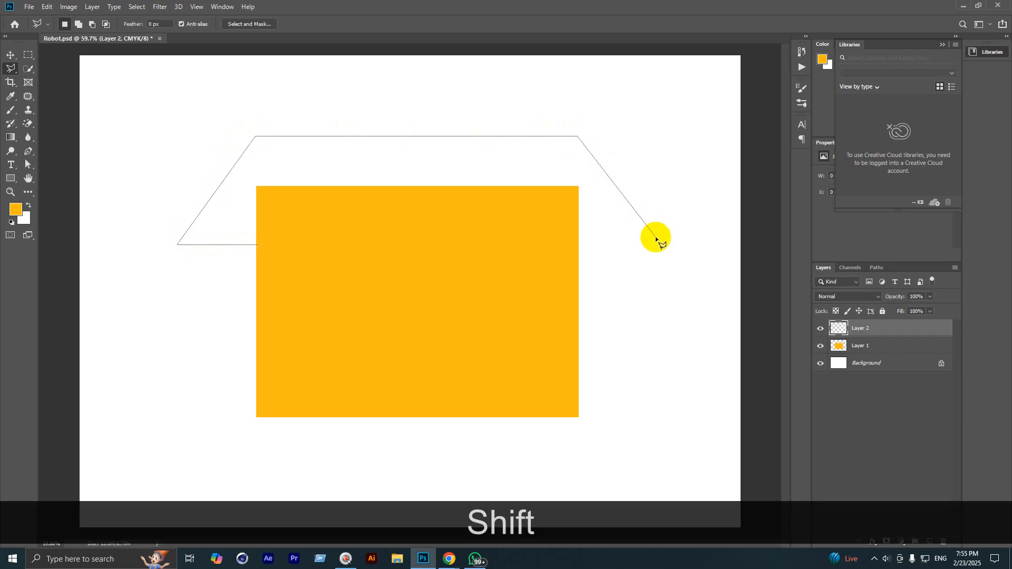
left_click(662, 248)
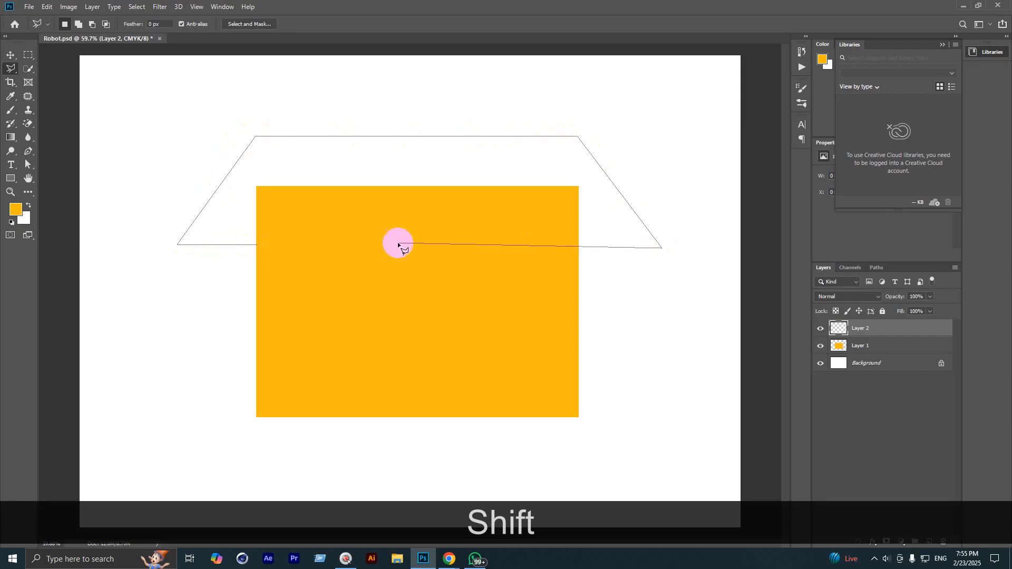
double_click(257, 246)
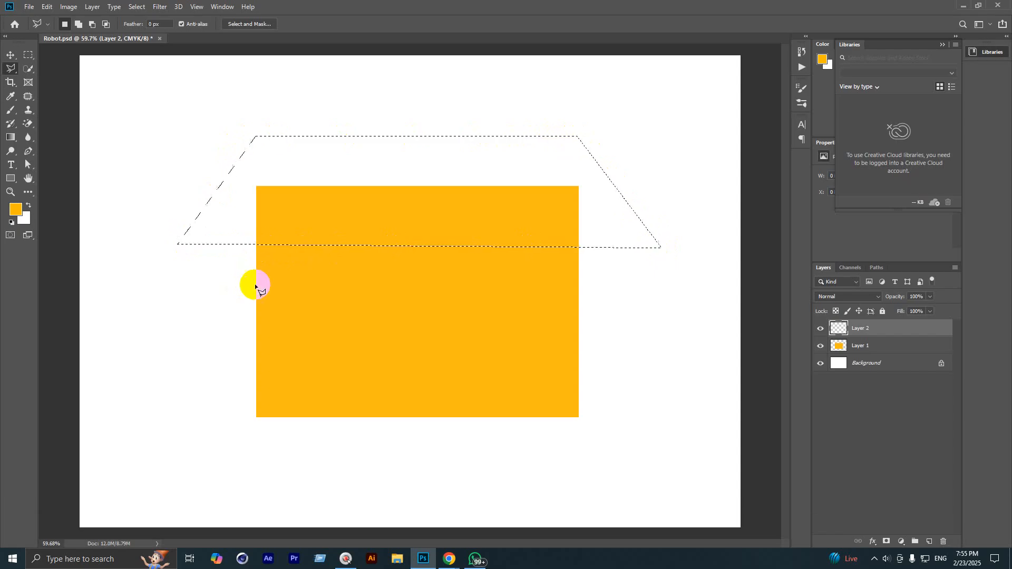
scroll(332, 287, "down", 4)
Step: Fill the roof outline with brown c28e02 and deselect it
left_click(15, 210)
left_click_drag(840, 181, 865, 195)
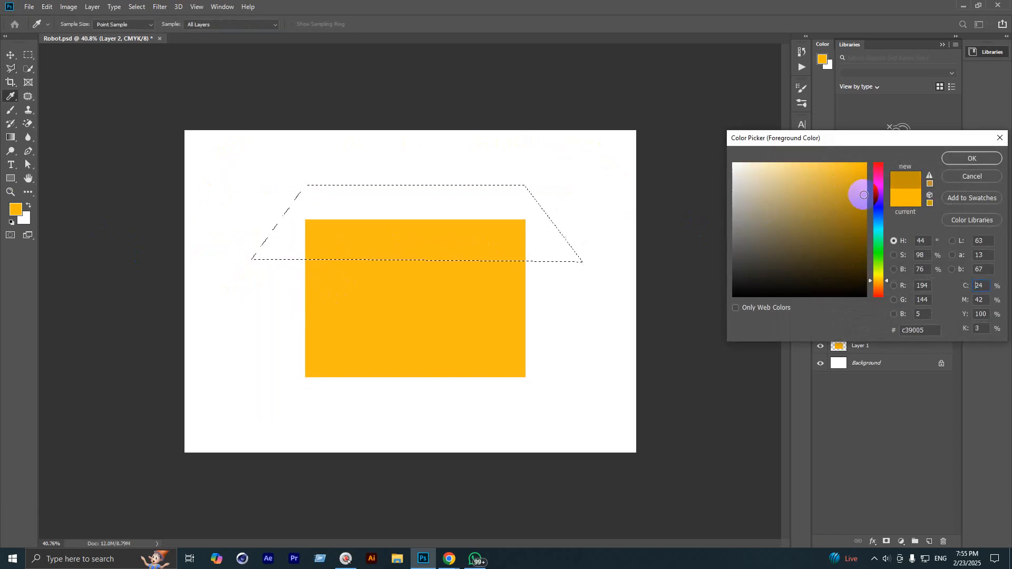
left_click(958, 159)
key("alt+BackSpace")
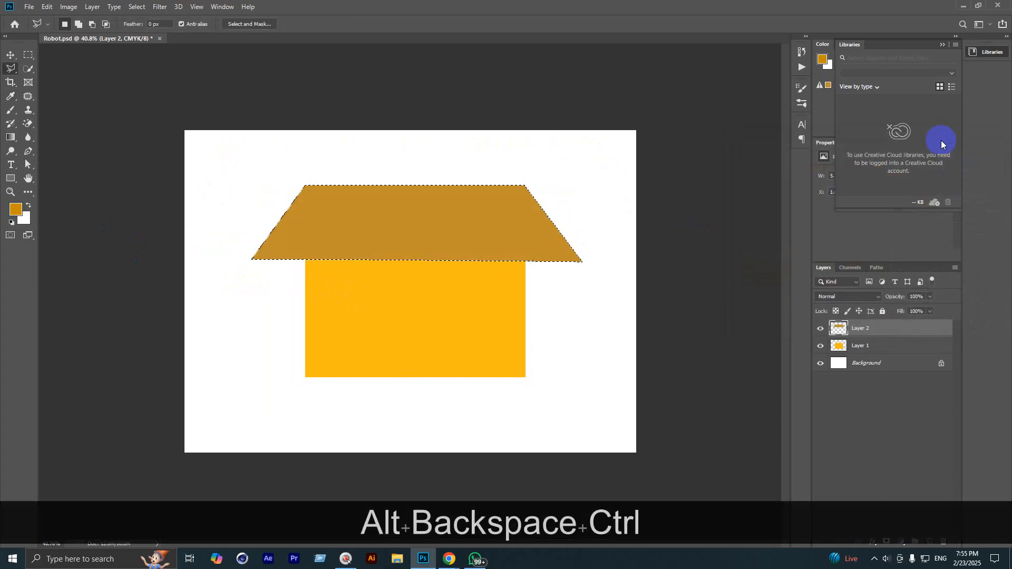
key("ctrl+d")
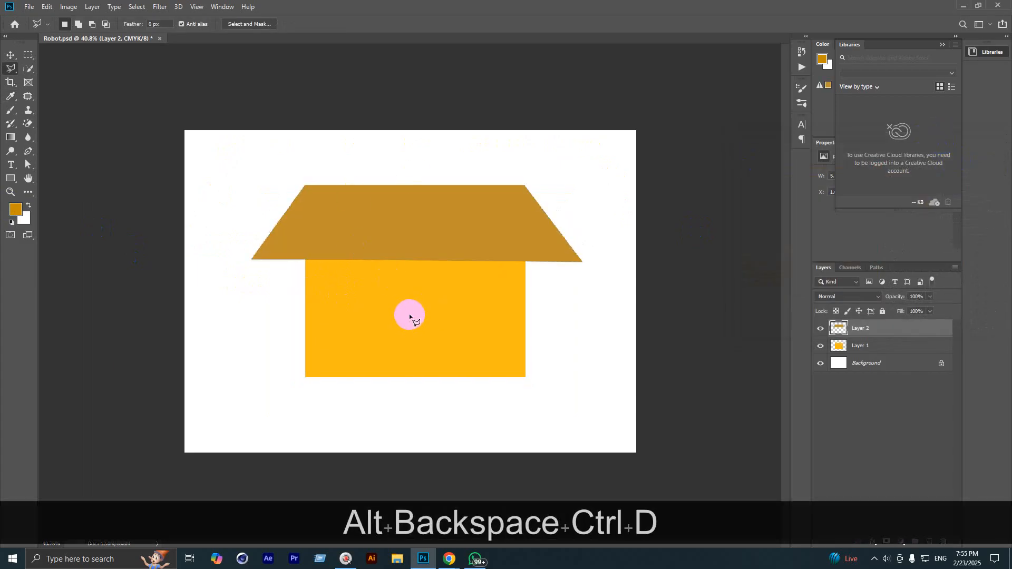
scroll(410, 317, "up", 1)
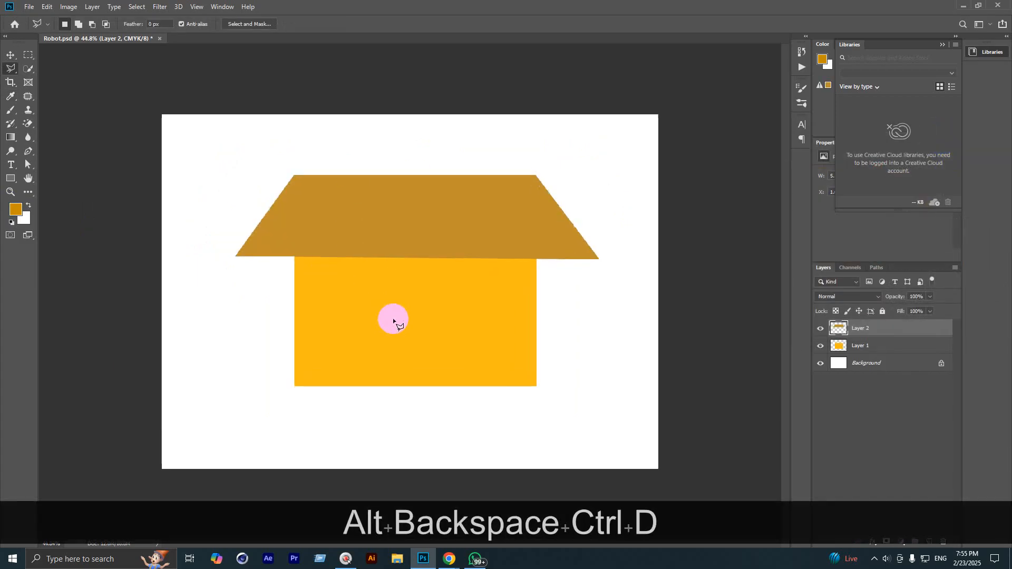
left_click(10, 55)
Step: Nudge the roof slightly left and fill a white square window on the house's left
left_click_drag(411, 191, 404, 190)
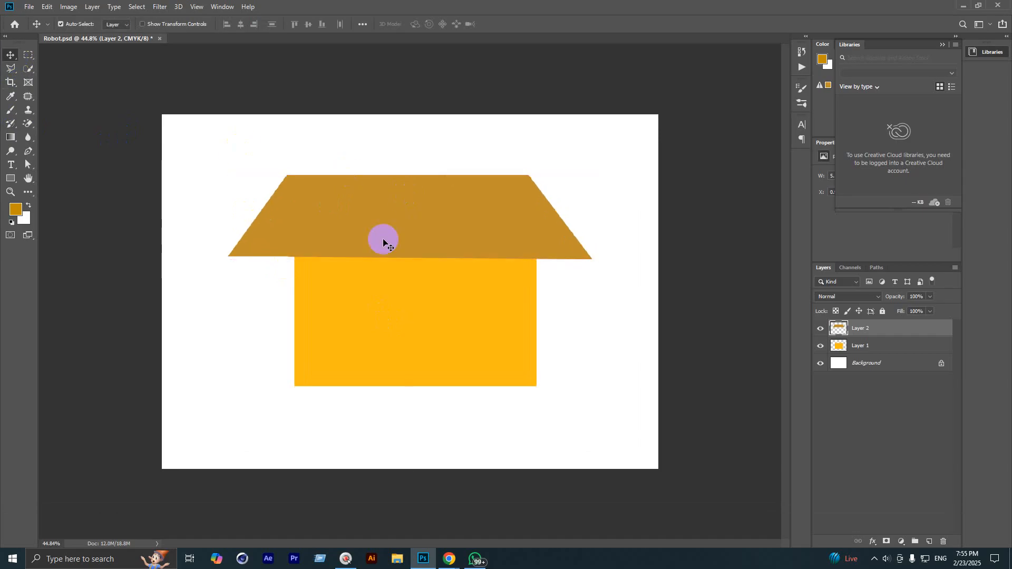
scroll(368, 269, "up", 5)
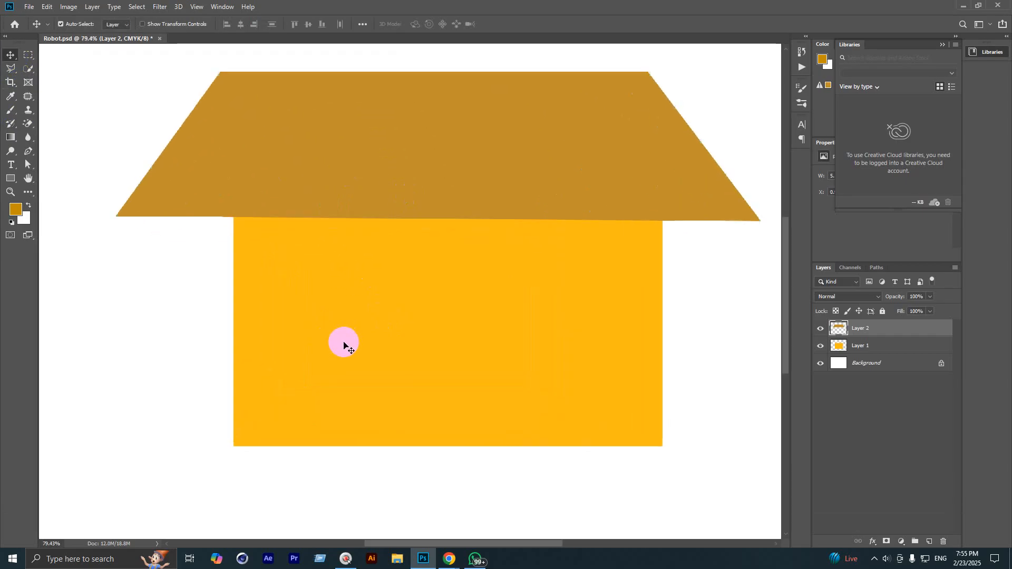
scroll(343, 346, "up", 1)
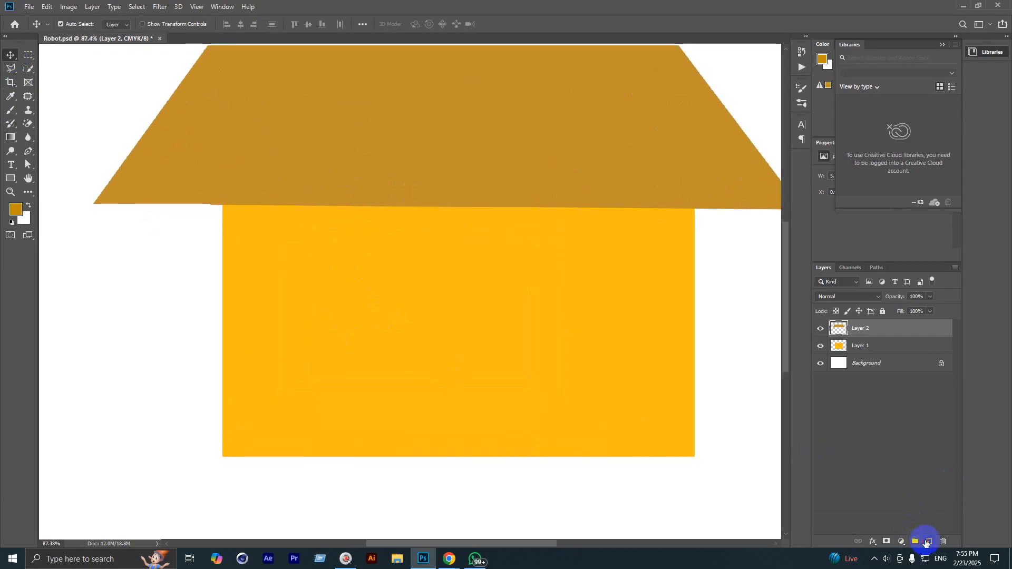
scroll(473, 384, "up", 2)
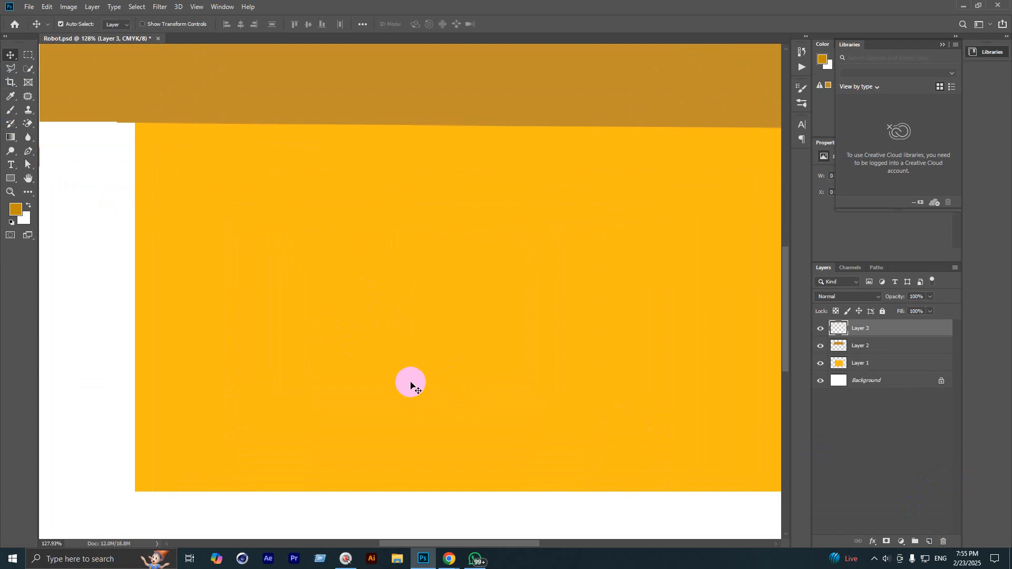
left_click(30, 60)
left_click_drag(234, 207, 367, 368)
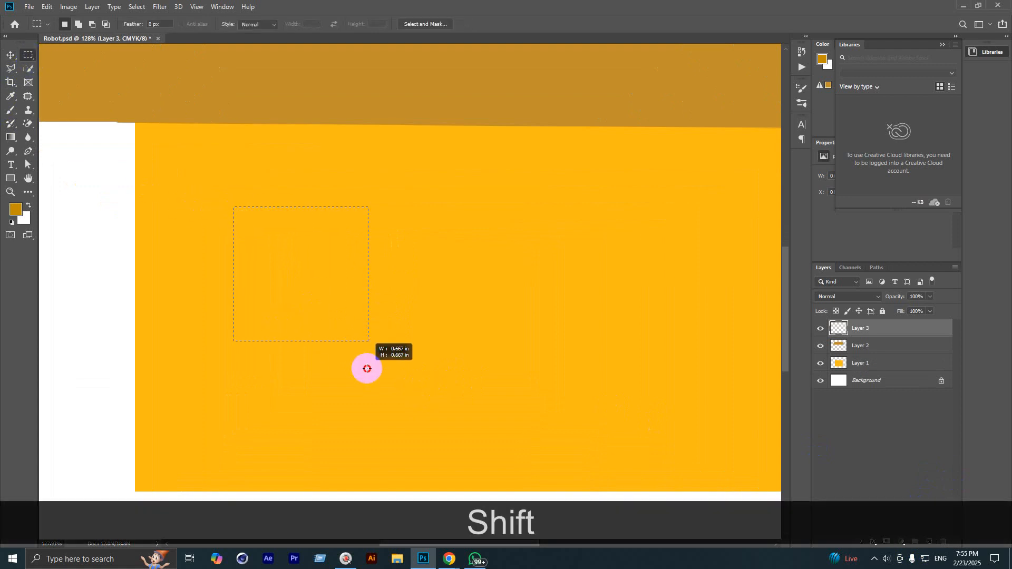
left_click_drag(308, 294, 333, 293)
left_click(29, 211)
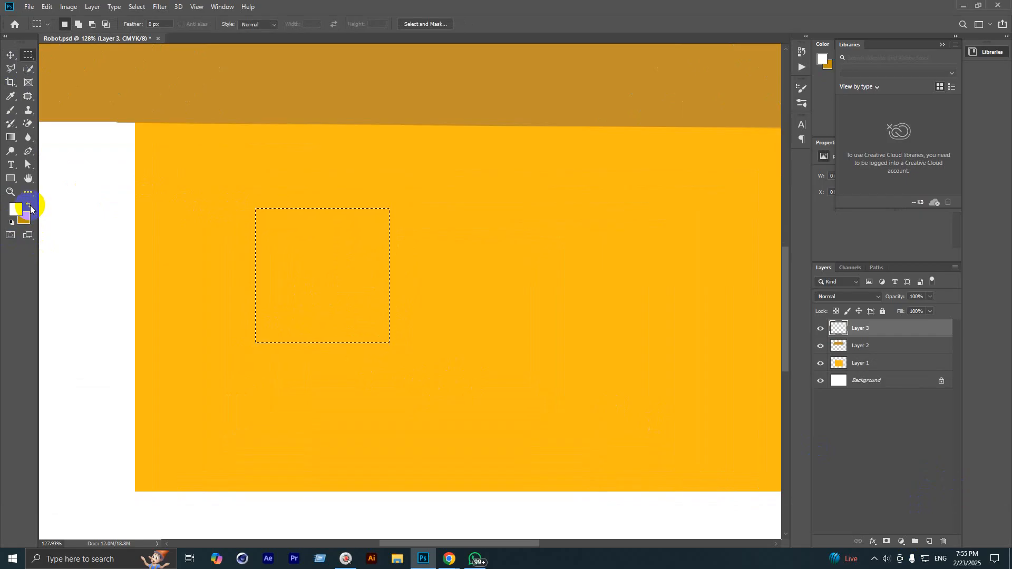
key("alt+BackSpace")
key("ctrl+d")
Step: Alt-drag a copy of the window to the house's right side
scroll(27, 244, "down", 4)
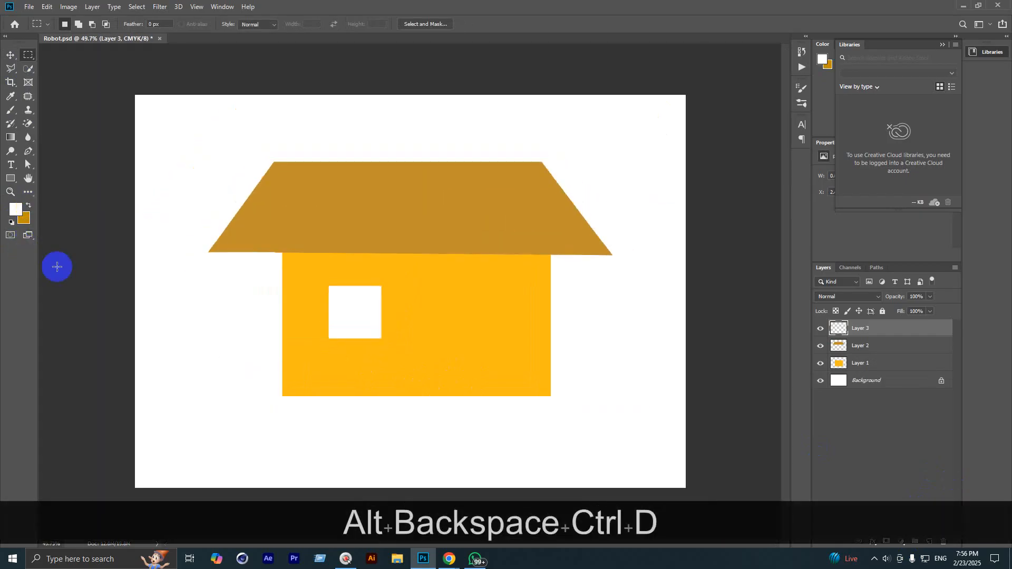
left_click(11, 55)
scroll(452, 396, "up", 3)
left_click_drag(335, 293, 517, 304)
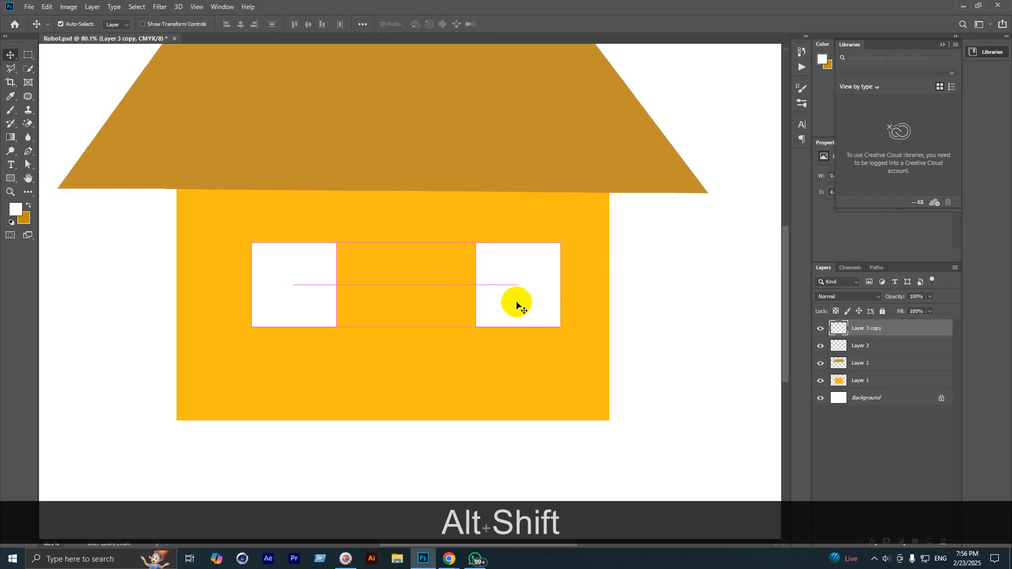
left_click(35, 56)
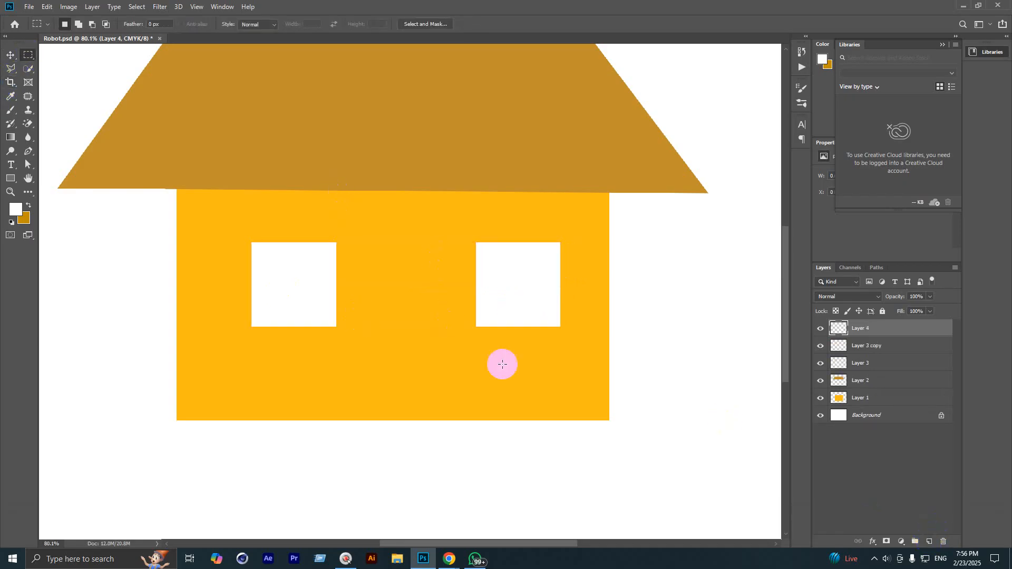
Step: Fill a tall white door rectangle between the two windows
left_click_drag(362, 216, 450, 386)
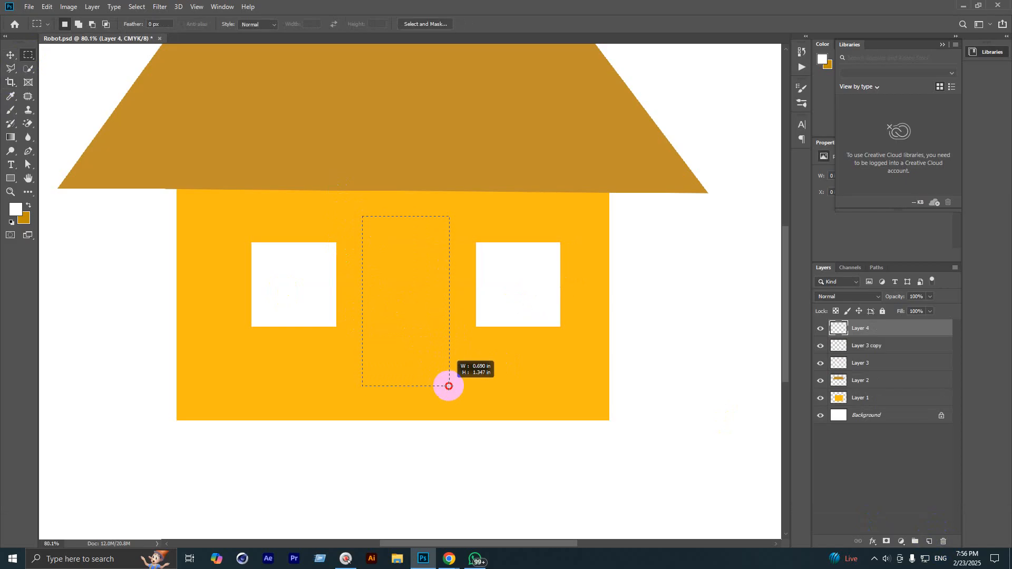
key("alt+BackSpace")
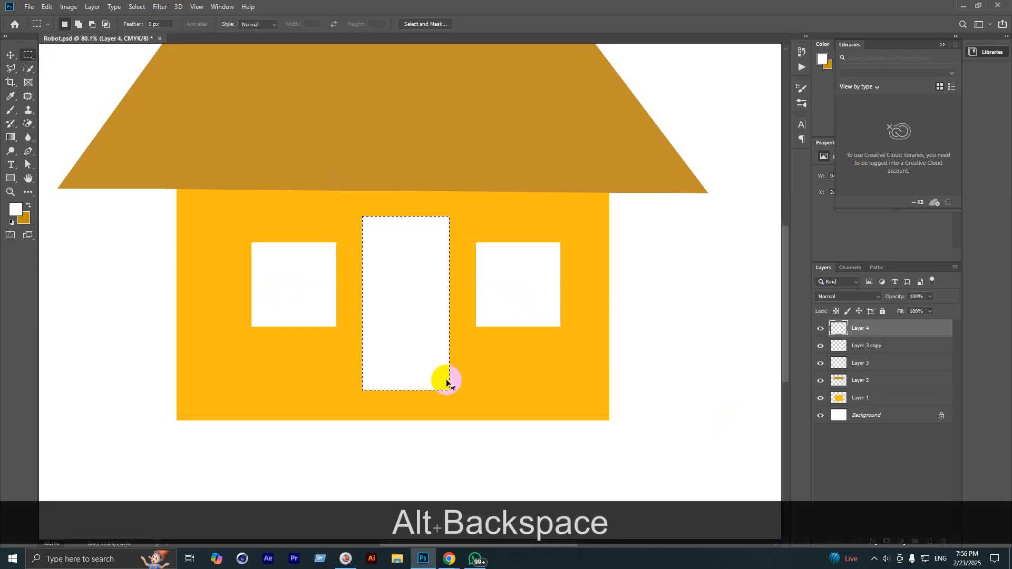
key("ctrl+d")
scroll(446, 345, "down", 3)
scroll(394, 285, "down", 2)
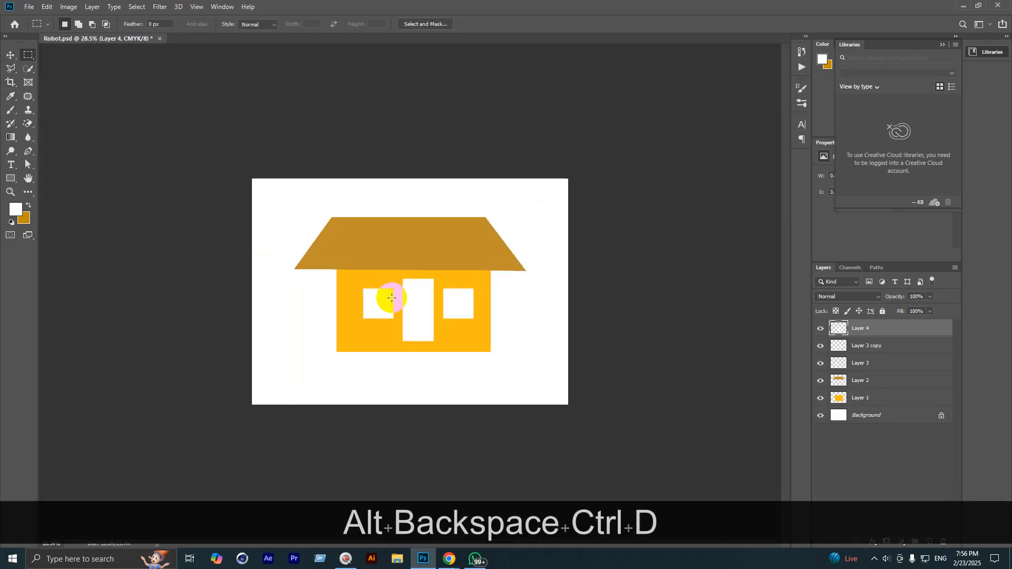
scroll(392, 298, "up", 2)
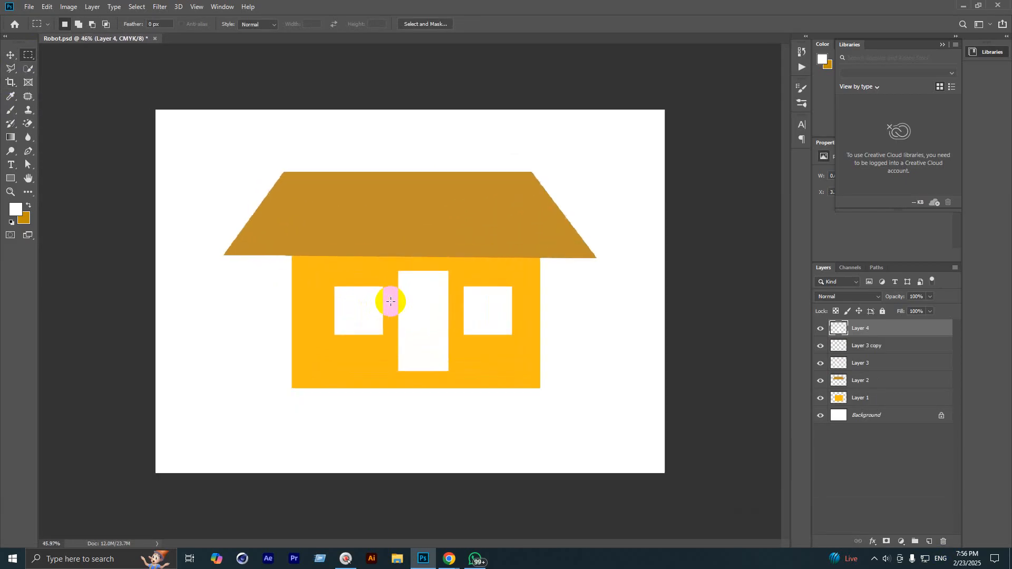
scroll(389, 307, "up", 1)
scroll(387, 311, "down", 3)
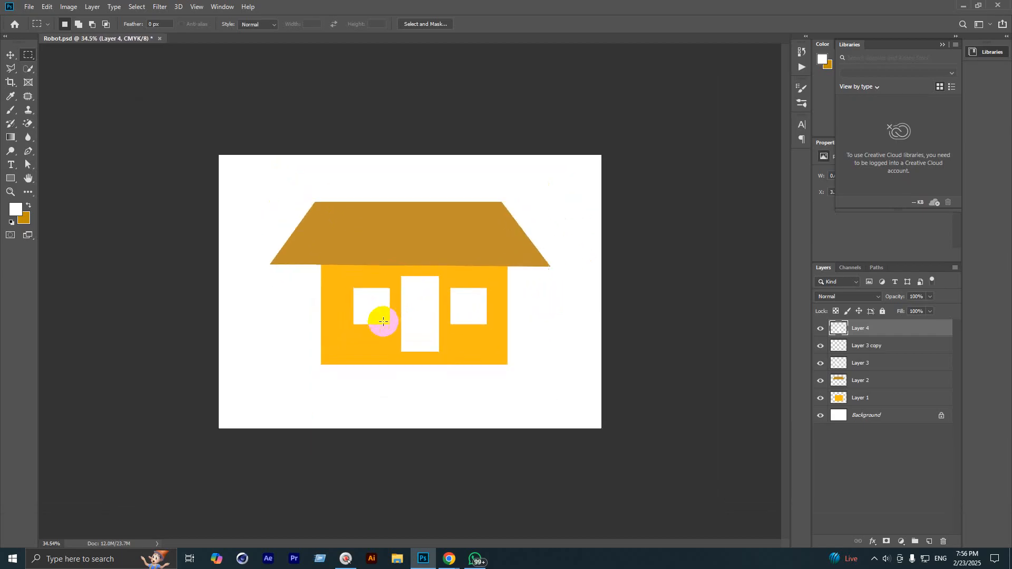
scroll(381, 323, "down", 1)
scroll(379, 323, "up", 1)
scroll(375, 325, "down", 2)
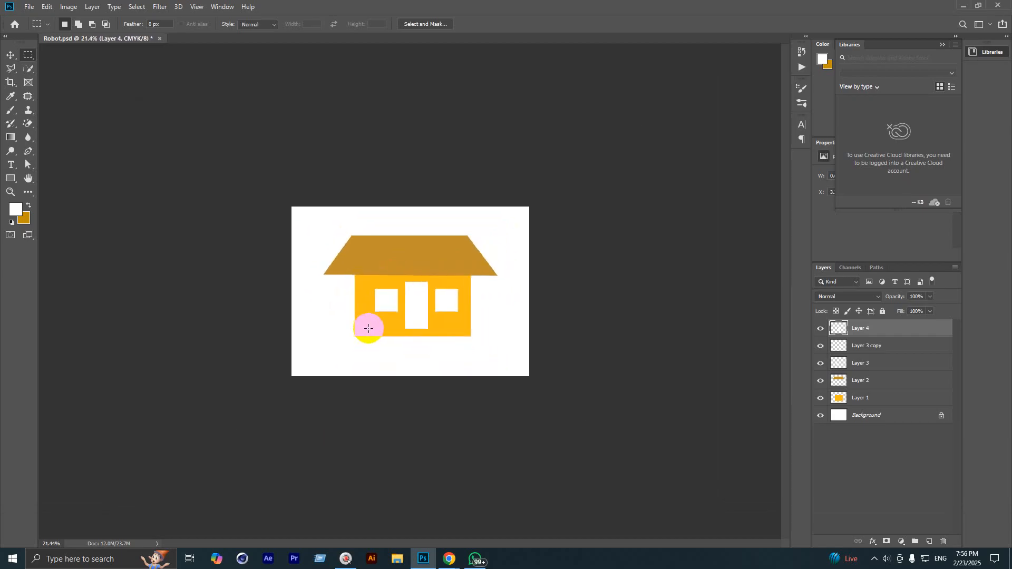
scroll(368, 328, "up", 1)
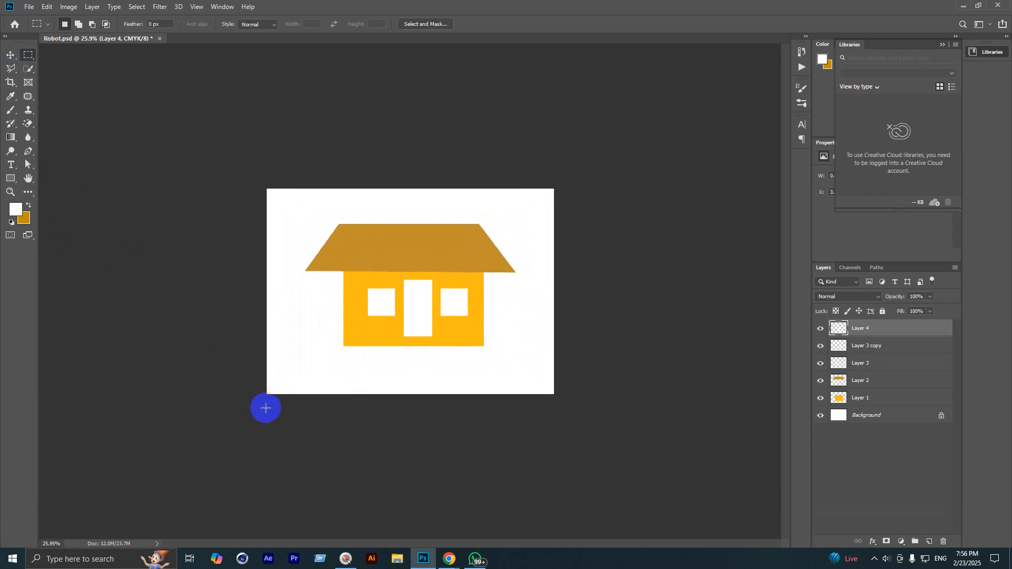
left_click(15, 56)
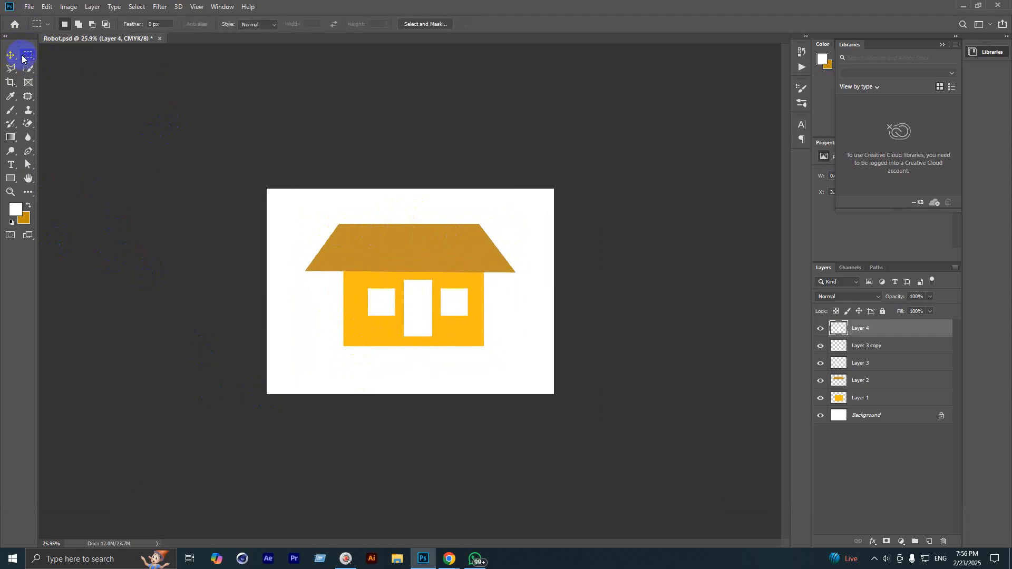
right_click(28, 55)
left_click(59, 57)
left_click_drag(292, 218, 441, 332)
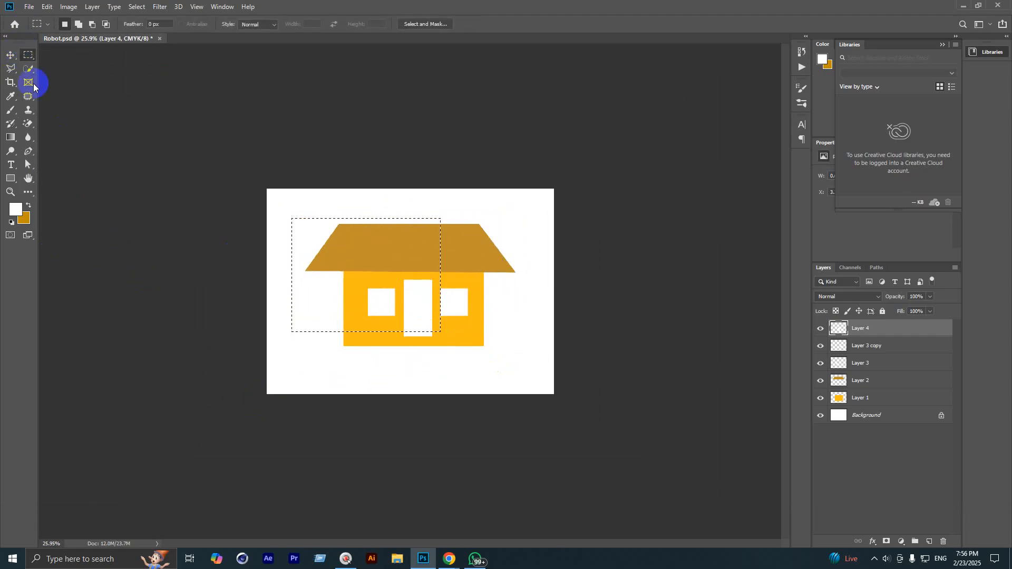
right_click(26, 59)
left_click(51, 68)
left_click_drag(323, 196, 492, 368)
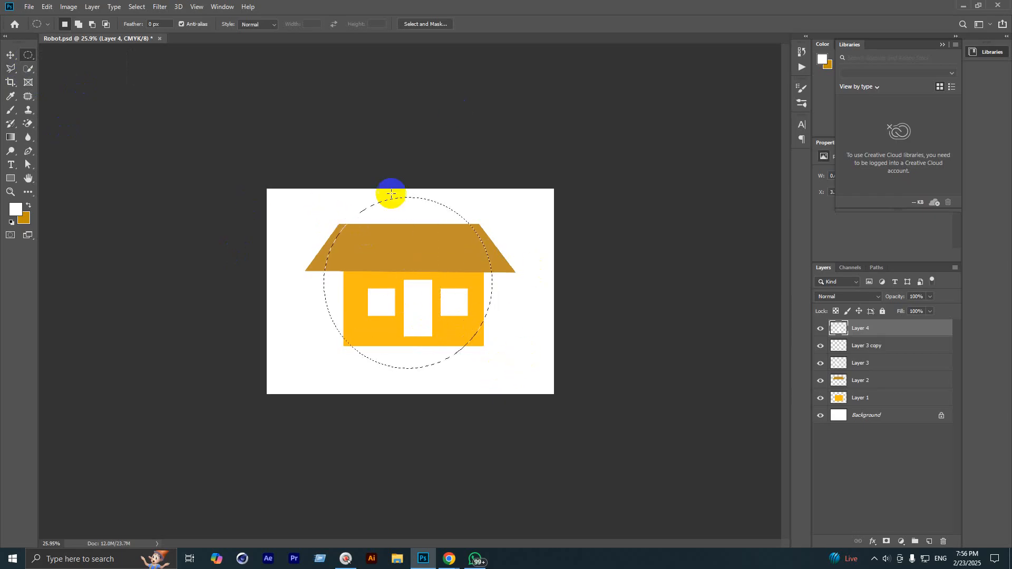
right_click(15, 73)
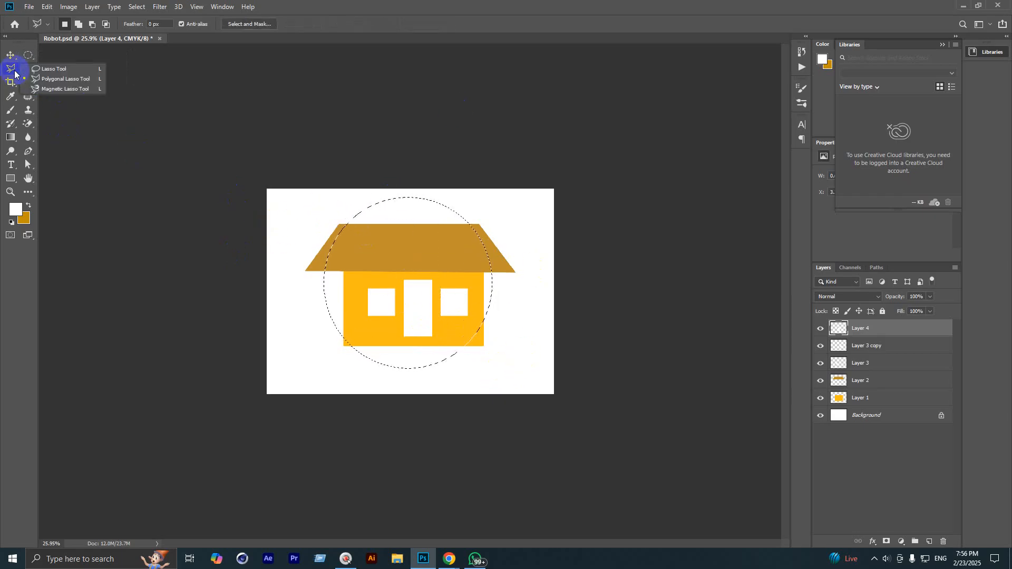
left_click(48, 67)
left_click(283, 351)
mouse_move(283, 350)
left_mouse_down()
mouse_move(443, 295)
mouse_move(529, 337)
mouse_move(374, 434)
left_mouse_up()
left_click(303, 245)
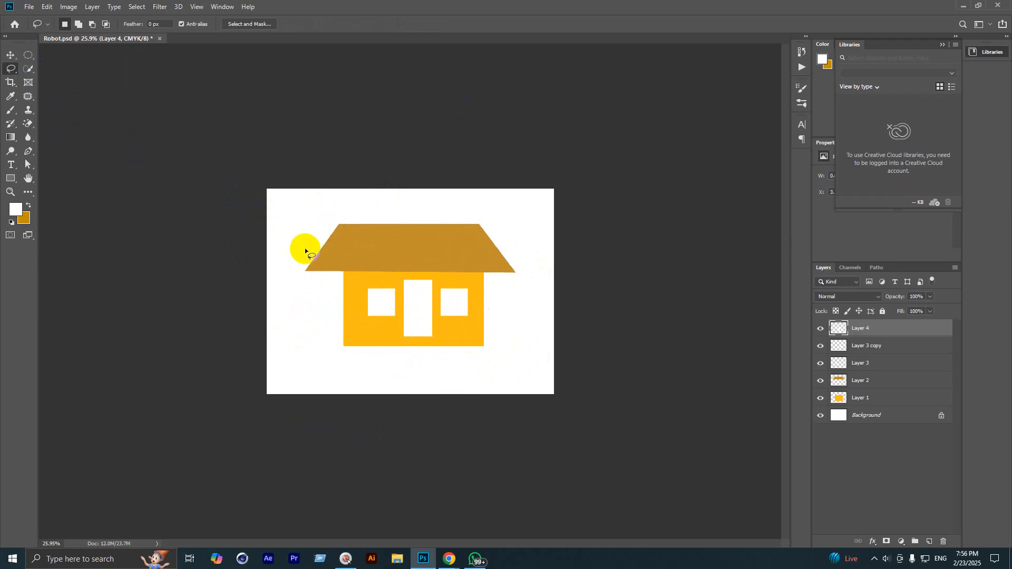
right_click(11, 68)
left_click(53, 79)
left_click(343, 225)
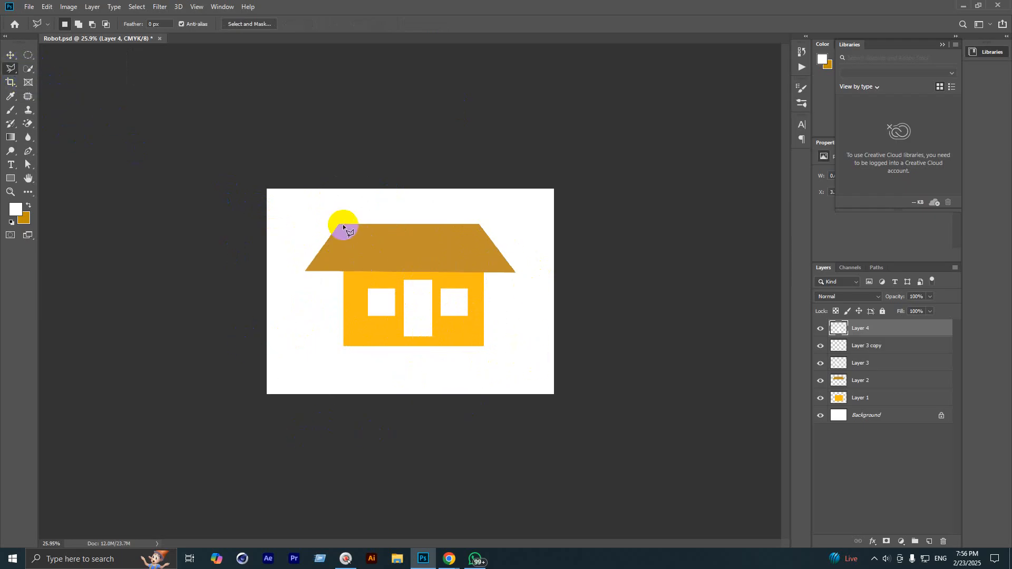
left_click(404, 264)
left_click(378, 303)
left_click(385, 331)
left_click(341, 330)
left_click(335, 250)
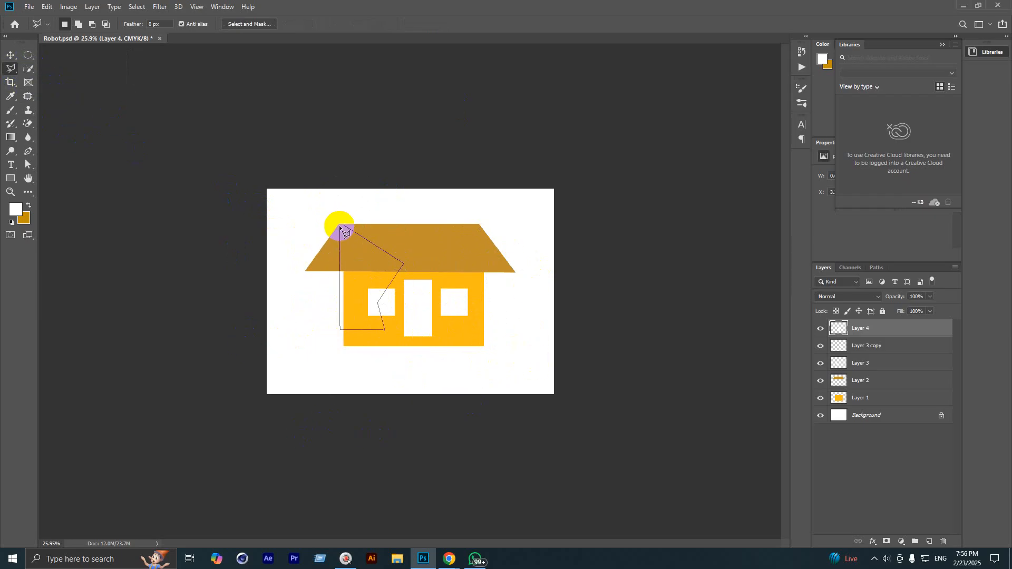
left_click(342, 225)
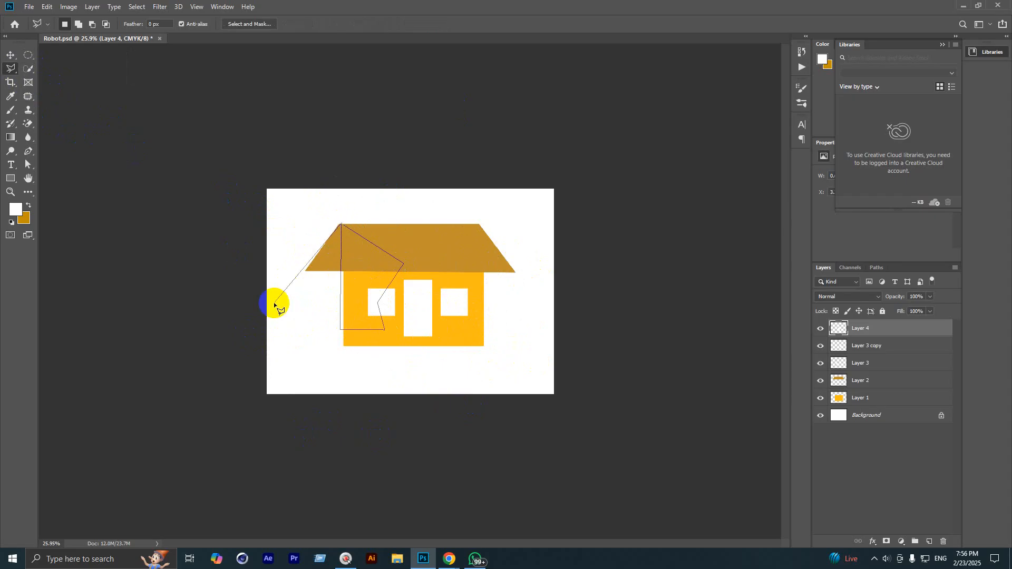
left_click(342, 309)
left_click(412, 266)
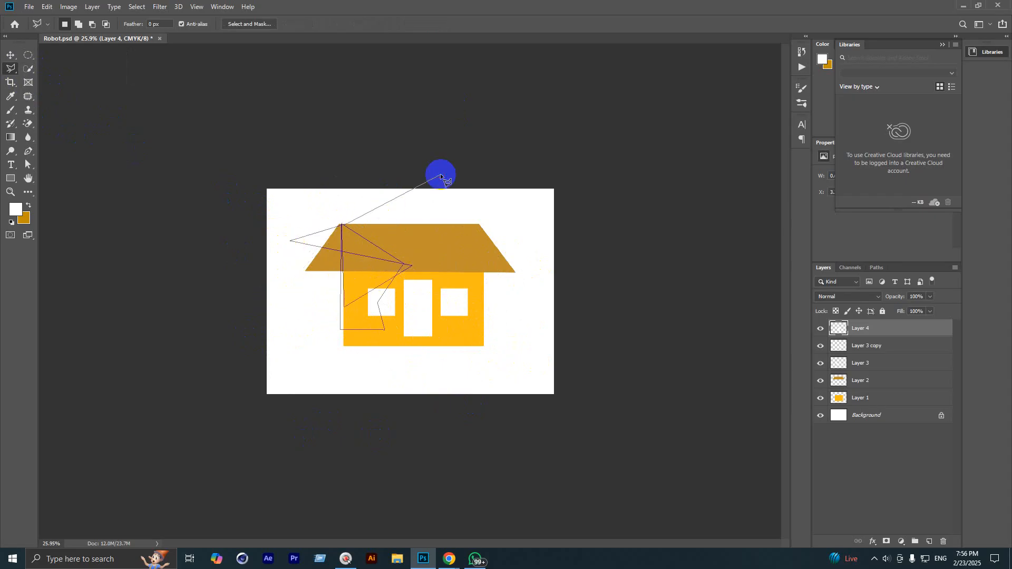
left_click(441, 175)
left_click(357, 249)
left_click(452, 300)
left_click(358, 170)
left_click(302, 230)
left_click(376, 315)
left_click(473, 283)
left_click(447, 244)
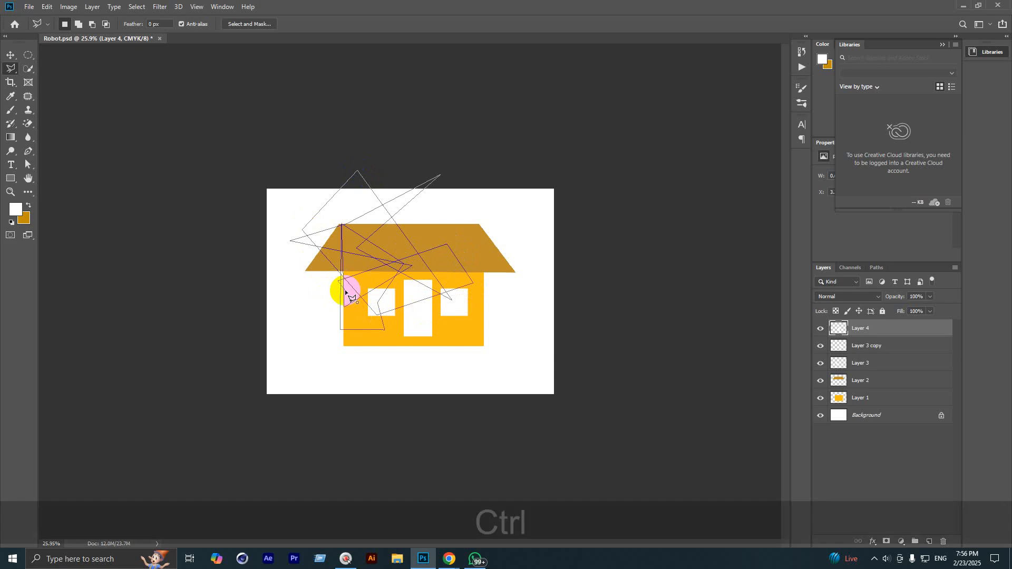
key("ctrl+Return")
key("ctrl+d")
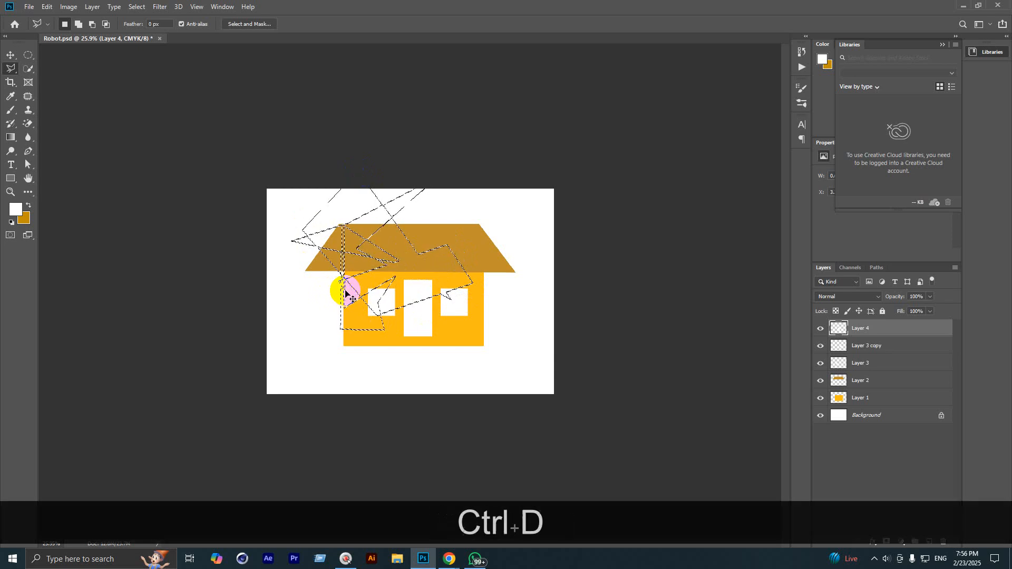
scroll(352, 291, "up", 2)
scroll(359, 292, "up", 1)
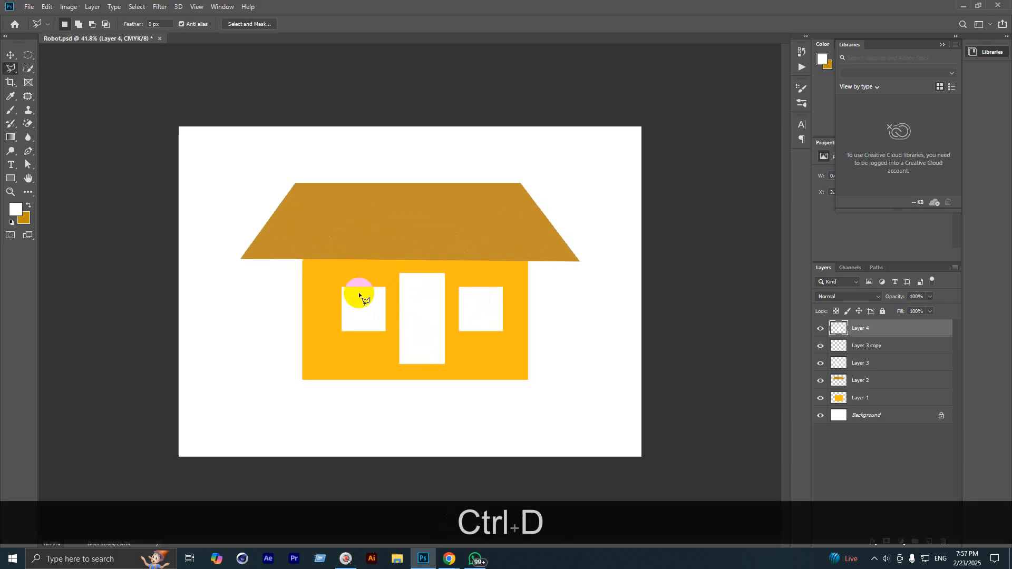
Step: Save the drawing to the Desktop as Hut.psd
left_click(9, 55)
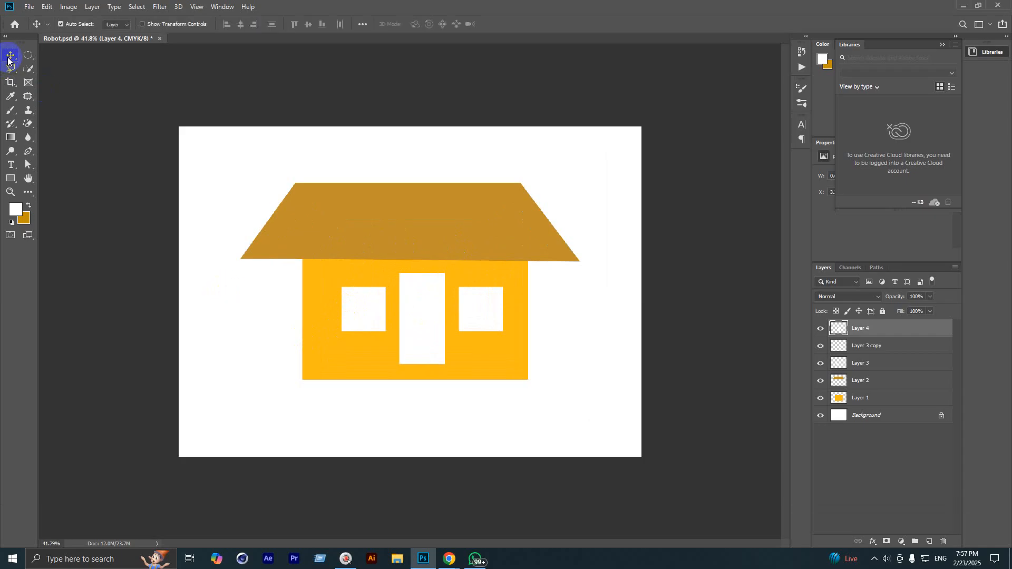
scroll(296, 264, "down", 1)
left_click(30, 8)
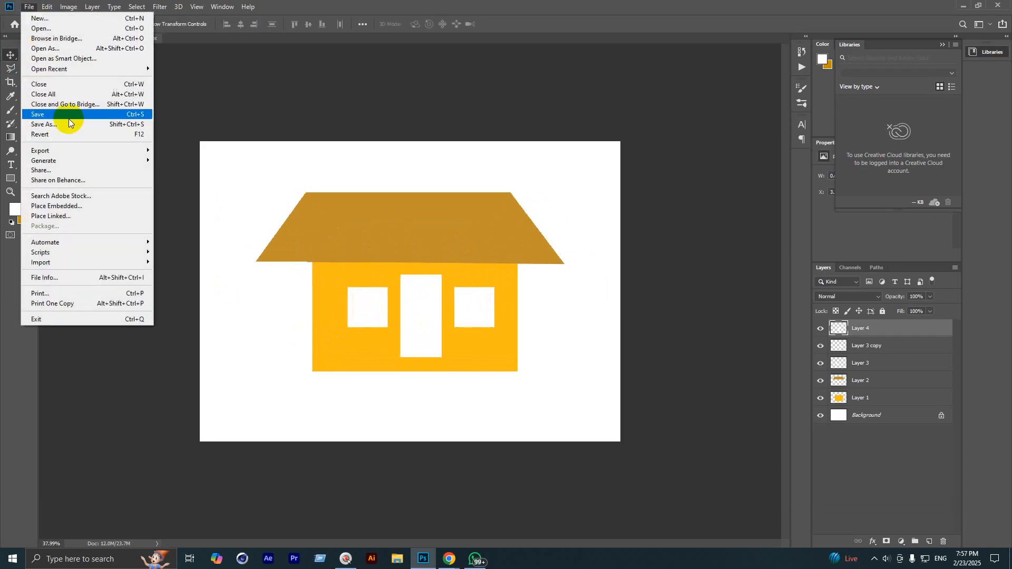
left_click(72, 125)
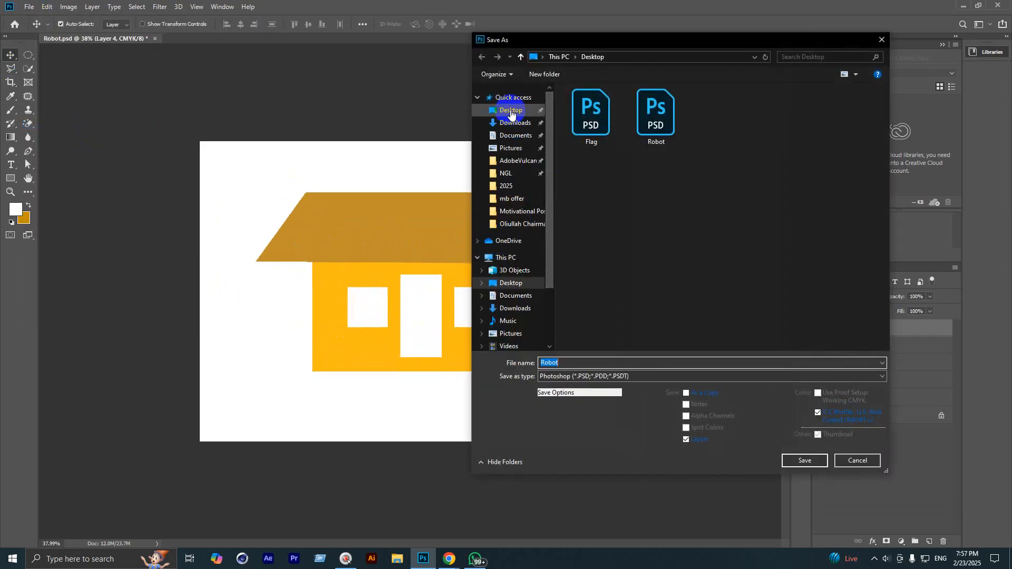
left_click(510, 109)
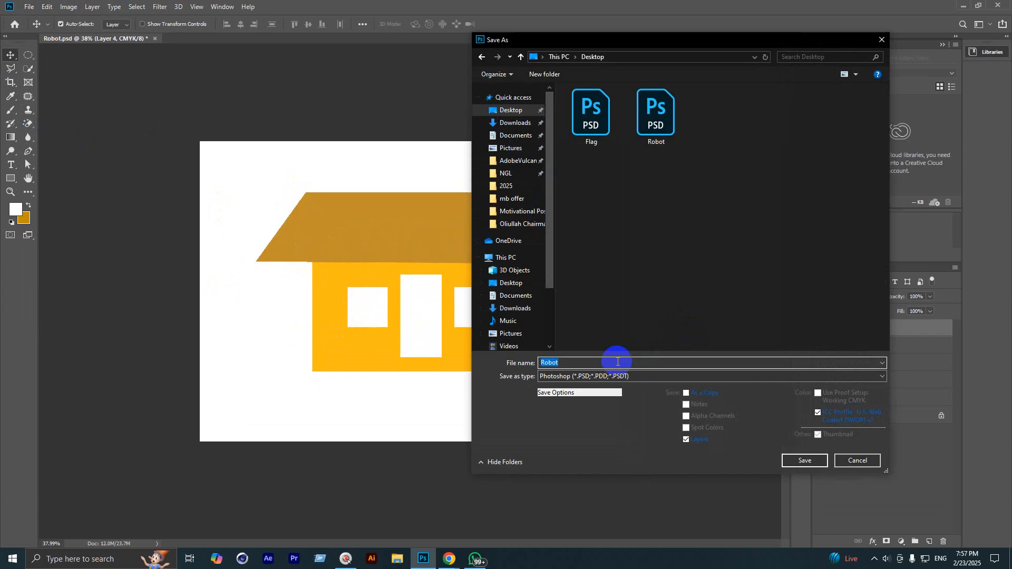
type("Hut")
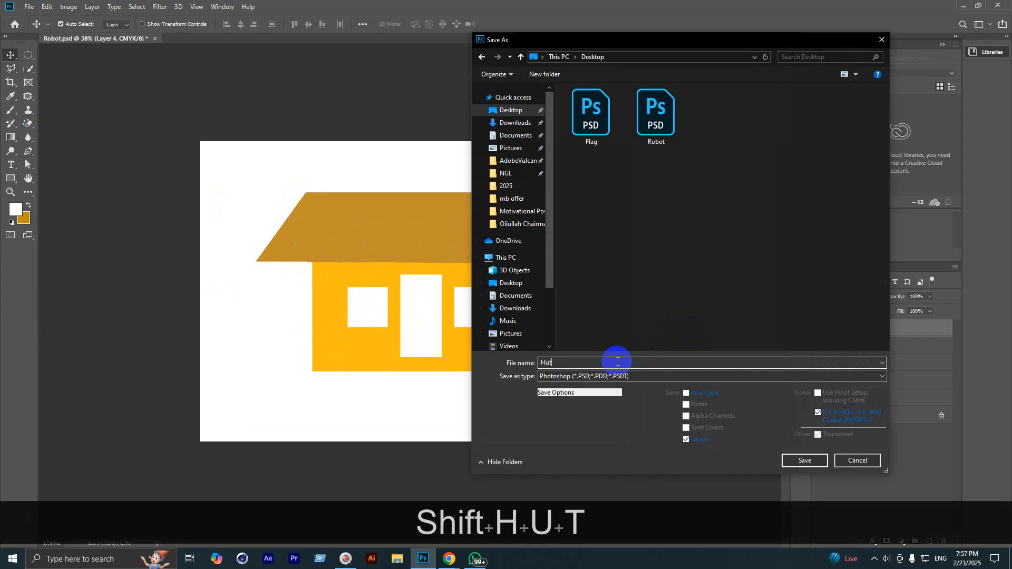
key("Return")
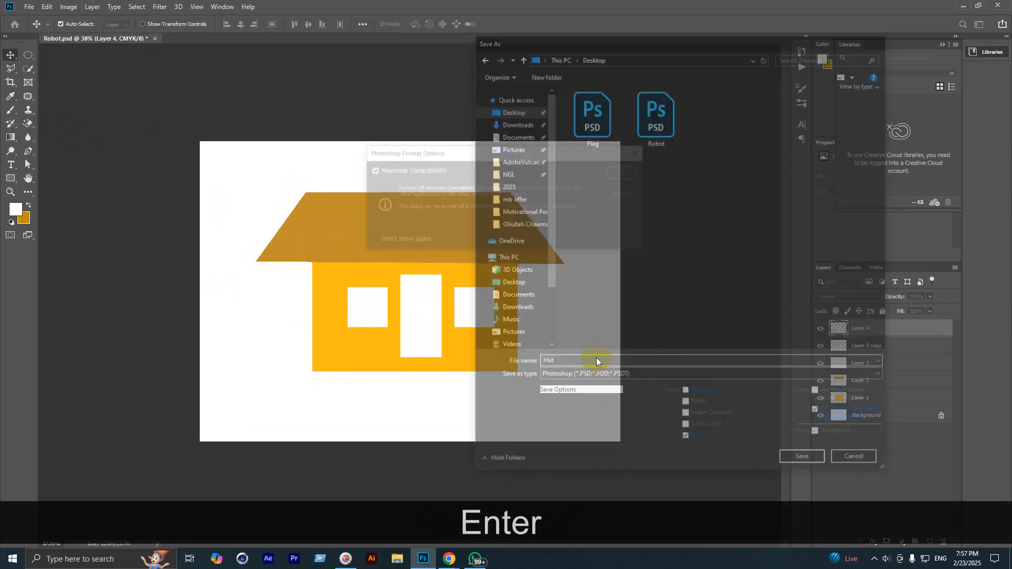
key("Return")
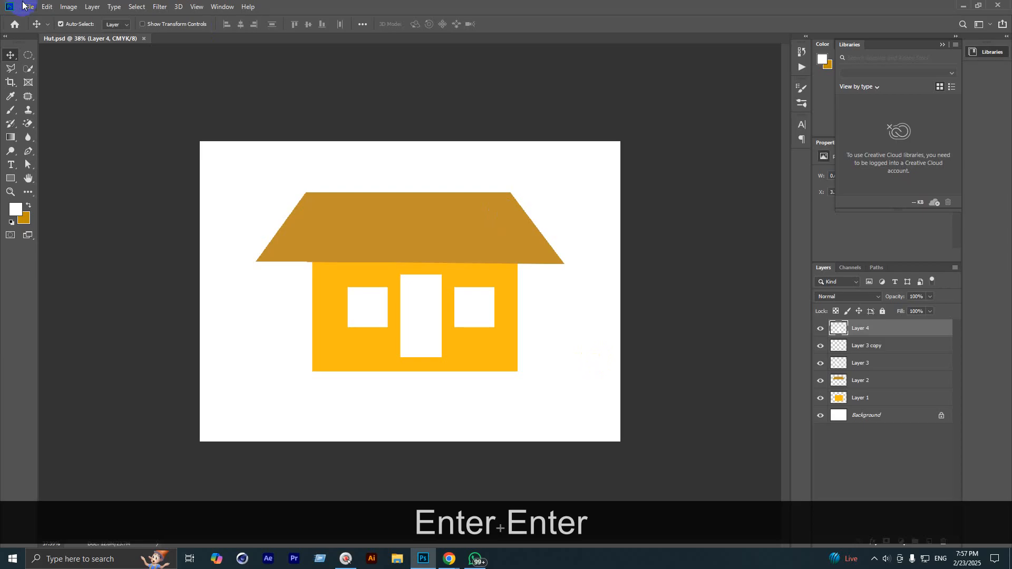
Step: Save a JPEG copy as Hut.jpg, accepting the quality options
left_click(23, 5)
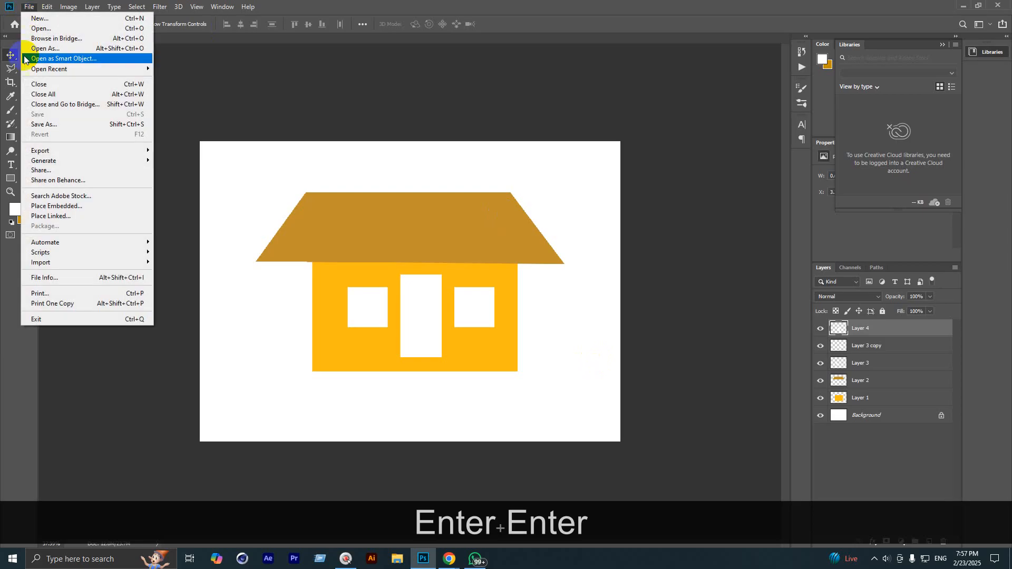
left_click(62, 128)
left_click(640, 380)
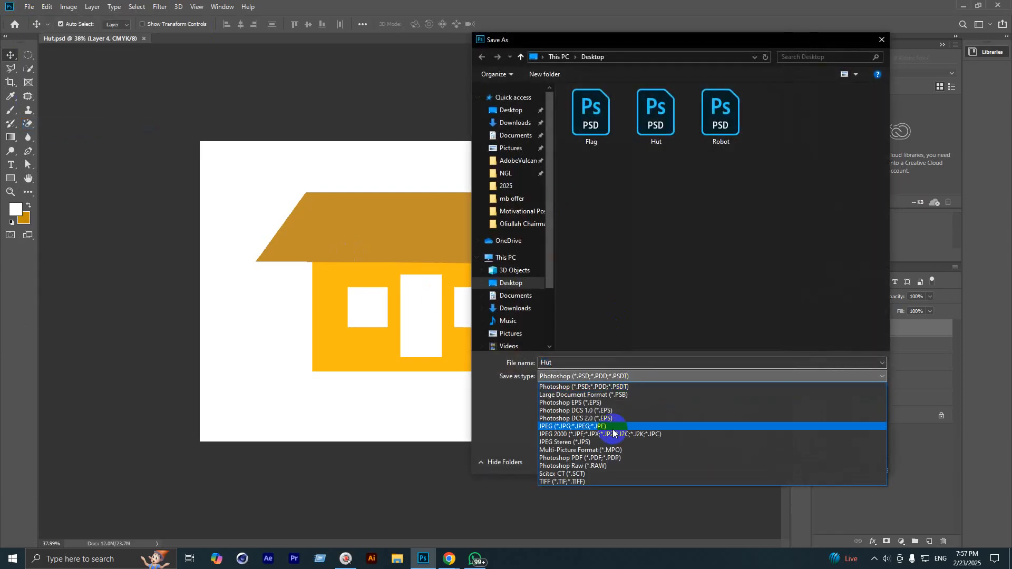
left_click(598, 425)
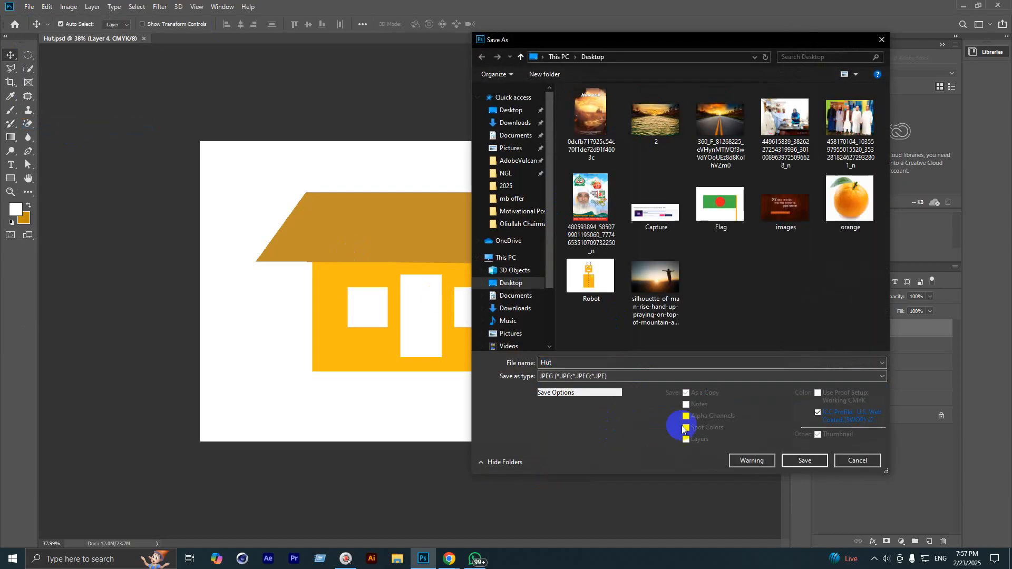
left_click(806, 461)
left_click(575, 156)
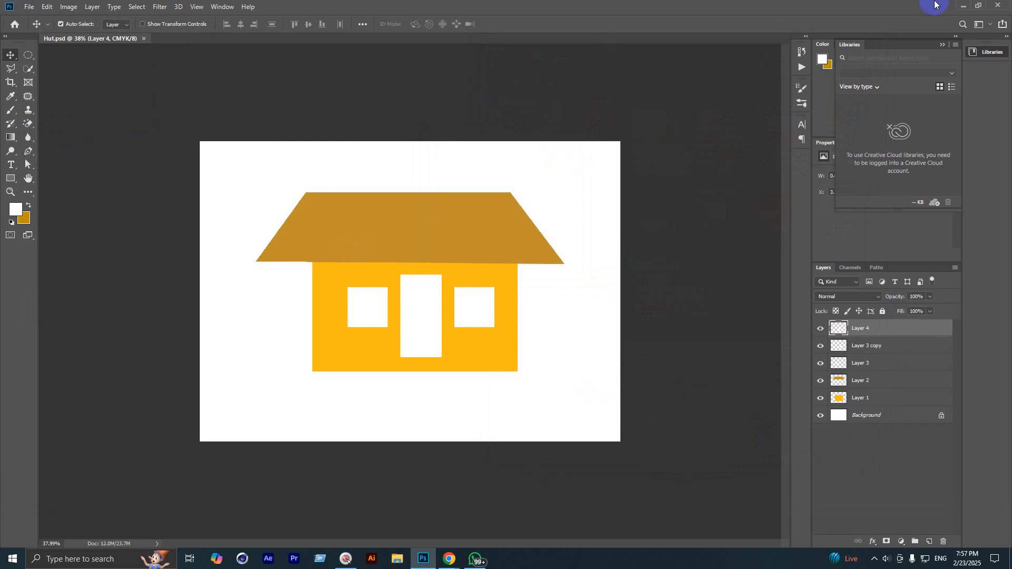
Step: Open Hut.jpg from the desktop in Photos, close it, and return to Chrome
left_click(965, 6)
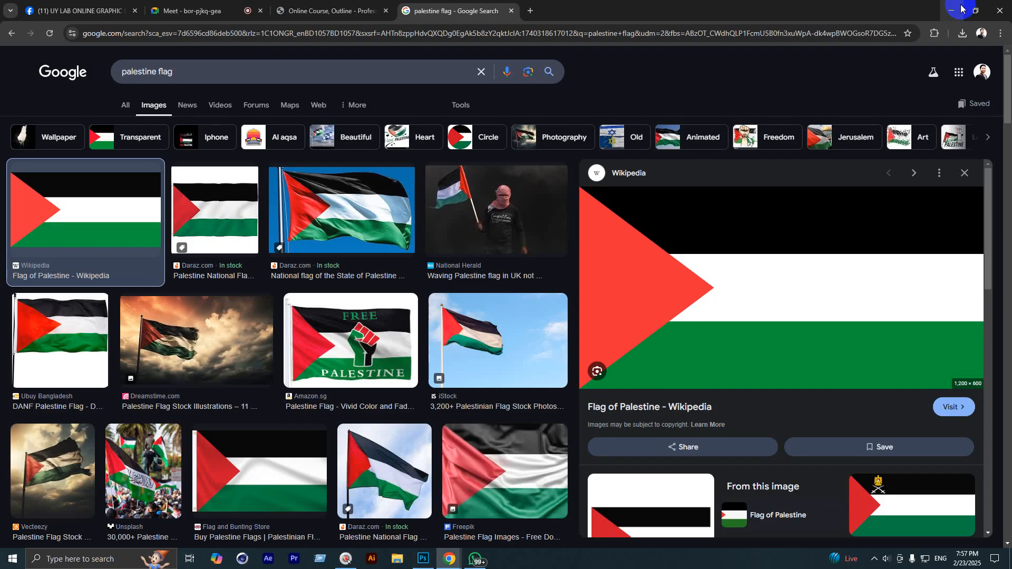
left_click(949, 7)
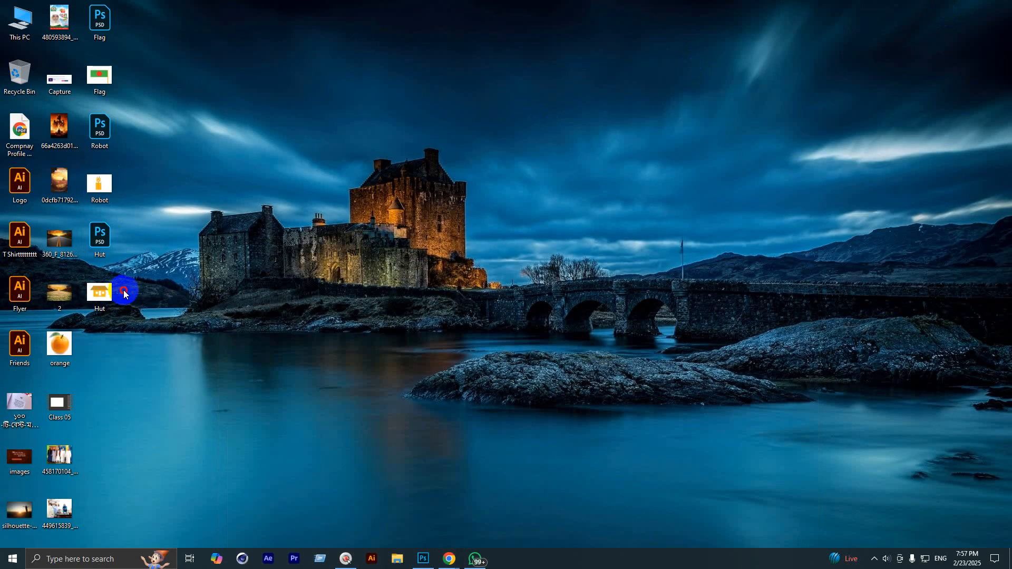
left_click(101, 293)
double_click(102, 294)
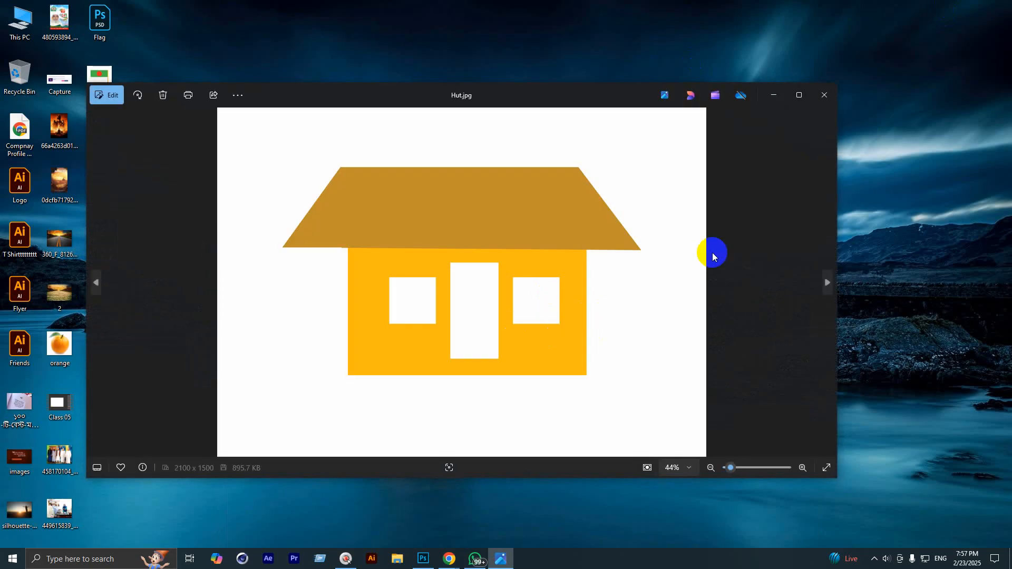
left_click(795, 94)
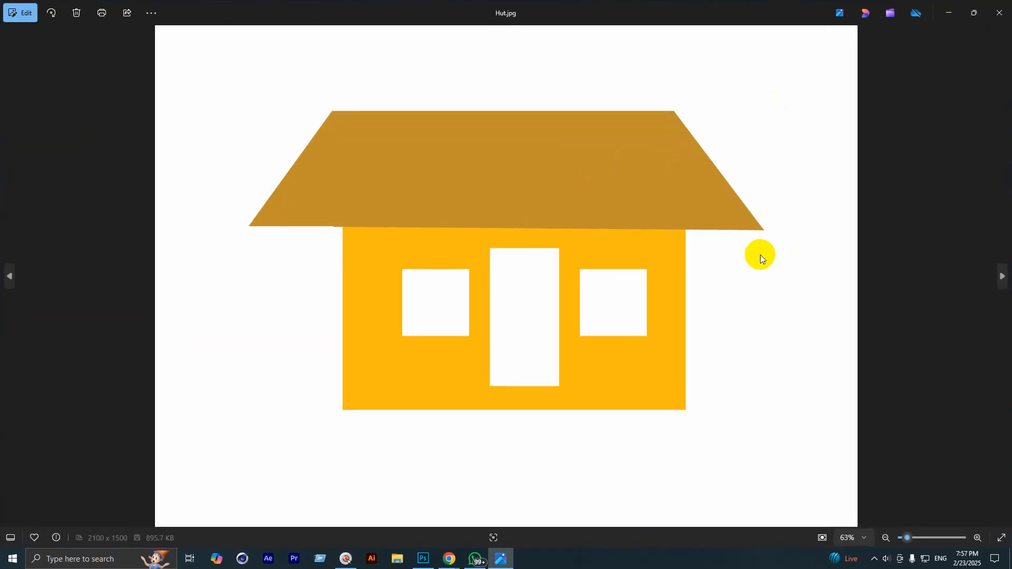
left_click(1000, 13)
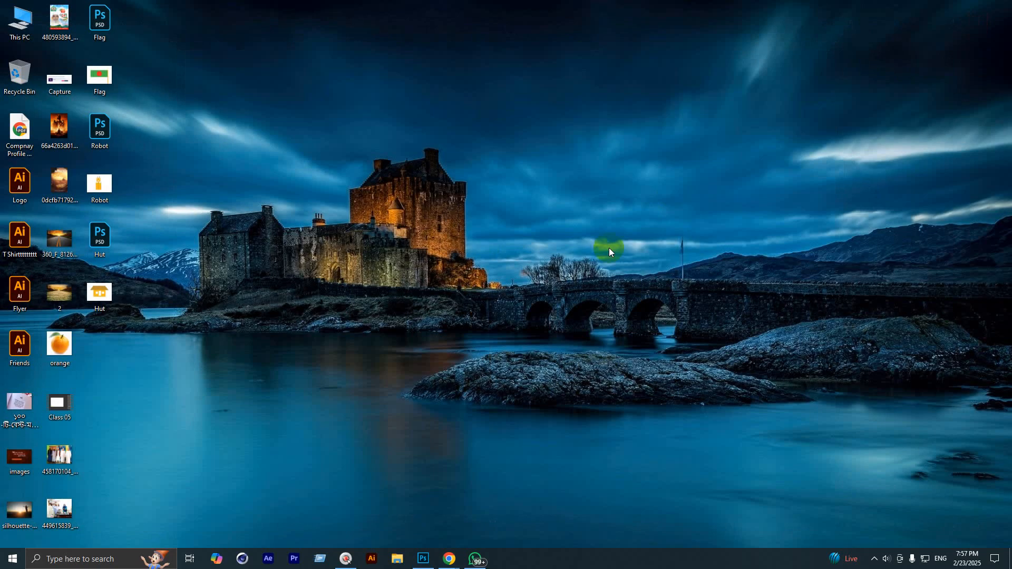
mouse_move(449, 558)
left_click(389, 511)
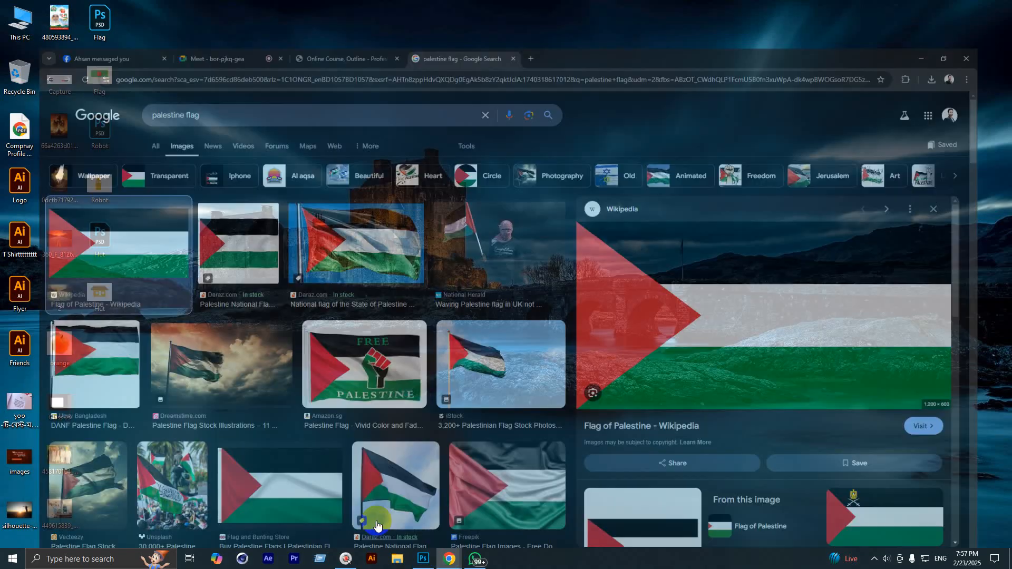
Step: On the Facebook group page, close both open Messenger chat windows
left_click(142, 7)
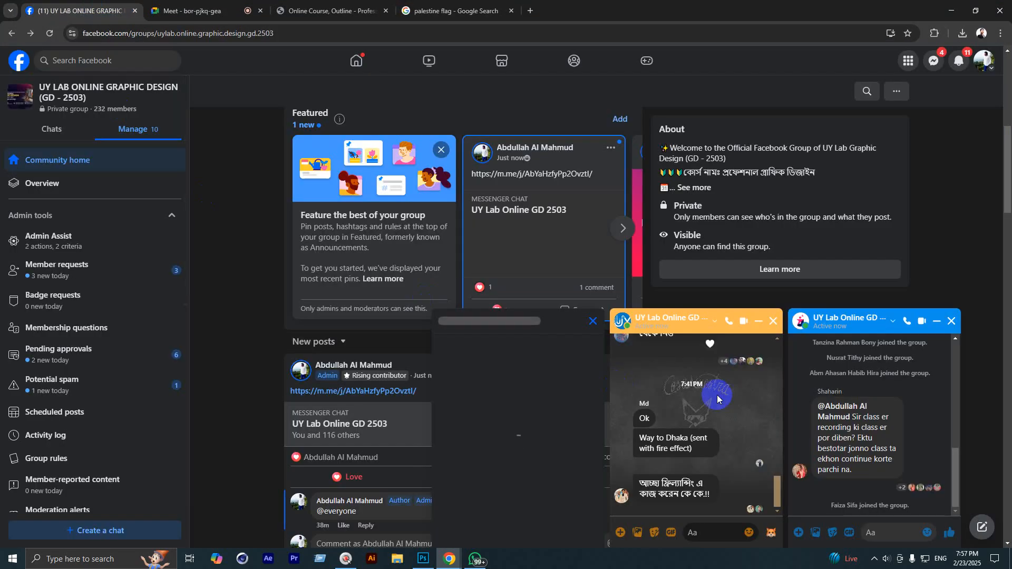
left_click(952, 321)
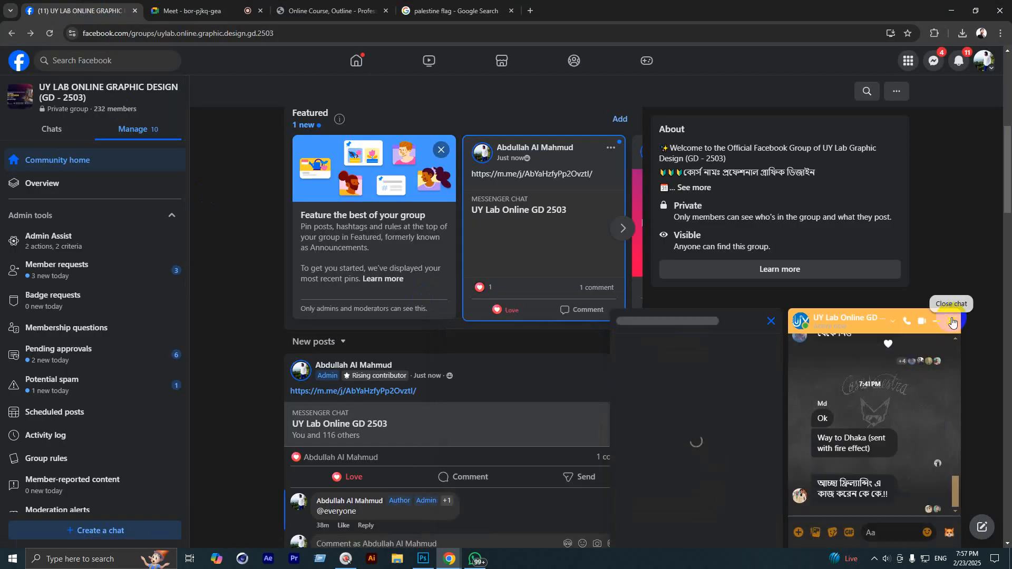
left_click(952, 322)
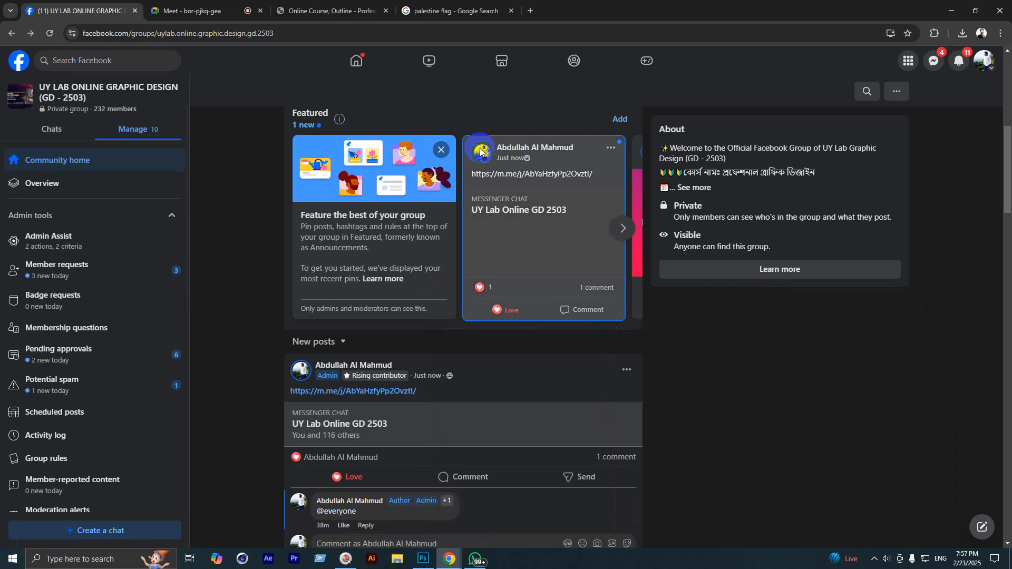
scroll(406, 354, "up", 8)
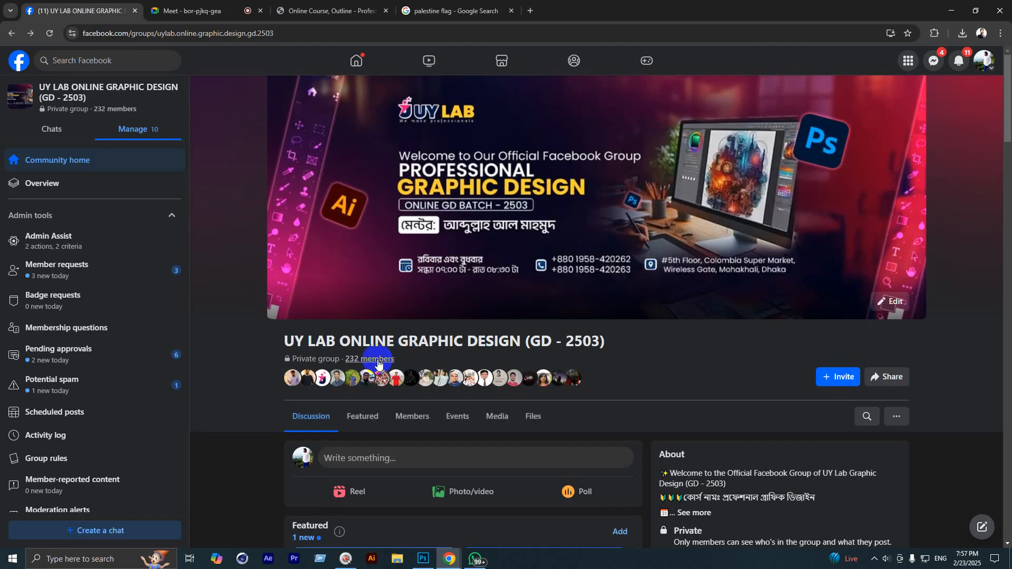
scroll(364, 342, "down", 2)
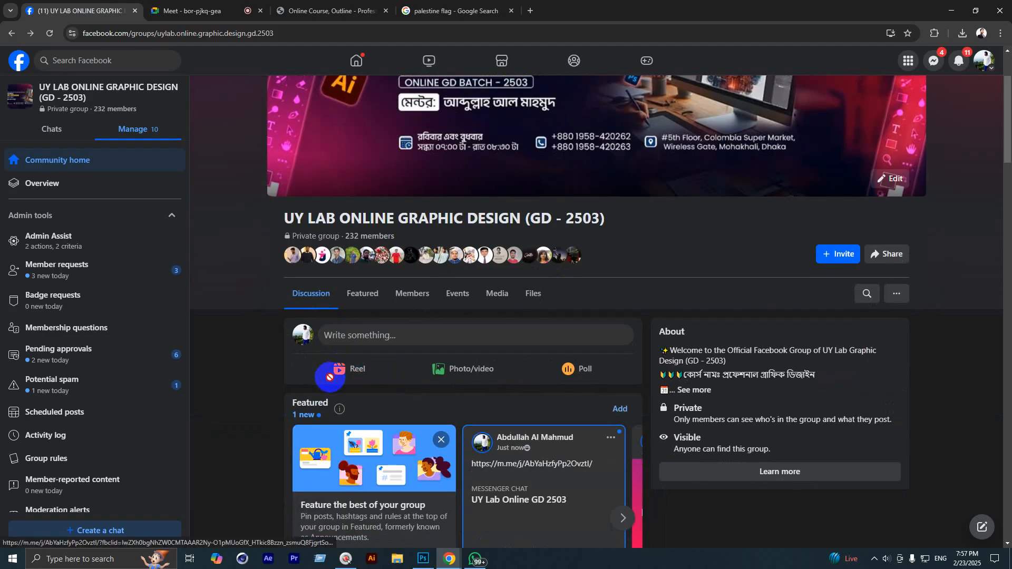
Step: Start a new group post and open the file picker to attach a photo
left_click(412, 342)
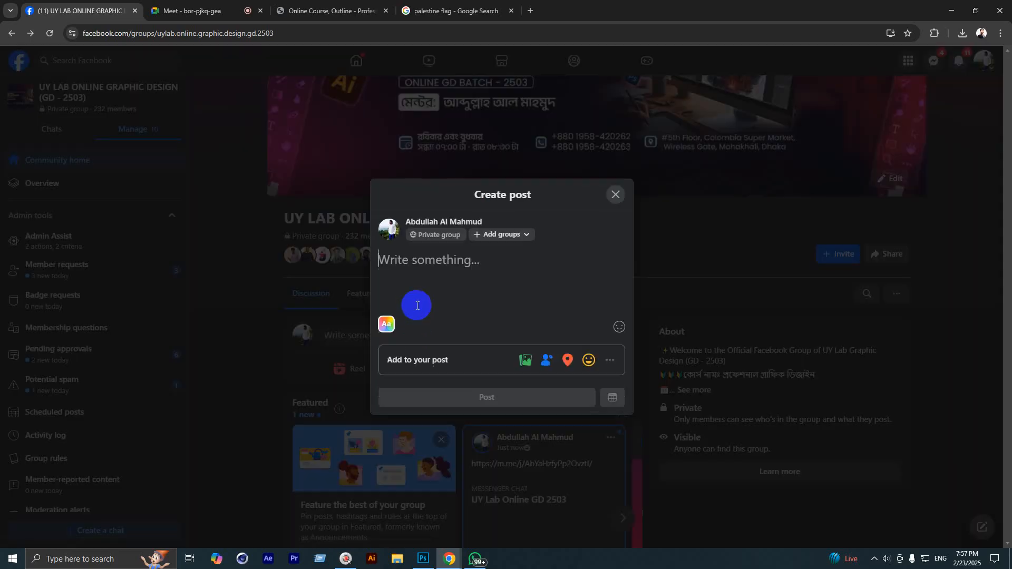
left_click(519, 362)
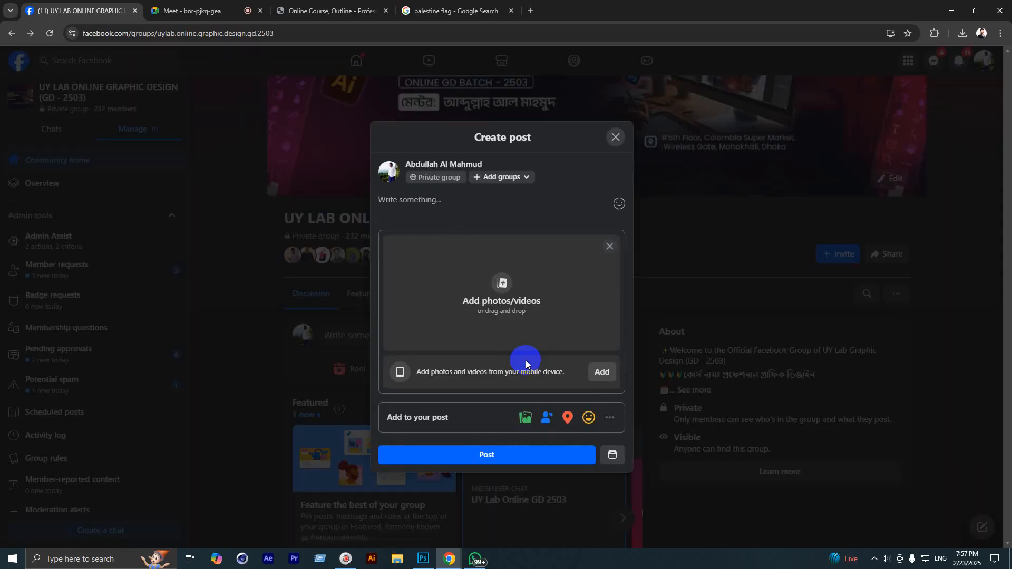
left_click(521, 311)
left_click(967, 527)
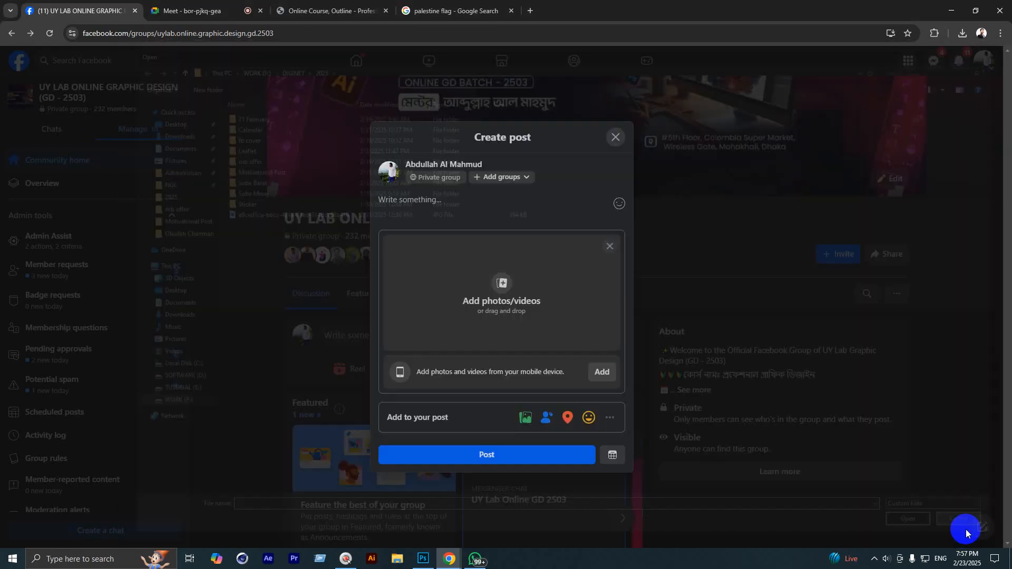
left_click(615, 138)
left_click(328, 343)
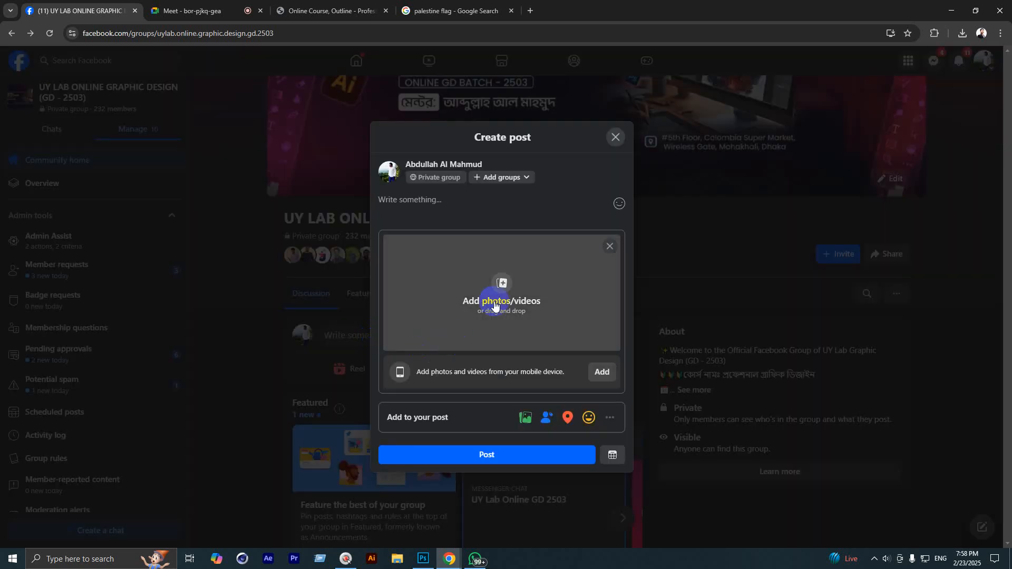
left_click(514, 303)
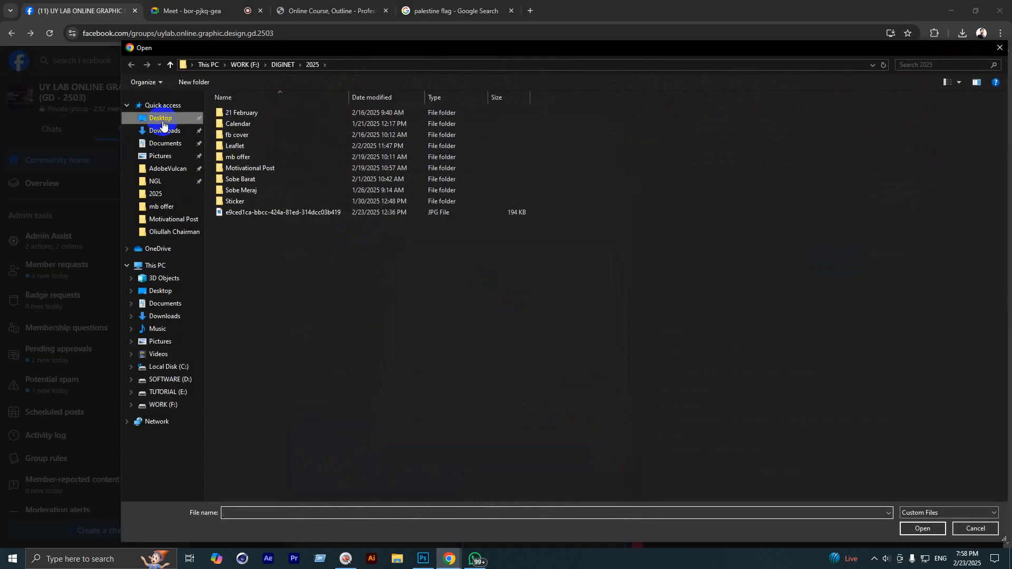
Step: Attach Hut.jpg from the Desktop and type 'Class: 01' as the post text
left_click(161, 119)
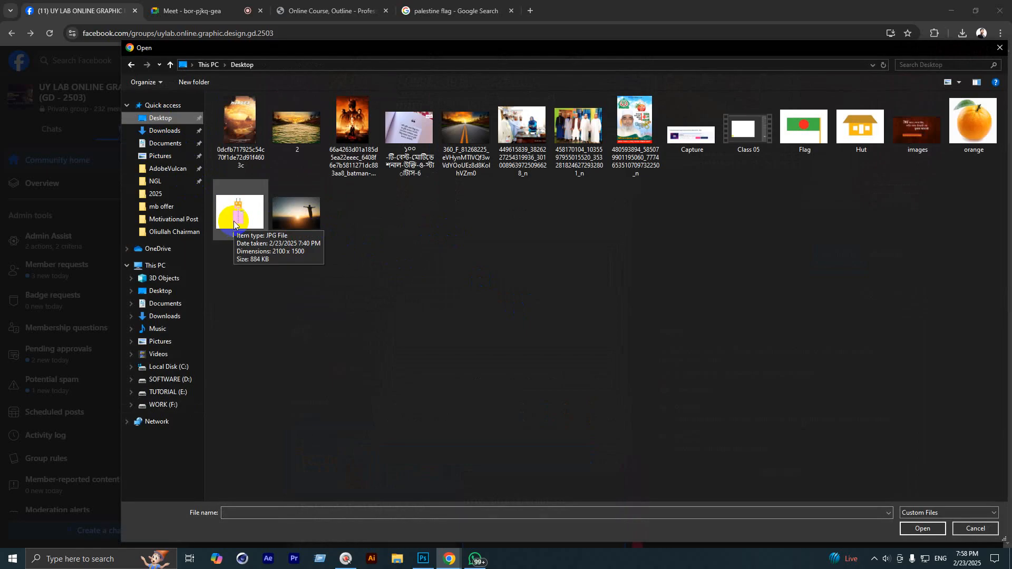
double_click(861, 129)
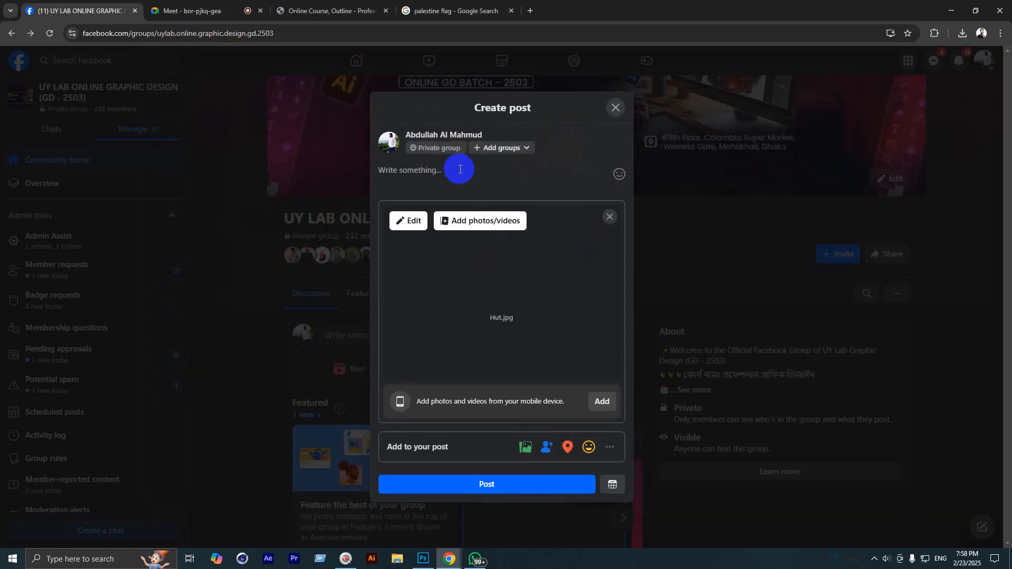
type("Sube")
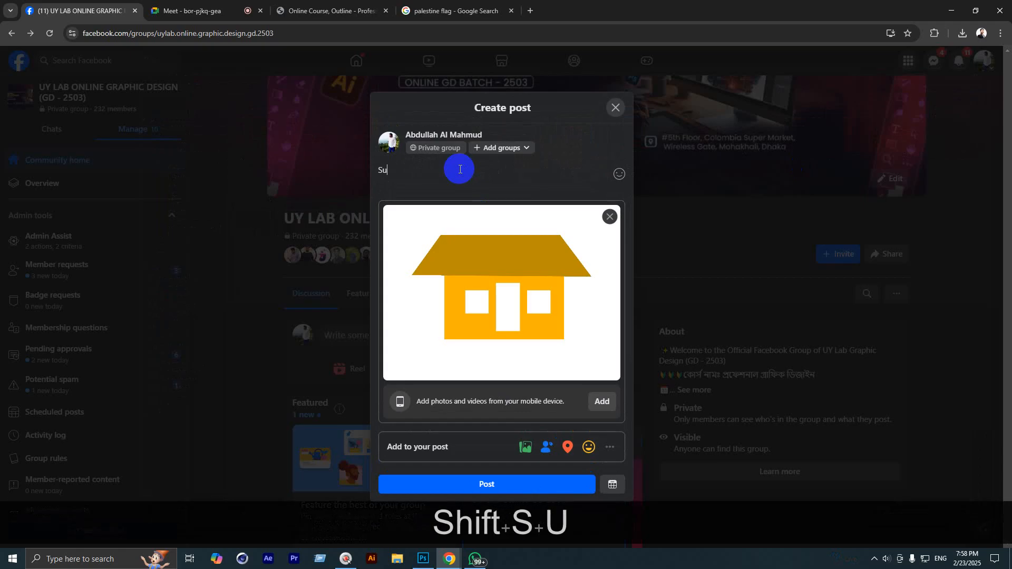
key("BackSpace")
key("BackSpace")
key("BackSpace")
key("BackSpace")
type("C")
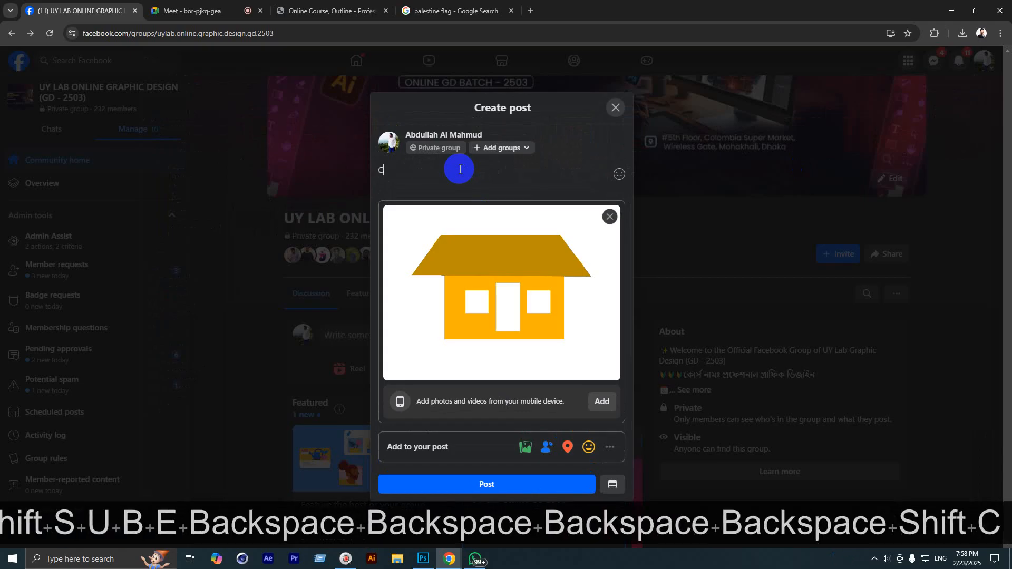
type("lass: ")
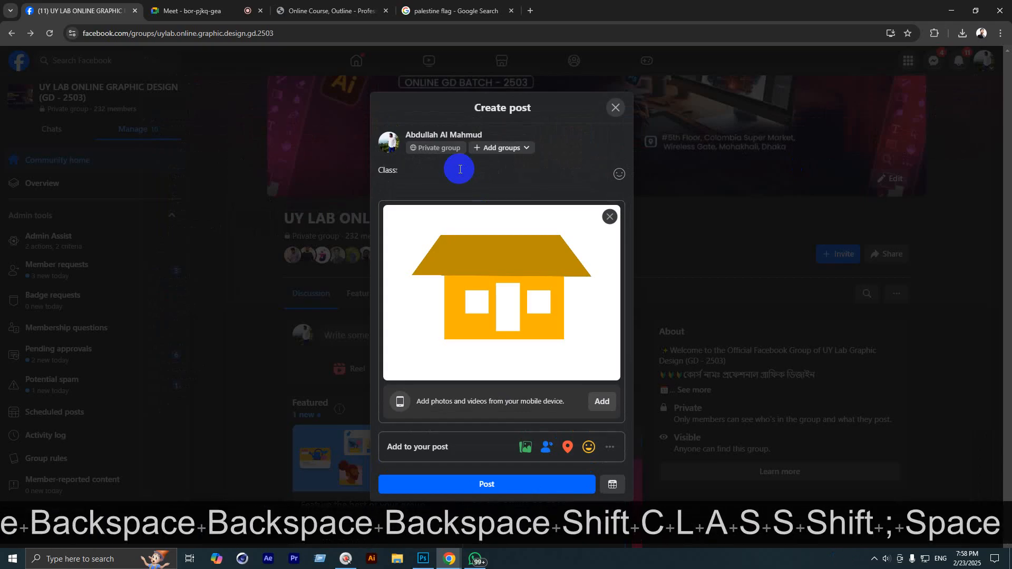
type("01")
Step: Add 'Subject: Hut' on a second line and submit the post
key("Return")
type("Sub")
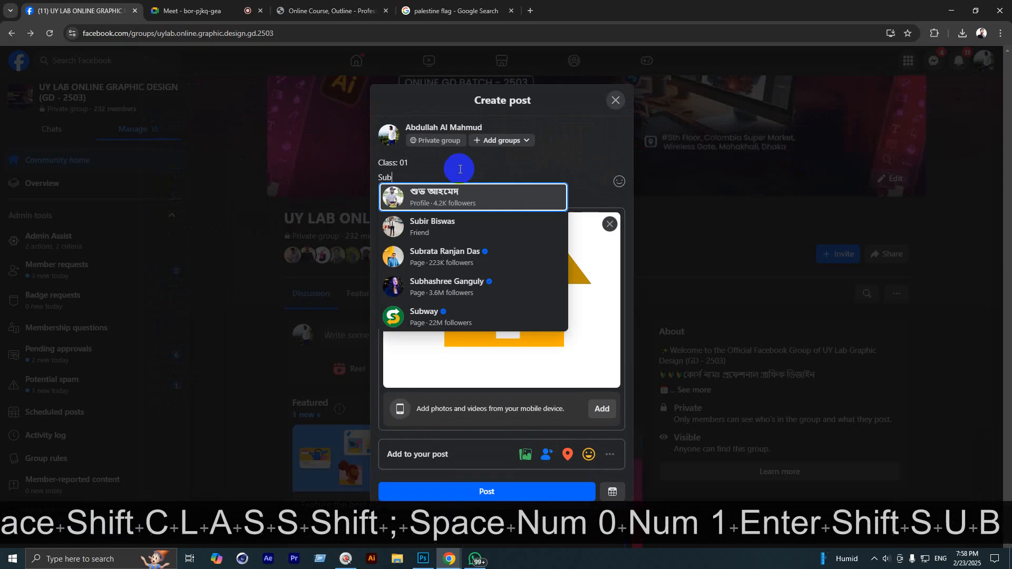
type("ject")
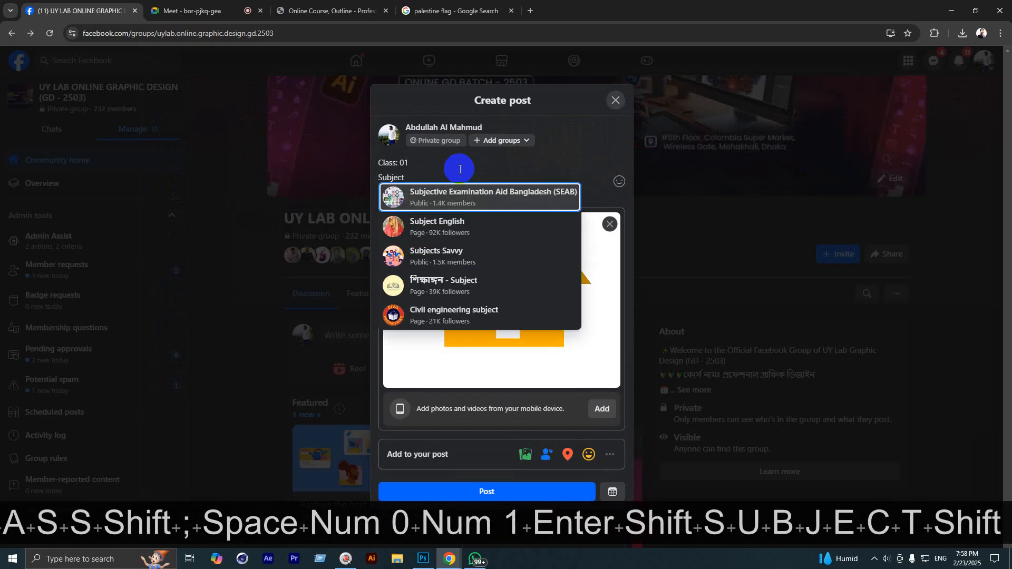
type(": C")
key("BackSpace")
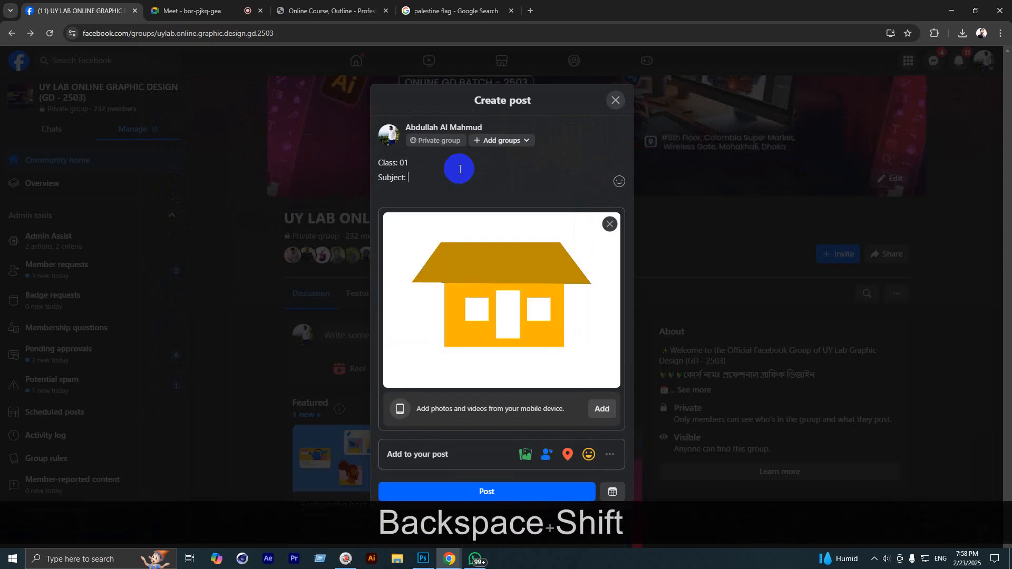
type("Hut")
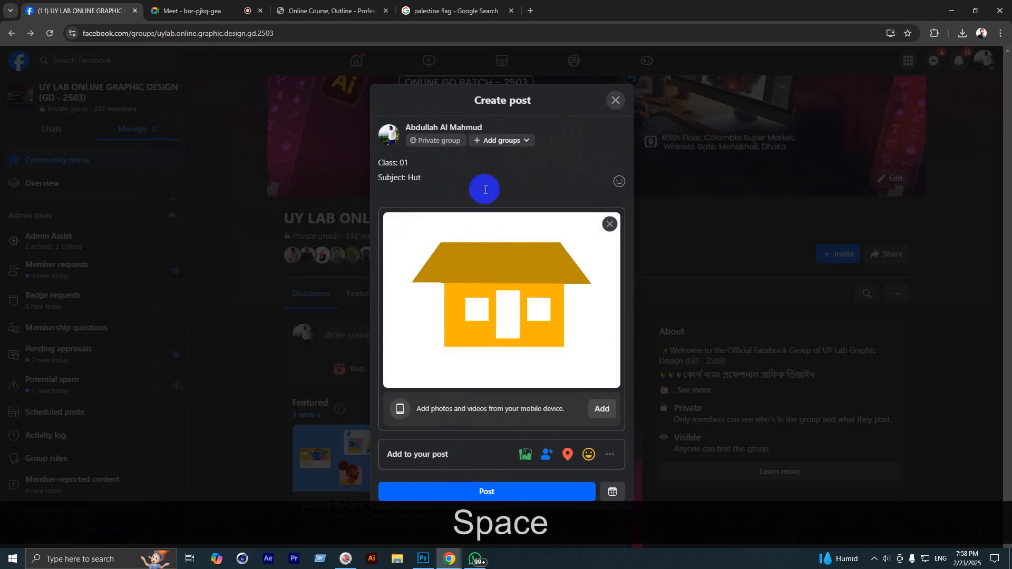
left_click(479, 490)
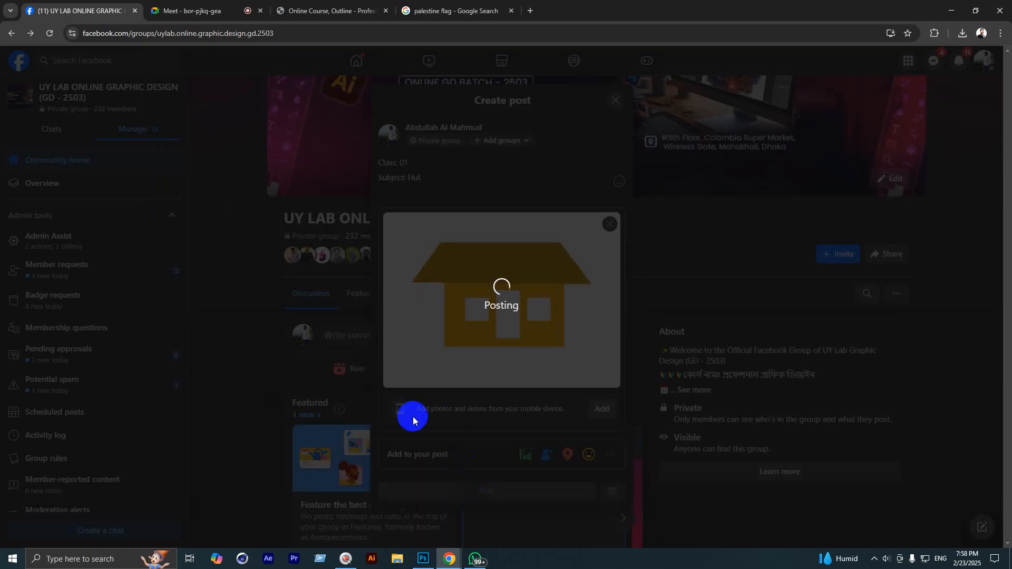
Step: Scroll to the Hut post, hide it, then undo the hide
scroll(396, 352, "down", 5)
scroll(396, 353, "down", 7)
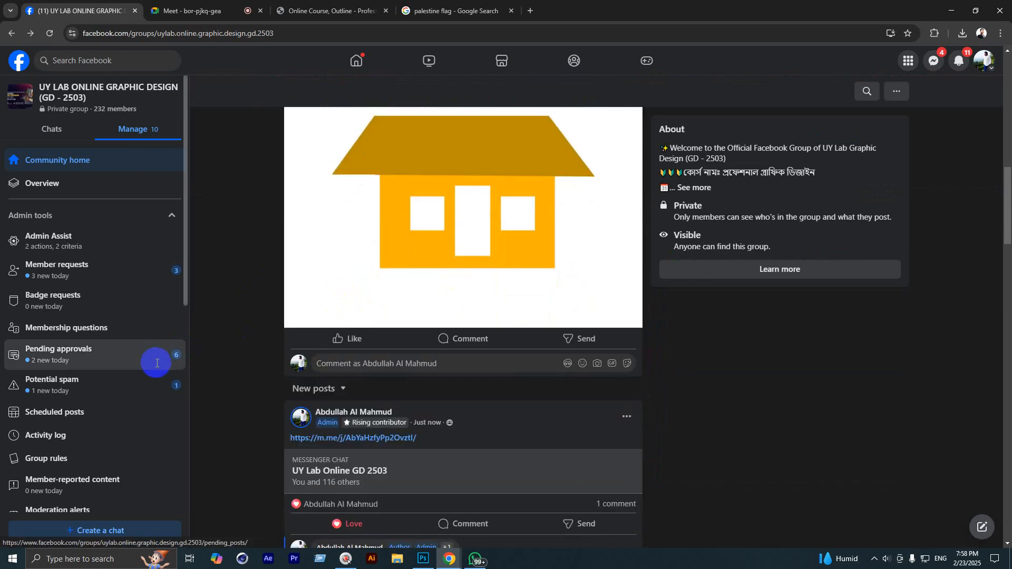
scroll(373, 343, "up", 3)
scroll(357, 362, "down", 4)
scroll(357, 362, "down", 12)
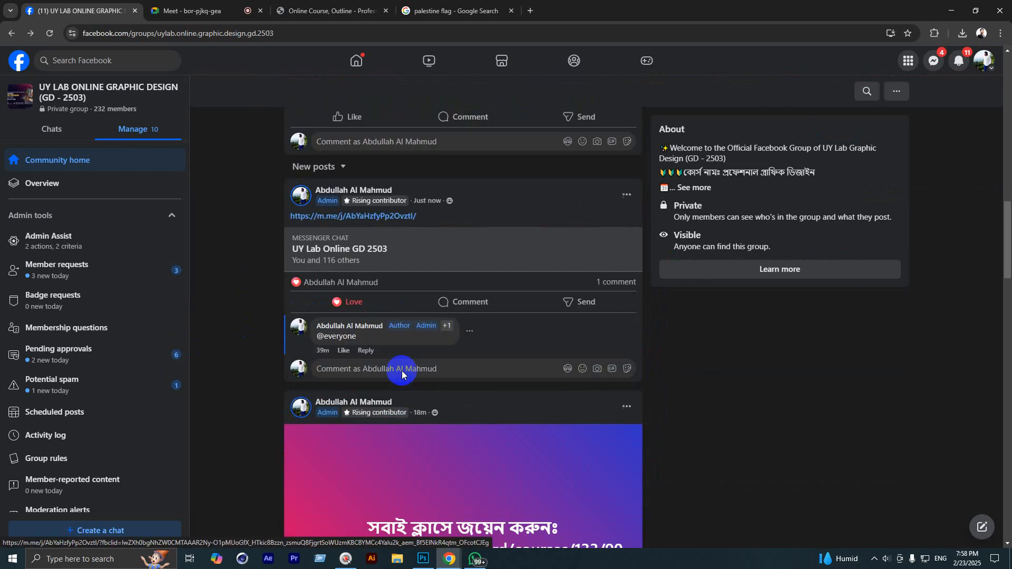
scroll(422, 367, "up", 12)
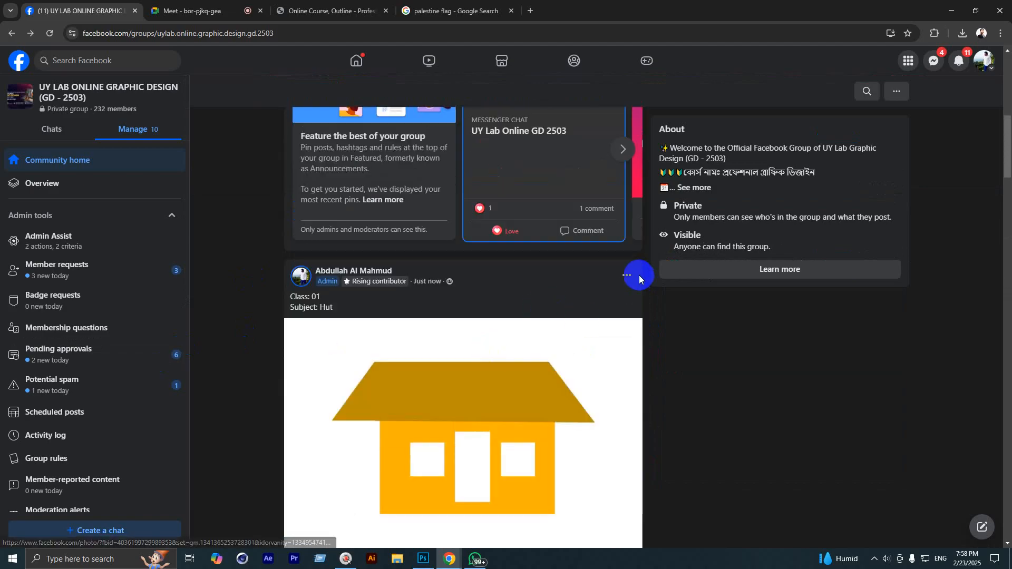
left_click(627, 275)
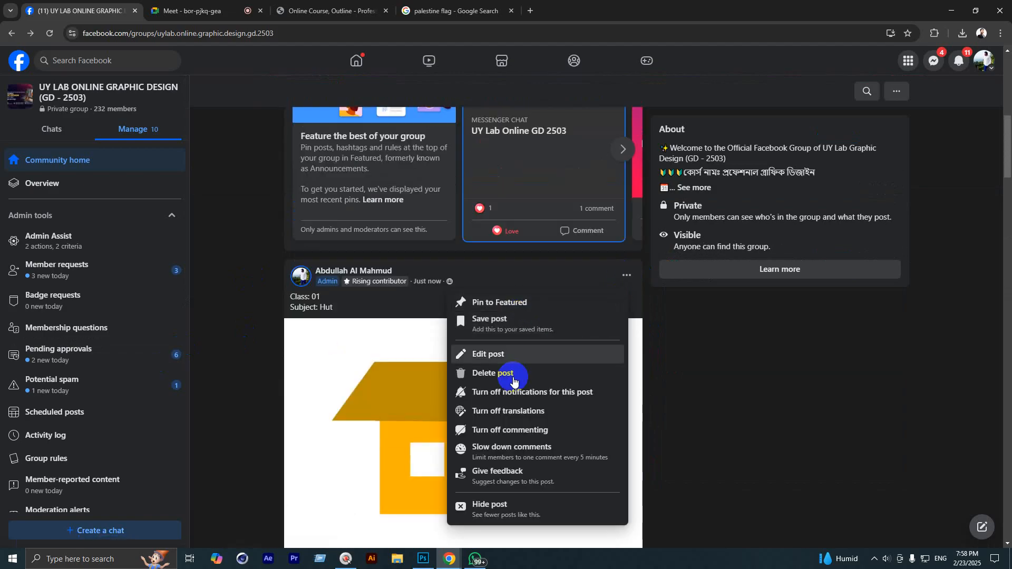
left_click(504, 504)
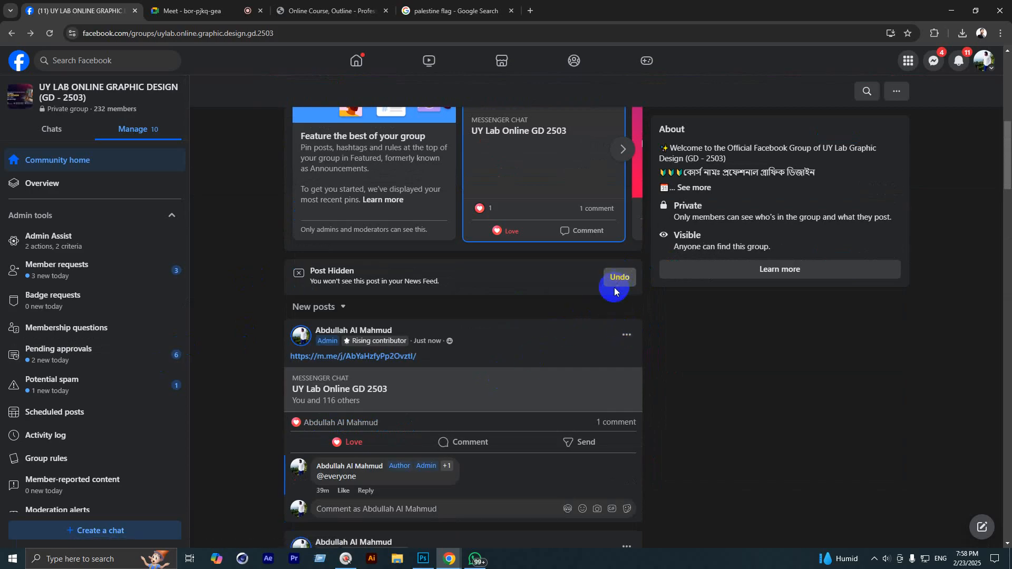
left_click(615, 290)
Step: Start deleting the Hut post but cancel to keep it, then go to the Meet tab
left_click(627, 275)
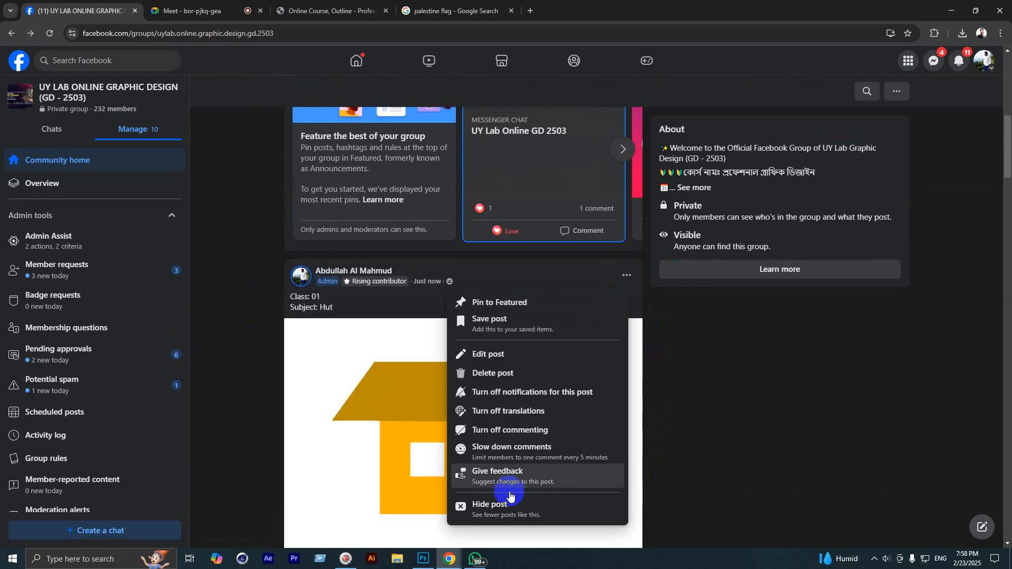
left_click(511, 373)
left_click(569, 329)
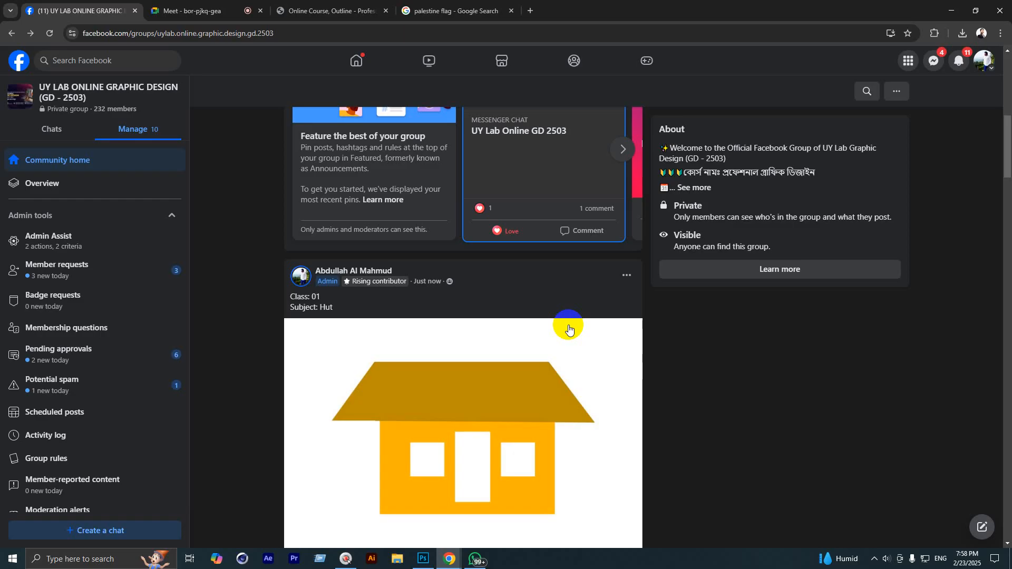
key("ctrl+Tab")
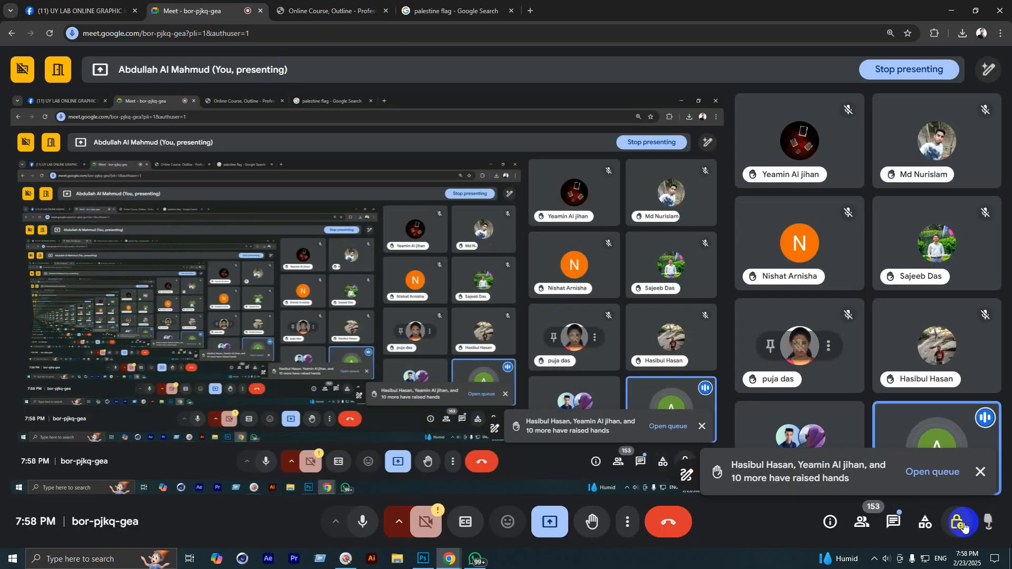
Step: Turn off host management in the meeting's host controls
left_click(961, 523)
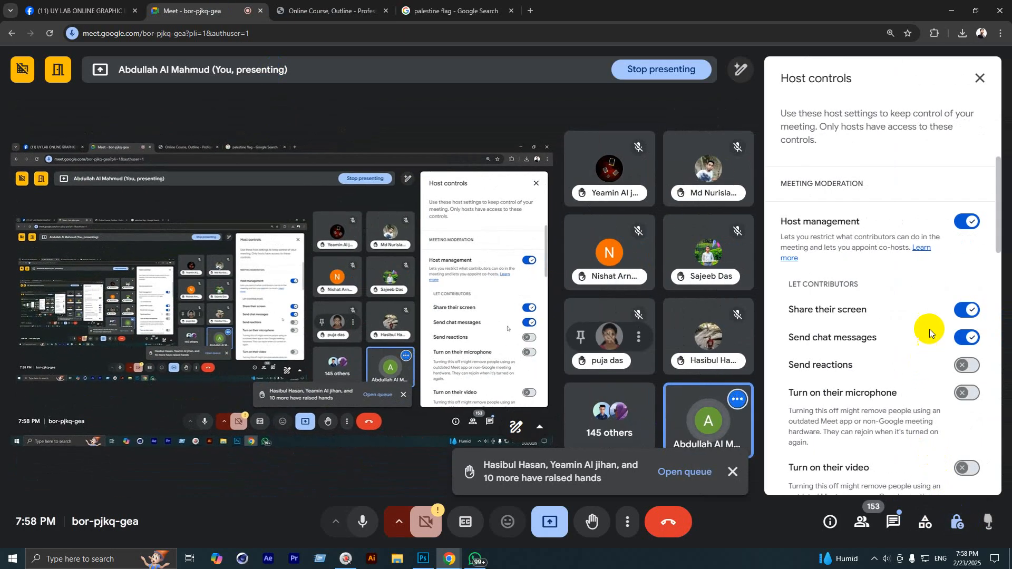
left_click(967, 221)
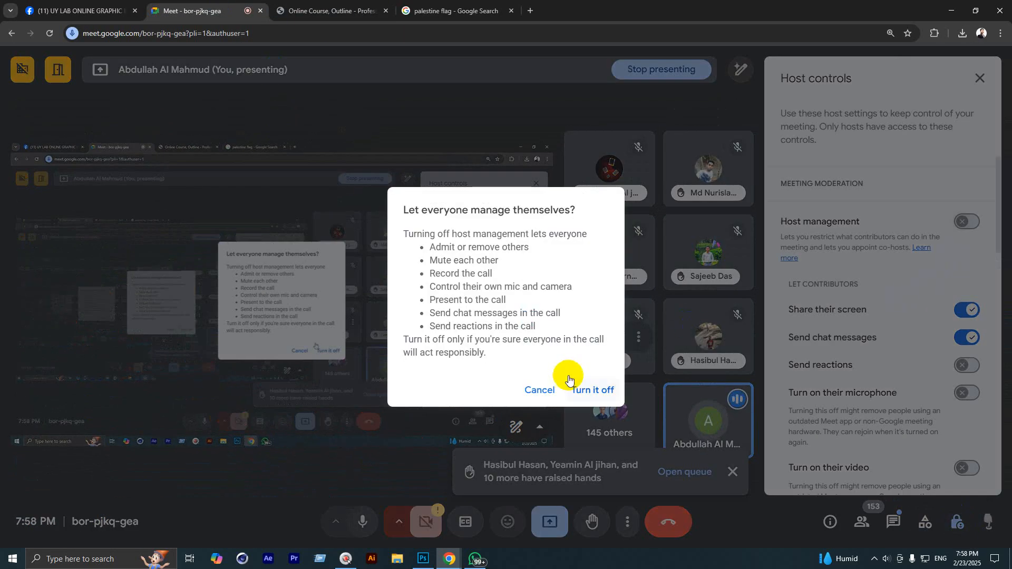
left_click(587, 388)
Step: Dismiss the raised-hands notice, close the host controls panel, and return to Facebook
left_click(733, 471)
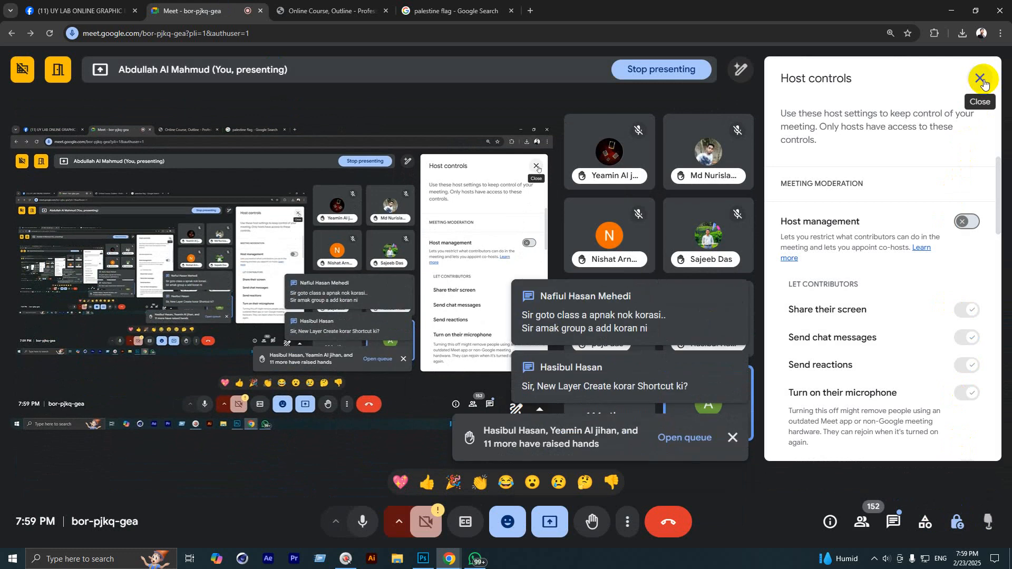
left_click(979, 79)
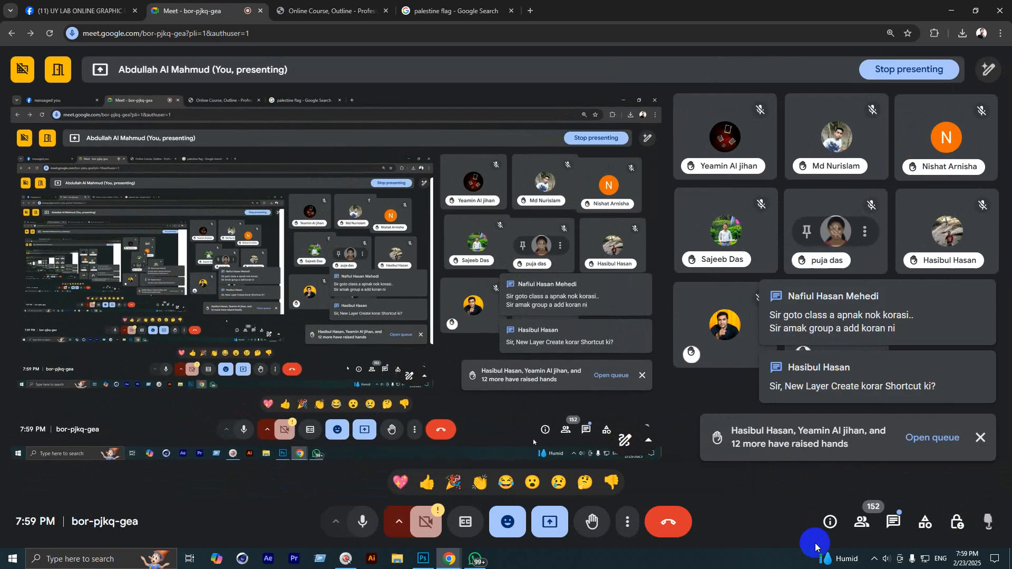
left_click(807, 551)
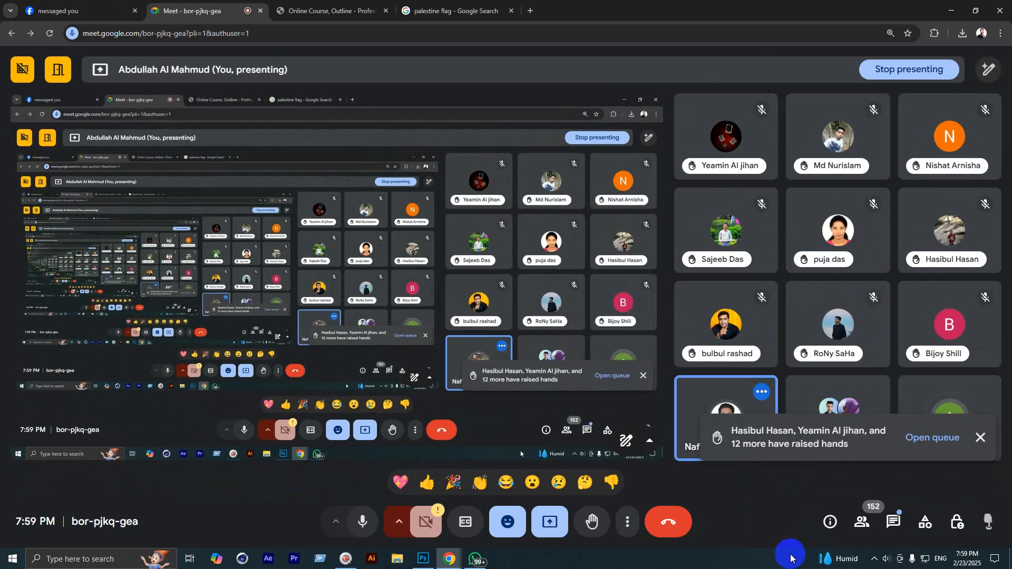
left_click(976, 433)
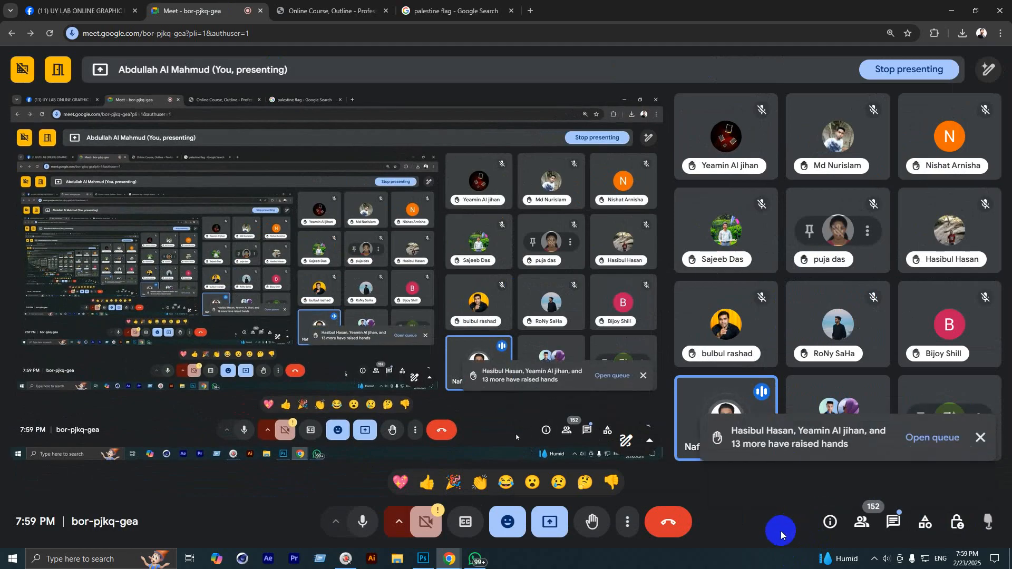
left_click(977, 435)
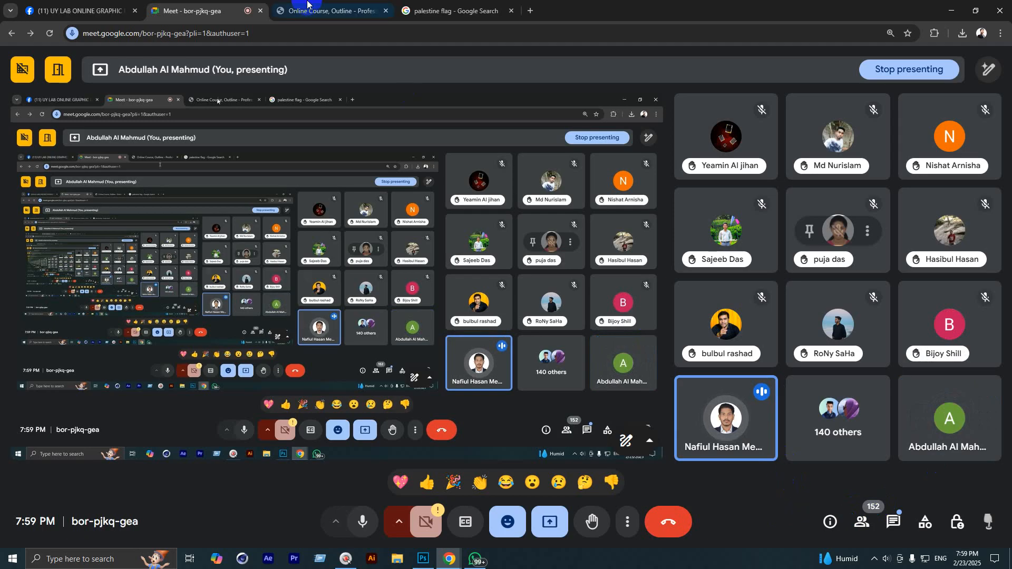
left_click(83, 5)
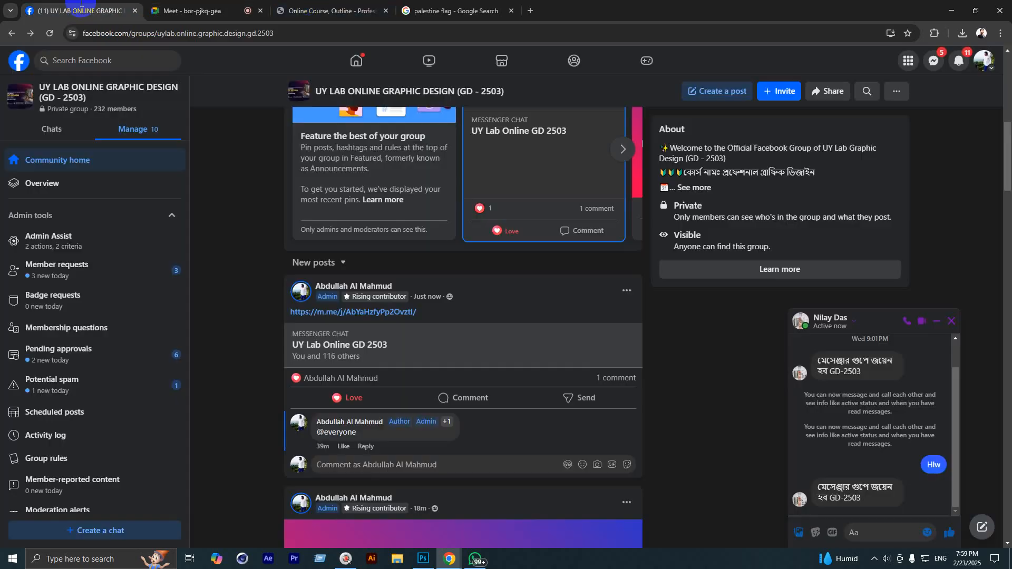
Step: Close the Messenger conversations on Facebook, then go back to the Meet call
left_click(949, 326)
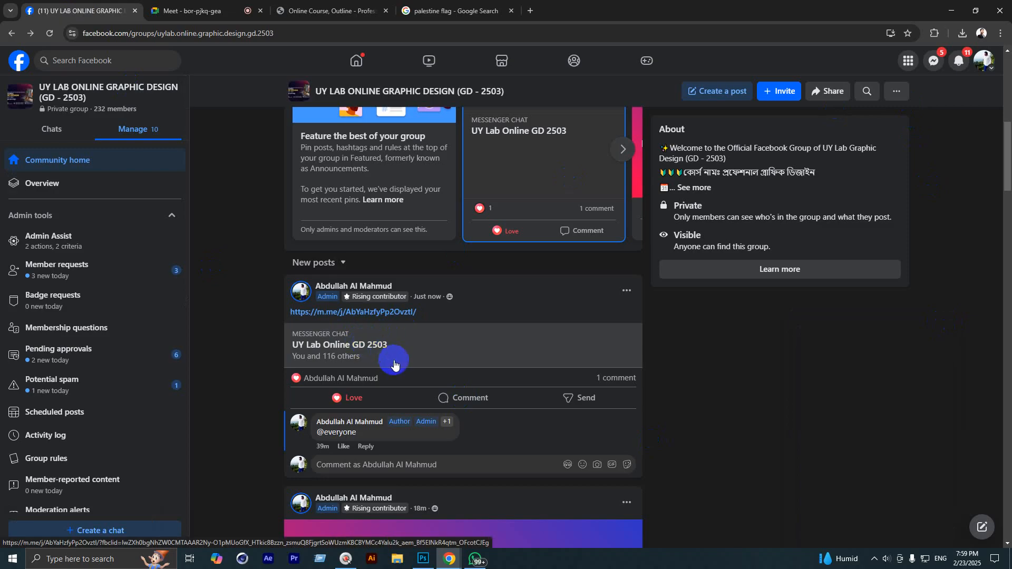
left_click(932, 59)
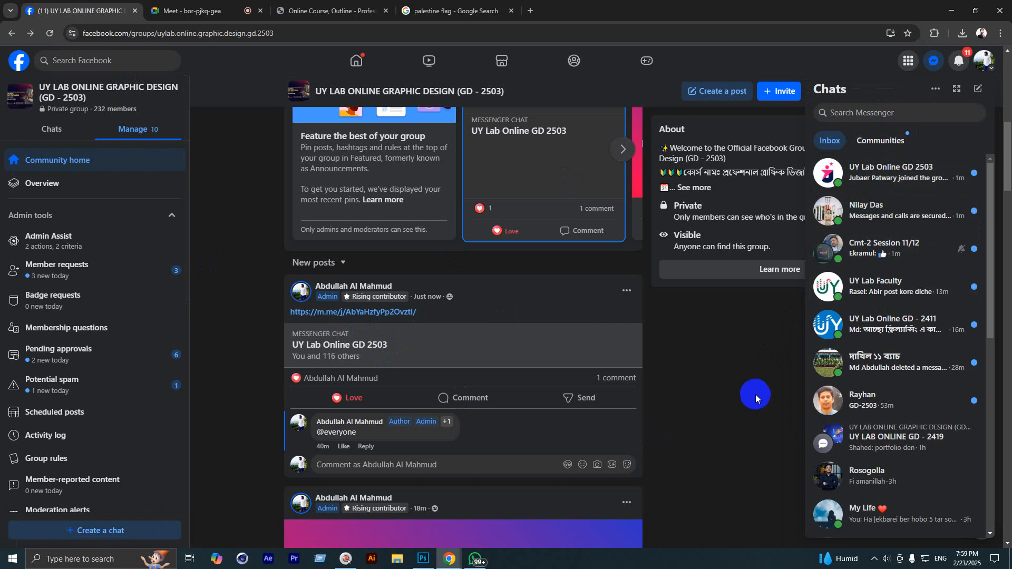
left_click(865, 400)
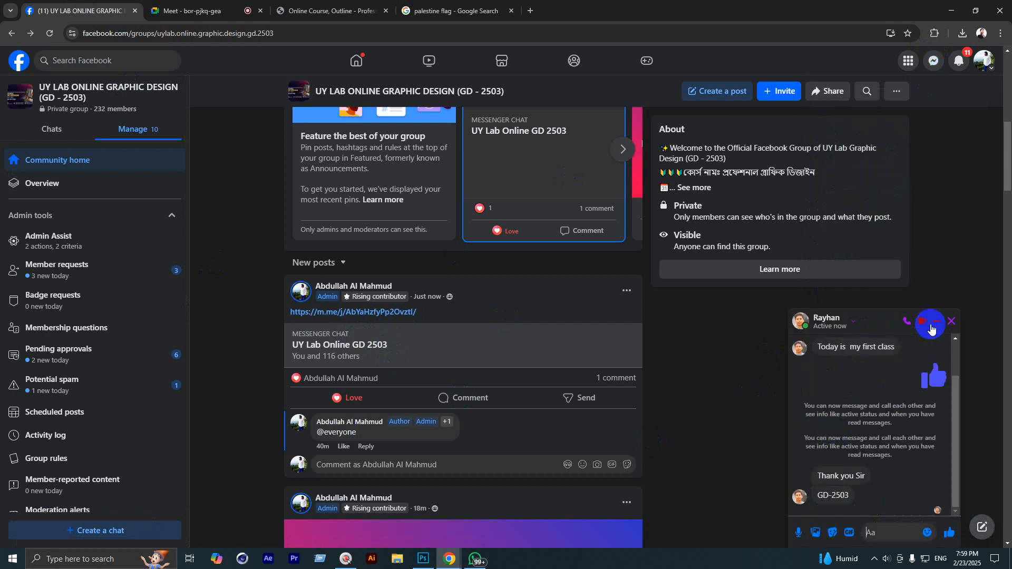
left_click(948, 323)
left_click(227, 11)
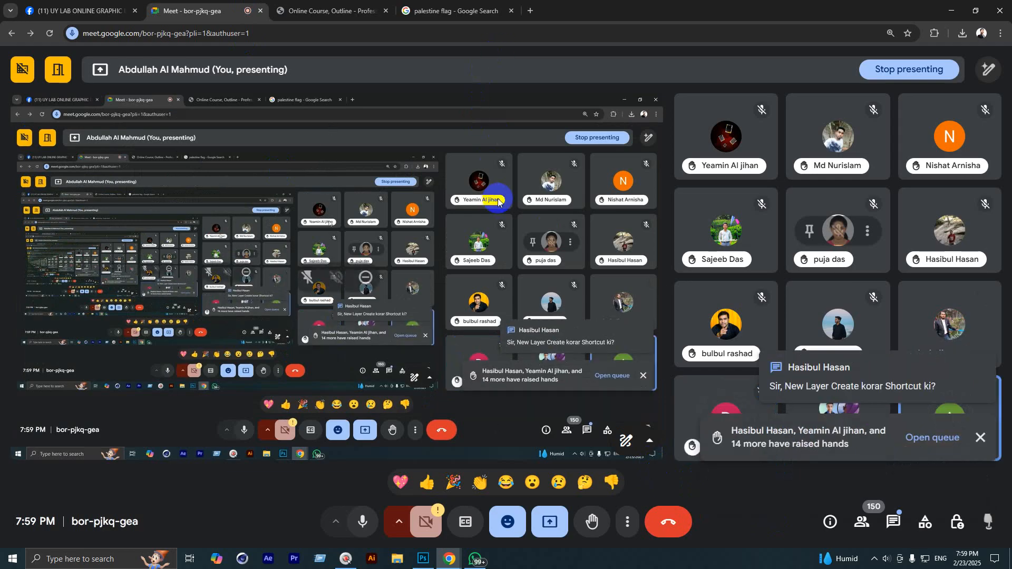
Step: Open a new blank tab, then close Facebook's chat pop-ups and open the Messenger chats list
left_click(529, 8)
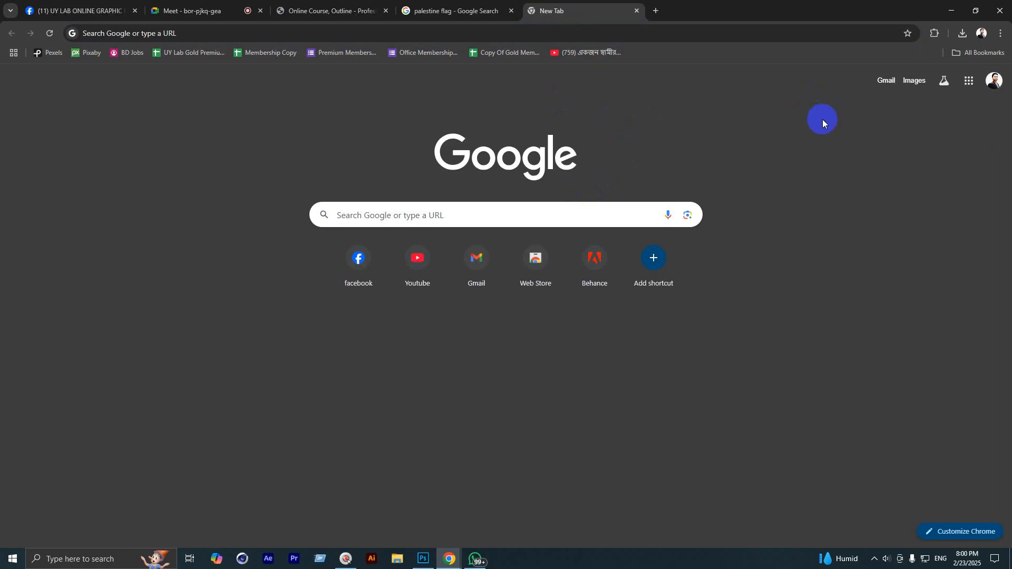
left_click(79, 10)
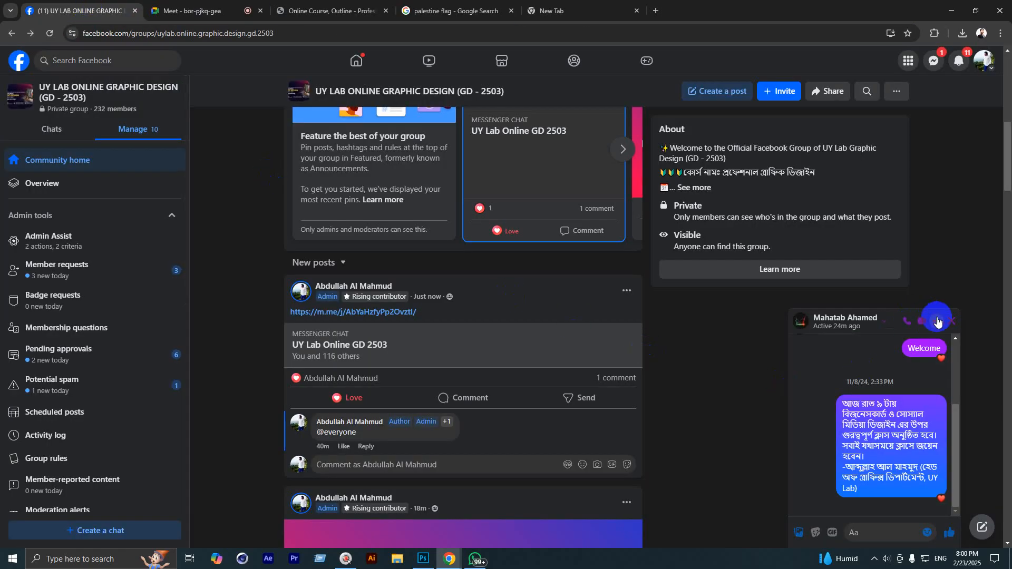
left_click(937, 322)
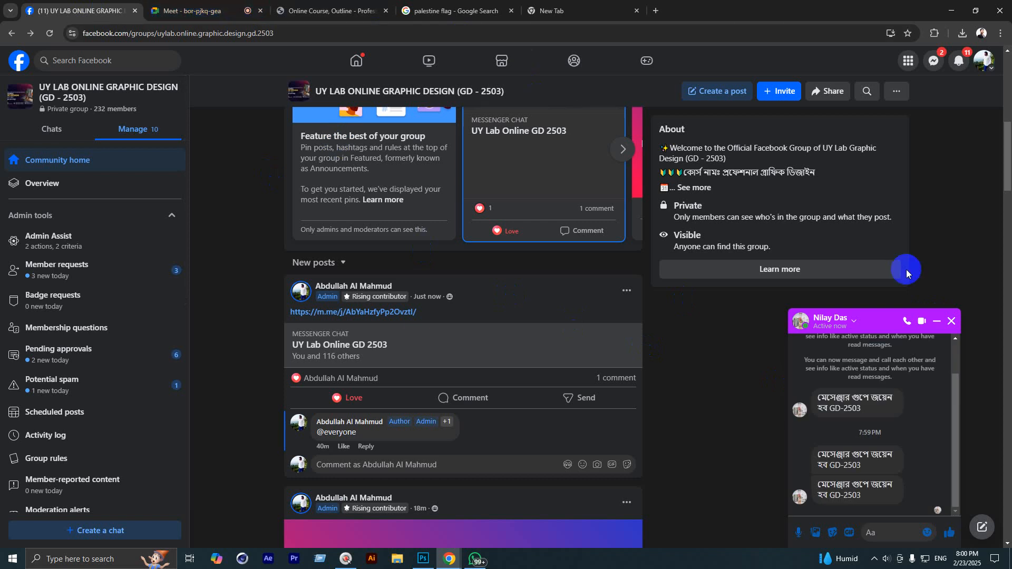
left_click(952, 321)
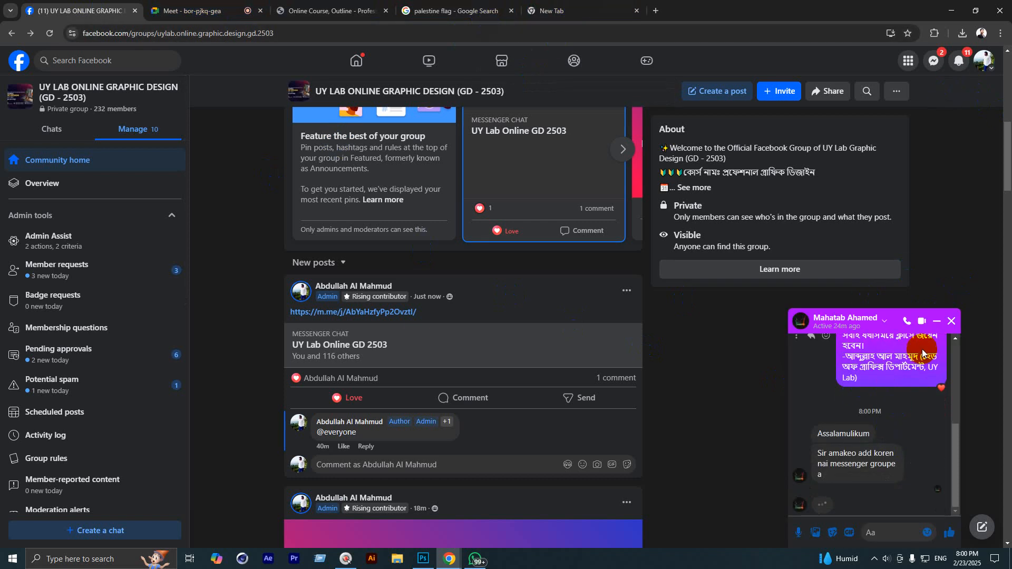
left_click(932, 58)
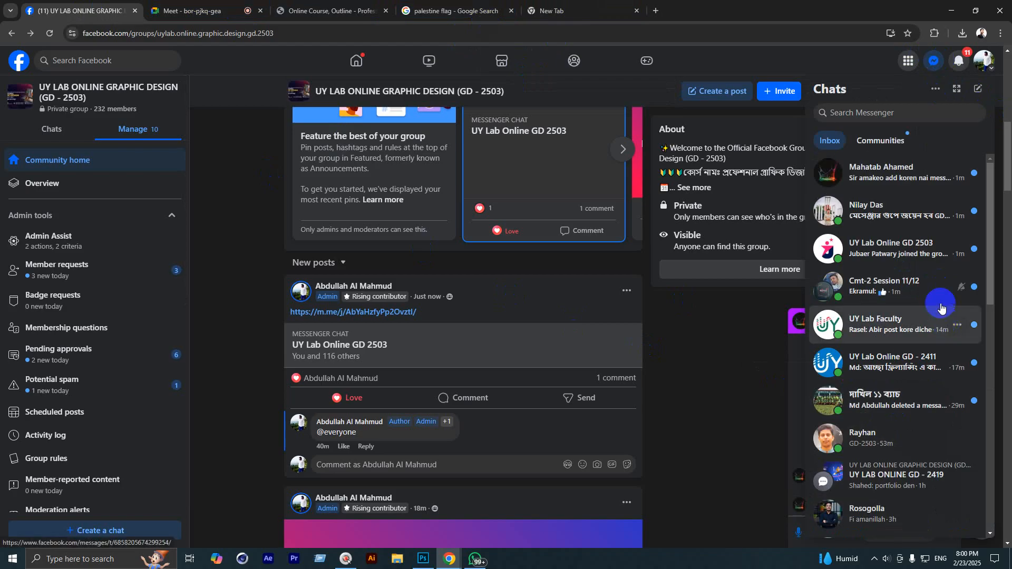
Step: Close the chats list and open Google Drive in the new blank tab
left_click(738, 354)
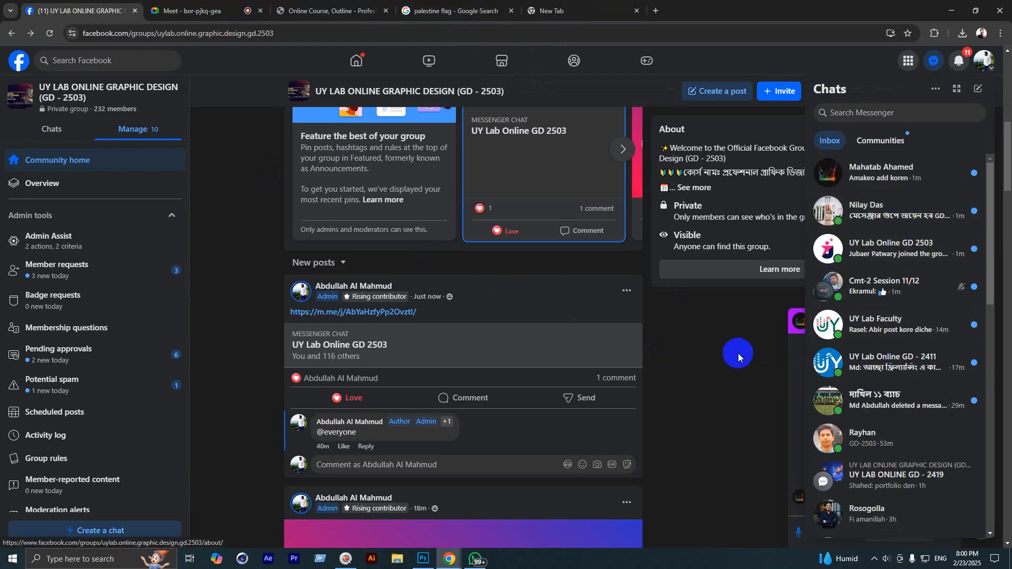
left_click(558, 11)
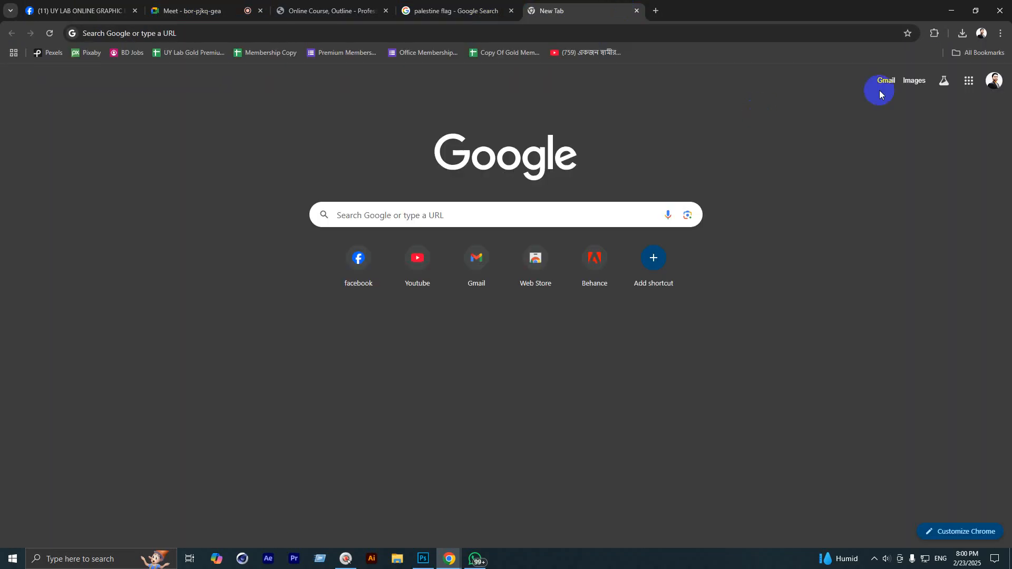
left_click(967, 82)
left_click(953, 239)
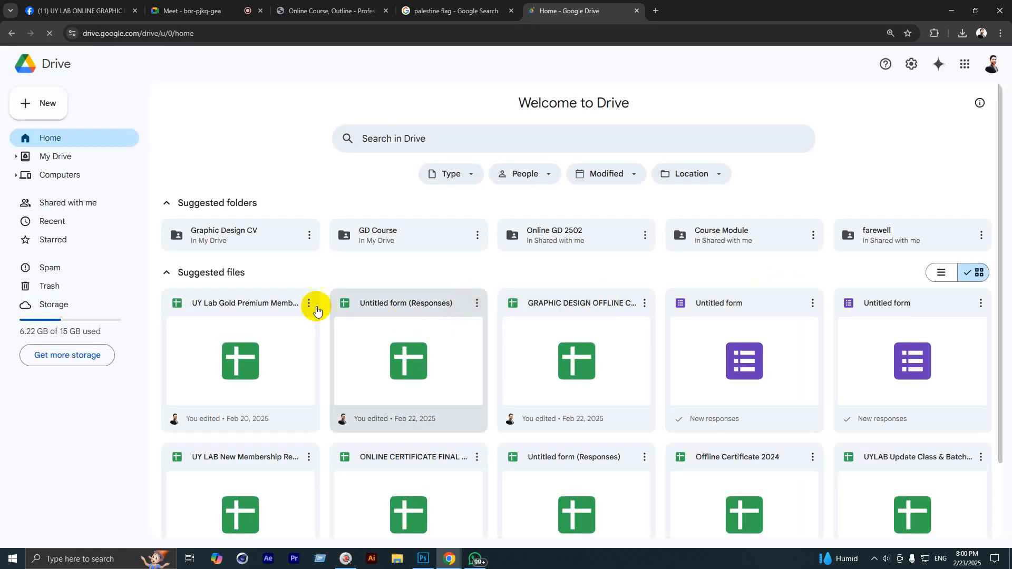
Step: Open Google Forms from the Google apps grid
left_click(963, 65)
left_click(962, 67)
left_click(963, 65)
scroll(928, 264, "down", 10)
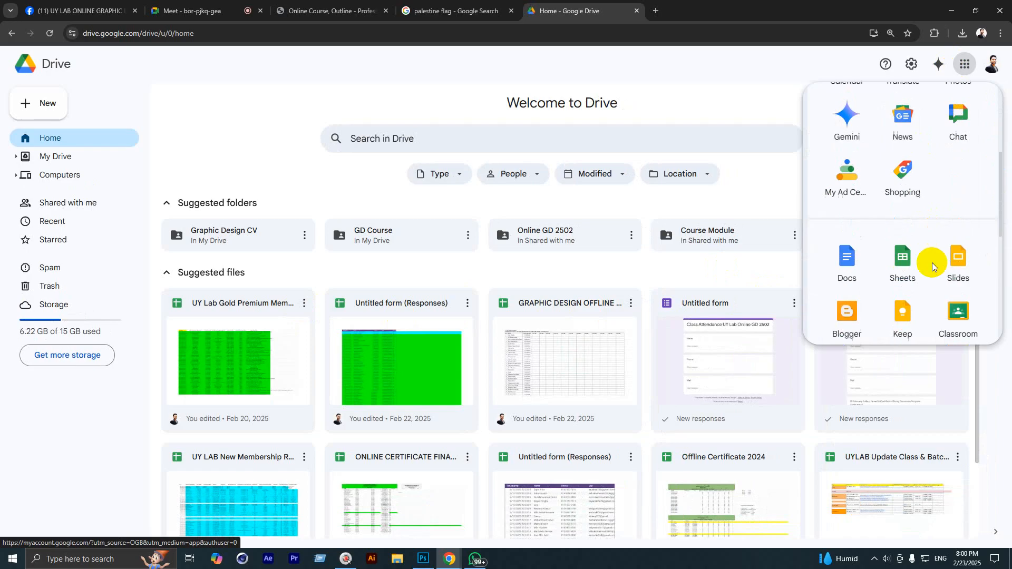
left_click(847, 274)
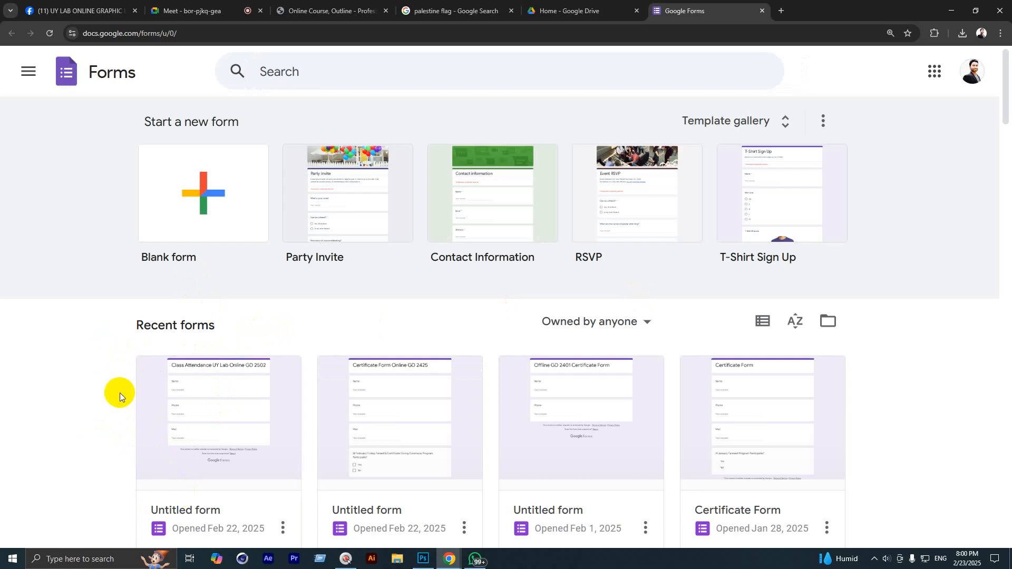
Step: Create a blank form titled 'Class Attendance Online GD 2503' and select its first question
left_click(181, 205)
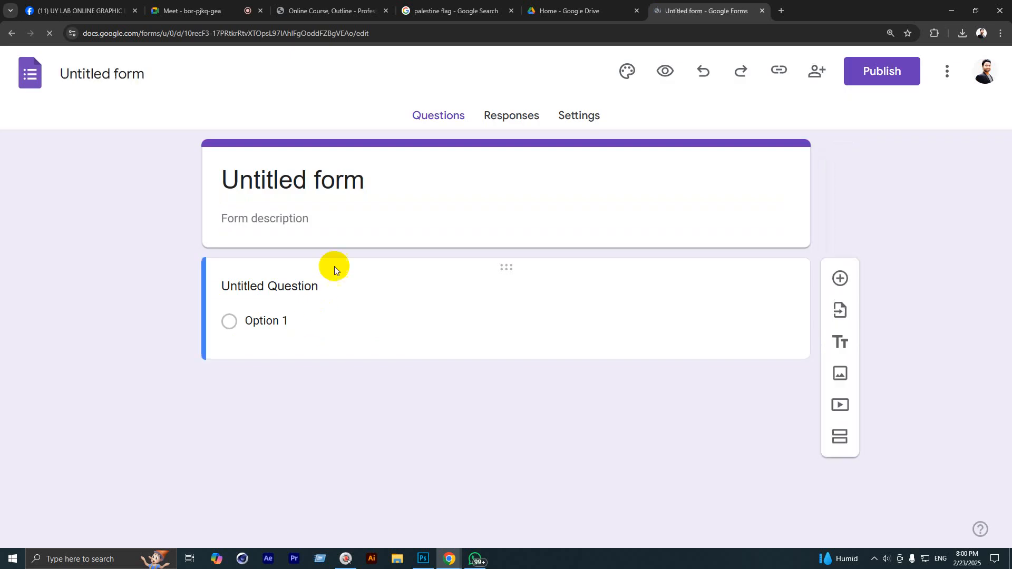
left_click(333, 195)
left_click_drag(355, 186, 127, 215)
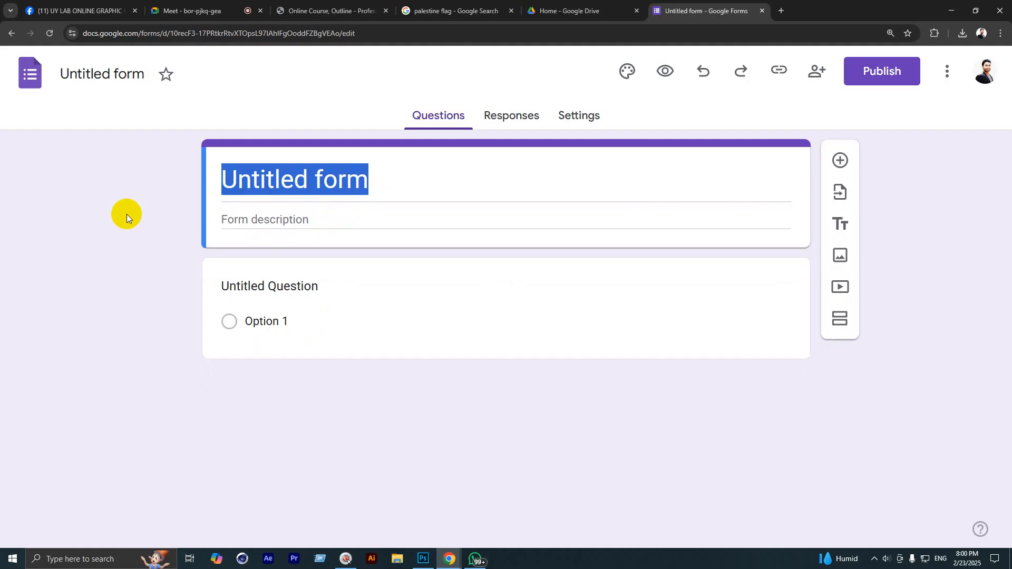
type("Class")
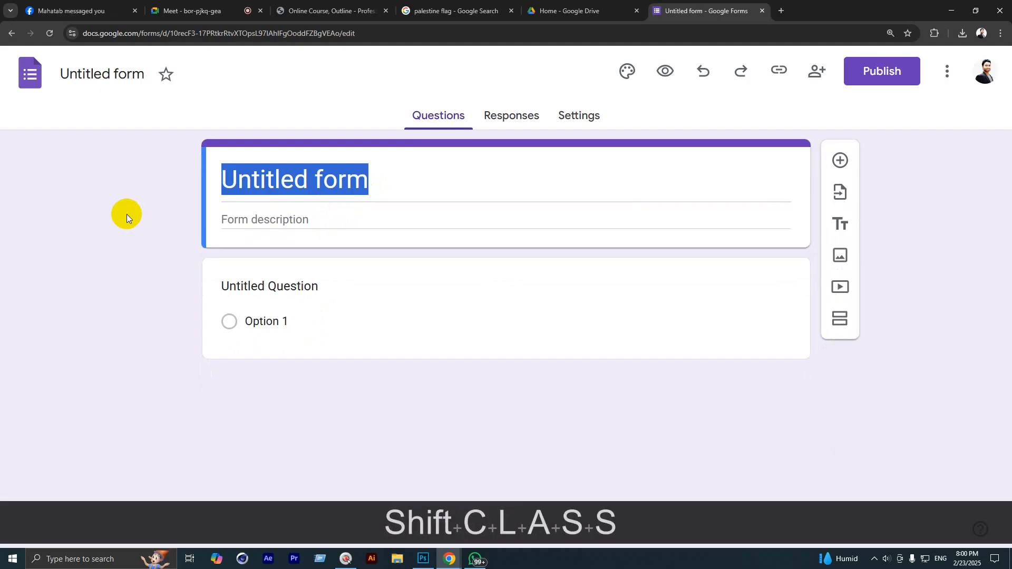
left_click(327, 205)
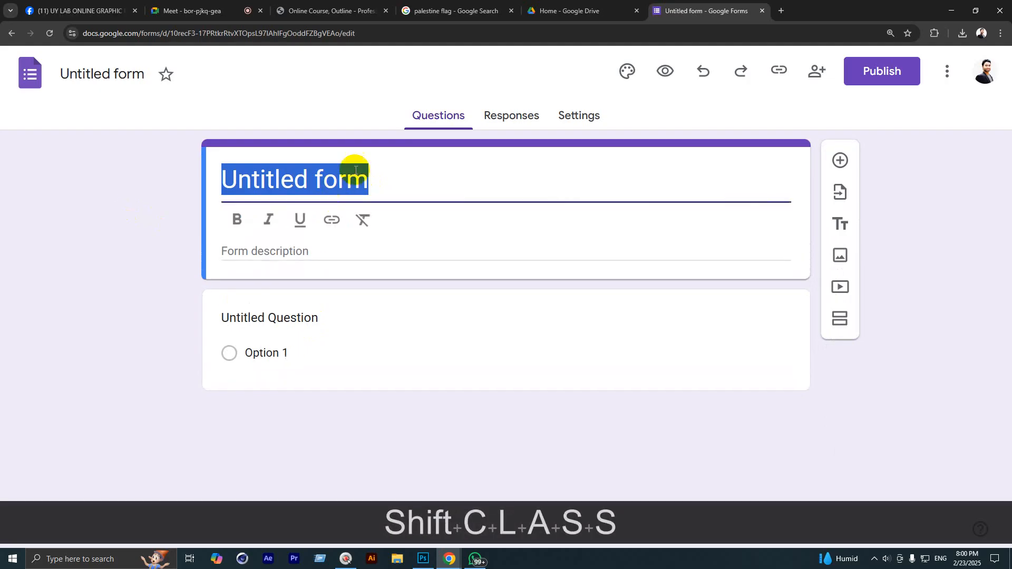
left_click(396, 177)
left_click_drag(395, 177, 175, 176)
type("Clas")
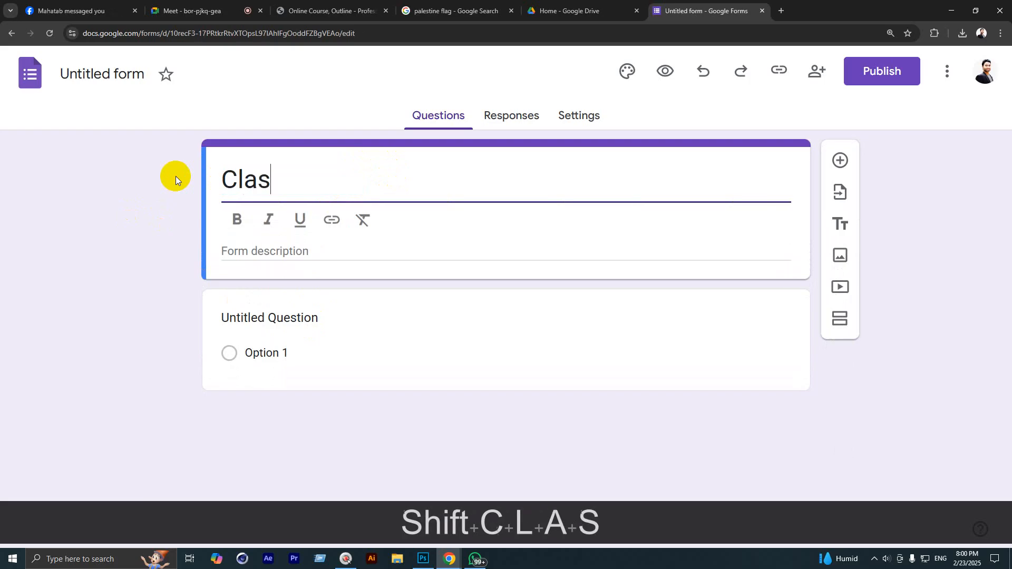
type("s Atten")
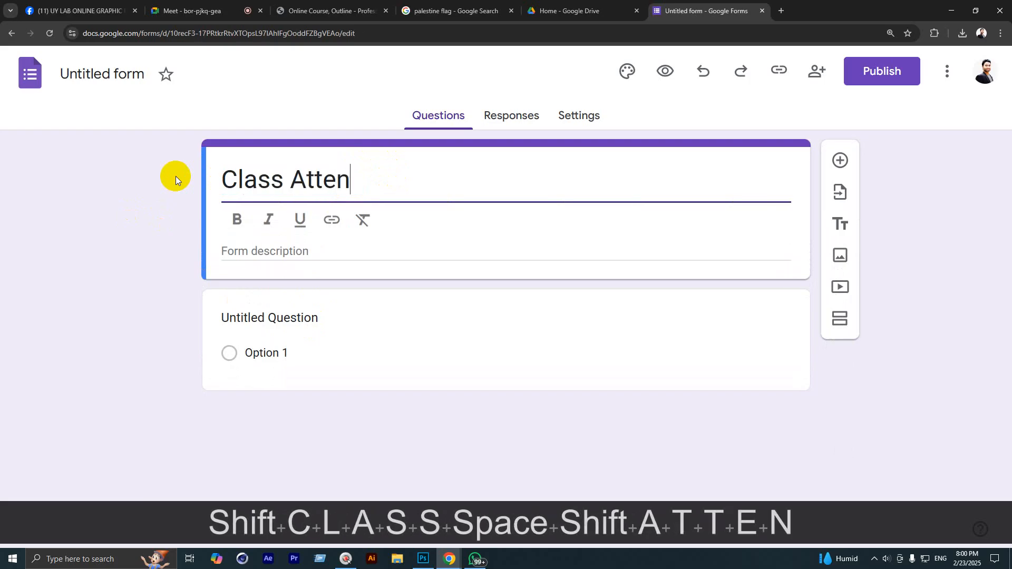
type("dance")
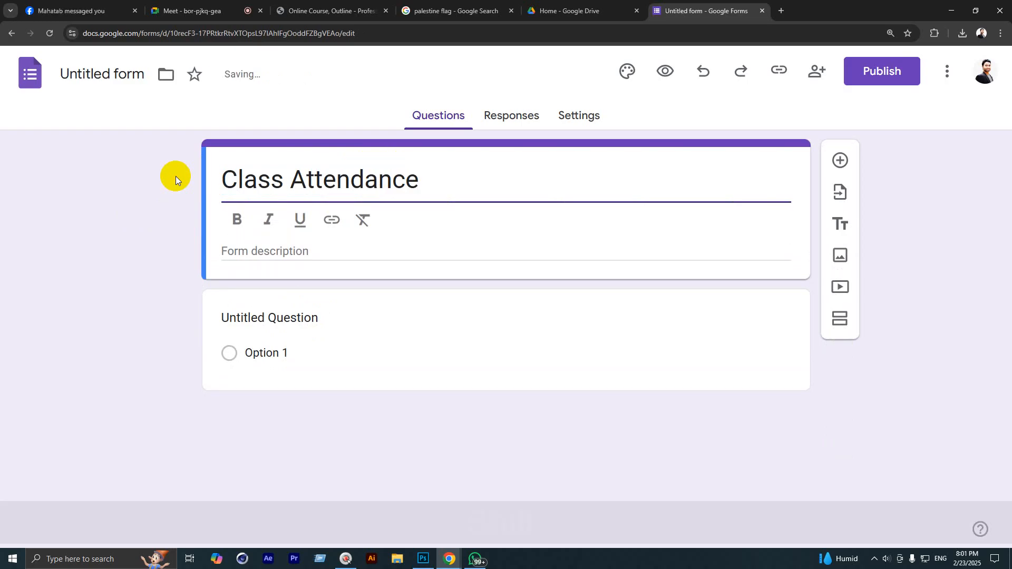
key("shift")
type("On")
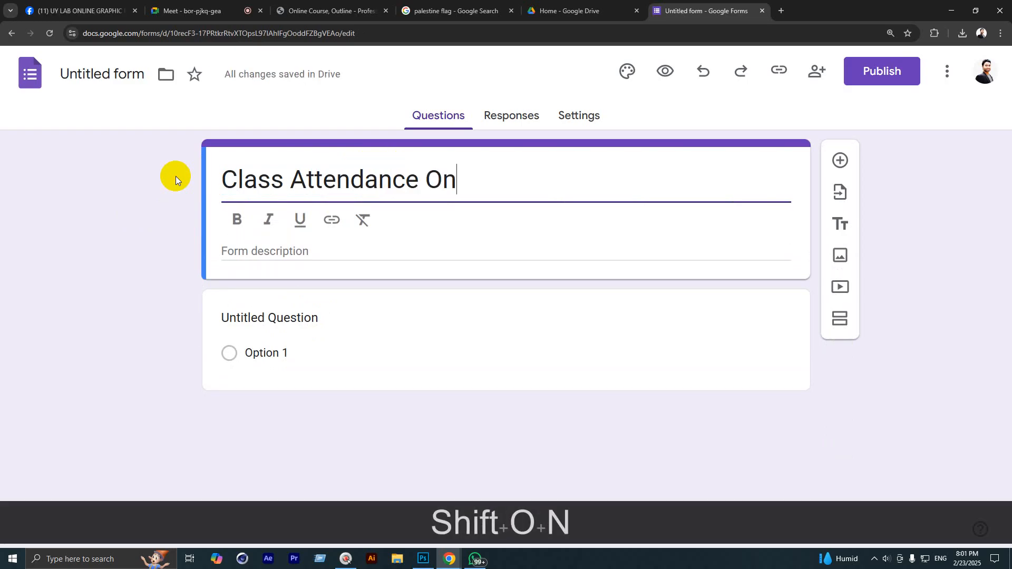
type("line GD")
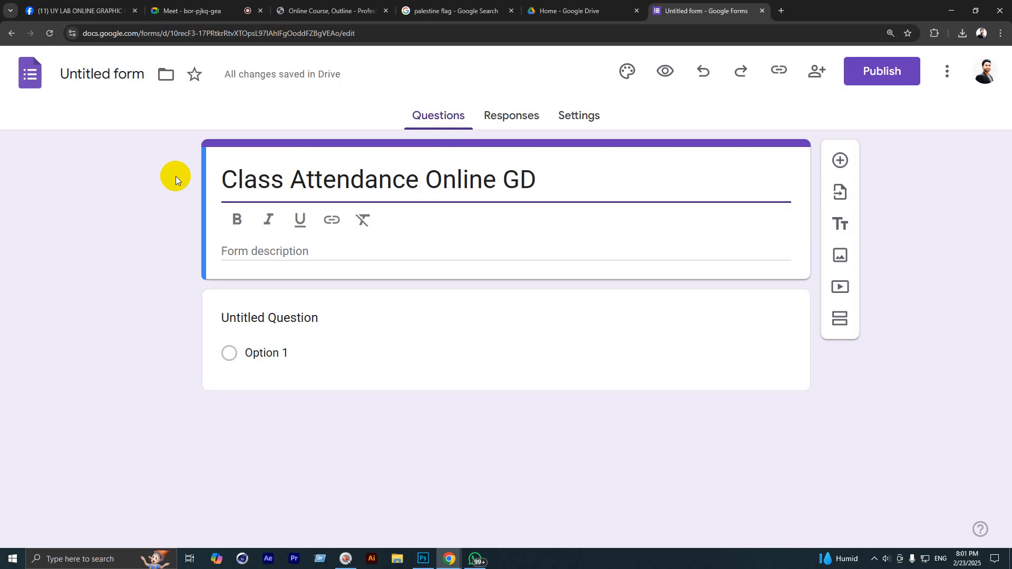
type("2503")
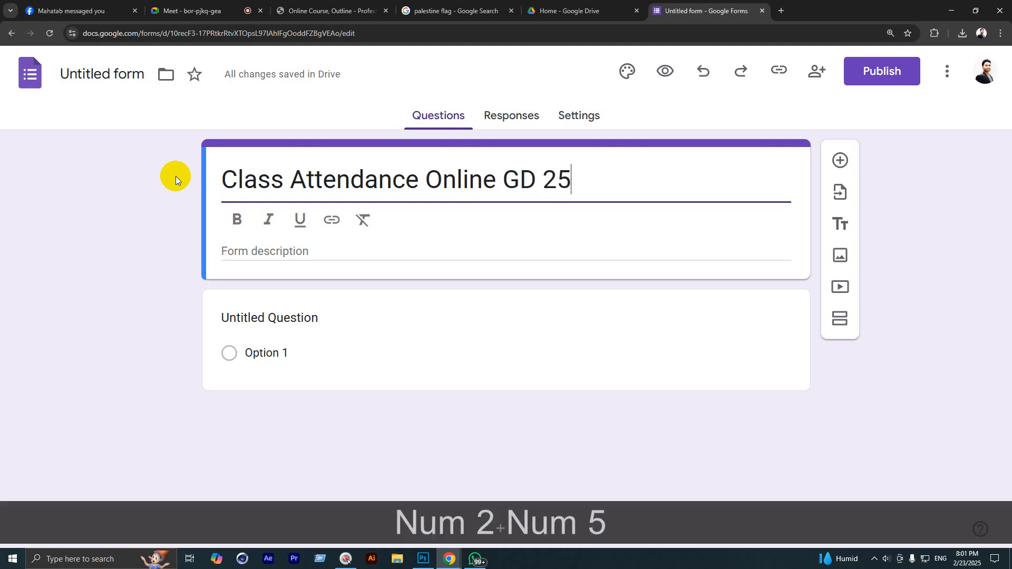
left_click(284, 340)
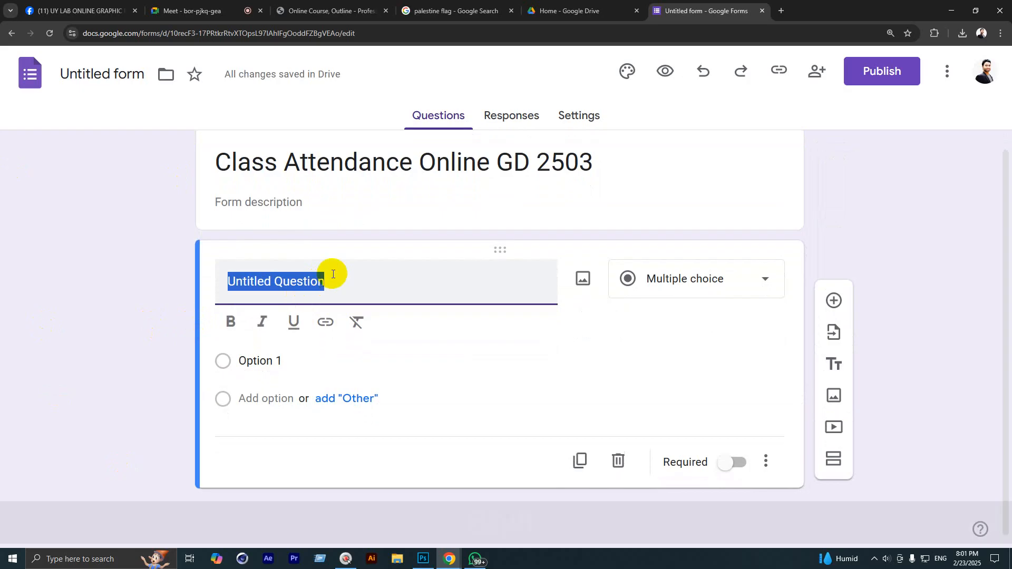
Step: Add short-answer questions Name, Phone and Mail to the form
type("Name")
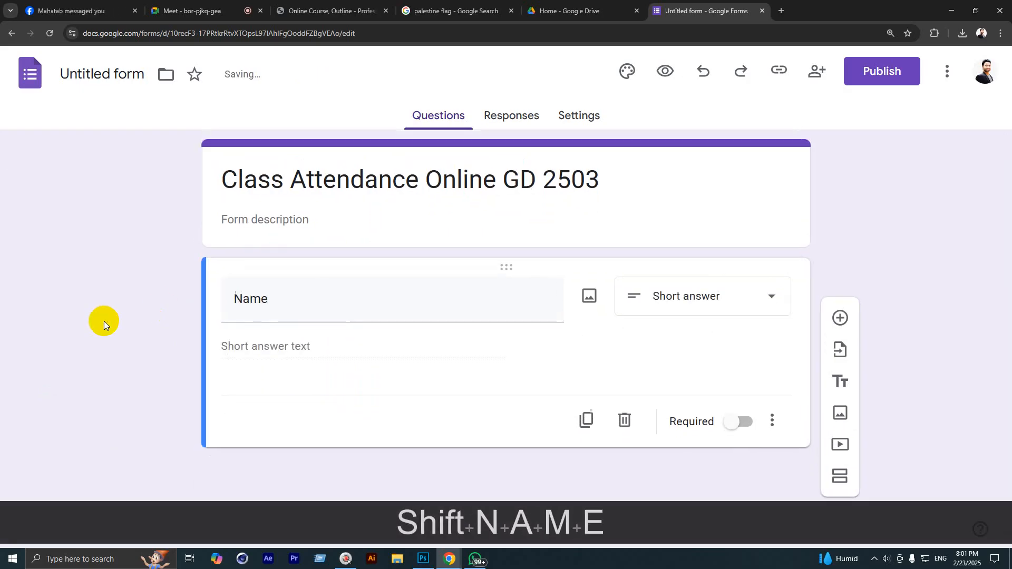
left_click(841, 319)
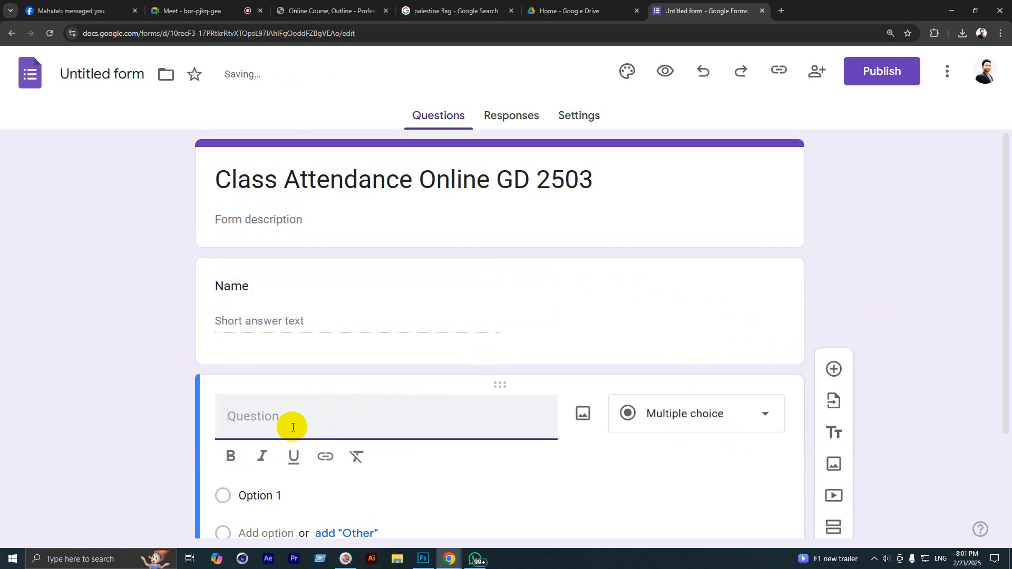
type("Phone")
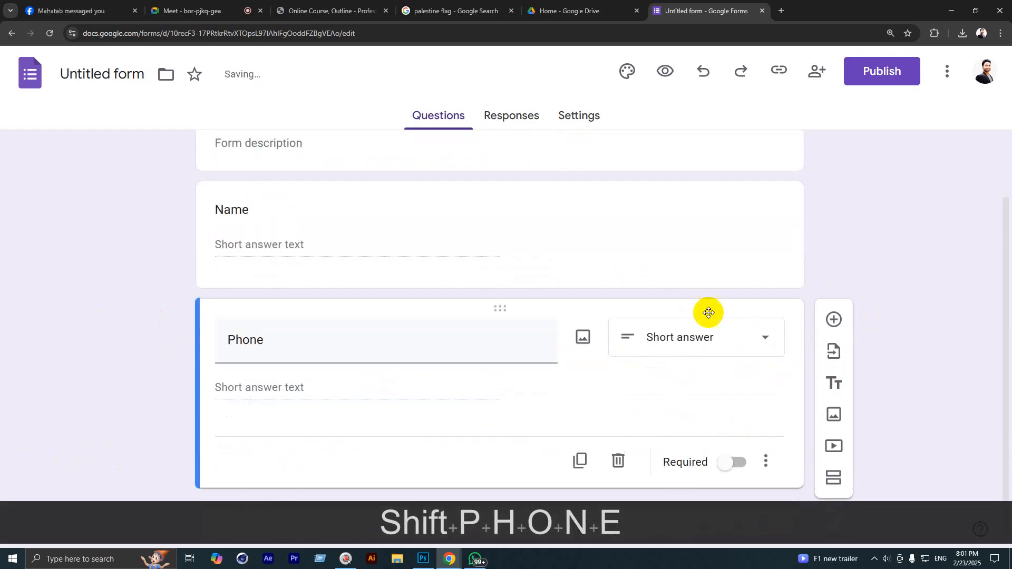
left_click(827, 326)
type("Mail")
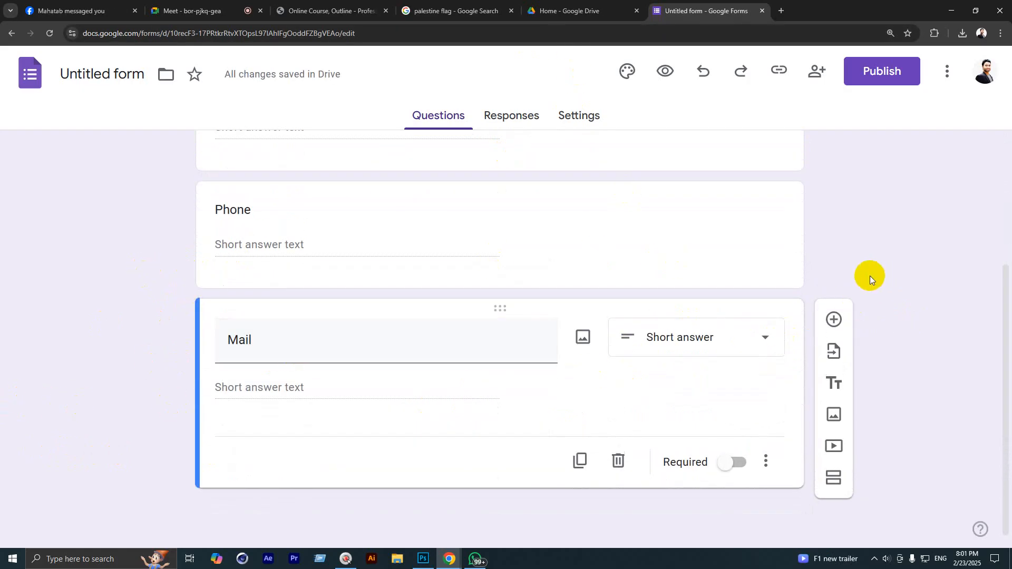
scroll(844, 285, "up", 2)
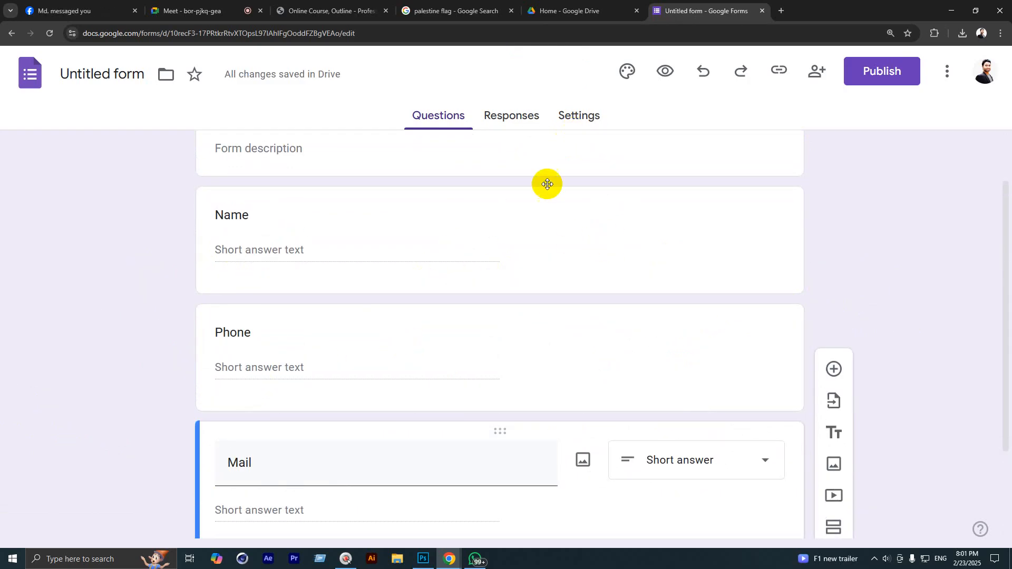
Step: Review the response collection options in the form's Settings
left_click(568, 123)
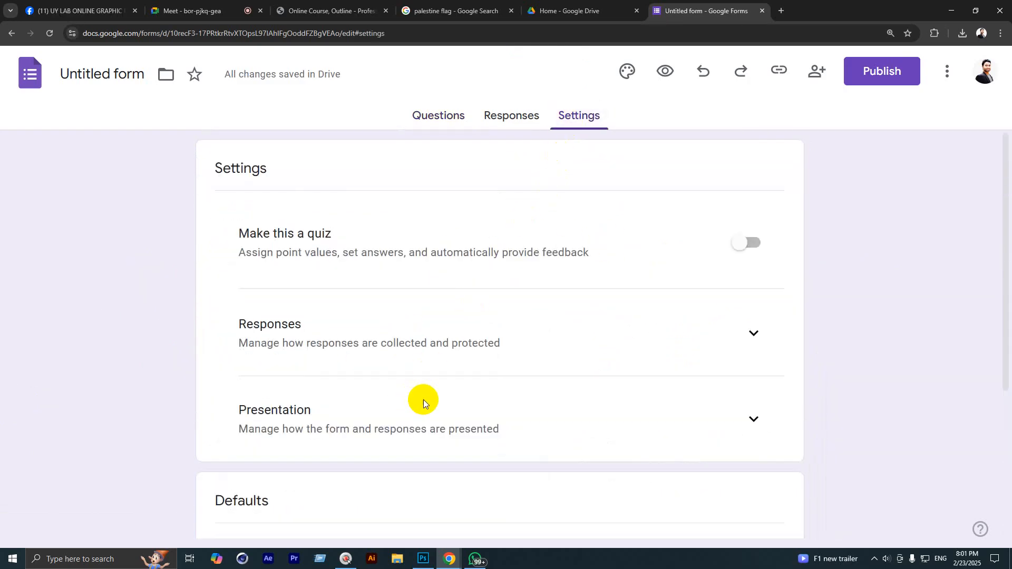
left_click(746, 330)
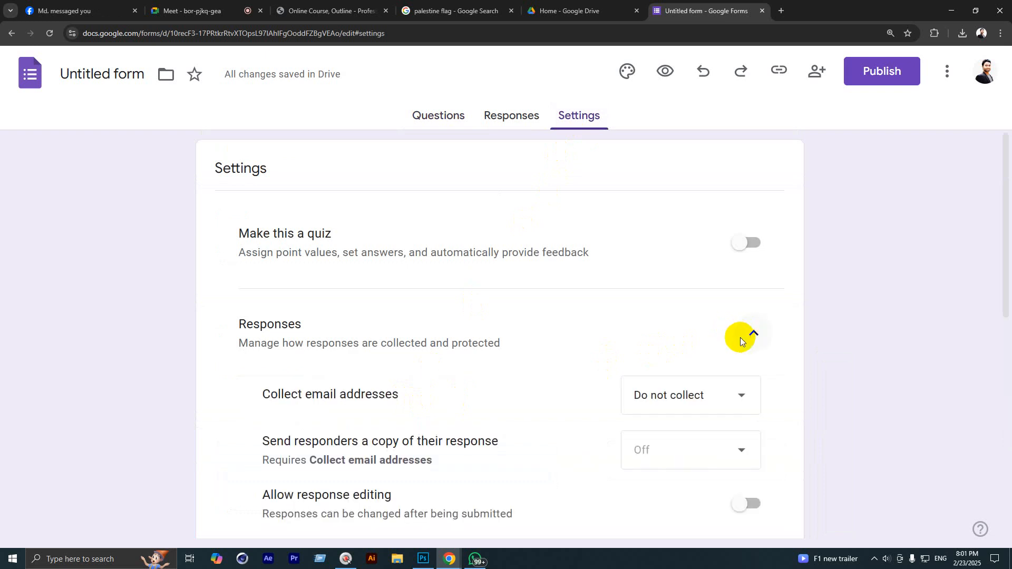
left_click(755, 335)
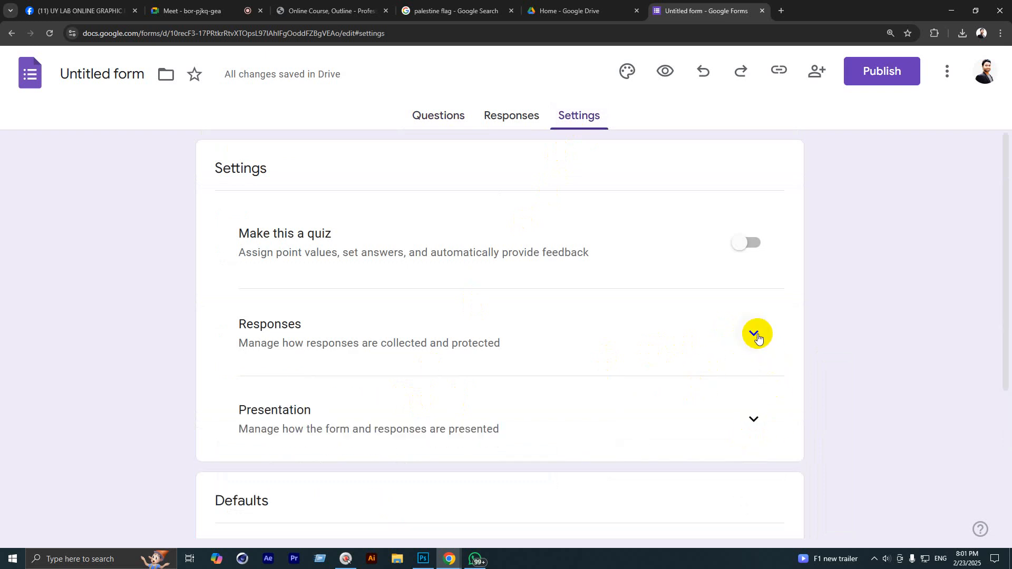
left_click(749, 348)
scroll(741, 368, "down", 2)
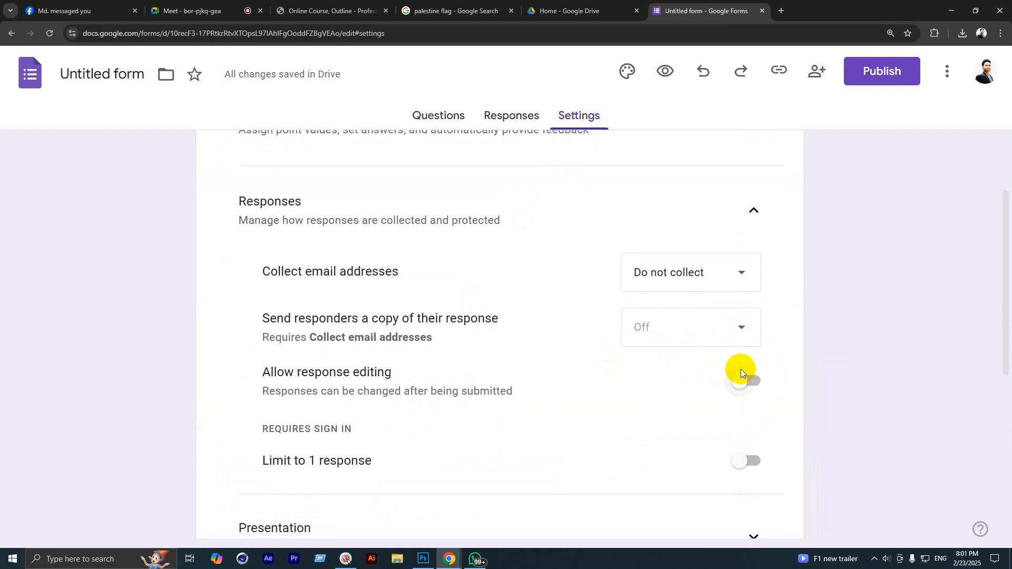
scroll(752, 315, "up", 2)
left_click(754, 331)
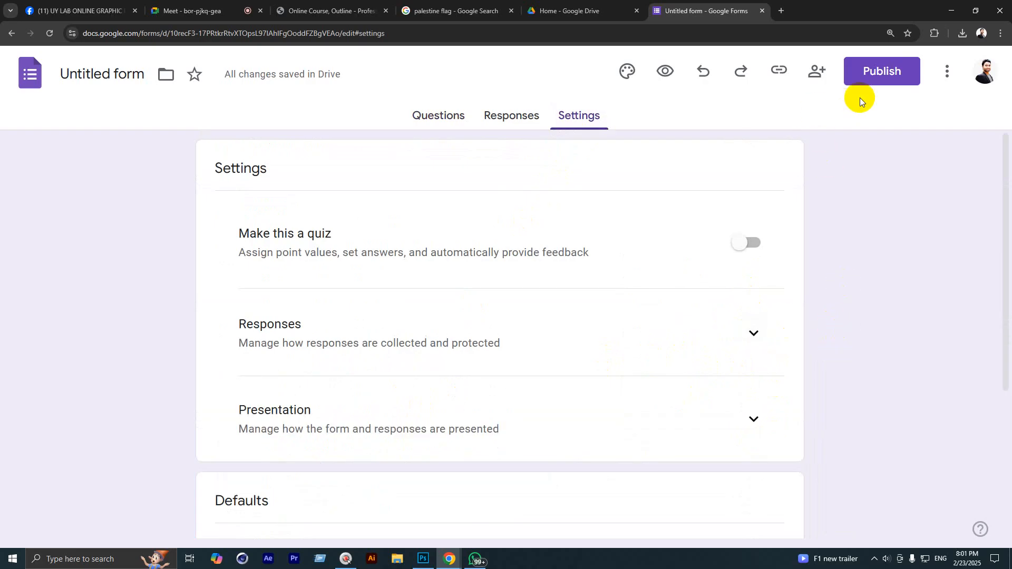
Step: Publish the form, check its Responses, and open the sharing options
left_click(870, 81)
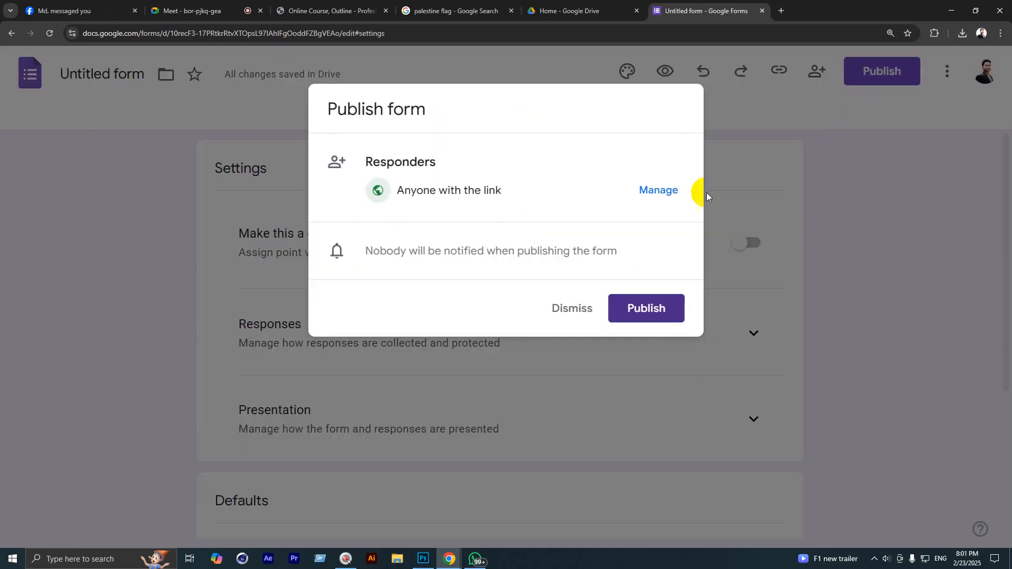
left_click(626, 309)
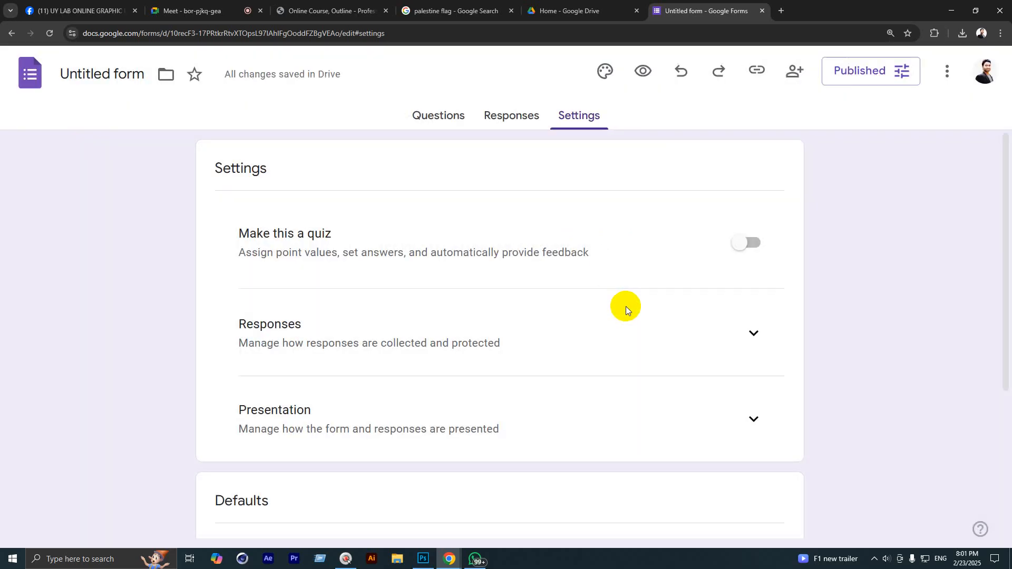
left_click(513, 115)
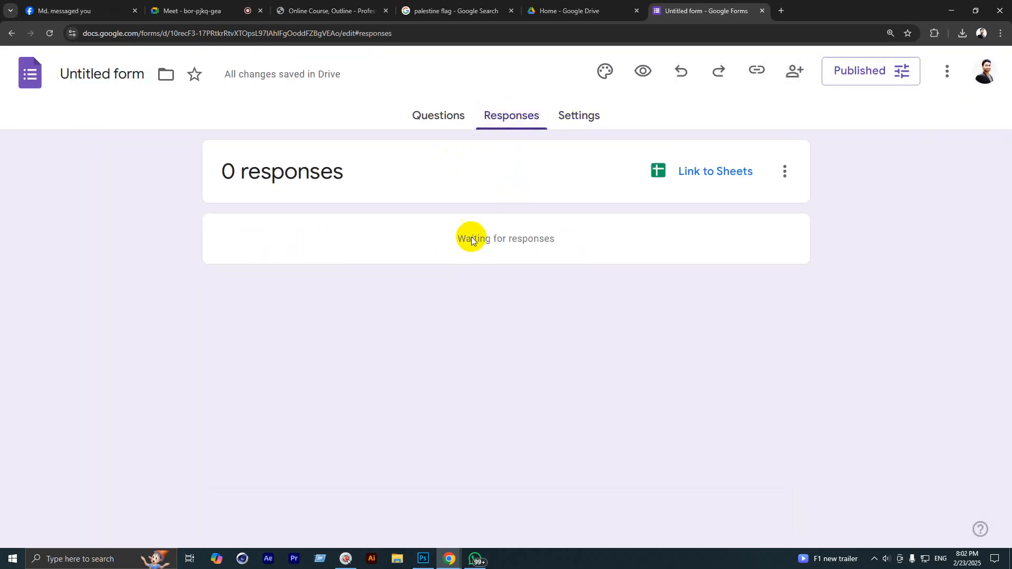
left_click(439, 115)
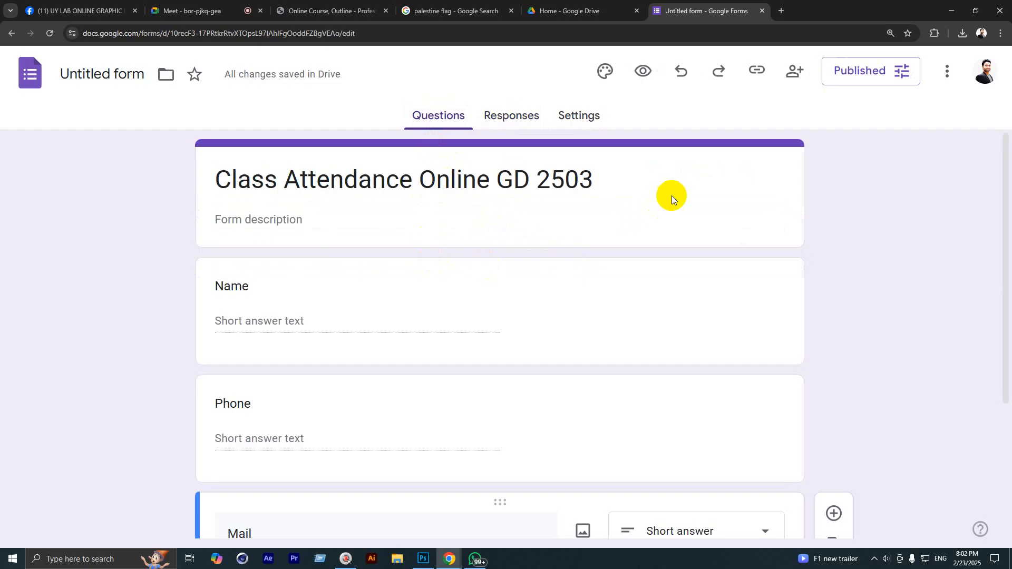
left_click(790, 78)
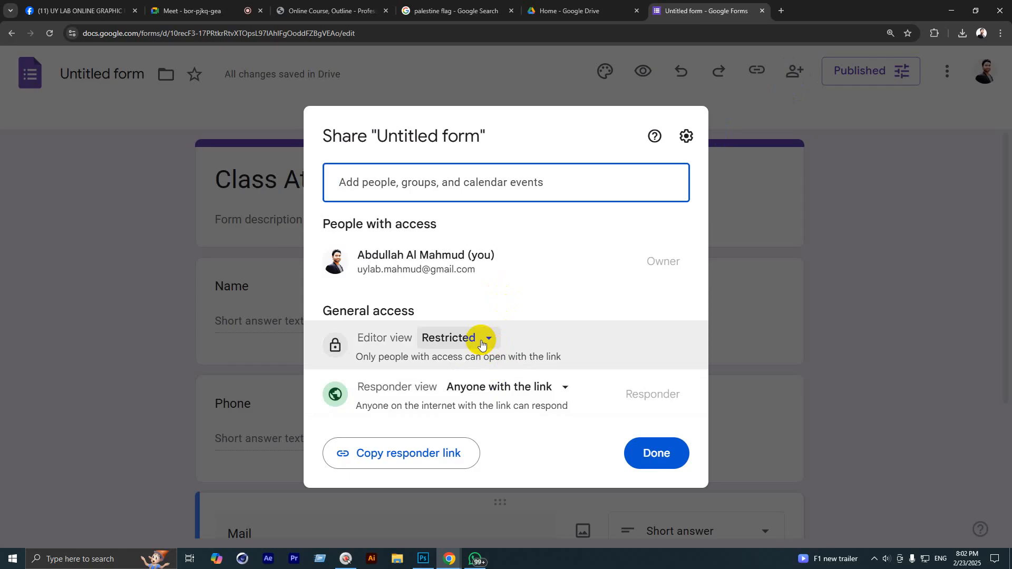
Step: Give anyone with the link editor access and copy the responder link
left_click(481, 343)
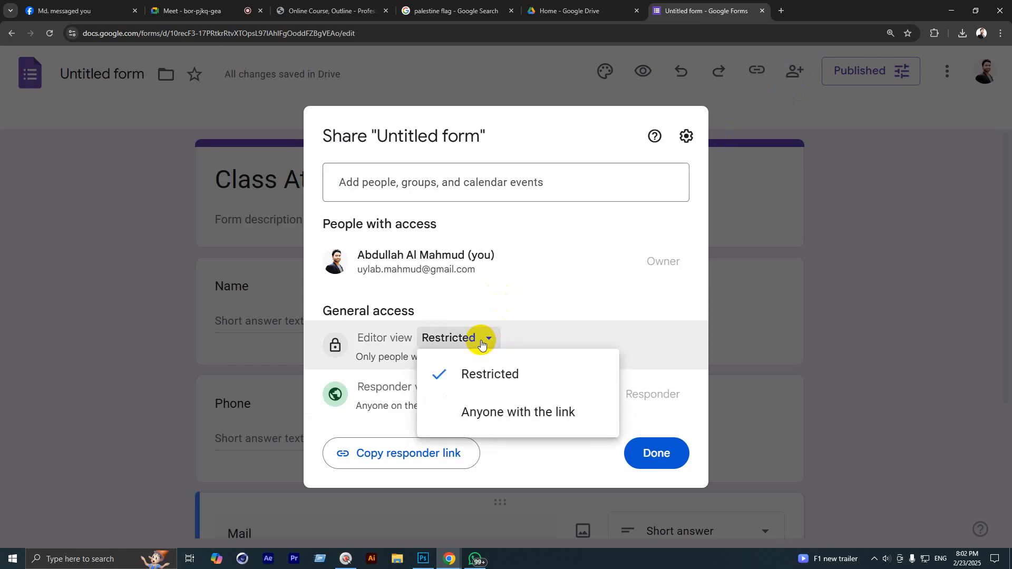
left_click(493, 411)
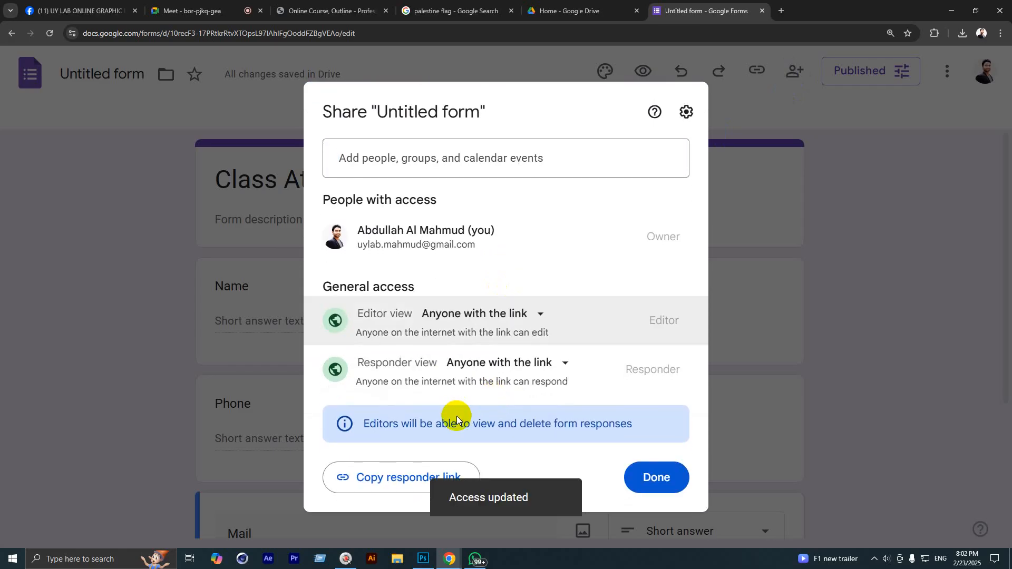
left_click(382, 481)
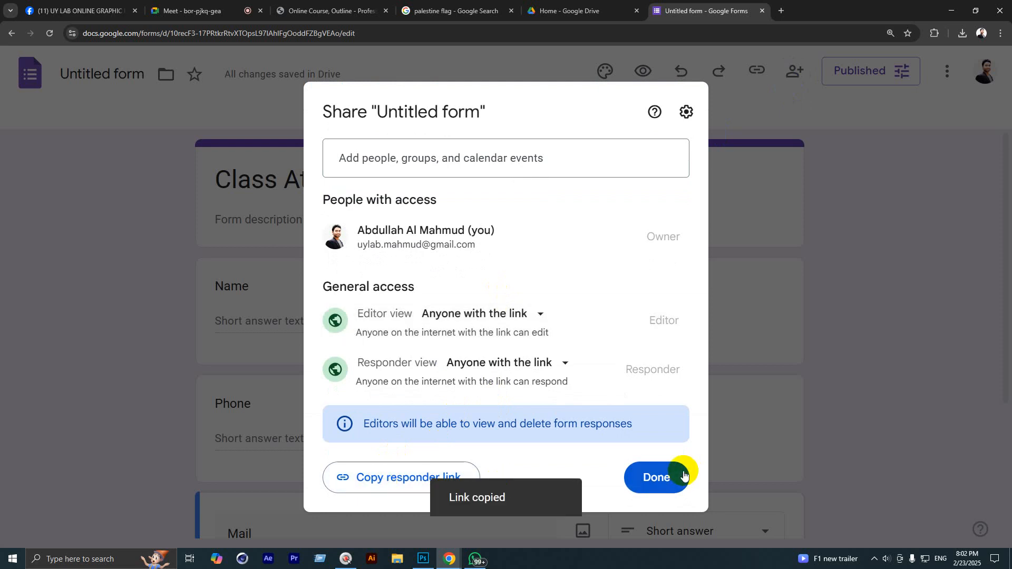
left_click(657, 477)
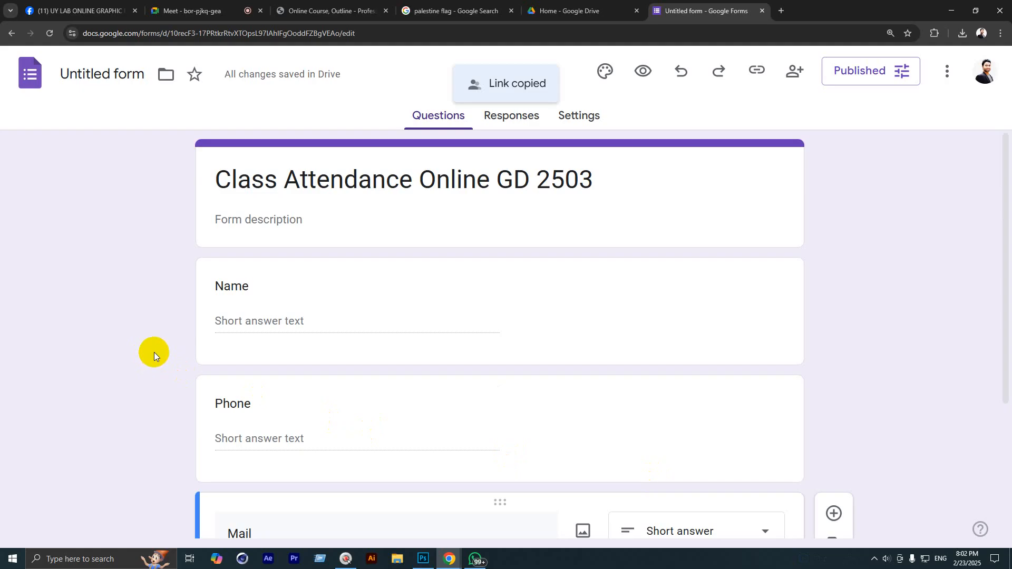
Step: Copy a shortened version of the responder link
left_click(759, 79)
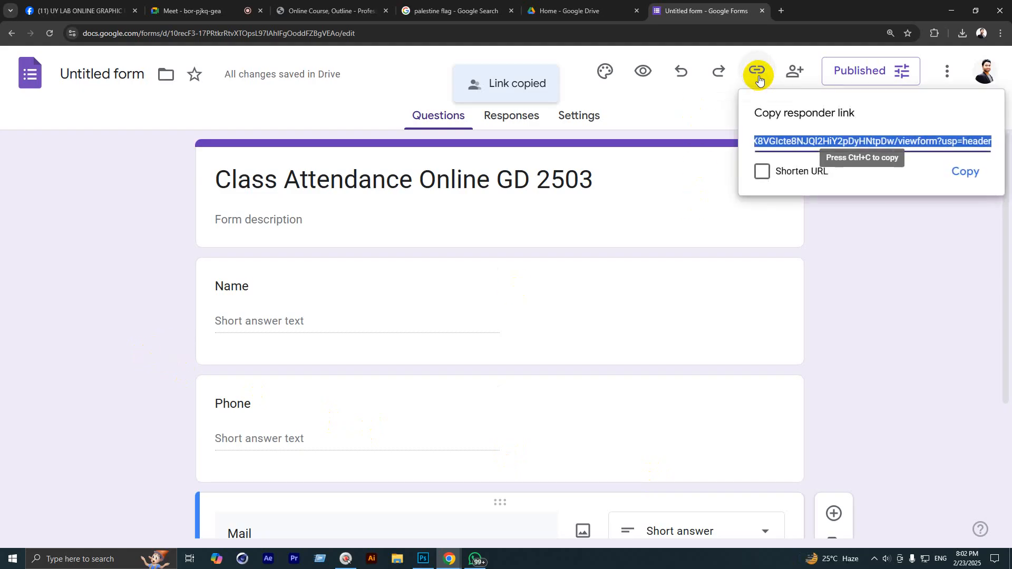
left_click(776, 171)
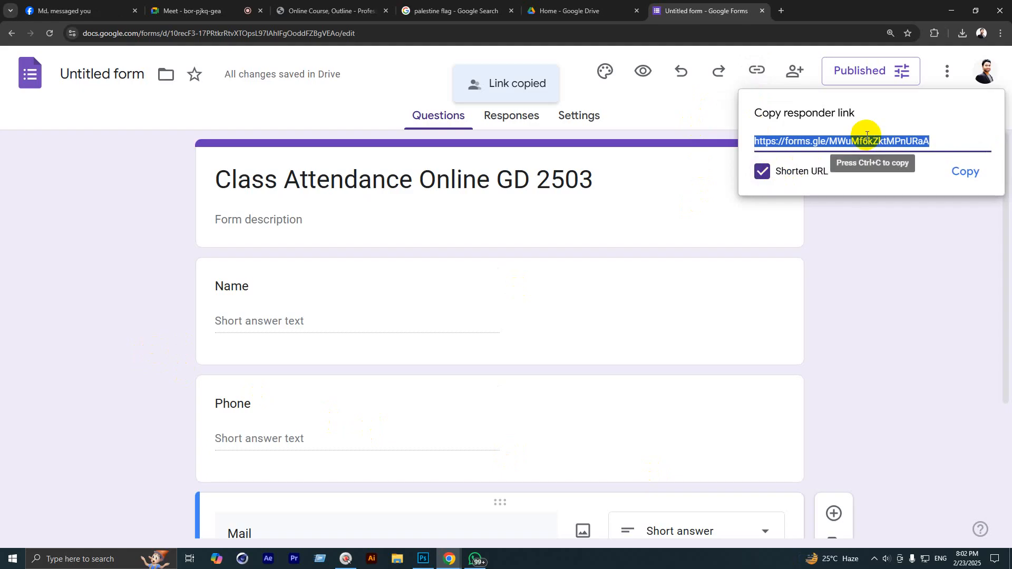
left_click(940, 173)
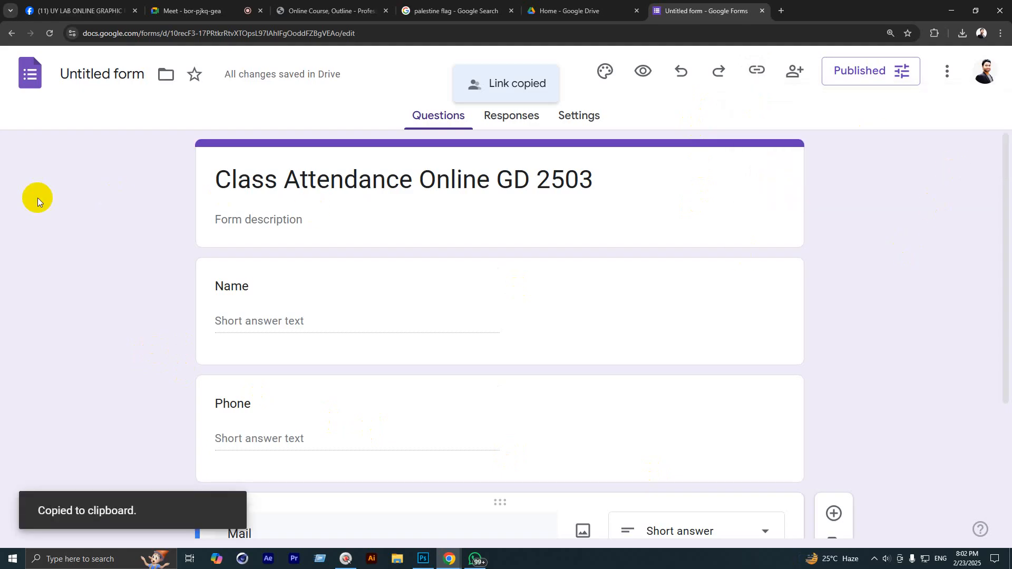
Step: Post the shortened forms.gle attendance form link in the Meet call's in-call chat for everyone
left_click(567, 11)
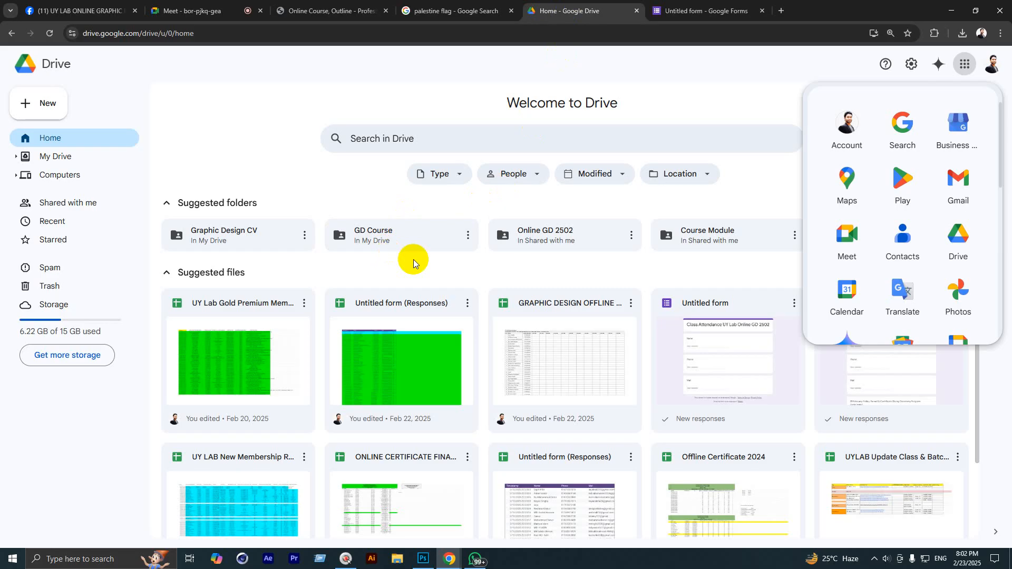
left_click(190, 11)
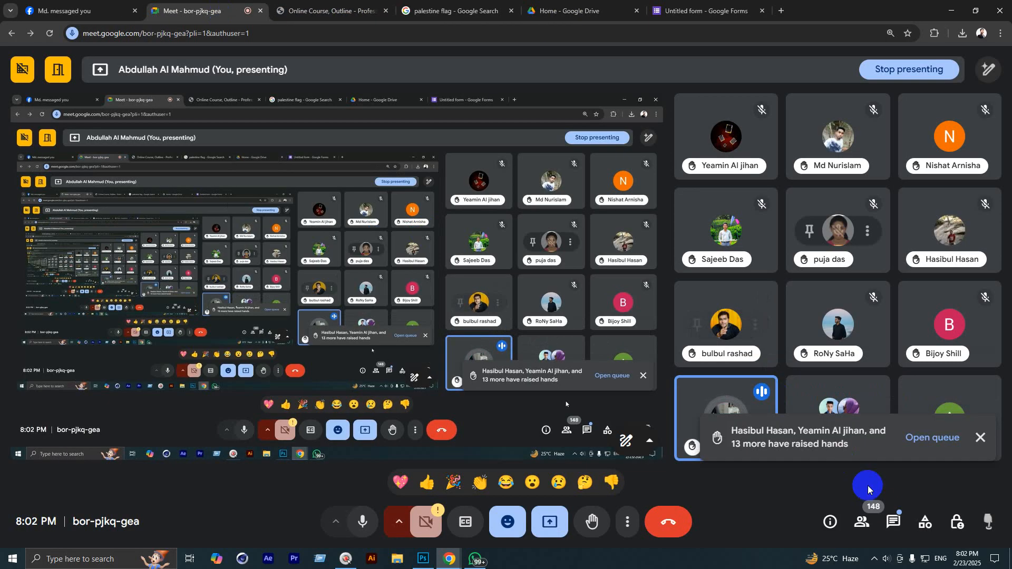
left_click(889, 521)
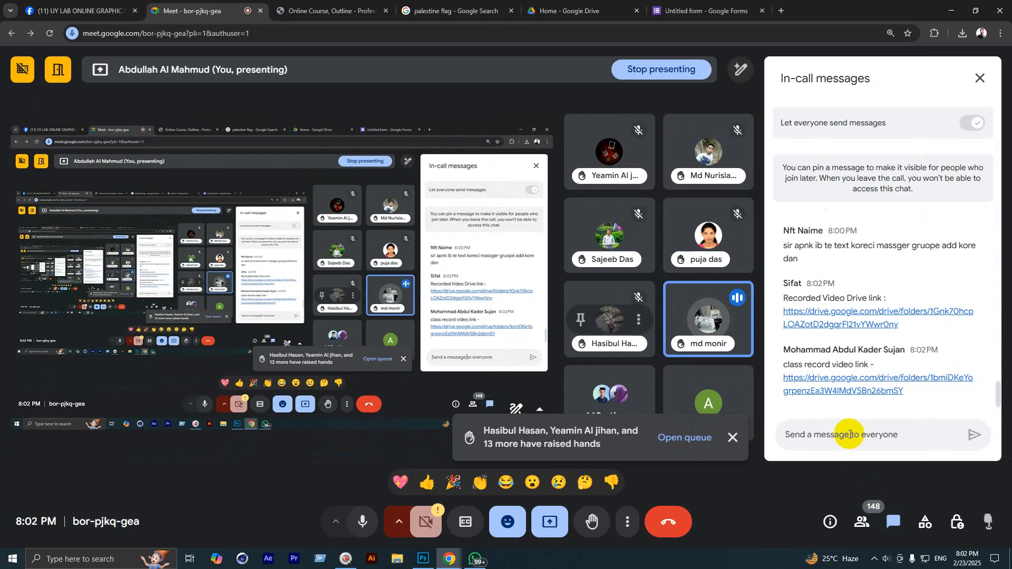
key("ctrl+v")
key("Return")
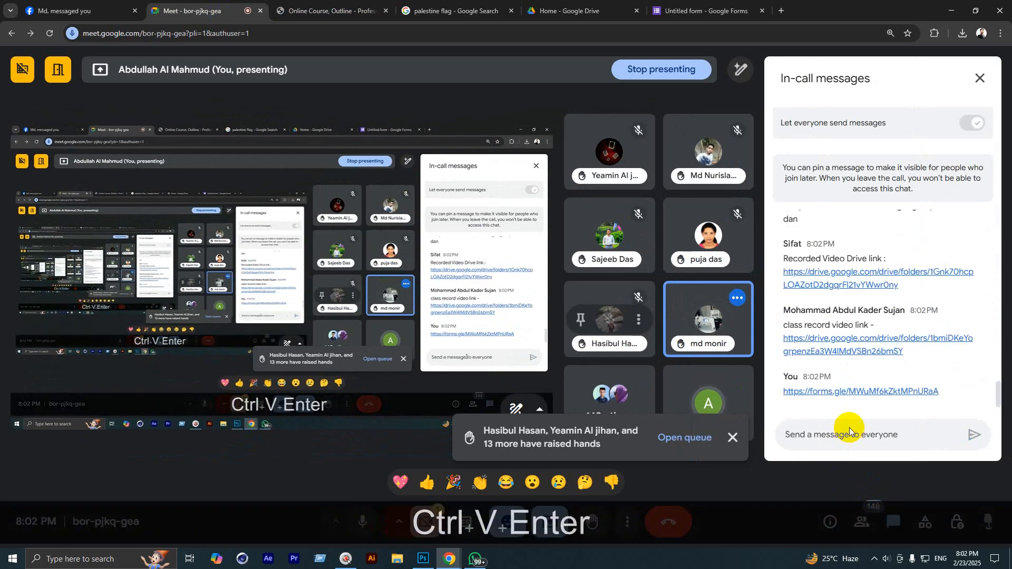
left_click(733, 438)
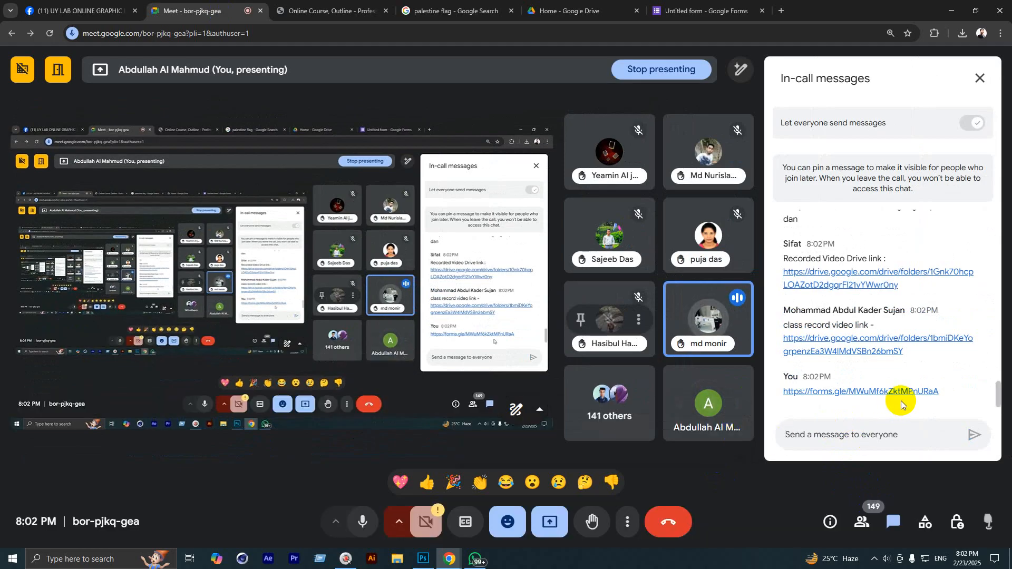
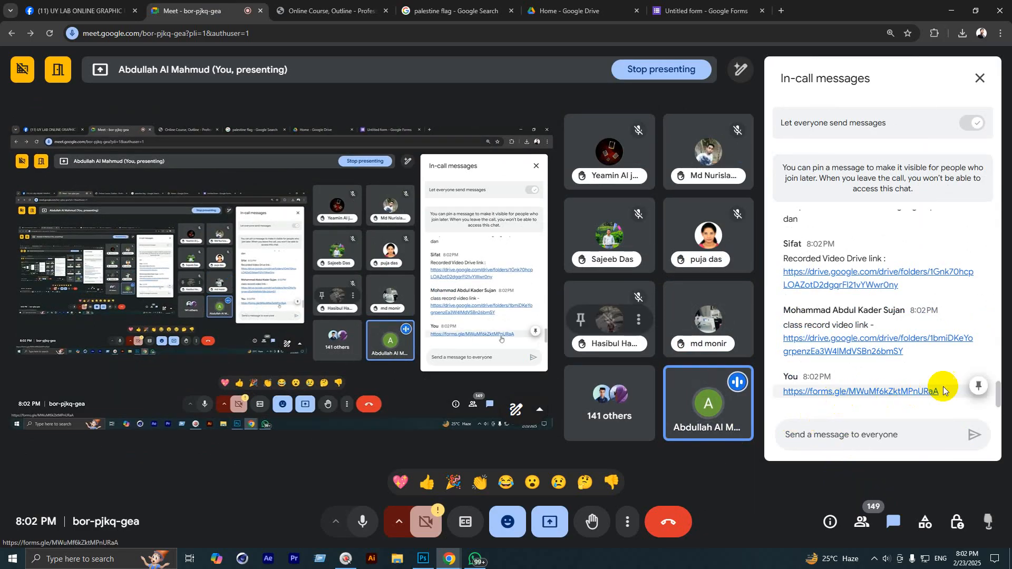
Step: Pin the forms.gle attendance link message in Meet's in-call chat, then go to the Facebook group tab
left_click(973, 390)
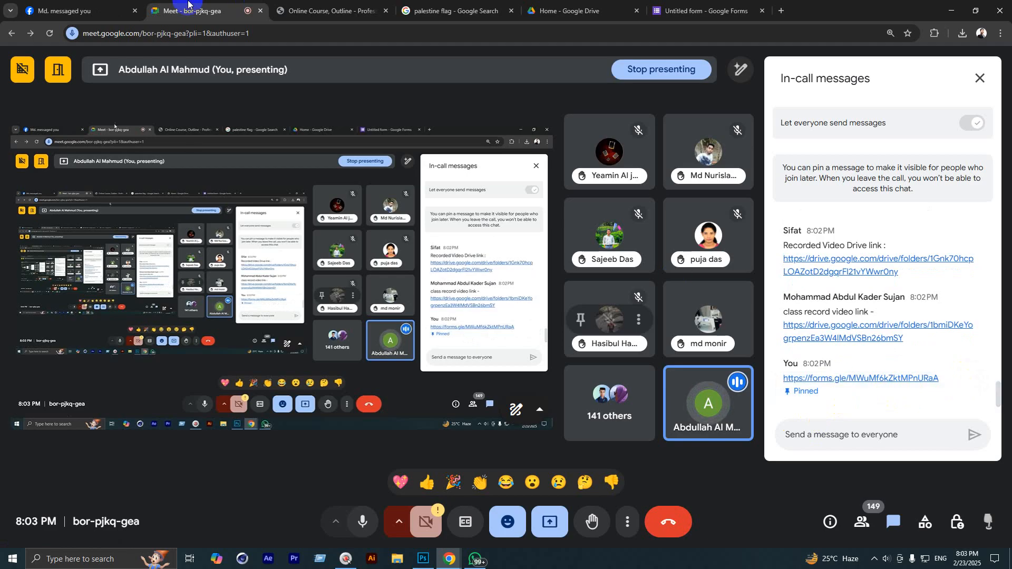
left_click(76, 3)
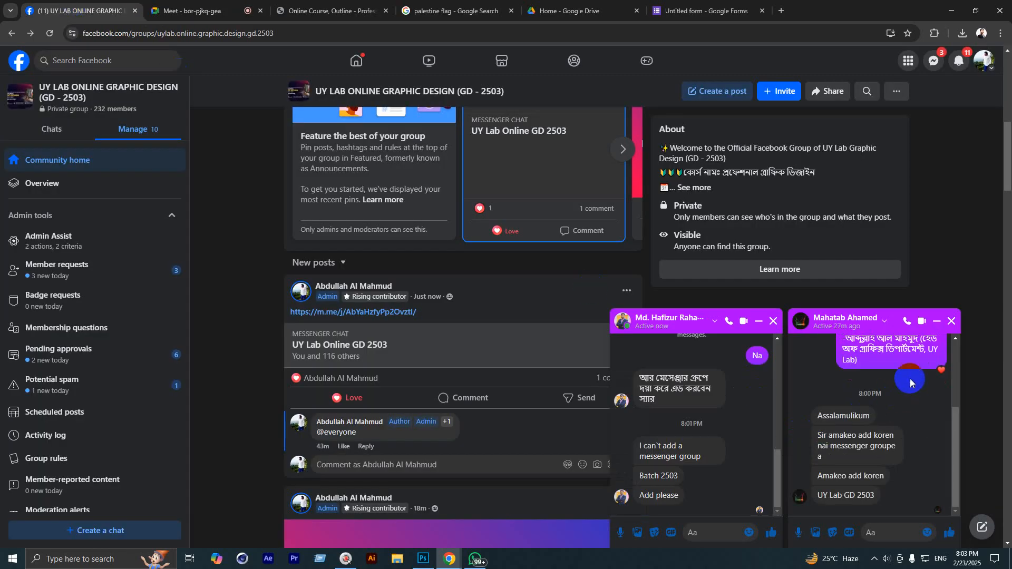
Step: Paste and send the attendance form link in the UY Lab Online GD 2503 Messenger group chat
left_click(934, 60)
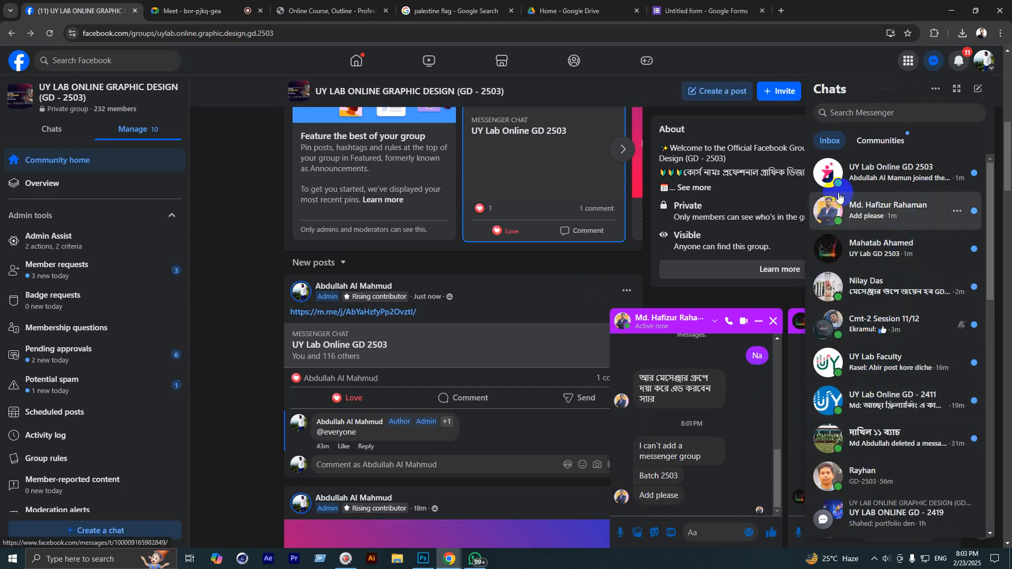
left_click(891, 173)
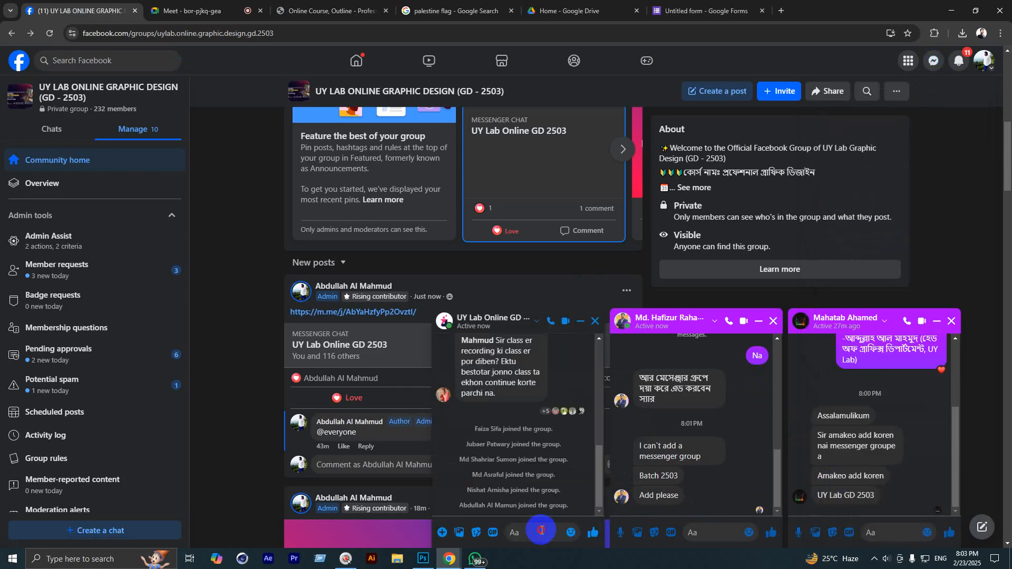
type("https://forms.gle/MWuMf6kZktMPnURaA")
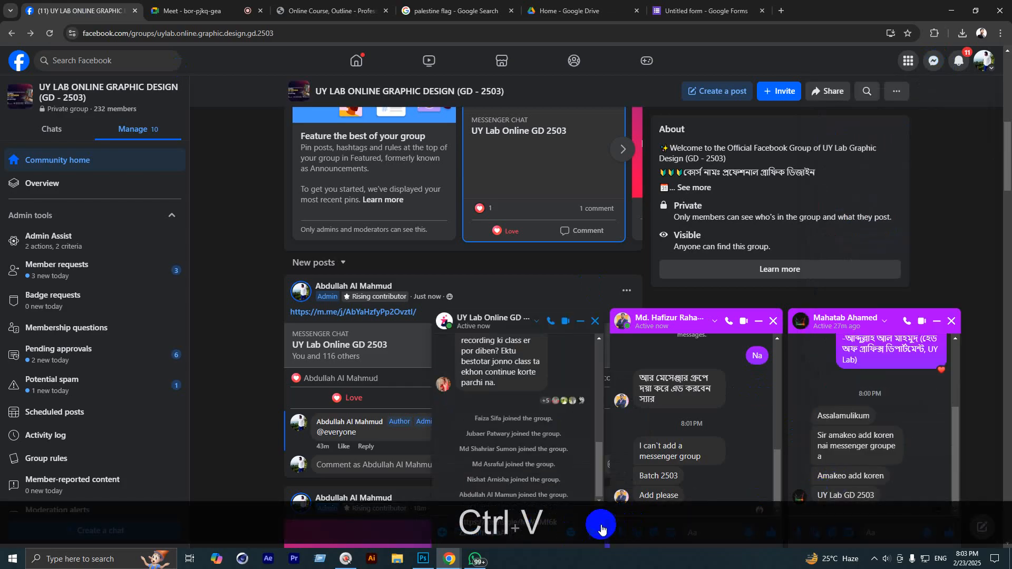
left_click(591, 534)
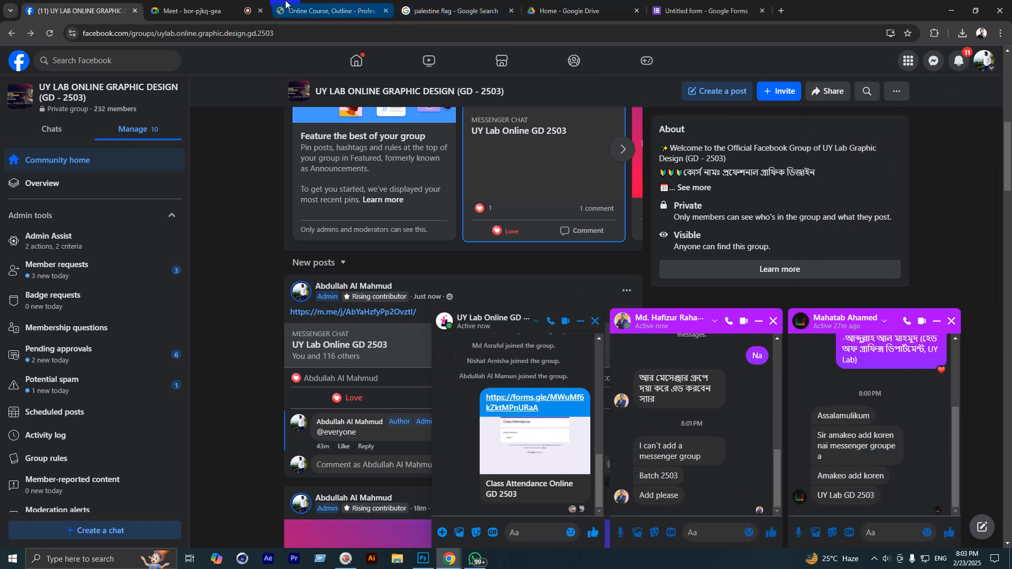
left_click(688, 9)
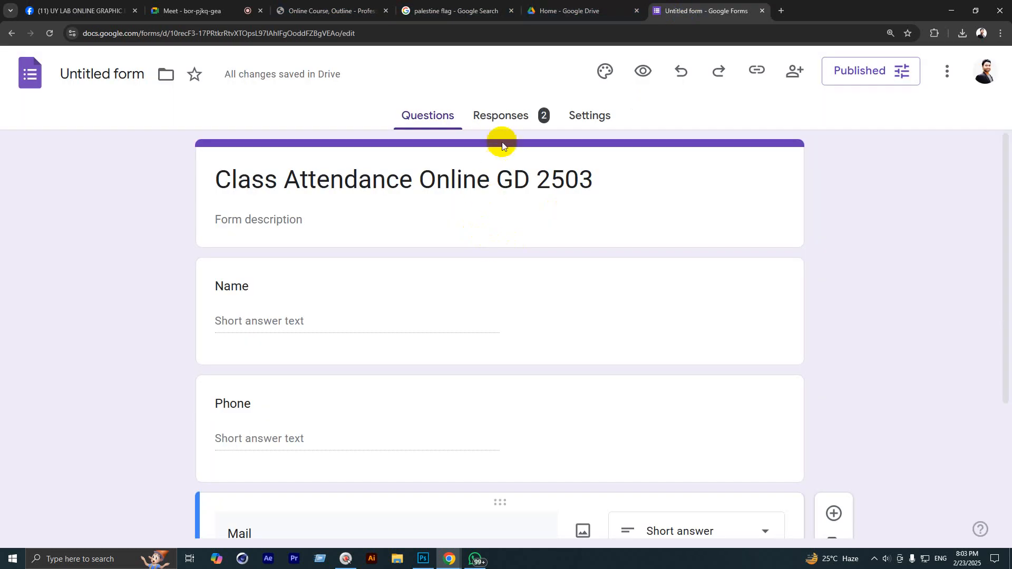
Step: Close the Facebook Messenger chat popups and Meet's in-call messages panel, returning to the attendance form
left_click(193, 11)
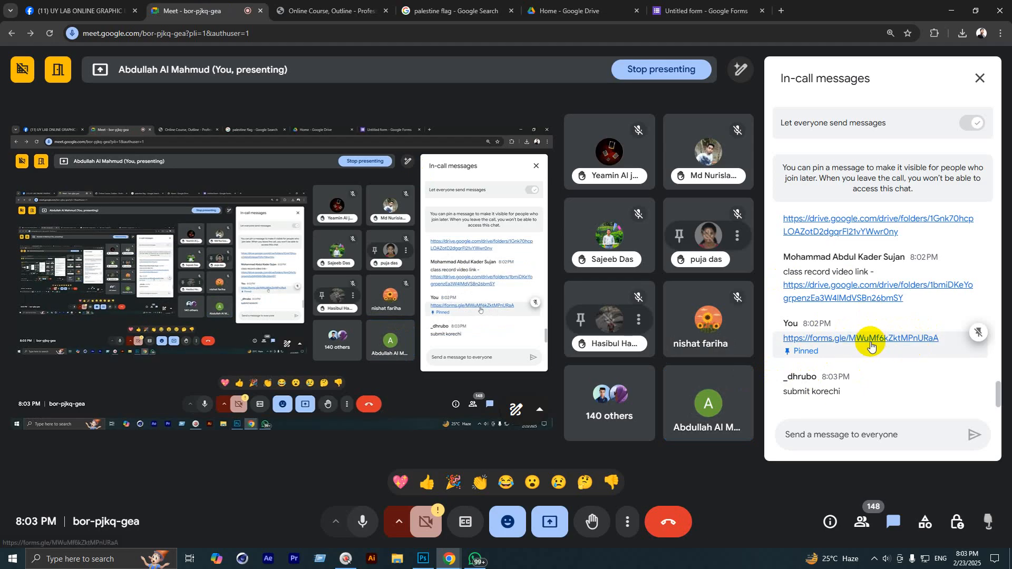
left_click(82, 11)
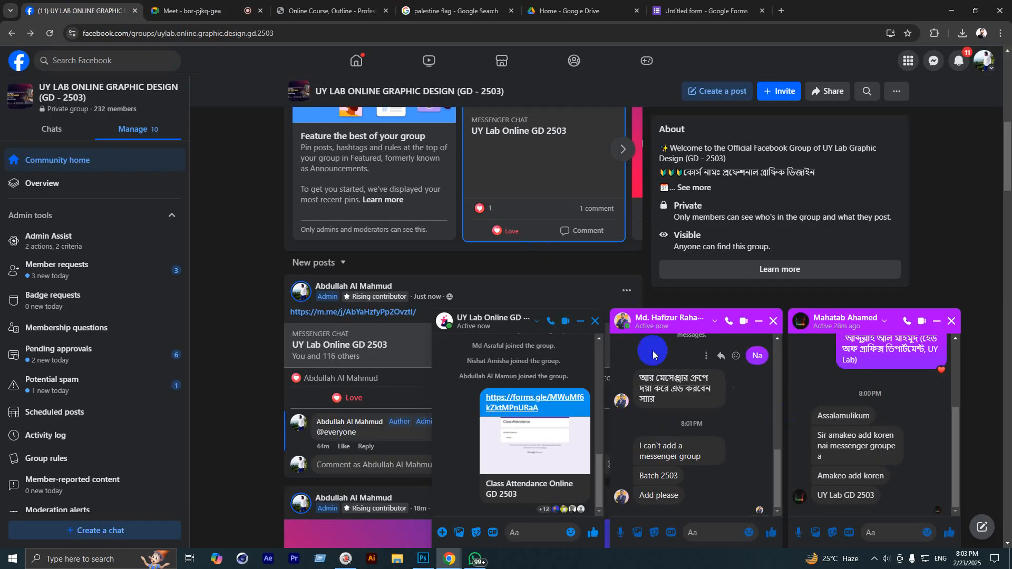
left_click(951, 322)
left_click(951, 321)
left_click(951, 323)
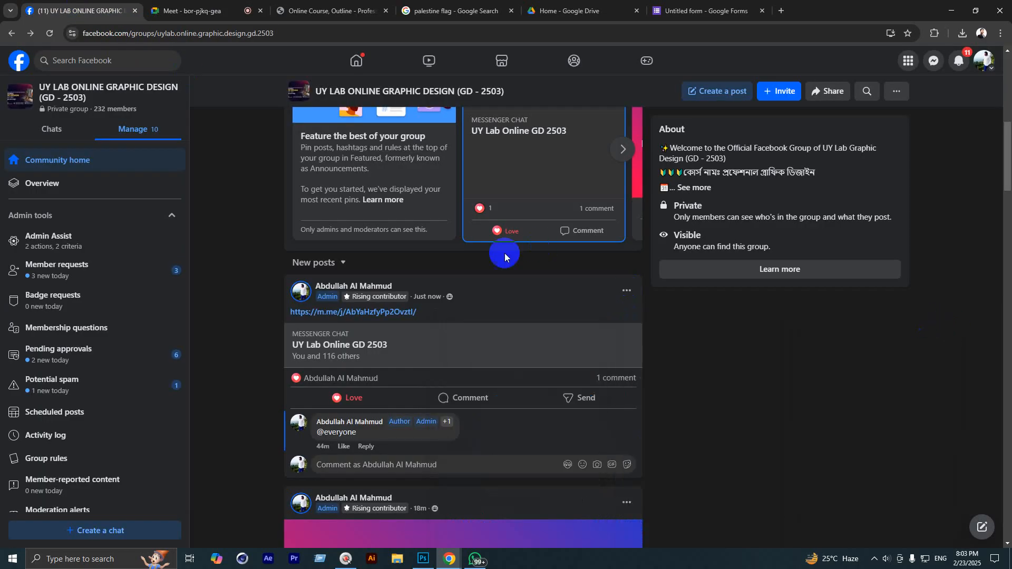
left_click(195, 10)
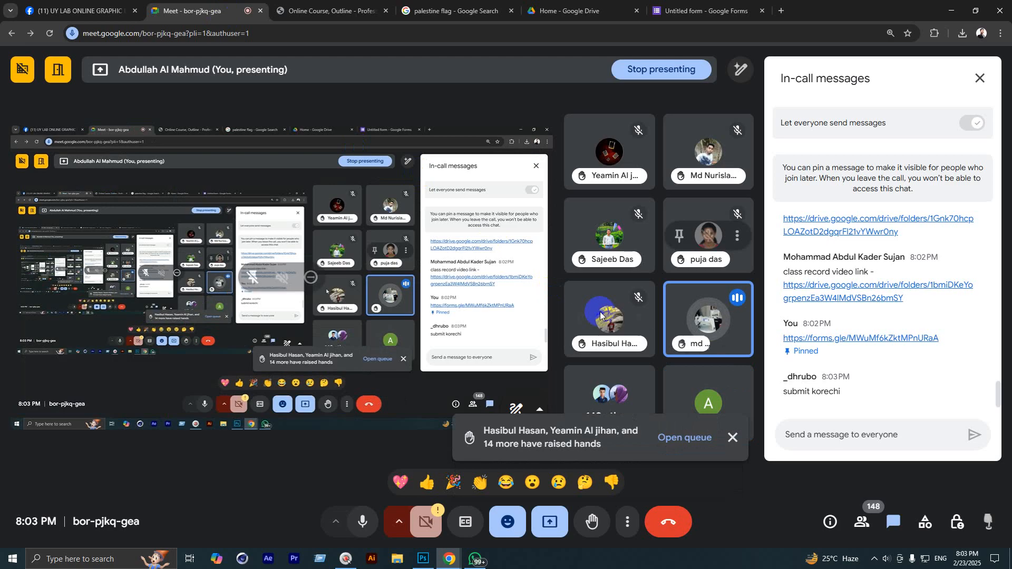
left_click(979, 78)
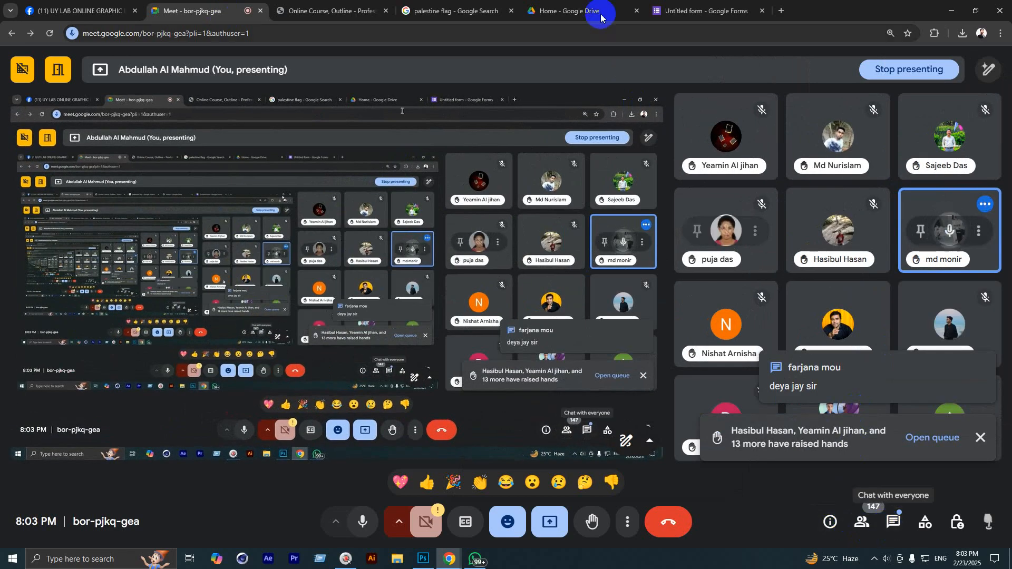
left_click(702, 11)
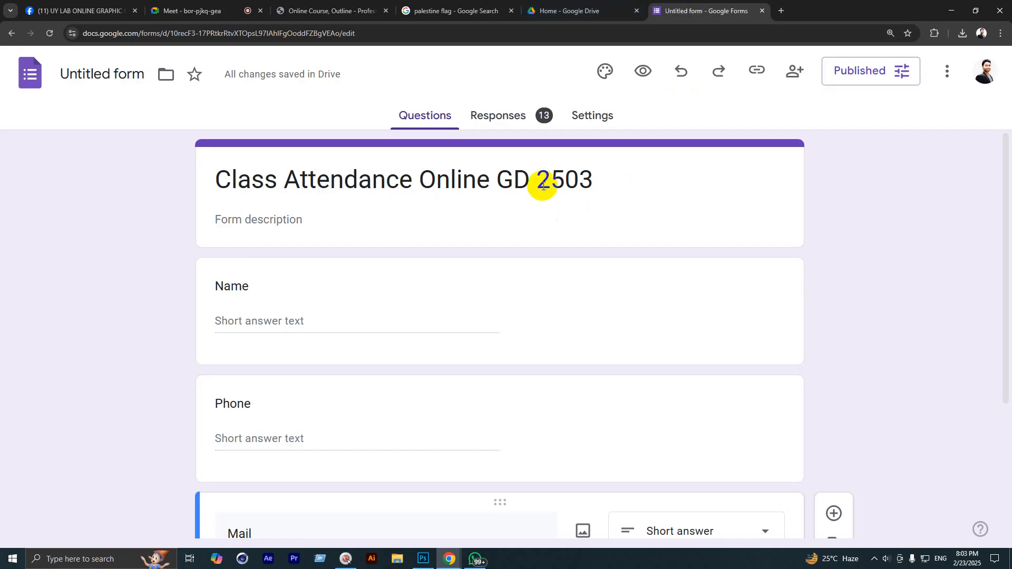
Step: Link the form's responses to a newly created Google Sheets spreadsheet and review it
left_click(498, 115)
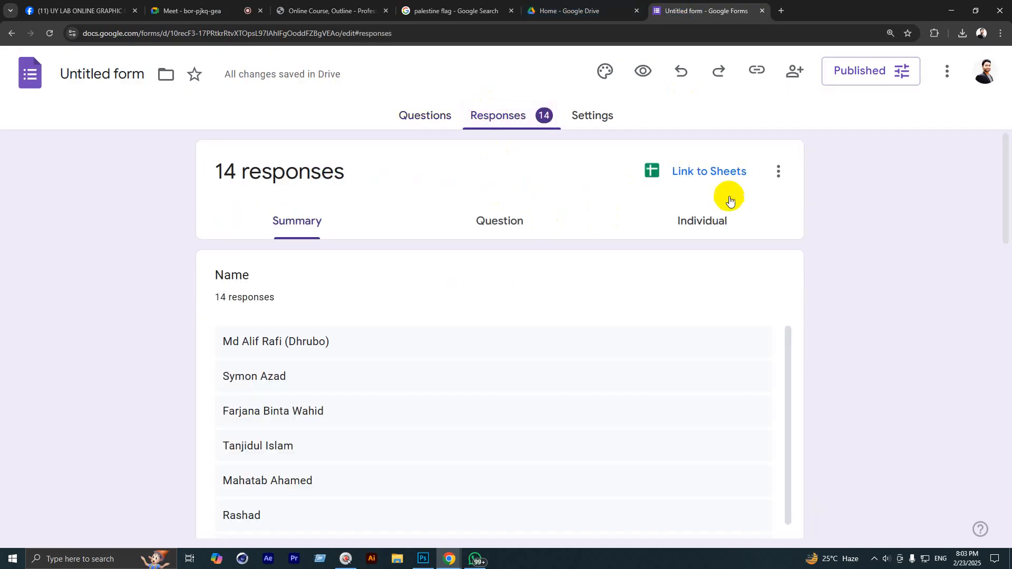
left_click(710, 175)
left_click(684, 265)
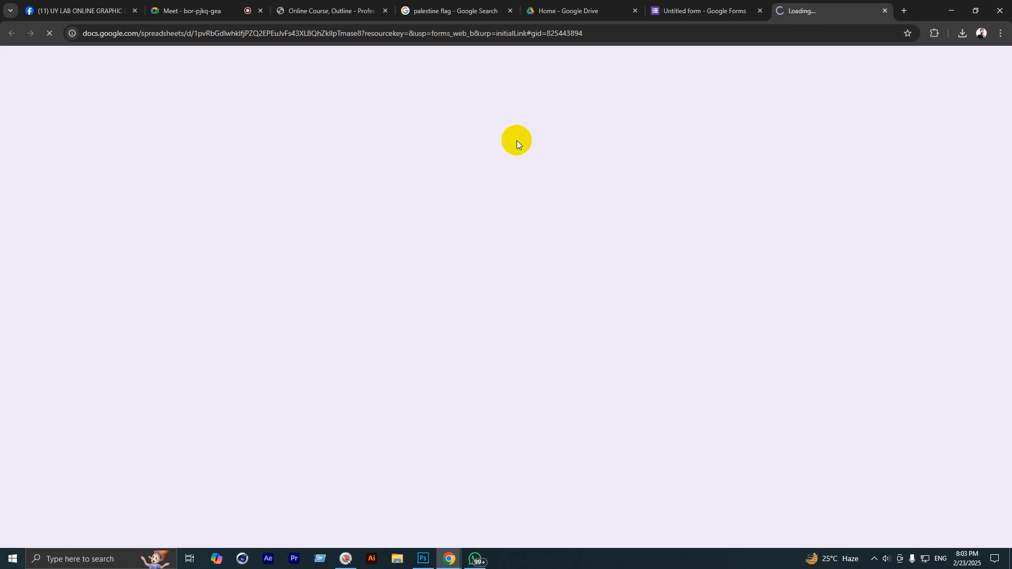
scroll(196, 300, "down", 10)
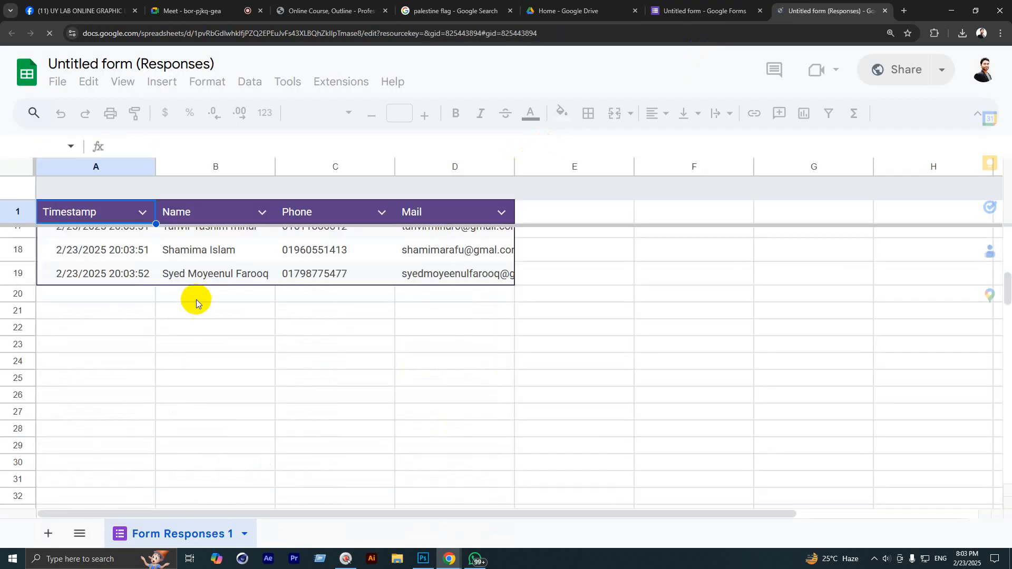
scroll(195, 299, "up", 6)
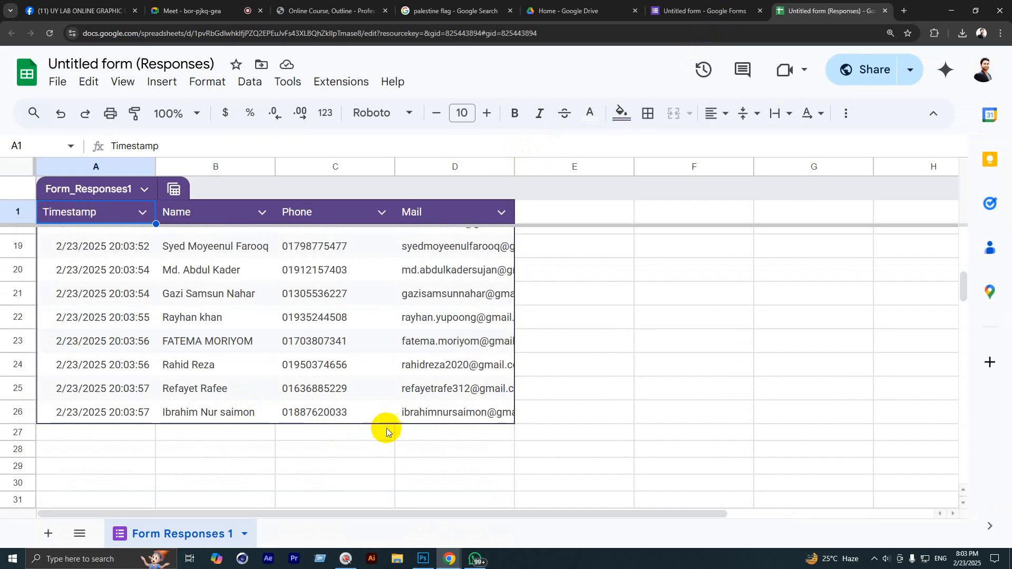
scroll(369, 430, "up", 6)
scroll(430, 404, "down", 13)
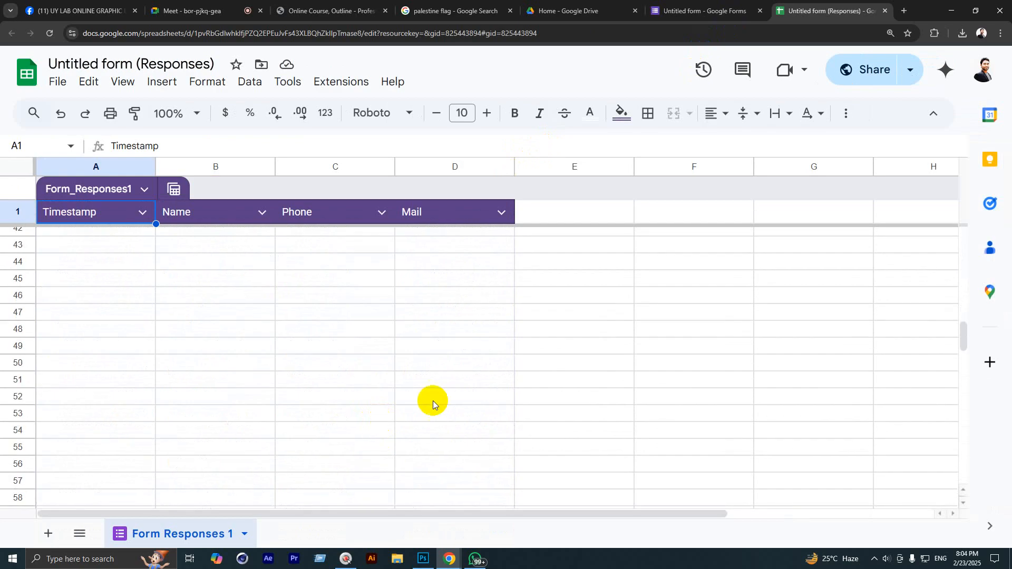
Step: Close the Google Forms tab and bring the Photoshop house drawing forward
left_click(761, 12)
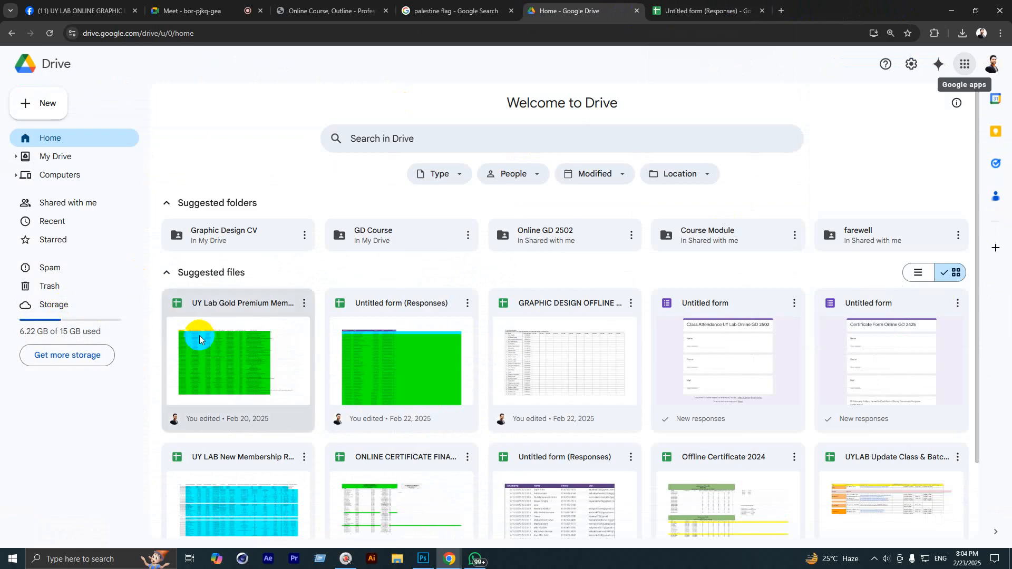
left_click(181, 11)
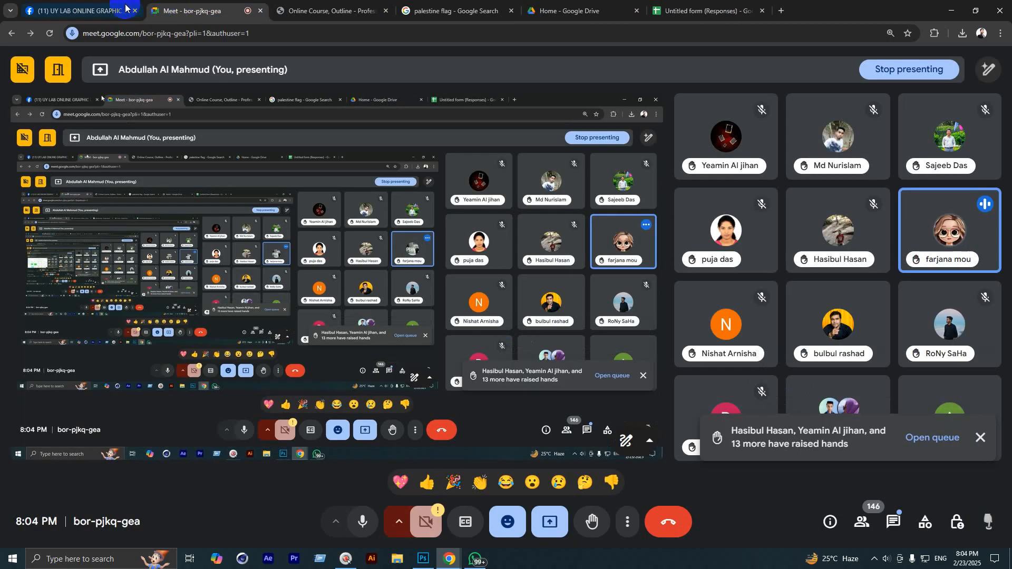
left_click(108, 7)
left_click(425, 562)
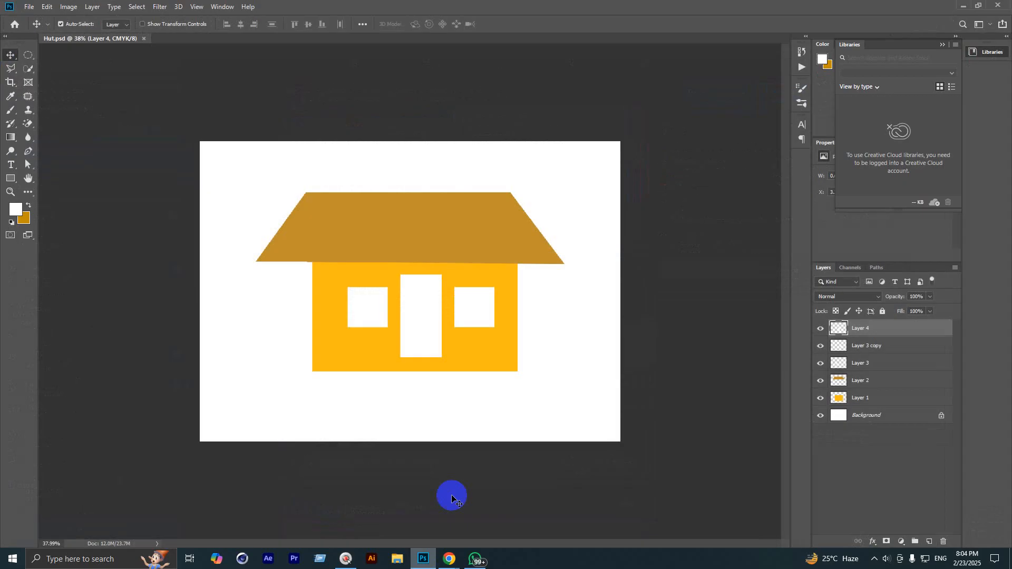
Step: Zoom in and duplicate the roof shape, dragging copies below and over the house, then delete one
key("ctrl+plus")
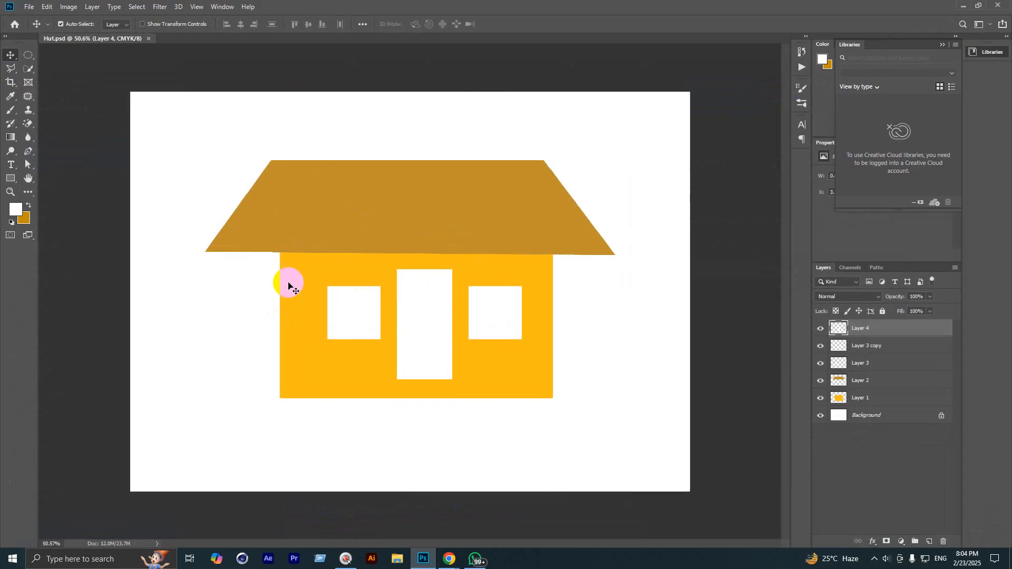
left_click(342, 232)
key("ctrl+j")
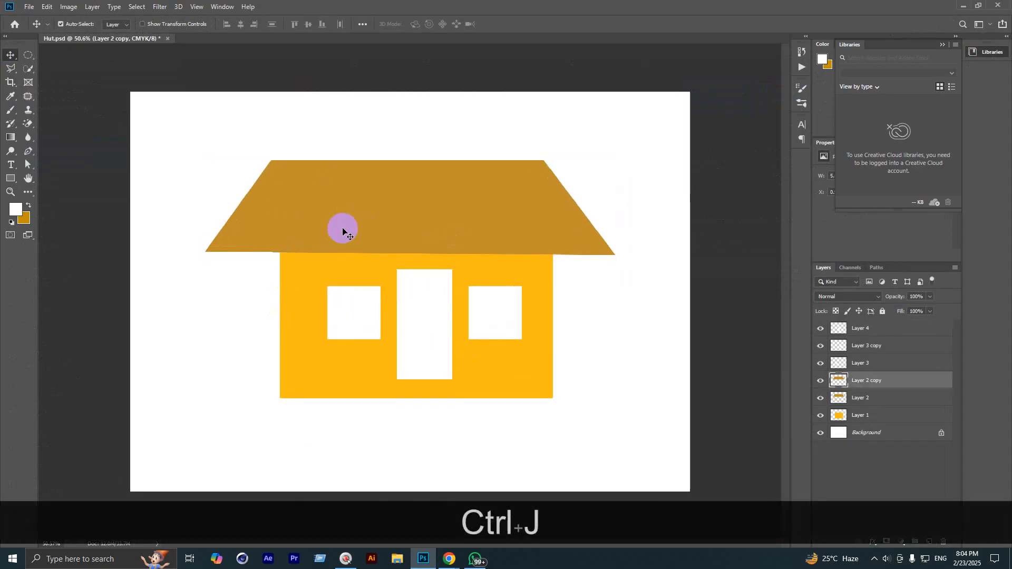
left_click_drag(347, 227, 479, 456)
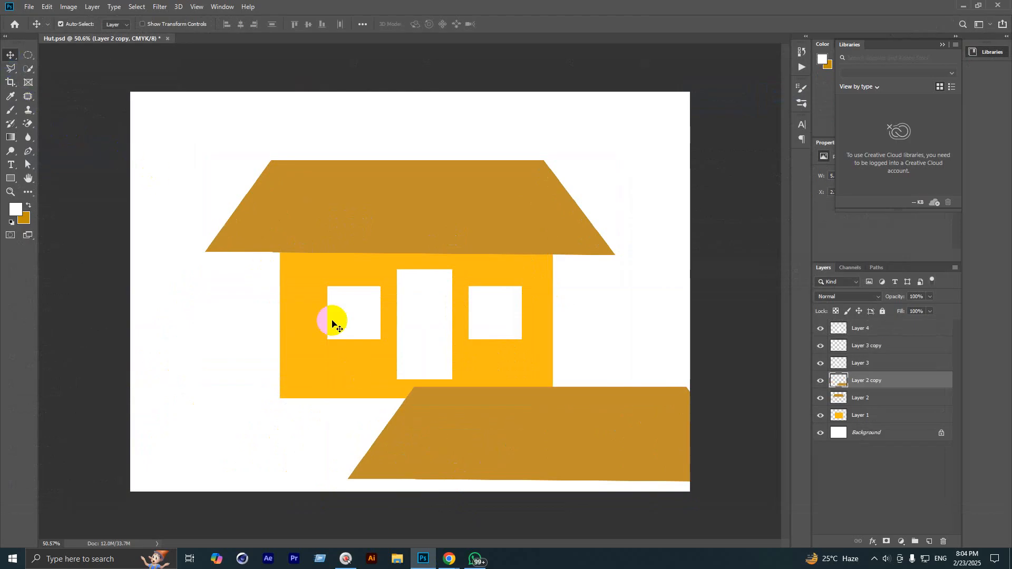
left_click_drag(506, 416, 270, 346)
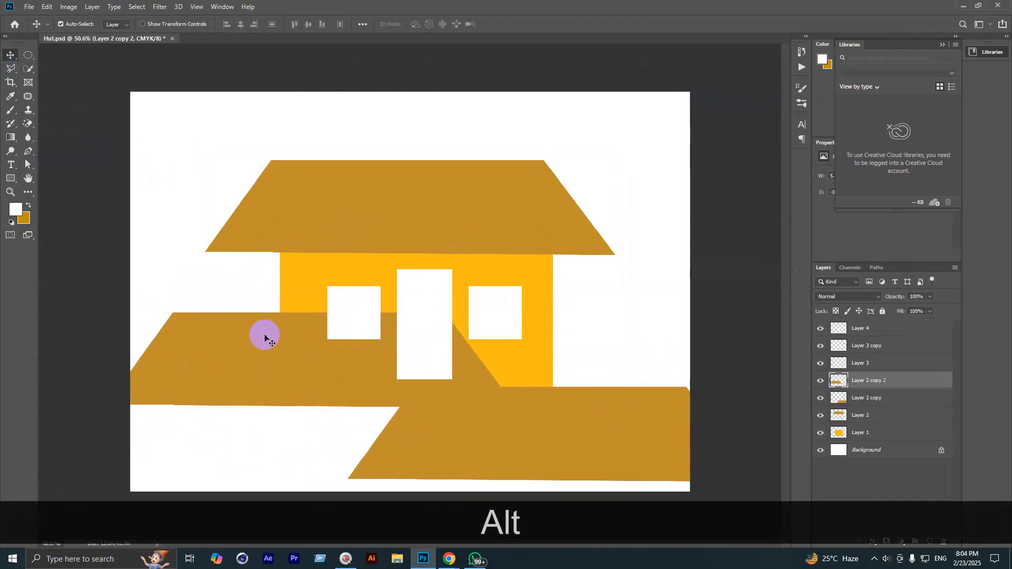
key("BackSpace")
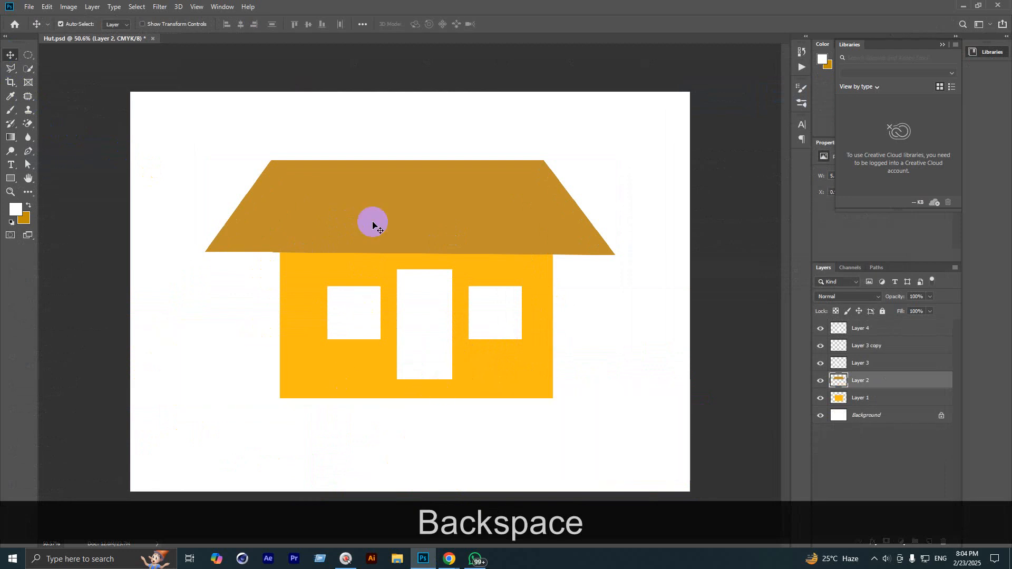
Step: Make one more roof copy, then delete the remaining copies so only the original roof is left
key("ctrl+j")
left_click_drag(368, 224, 489, 407)
key("BackSpace")
scroll(528, 411, "down", 2)
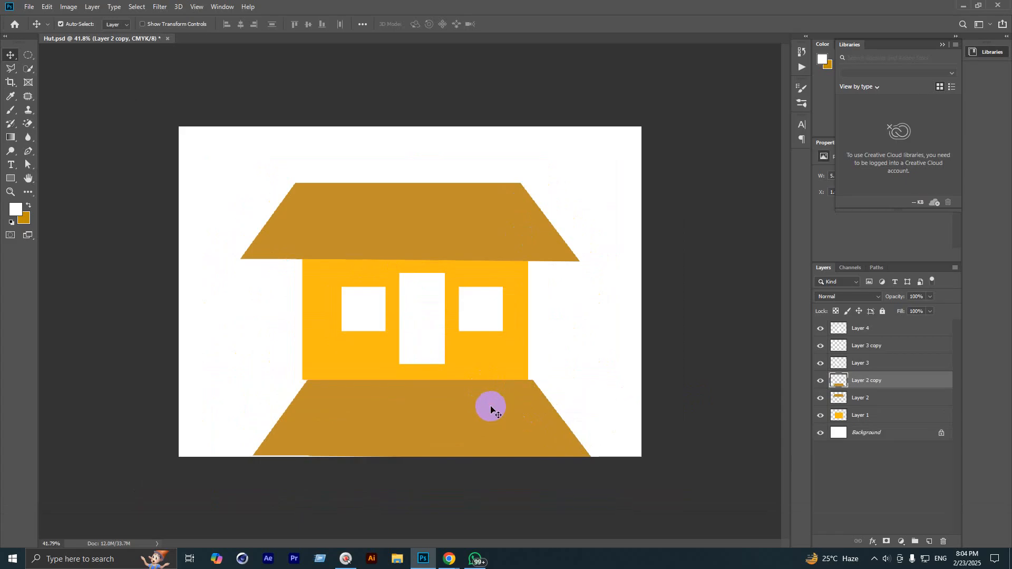
key("BackSpace")
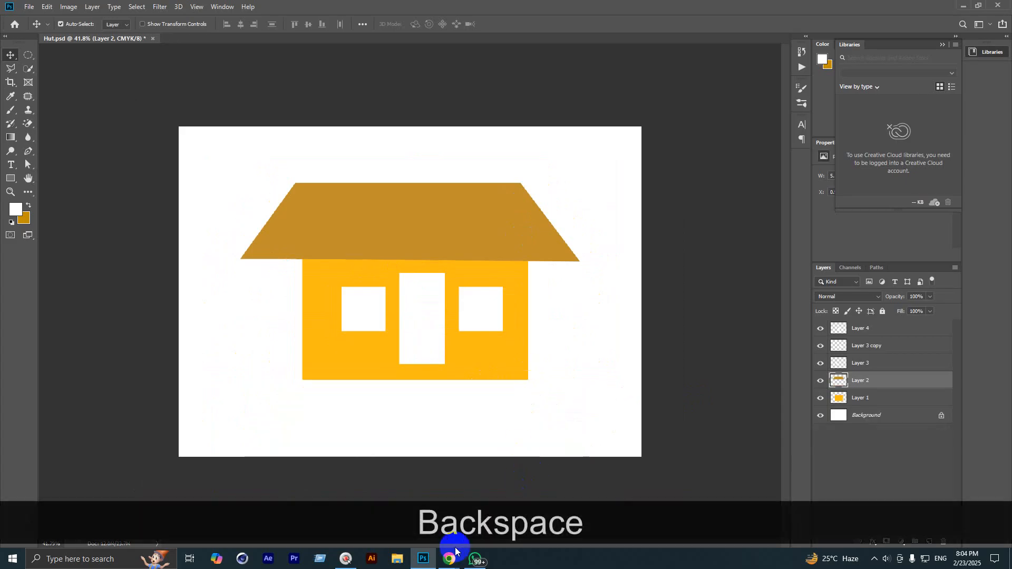
mouse_move(450, 554)
left_click(369, 522)
scroll(412, 384, "up", 7)
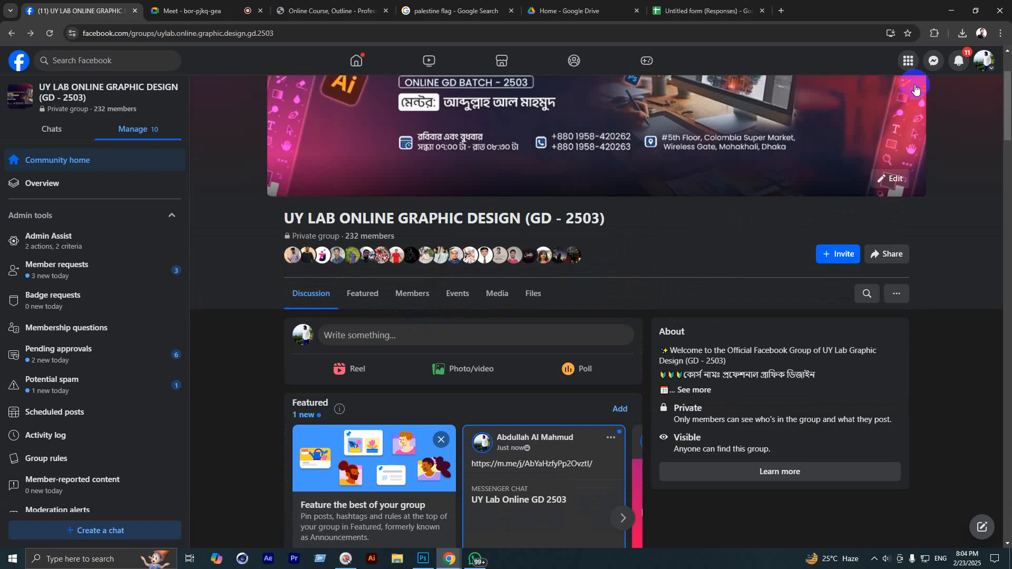
Step: Copy the first requesting student's name and add them to the UY Lab Online GD 2503 group chat
left_click(933, 61)
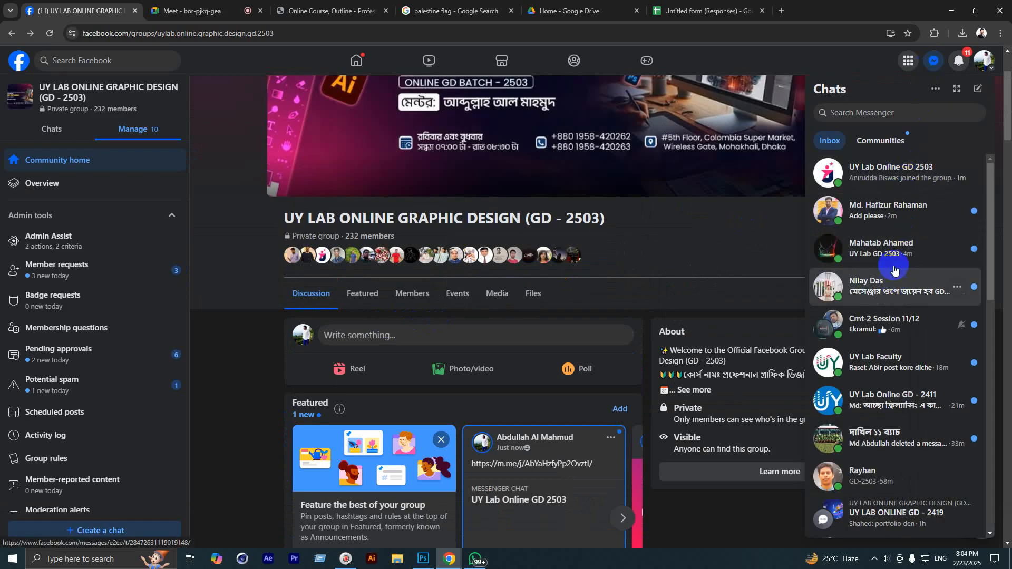
left_click(882, 213)
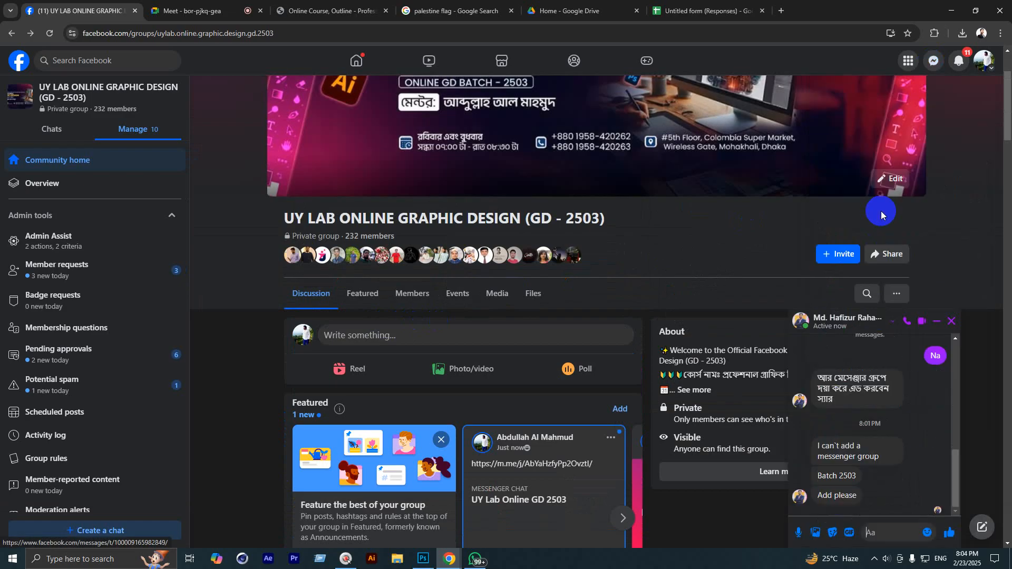
scroll(882, 445, "up", 10)
double_click(875, 399)
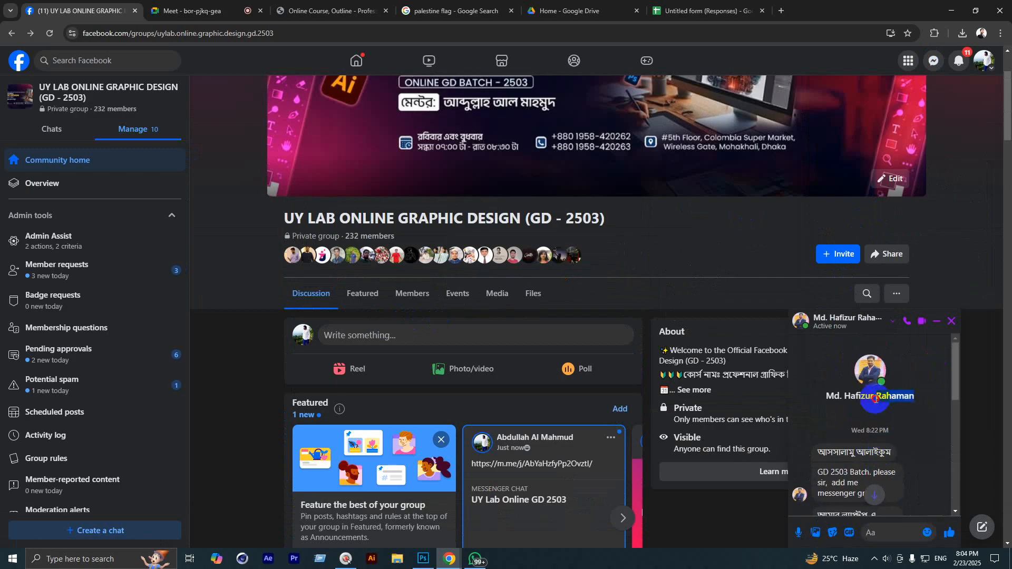
key("ctrl+c")
left_click(934, 61)
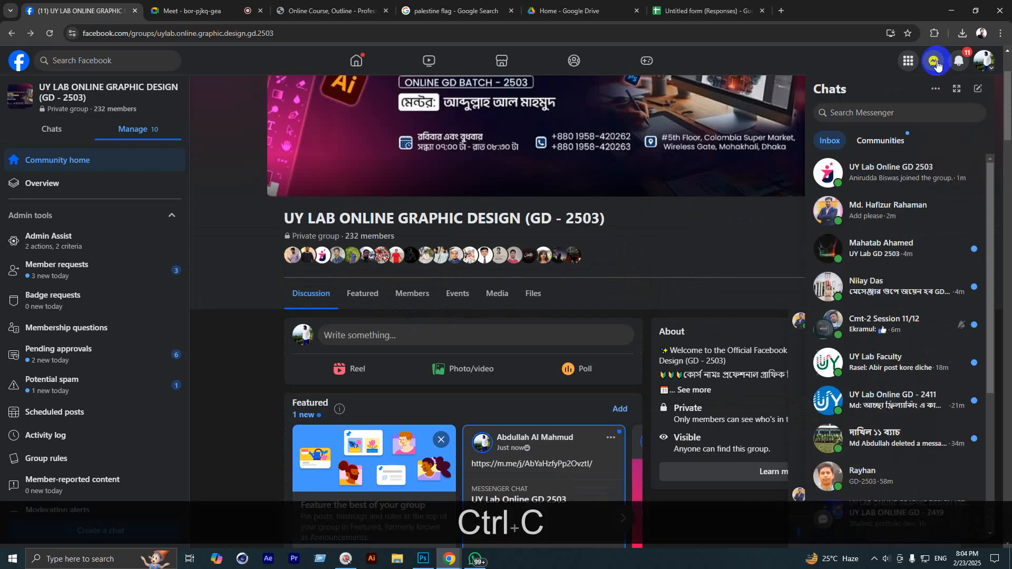
left_click(897, 171)
left_click(667, 318)
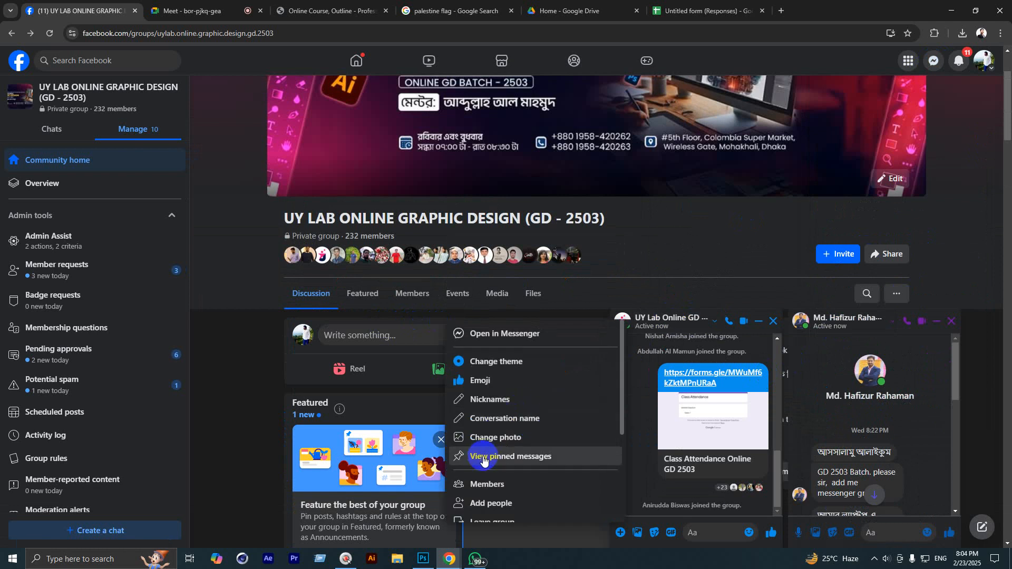
left_click(484, 500)
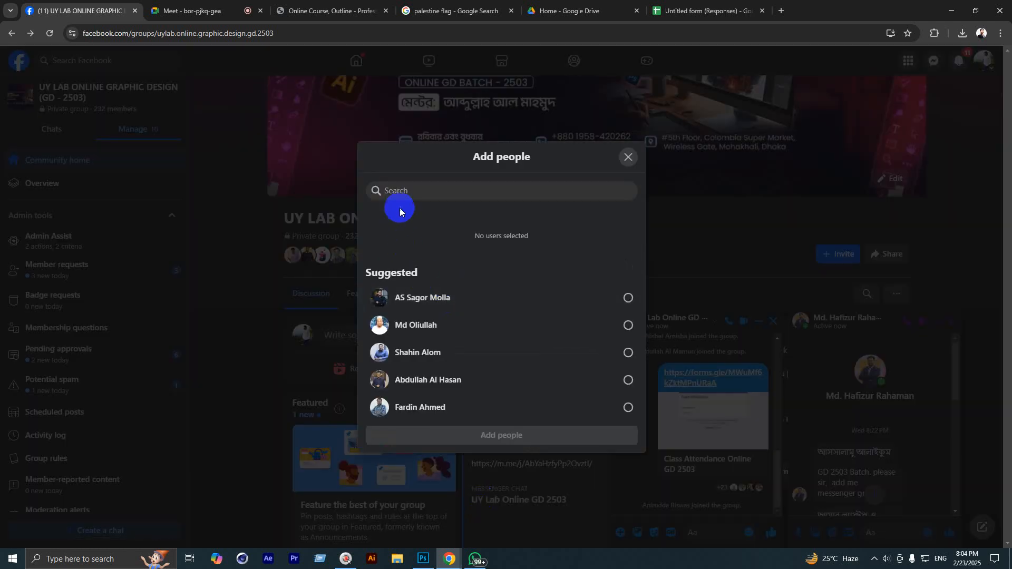
key("ctrl+v")
left_click(438, 287)
left_click(474, 439)
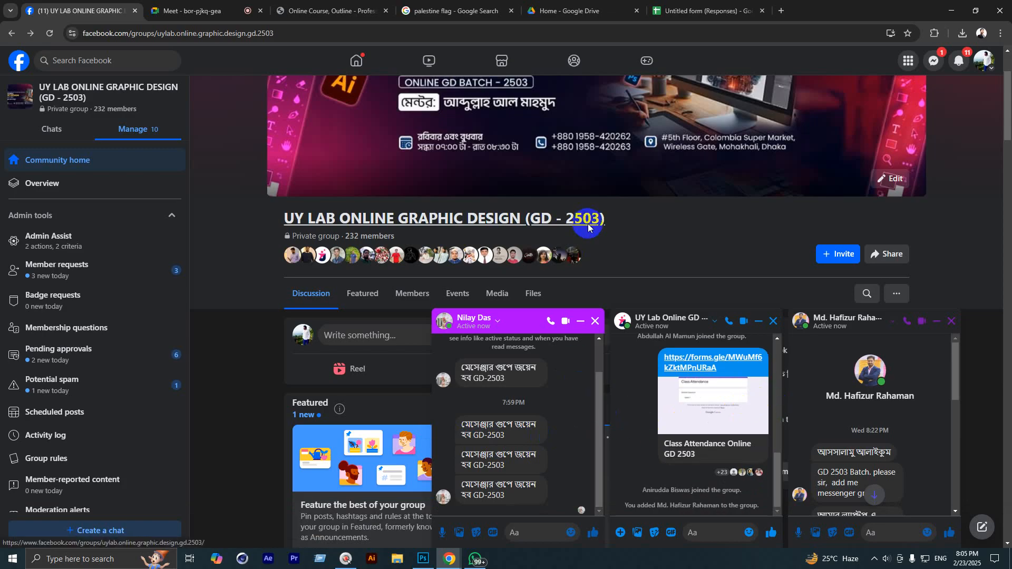
Step: View the group's cover banner photo full-size, then close the first student's conversation
scroll(476, 211, "up", 3)
scroll(448, 205, "down", 3)
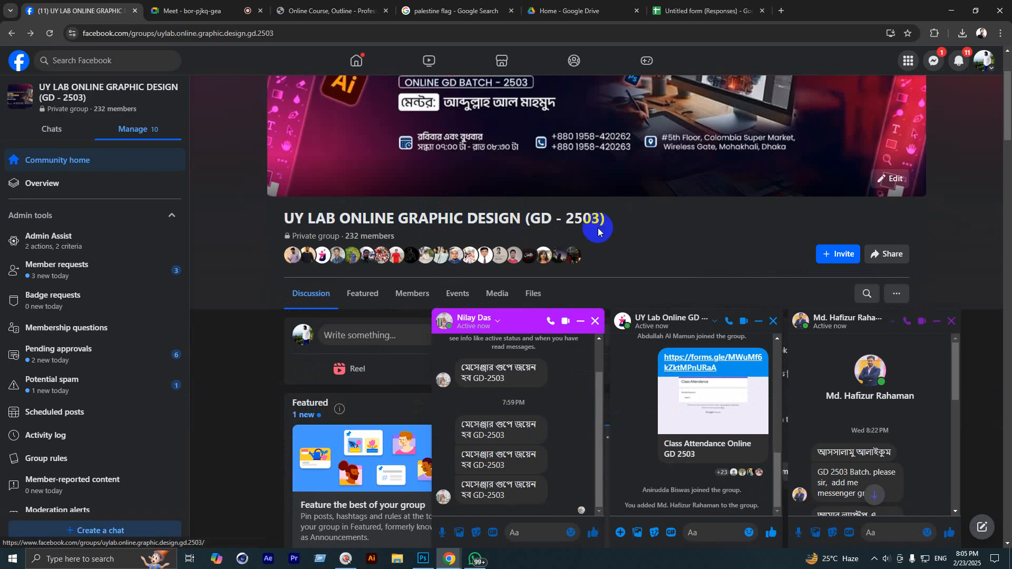
scroll(534, 230, "up", 2)
scroll(521, 225, "down", 3)
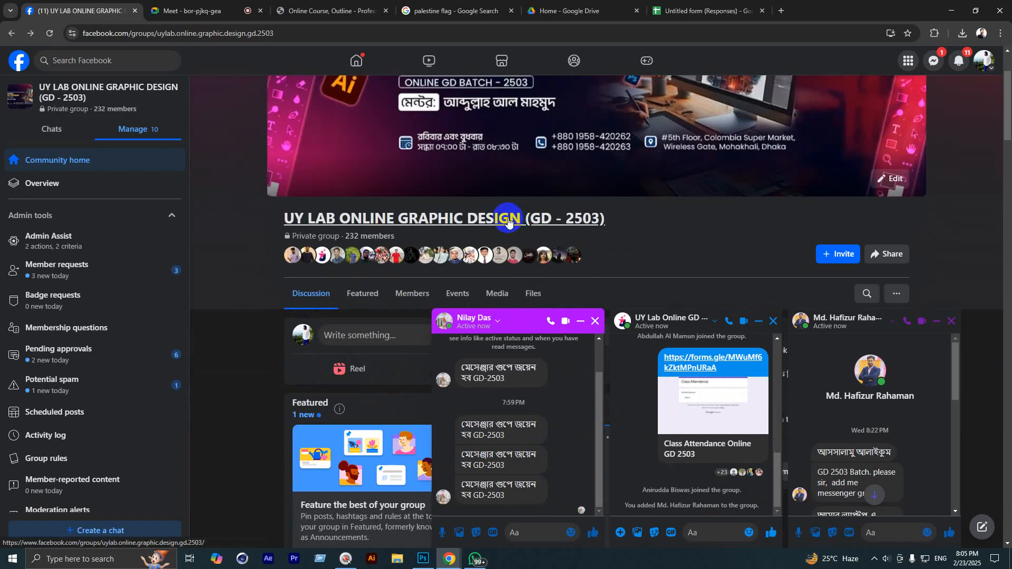
scroll(506, 232, "up", 3)
left_click(476, 238)
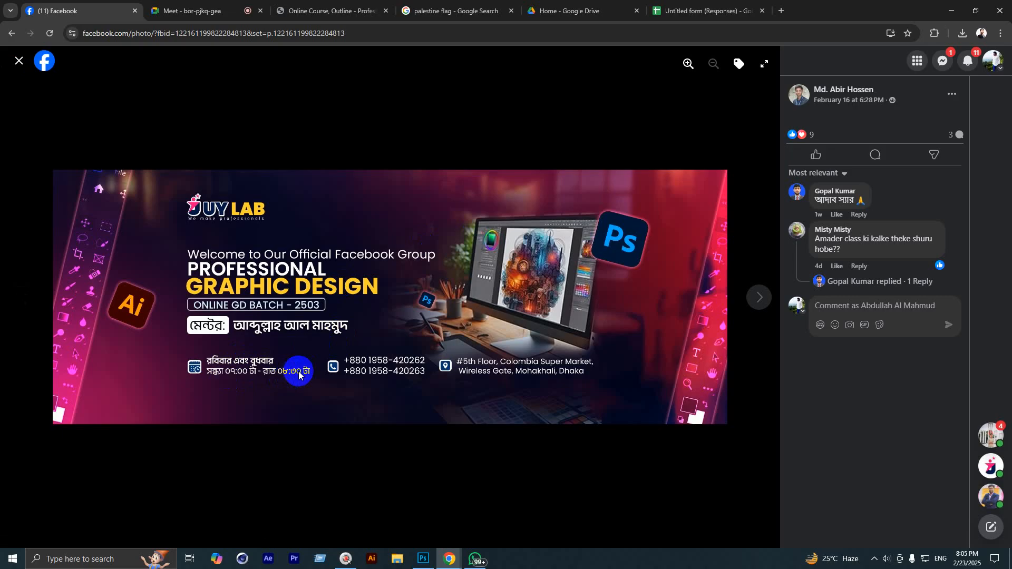
left_click(19, 61)
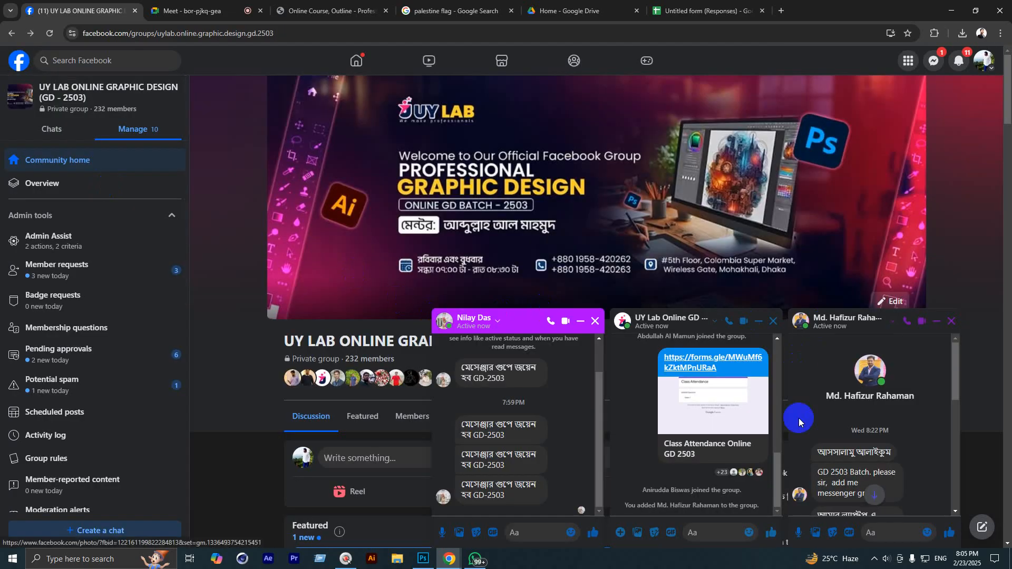
scroll(875, 437, "down", 10)
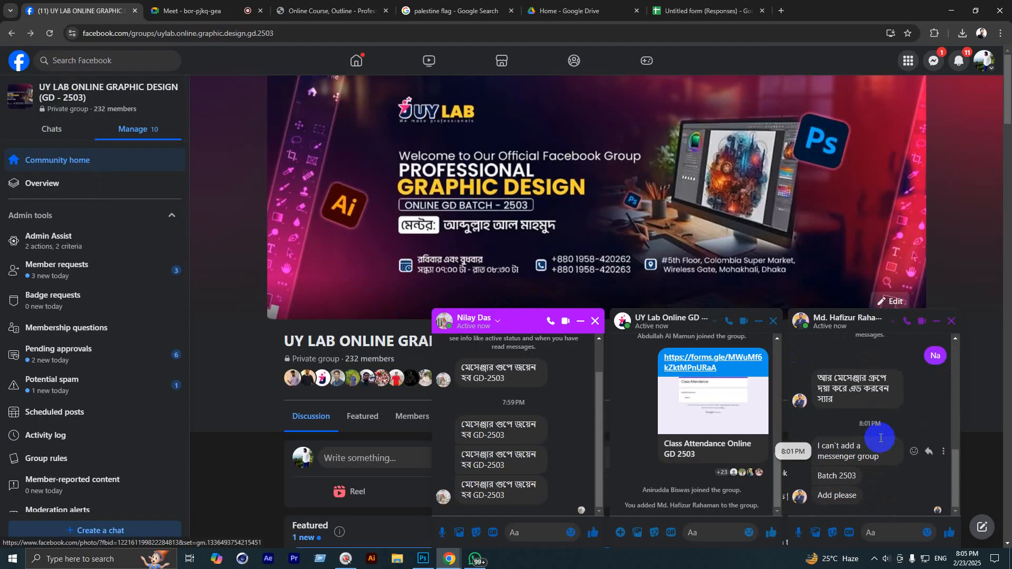
left_click(952, 322)
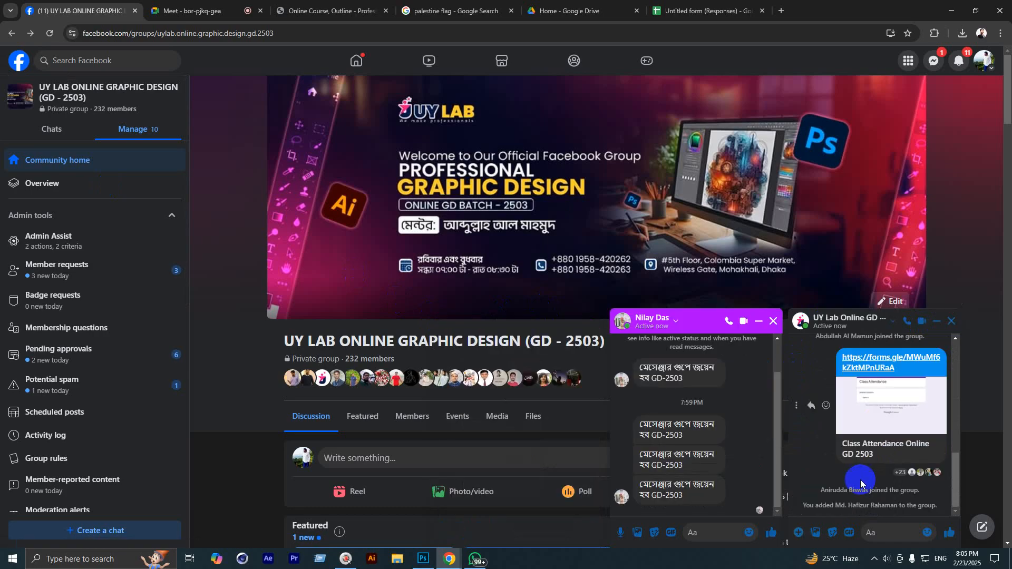
Step: Copy the second student's name from their chat and add them to the group chat
scroll(701, 432, "up", 10)
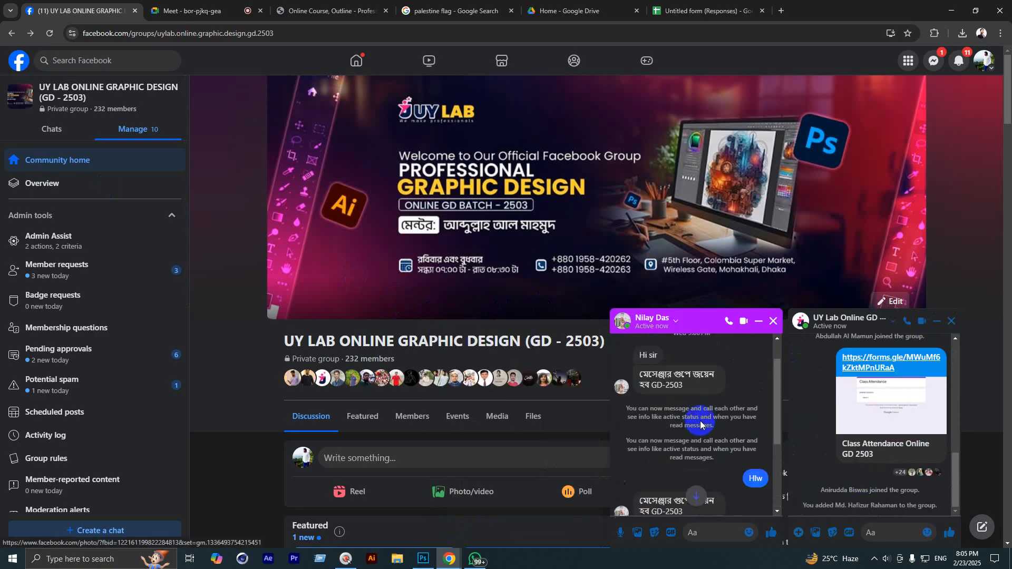
left_click_drag(696, 411, 675, 396)
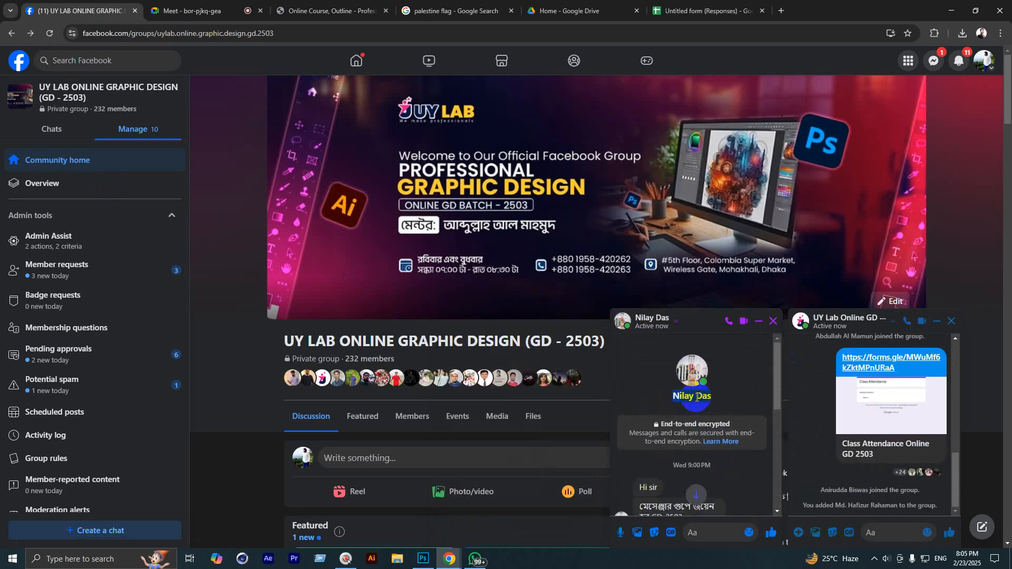
key("ctrl+c")
left_click(677, 321)
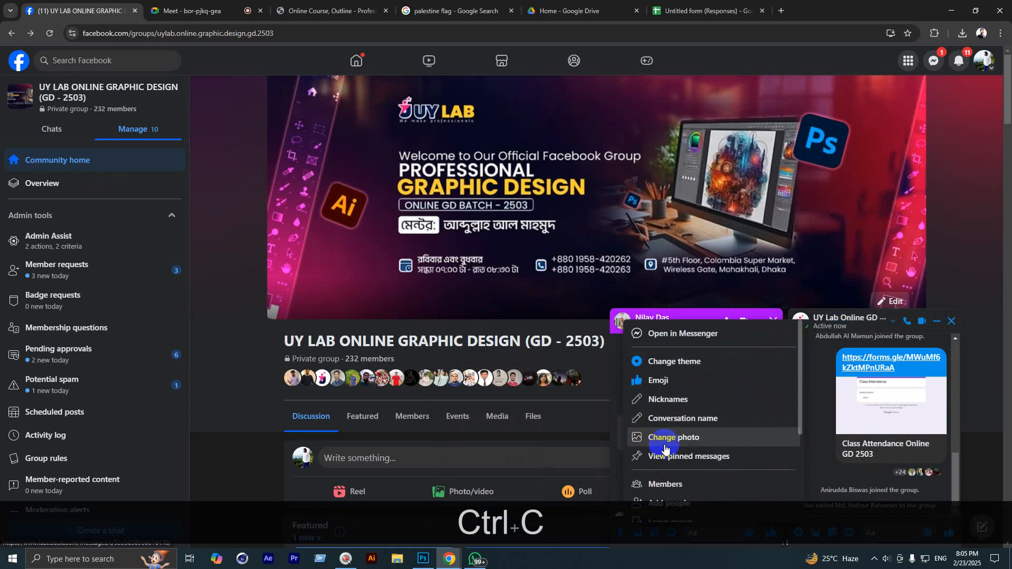
scroll(676, 431, "down", 3)
left_click(665, 380)
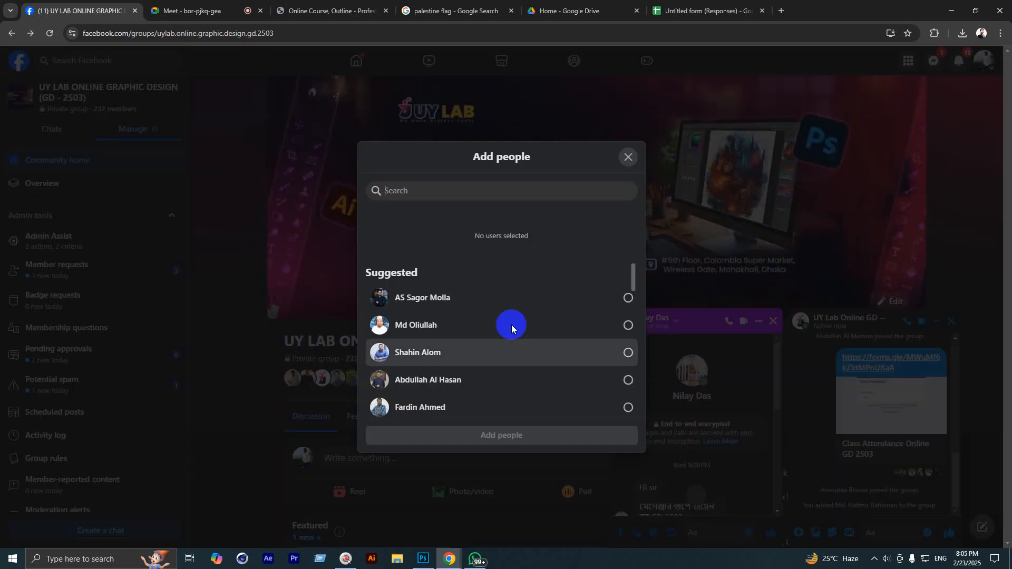
key("ctrl+v")
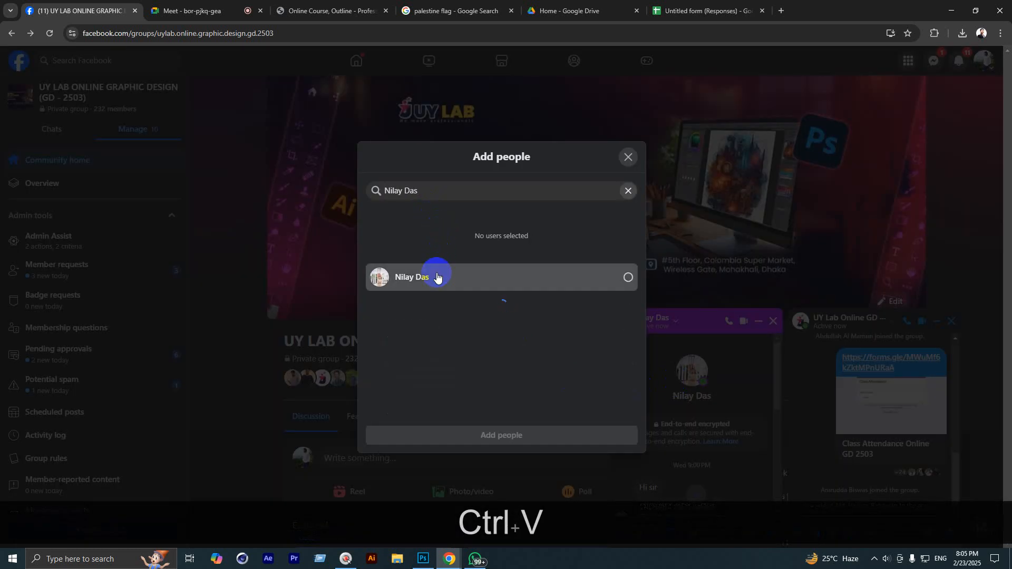
left_click(436, 274)
left_click(464, 435)
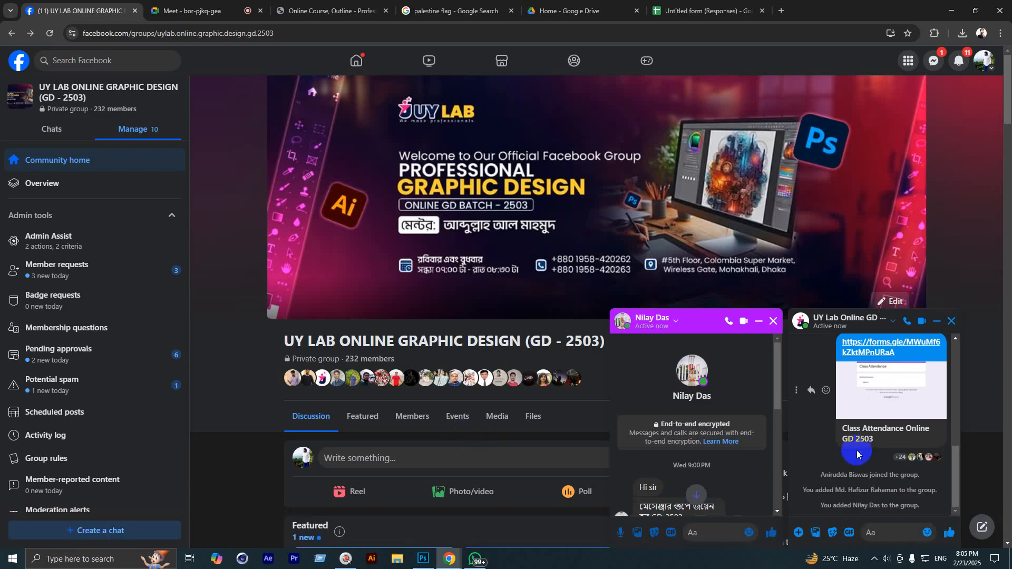
left_click(774, 322)
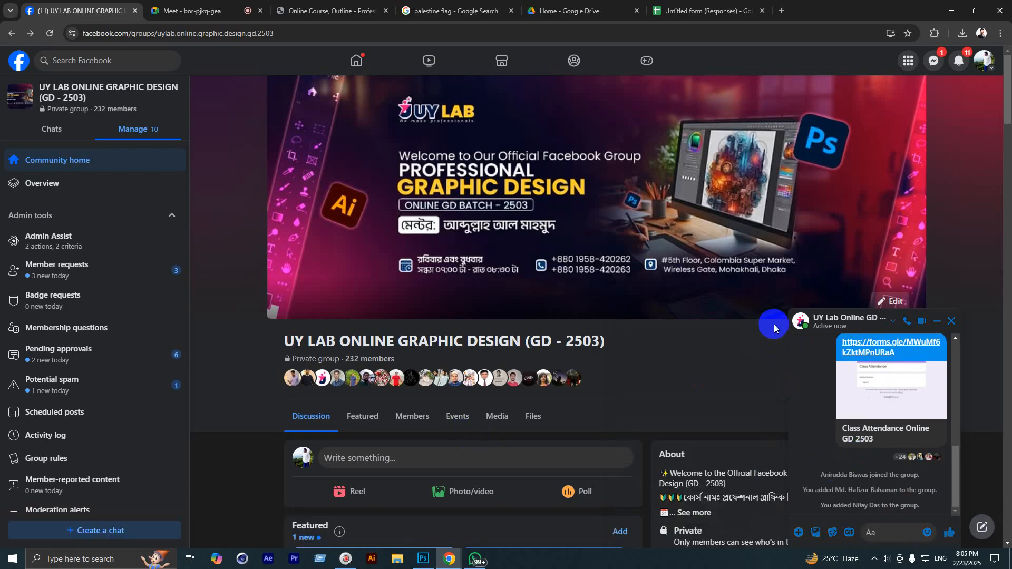
left_click(939, 61)
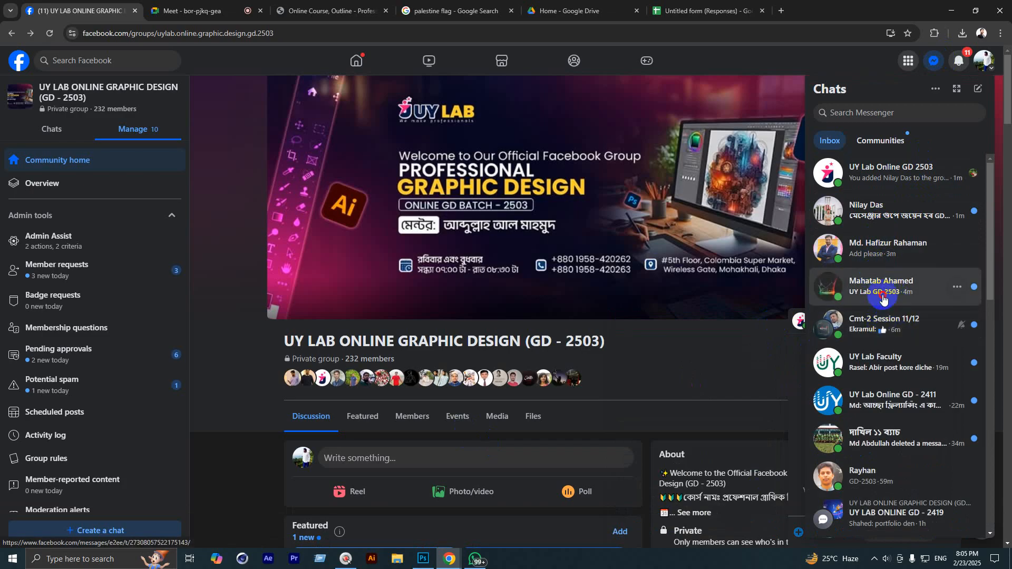
Step: Copy the next requesting student's name and add them to the UY Lab Online GD 2503 group chat
left_click(881, 287)
scroll(703, 435, "up", 2)
scroll(703, 435, "up", 10)
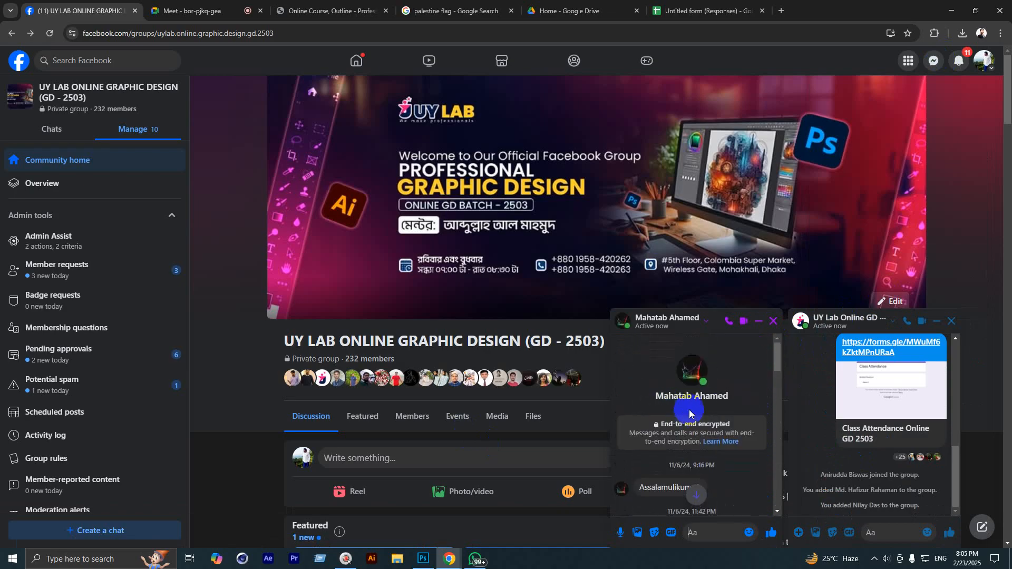
key("ctrl+c")
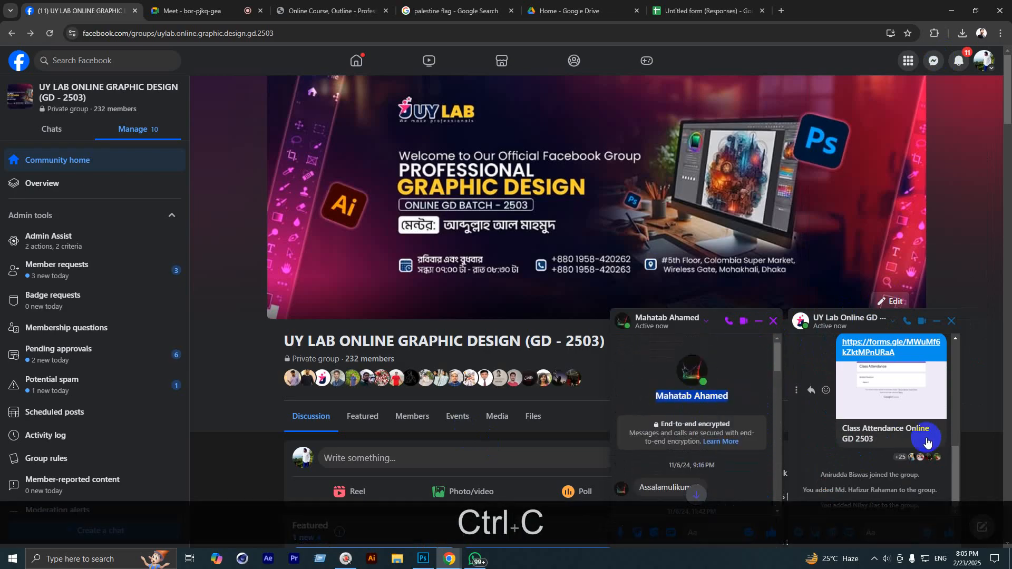
left_click(834, 319)
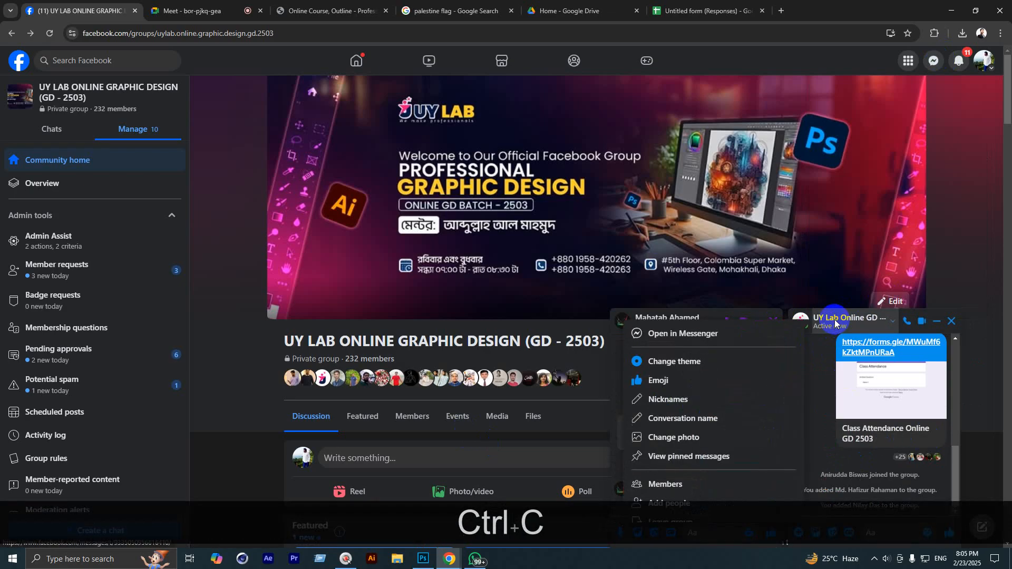
left_click(673, 487)
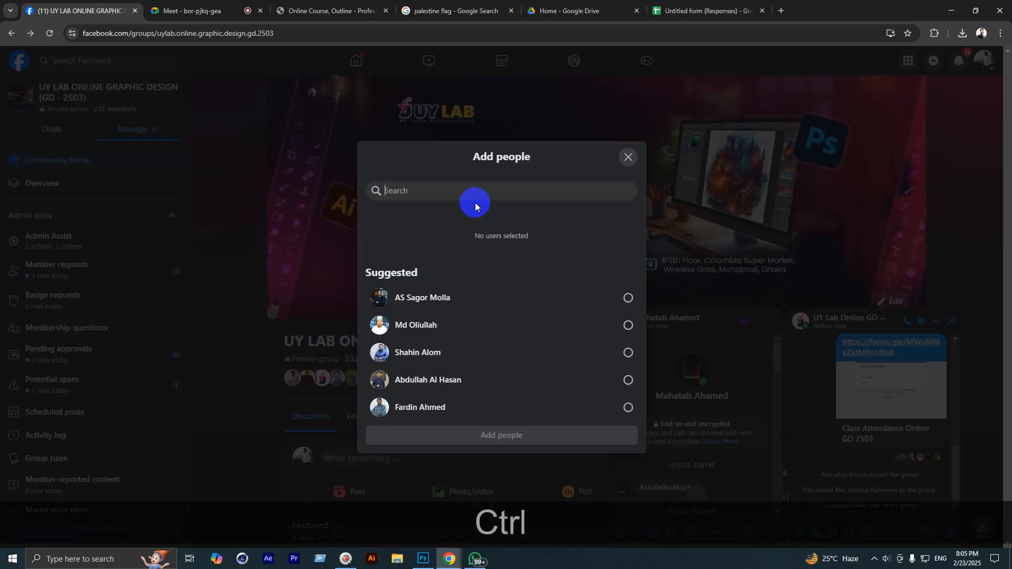
key("ctrl+v")
left_click(458, 276)
left_click(483, 438)
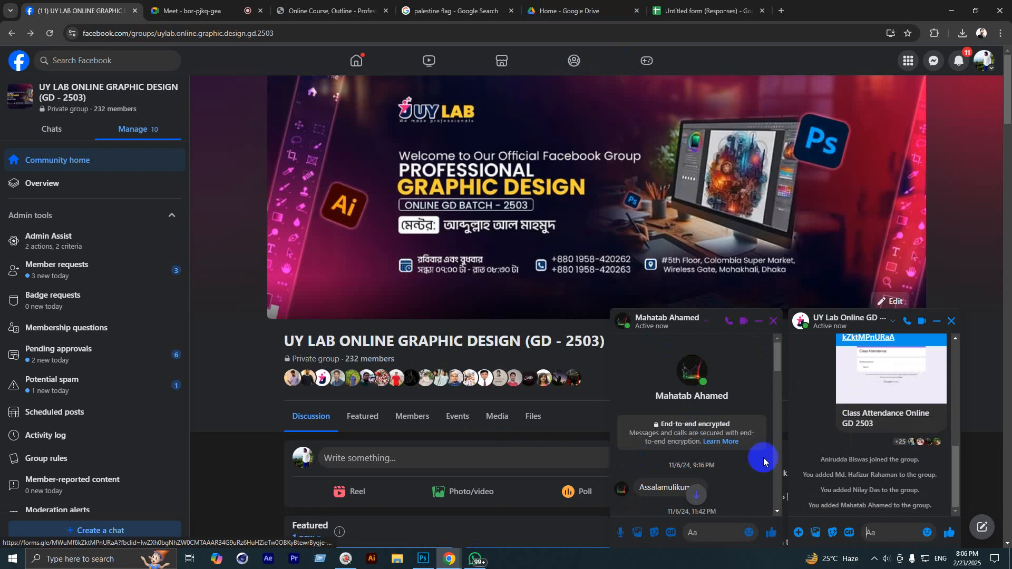
Step: Scroll through the new members' thumbs-up replies, then browse the Messenger chats list
left_click(714, 530)
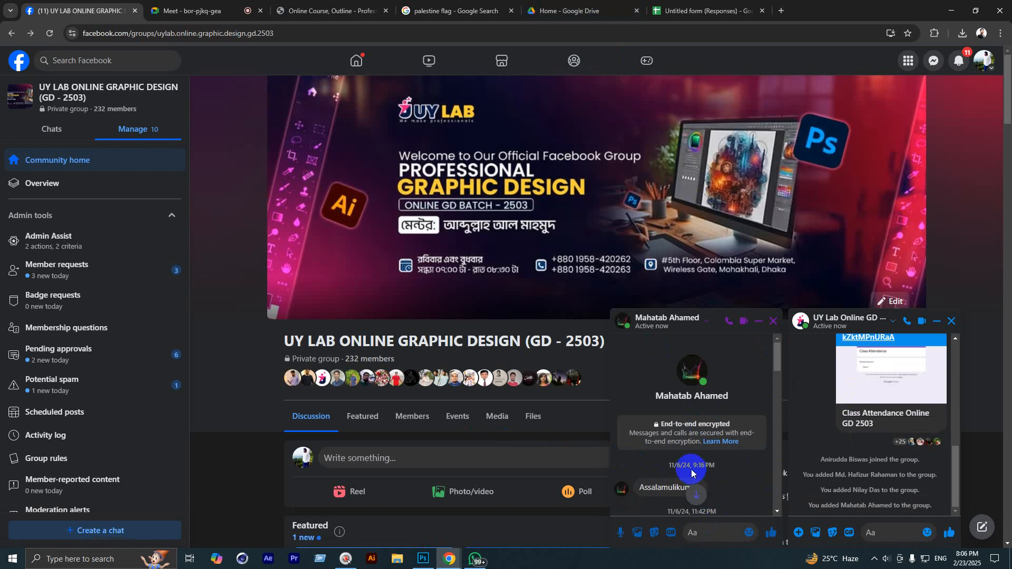
scroll(542, 452, "down", 2)
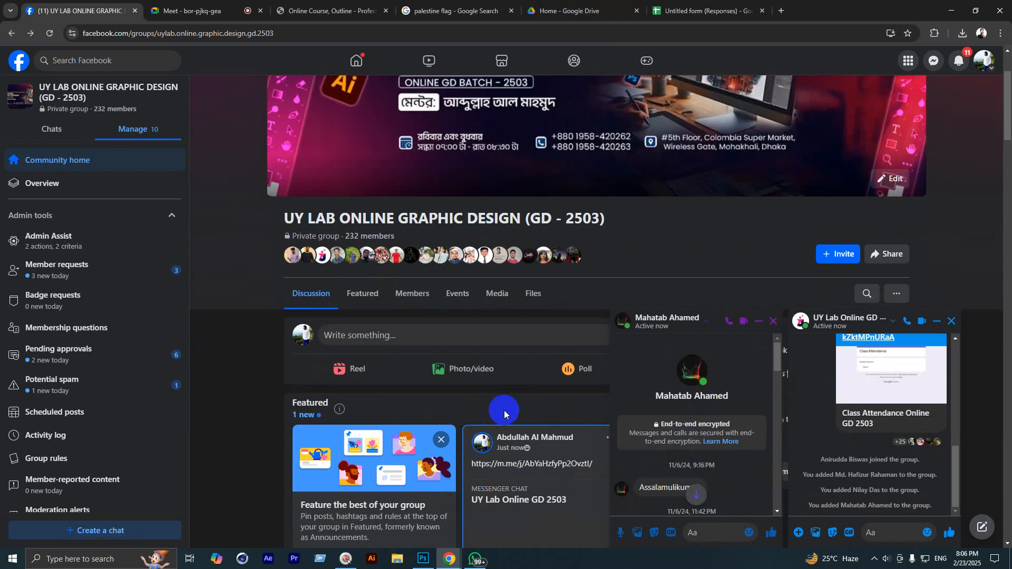
scroll(727, 411, "down", 10)
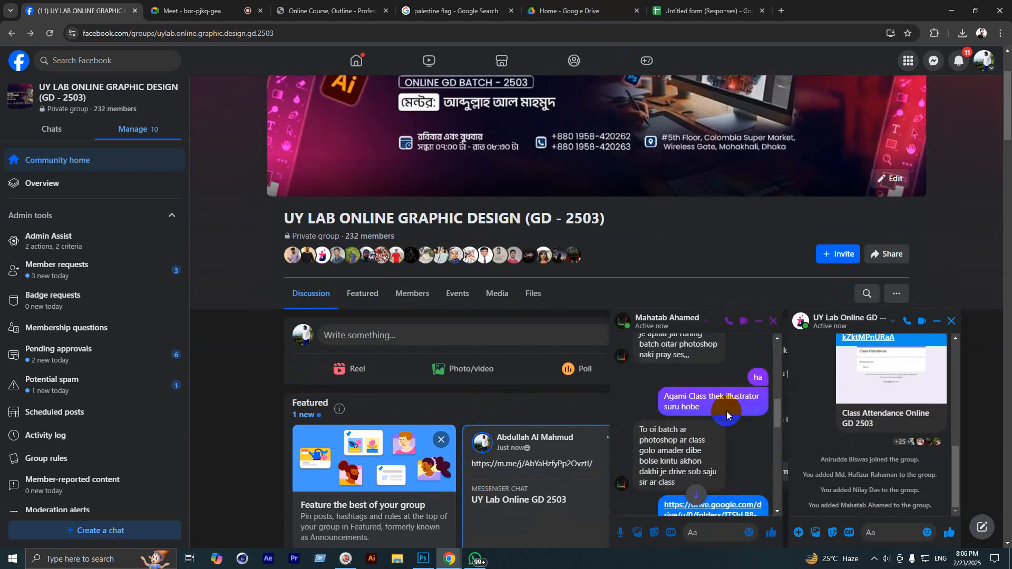
left_click(934, 61)
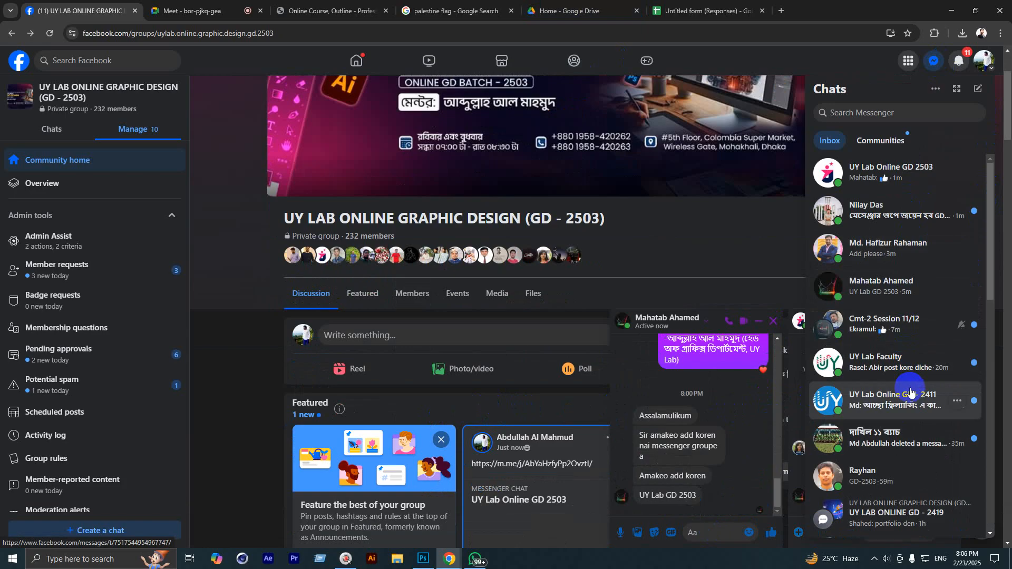
scroll(910, 391, "down", 5)
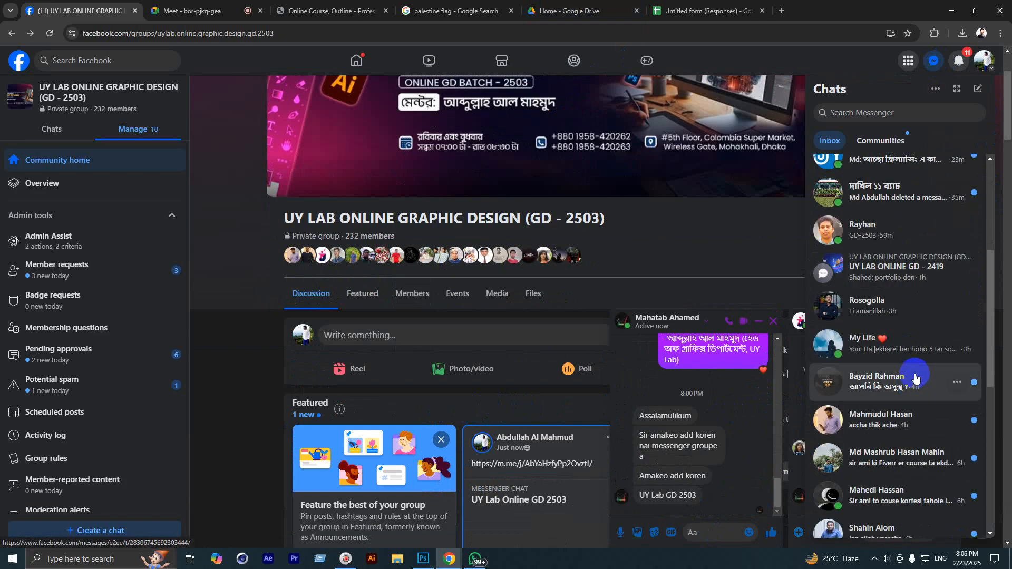
scroll(917, 375, "up", 5)
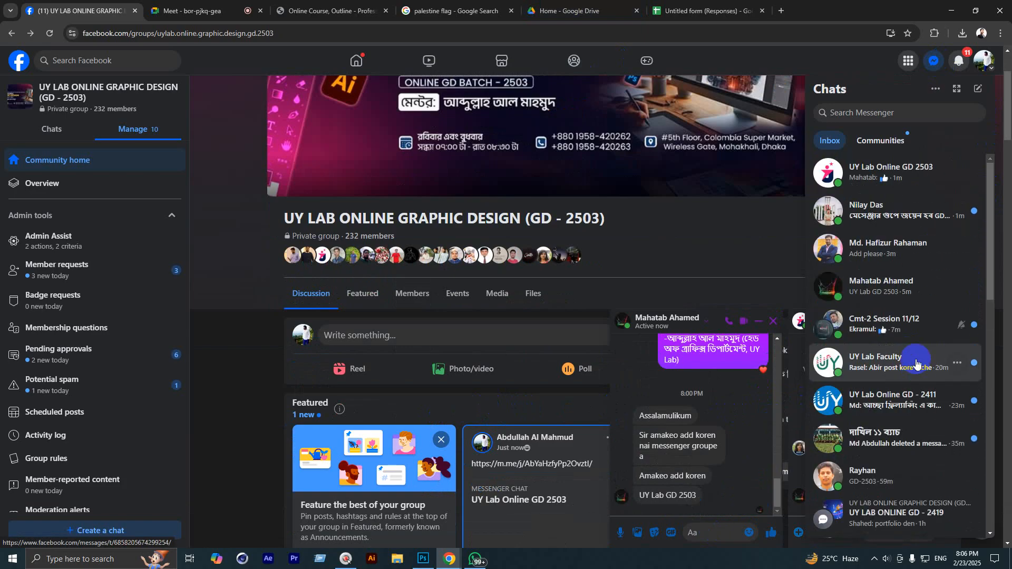
Step: Open the student's greeting in Spam message requests and reply 'Walaikum assalam'
left_click(938, 88)
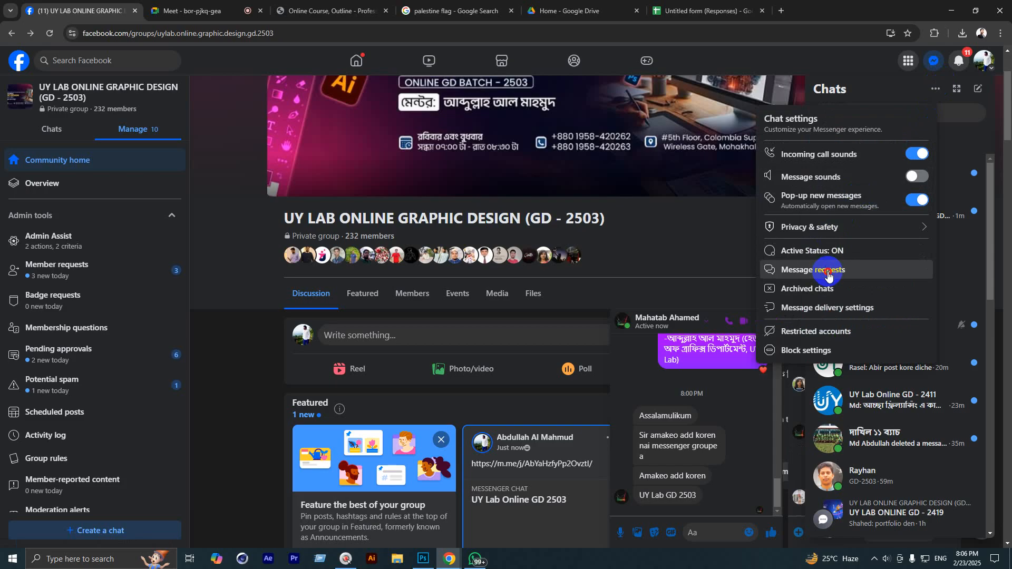
left_click(830, 268)
left_click(893, 116)
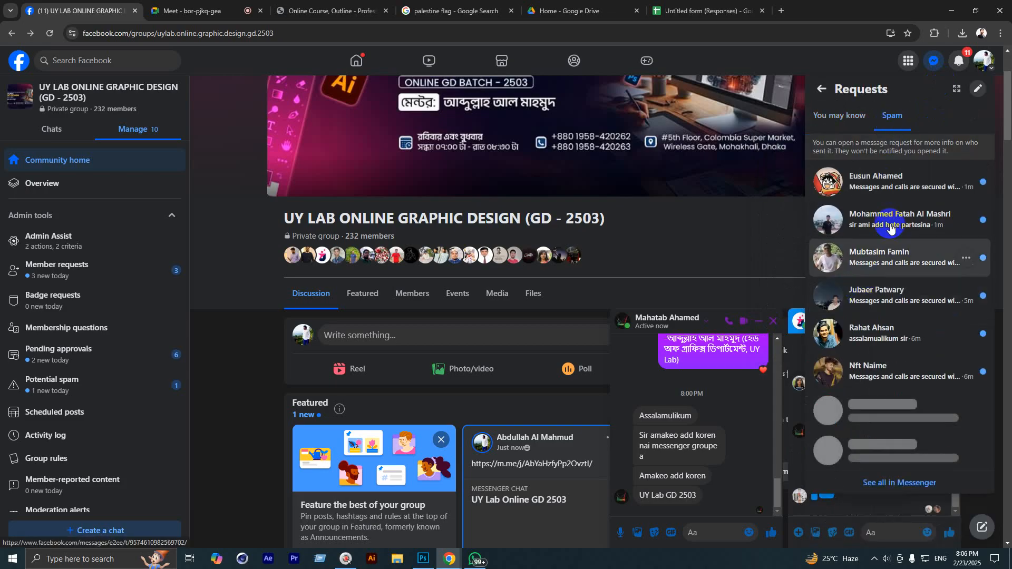
left_click(893, 182)
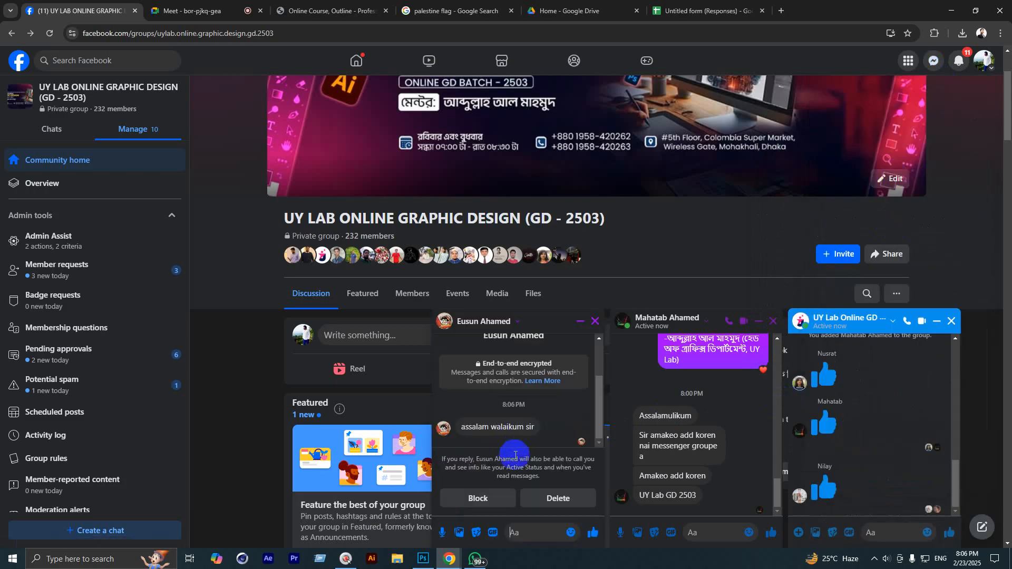
scroll(525, 428, "up", 2)
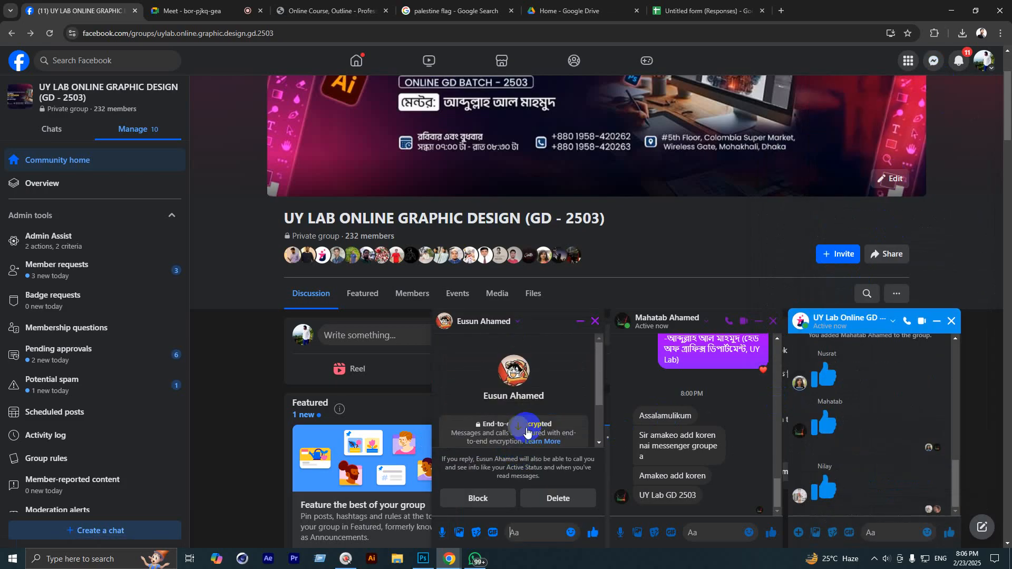
scroll(526, 432, "down", 2)
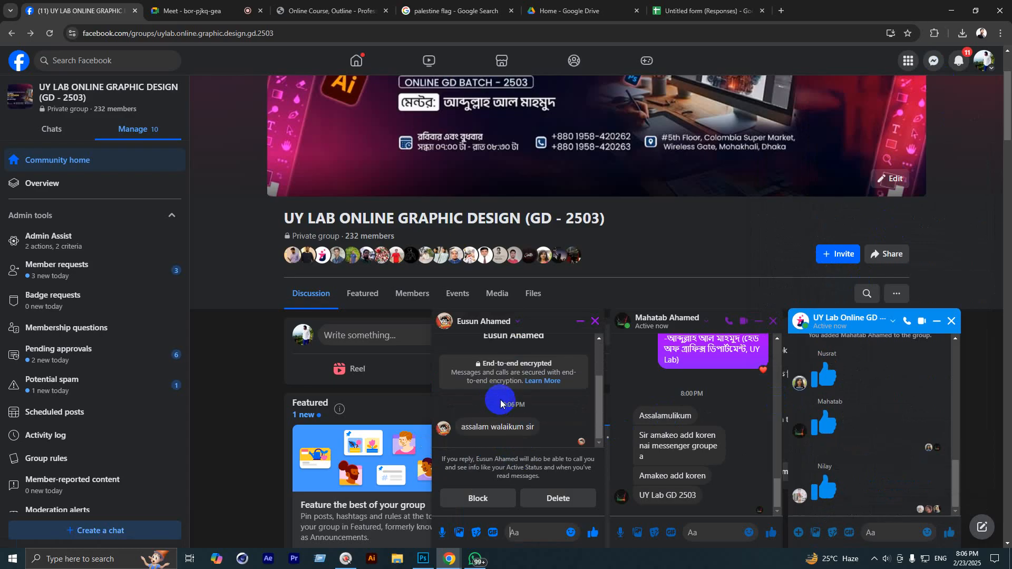
scroll(501, 404, "up", 2)
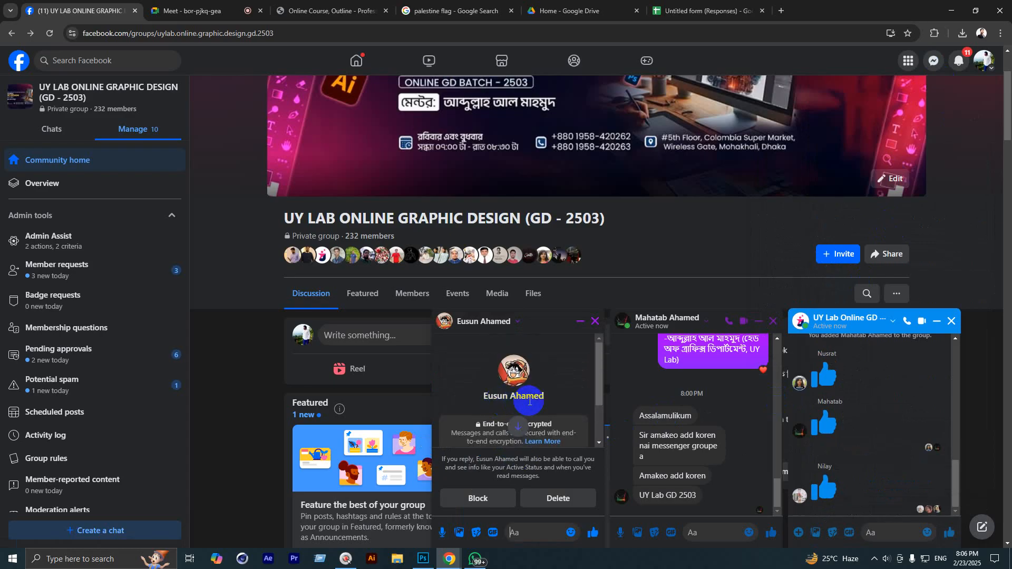
scroll(537, 418, "down", 2)
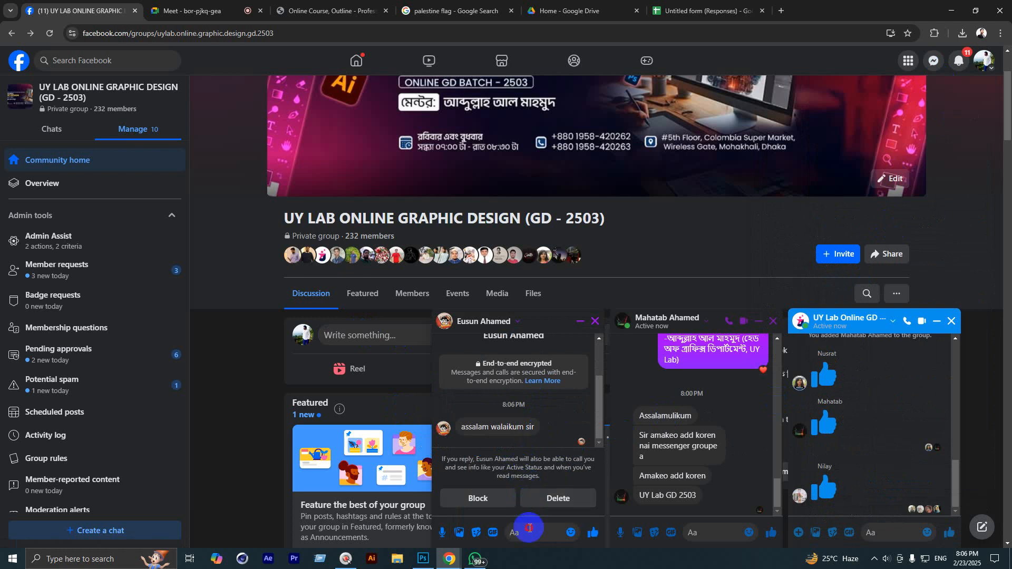
type("Wa")
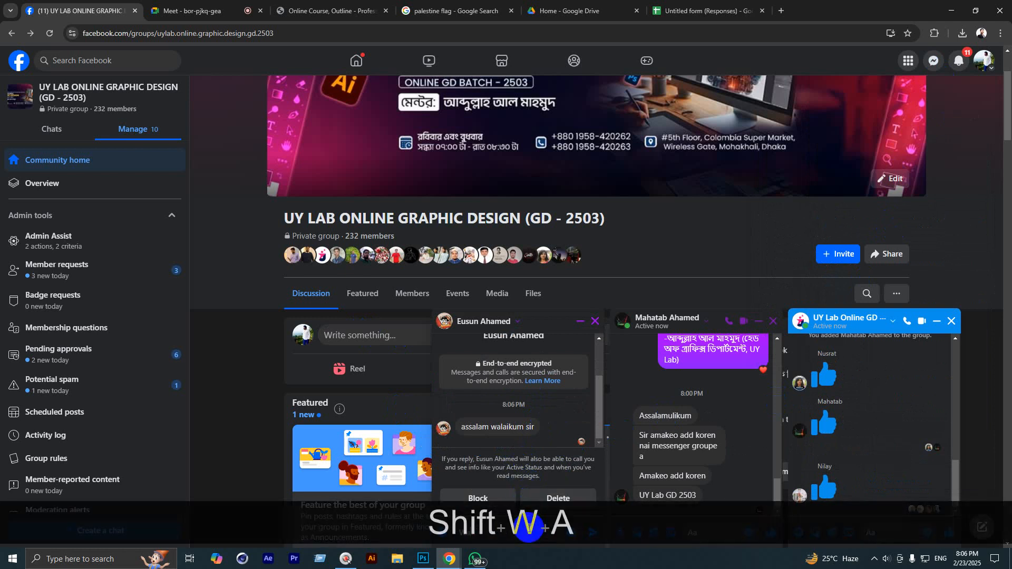
type("laikum assalam")
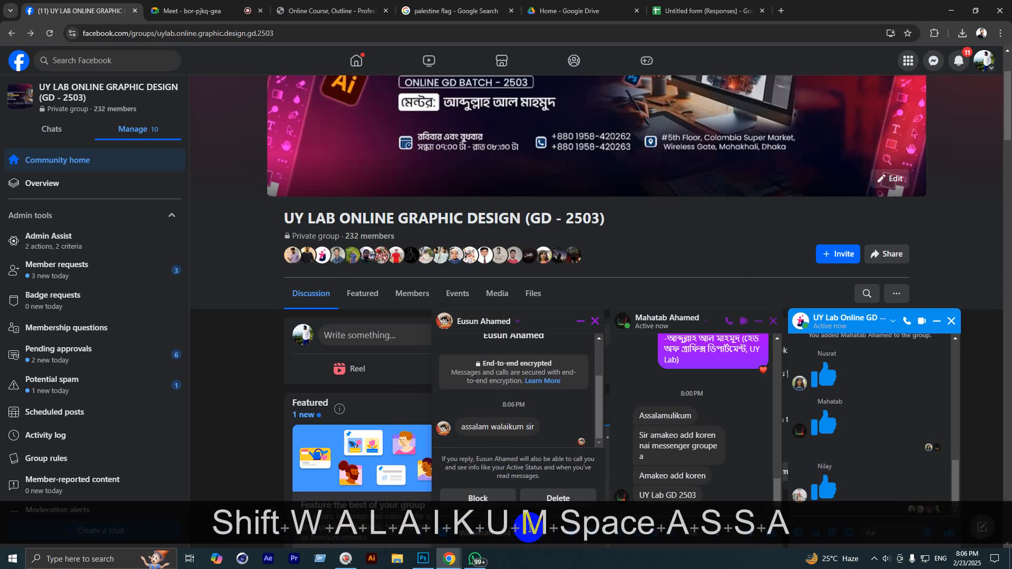
key("Return")
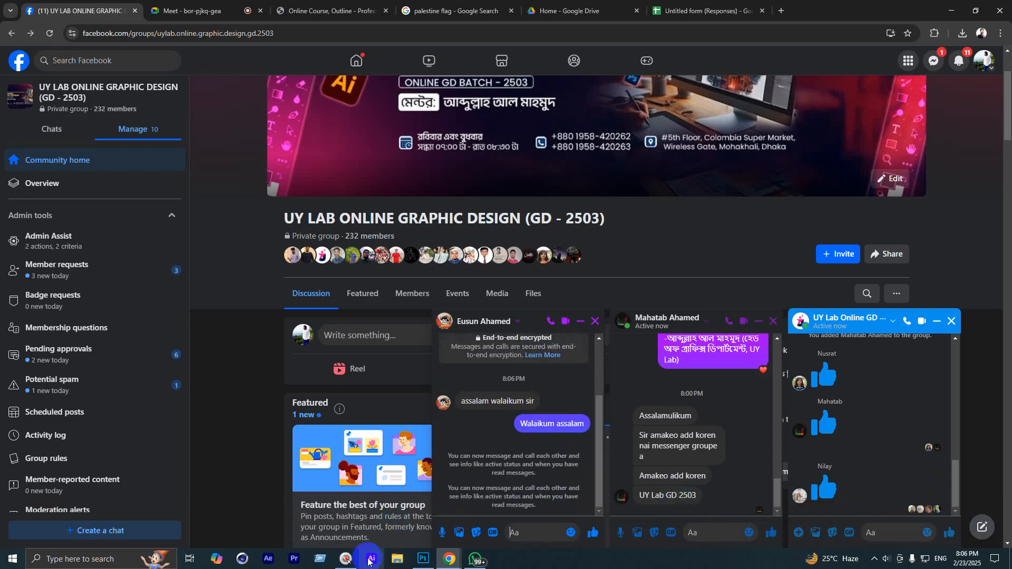
Step: Look up the student's full profile name in the chat
left_click(346, 559)
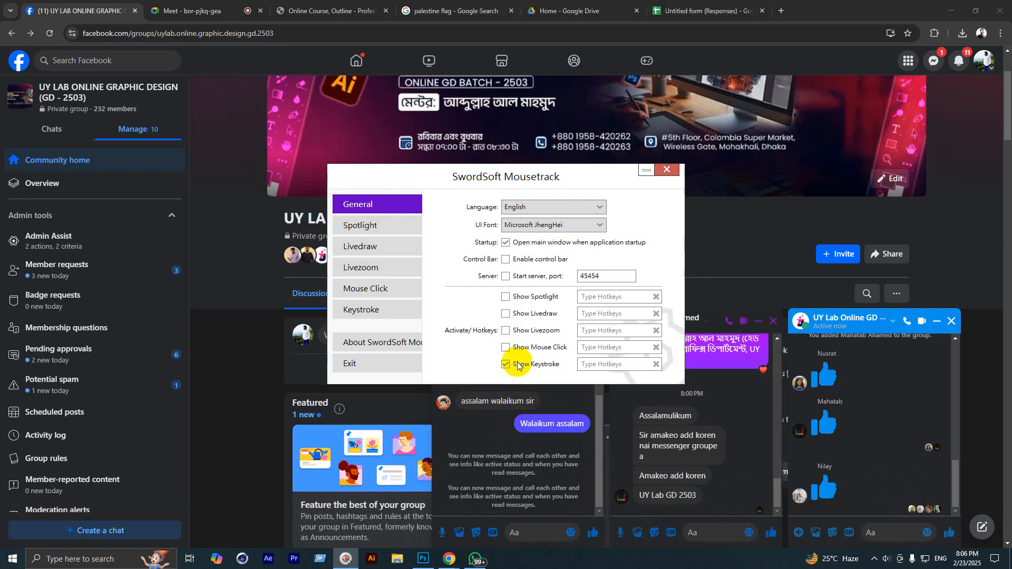
left_click(667, 170)
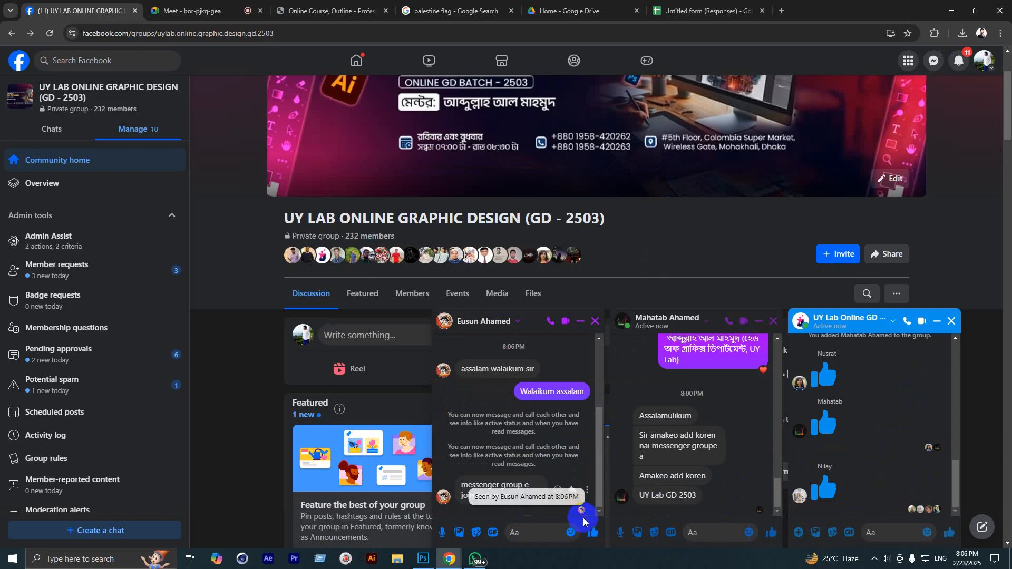
scroll(515, 409, "up", 3)
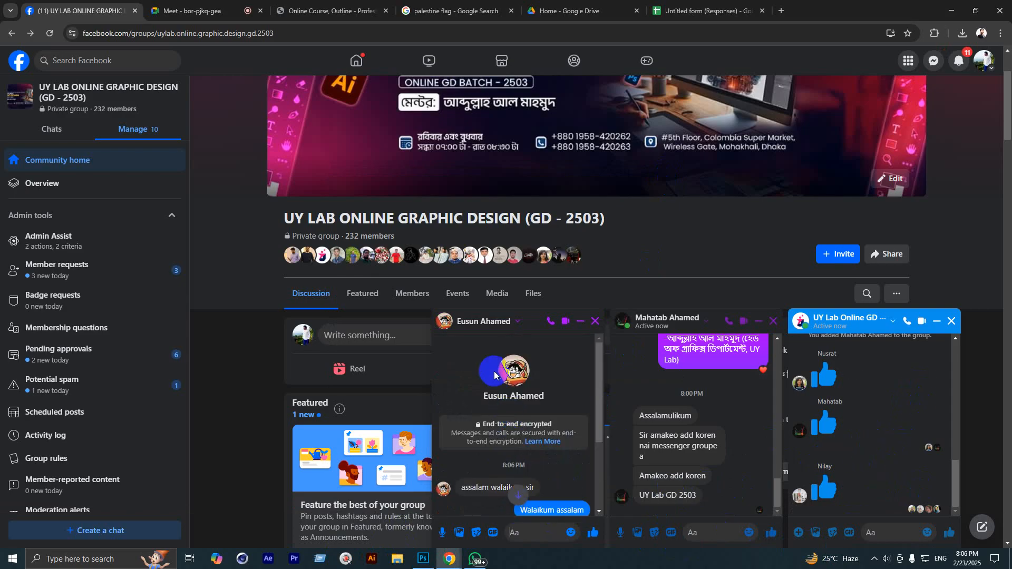
triple_click(527, 393)
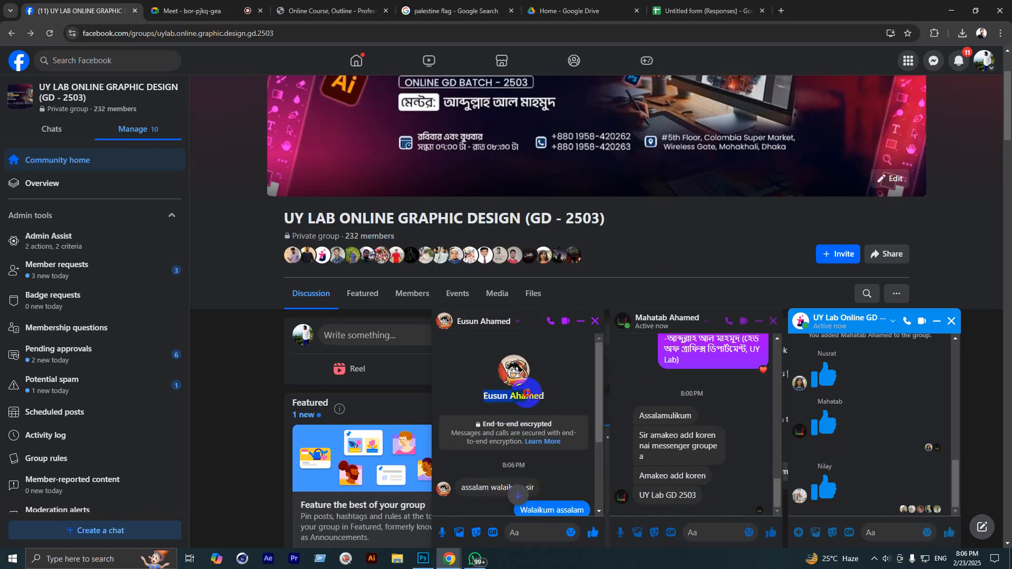
left_click_drag(509, 406, 530, 394)
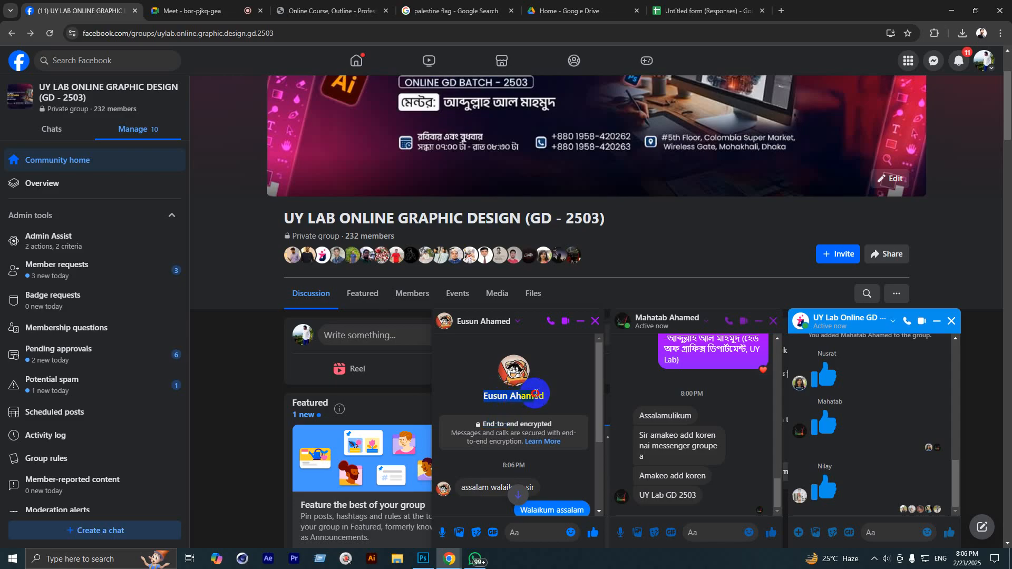
left_click(487, 397)
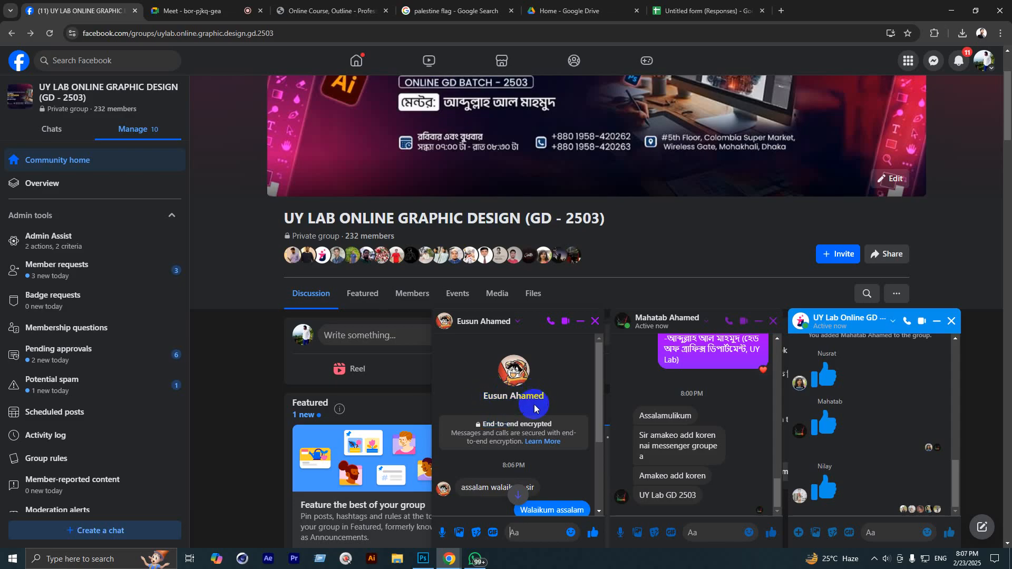
scroll(534, 411, "down", 3)
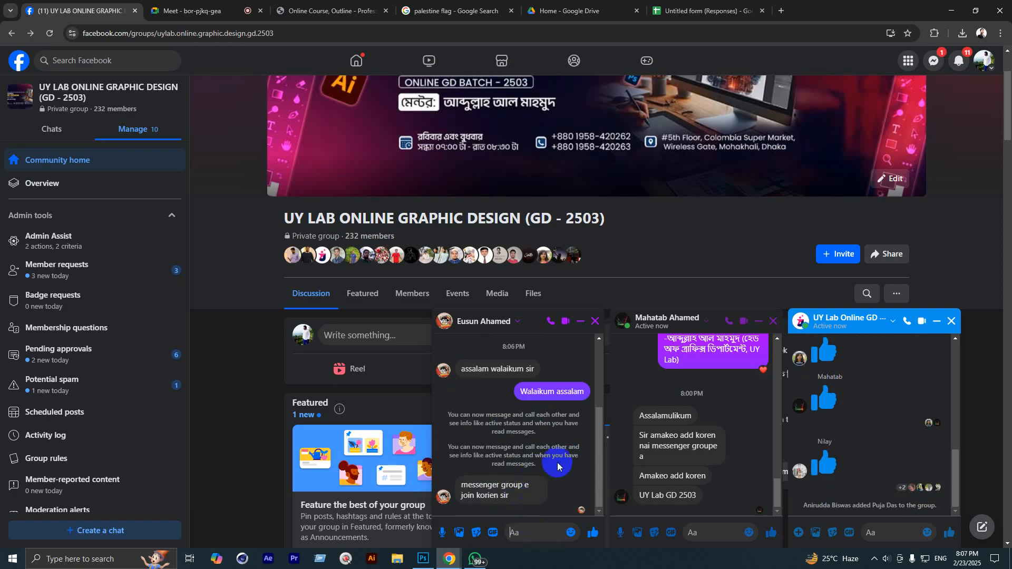
scroll(558, 466, "up", 3)
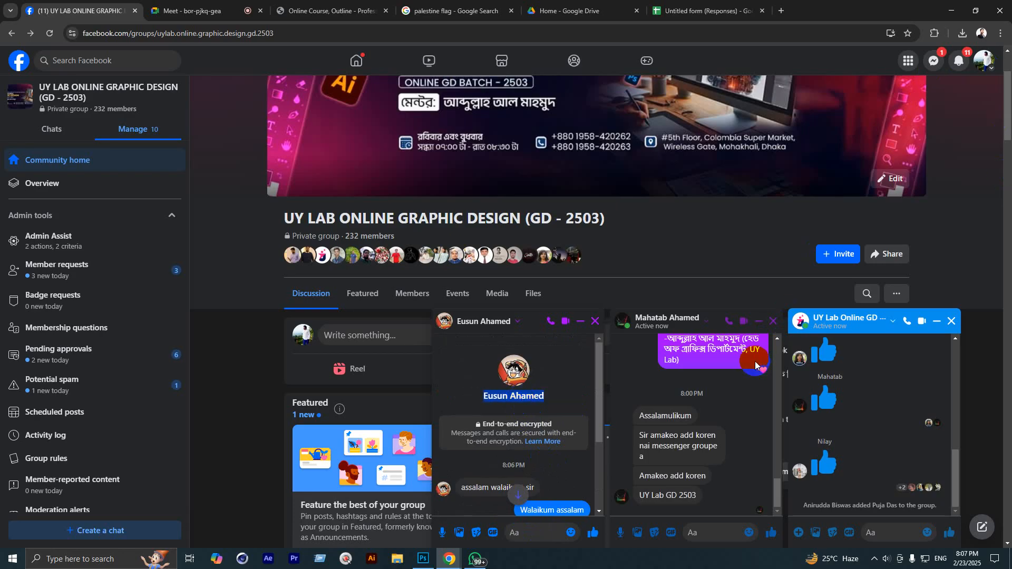
Step: Add the student to the UY Lab Online GD 2503 group chat by searching his full name
left_click(706, 321)
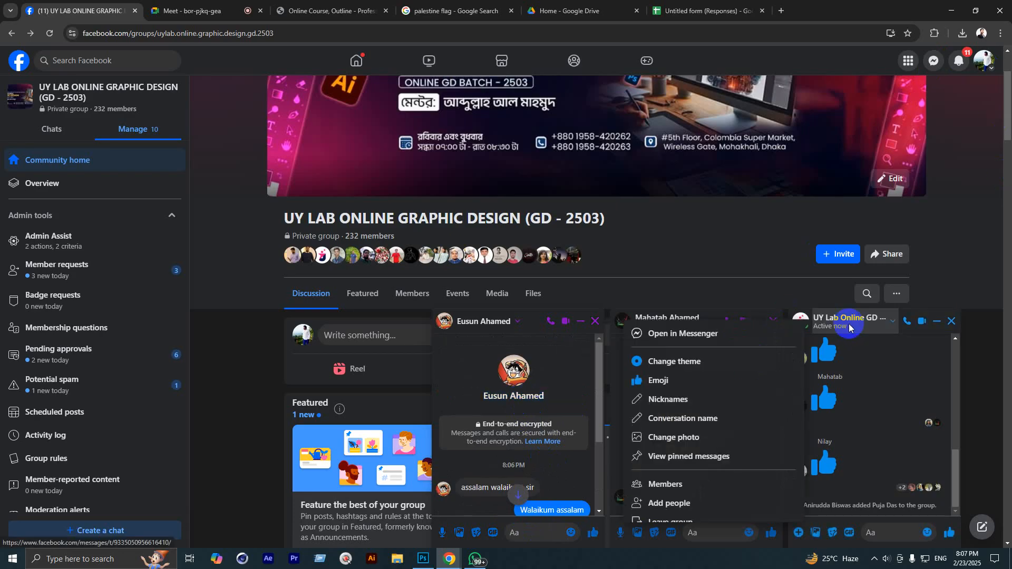
left_click(671, 504)
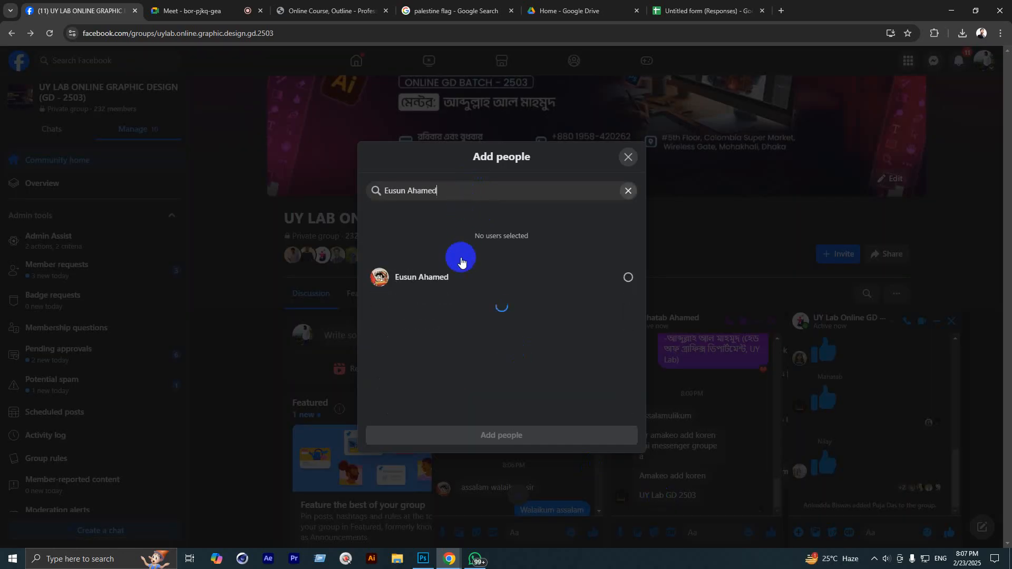
left_click(467, 276)
left_click(485, 435)
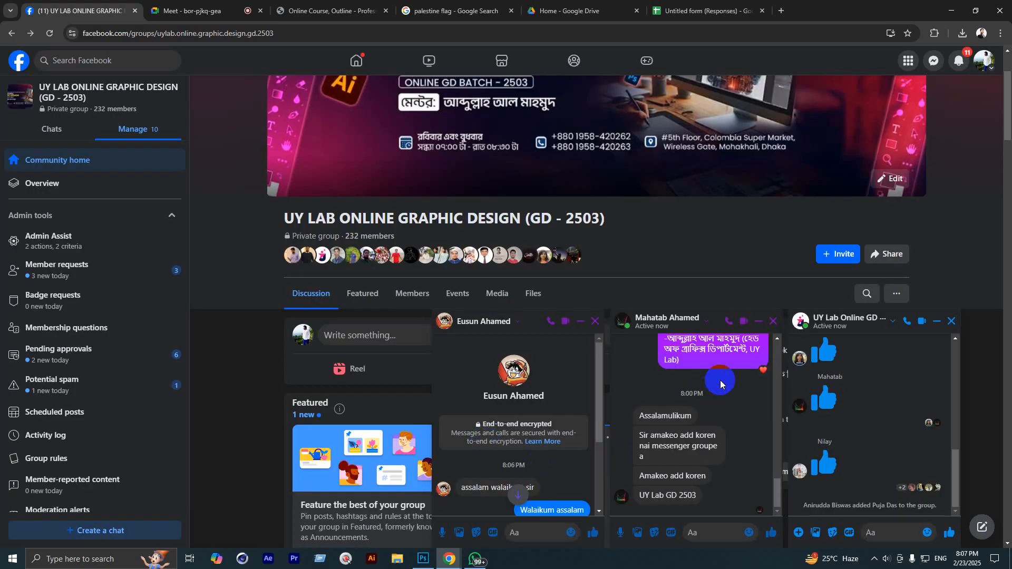
Step: Open another student's Spam-folder message request asking to be added to the batch group
left_click(933, 60)
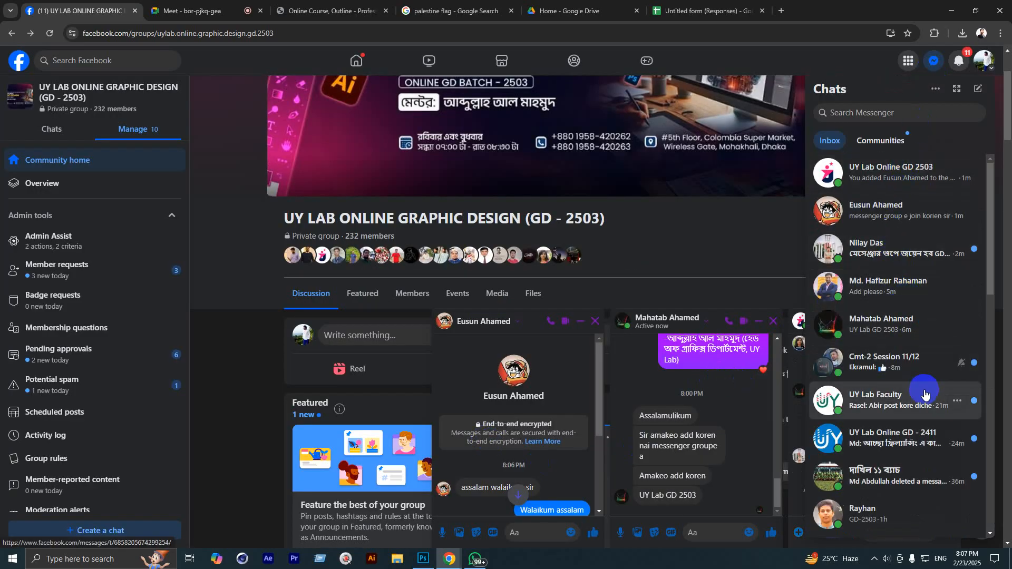
left_click(935, 89)
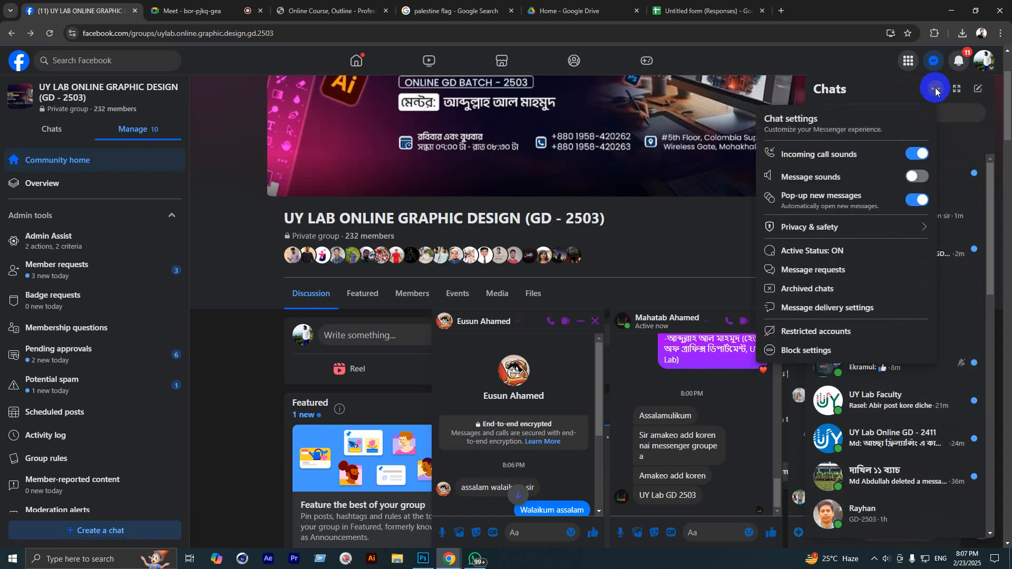
left_click(814, 269)
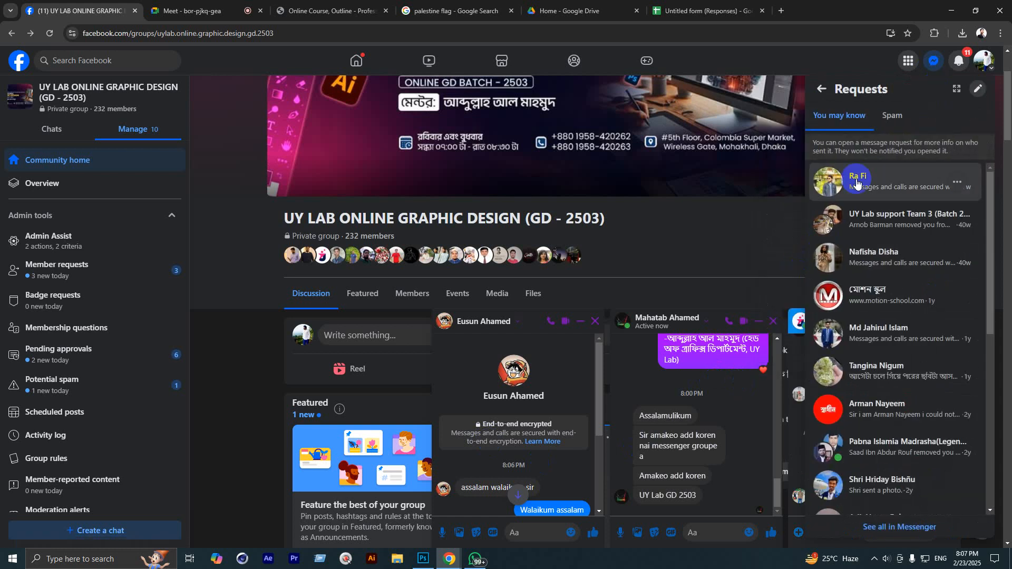
left_click(886, 115)
scroll(918, 292, "down", 5)
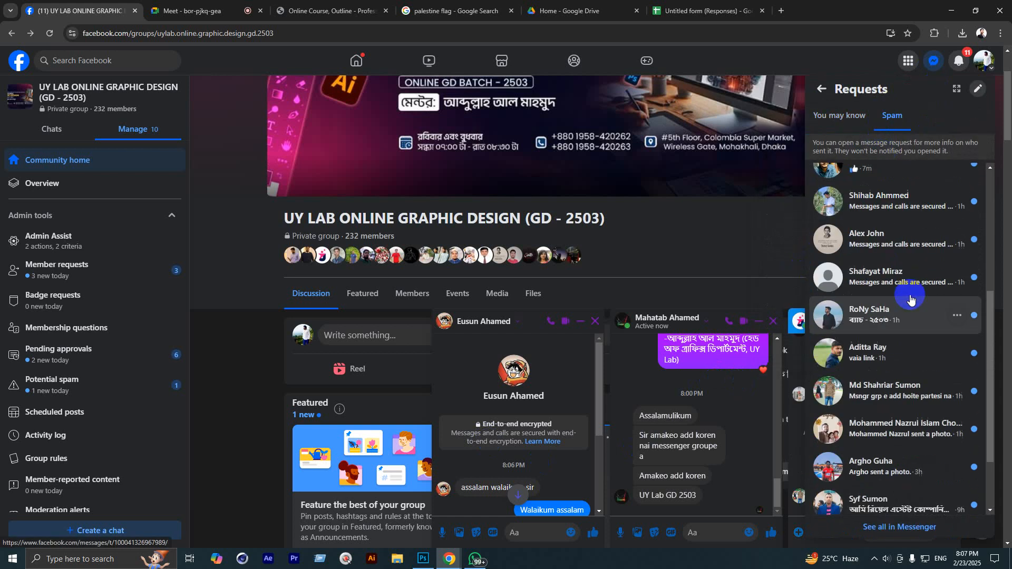
scroll(912, 298, "down", 3)
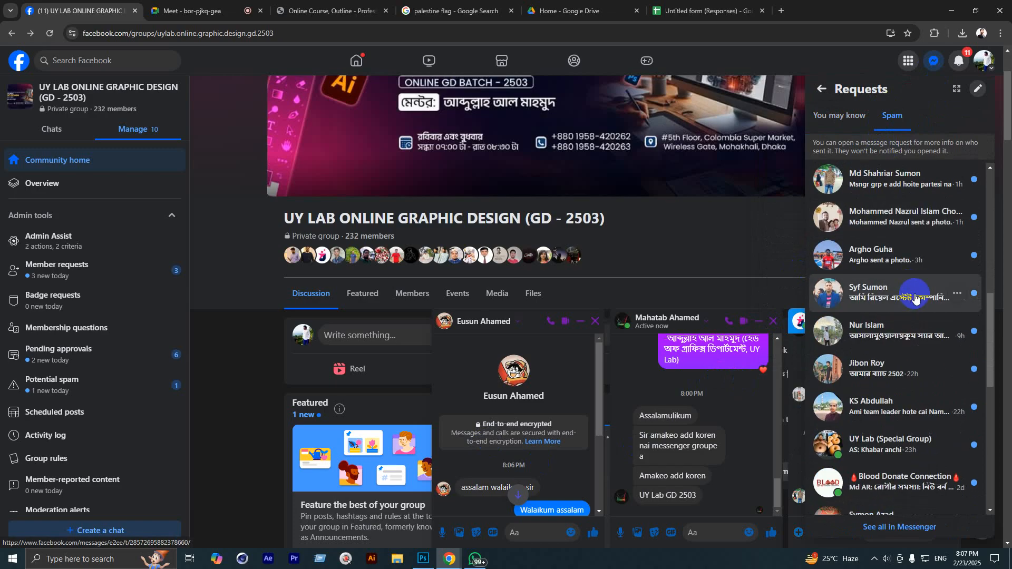
scroll(915, 298, "up", 5)
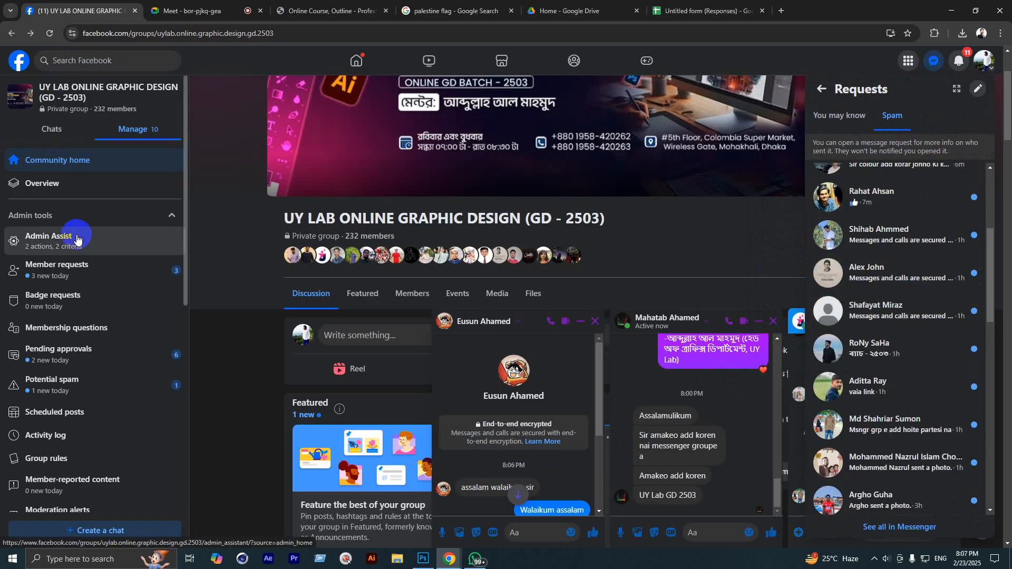
scroll(939, 289, "up", 4)
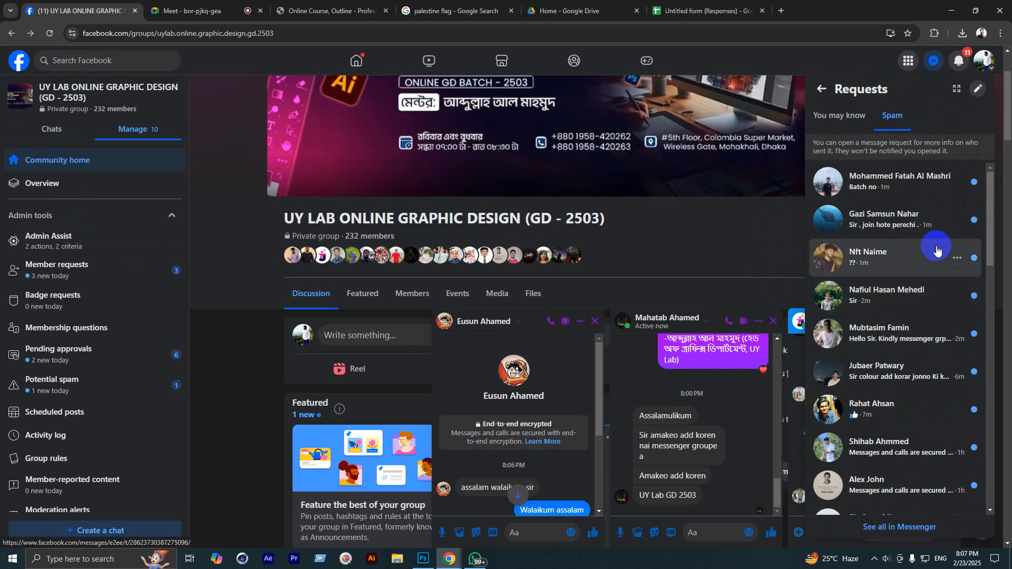
left_click(930, 184)
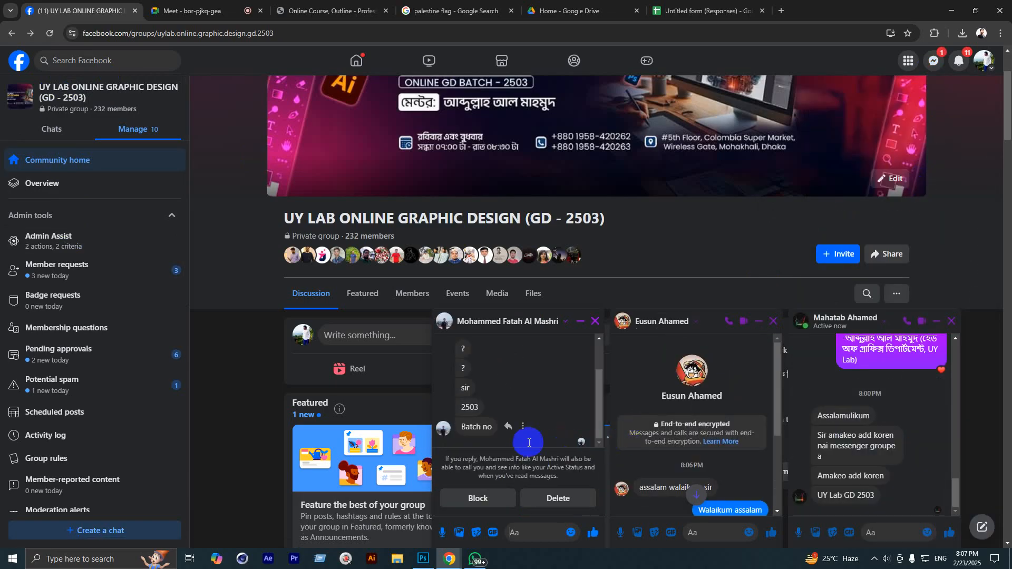
scroll(535, 432, "up", 2)
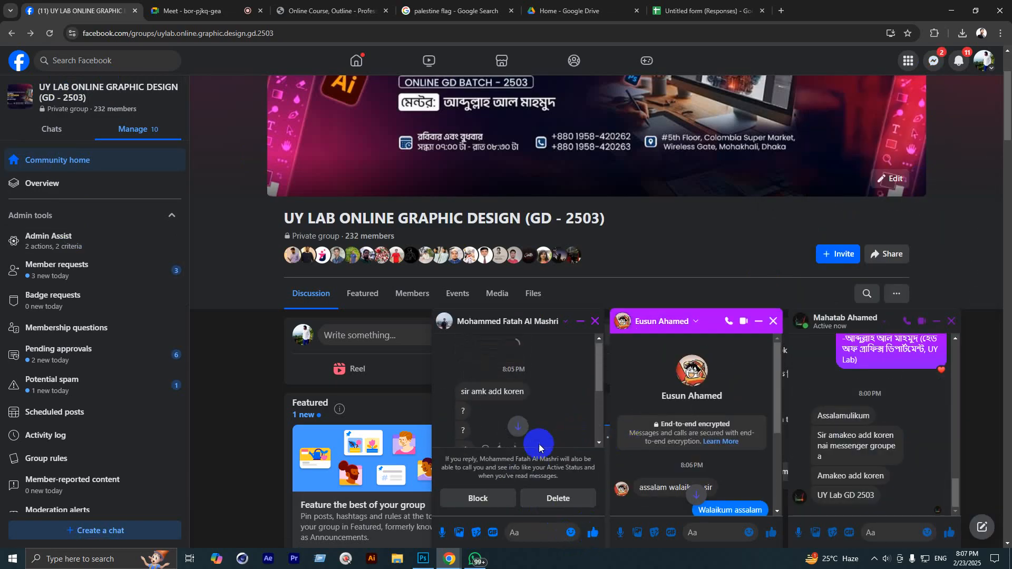
scroll(527, 421, "up", 5)
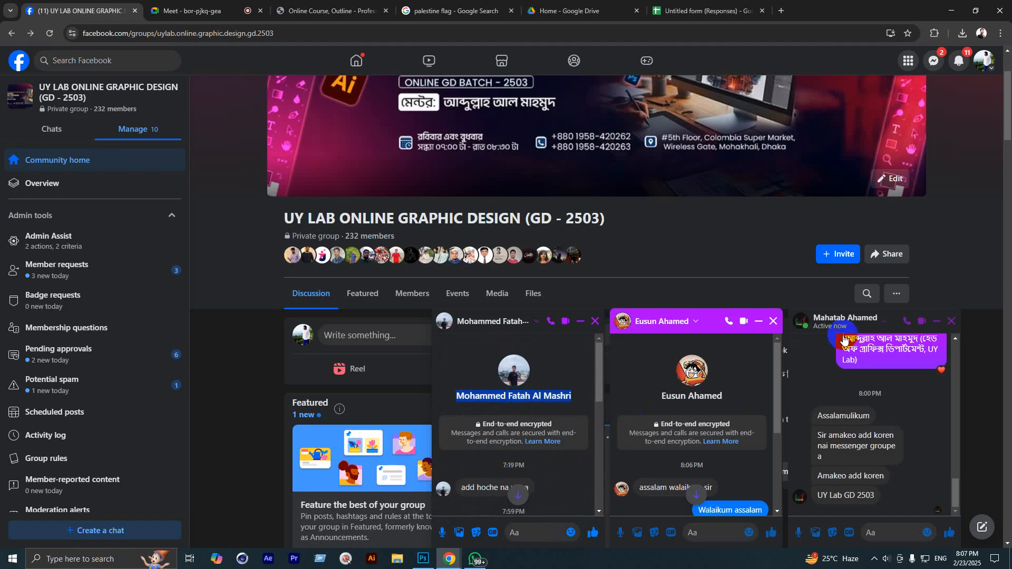
Step: Paste the student's name into Add people for the UY Lab Online GD 2503 chat and add them
left_click(846, 319)
left_click(933, 60)
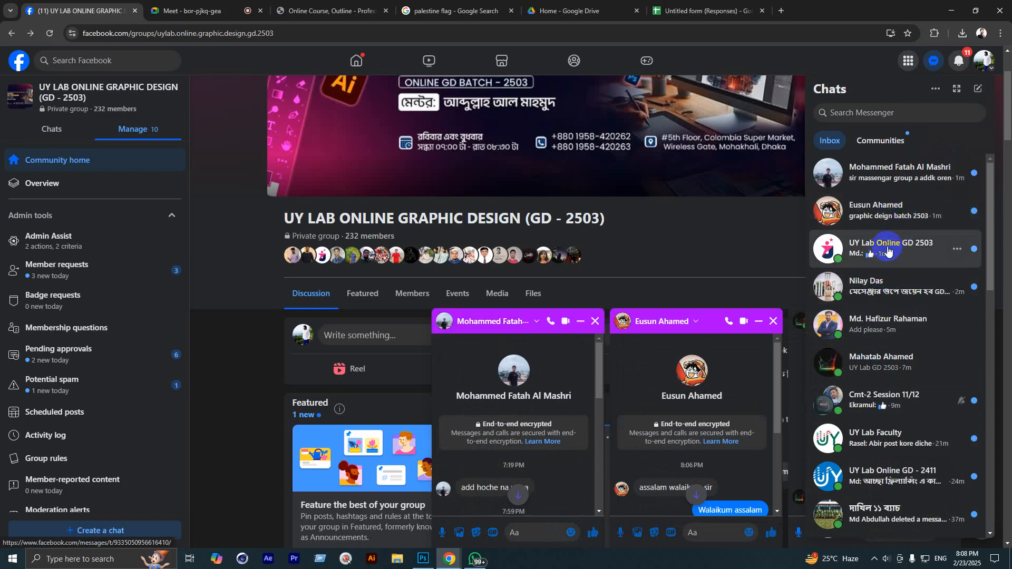
left_click(888, 249)
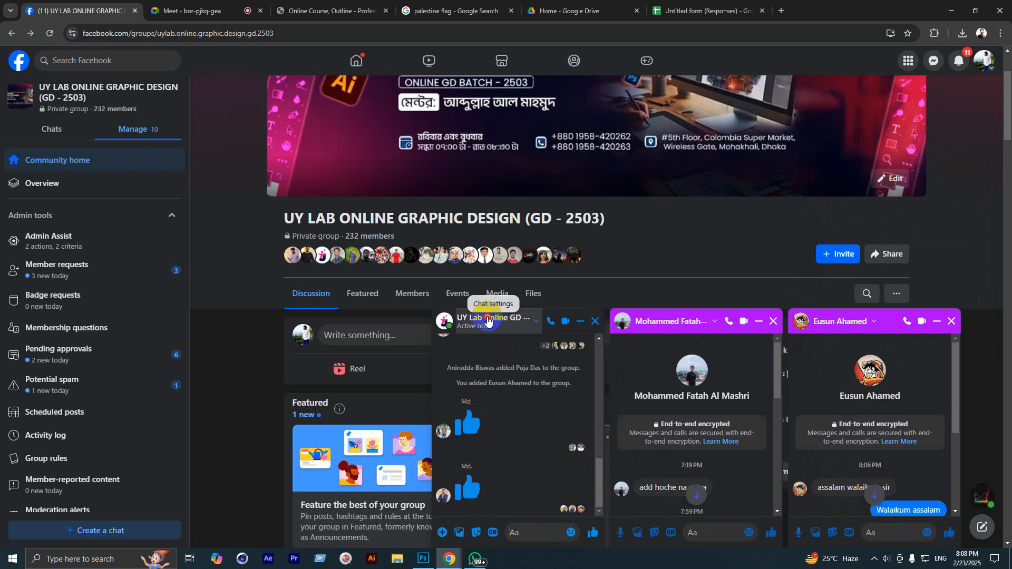
left_click(488, 318)
left_click(321, 504)
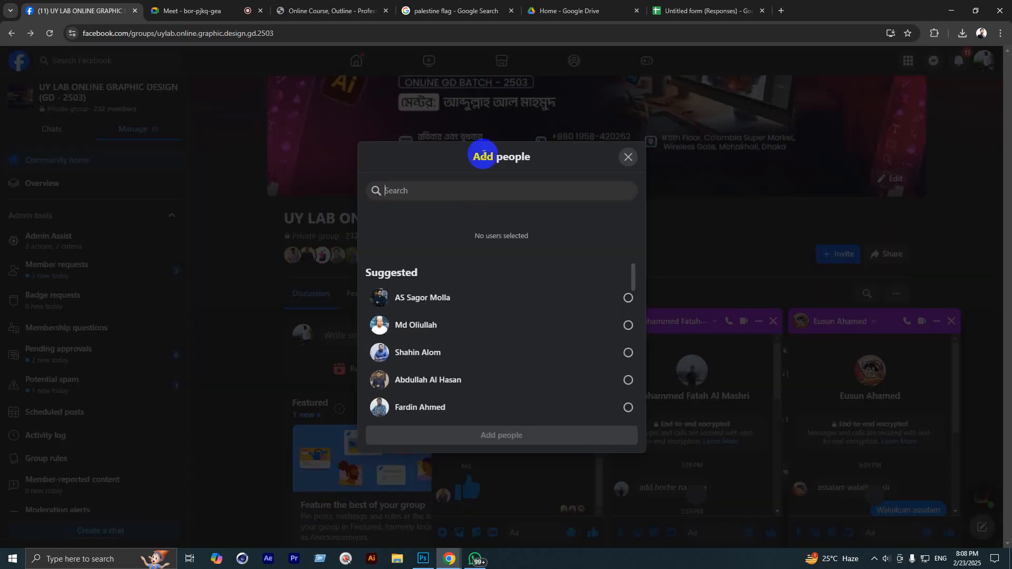
left_click(457, 191)
left_click(441, 280)
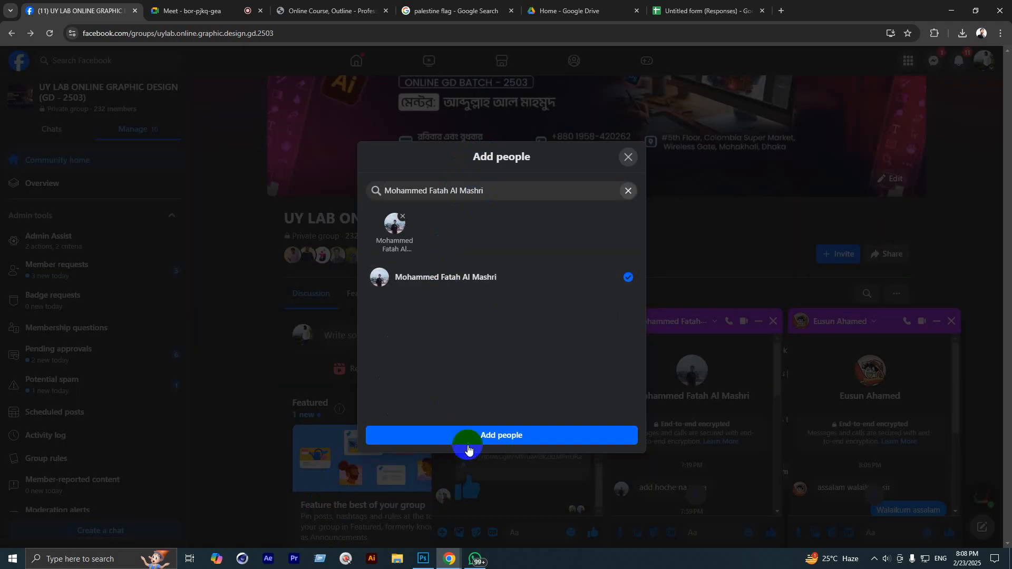
left_click(477, 436)
left_click(934, 60)
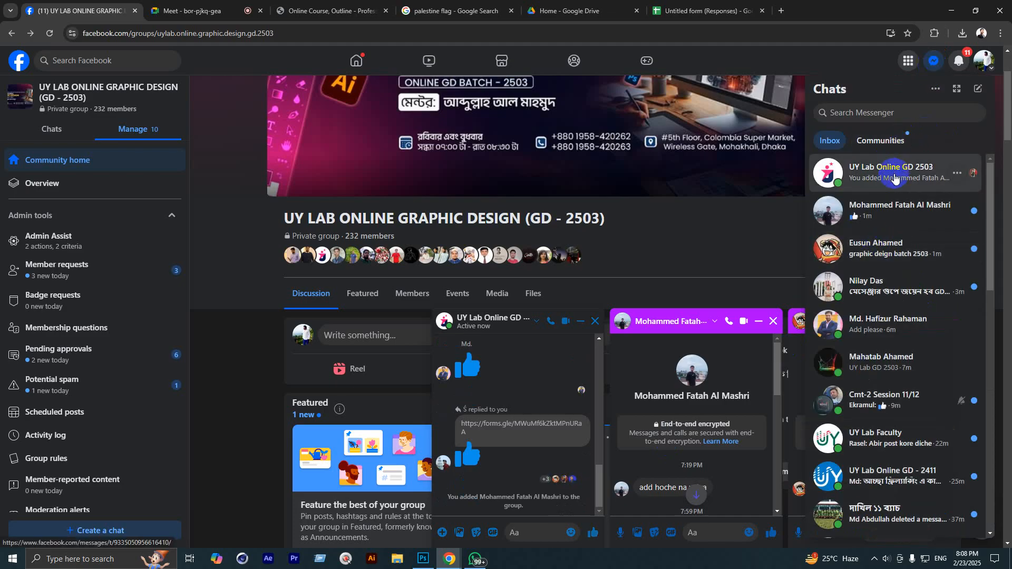
Step: Open the student's spam-folder join request and reply with a like
left_click(936, 89)
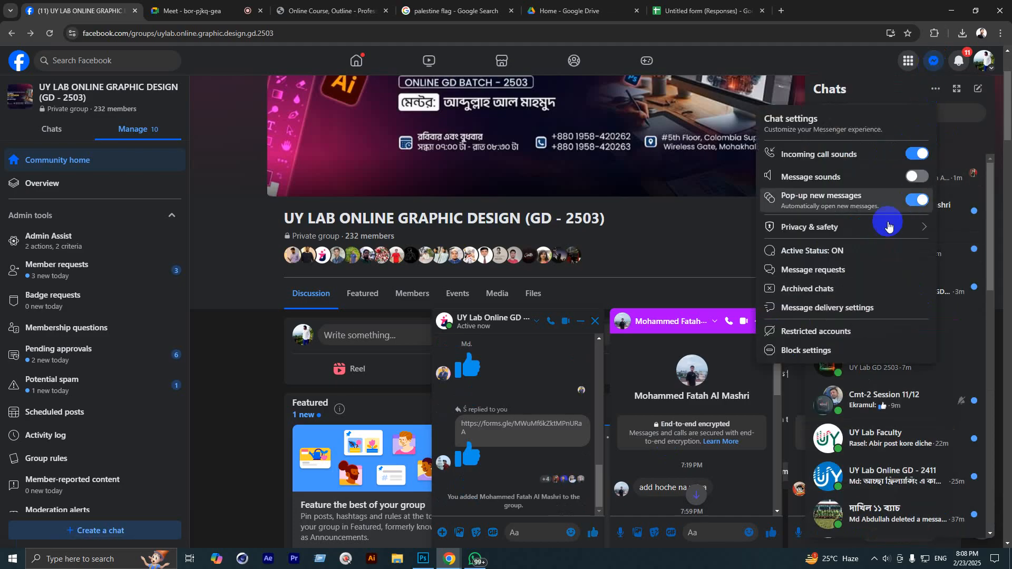
left_click(846, 267)
left_click(893, 116)
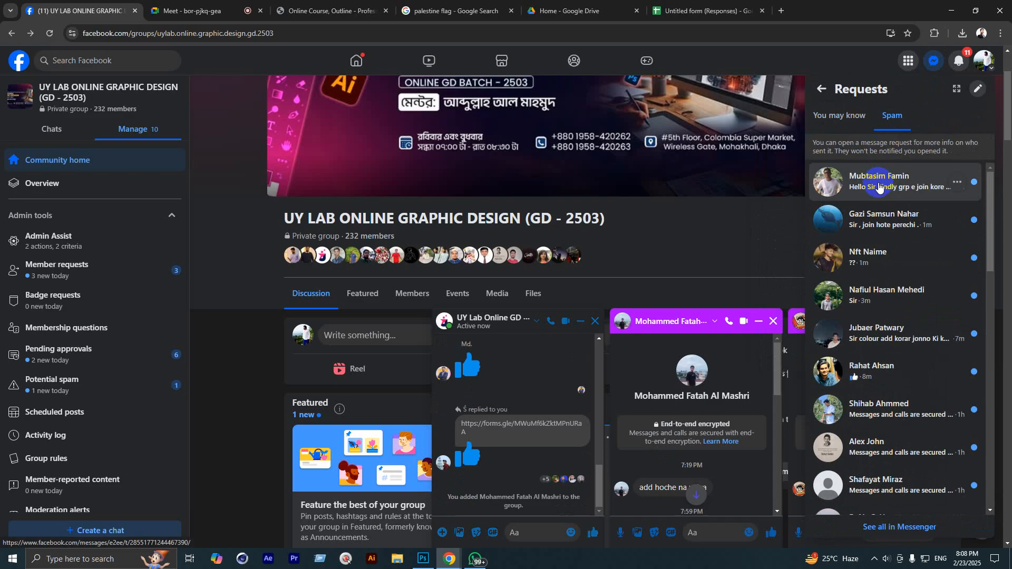
left_click(878, 188)
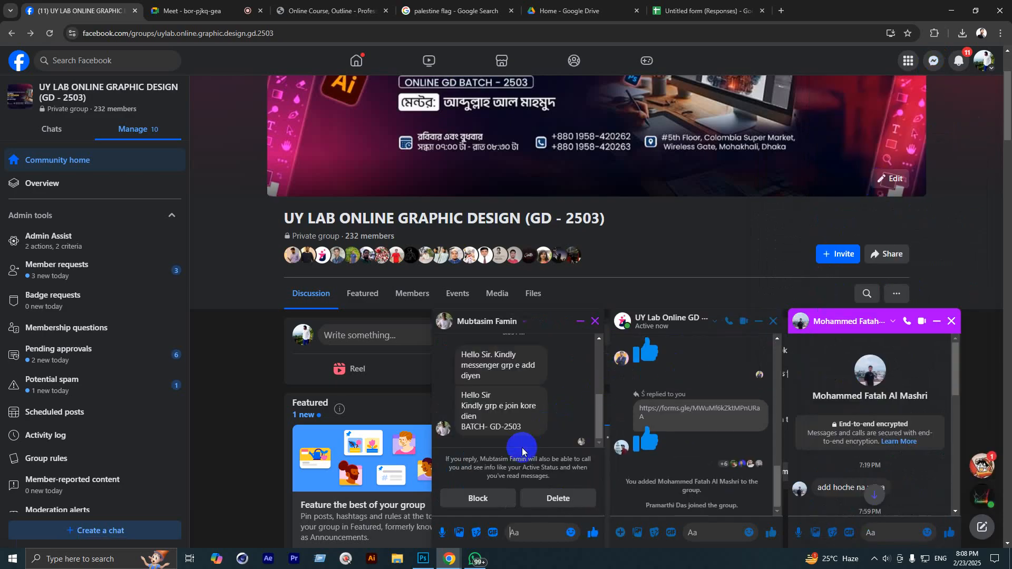
left_click(593, 532)
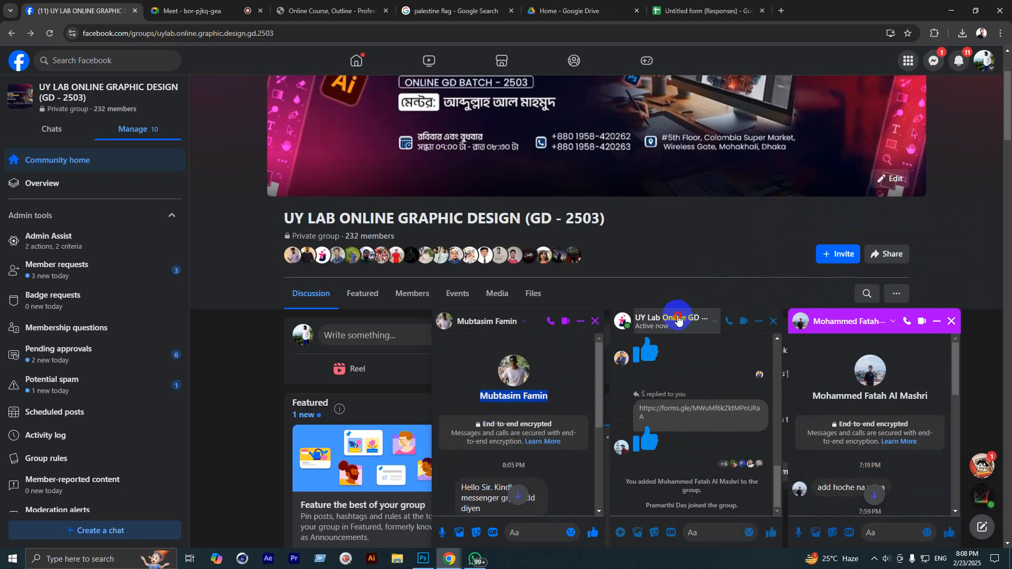
Step: Add that student to the UY Lab Online GD 2503 group chat via Add people
left_click(487, 321)
left_click(490, 504)
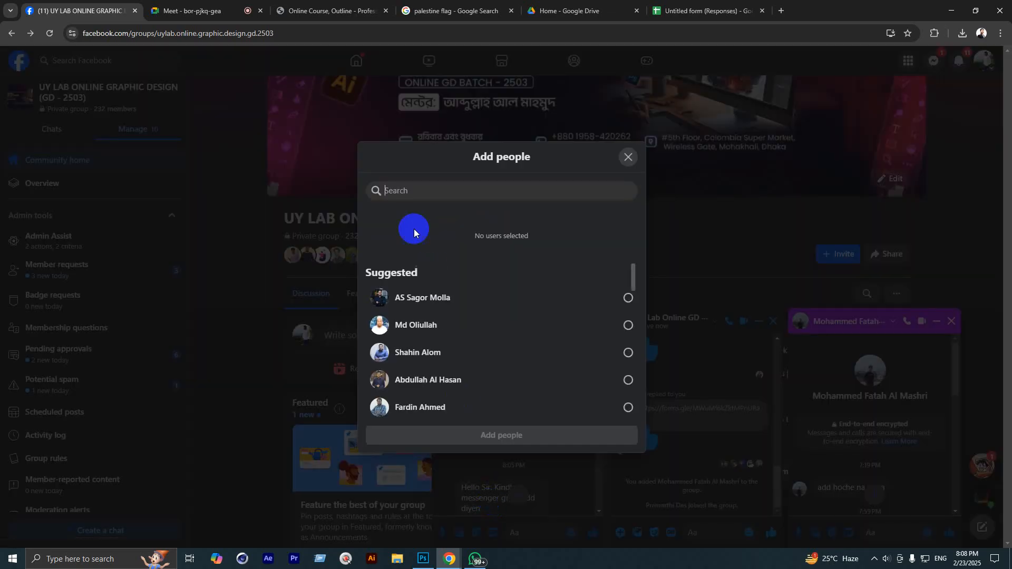
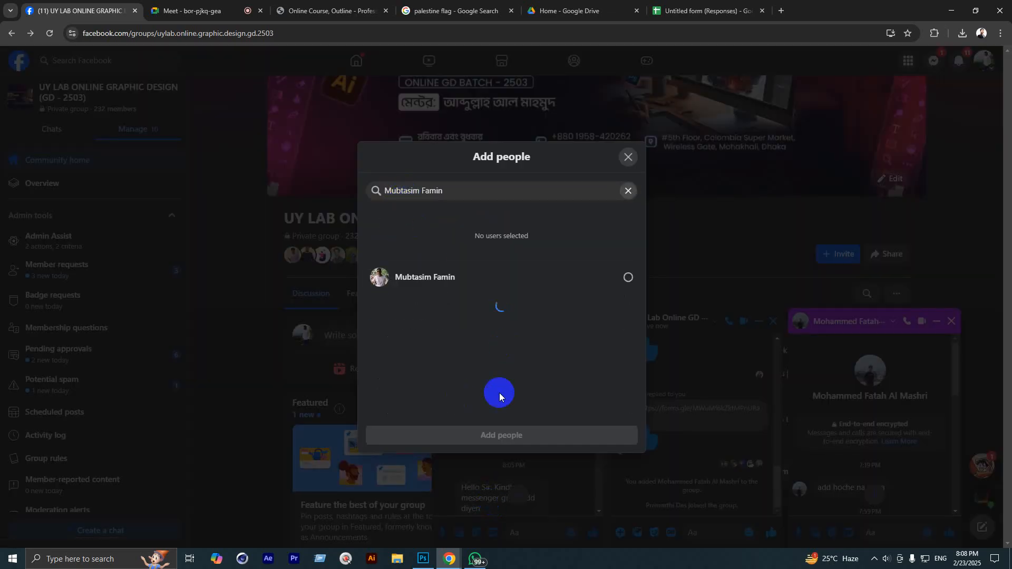
left_click(451, 278)
left_click(496, 435)
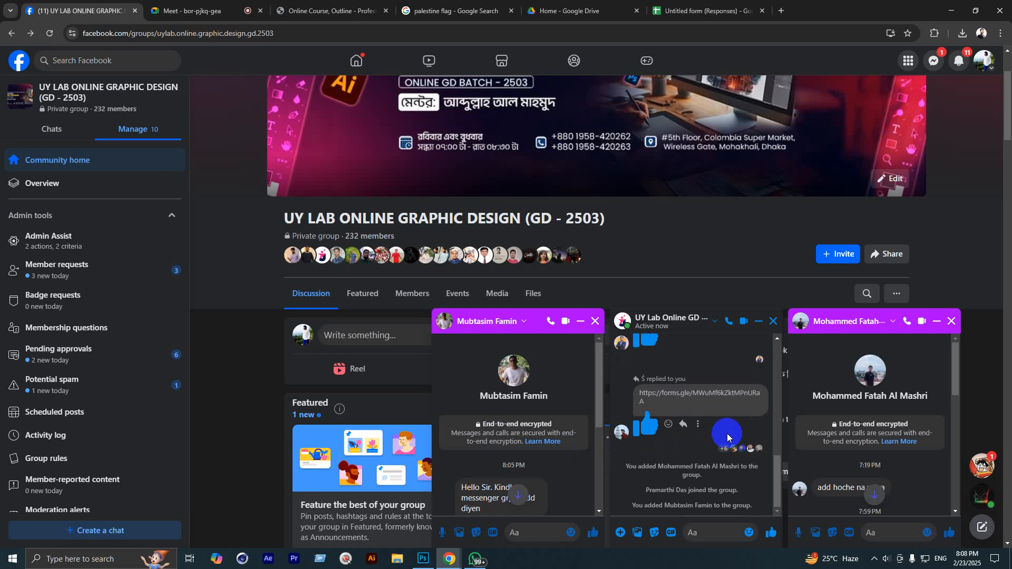
left_click(937, 60)
Step: Bring up the spam message requests and scroll through them
left_click(936, 89)
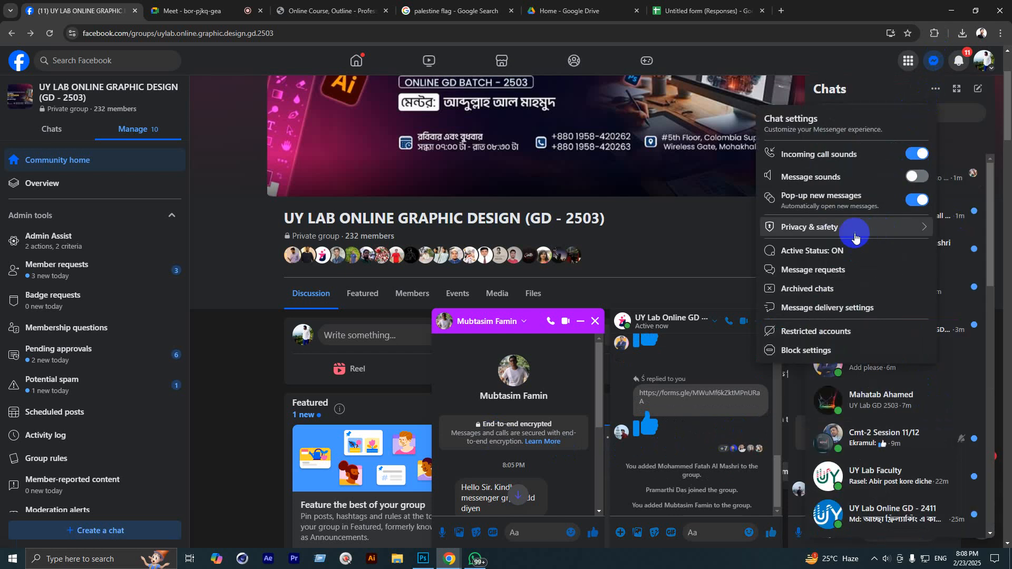
left_click(814, 269)
left_click(891, 116)
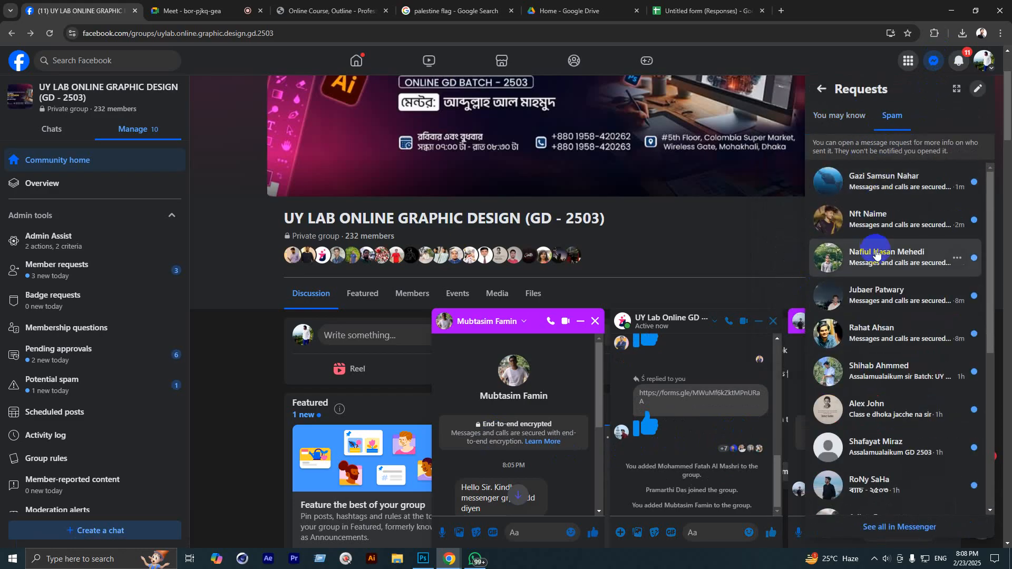
scroll(900, 340, "down", 2)
scroll(900, 359, "down", 5)
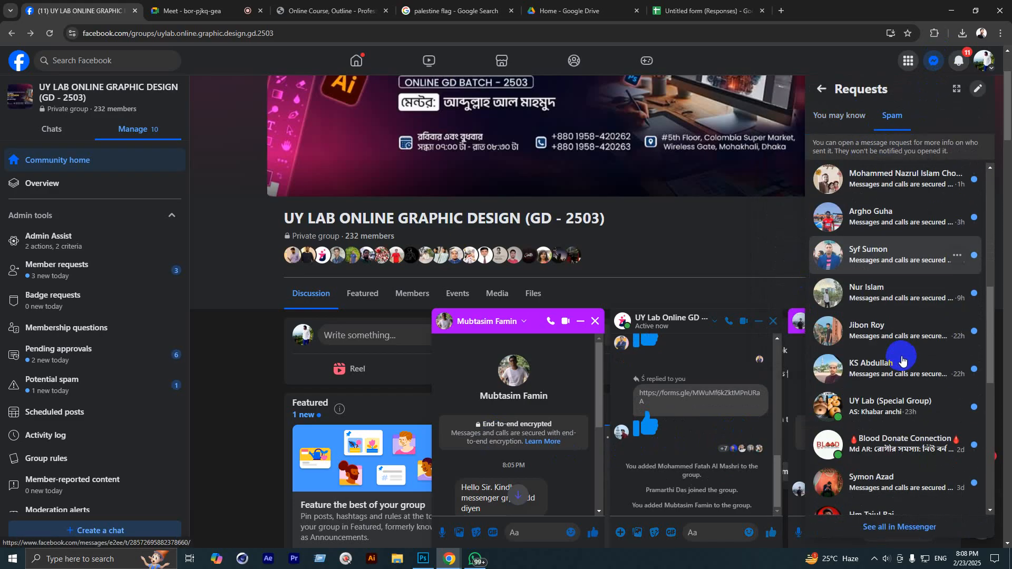
scroll(902, 357, "up", 6)
scroll(906, 362, "down", 5)
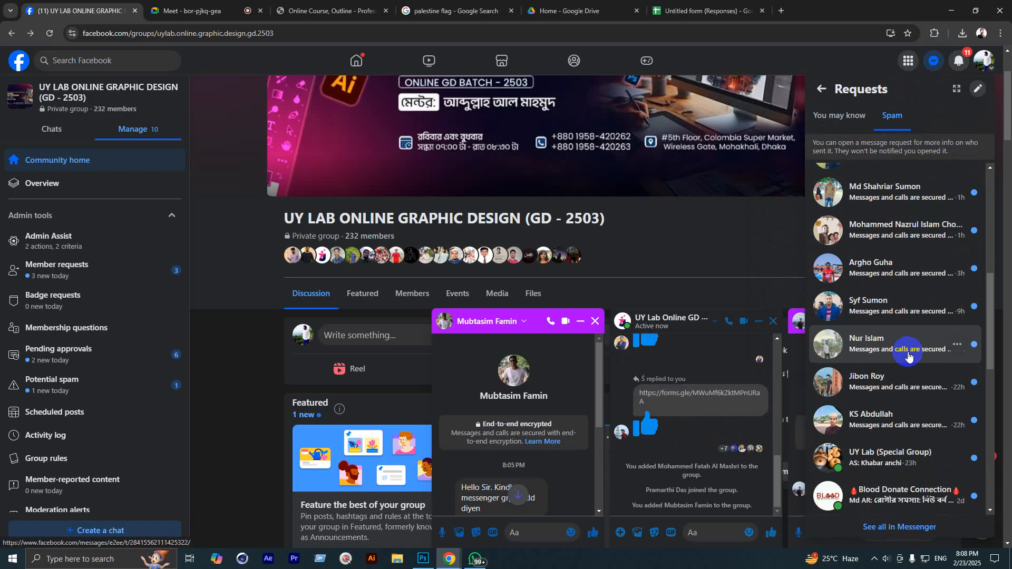
scroll(907, 351, "up", 5)
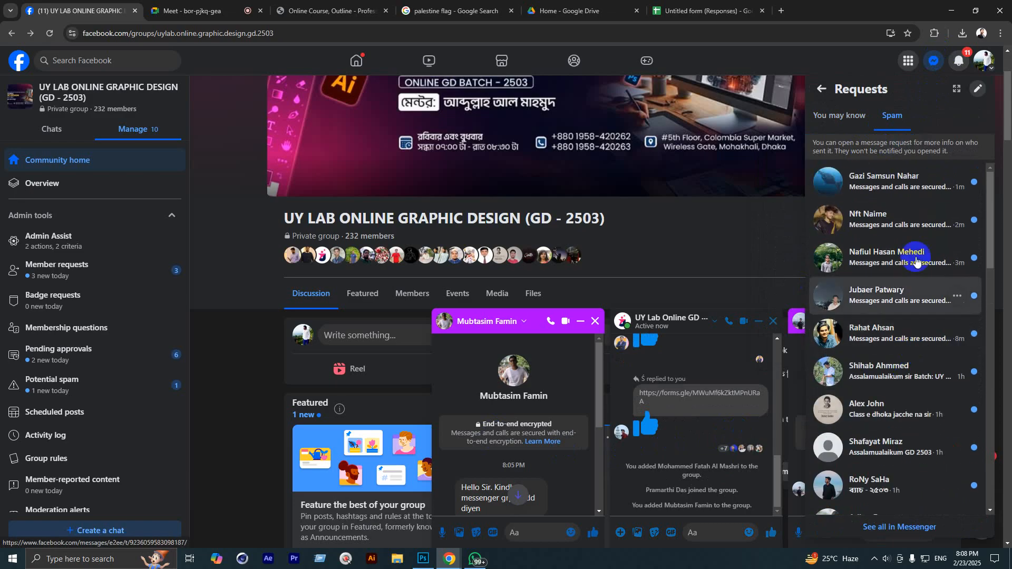
Step: Open a student's join request and reply 'ok'
left_click(891, 181)
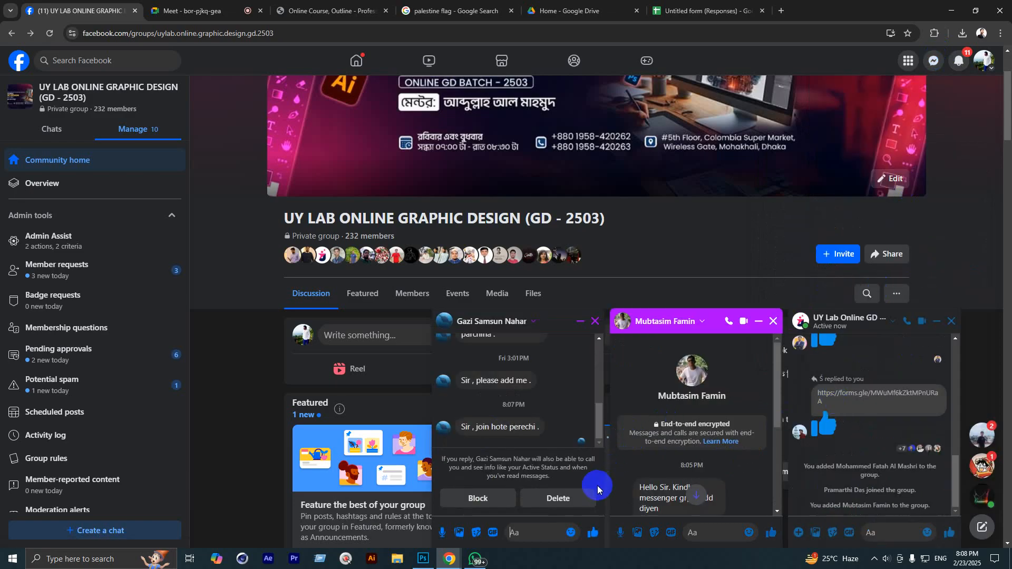
scroll(520, 417, "up", 3)
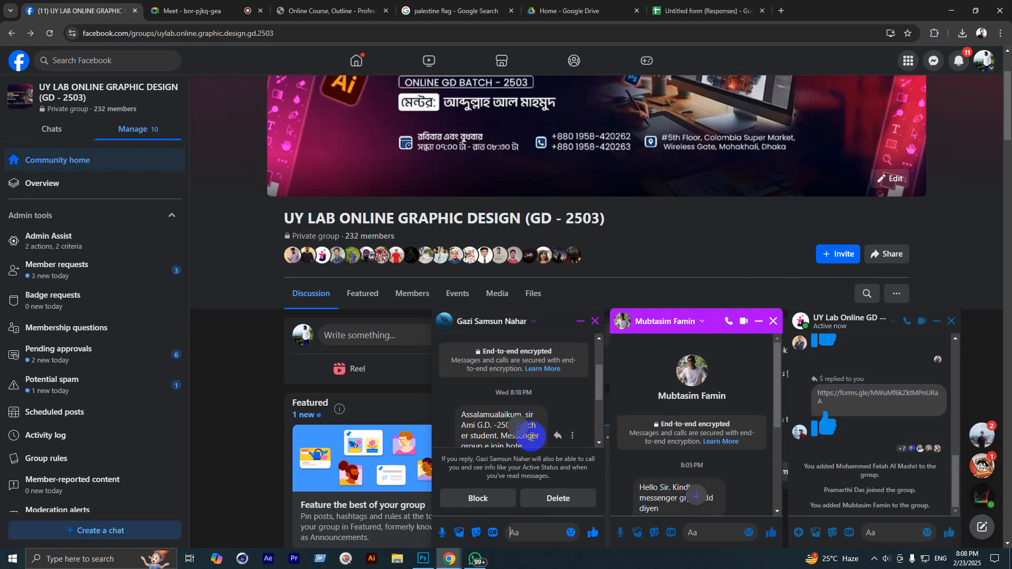
scroll(532, 437, "down", 5)
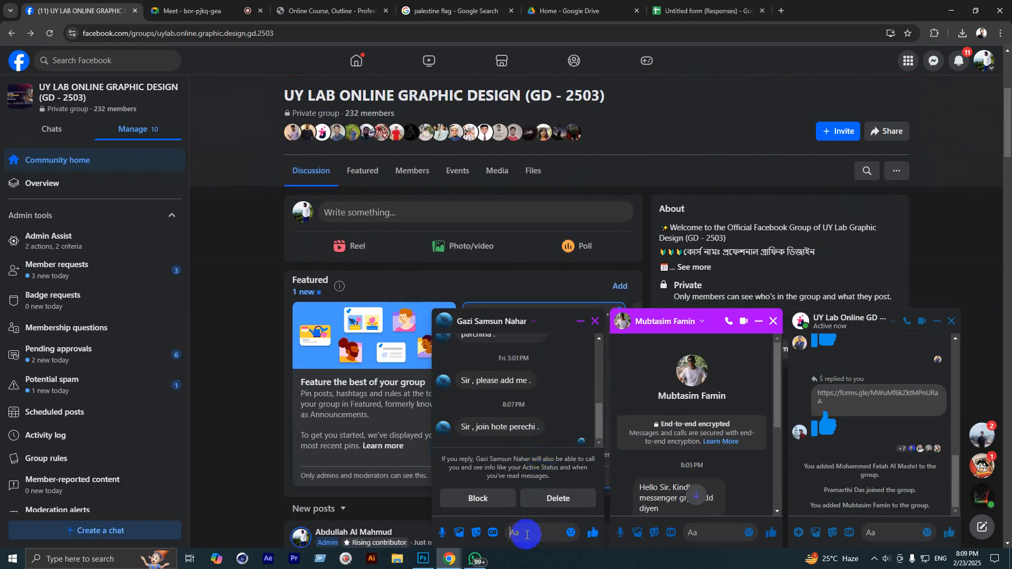
type("ok")
key("Return")
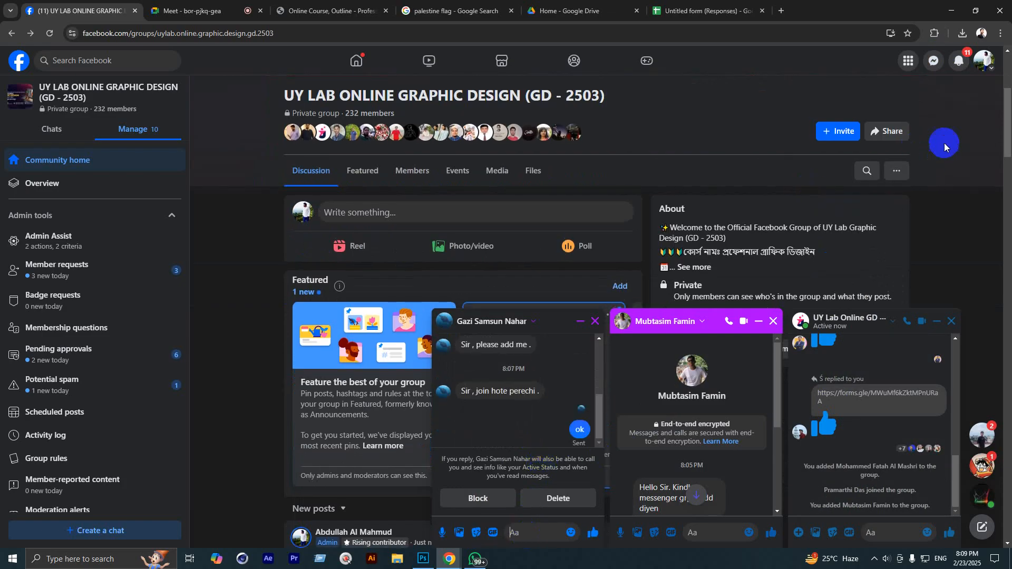
left_click(934, 60)
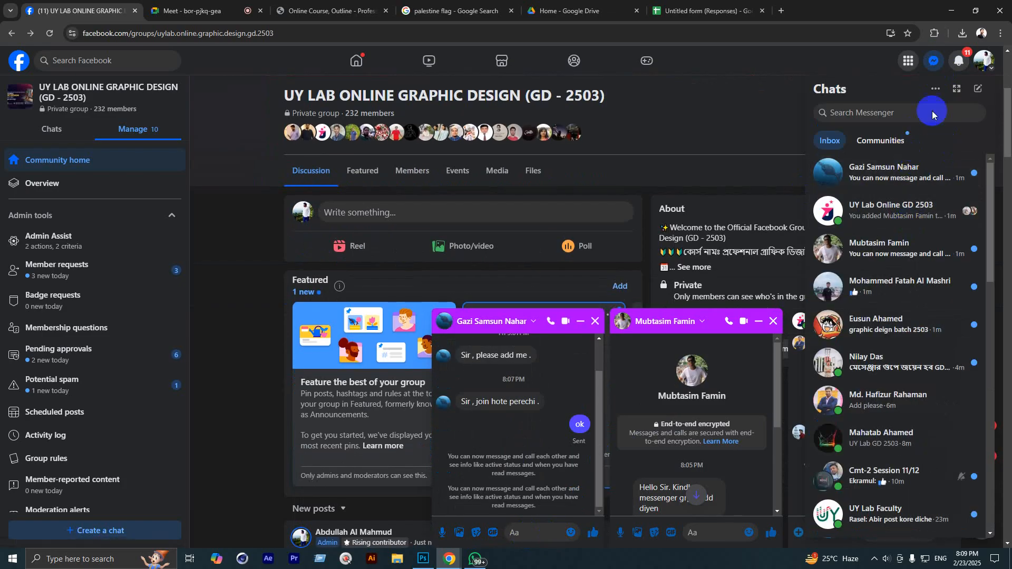
Step: Open the GD-2503 student's spam message request and reply with a like
left_click(936, 90)
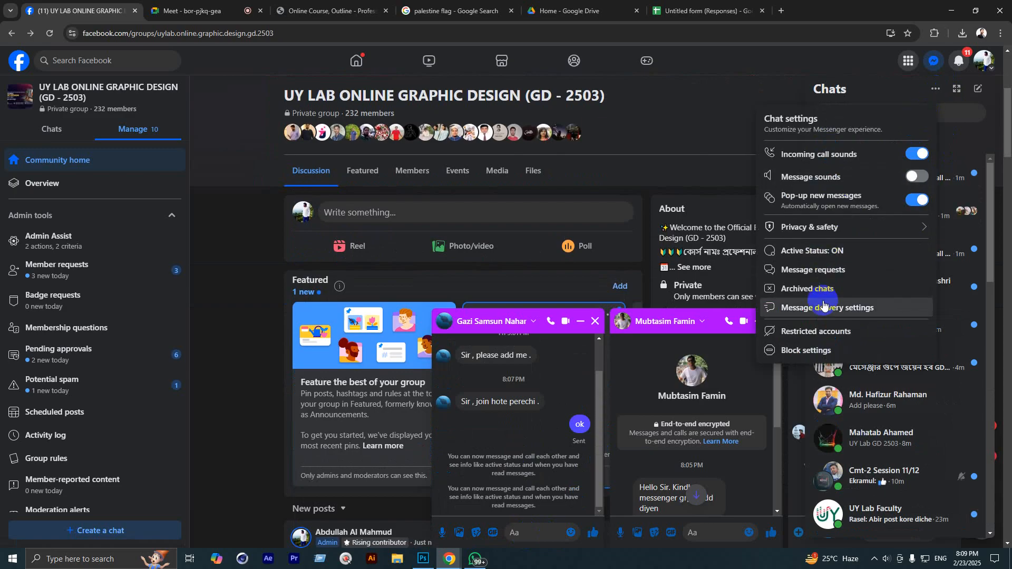
left_click(854, 269)
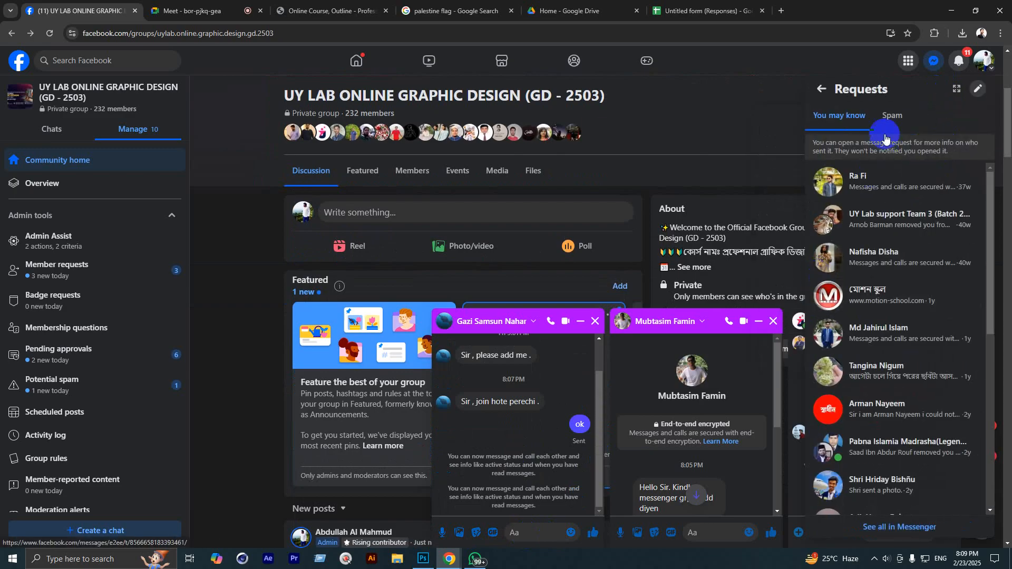
left_click(885, 118)
left_click(867, 175)
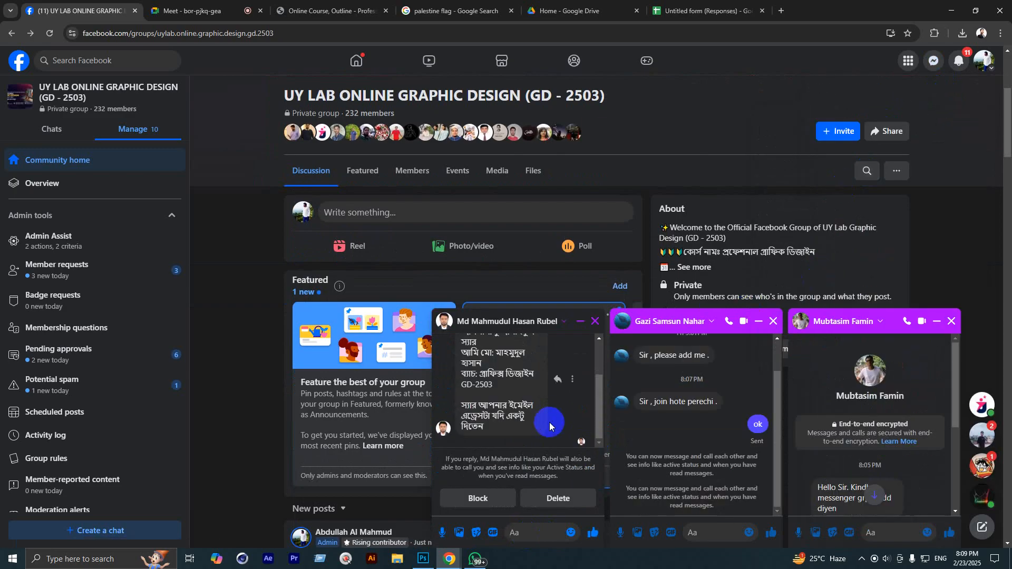
left_click(587, 534)
Step: Return to the Chats list and scroll through the open conversations
scroll(514, 421, "up", 3)
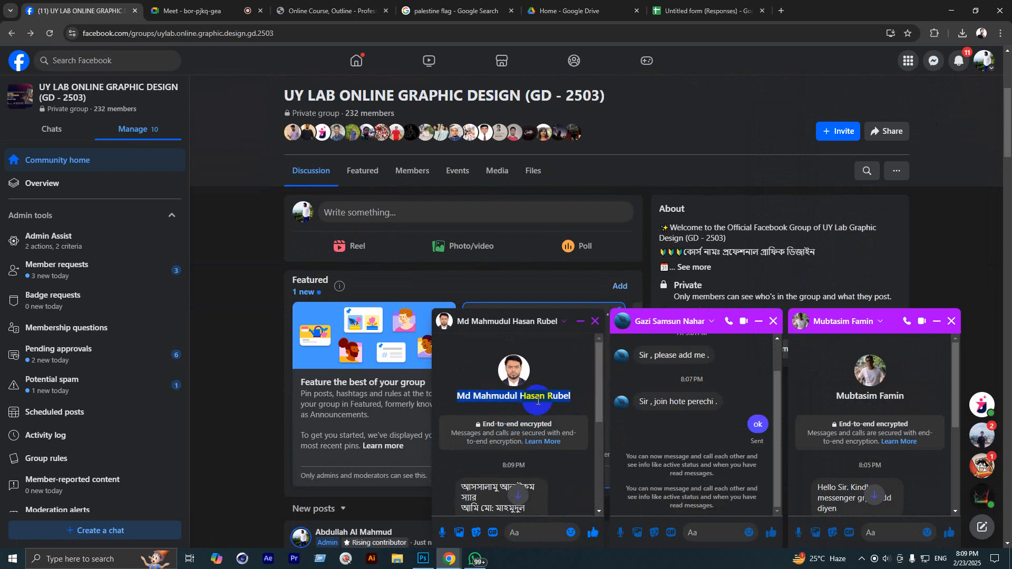
left_click(938, 55)
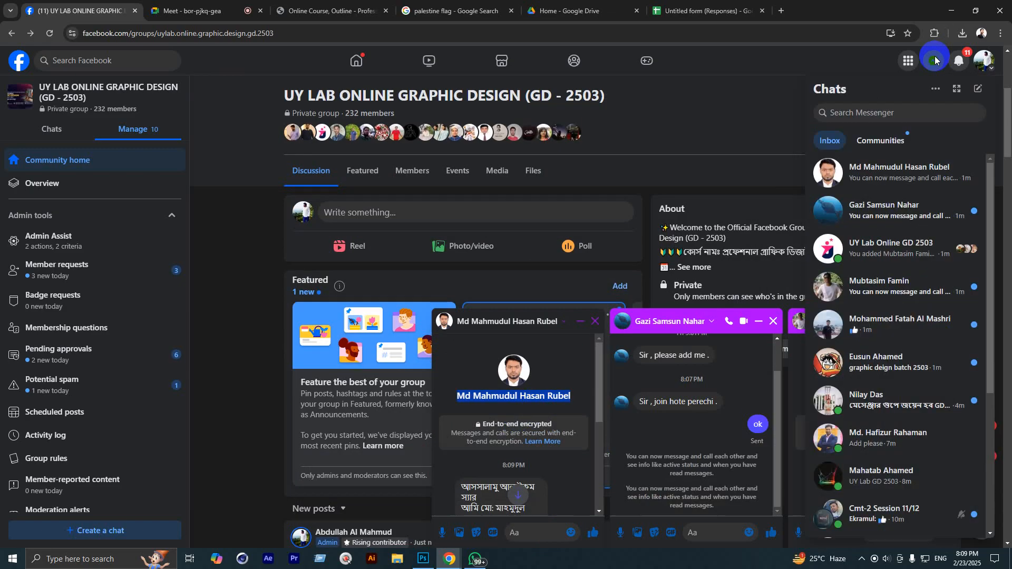
scroll(353, 238, "up", 5)
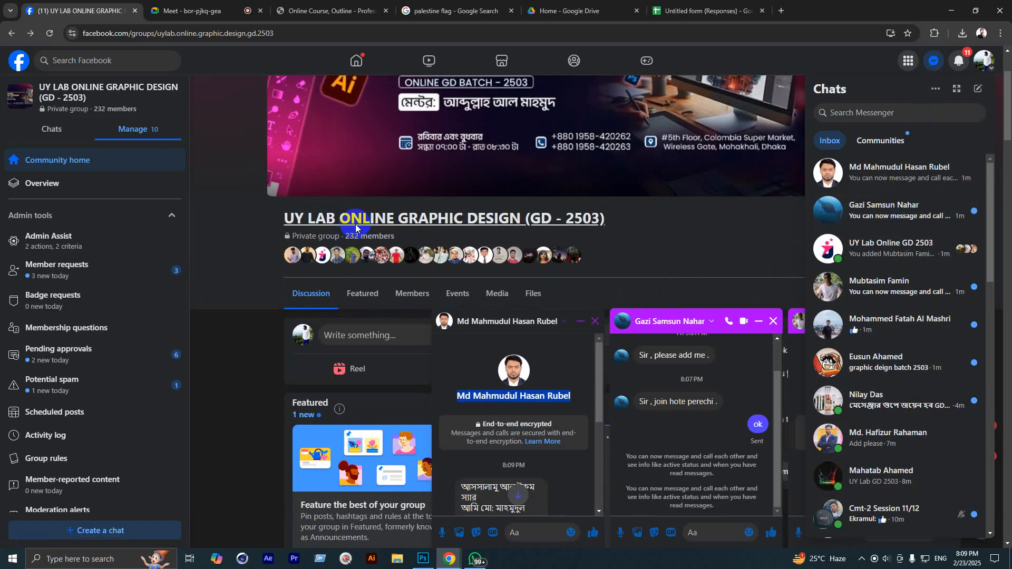
scroll(525, 238, "down", 2)
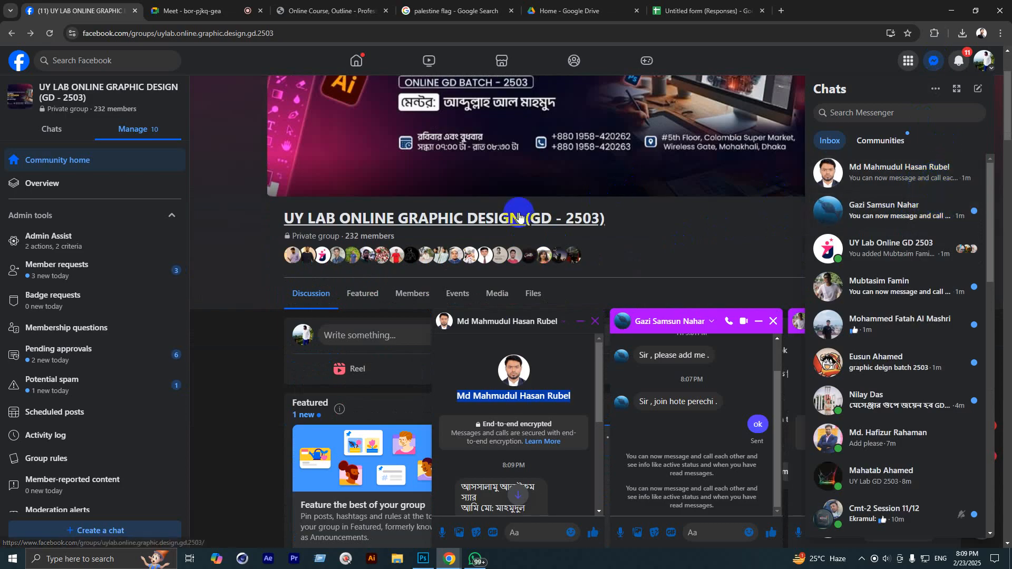
scroll(355, 204, "down", 8)
scroll(335, 295, "up", 2)
left_click_drag(328, 167, 384, 249)
scroll(348, 192, "down", 20)
scroll(377, 274, "up", 20)
scroll(673, 226, "up", 6)
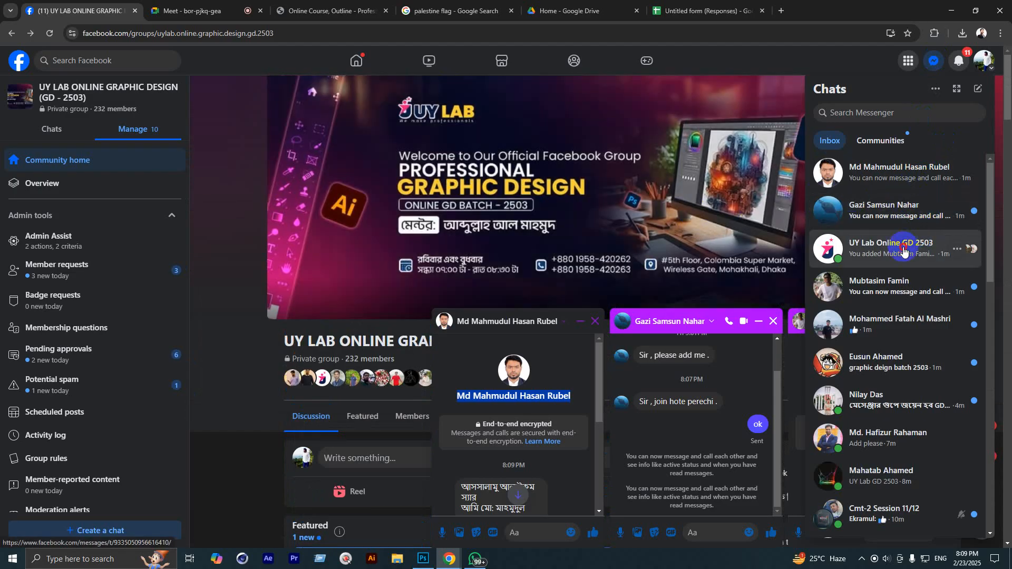
left_click(903, 251)
left_click(484, 326)
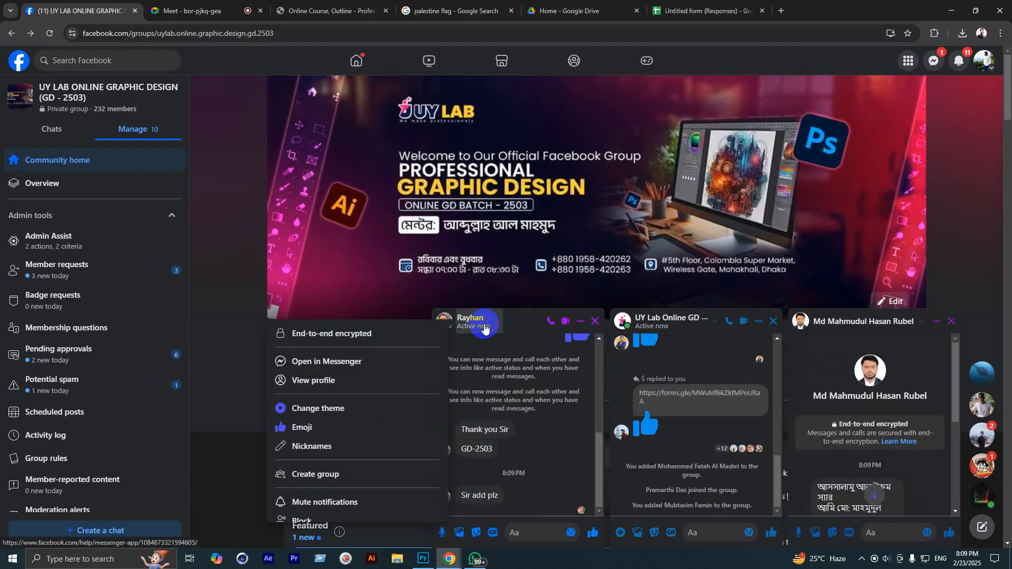
left_click(669, 318)
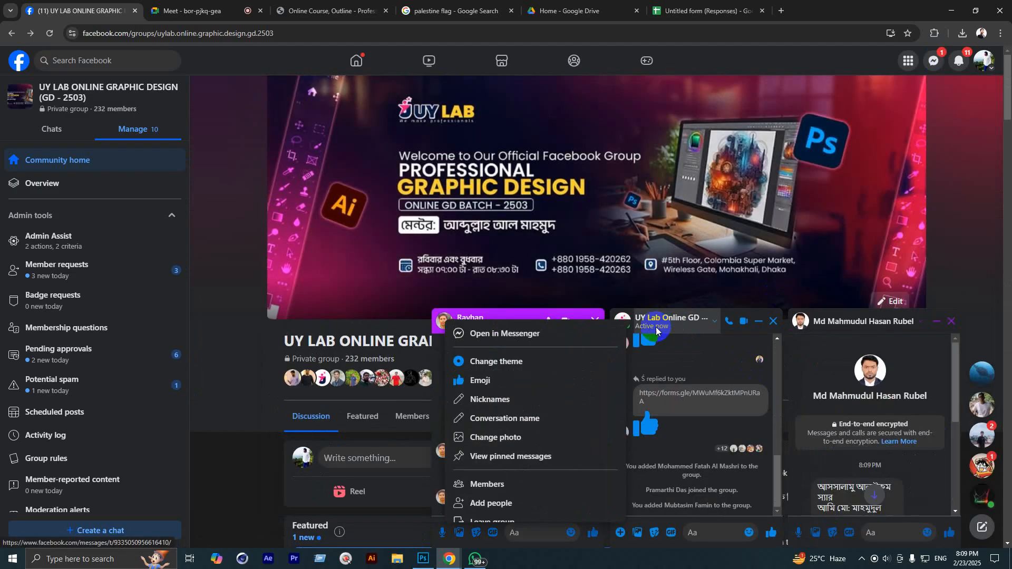
left_click(482, 503)
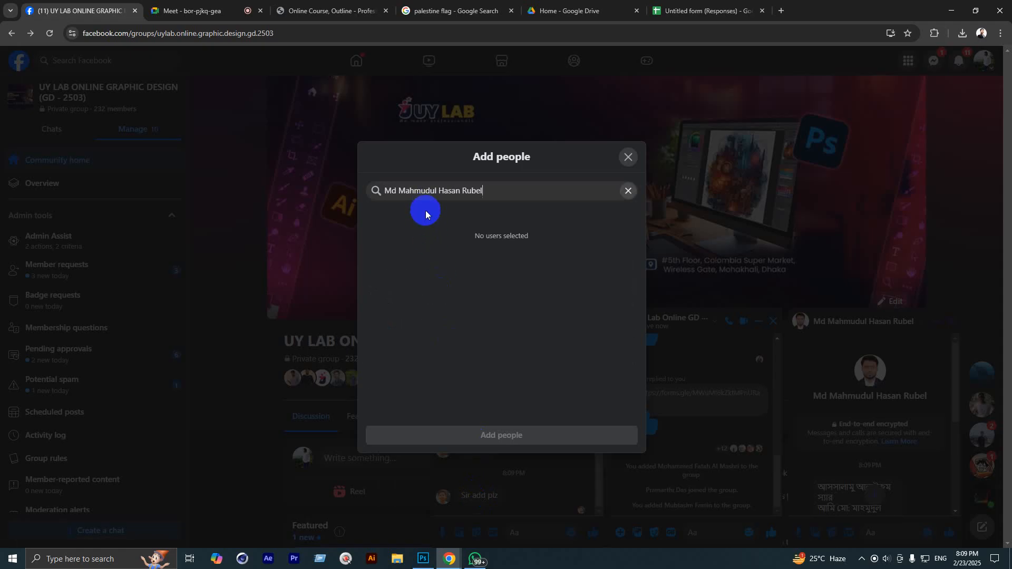
left_click(627, 156)
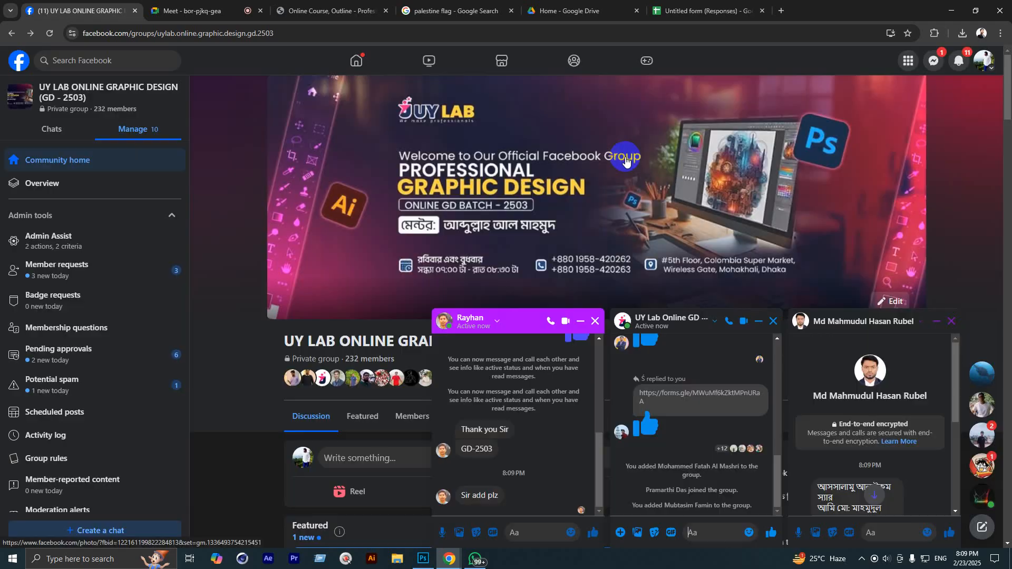
left_click(497, 321)
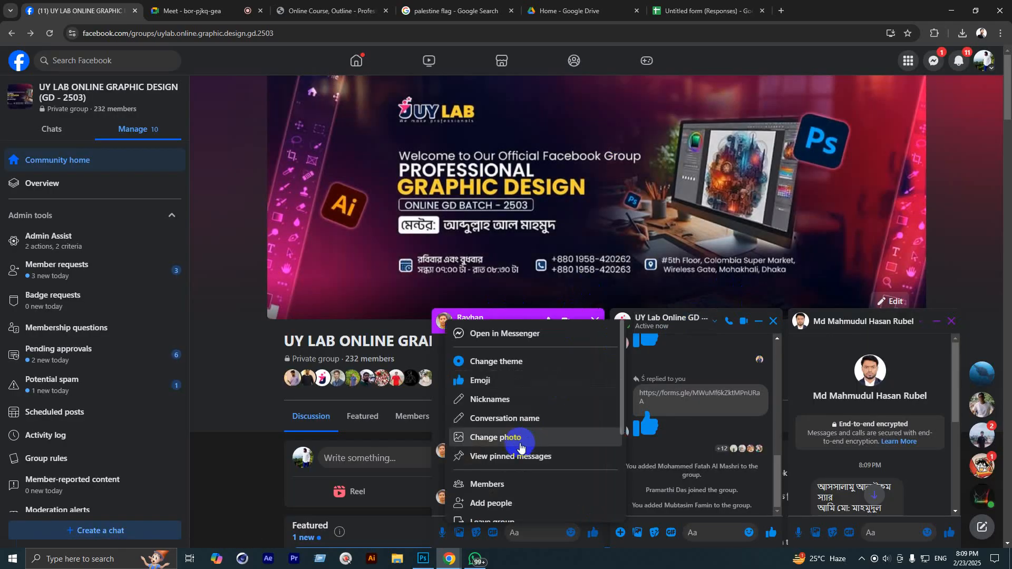
left_click(492, 504)
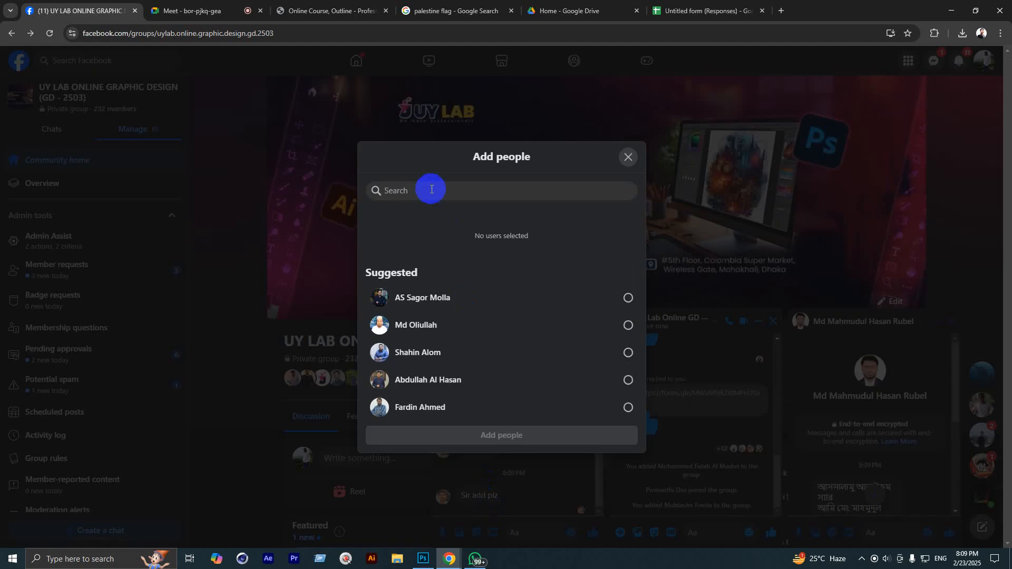
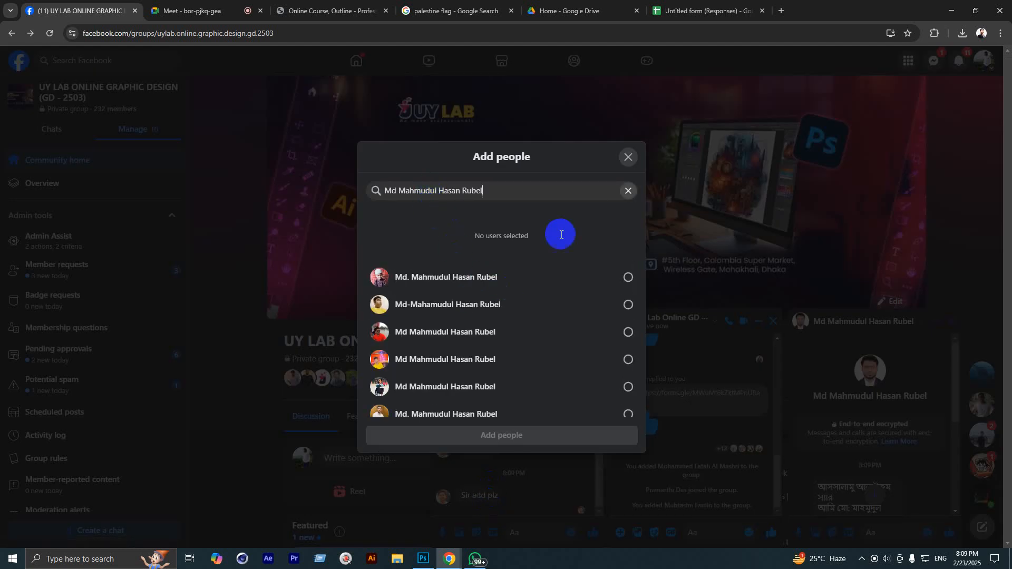
left_click(617, 161)
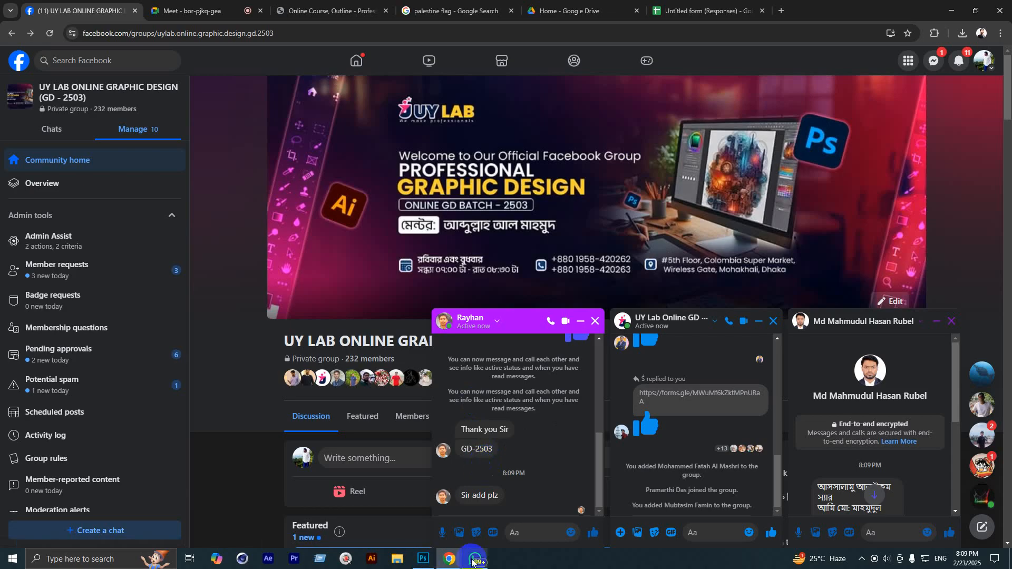
Step: Search WhatsApp for the UY Lab staff contact and open their chat
left_click(474, 561)
left_click(46, 61)
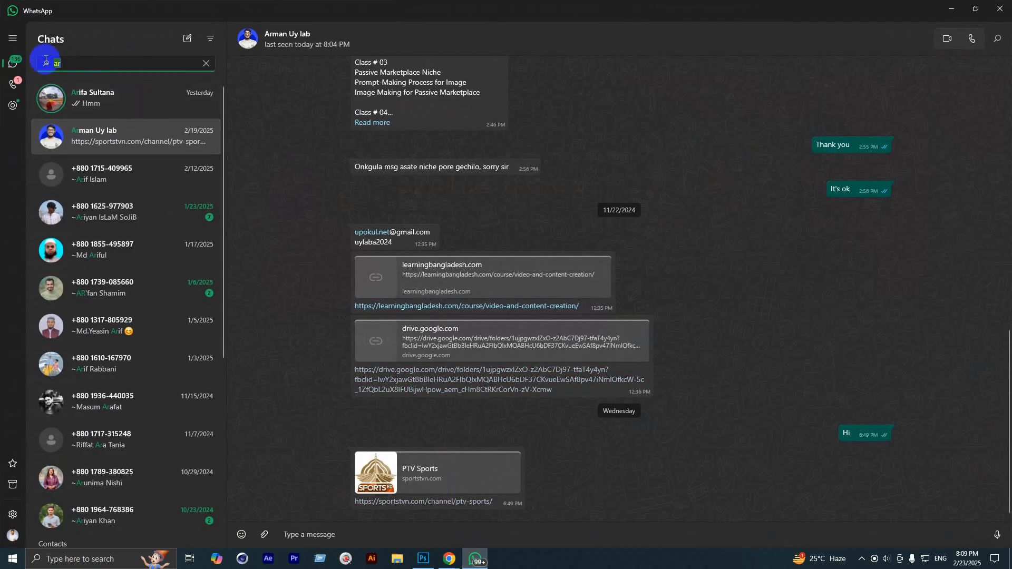
type("Abir")
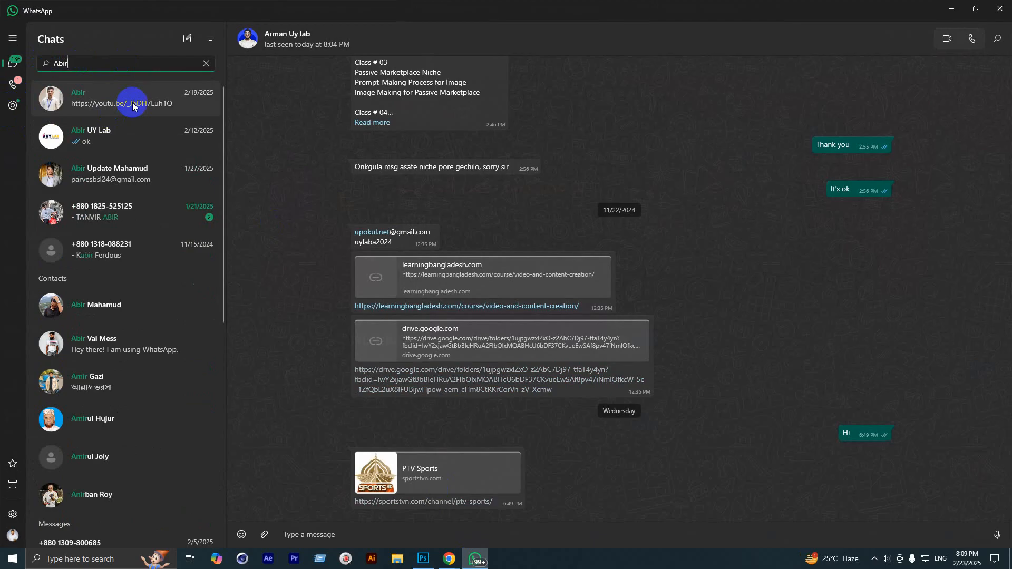
left_click(85, 136)
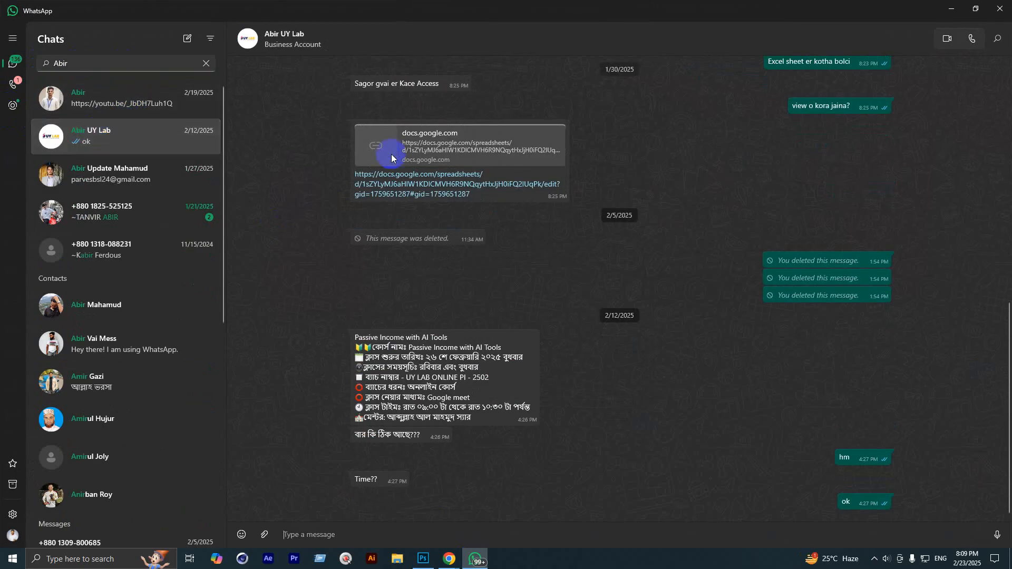
Step: View the contact's info to get the phone number, then return to the Facebook window
left_click(266, 38)
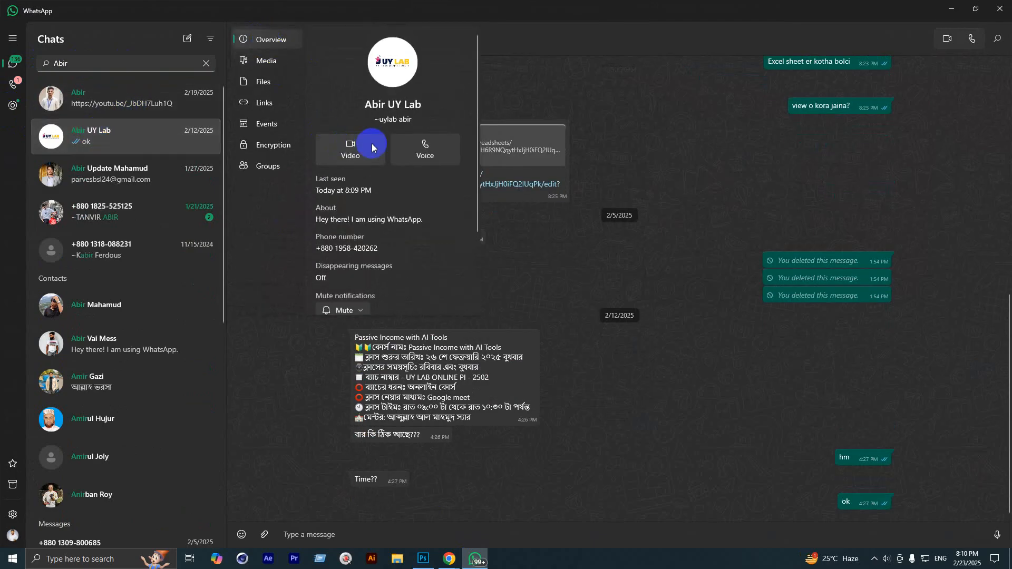
scroll(361, 269, "down", 2)
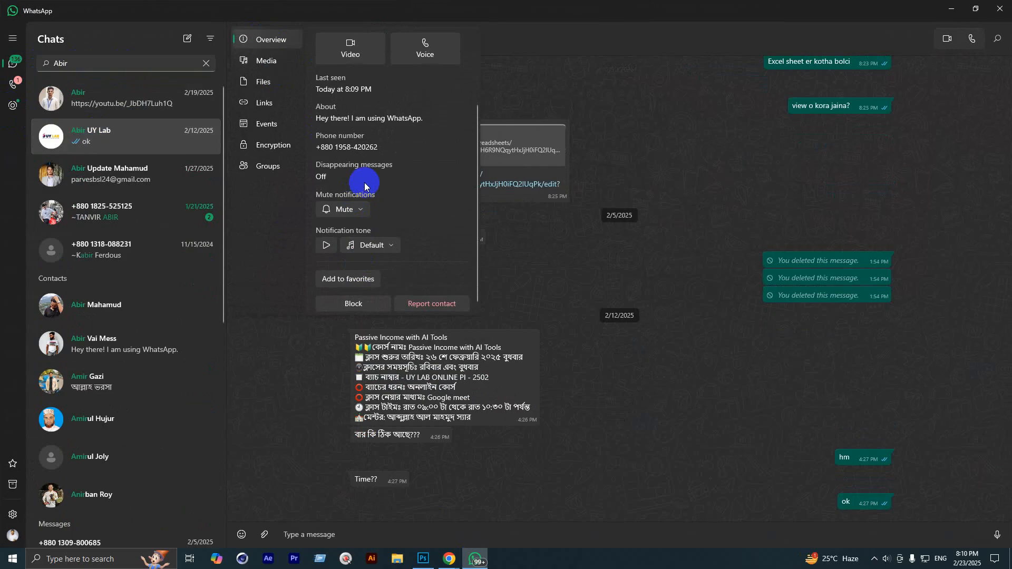
scroll(365, 183, "up", 2)
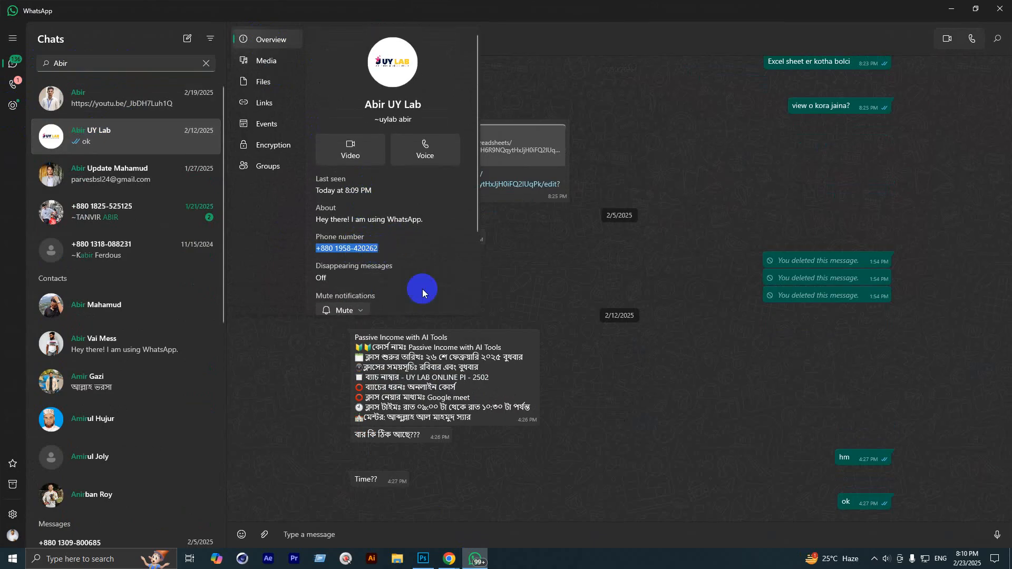
mouse_move(447, 563)
left_click(416, 522)
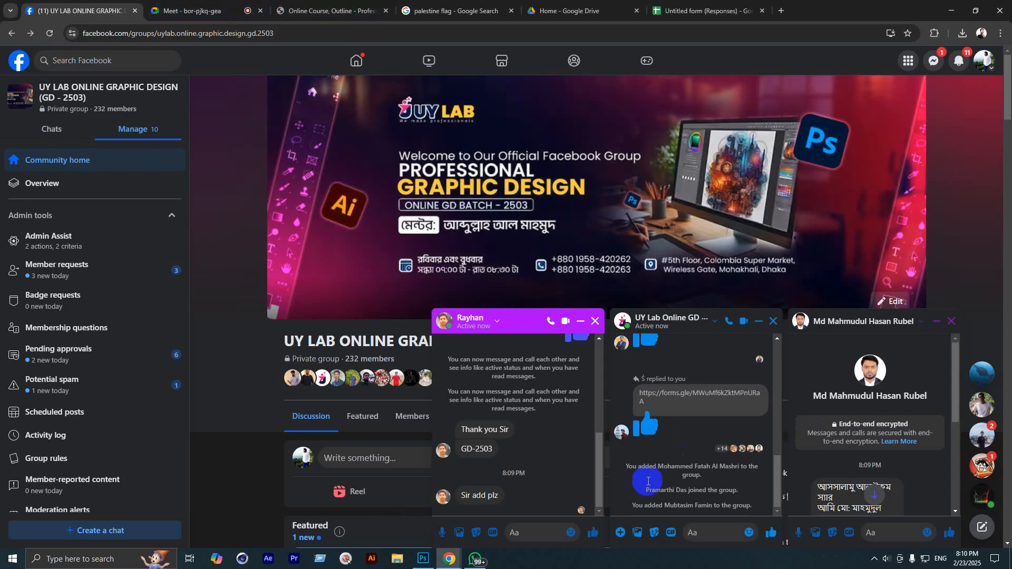
Step: Send the staff contact's phone number and name in the GD 2503 group chat
key("ctrl+v")
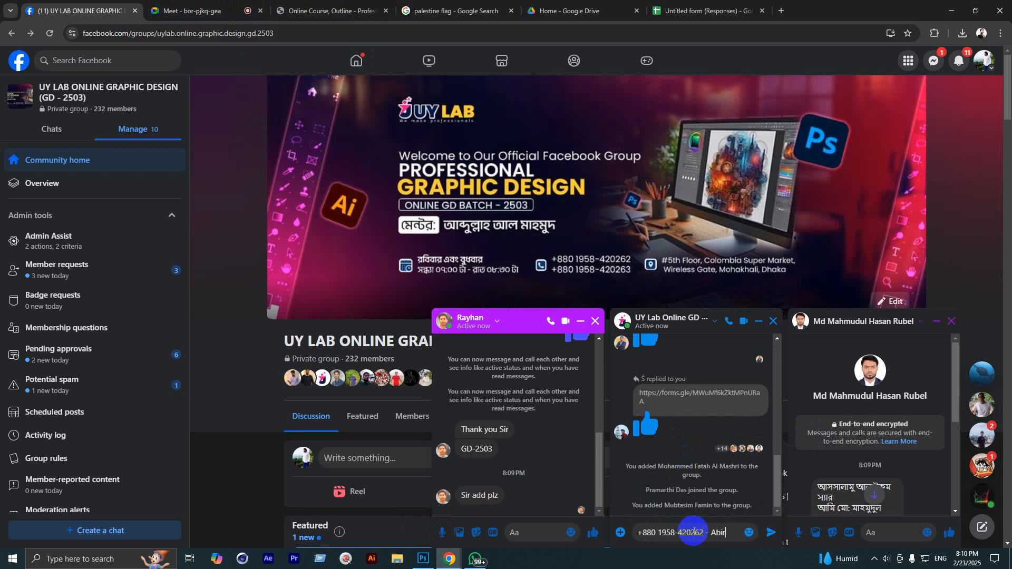
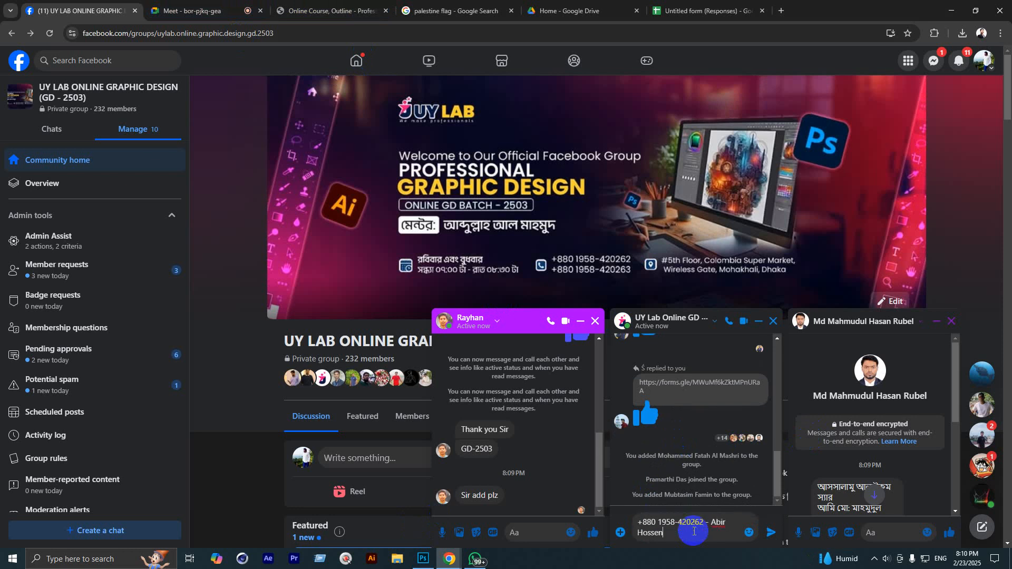
key("Return")
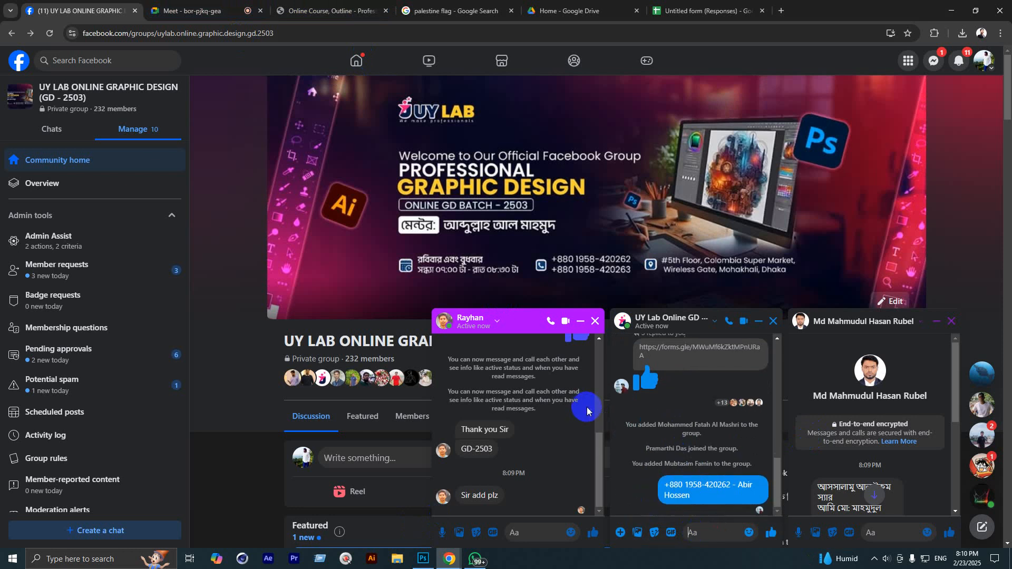
left_click(198, 11)
Step: Post the contact's phone number with the name in Meet's in-call chat, then close it
left_click(892, 520)
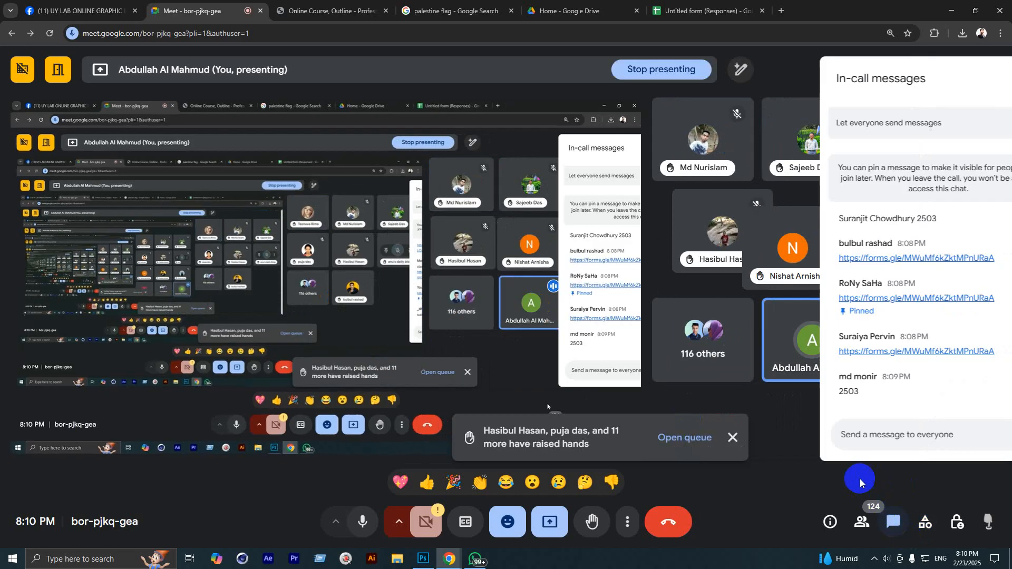
left_click(864, 436)
key("ctrl+v")
type("- Ab")
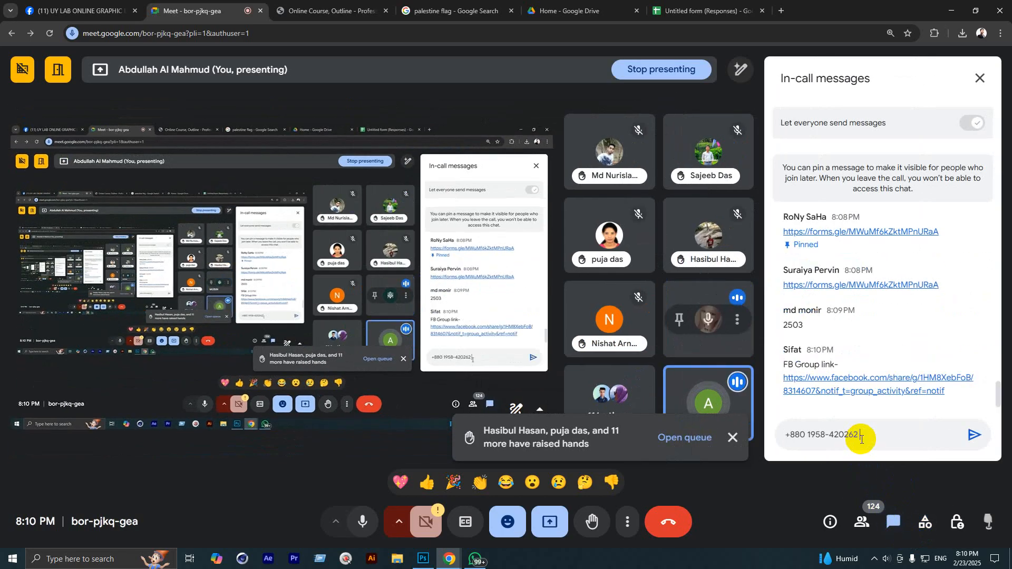
key("Return")
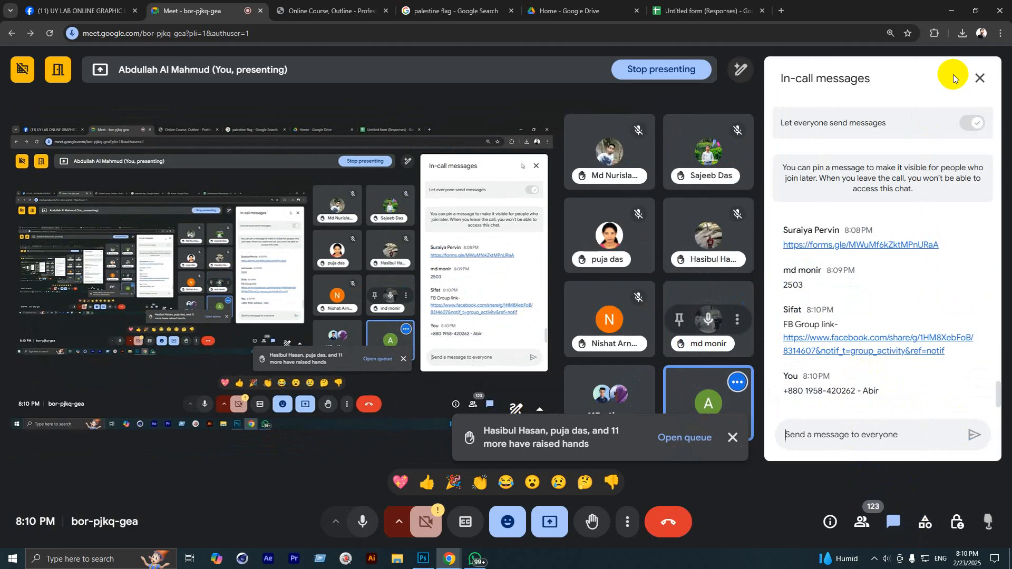
left_click(979, 77)
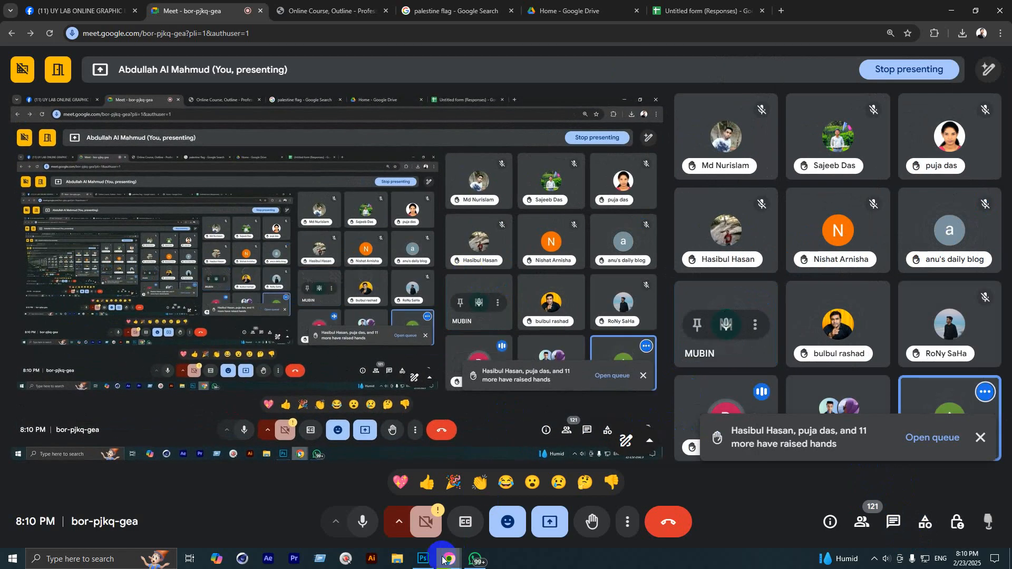
Step: Glance at the hut drawing in Photoshop, then return to the Facebook group page
left_click(424, 559)
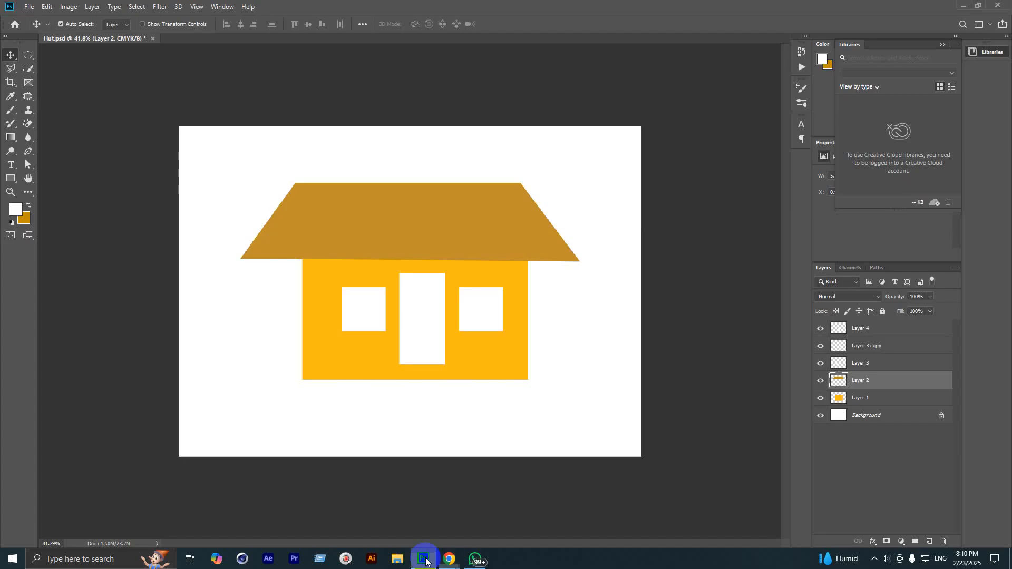
left_click(458, 559)
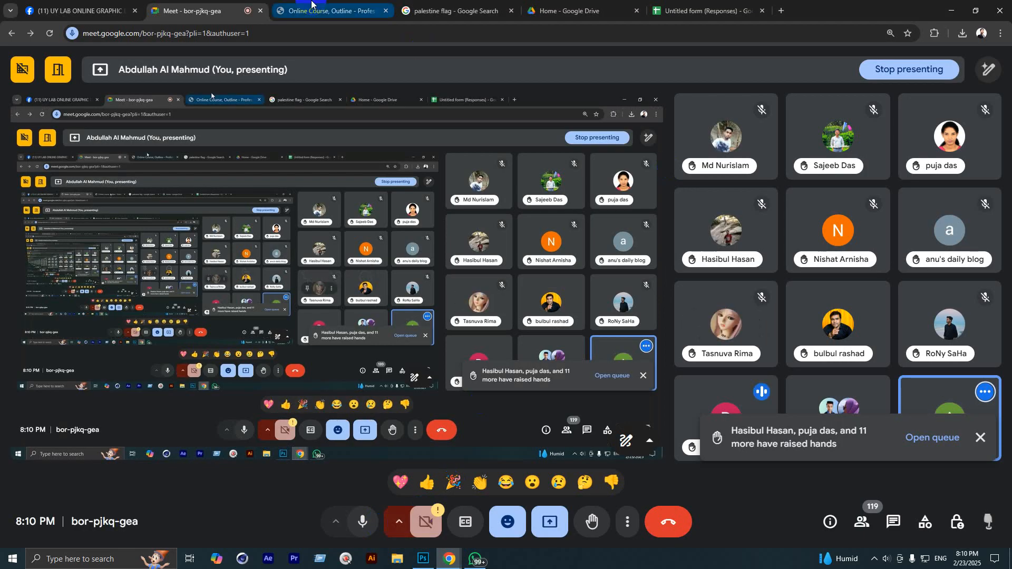
left_click(112, 6)
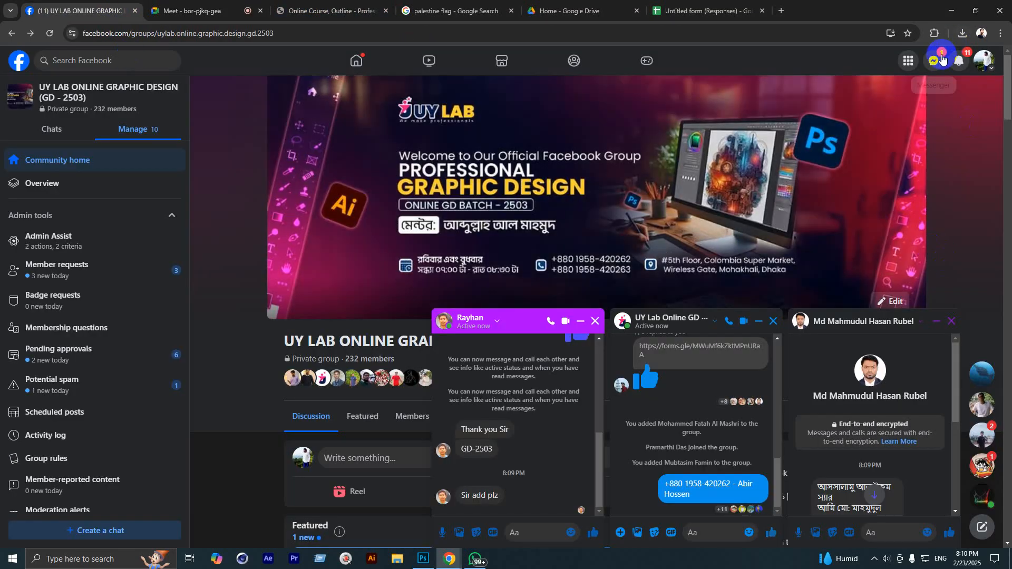
Step: Open a pending spam message request and reply 'Kon batch'
left_click(942, 59)
left_click(935, 89)
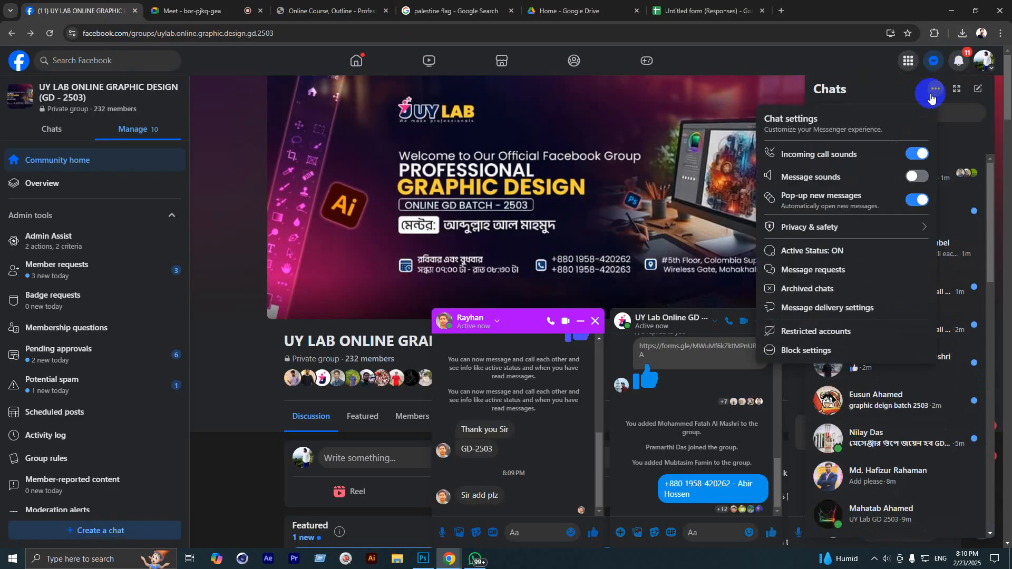
left_click(815, 270)
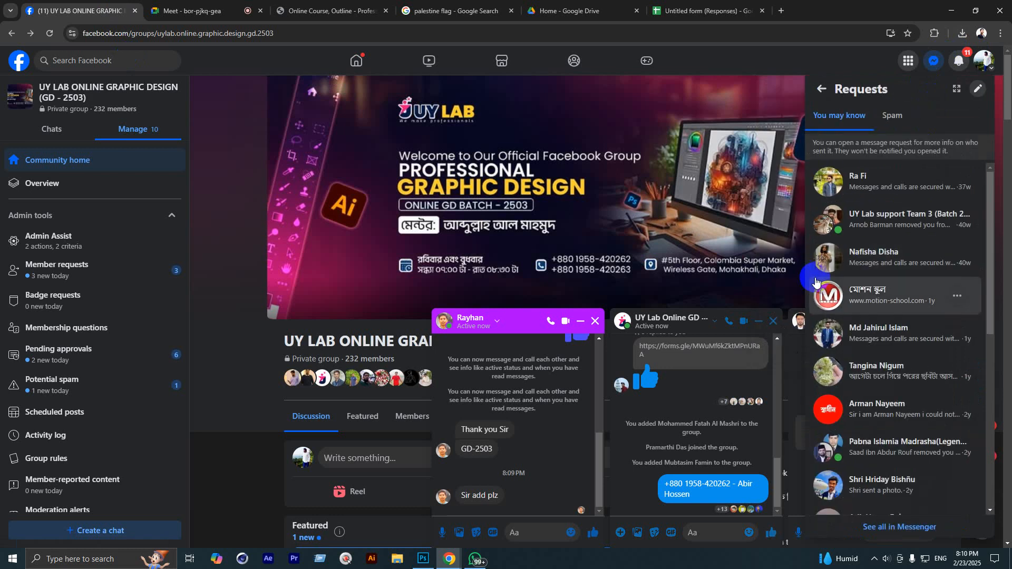
left_click(893, 116)
left_click(878, 202)
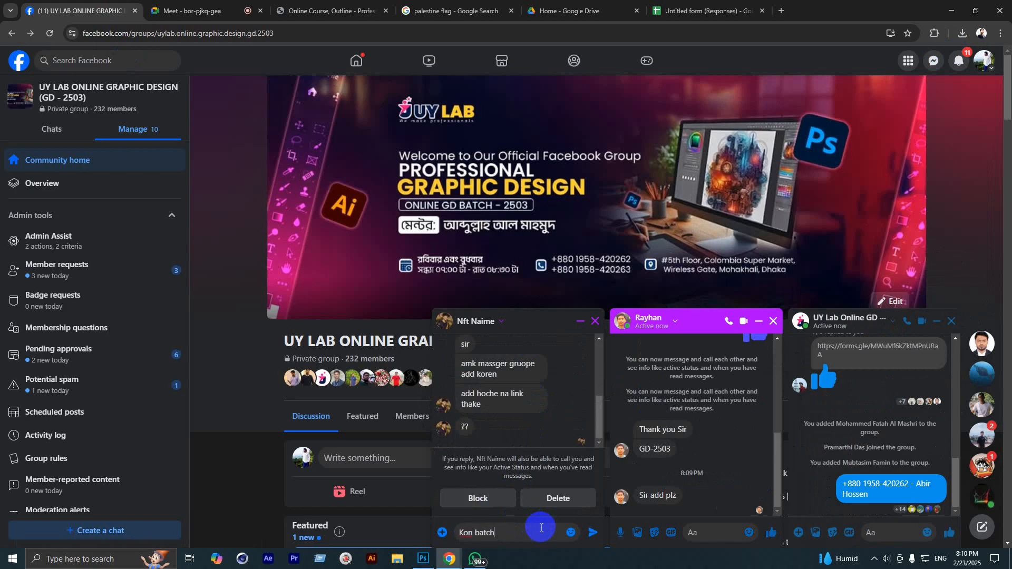
type("Kon batch")
key("Return")
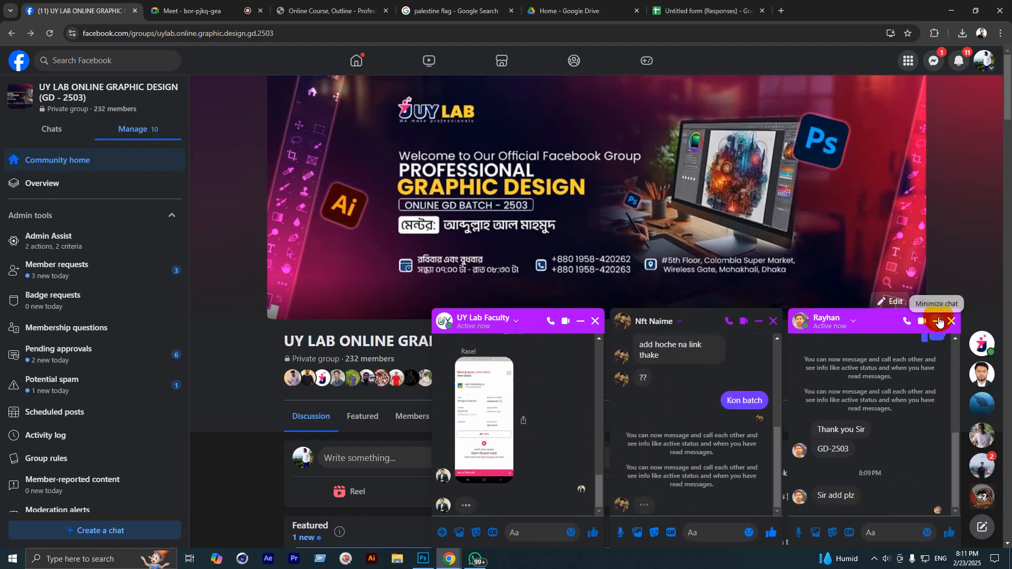
Step: Close the UY Lab Faculty chat, reopen the Chats list, and return to Meet
left_click(594, 322)
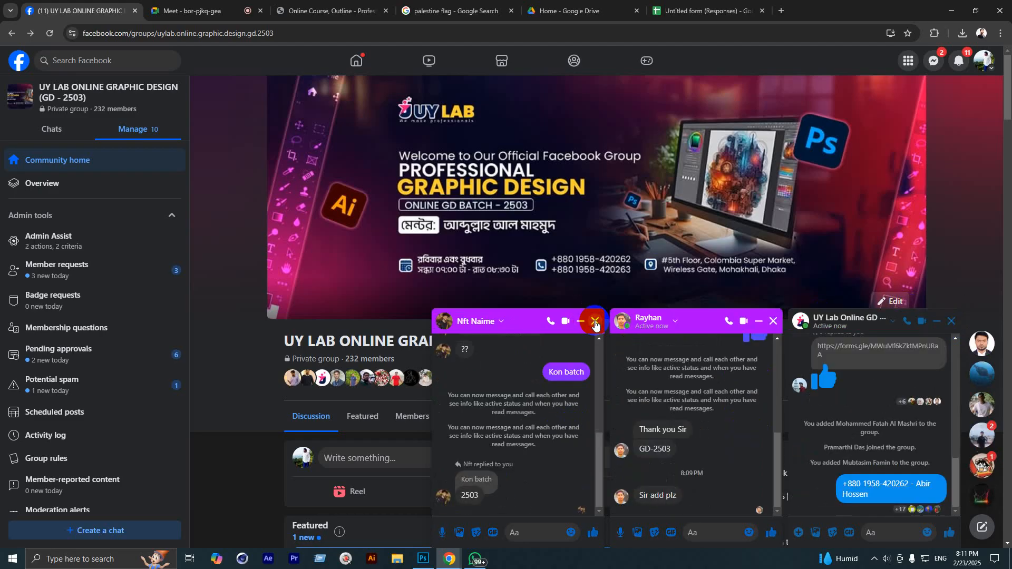
left_click(934, 61)
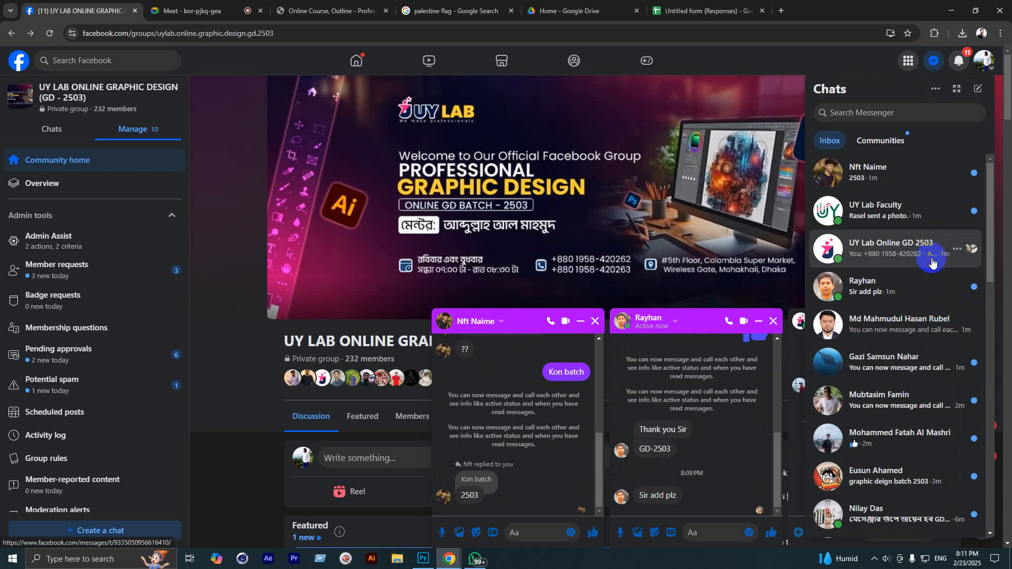
left_click(189, 10)
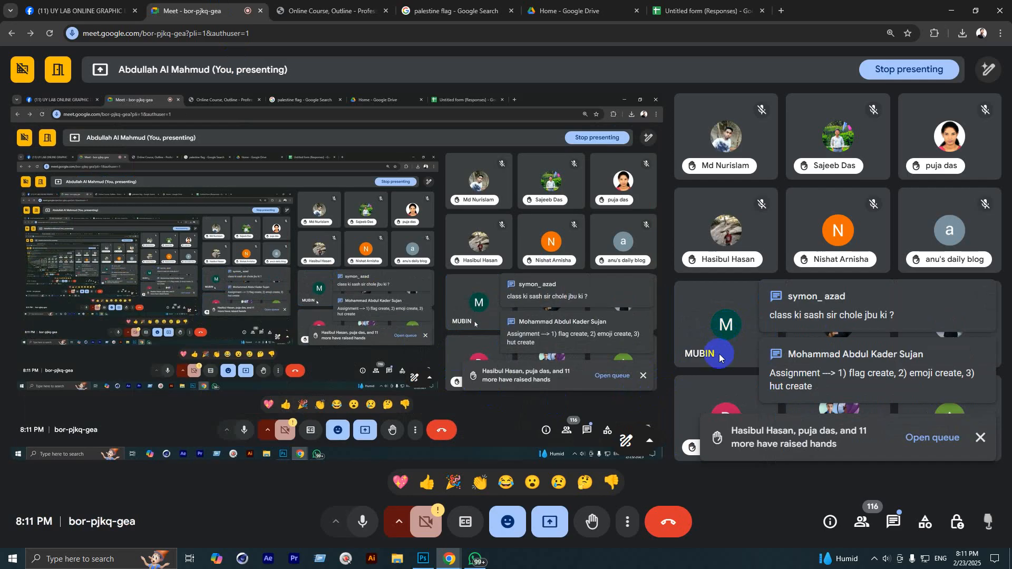
Step: Dismiss the raised-hands notice and mute the speaking participant for everyone
left_click(984, 433)
mouse_move(731, 340)
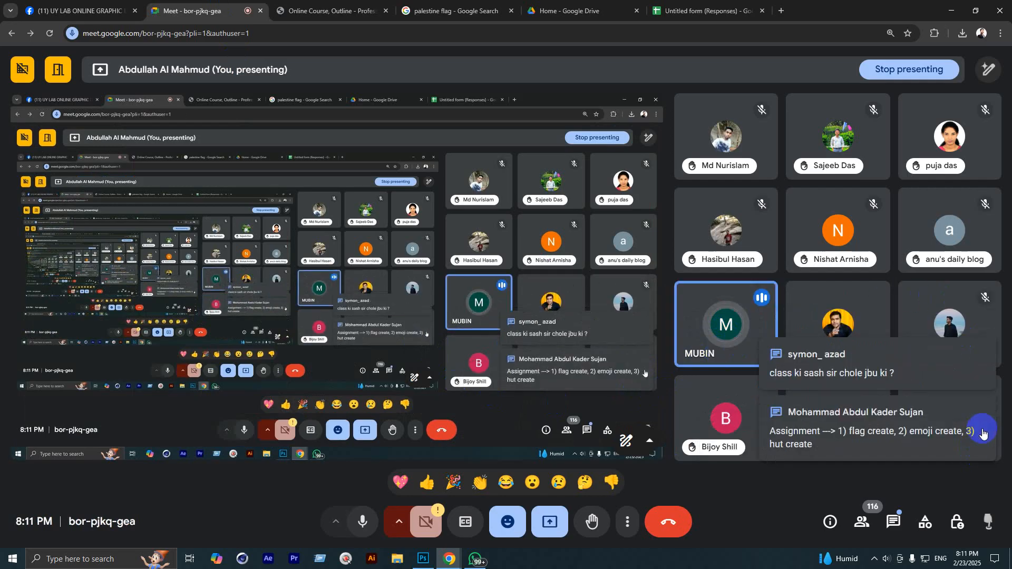
left_click(727, 327)
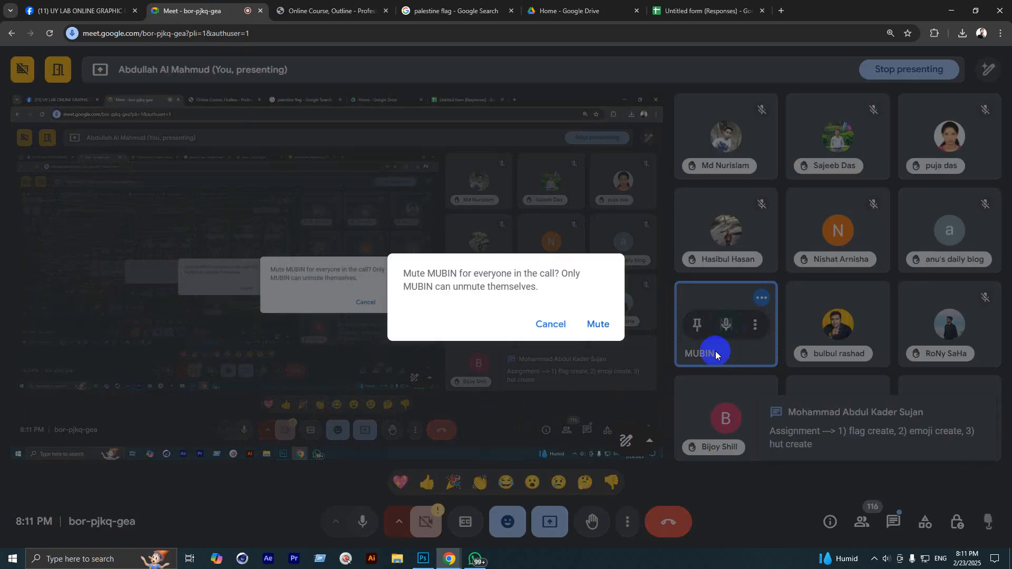
left_click(599, 324)
mouse_move(678, 395)
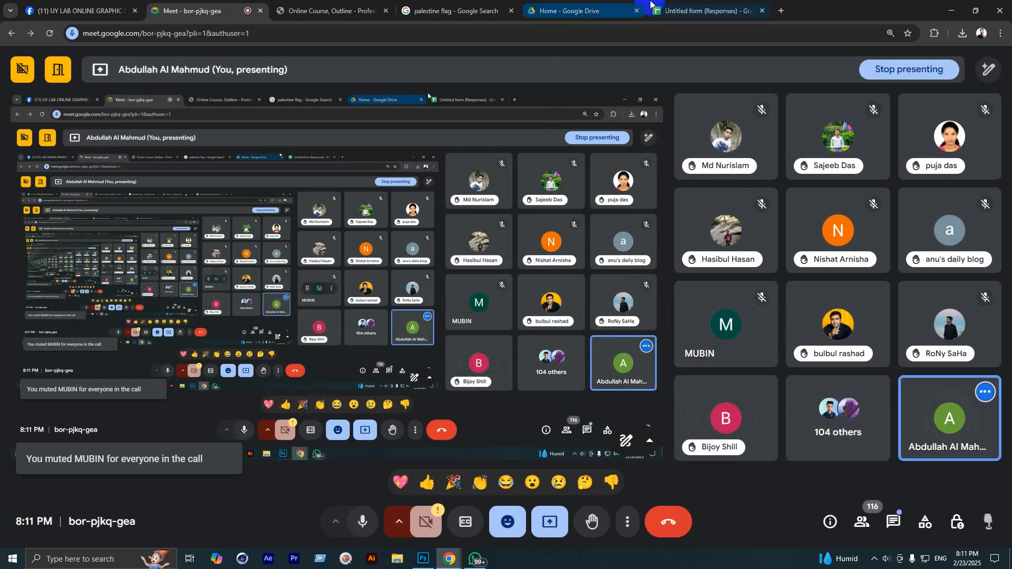
left_click(79, 11)
Step: Open the first spam request's conversation and reply with a thumbs-up
left_click(933, 98)
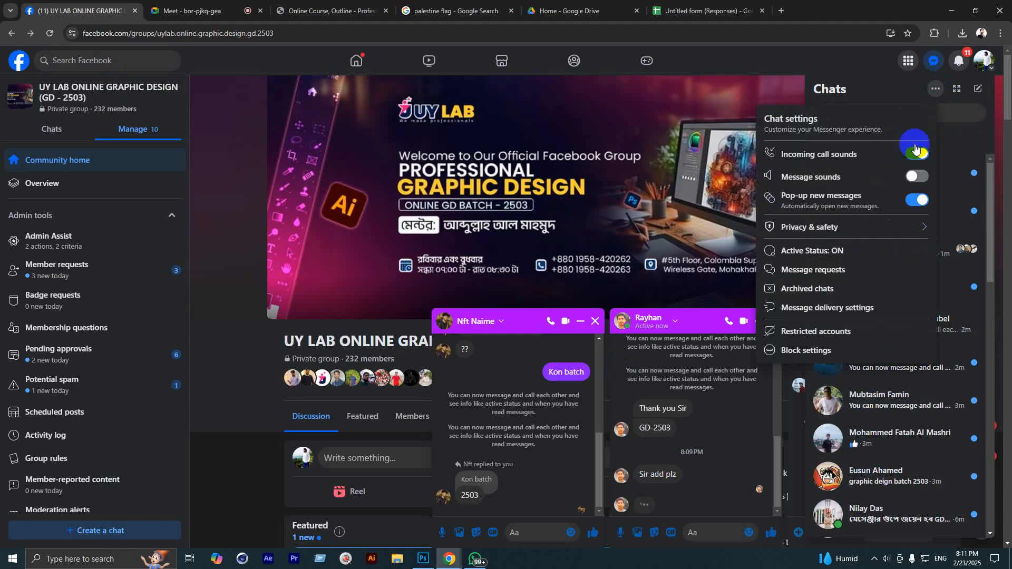
left_click(830, 274)
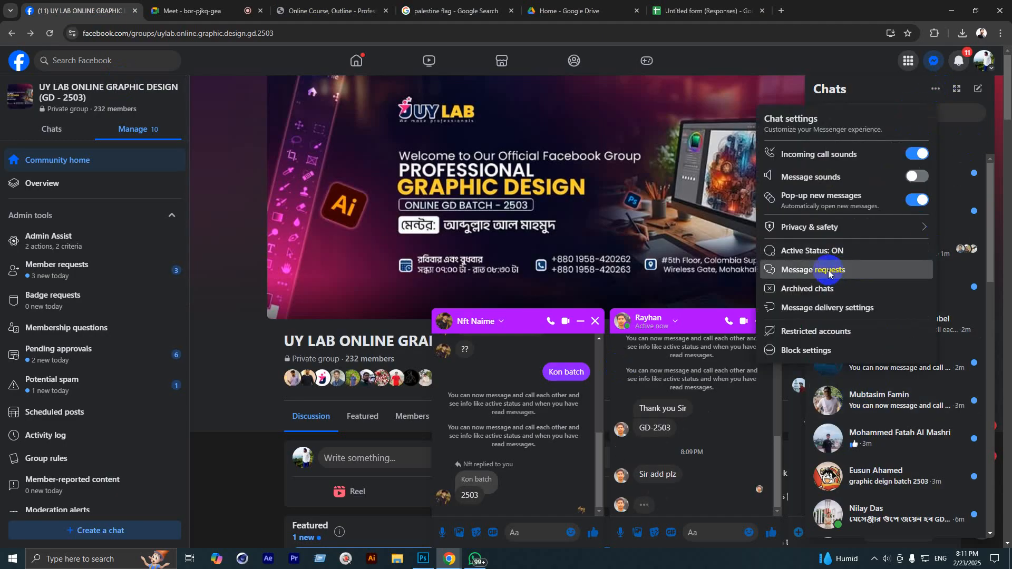
left_click(892, 117)
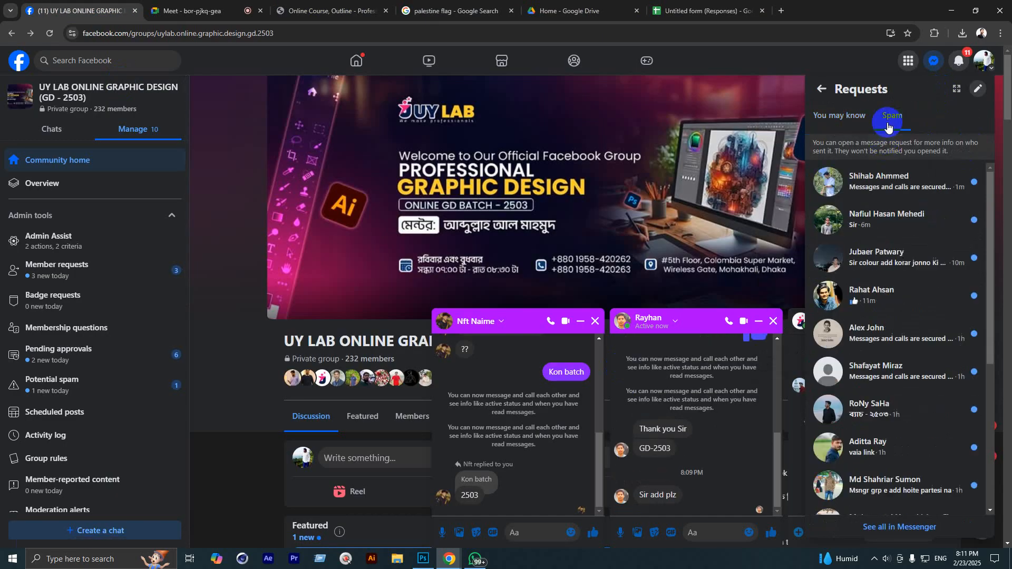
left_click(886, 182)
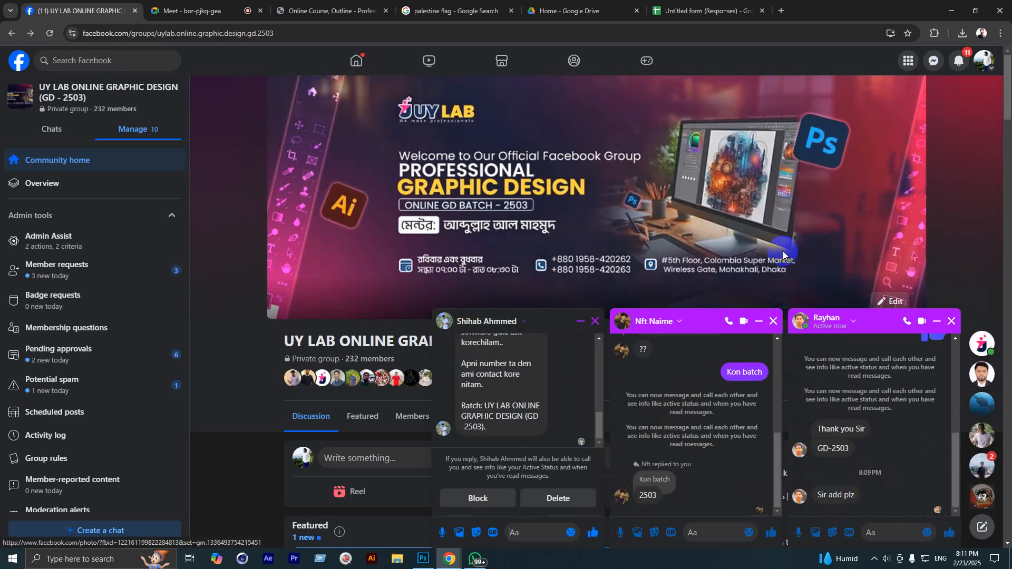
scroll(506, 434, "up", 3)
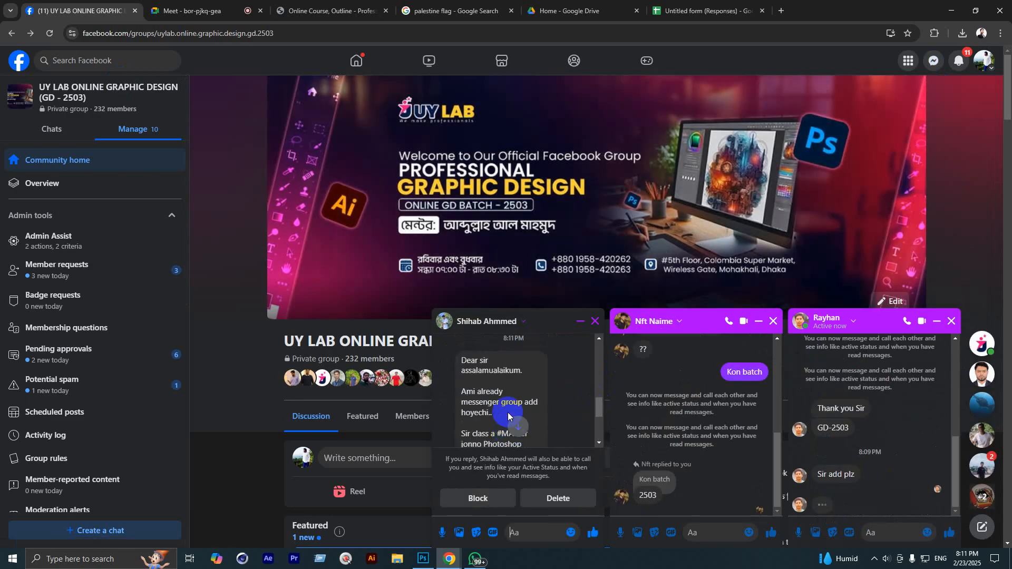
scroll(496, 400, "up", 3)
scroll(485, 386, "up", 5)
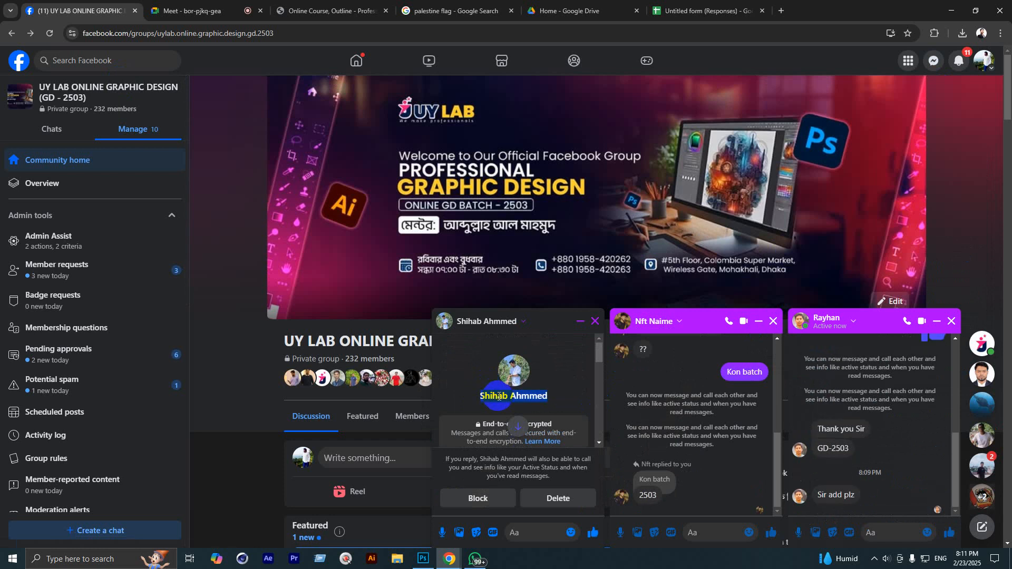
left_click(600, 530)
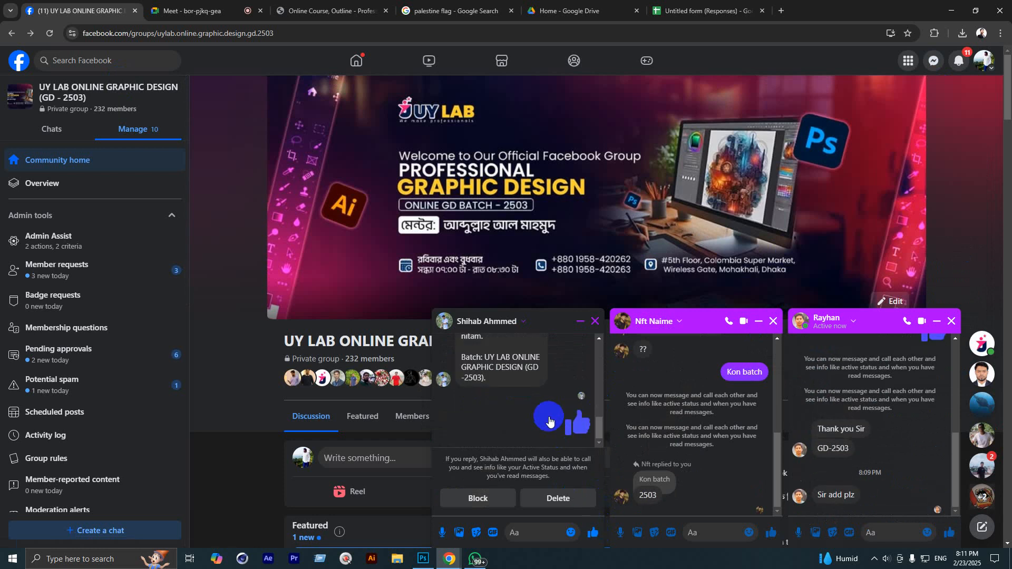
Step: Search Add people in the UY Lab Online GD group for the student, then close without adding
left_click(982, 348)
left_click(493, 318)
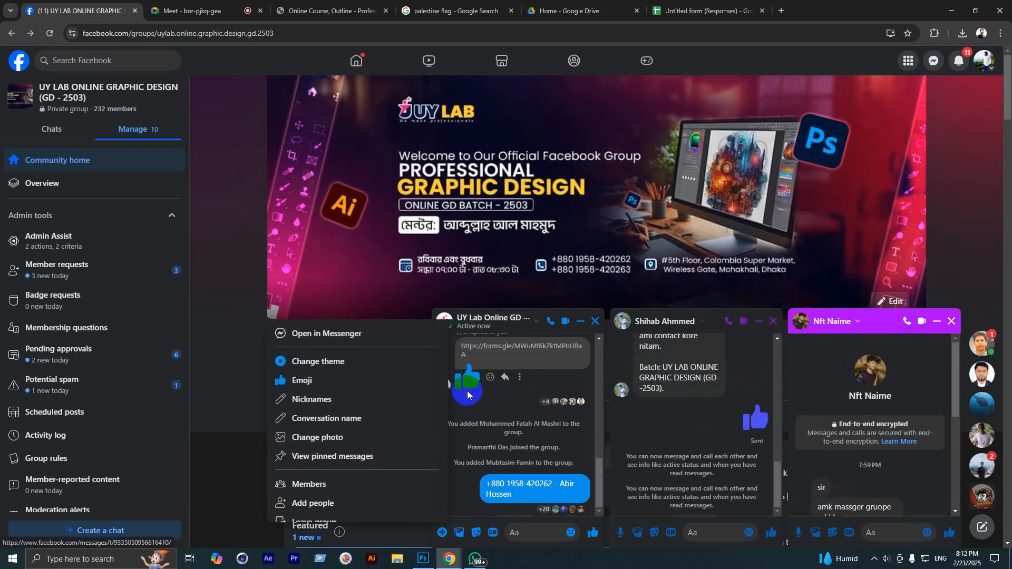
left_click(322, 503)
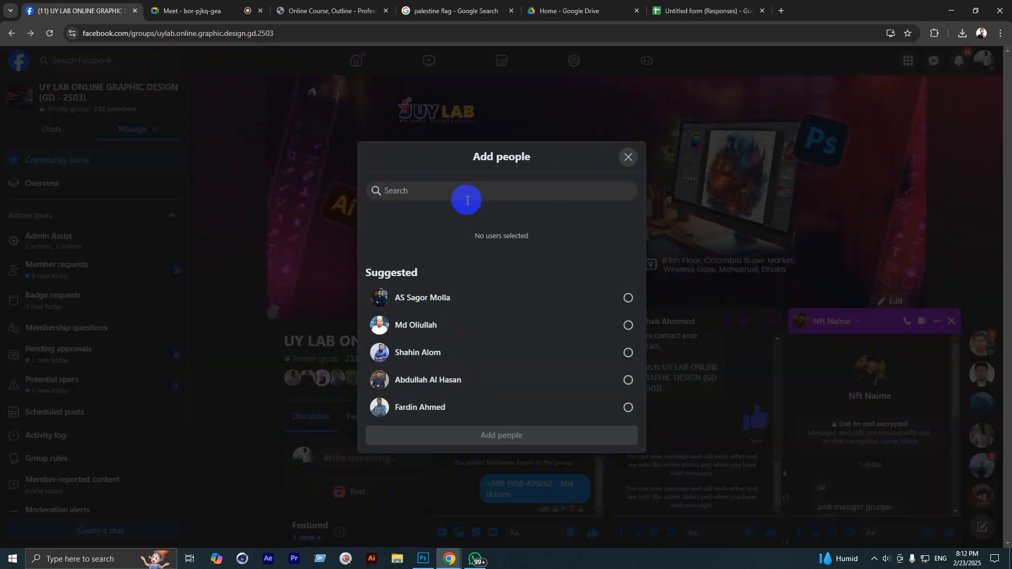
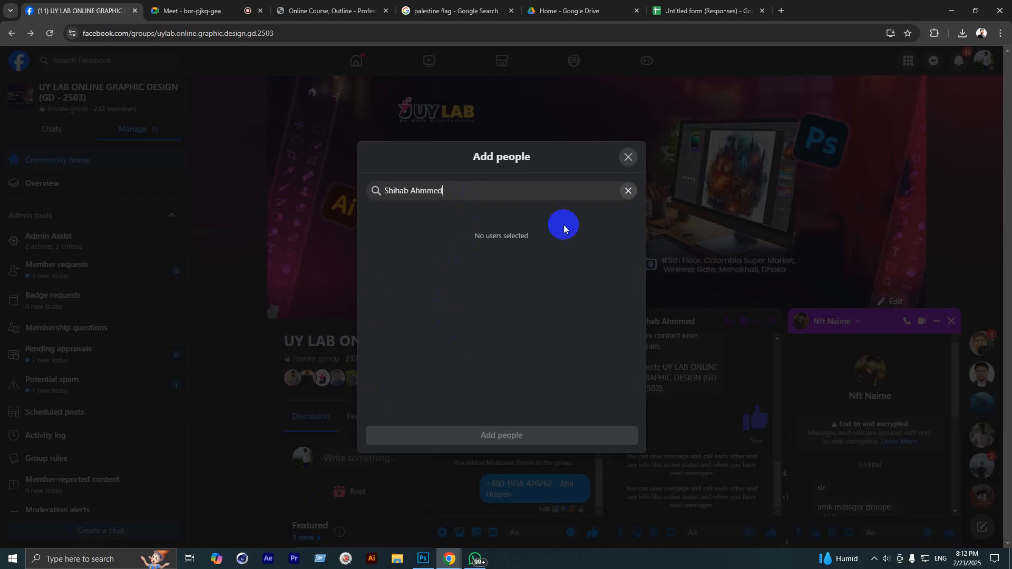
left_click(625, 159)
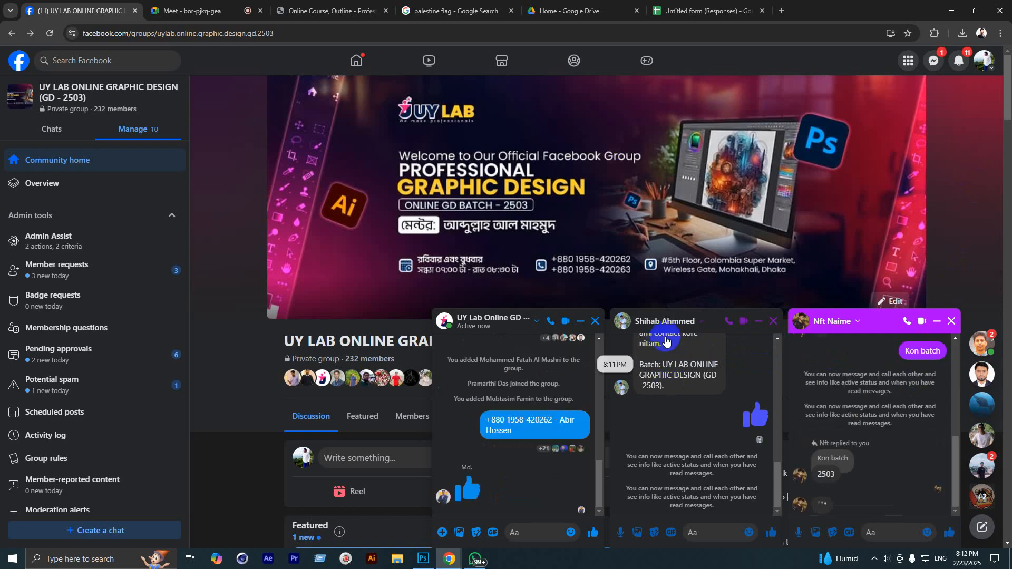
Step: Search the group's Add people window again for the student, then close it
left_click(474, 329)
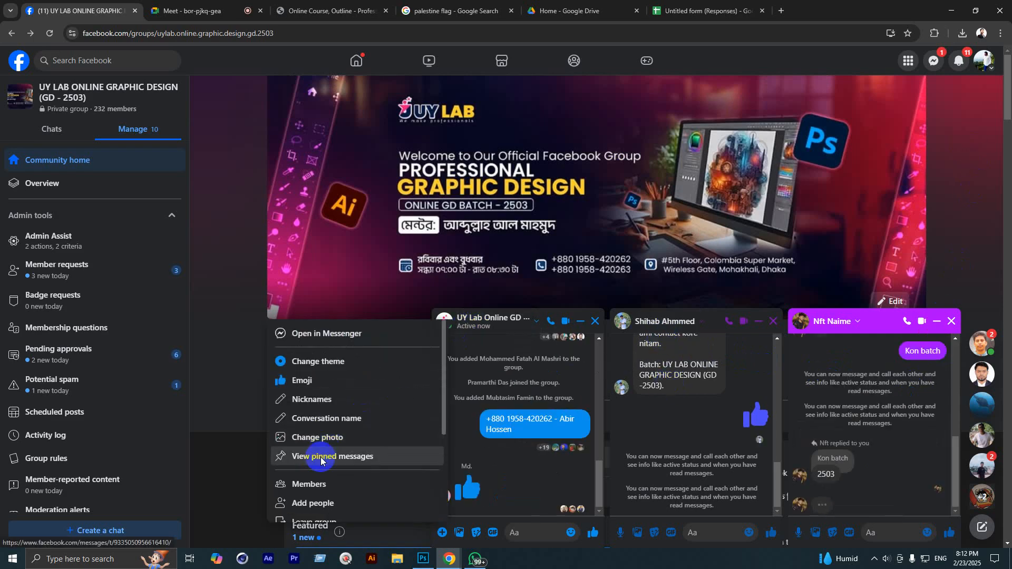
left_click(316, 503)
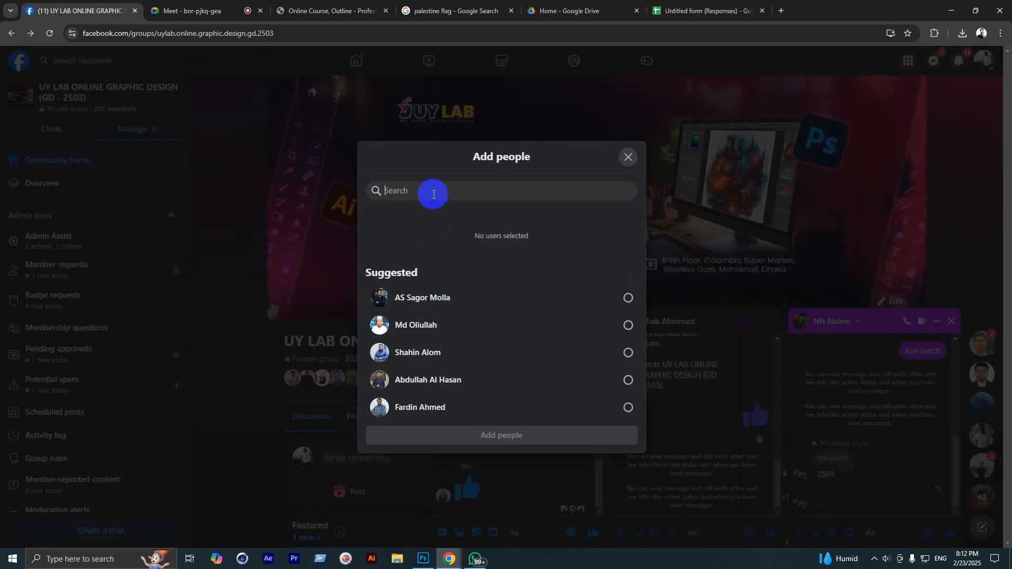
left_click(433, 194)
left_click(645, 163)
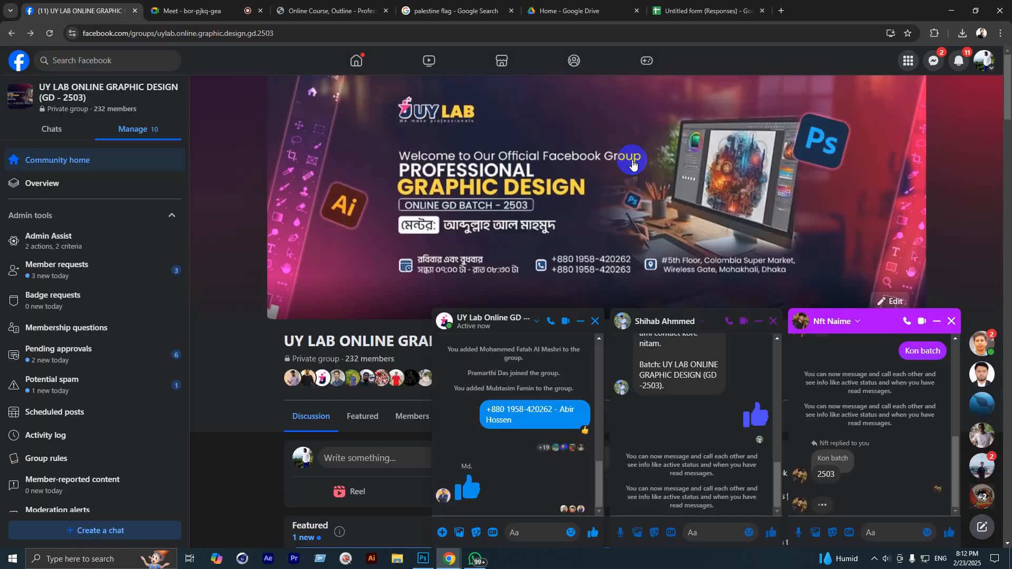
left_click(934, 60)
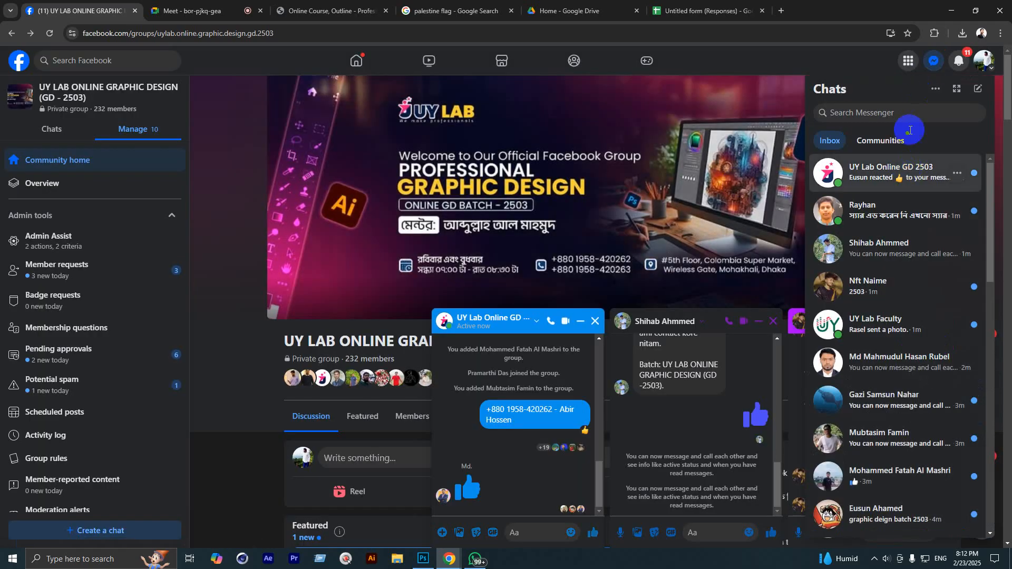
Step: Open the next spam join request and reply with a thumbs-up
left_click(929, 88)
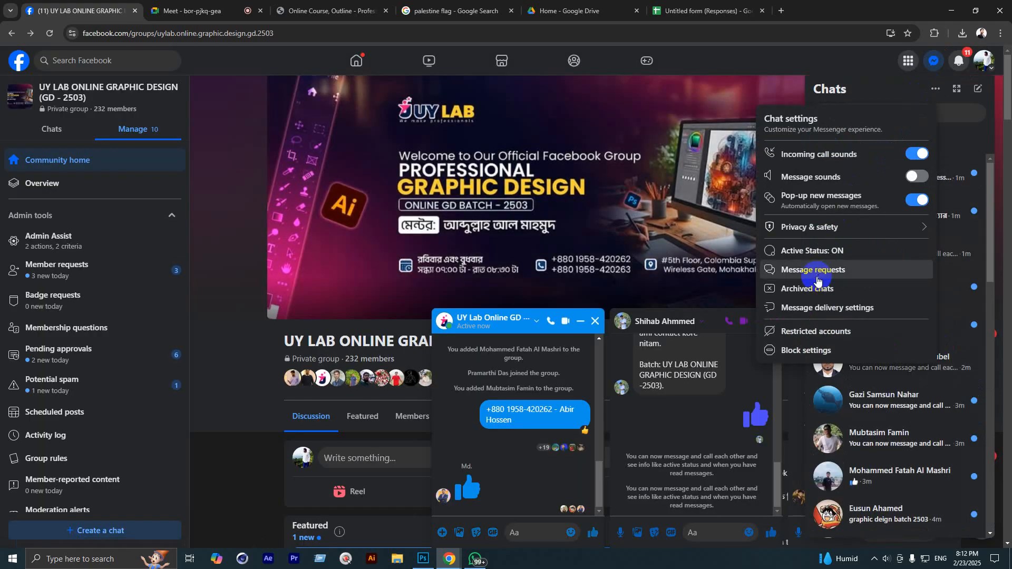
left_click(796, 270)
left_click(888, 119)
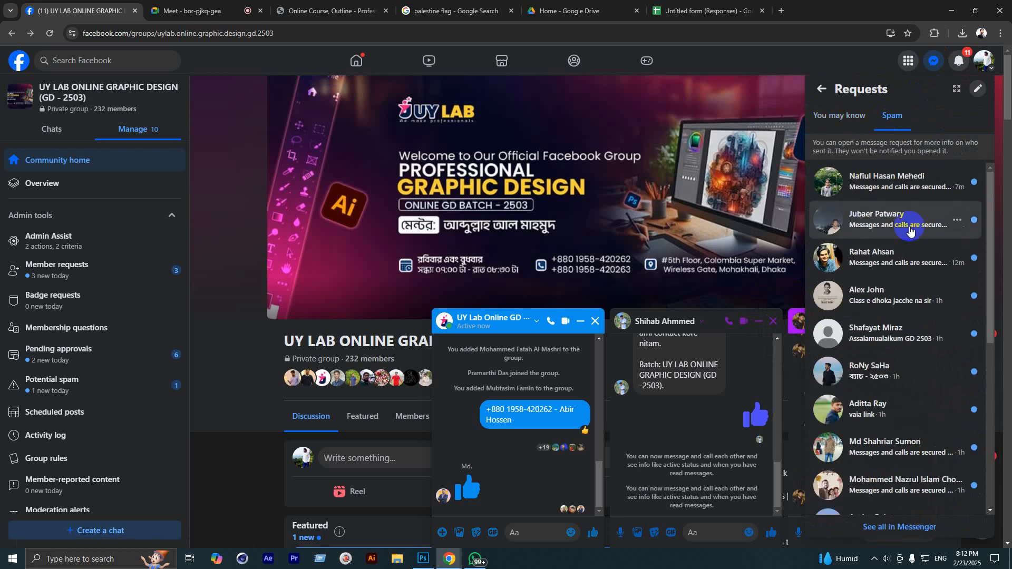
left_click(899, 177)
left_click(588, 417)
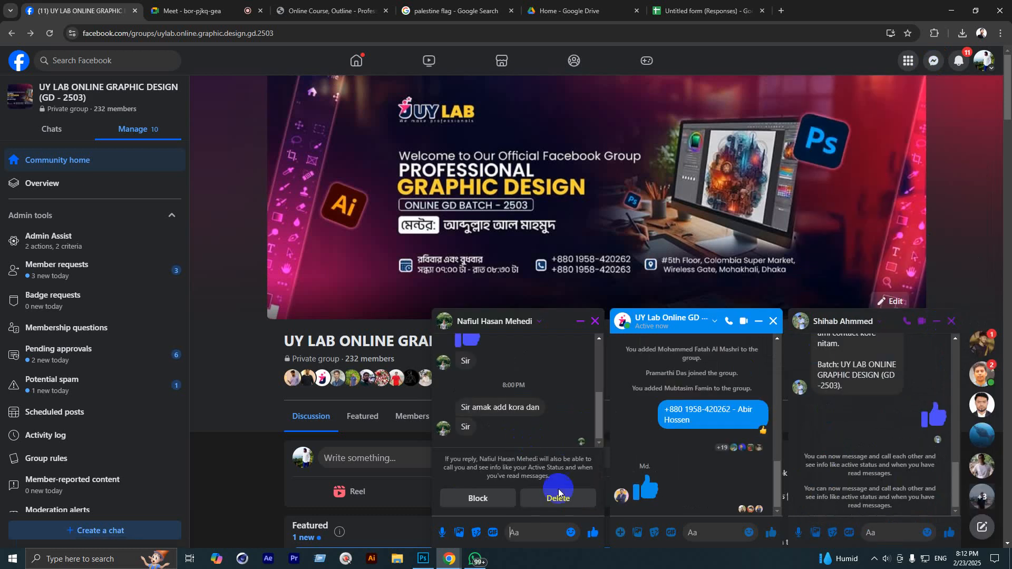
left_click(593, 534)
left_click(536, 462)
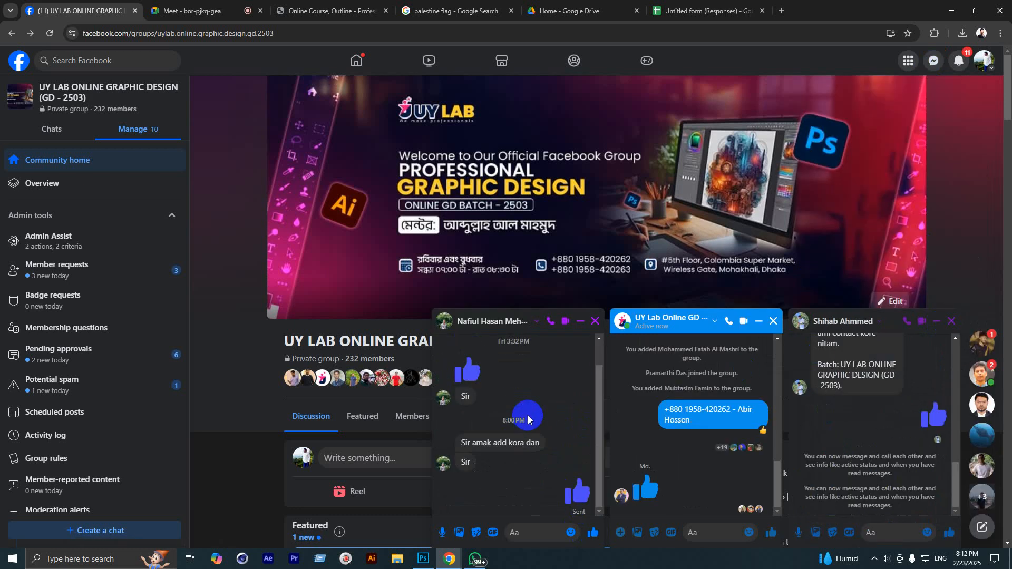
scroll(537, 419, "up", 3)
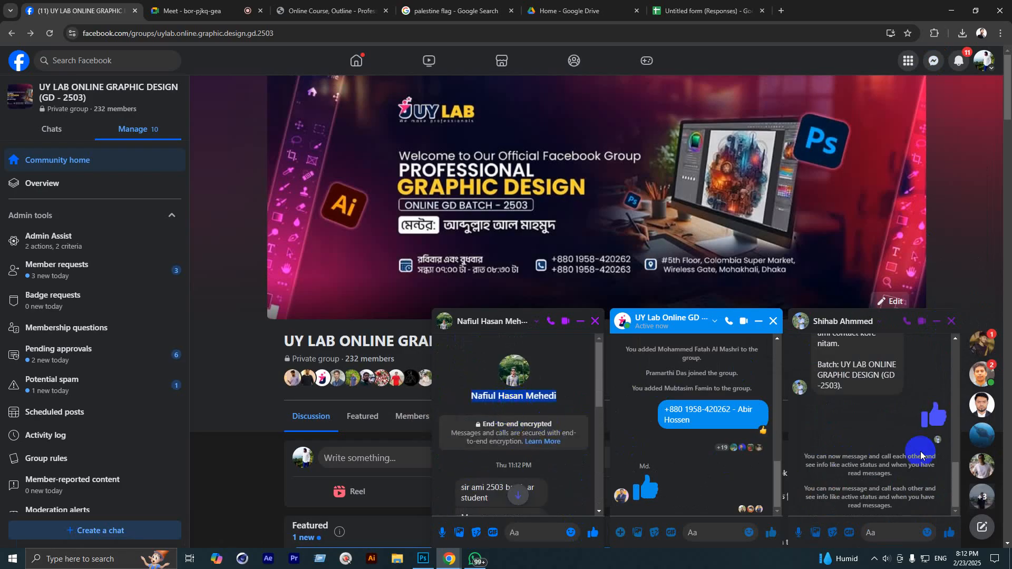
Step: Add the 2503-batch student to the UY Lab Online GD 2503 group chat
left_click(675, 336)
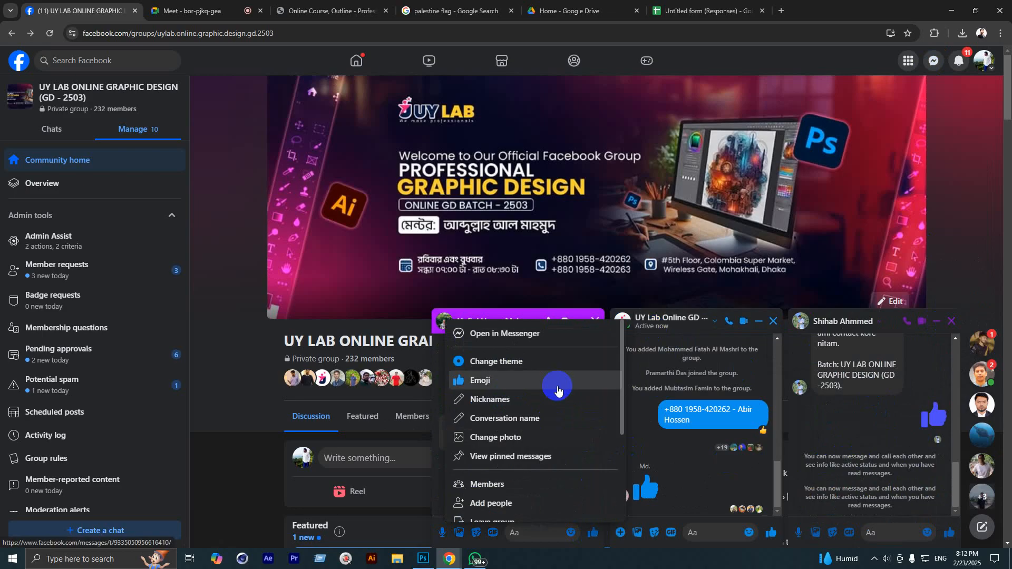
left_click(476, 503)
left_click(443, 191)
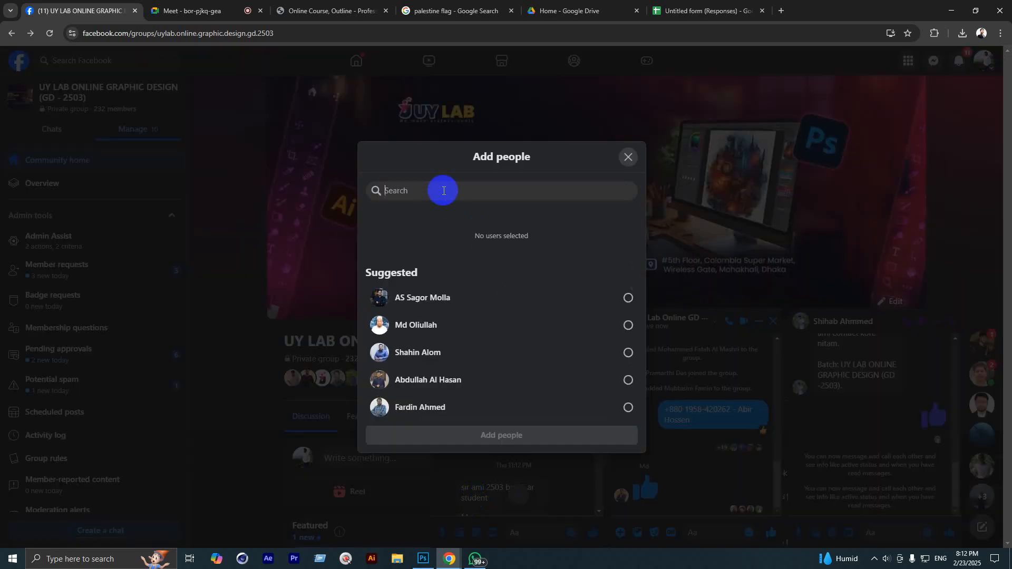
left_click(430, 268)
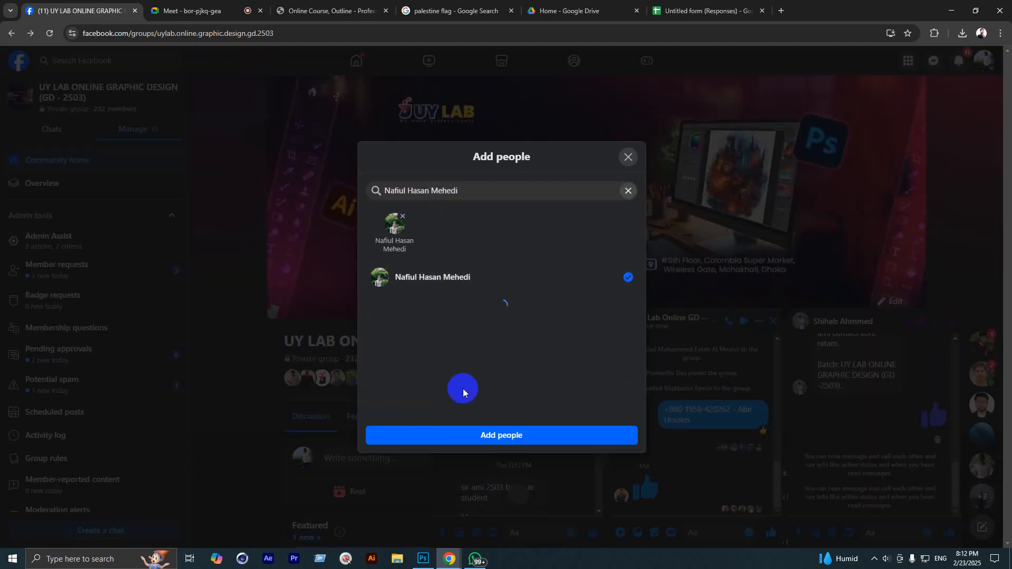
left_click(469, 435)
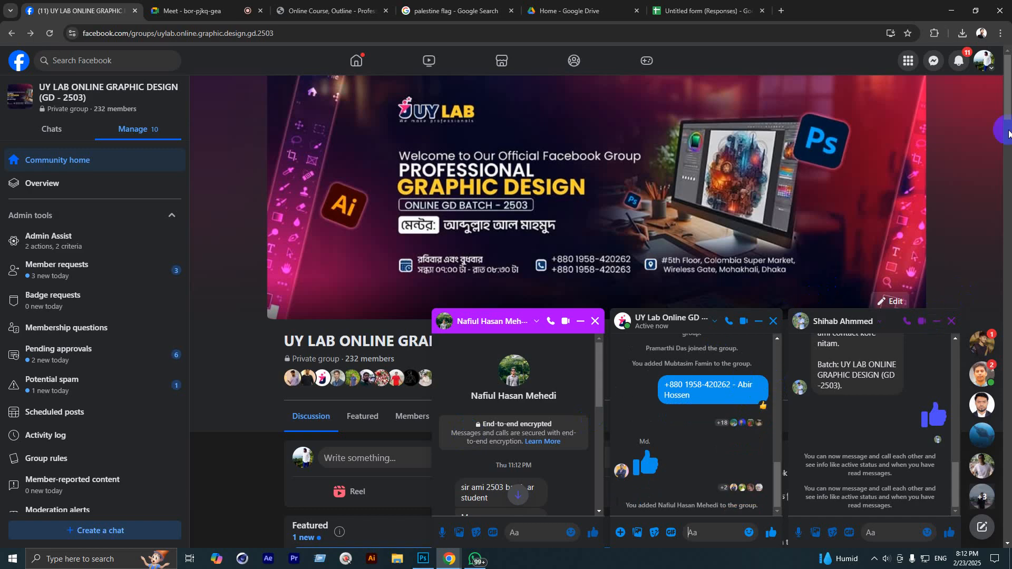
Step: Close the Chats list and two of the open chat windows
left_click(934, 62)
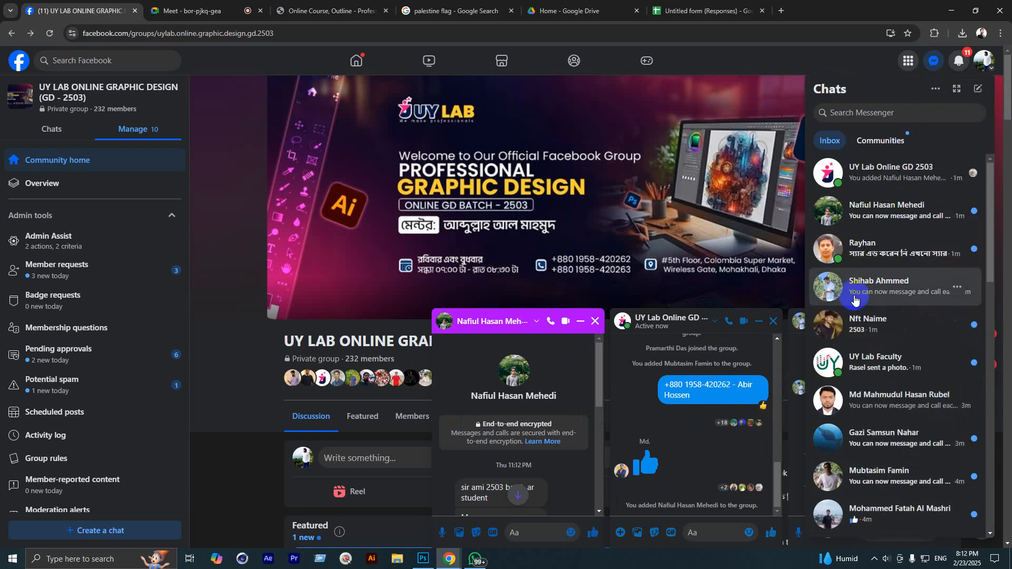
left_click(360, 437)
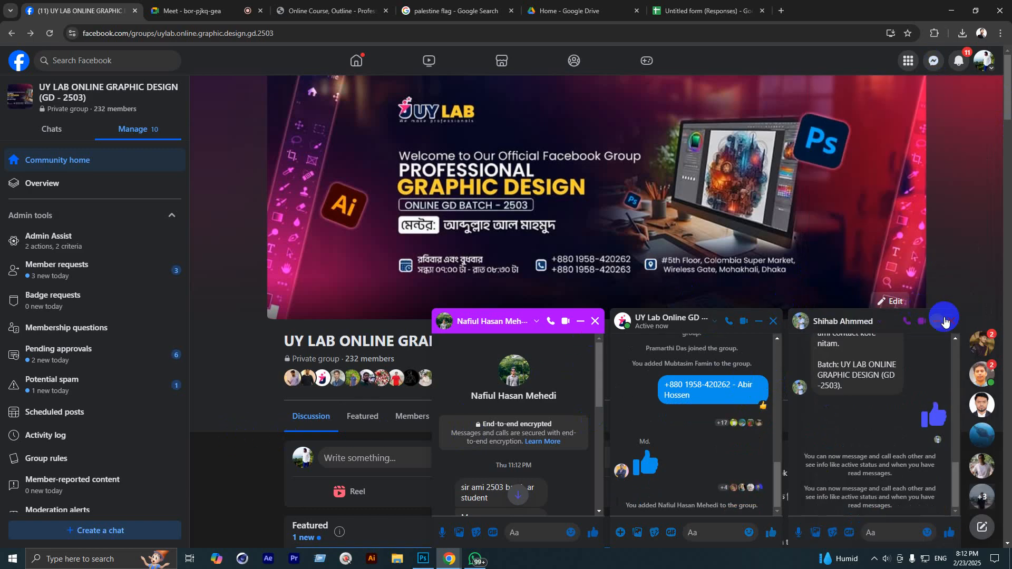
left_click(948, 321)
left_click(948, 322)
Step: Close the three open Messenger chat windows on the Facebook group page
left_click(947, 322)
left_click(947, 322)
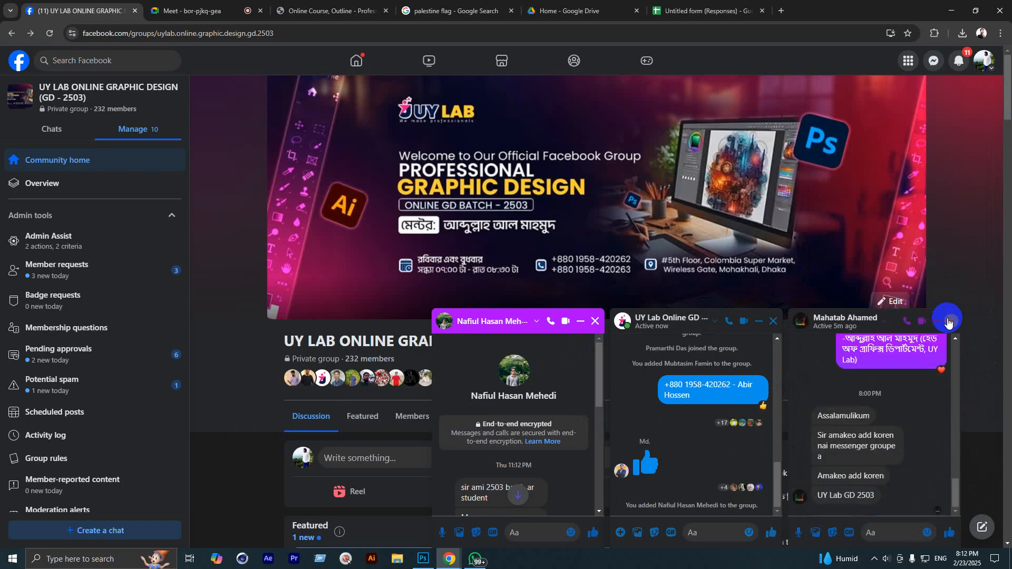
left_click(947, 321)
scroll(553, 343, "down", 2)
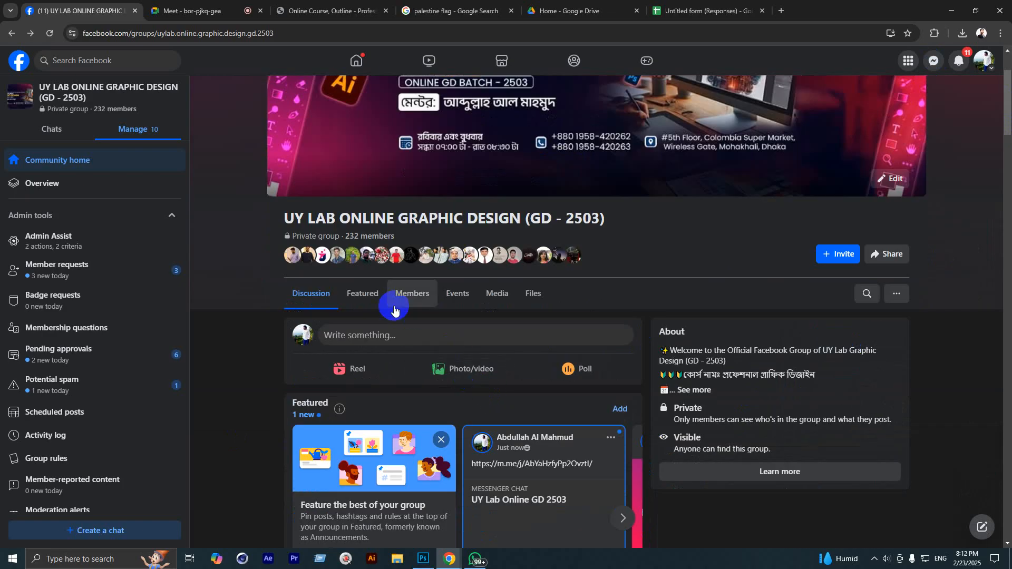
Step: Show the group's Featured posts, read through the announcements, and return to the top
left_click(367, 301)
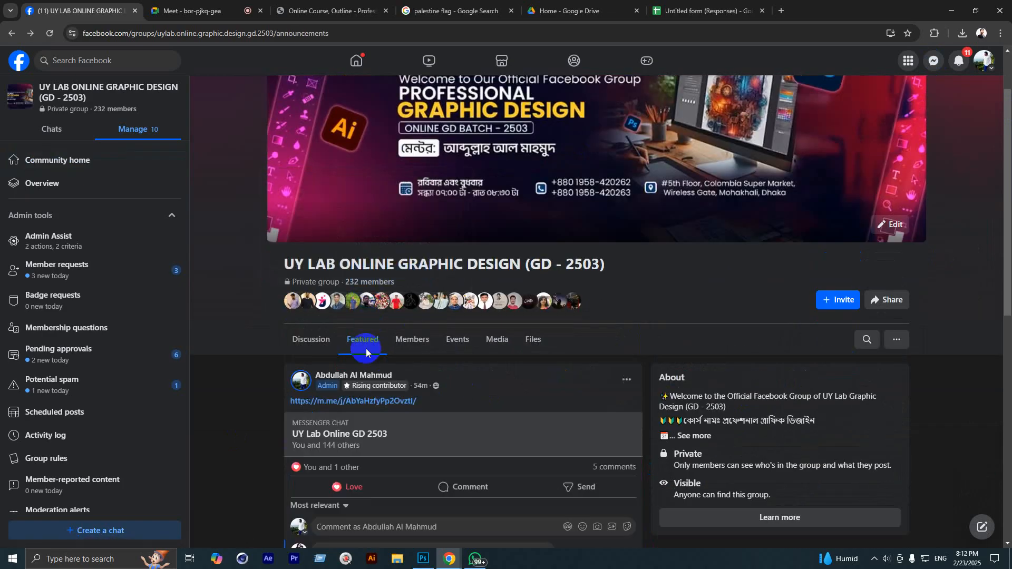
scroll(380, 390, "down", 5)
scroll(364, 368, "down", 10)
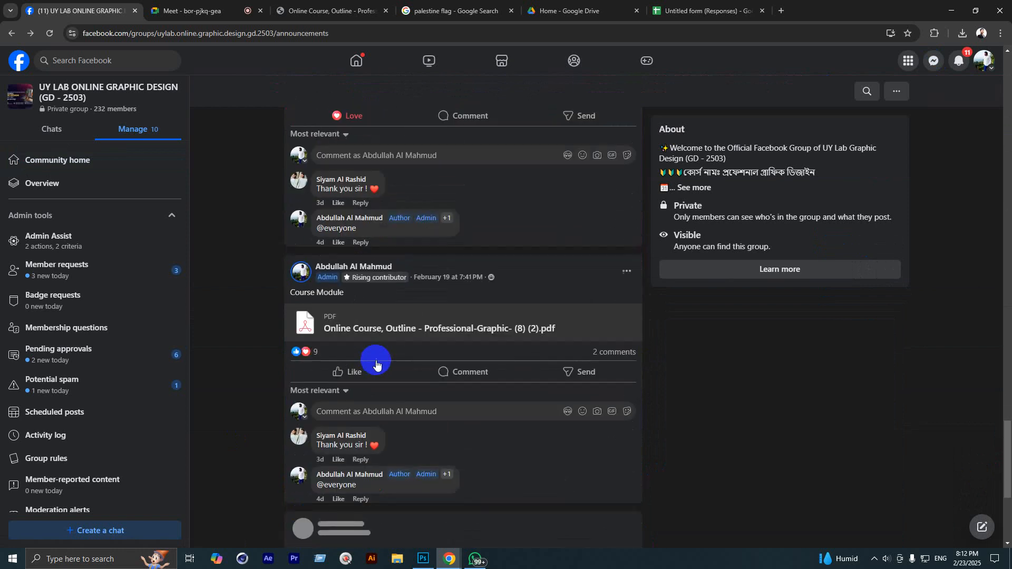
scroll(379, 364, "down", 10)
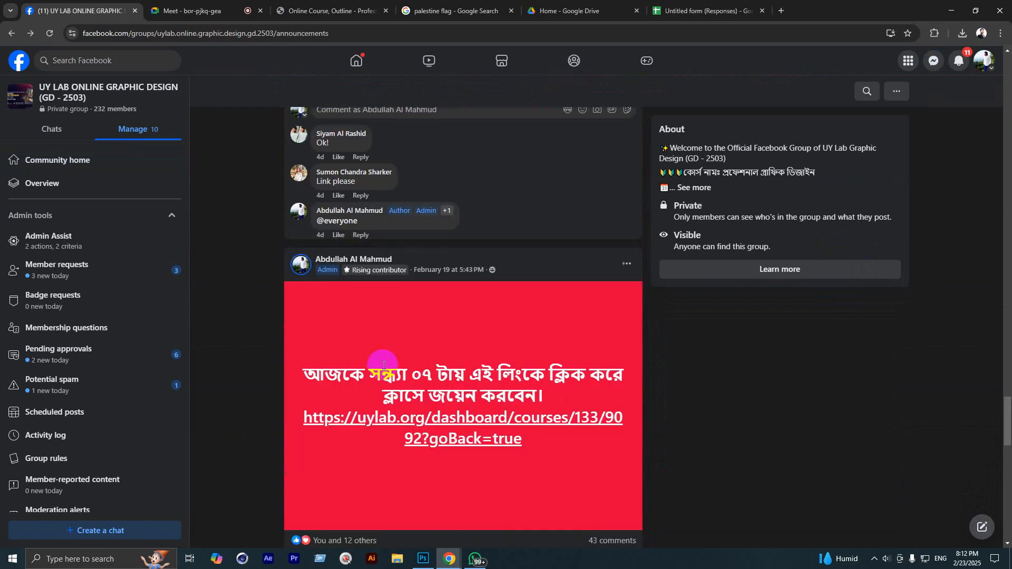
scroll(385, 365, "down", 15)
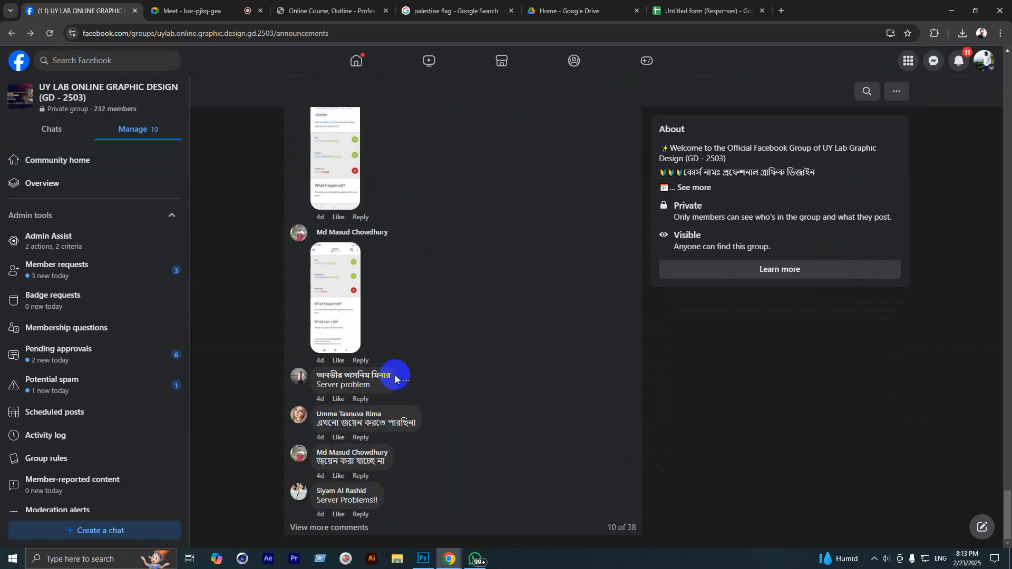
scroll(398, 381, "up", 17)
scroll(398, 380, "up", 15)
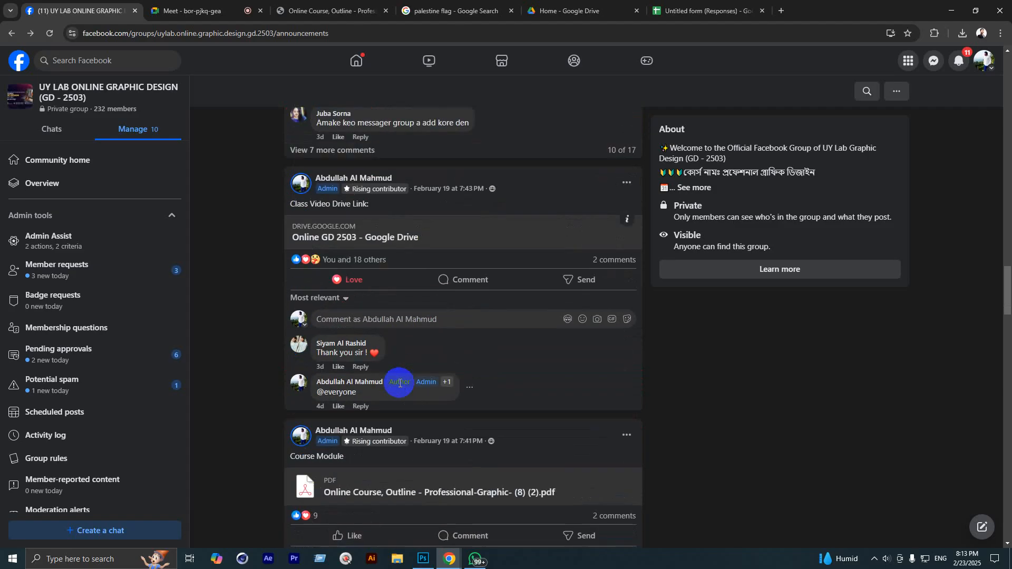
scroll(400, 382, "down", 4)
scroll(400, 383, "up", 4)
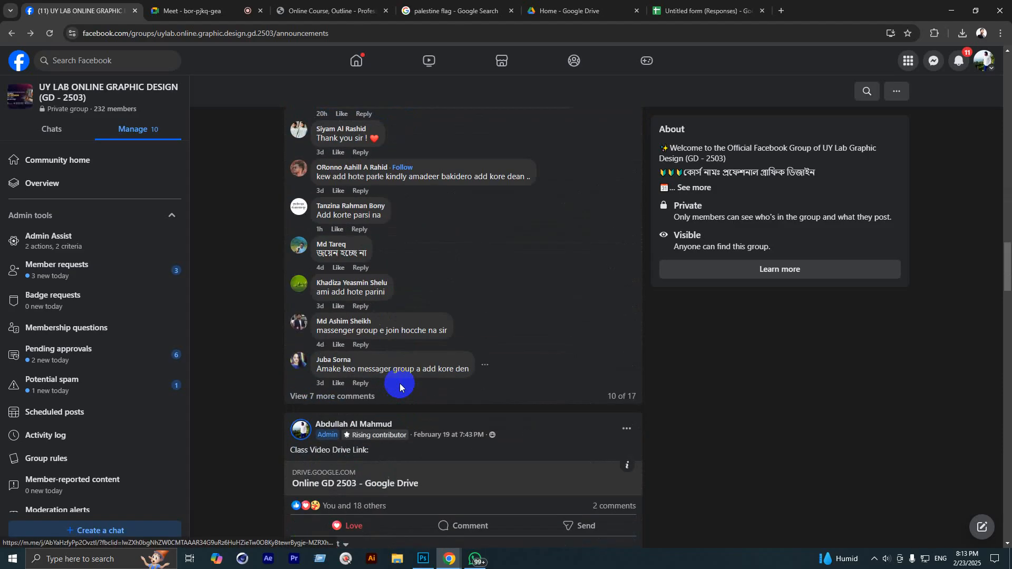
scroll(400, 382, "down", 5)
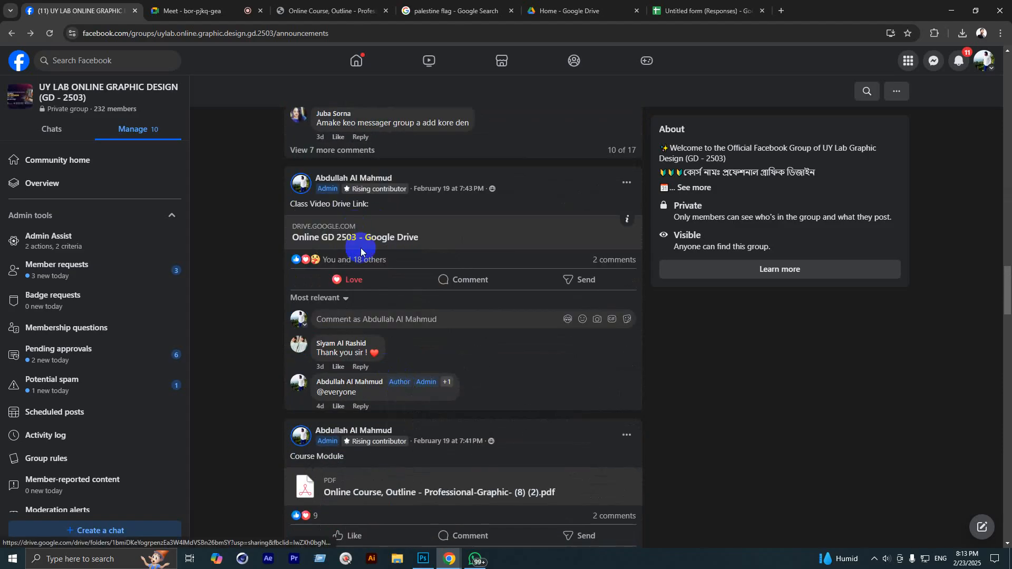
scroll(384, 316, "up", 5)
scroll(393, 471, "up", 10)
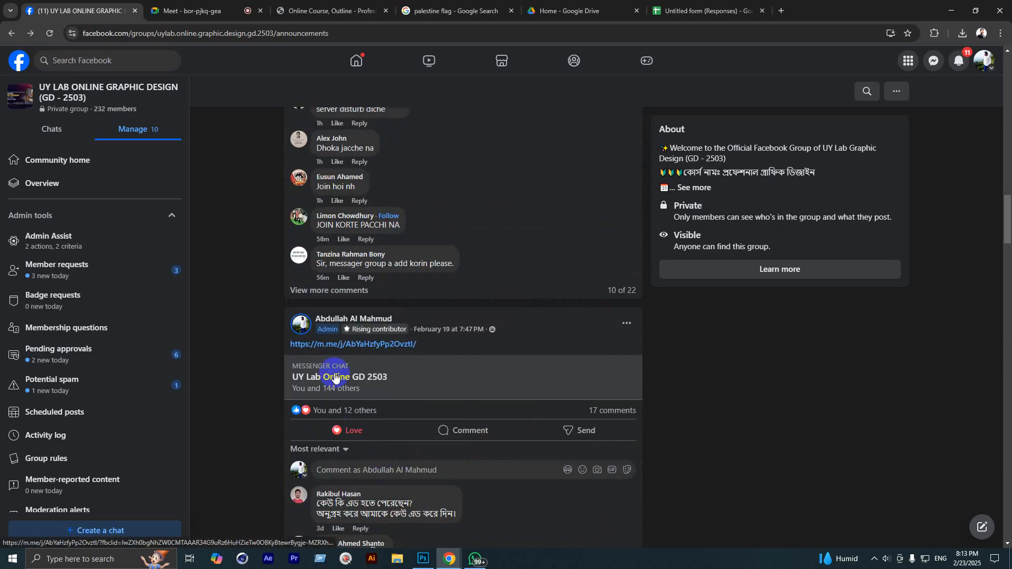
scroll(338, 380, "up", 20)
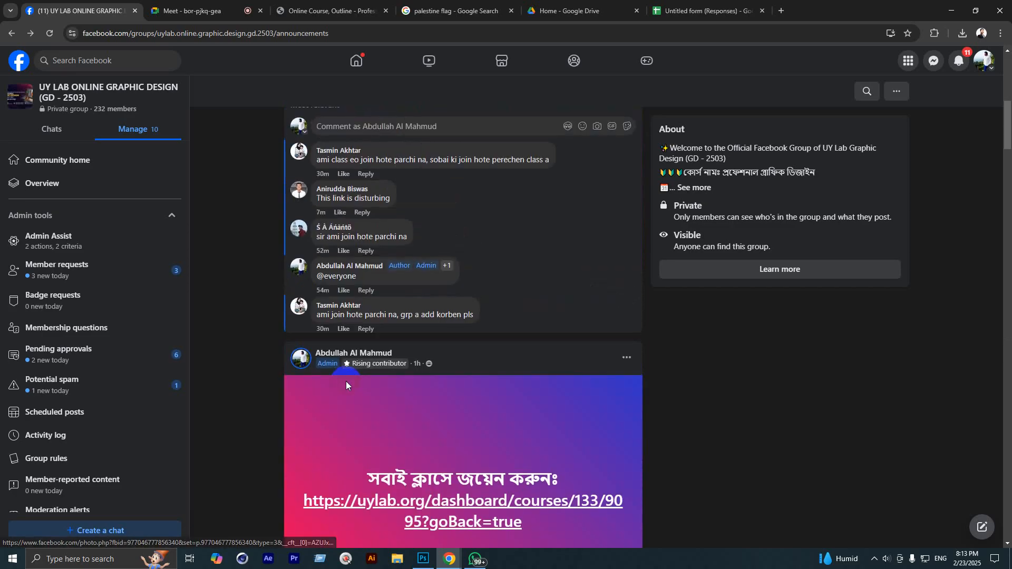
scroll(347, 387, "up", 3)
scroll(350, 343, "down", 15)
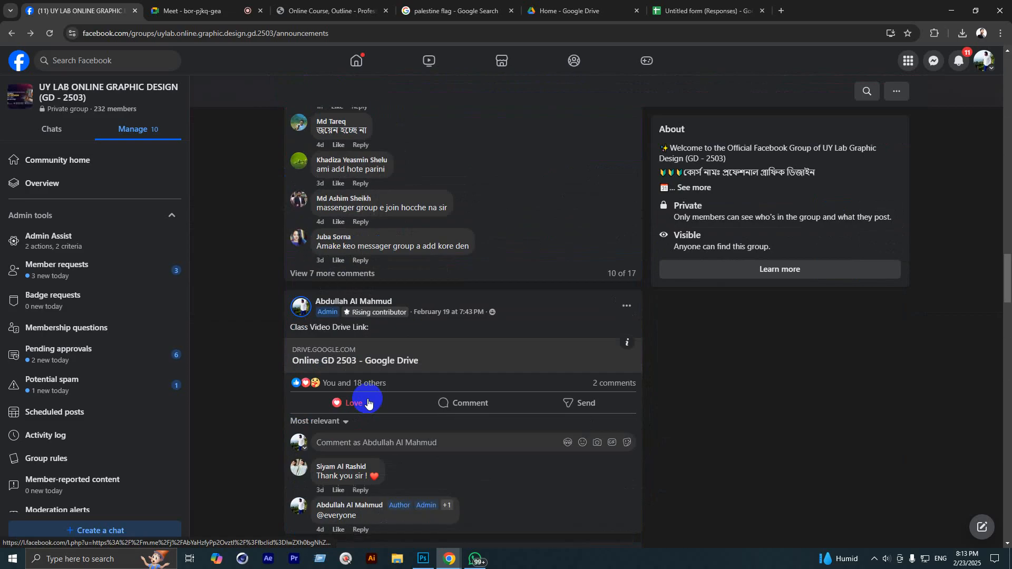
scroll(375, 413, "down", 10)
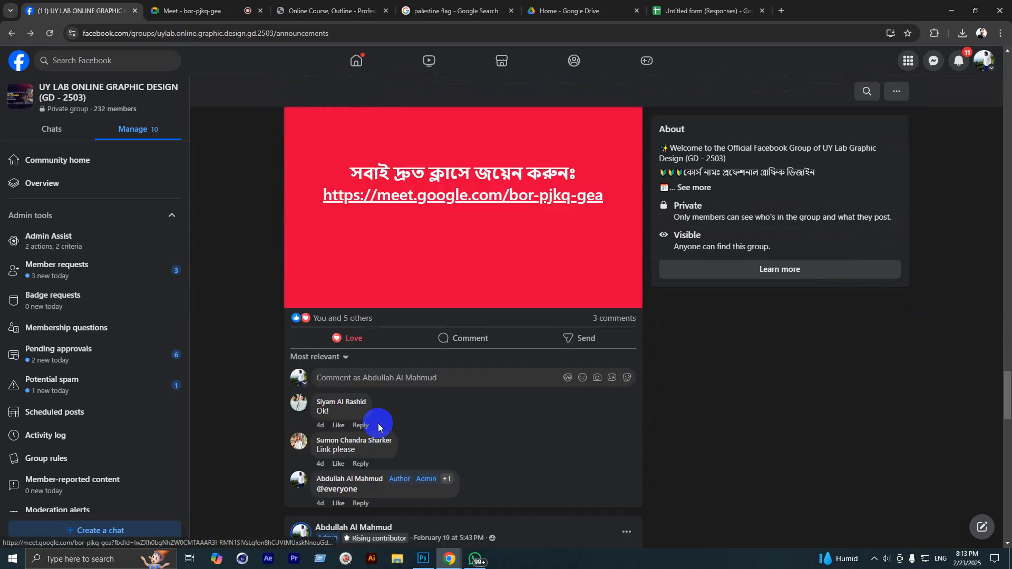
scroll(379, 429, "down", 10)
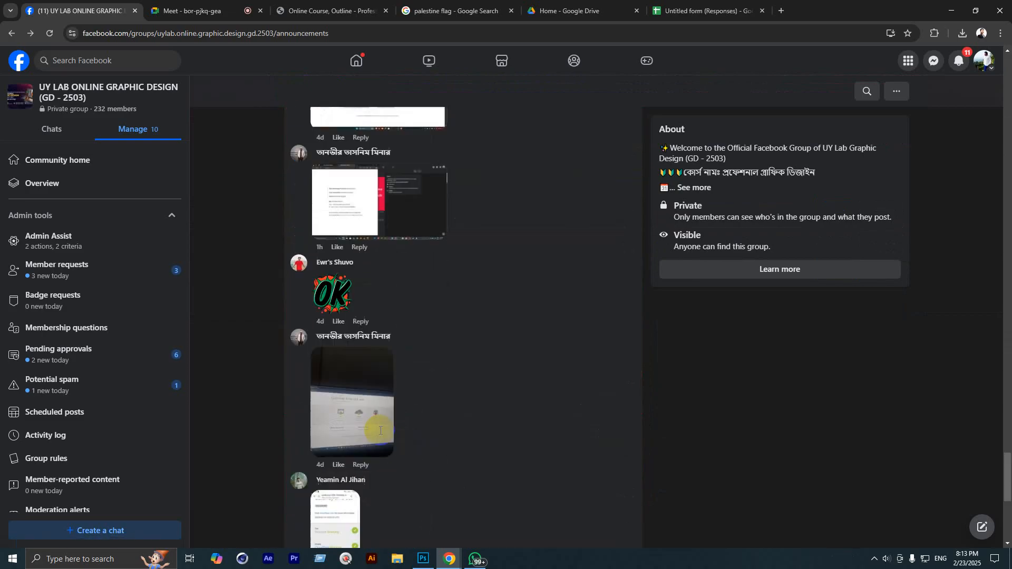
left_click_drag(1008, 293, 1004, 79)
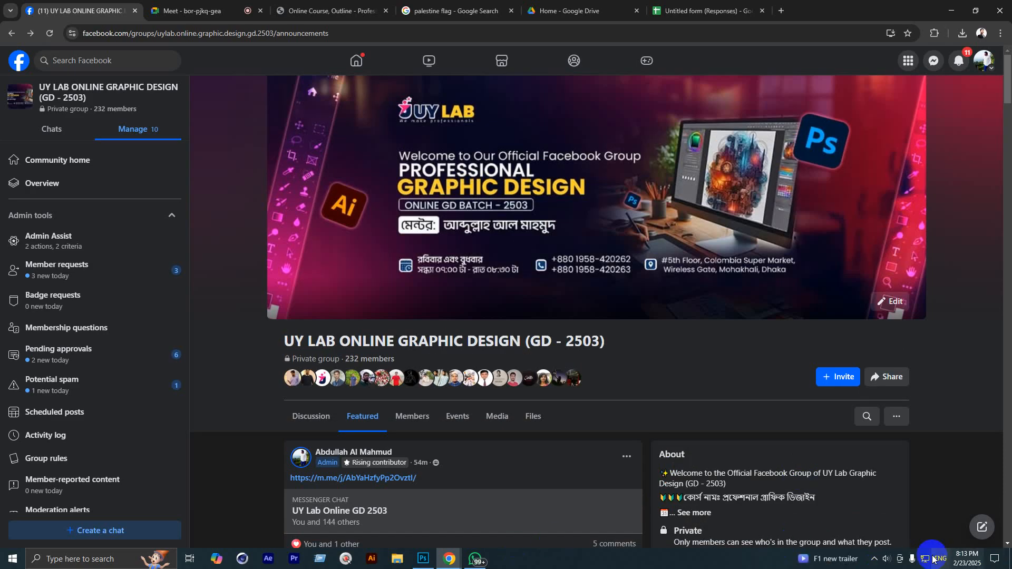
Step: Go back to the group's Discussion feed, and switch a new tab to the second Google account
left_click(320, 423)
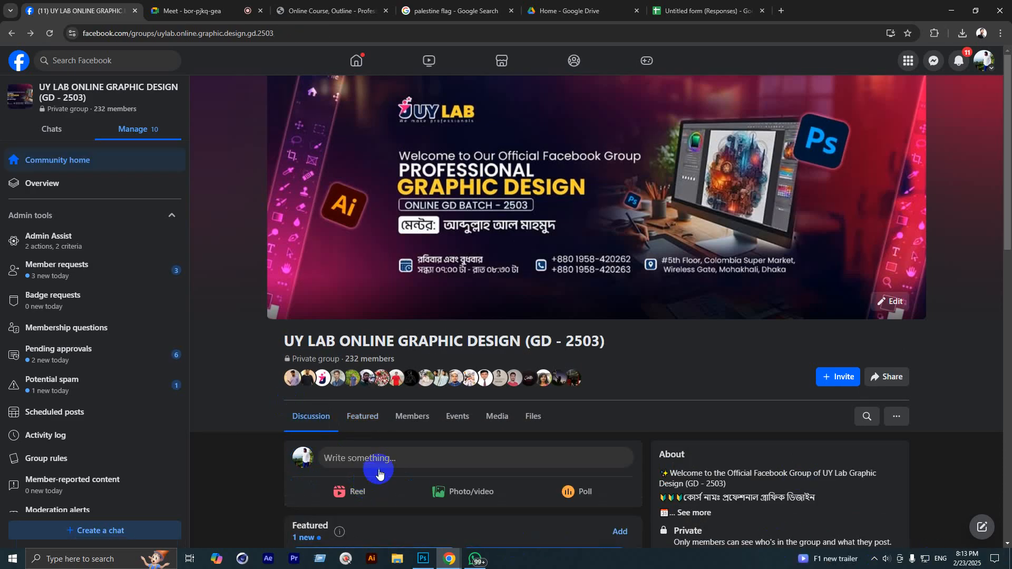
left_click(781, 10)
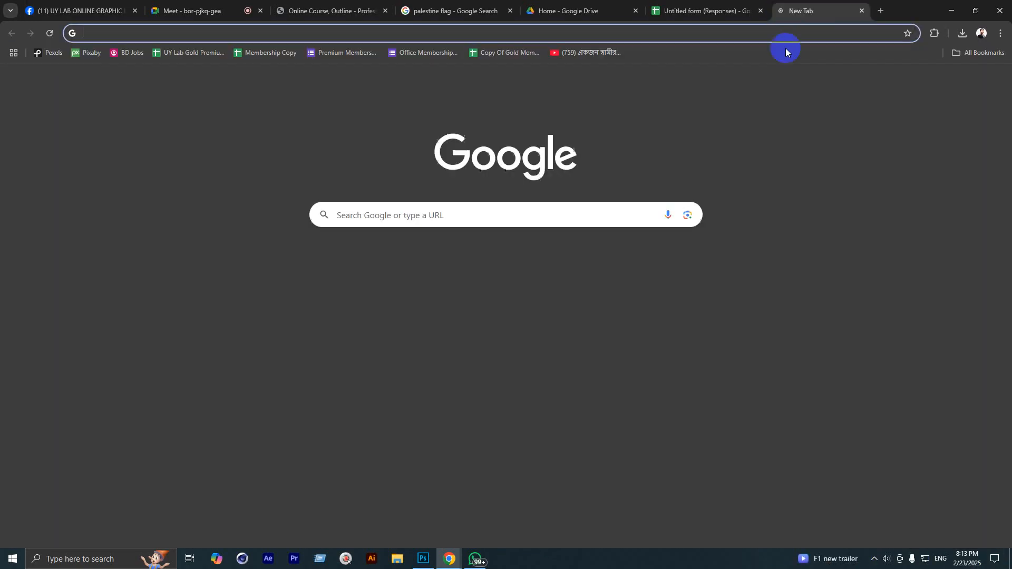
left_click(981, 93)
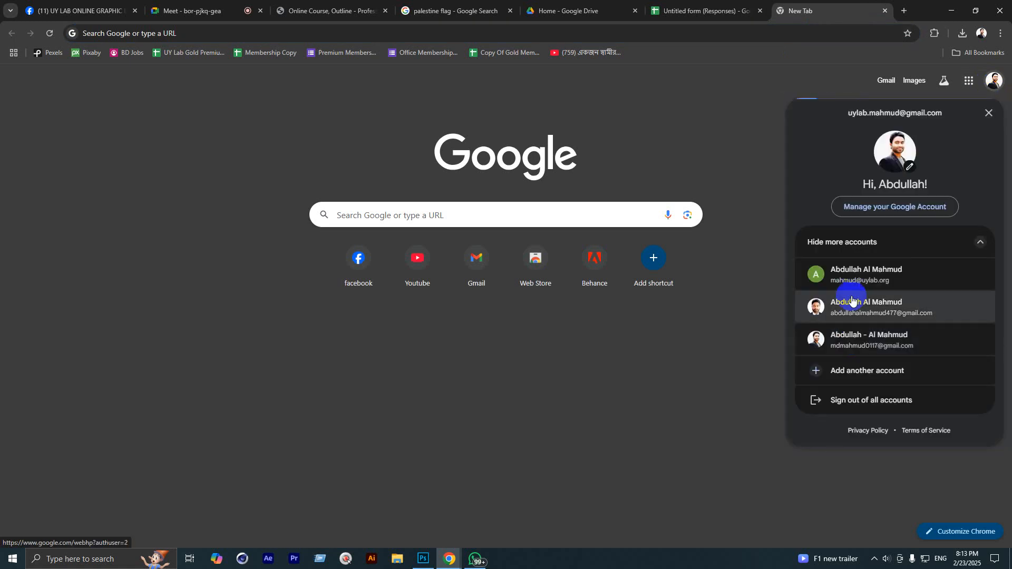
left_click(850, 272)
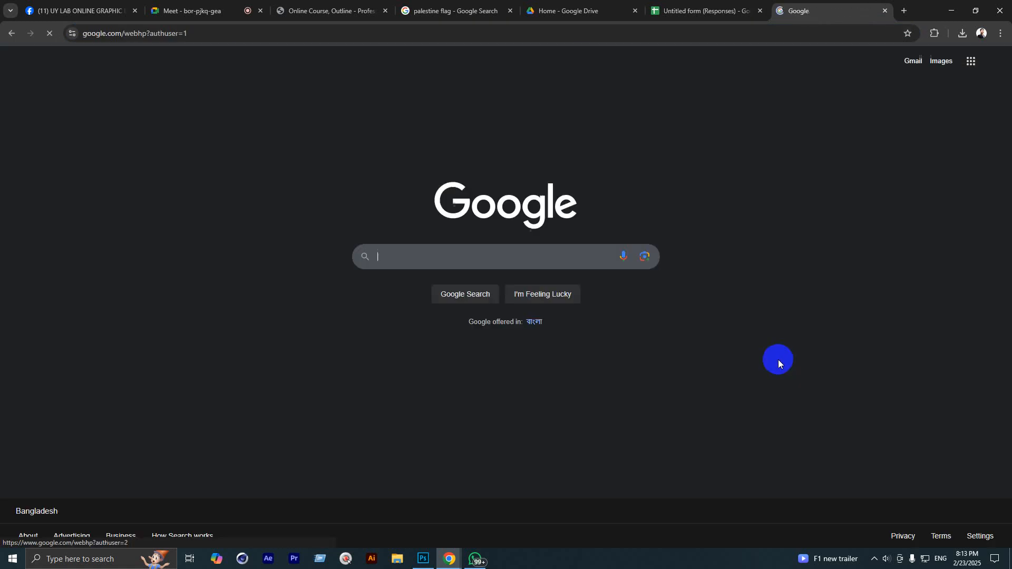
Step: Open Google Drive for the second account, then return to the Facebook group feed
left_click(969, 58)
left_click(850, 267)
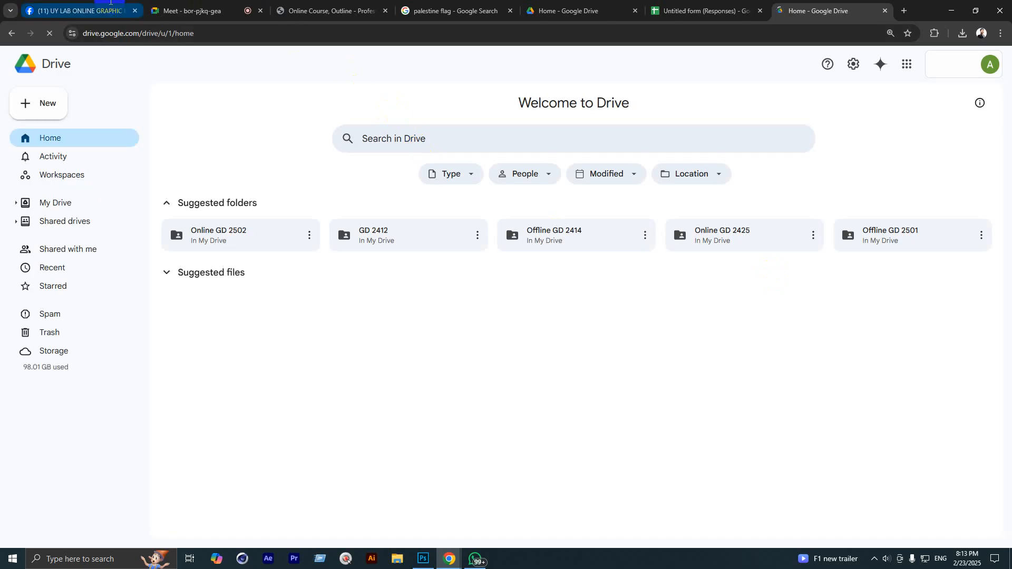
left_click(110, 2)
scroll(409, 375, "down", 15)
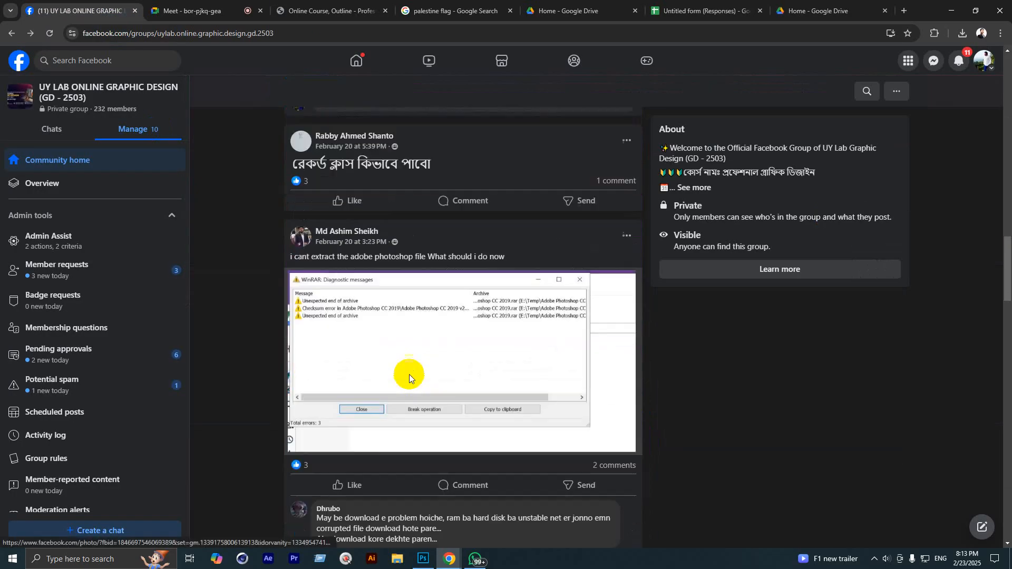
Step: Find the Software Download Link post and open its Graphics Software Adobe CC 2019 Drive folder
scroll(409, 375, "down", 12)
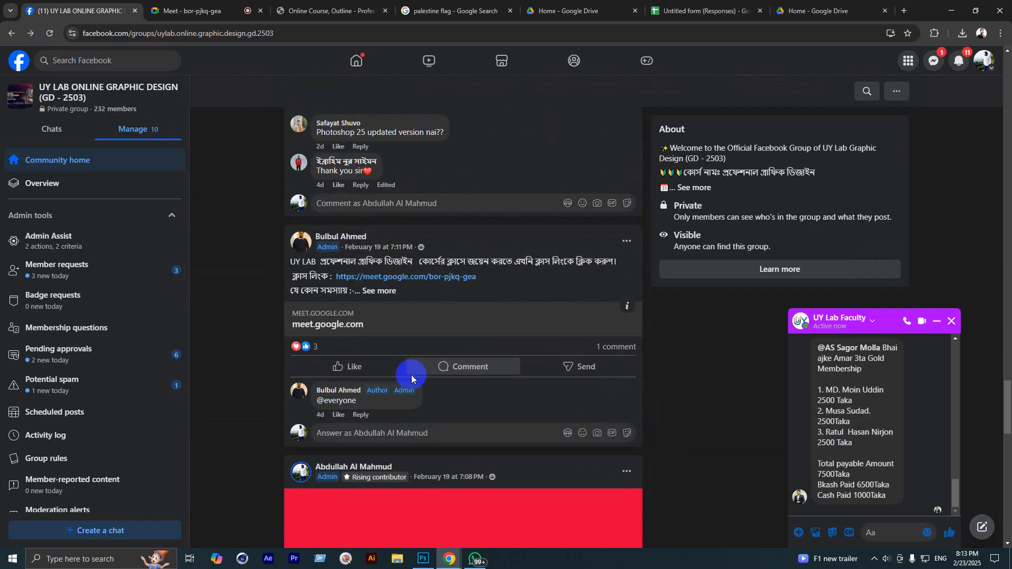
scroll(412, 377, "down", 5)
scroll(413, 392, "up", 10)
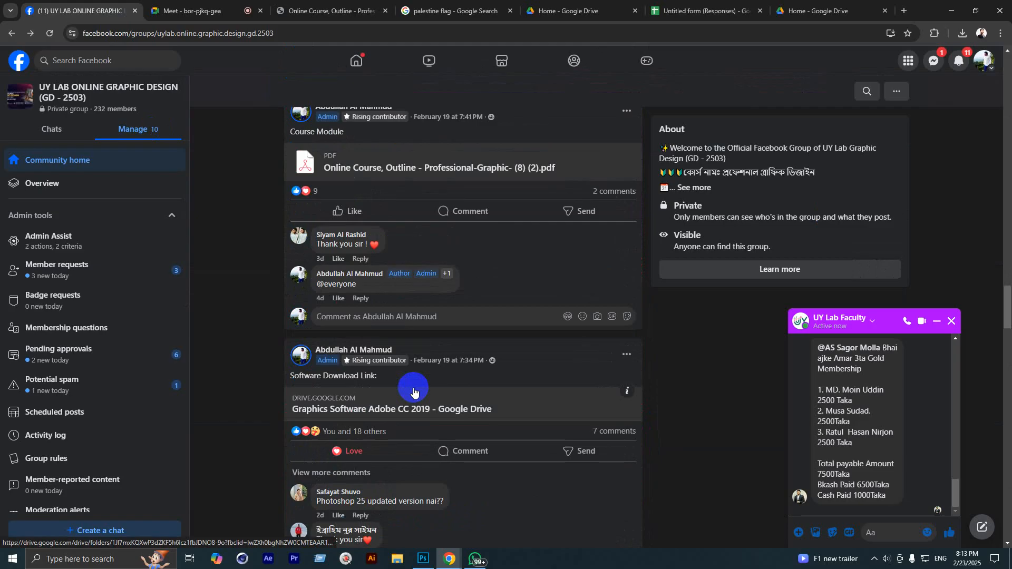
scroll(414, 391, "up", 3)
scroll(412, 395, "down", 5)
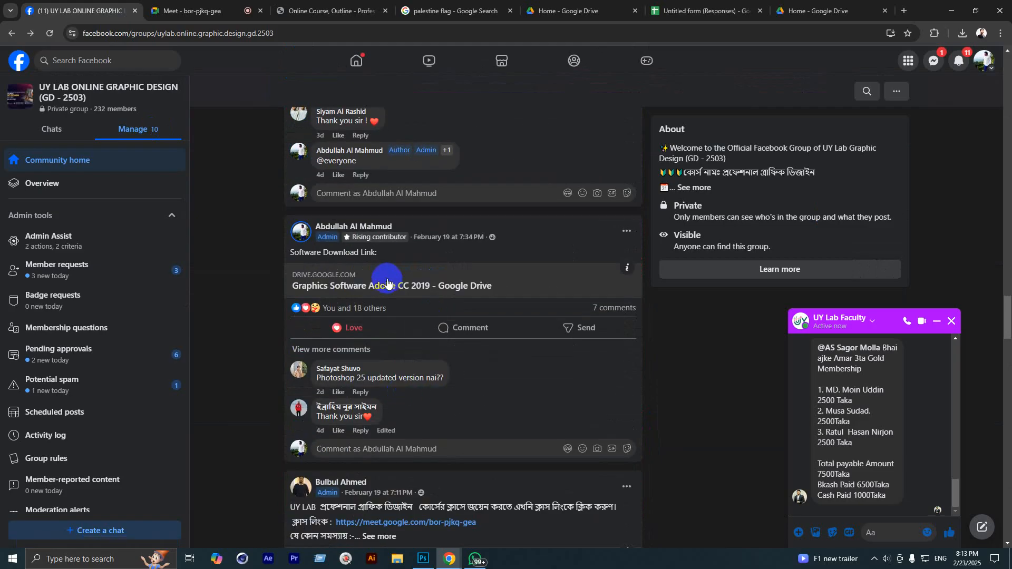
scroll(391, 295, "up", 15)
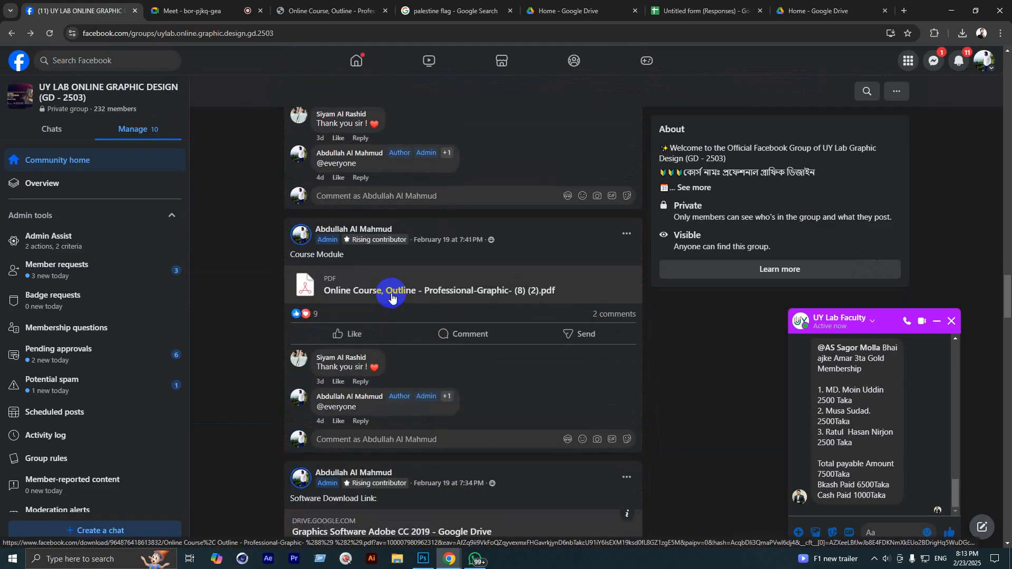
scroll(388, 322, "down", 15)
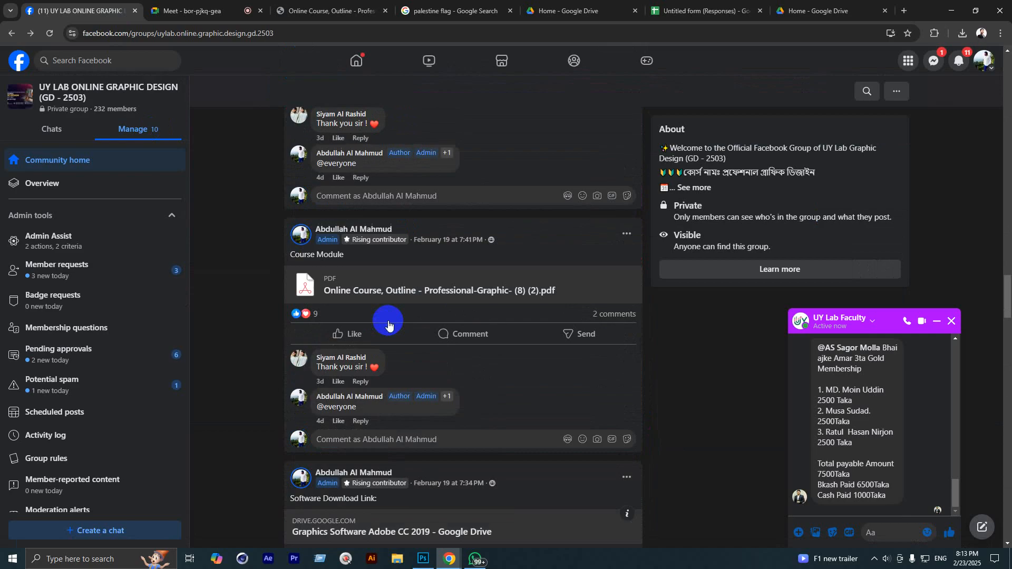
scroll(371, 368, "up", 4)
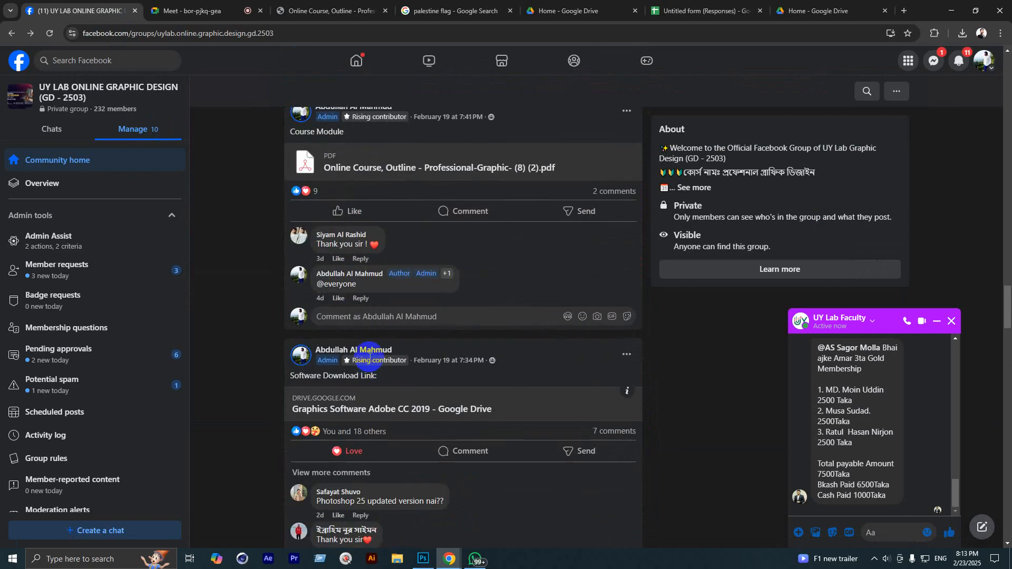
left_click(314, 388)
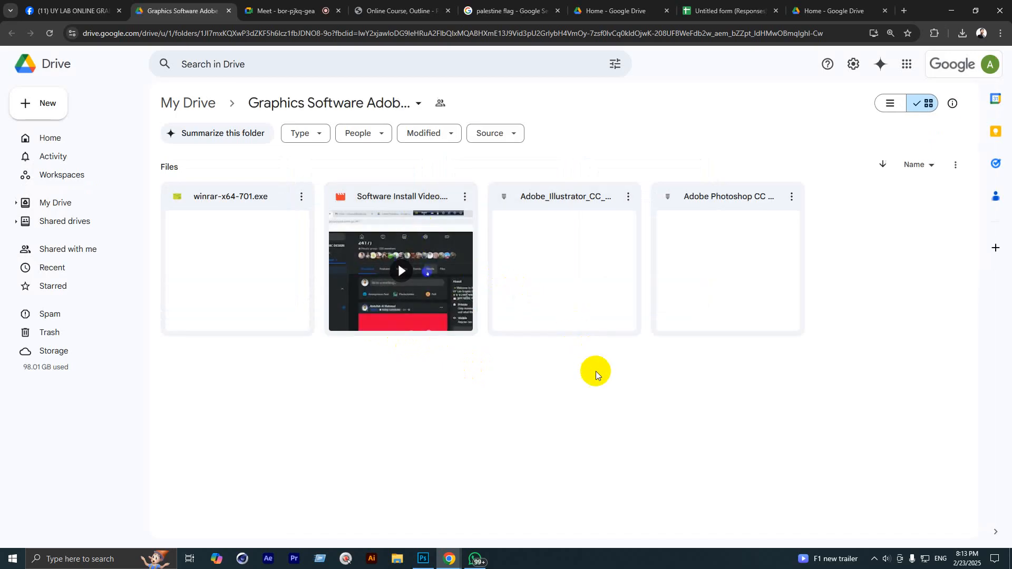
Step: Download the 1.7 GB Adobe Photoshop CC 2019 archive past the virus-scan warning, then return to Meet
left_click(774, 299)
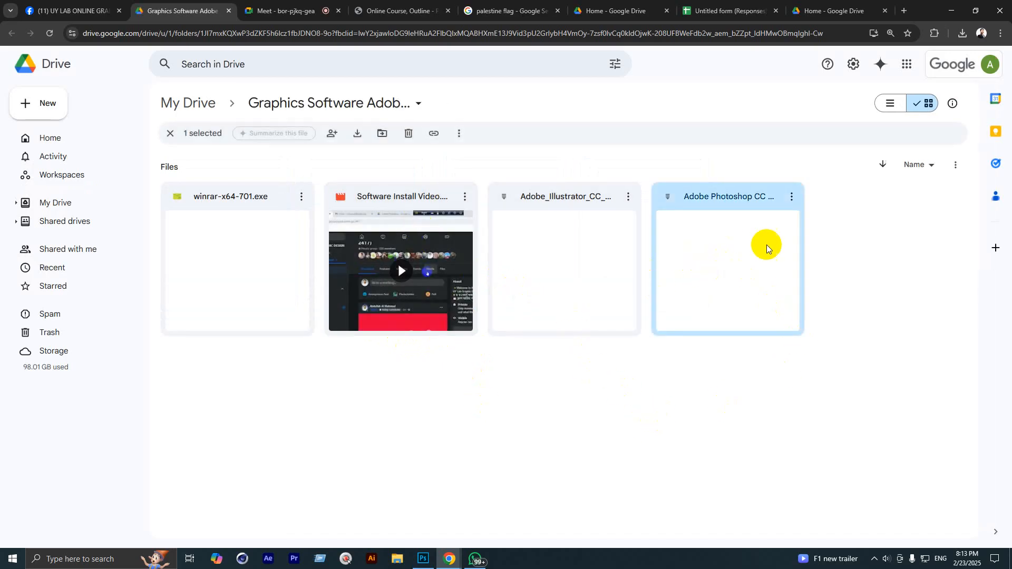
left_click(792, 198)
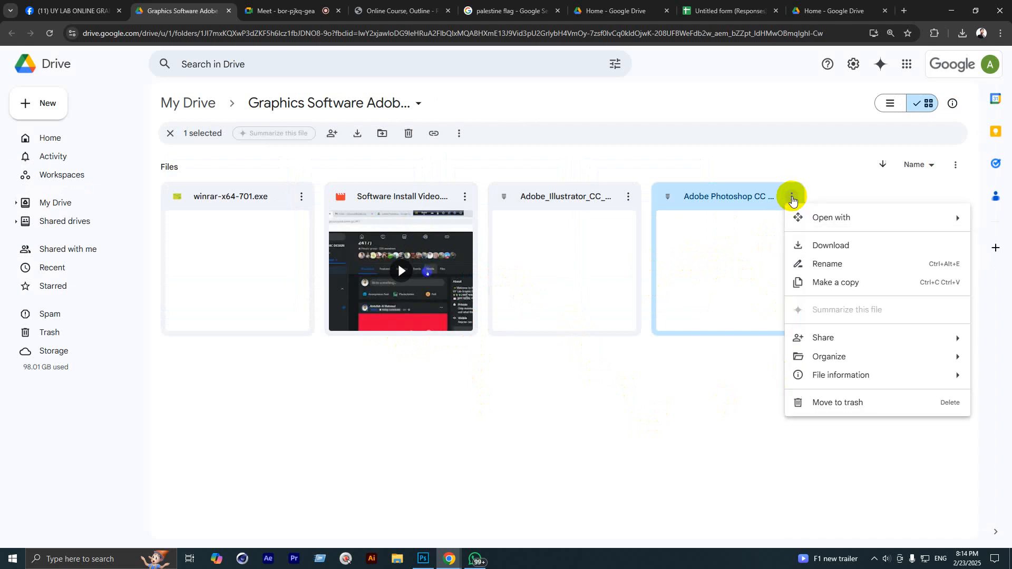
left_click(703, 234)
right_click(703, 234)
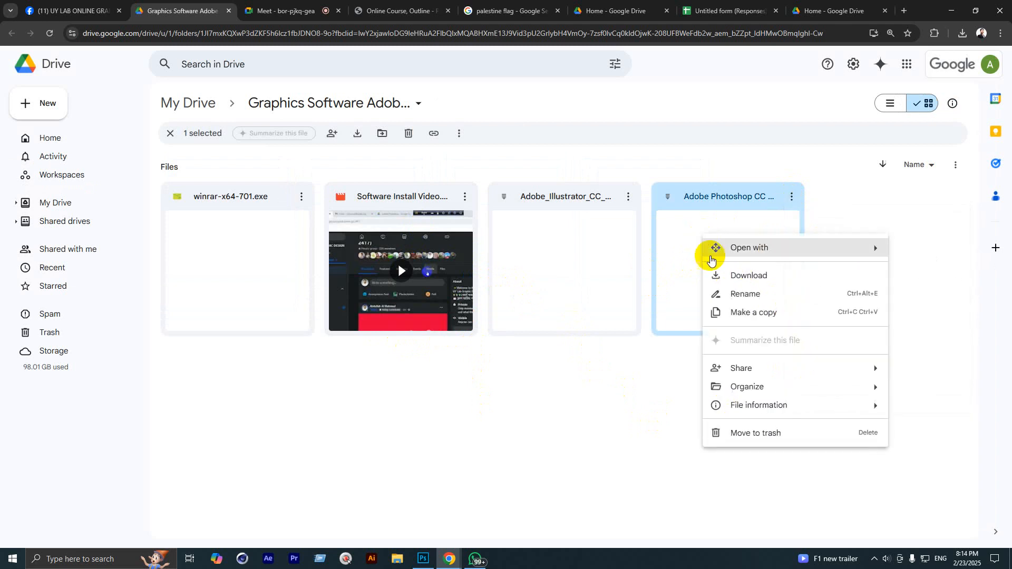
left_click(759, 276)
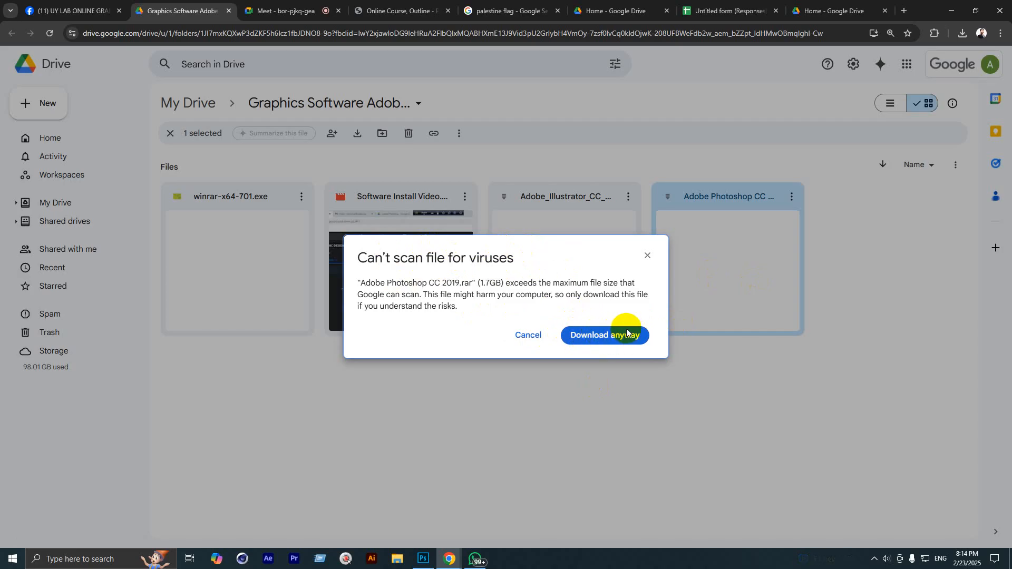
left_click(590, 335)
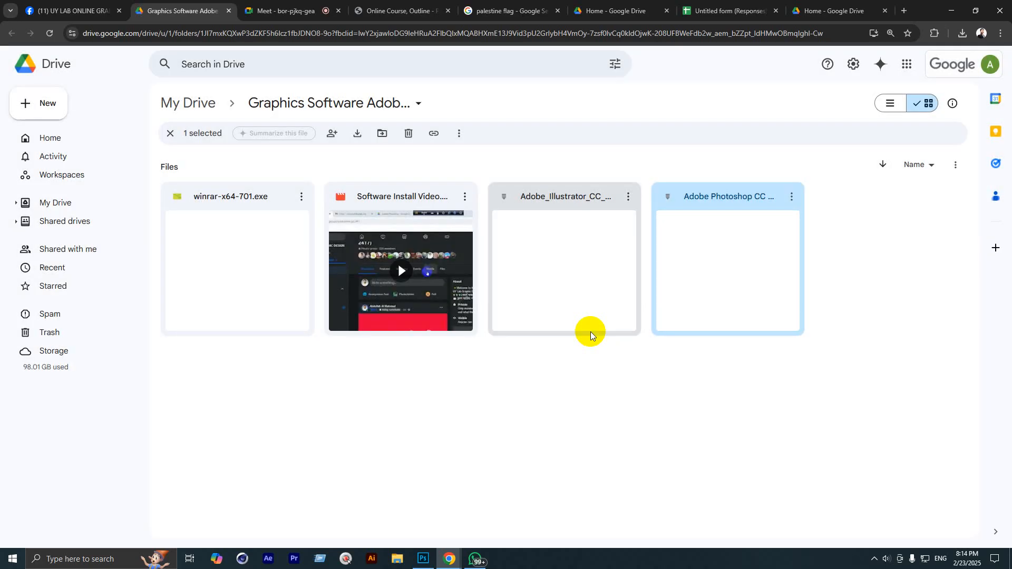
left_click(967, 34)
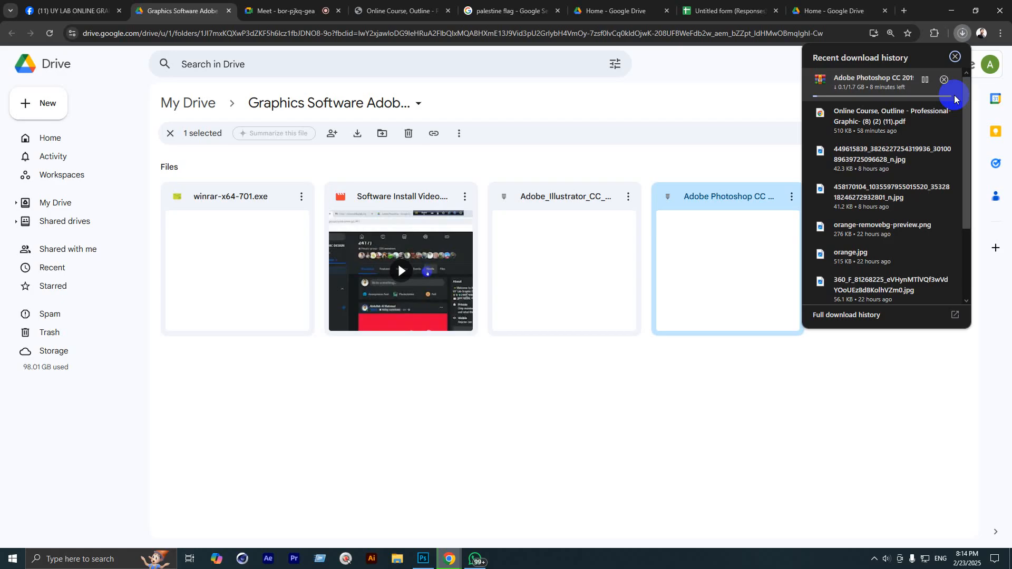
left_click(269, 10)
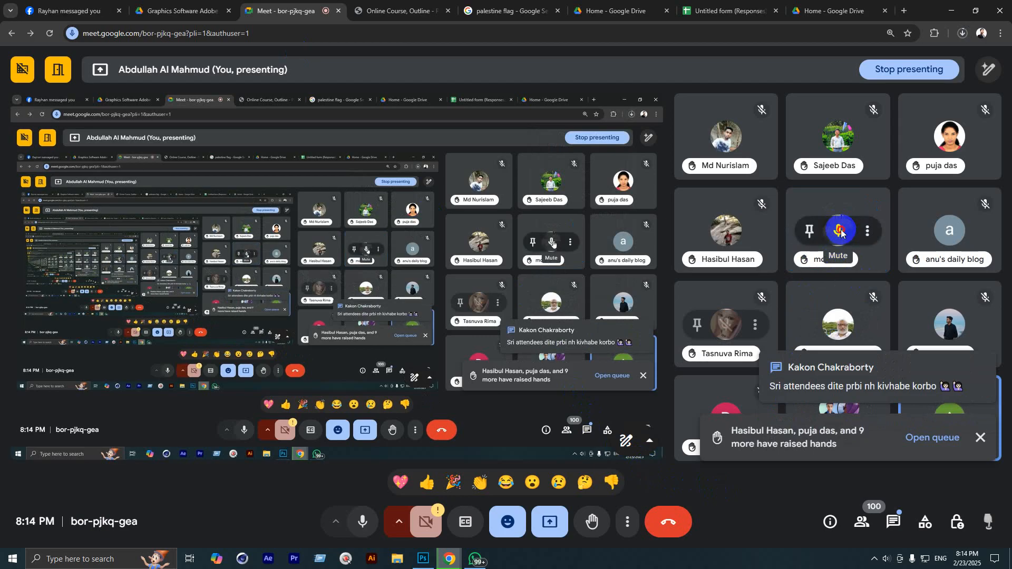
Step: Mute one participant's microphone for everyone, then switch to the Facebook group tab
left_click(841, 232)
left_click(596, 322)
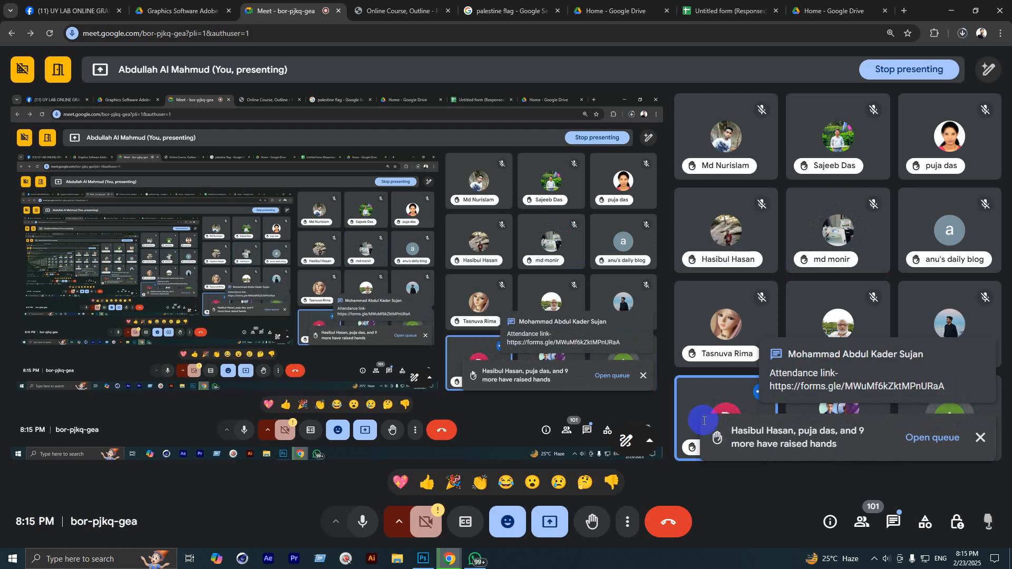
left_click(43, 6)
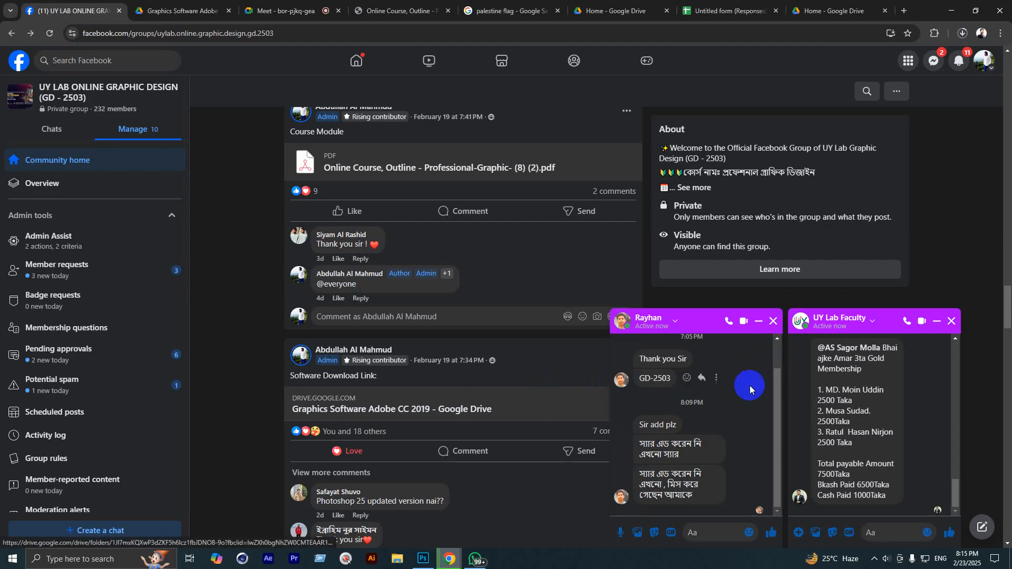
Step: Close the UY Lab Faculty and student chat windows and open the UY Lab Online GD 2503 group chat
scroll(696, 441, "up", 5)
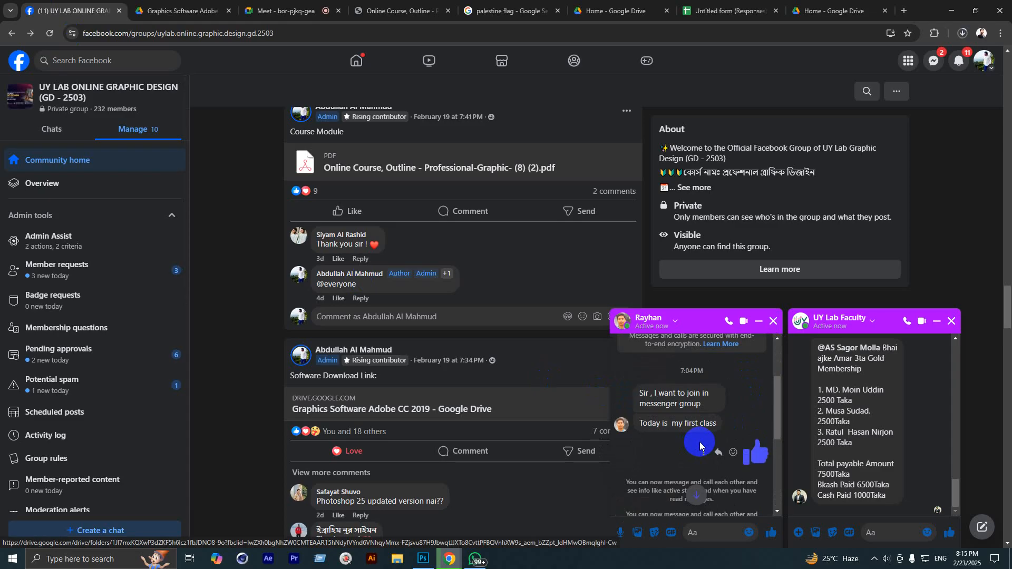
scroll(700, 442, "up", 3)
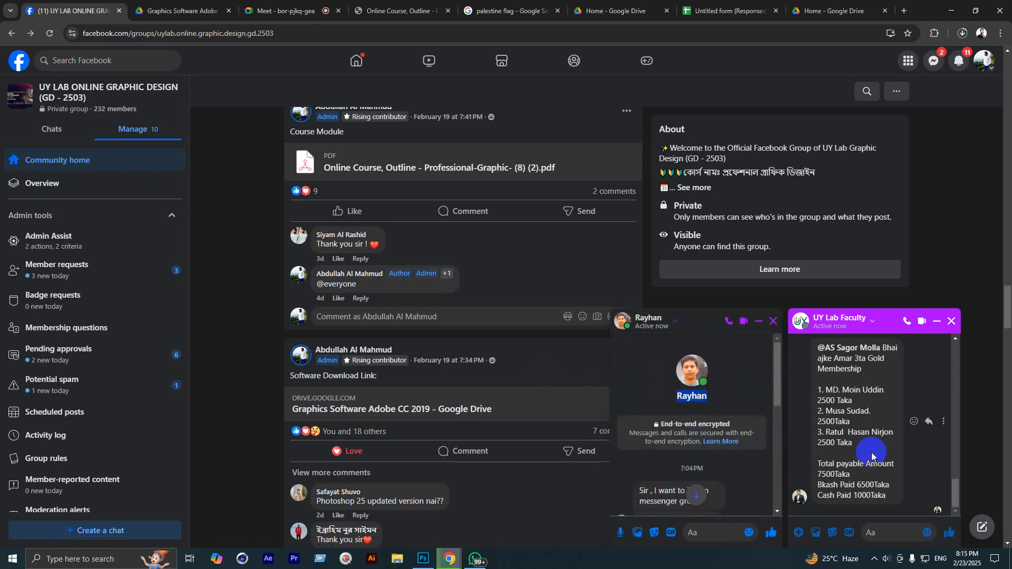
left_click(951, 322)
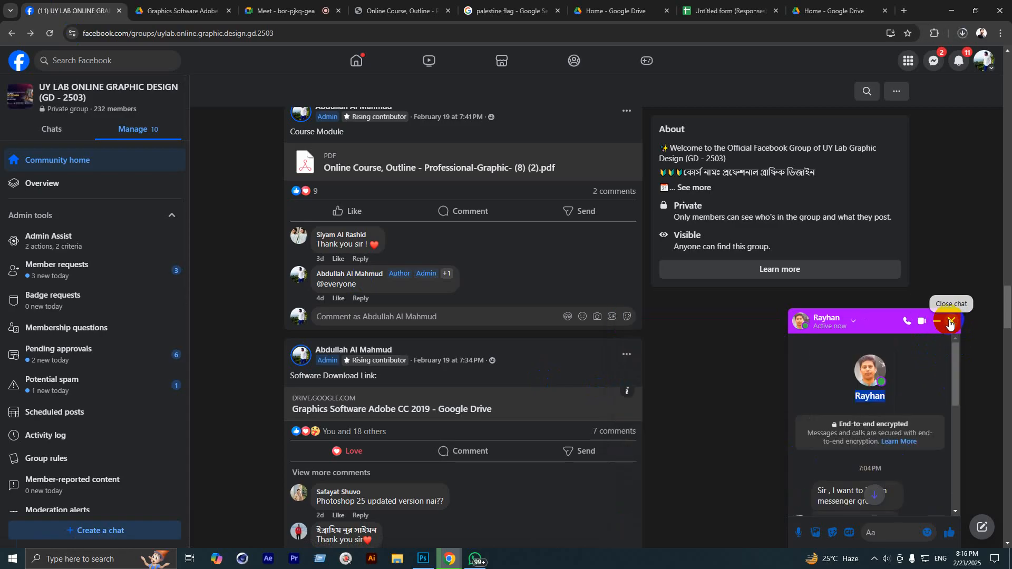
left_click(951, 322)
left_click(934, 64)
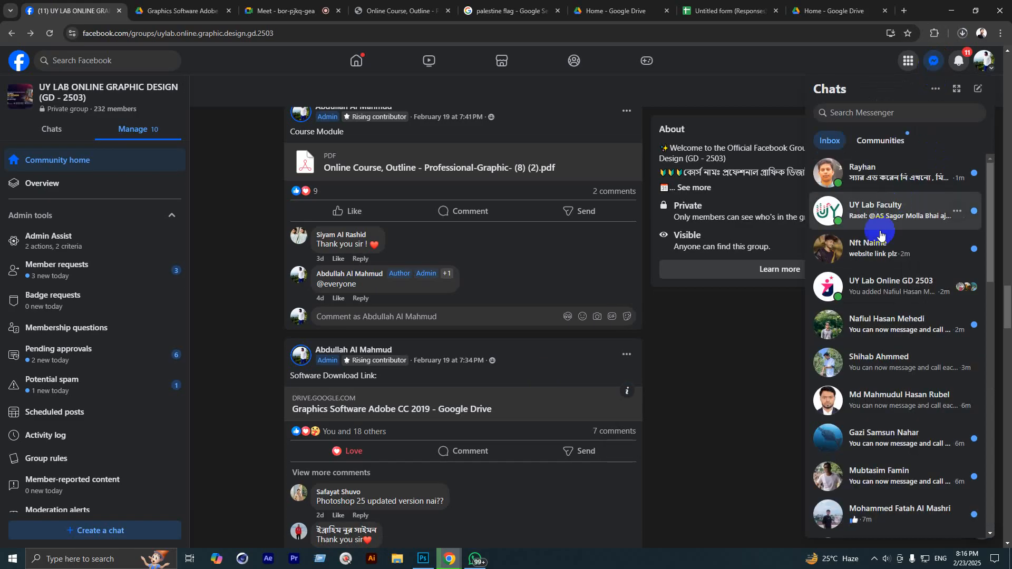
left_click(891, 279)
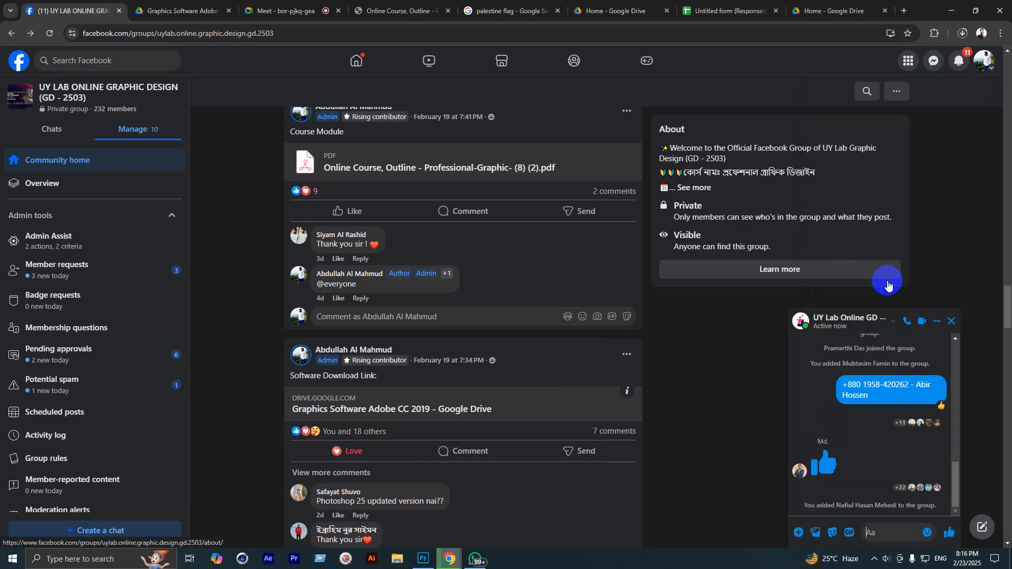
Step: Search for the requesting student by name and add them to the UY Lab Online GD 2503 chat
left_click(820, 321)
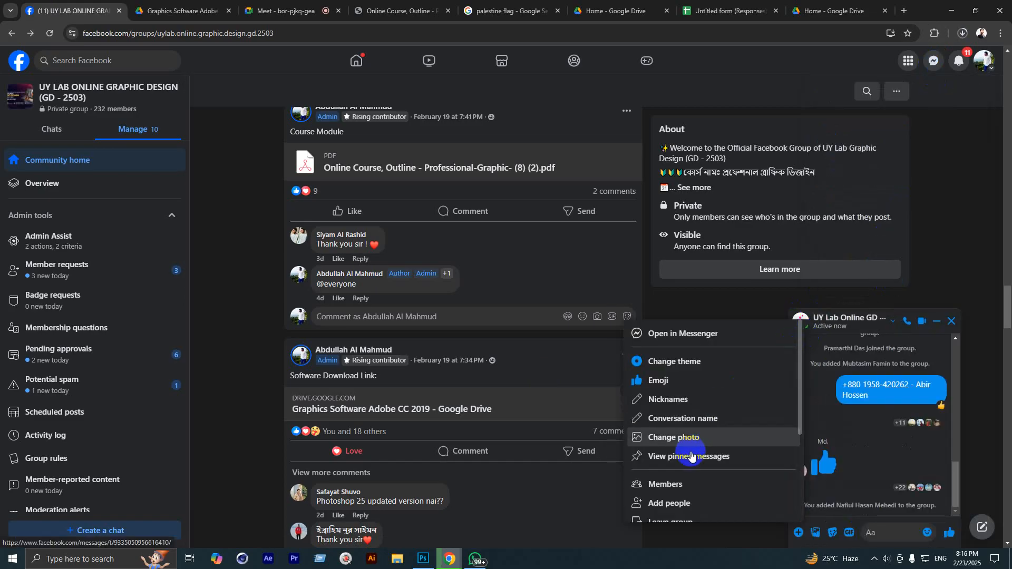
left_click(675, 503)
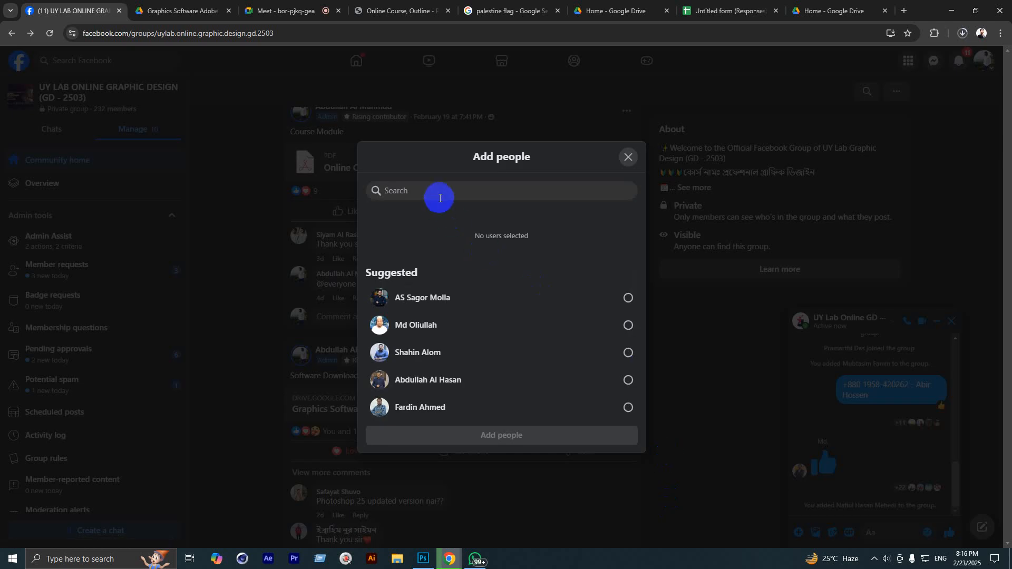
type("Rayhan")
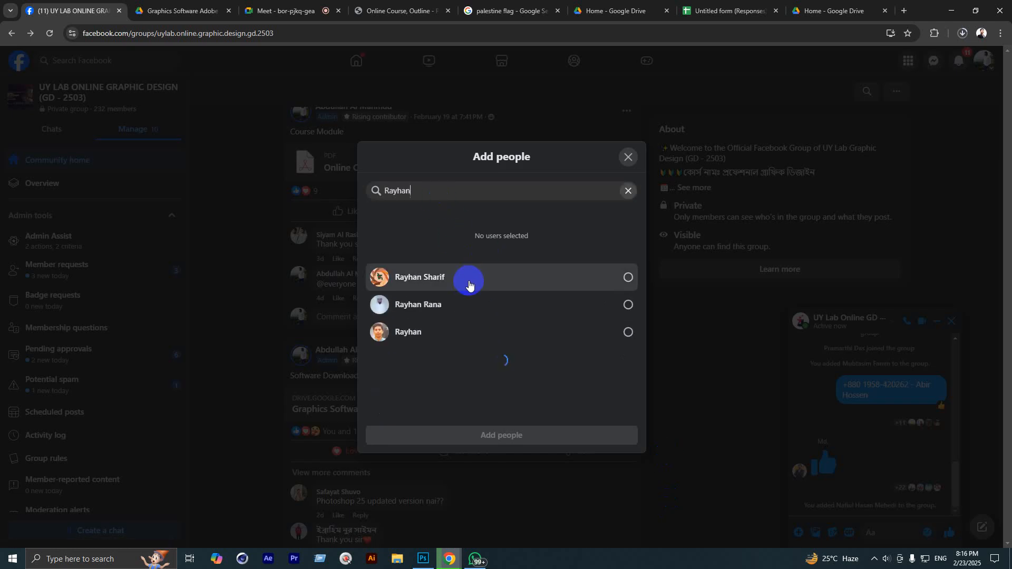
left_click(457, 336)
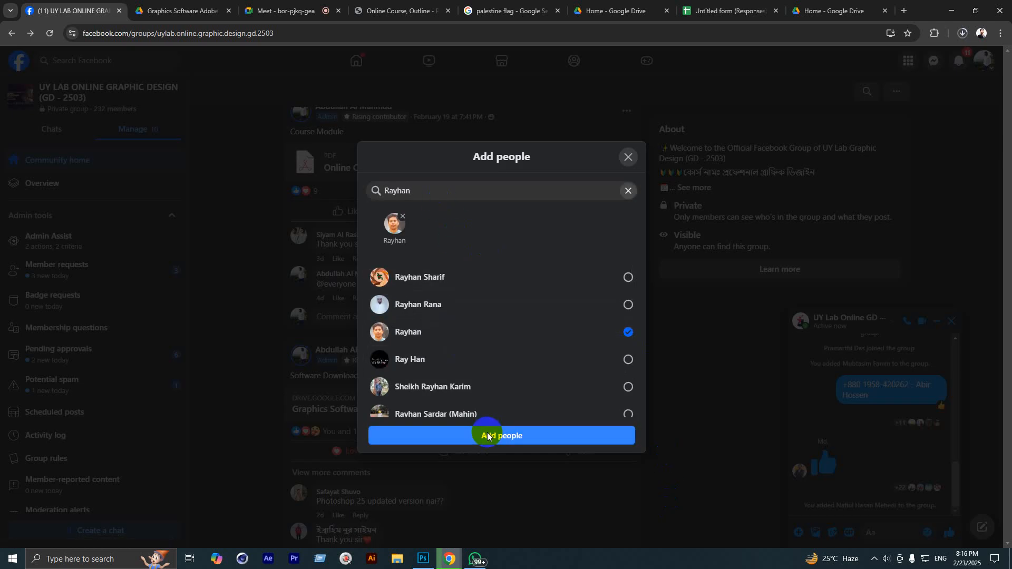
left_click(485, 436)
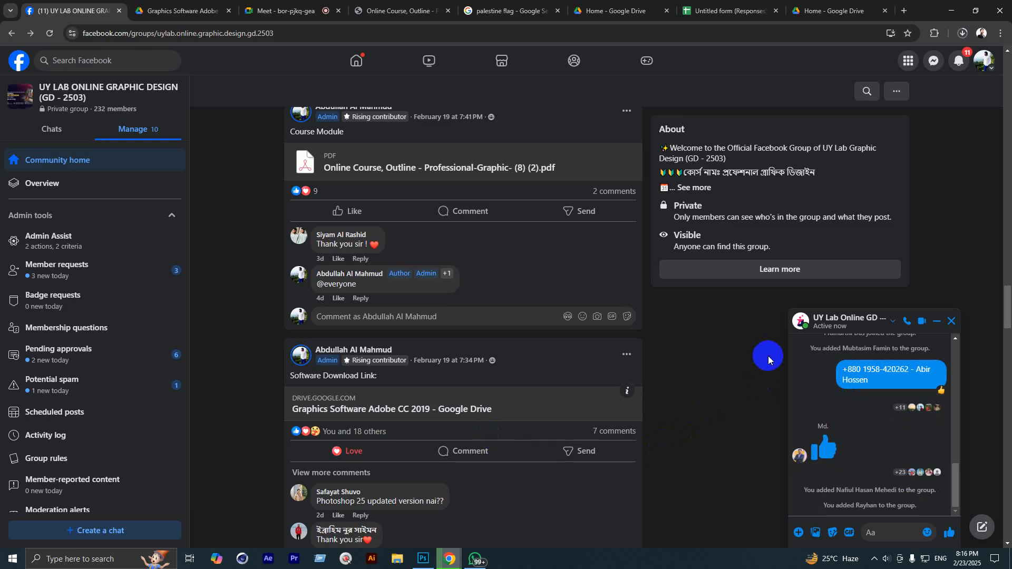
Step: Open the spam-filtered 'GD 2503' message request from Messenger's message requests
left_click(934, 60)
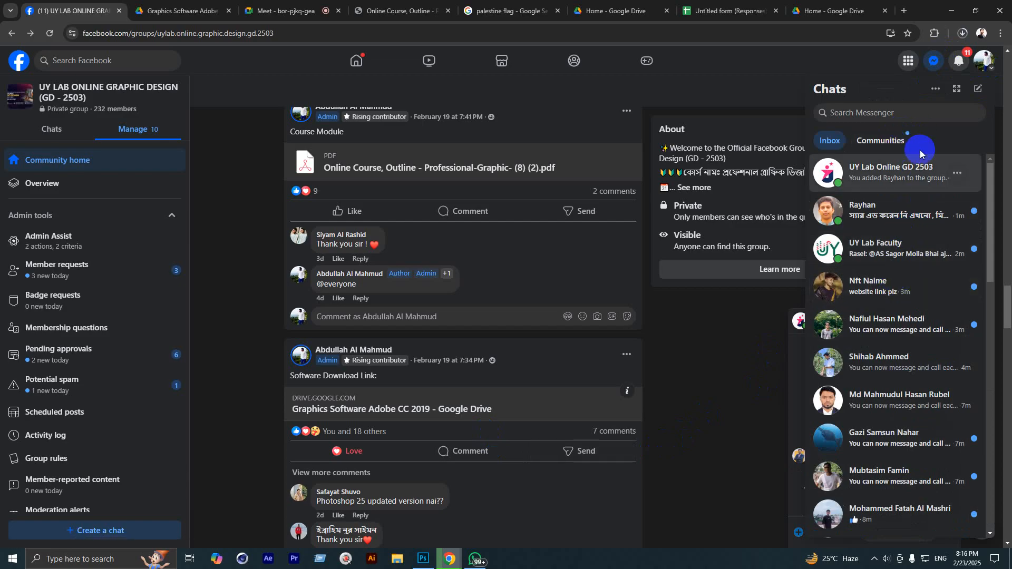
left_click(936, 88)
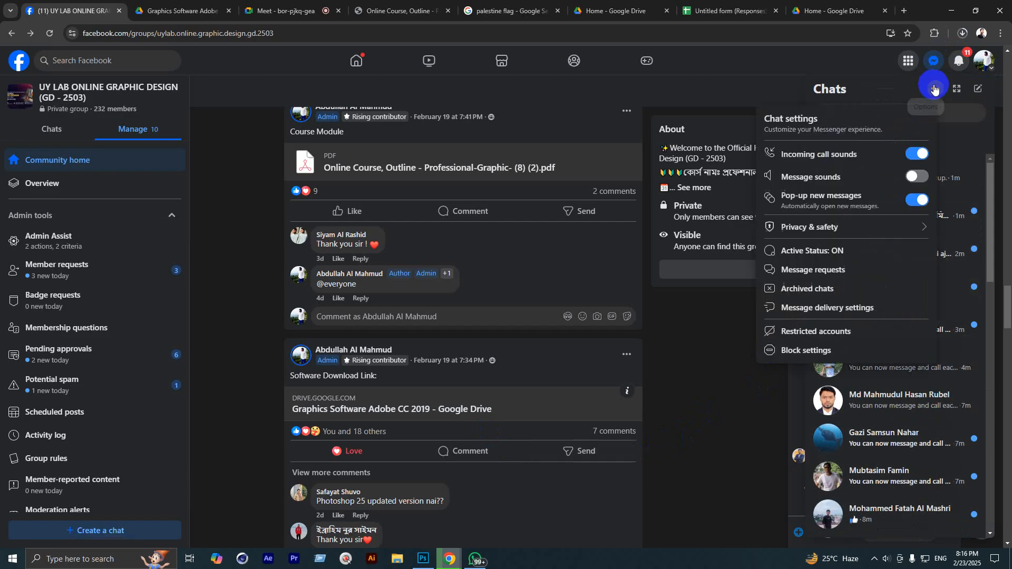
left_click(804, 269)
left_click(891, 117)
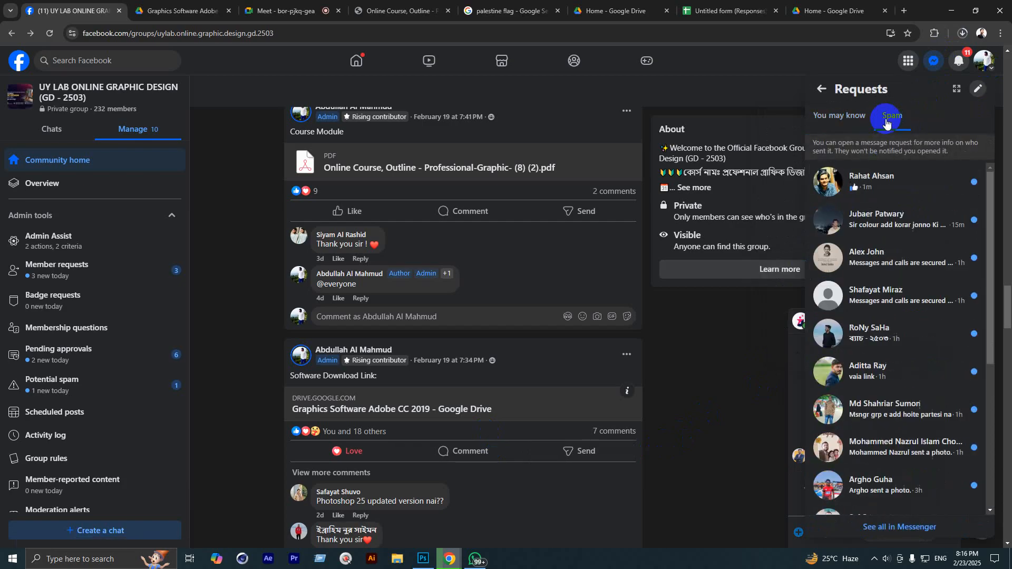
left_click(884, 182)
Step: Reply to the GD 2503 message request with a thumbs-up and scroll through the group feed
left_click(772, 532)
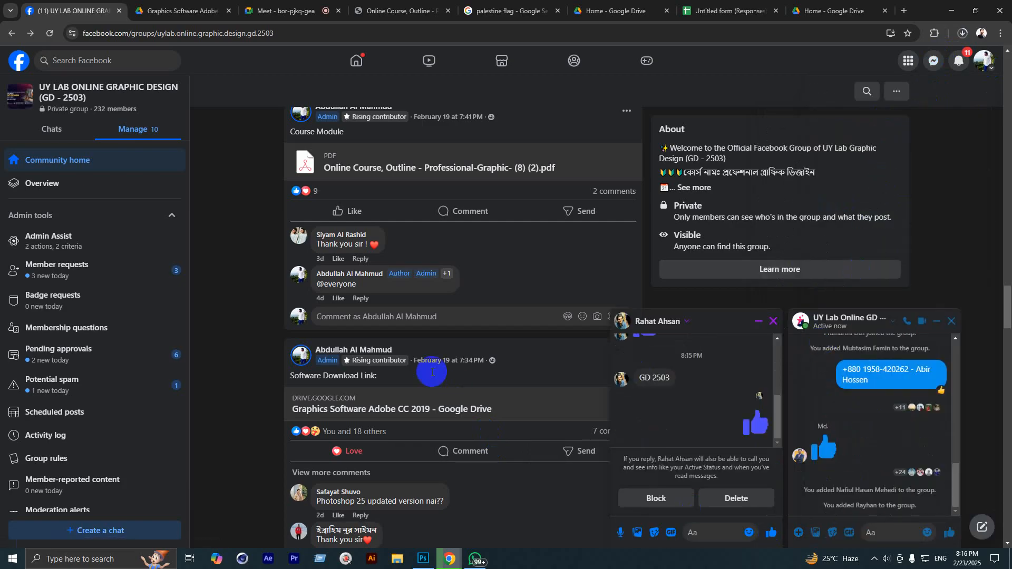
scroll(407, 422, "up", 10)
scroll(364, 342, "up", 15)
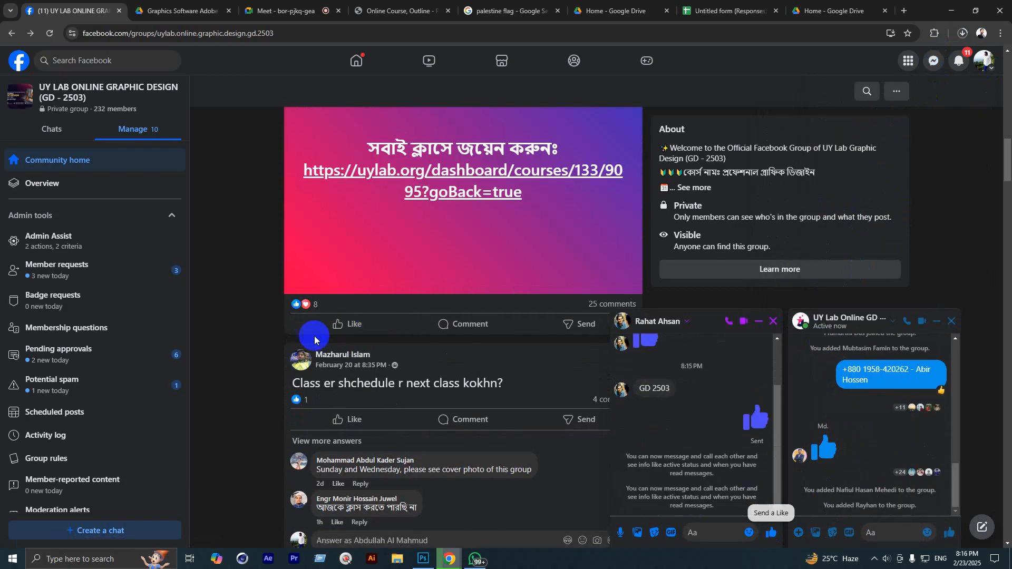
scroll(316, 390, "up", 3)
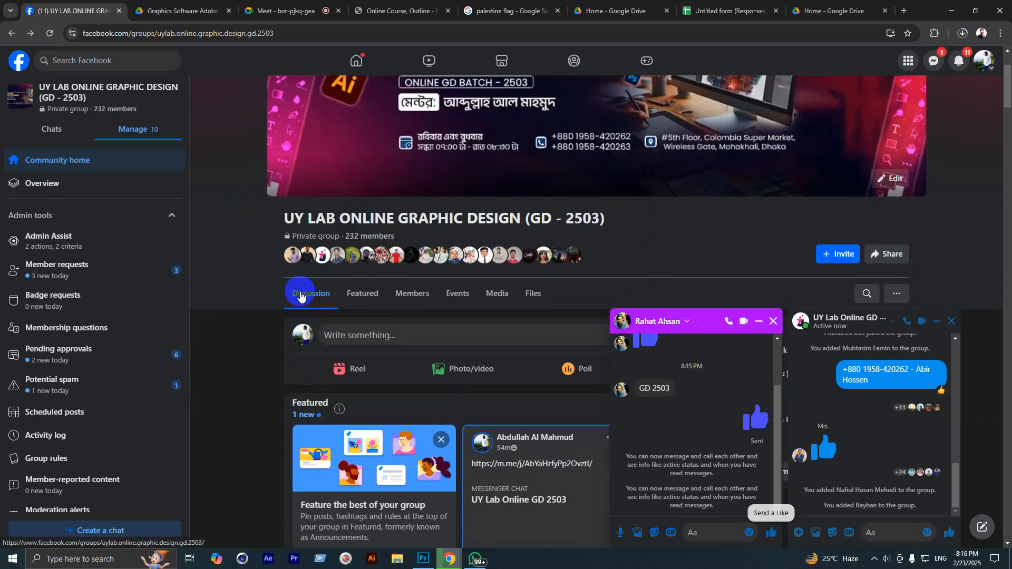
scroll(316, 301, "down", 7)
mouse_move(339, 299)
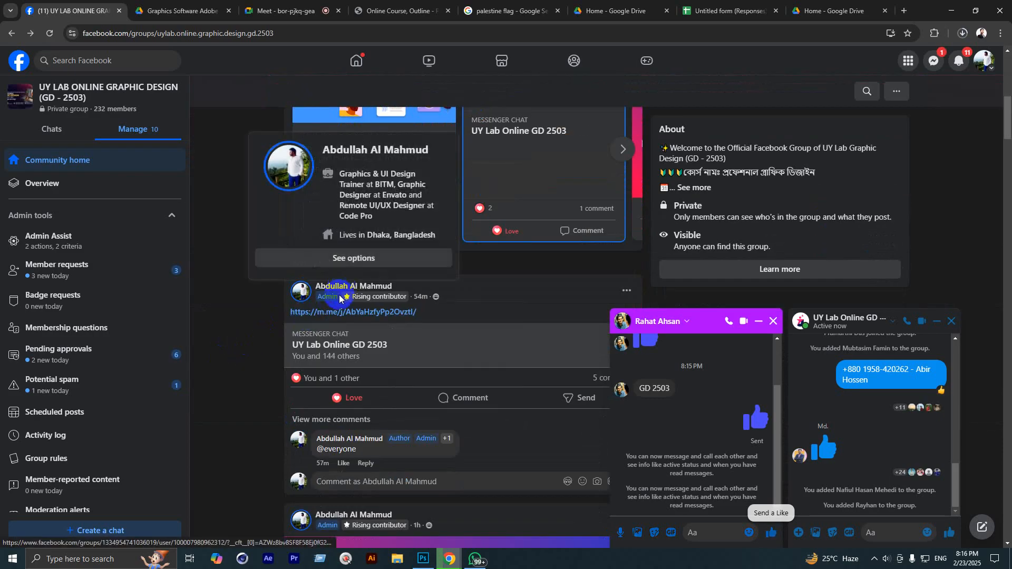
scroll(343, 327, "down", 7)
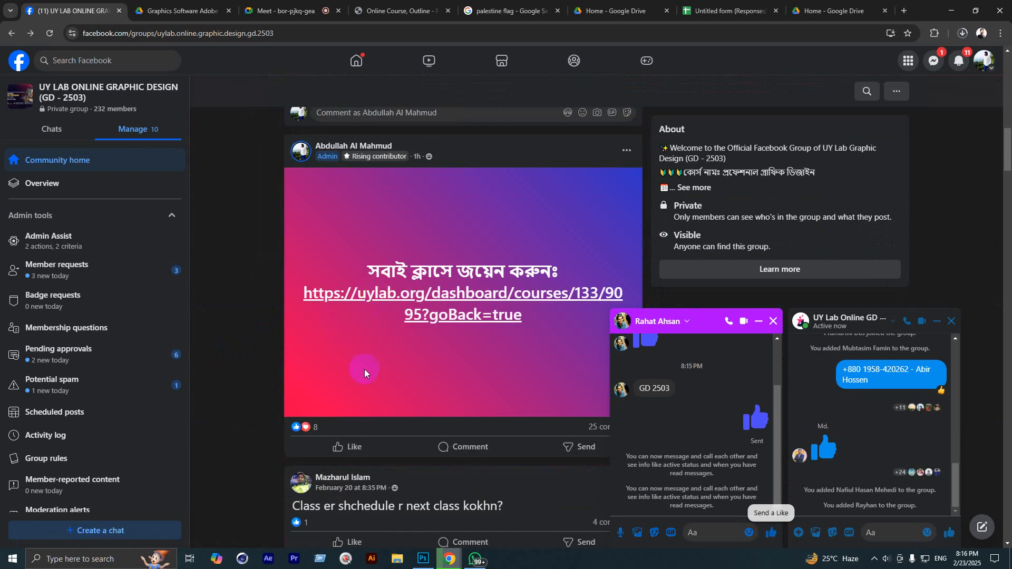
scroll(364, 374, "down", 2)
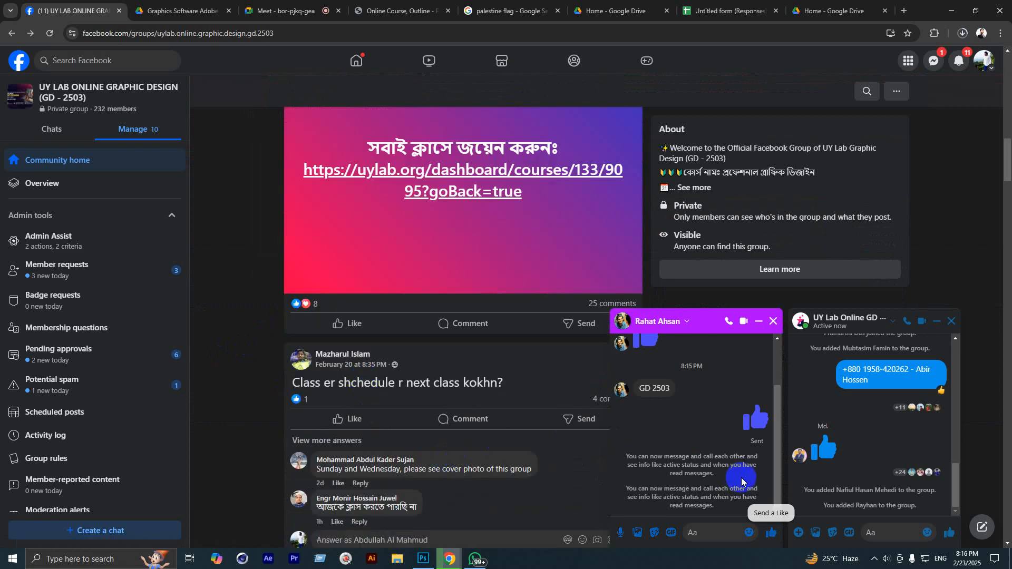
scroll(707, 422, "up", 10)
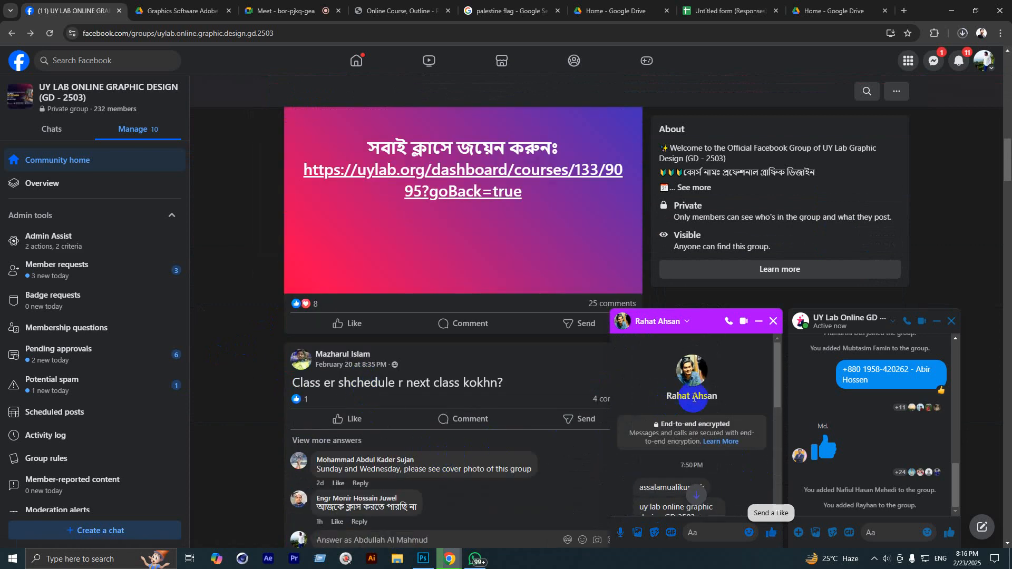
Step: Mark the request conversation read and browse the Messenger inbox, now topped by that chat
left_click(706, 392)
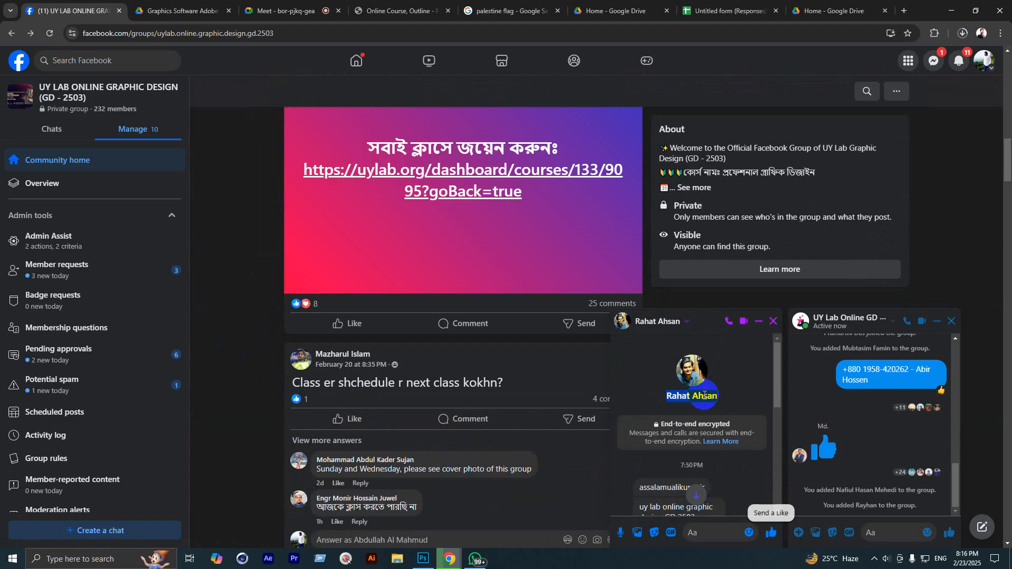
left_click(933, 61)
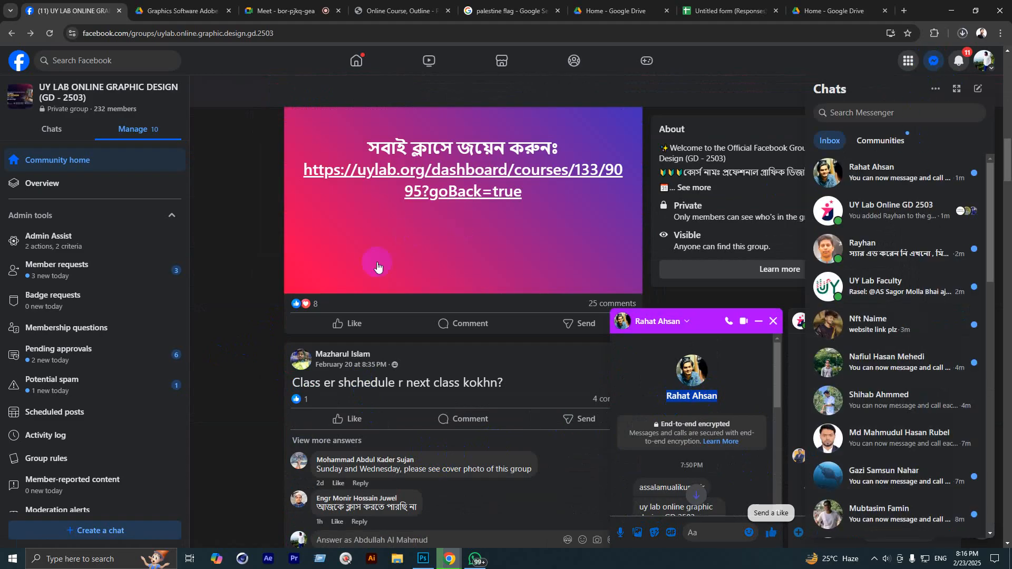
scroll(378, 268, "up", 5)
scroll(384, 327, "down", 12)
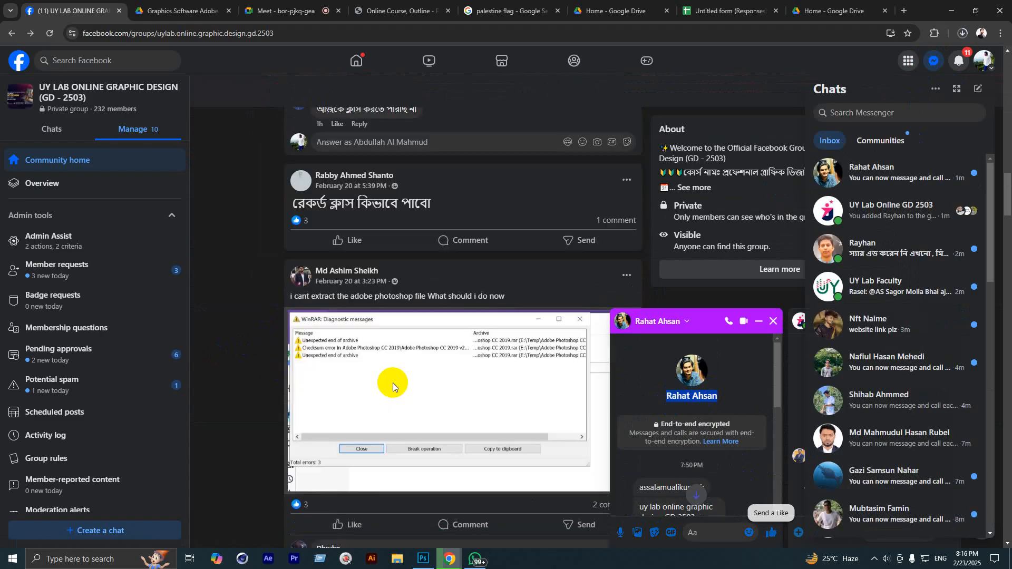
scroll(393, 387, "up", 15)
scroll(365, 420, "down", 8)
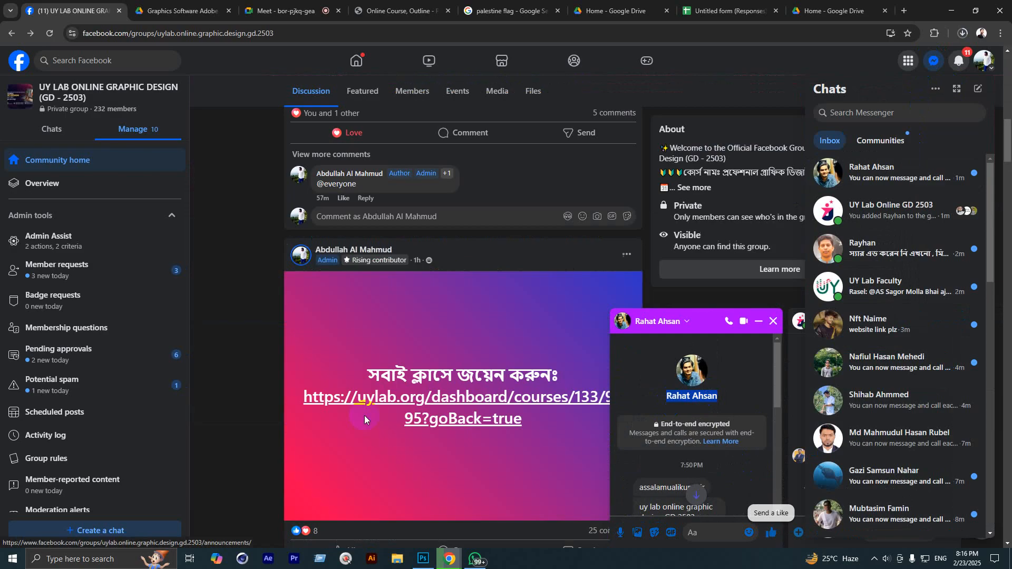
scroll(365, 419, "down", 10)
scroll(368, 419, "down", 15)
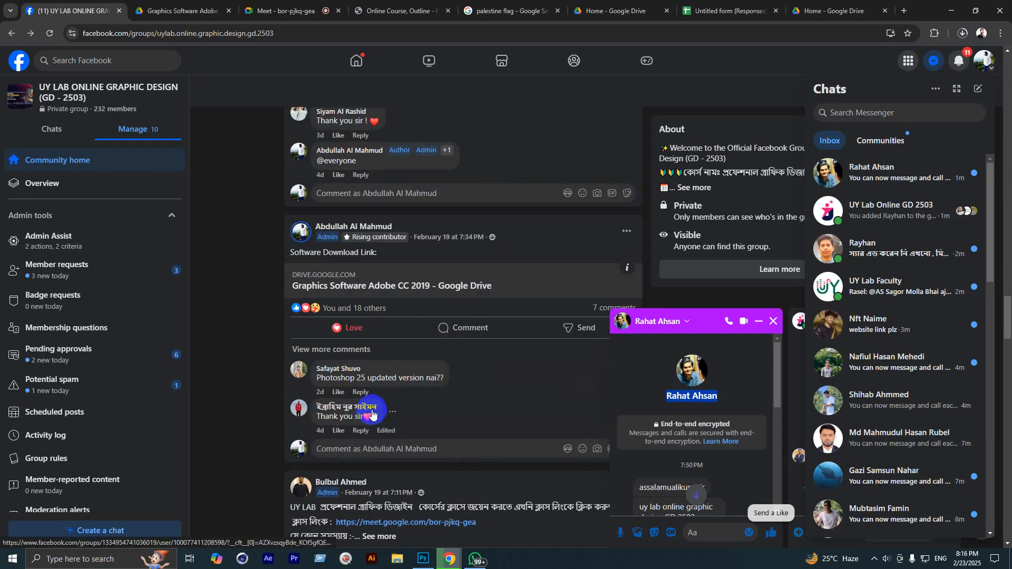
scroll(436, 406, "up", 10)
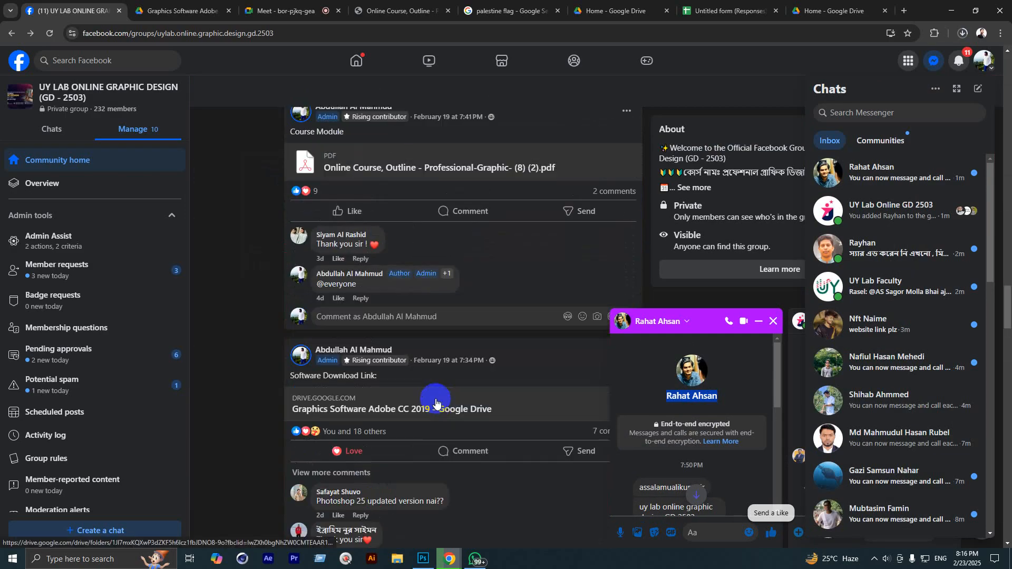
scroll(360, 399, "up", 5)
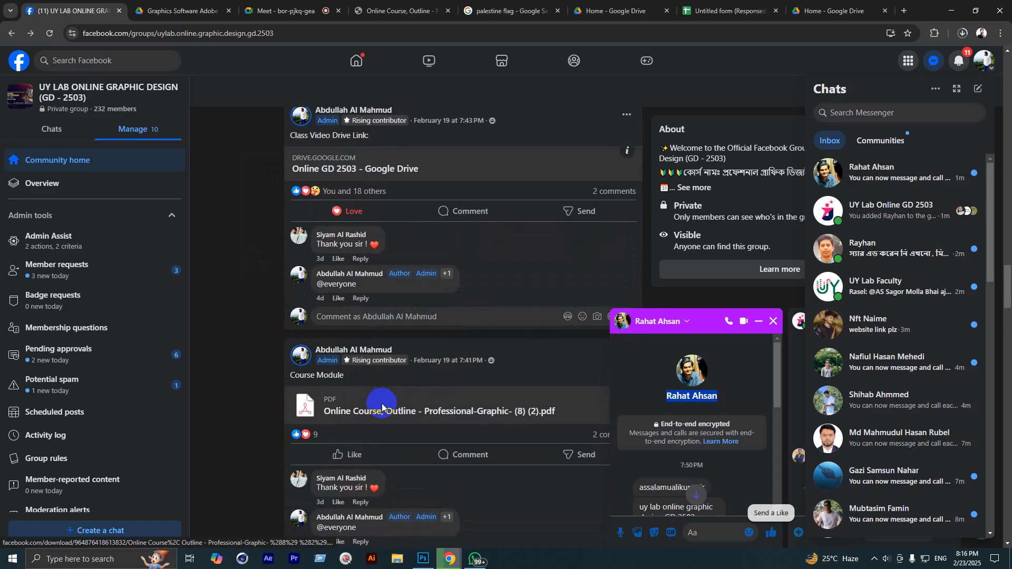
scroll(364, 400, "down", 2)
scroll(369, 326, "up", 4)
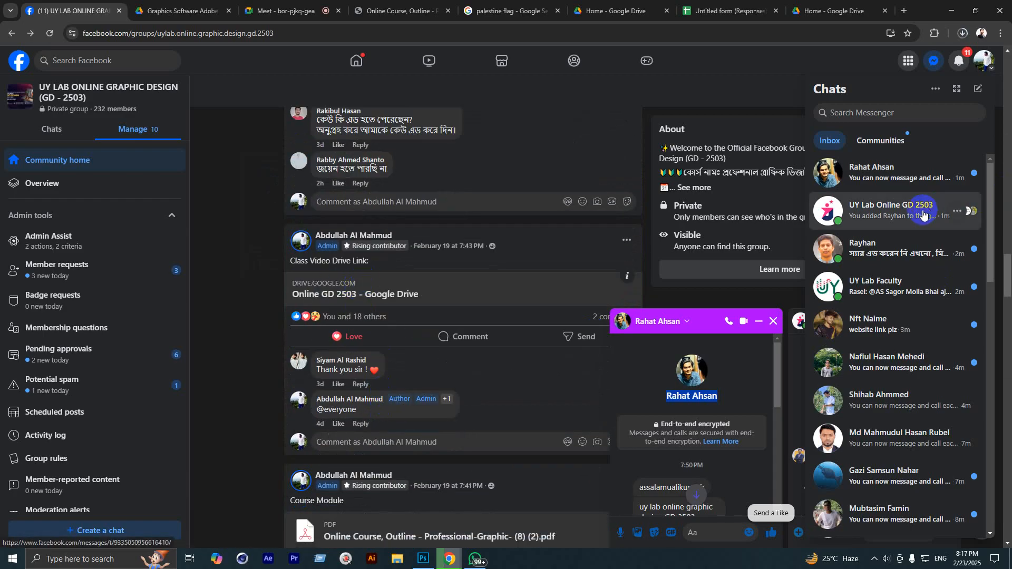
Step: Open the UY Lab Online GD 2503 chat, search a pasted student name in Add people, cancel, and return to Meet
left_click(891, 217)
left_click(715, 320)
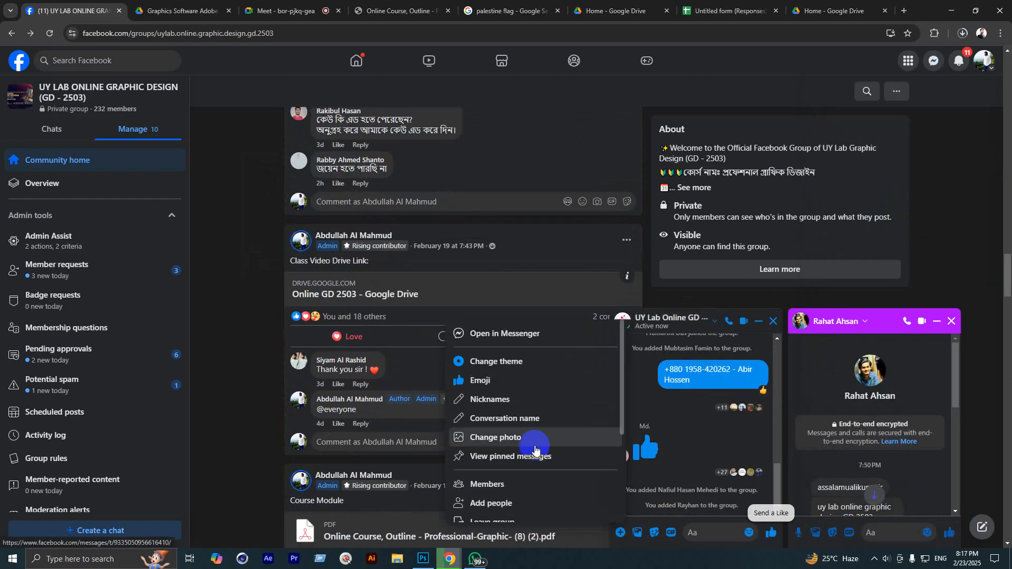
left_click(495, 502)
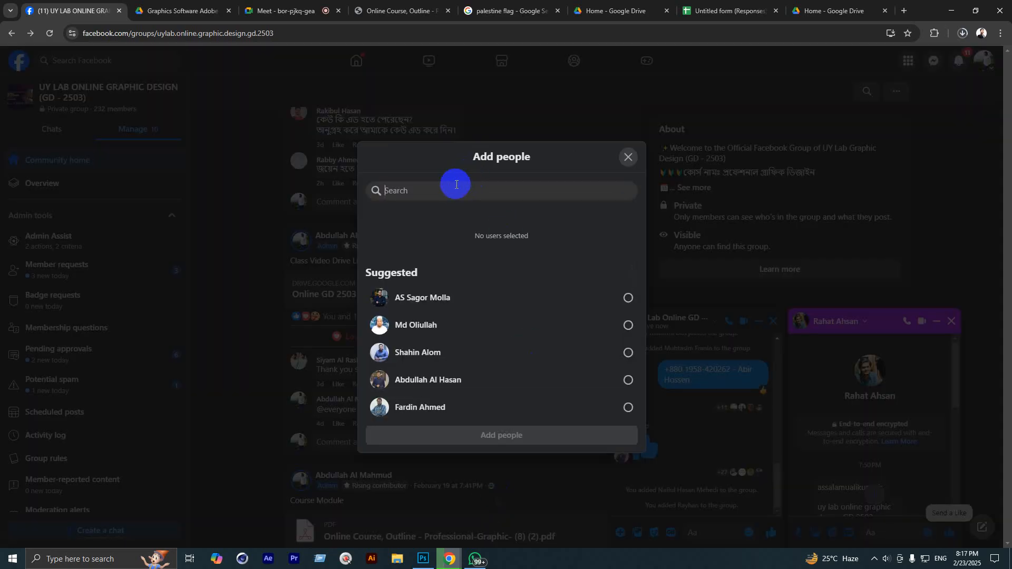
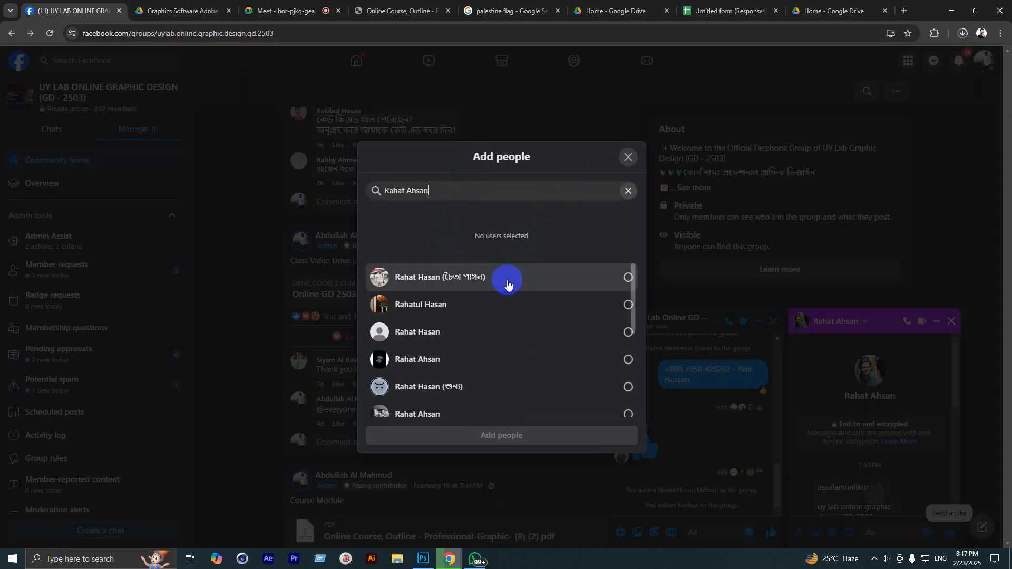
left_click(624, 164)
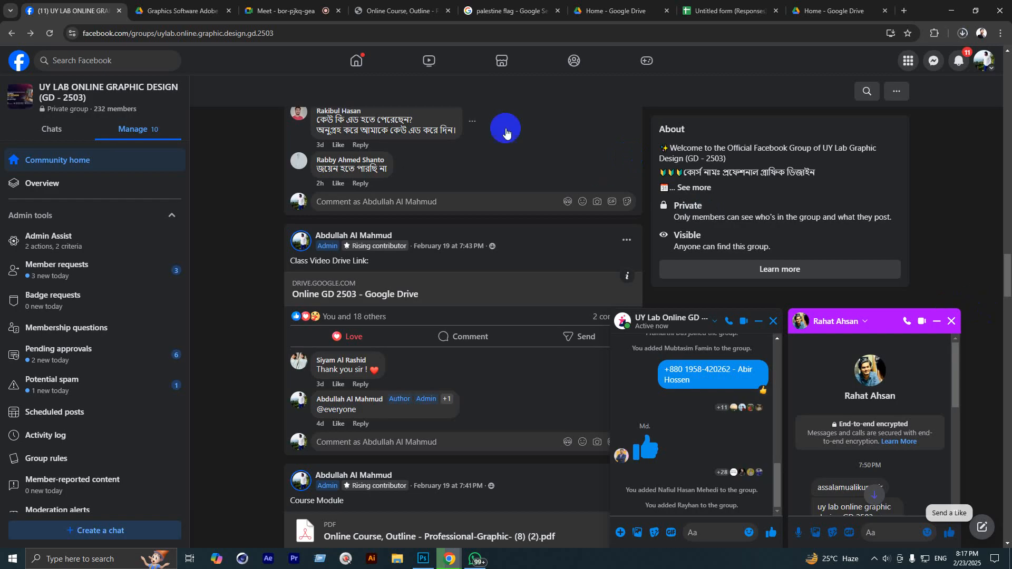
left_click(287, 10)
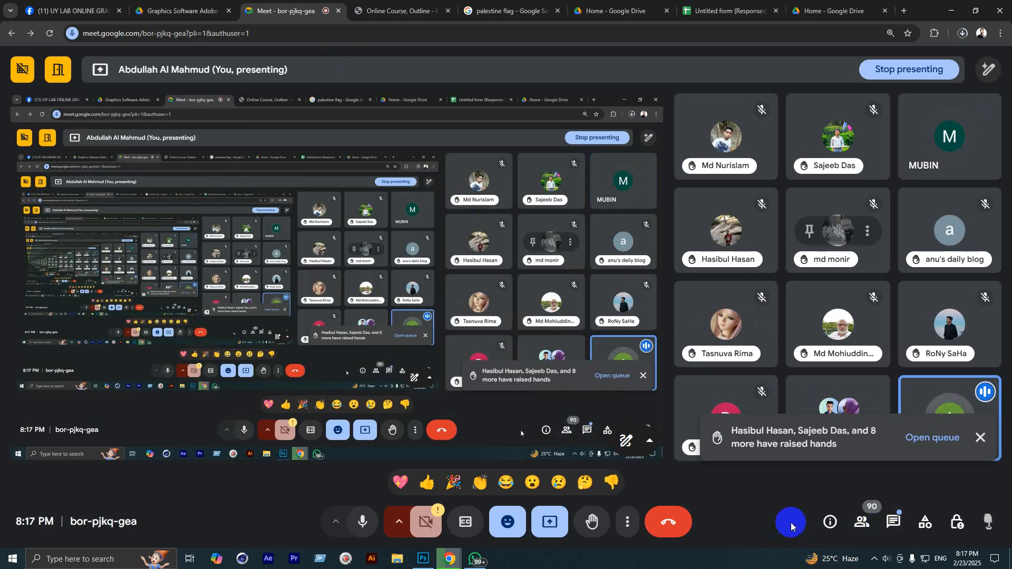
Step: Dismiss the raised-hands notice and glance at the Facebook group and recent downloads
left_click(978, 438)
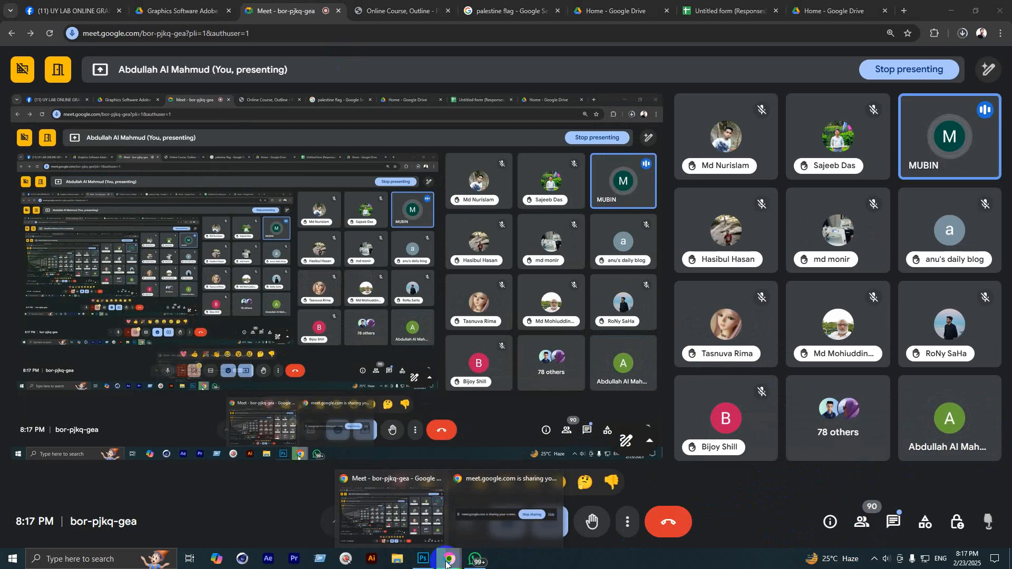
mouse_move(482, 498)
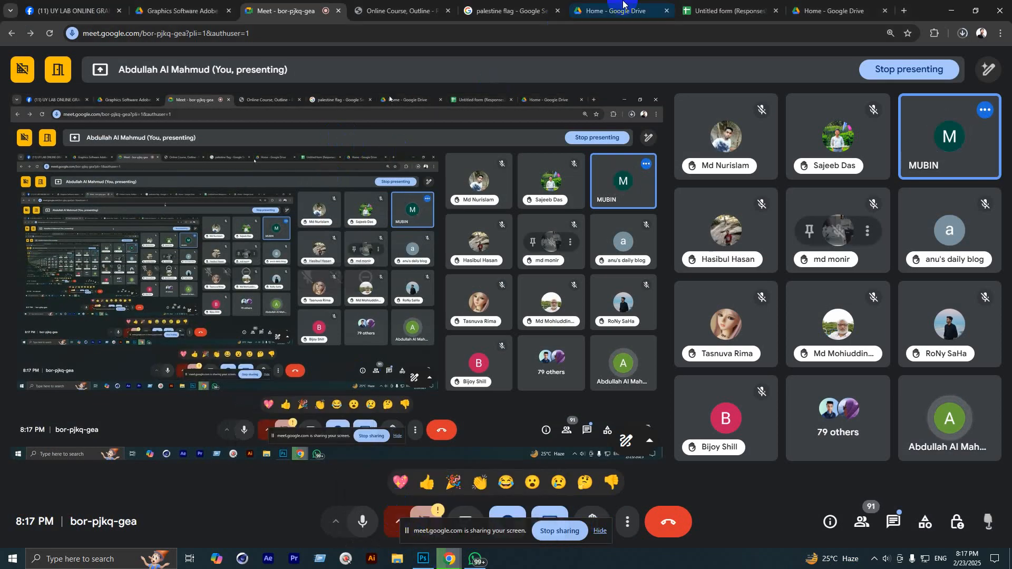
left_click(74, 10)
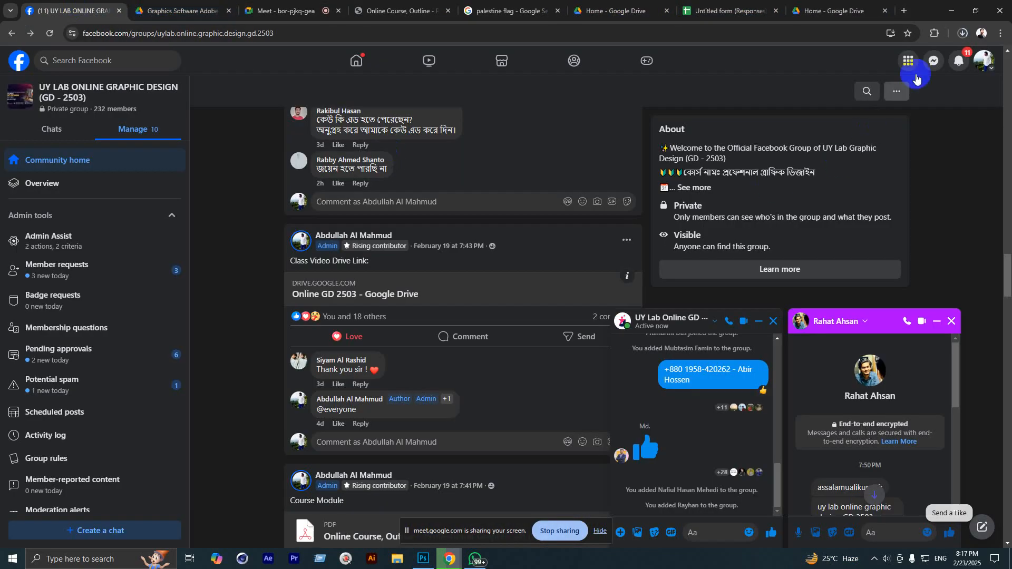
left_click(958, 37)
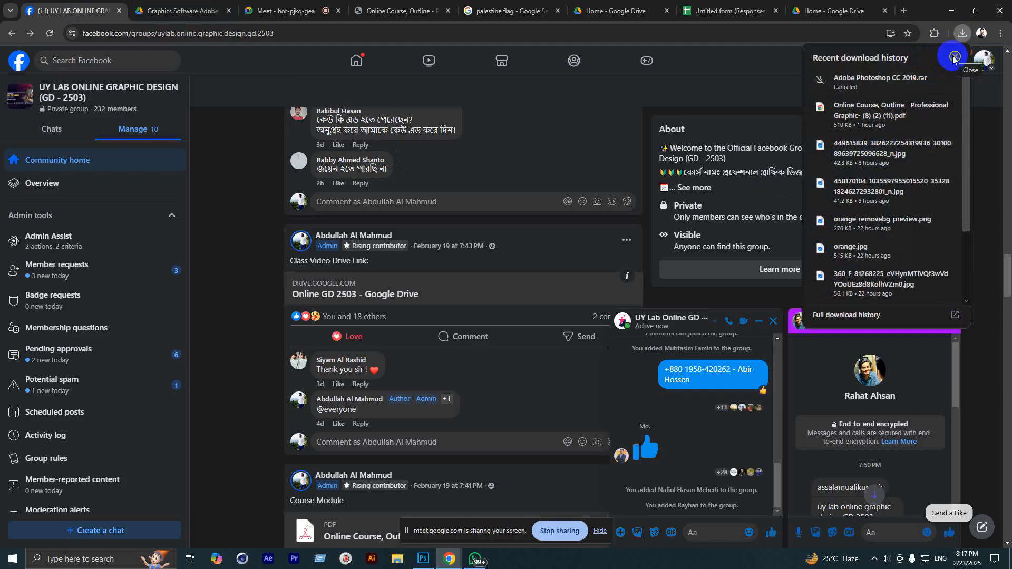
Step: Copy the graphics software Drive folder's address and return to the Meet chat
left_click(867, 4)
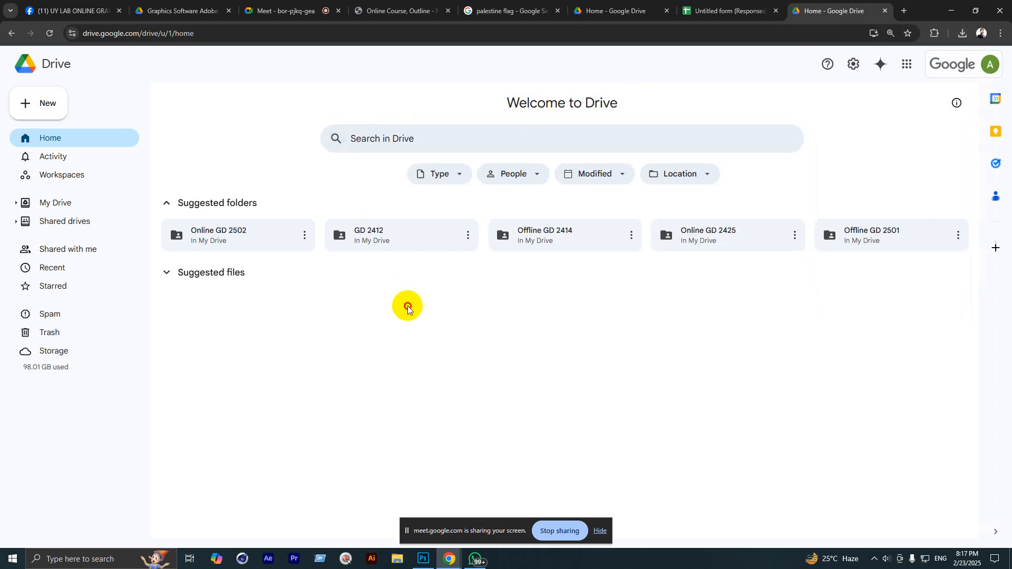
left_click(187, 11)
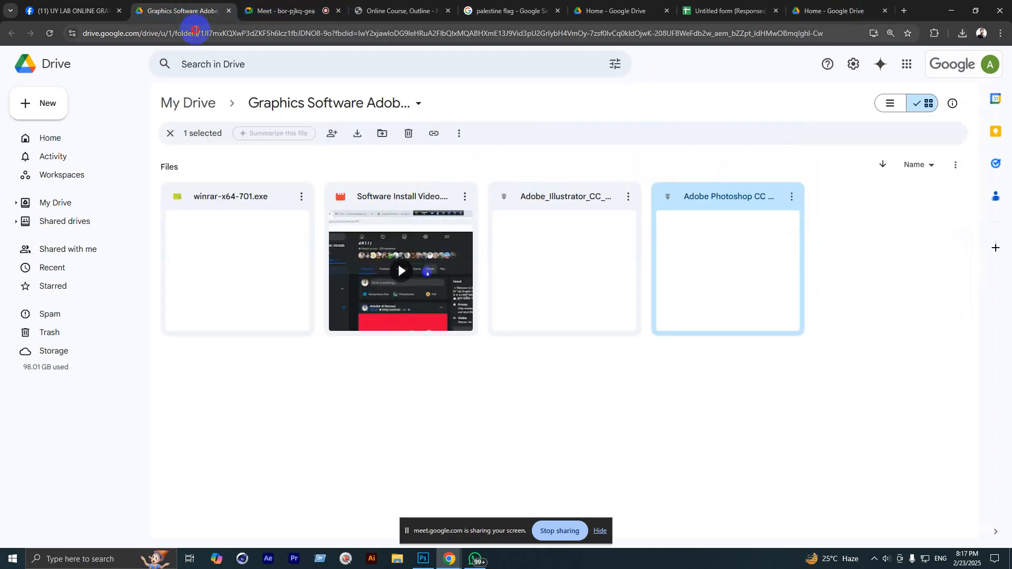
left_click(284, 387)
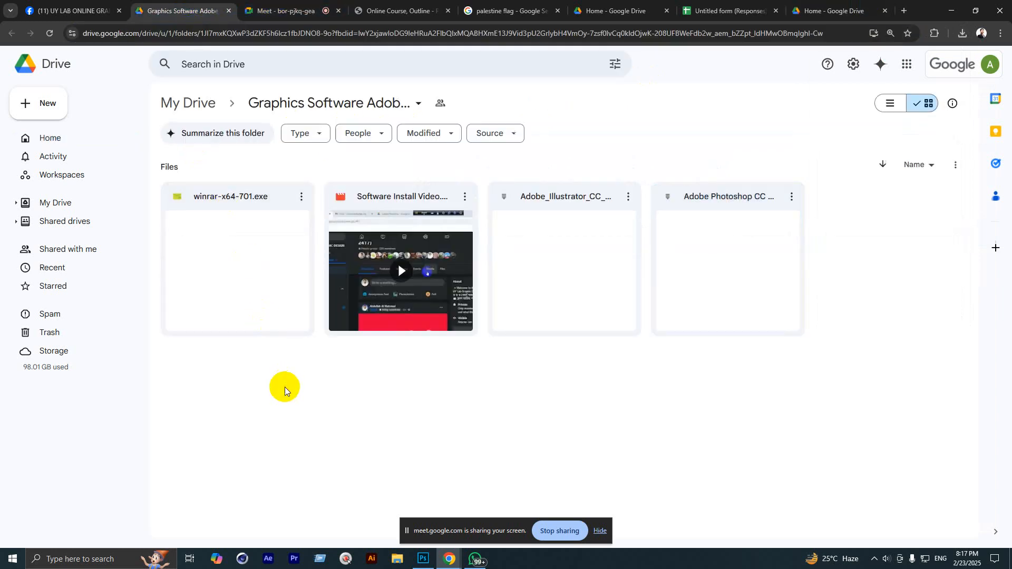
left_click(197, 29)
left_click(284, 11)
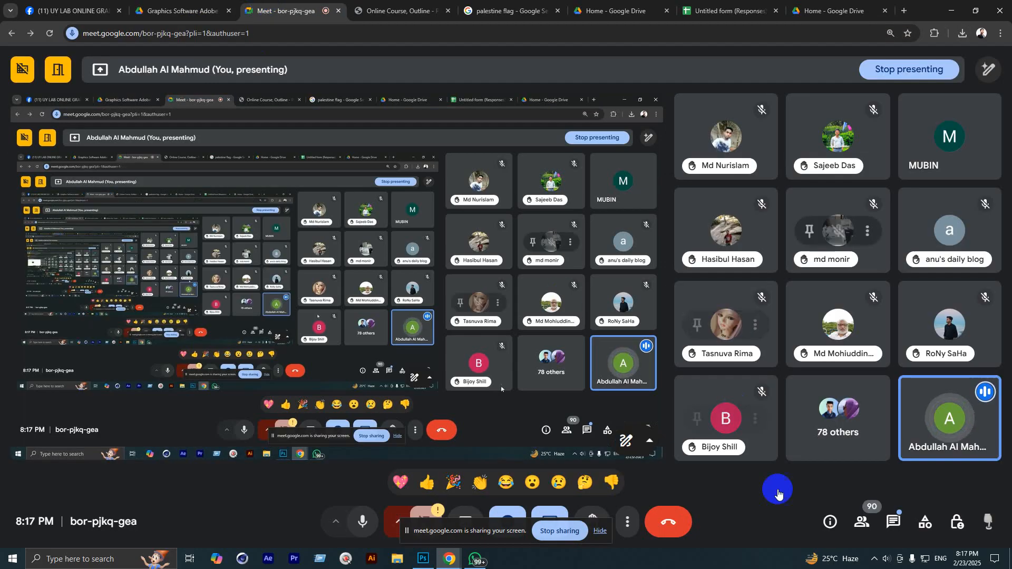
left_click(894, 522)
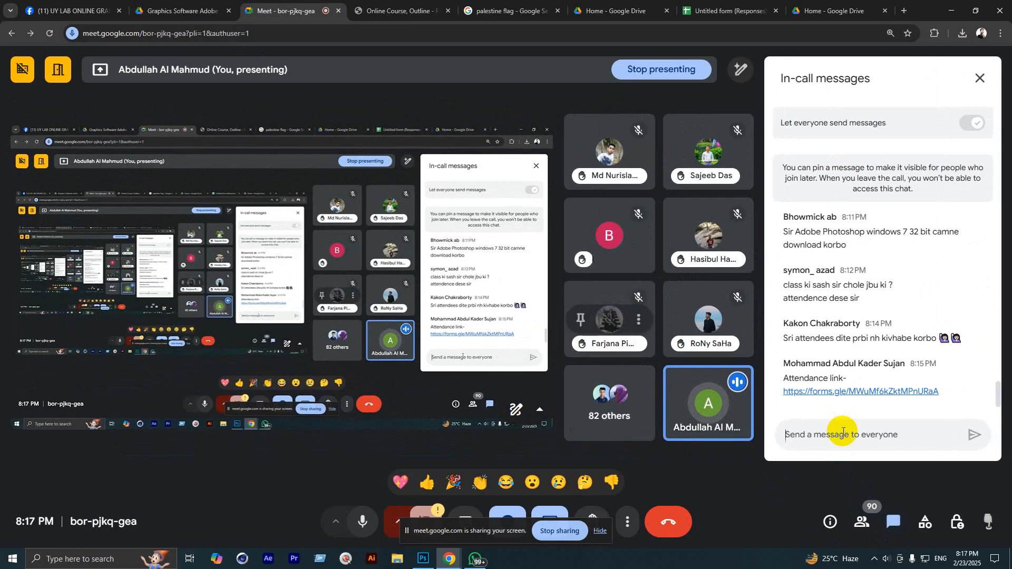
Step: Post the graphics software Drive folder link to everyone, then return to that folder
key("ctrl+v")
key("Return")
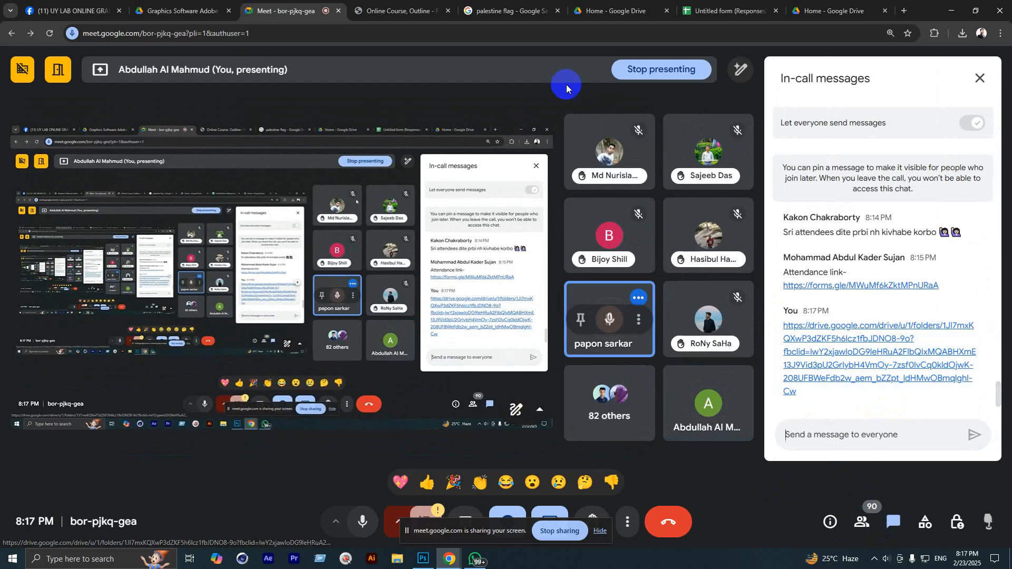
left_click(199, 11)
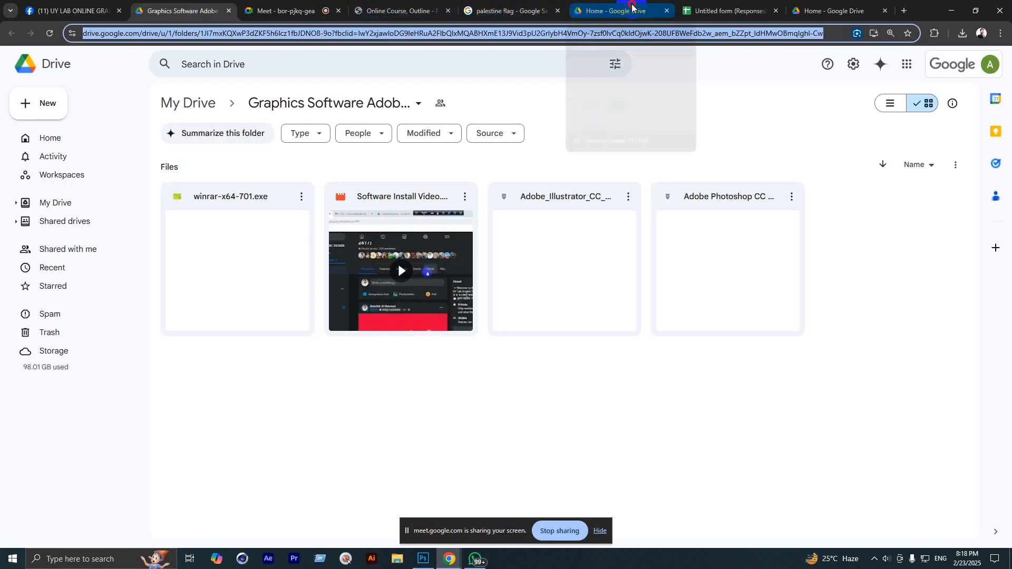
Step: Open the Online GD 2503 folder from My Drive, copy its address, and return to Meet
left_click(614, 10)
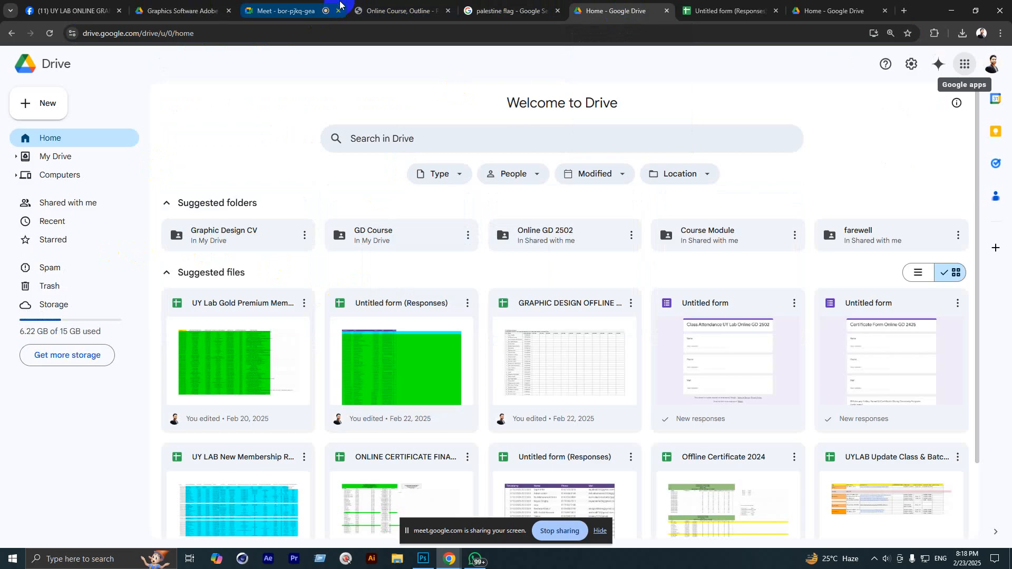
left_click(192, 5)
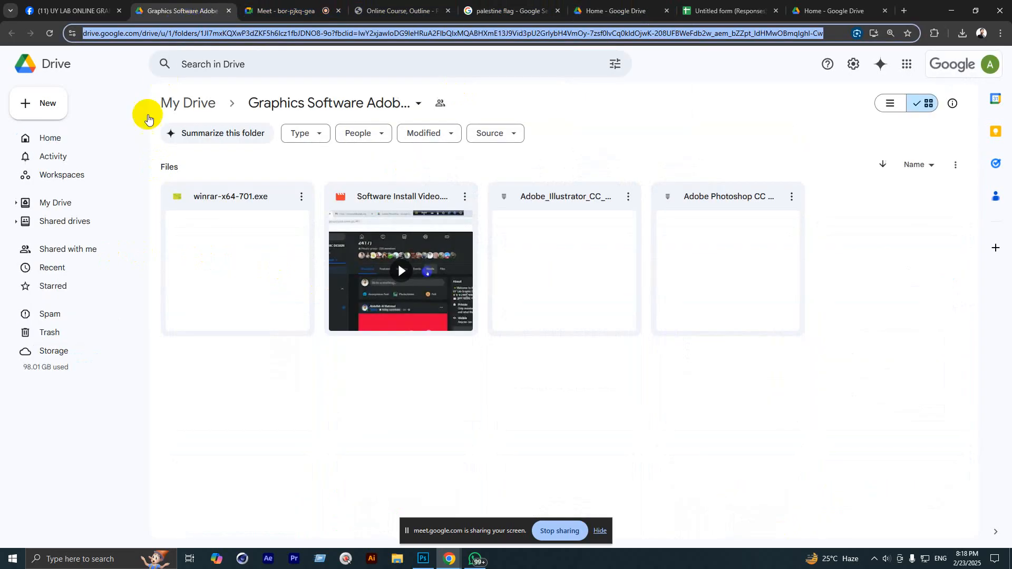
left_click(60, 202)
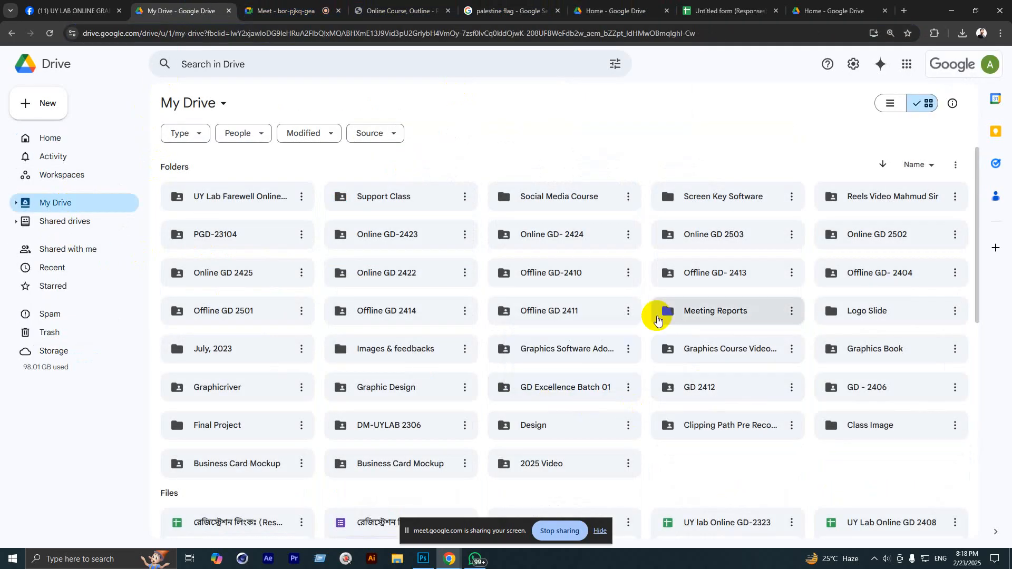
double_click(701, 235)
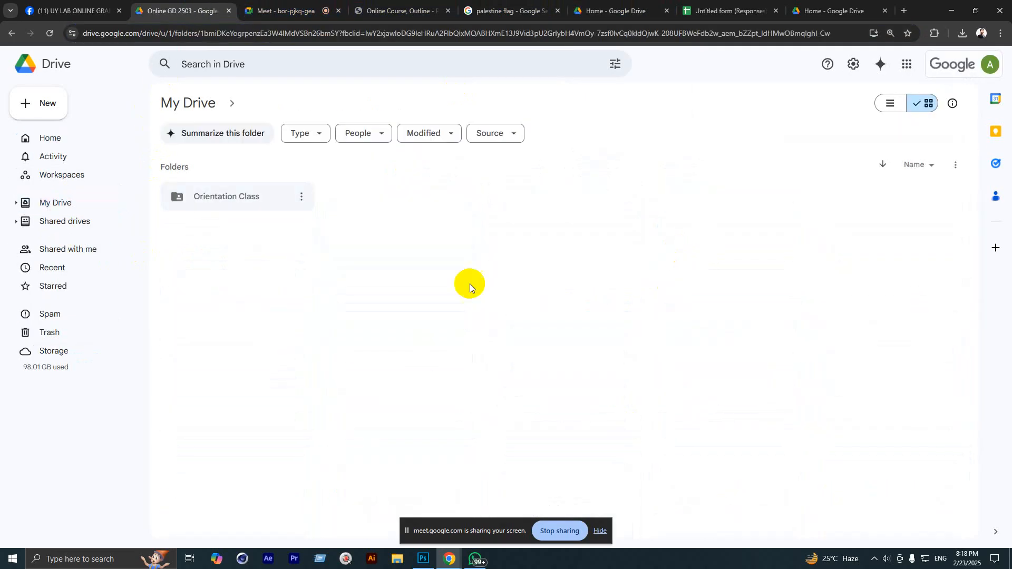
left_click(125, 34)
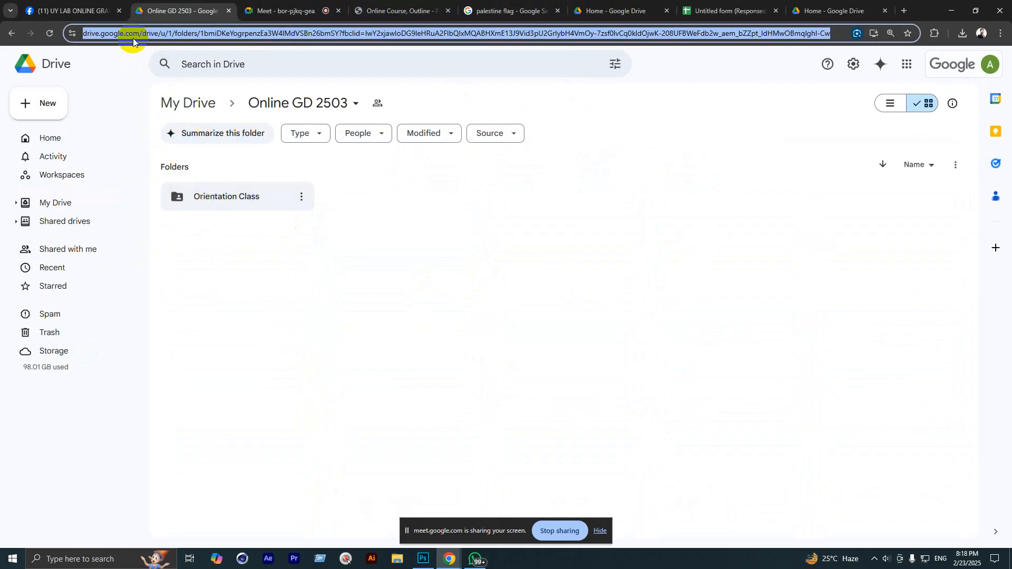
left_click(319, 297)
left_click(265, 7)
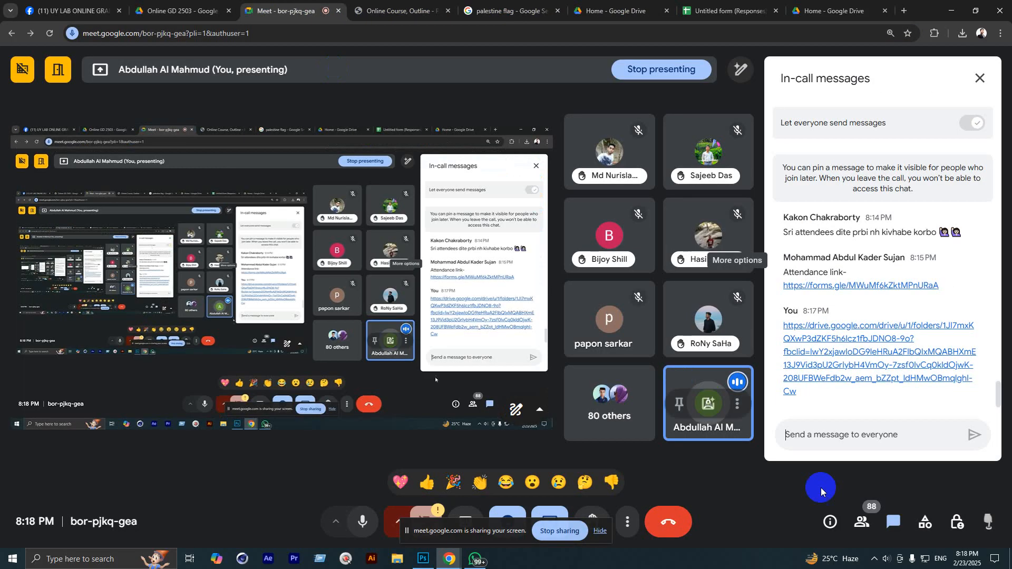
Step: Send the Online GD 2503 folder link to everyone in the Meet chat
left_click(863, 438)
key("ctrl+v")
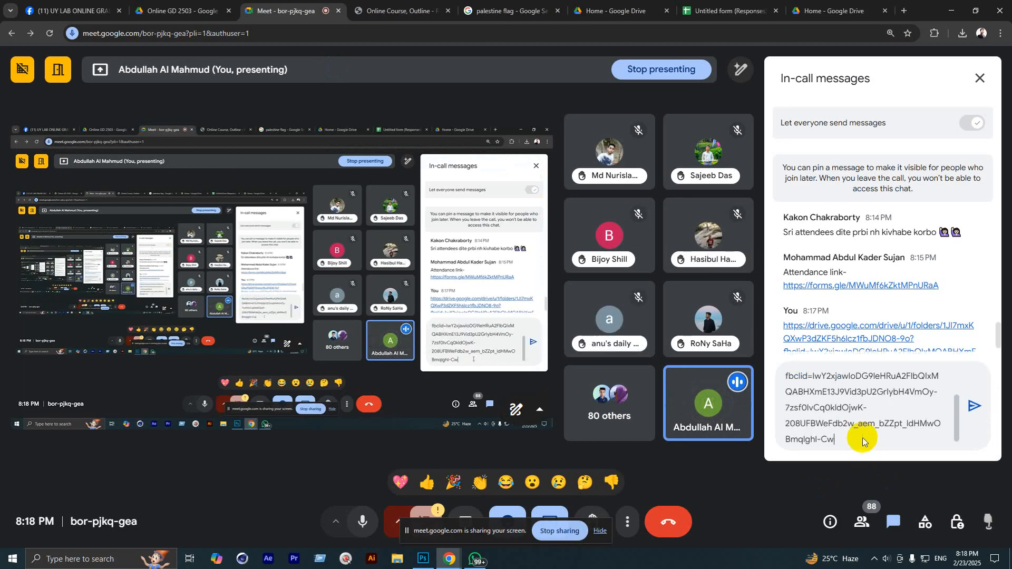
key("Return")
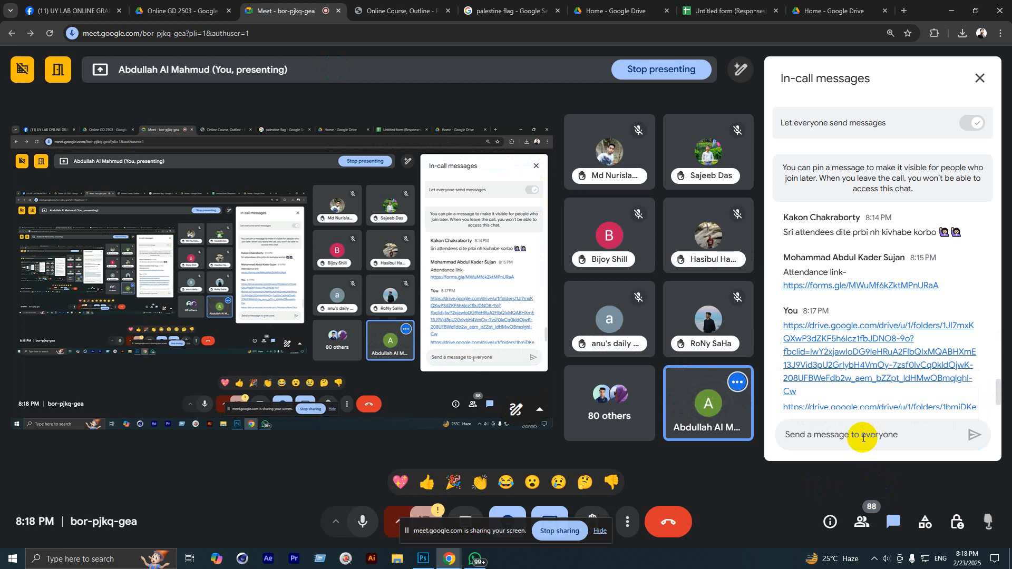